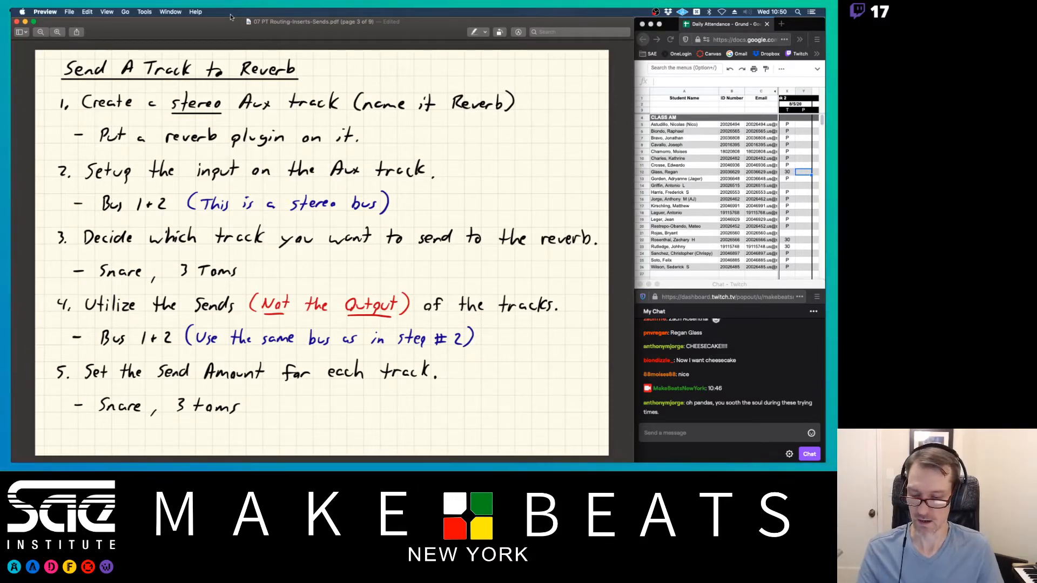
- Switch from the Preview reverb-send notes back to the Pro Tools session
key(super+Tab)
key(super+Tab)
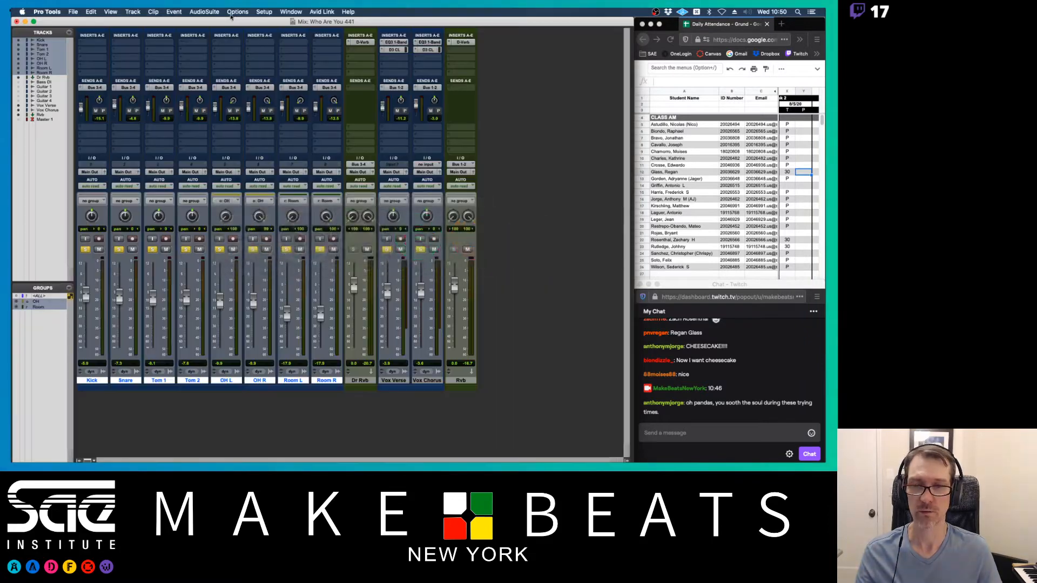
- Remove the sends from every track and delete the Dr Rvb and Rvb reverb tracks
click(84, 88)
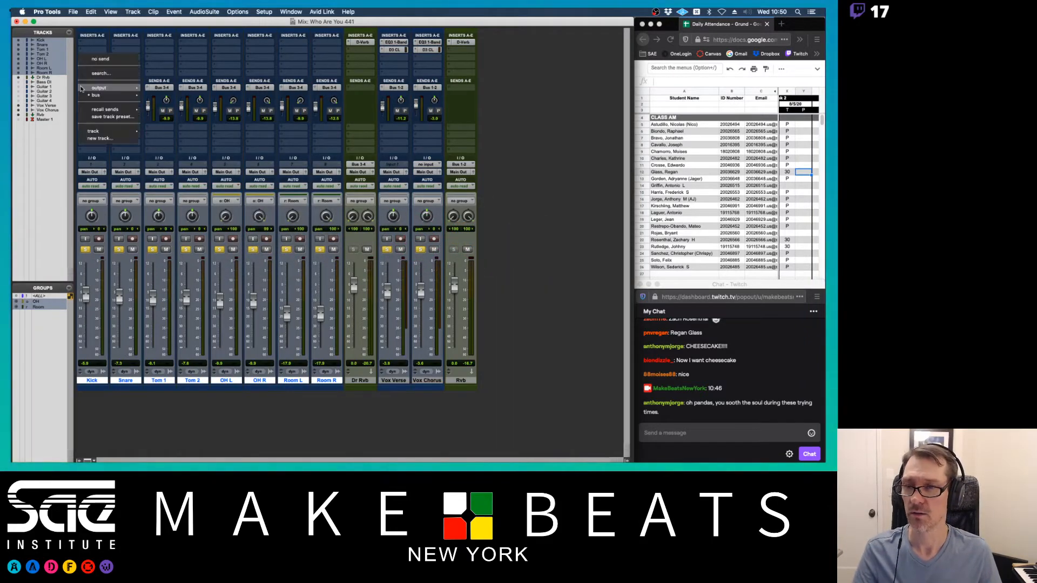
alt+click(93, 59)
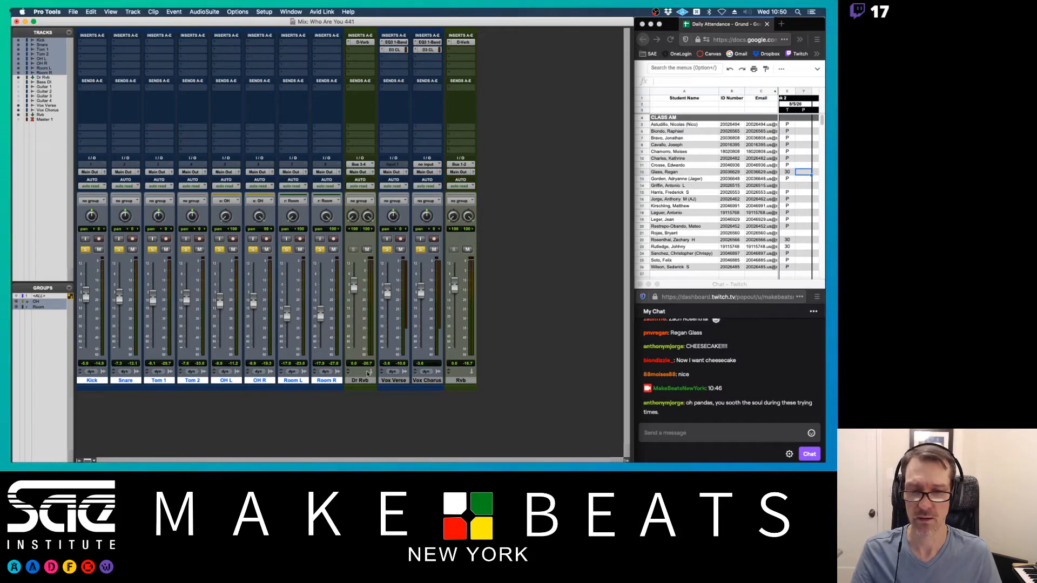
click(364, 381)
super+click(460, 381)
right_click(461, 381)
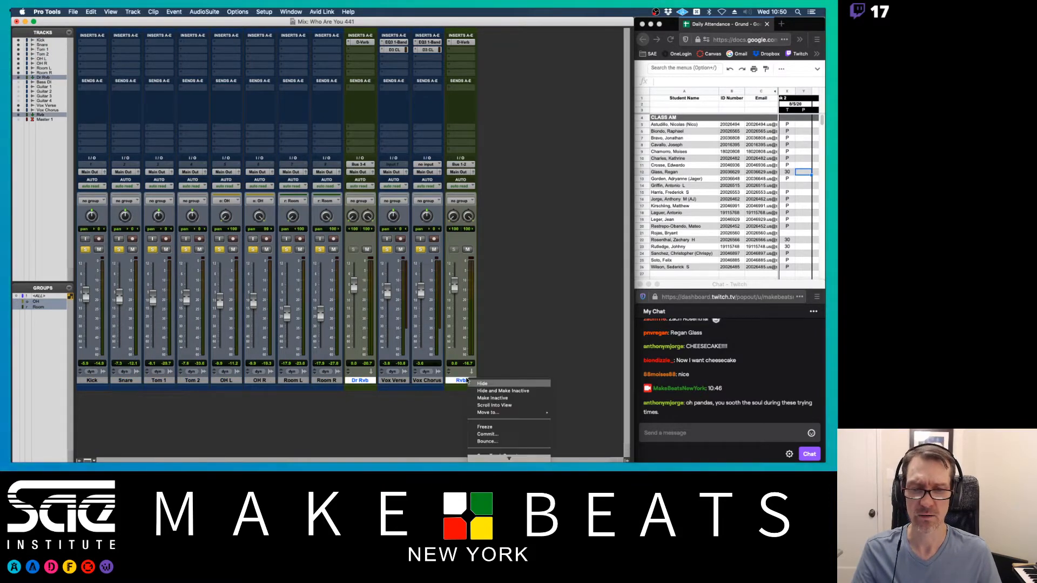
click(500, 457)
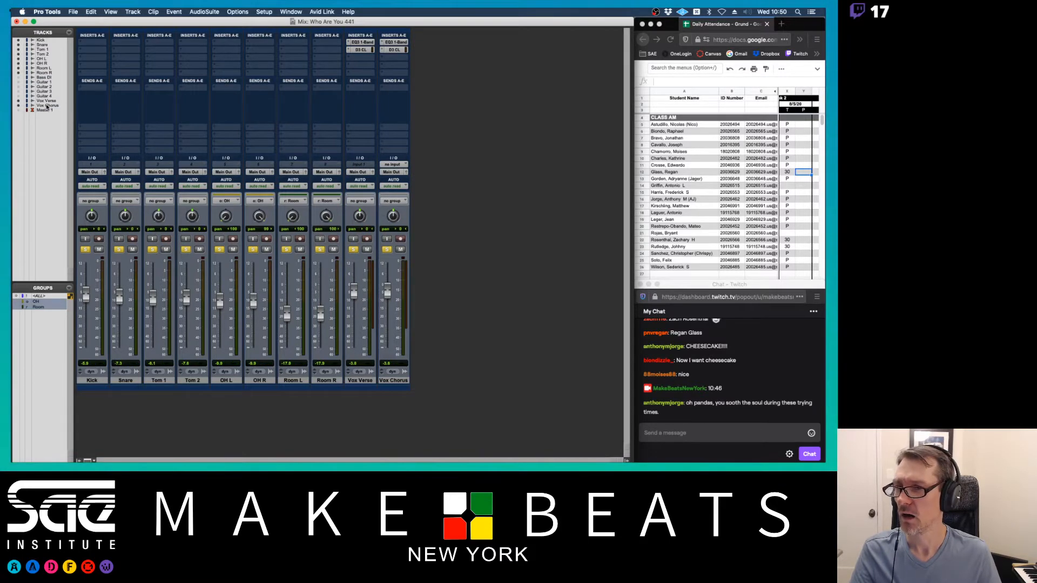
- Show the hidden Bass DI, Guitar 1–4 and Master 1 tracks and clear all solos
drag(18, 77, 17, 99)
click(17, 111)
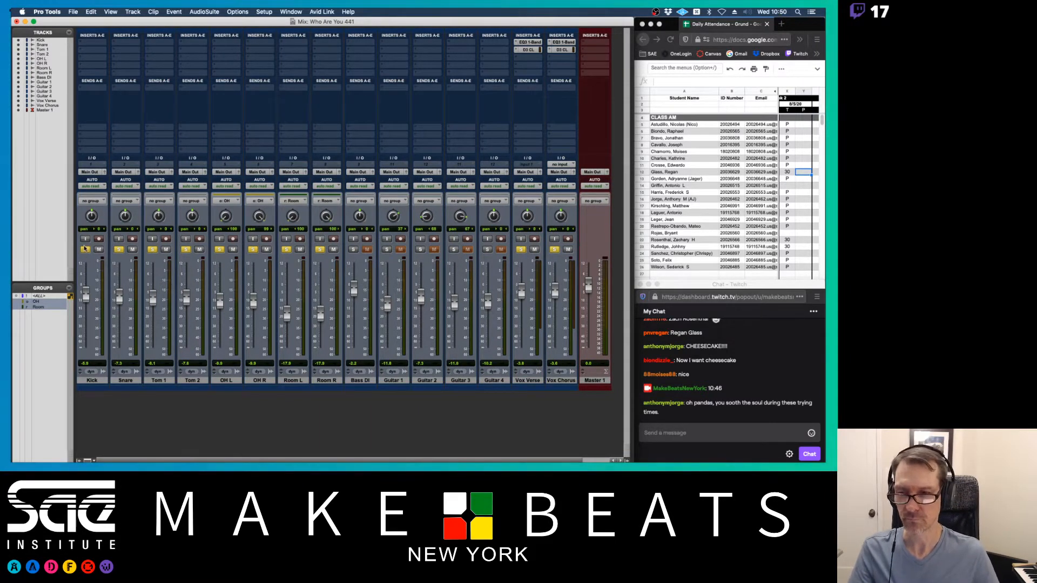
alt+click(86, 249)
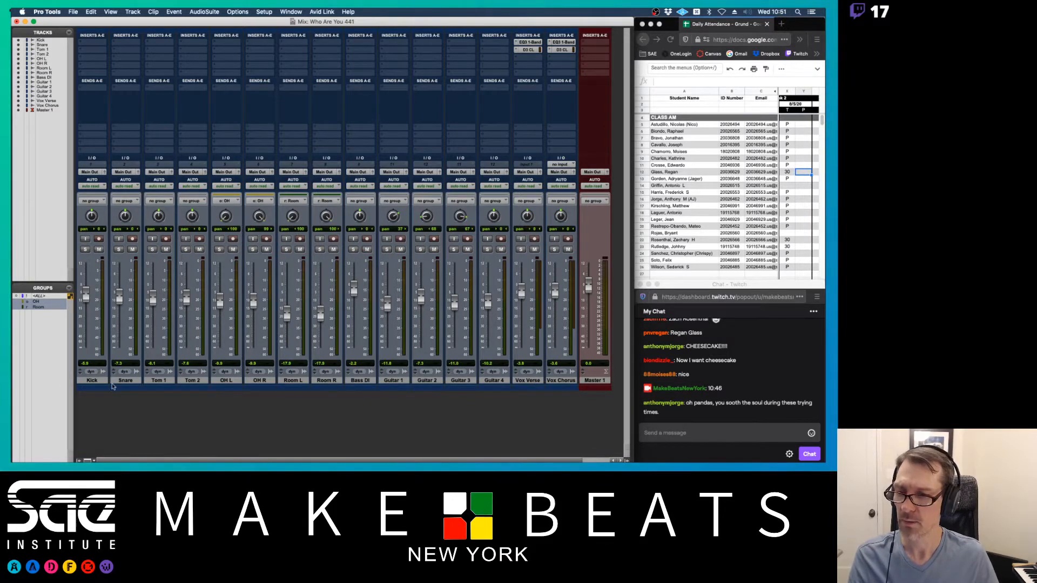
- Group the Kick through Room R drum tracks as 'Drums' with group ID d
click(100, 381)
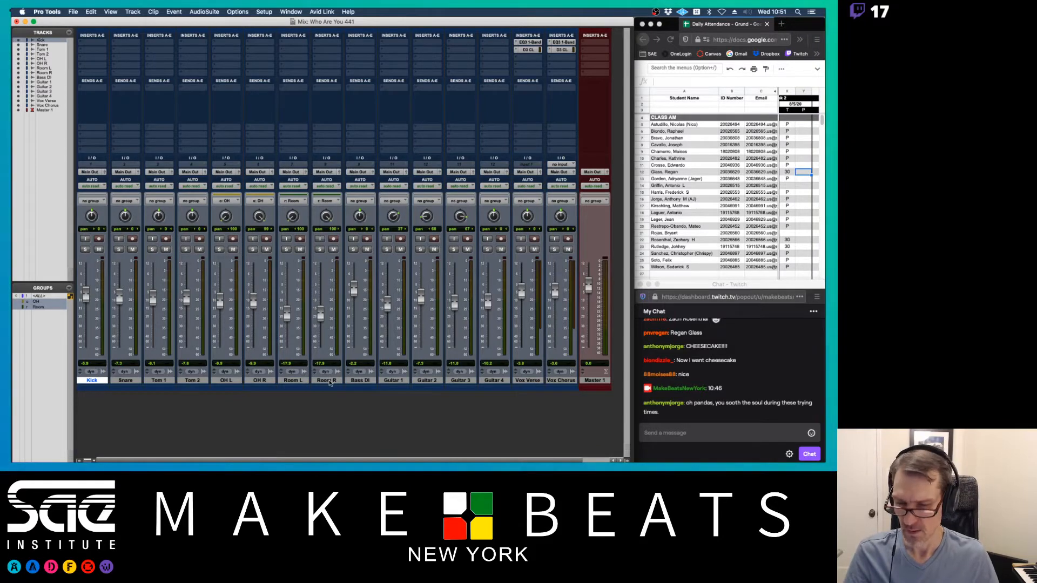
shift+click(326, 380)
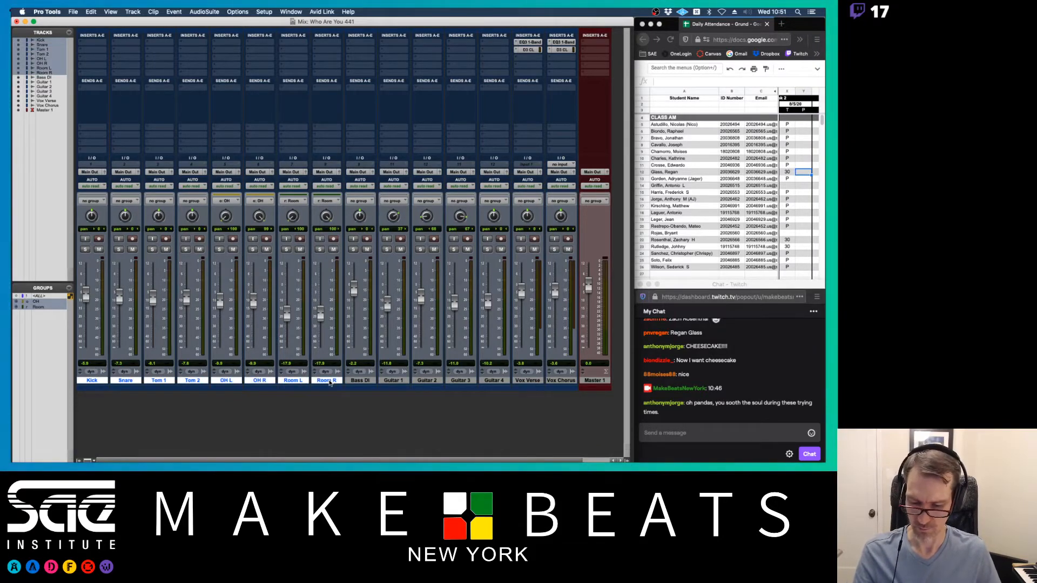
key(super+g)
text(Drums)
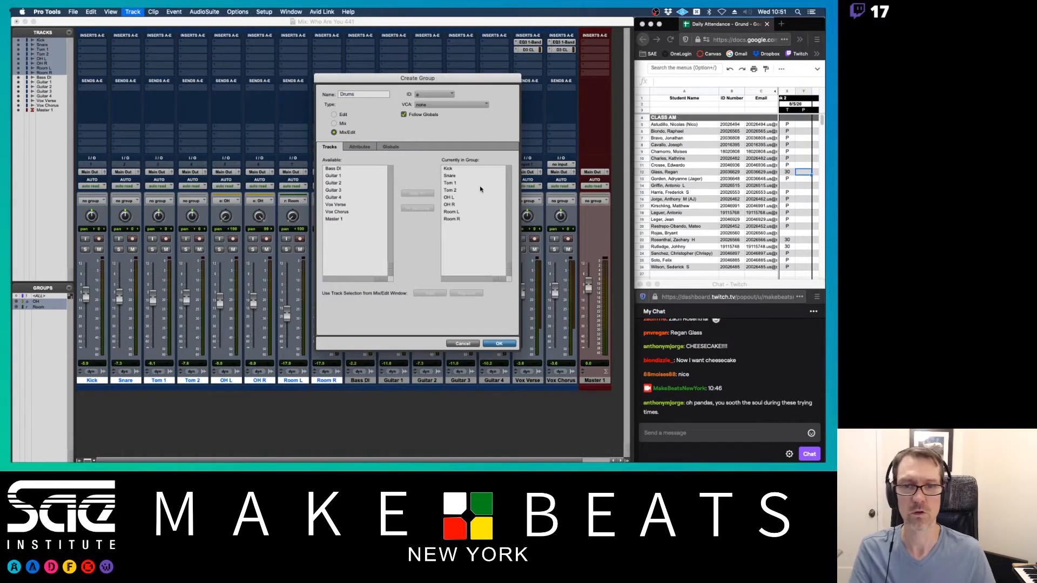
click(452, 95)
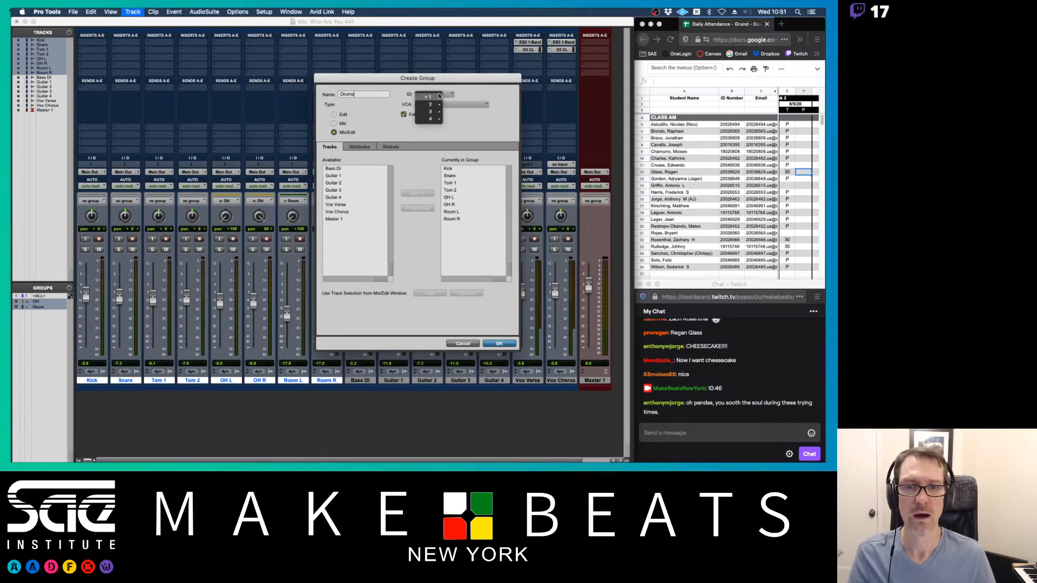
click(454, 119)
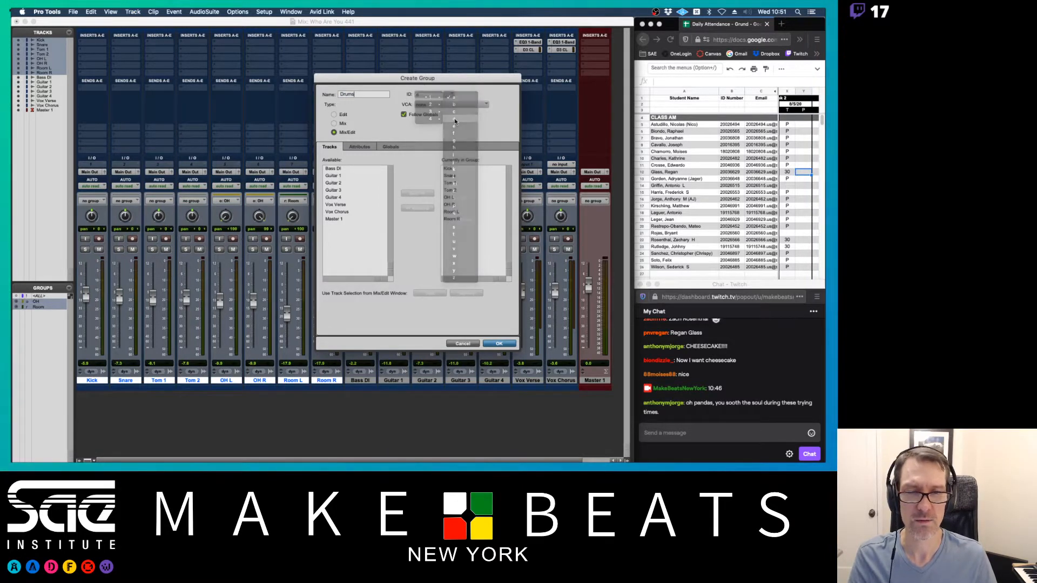
key(Return)
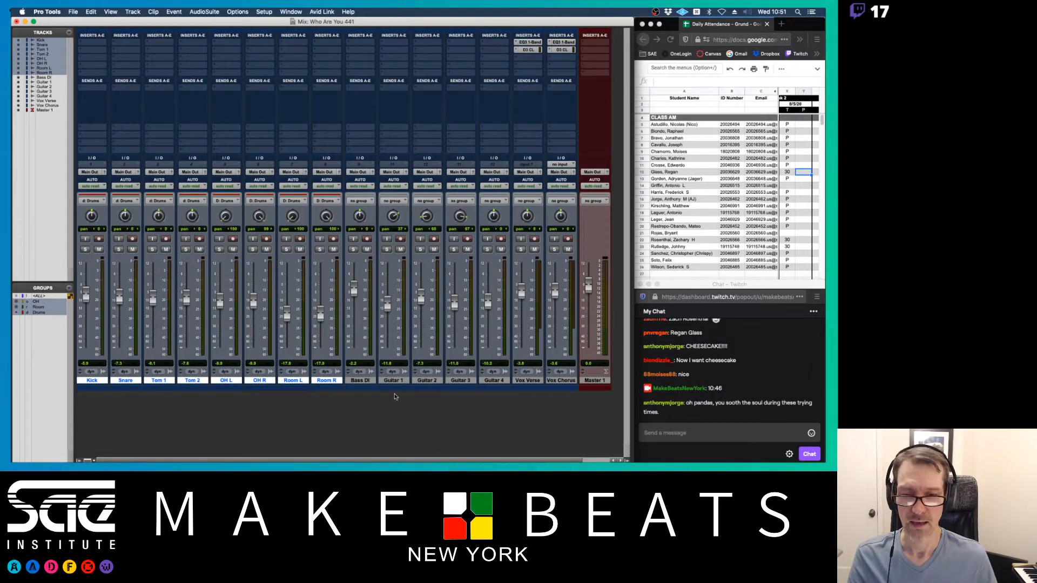
- Group Guitar 1–4 as 'Guitars' with group ID g
click(394, 380)
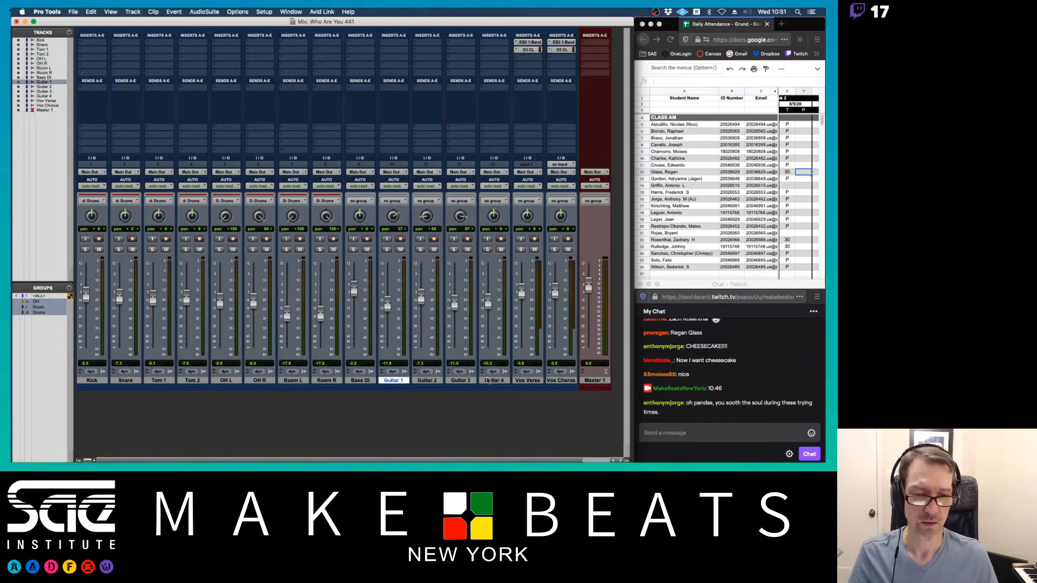
shift+click(484, 381)
key(super+g)
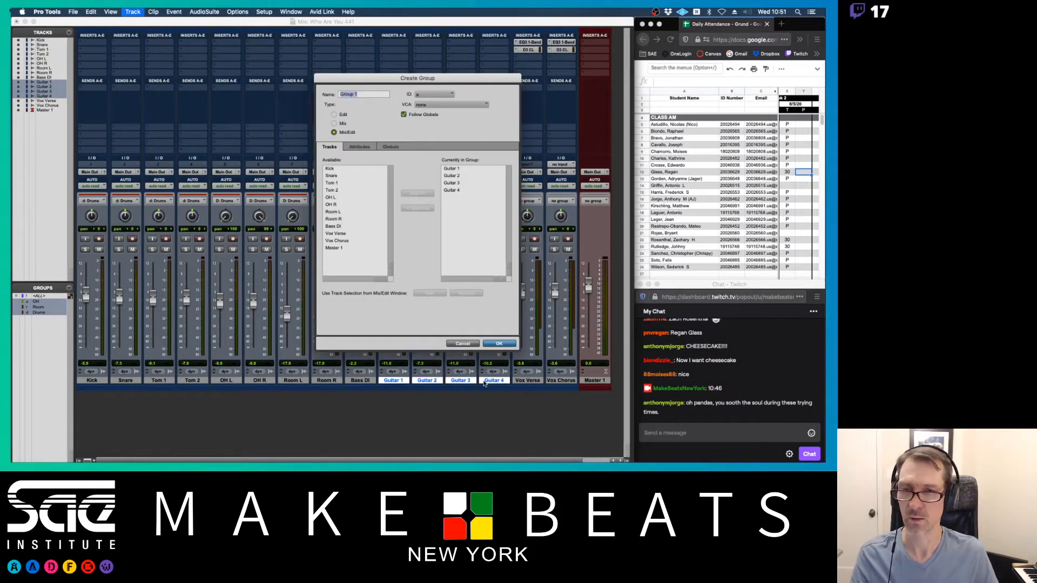
text(Guitars)
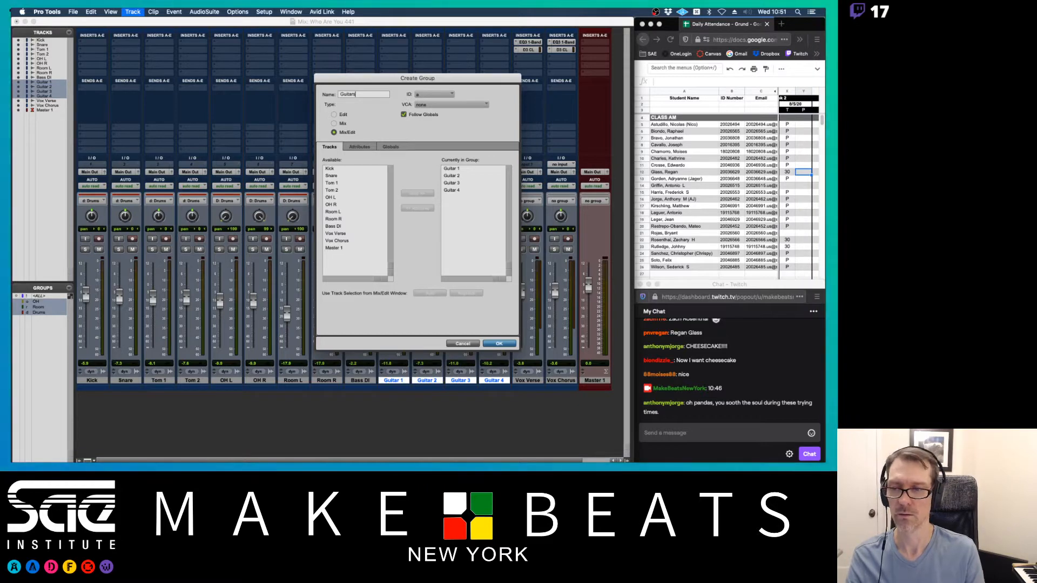
click(438, 94)
mouse_move(438, 96)
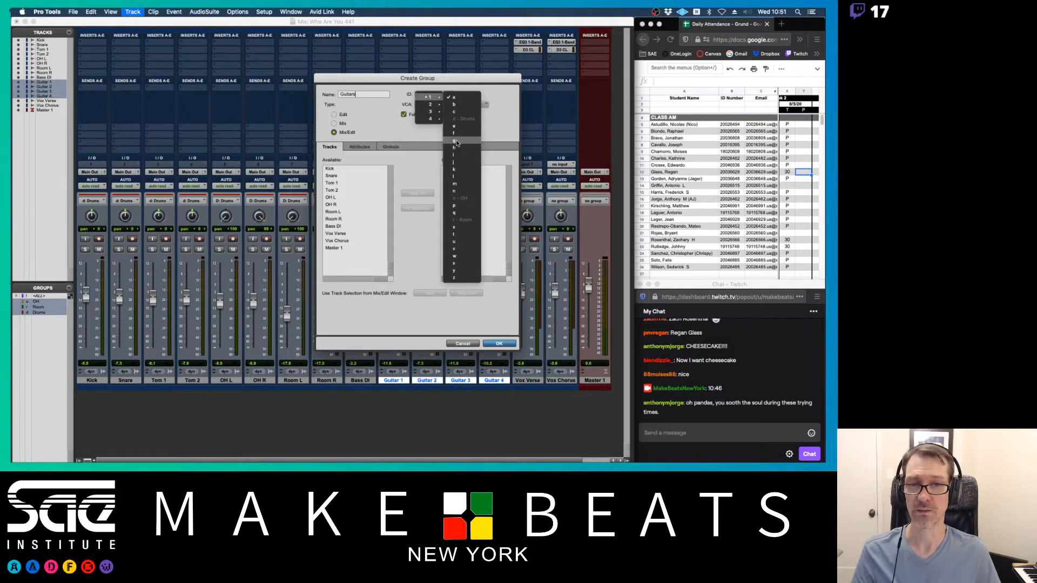
click(456, 142)
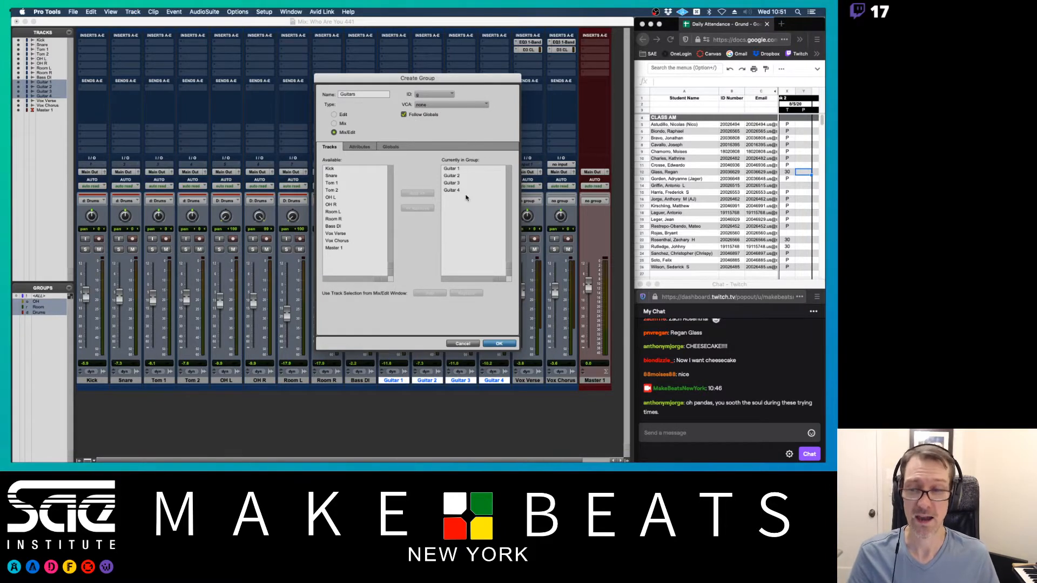
click(494, 344)
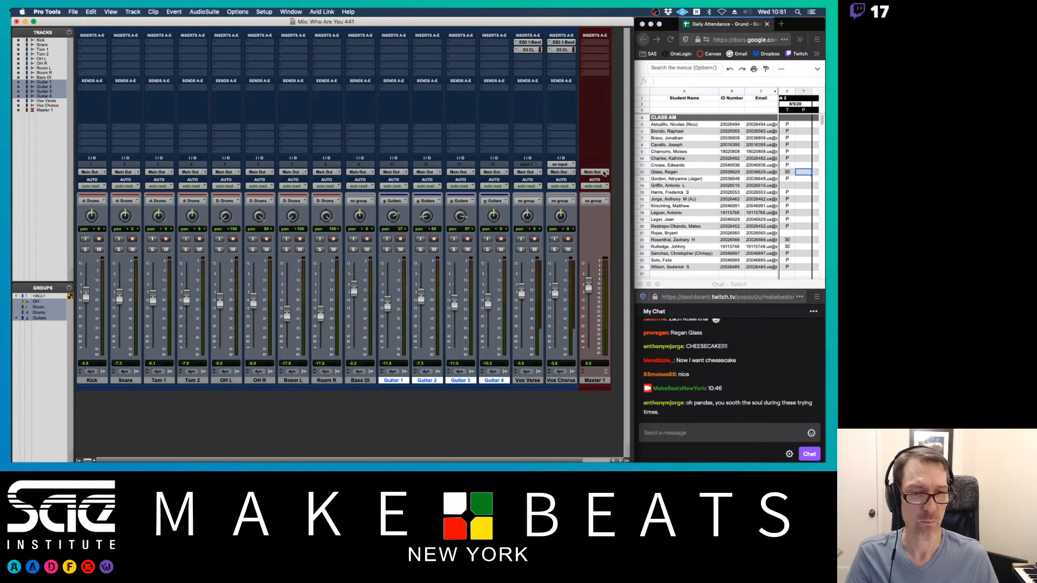
- Play the session, then set up a new stereo Aux Input track after Vox Chorus
key(space)
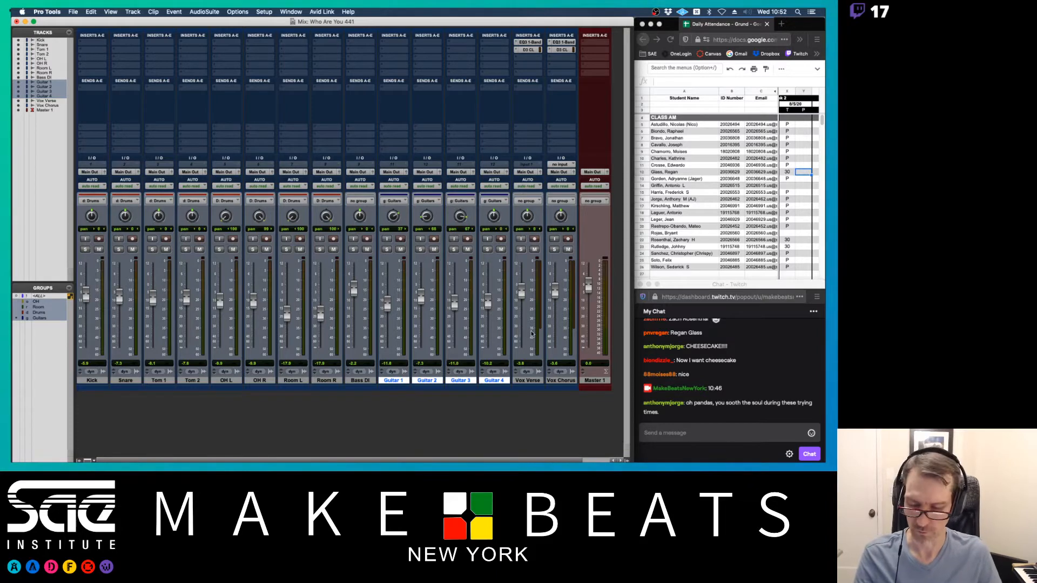
scroll(531, 333, right, 1)
click(540, 382)
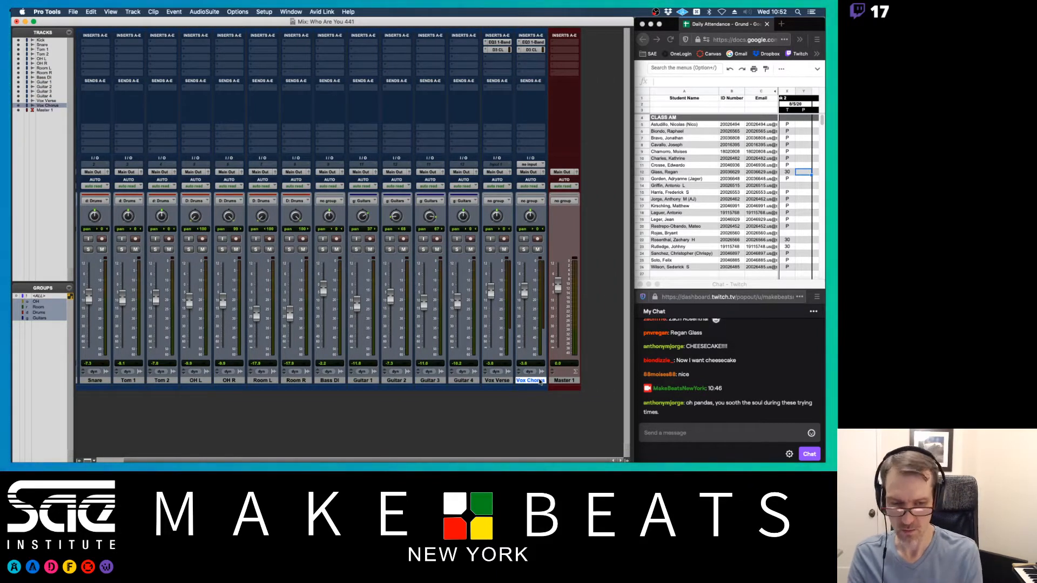
key(super+shift+n)
key(super+Right)
key(super+Down)
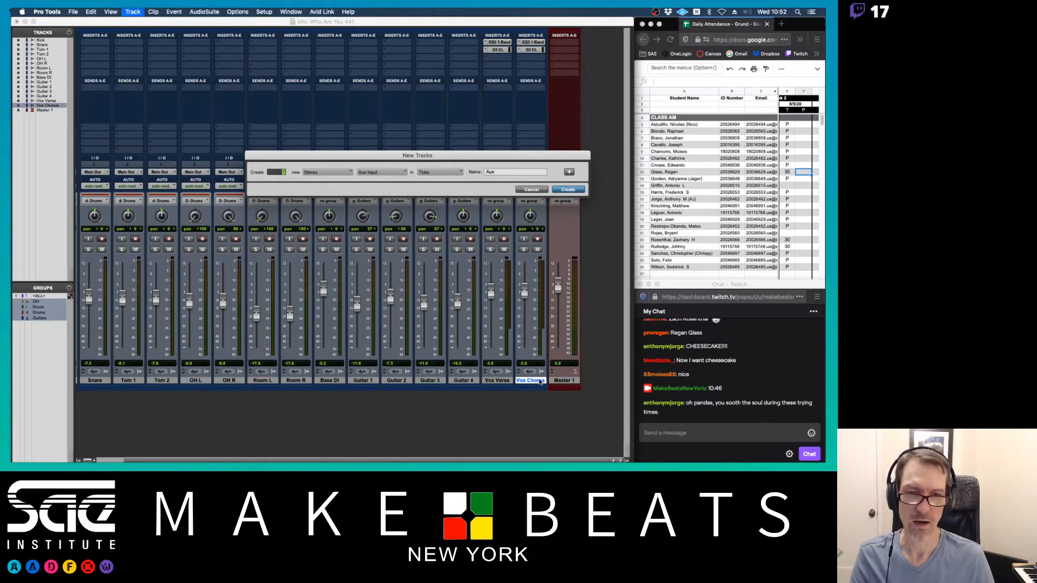
- After checking the Preview notes, name the new aux track 'Rvb Voc' and create it
key(super+Tab)
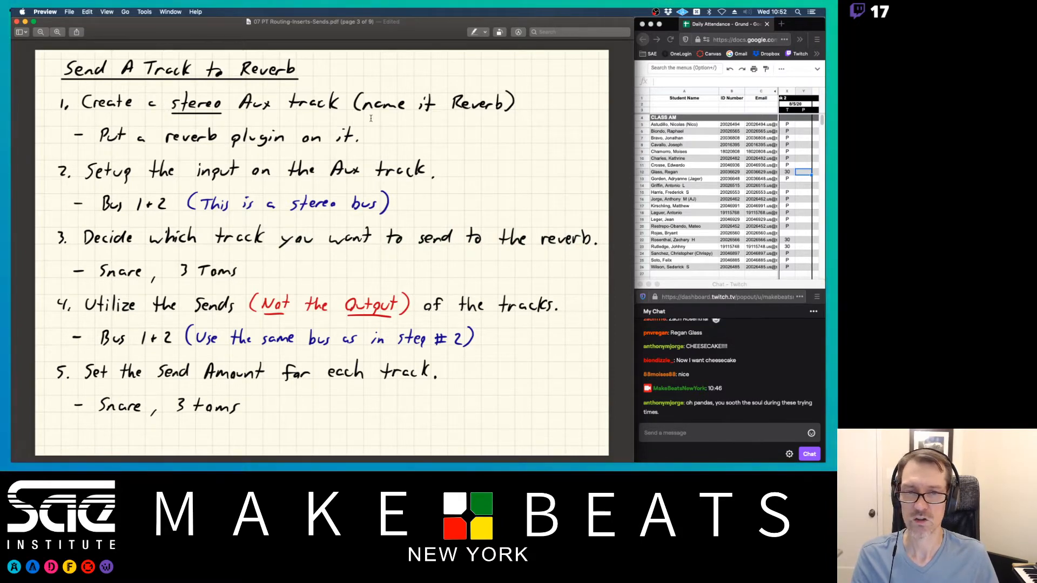
key(super+Tab)
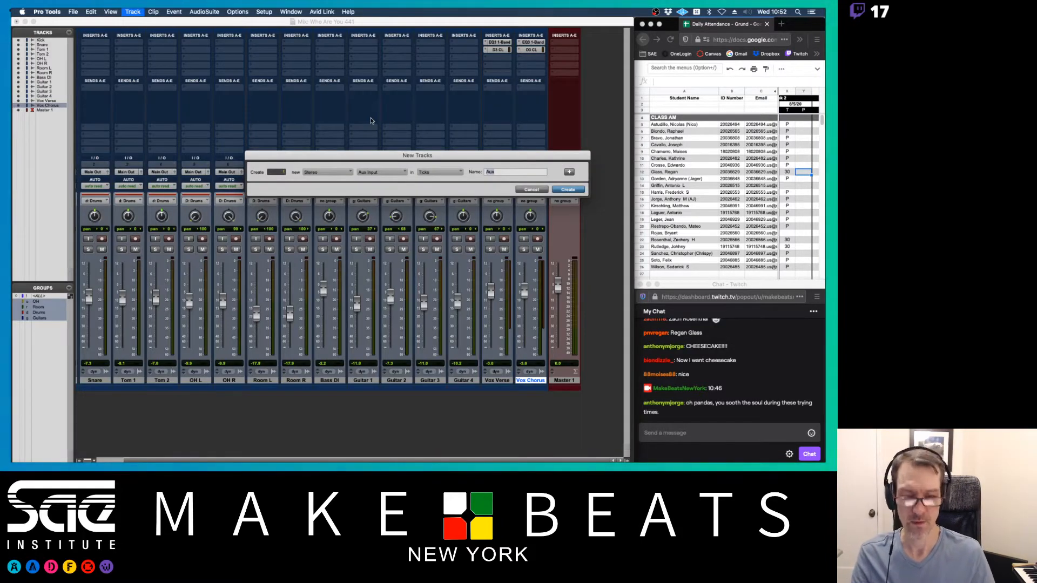
text(Voc R)
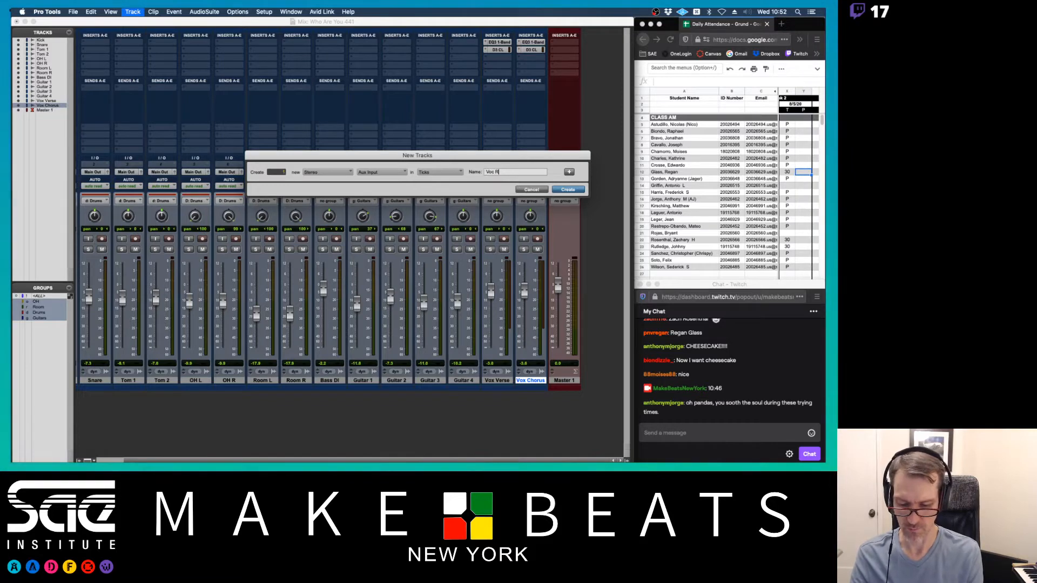
text(vb)
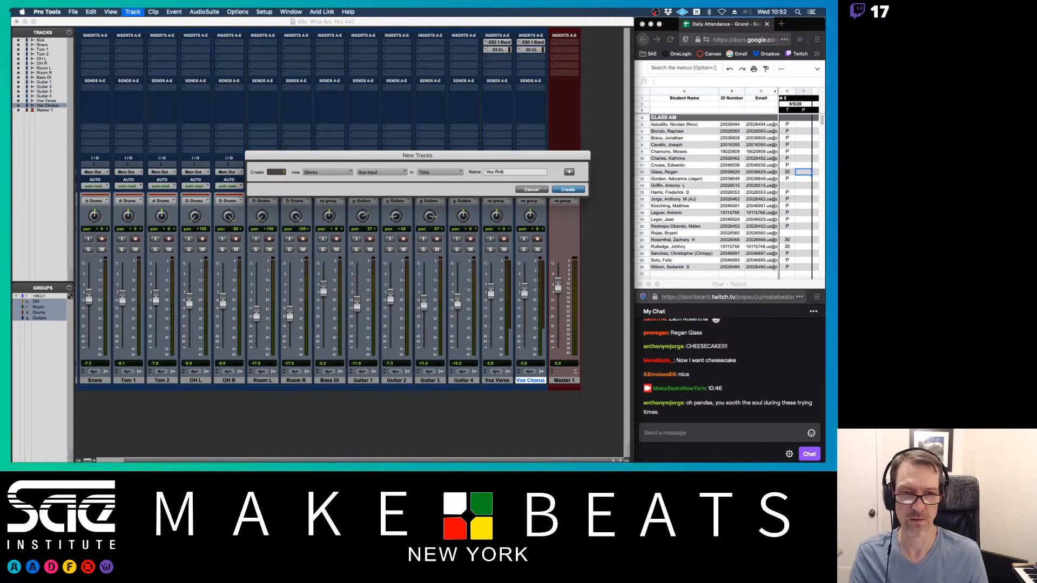
key(BackSpace)
key(BackSpace)
key(BackSpace)
key(BackSpace)
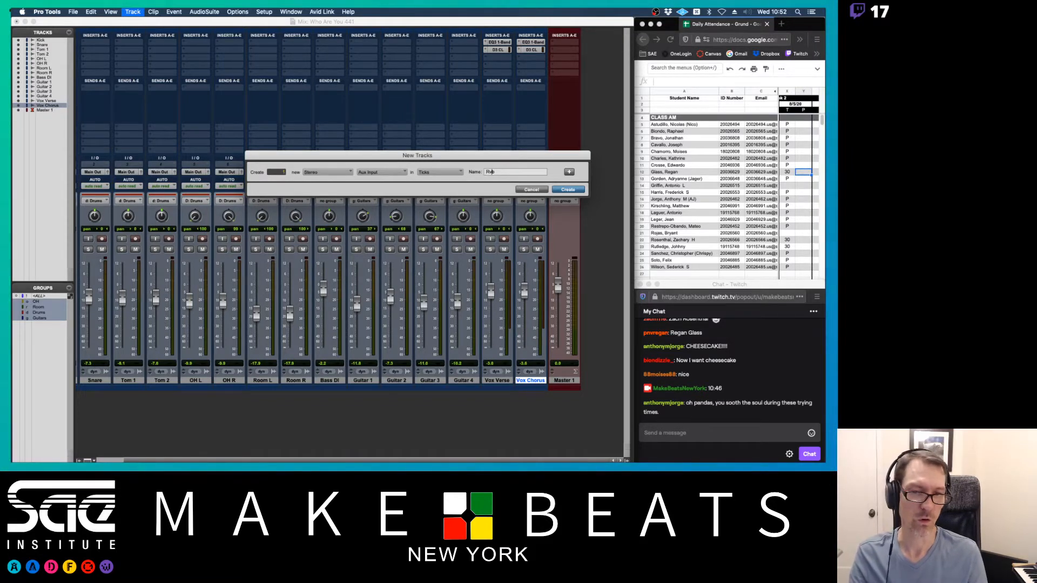
key(Right)
text(Voc)
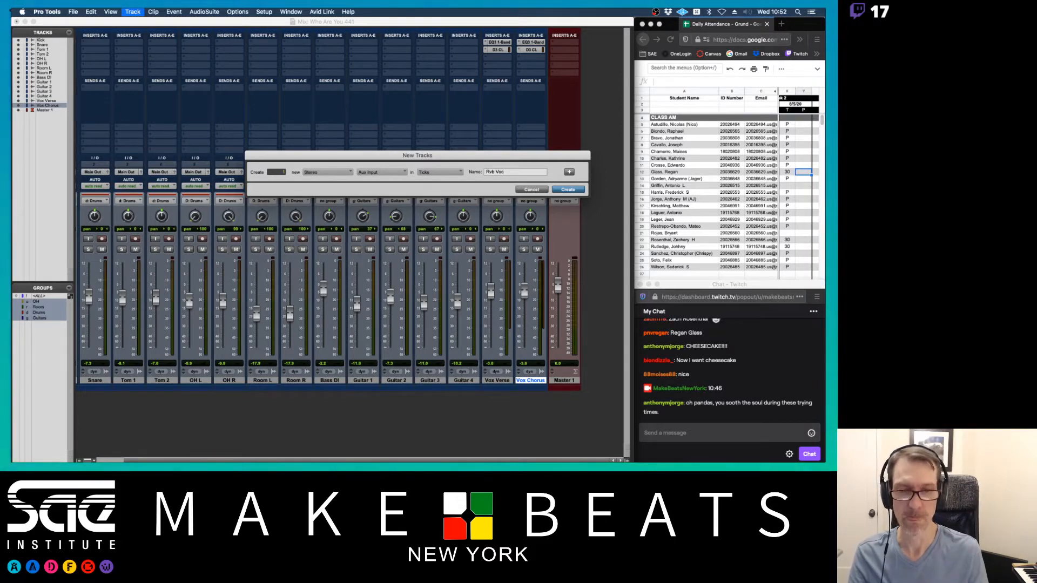
key(Return)
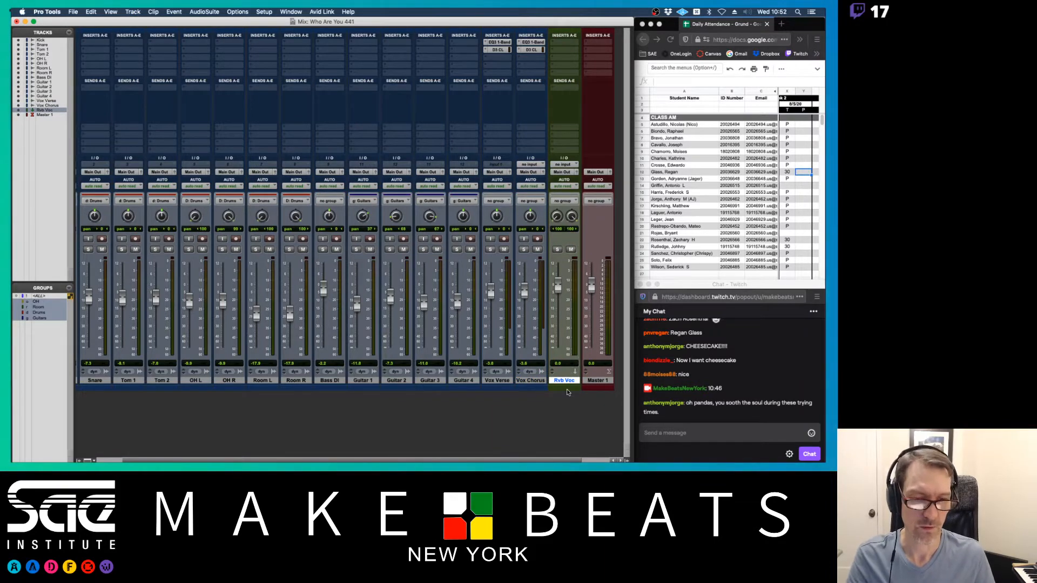
- Insert a reverb plug-in on Rvb Voc and swap it for AIR Reverb
click(564, 43)
mouse_move(565, 44)
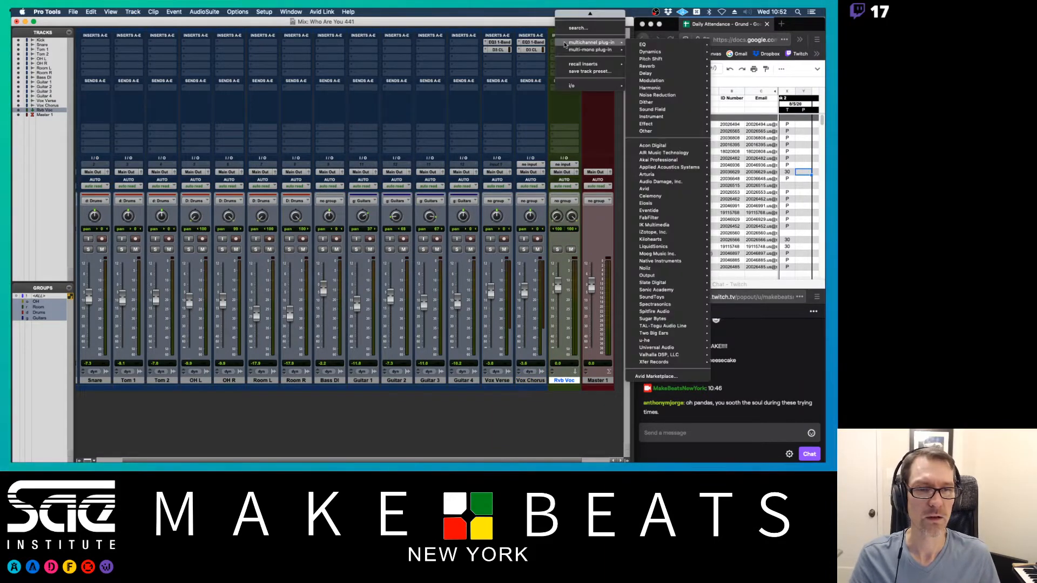
mouse_move(659, 68)
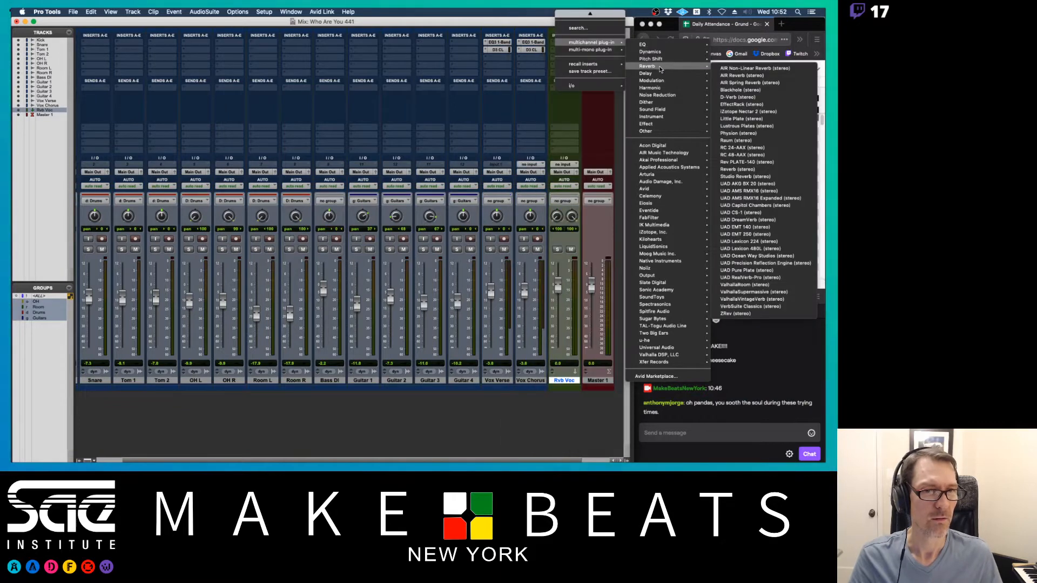
click(745, 82)
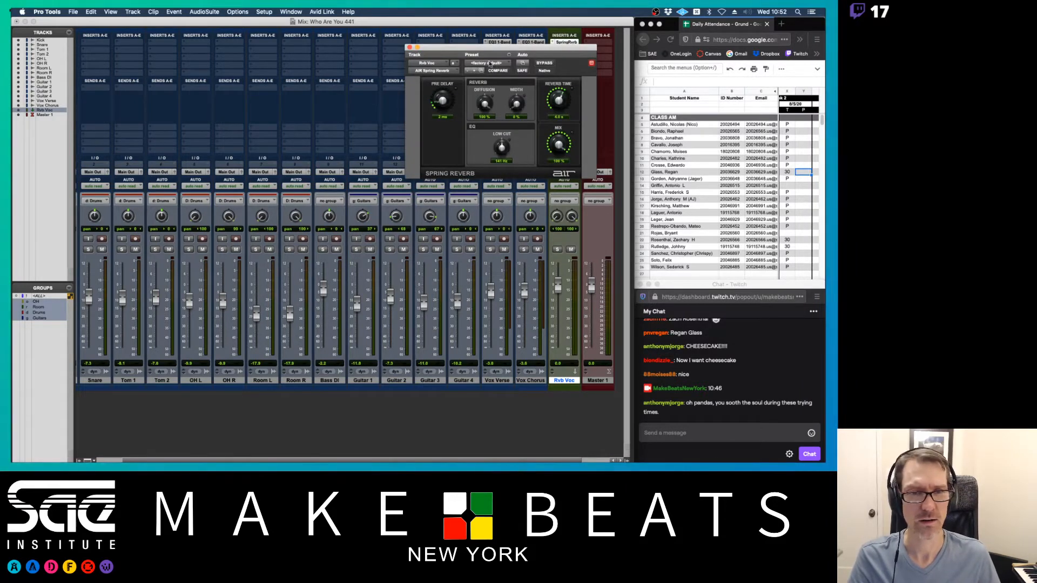
click(455, 70)
mouse_move(468, 72)
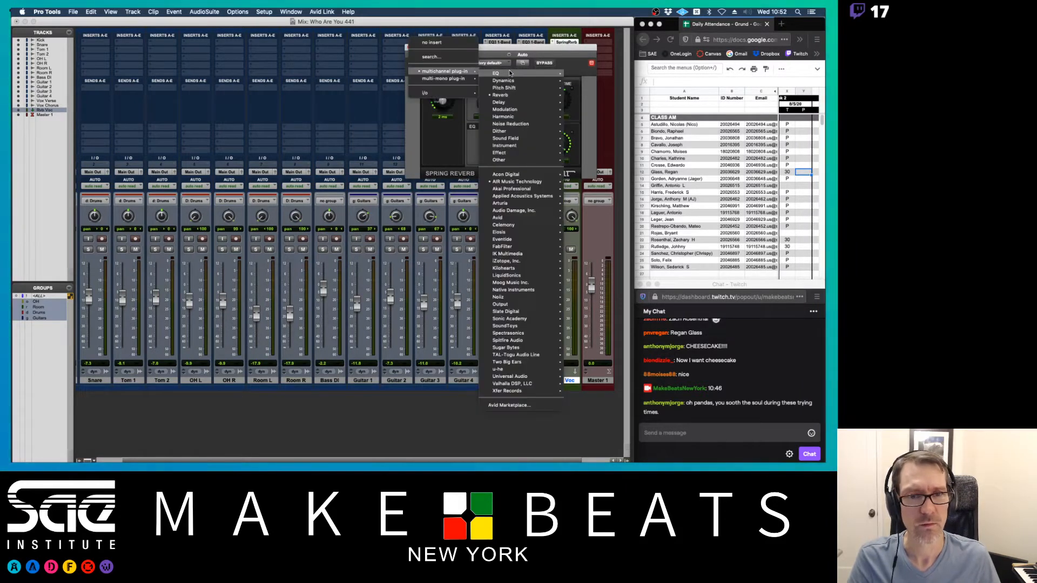
mouse_move(507, 95)
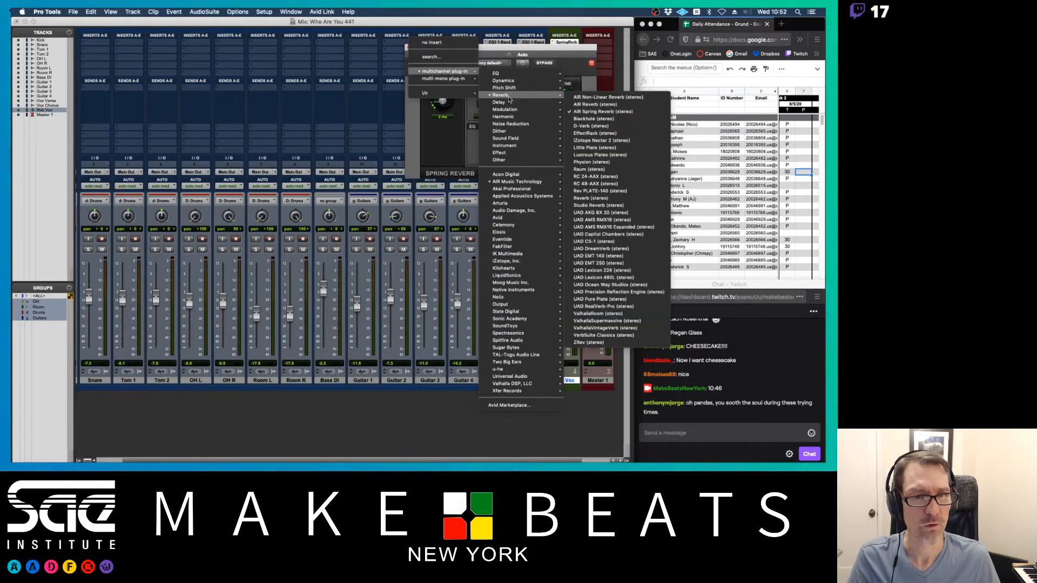
click(597, 105)
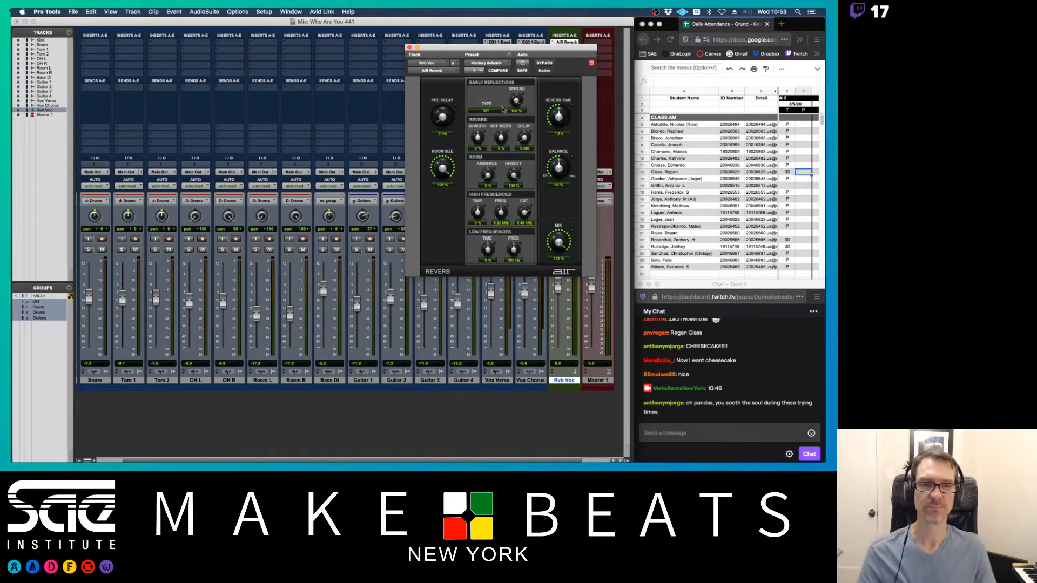
- Load the 02 Basic Medium preset, set Mix to 100%, and bring up the Preview notes
click(488, 64)
mouse_move(507, 9)
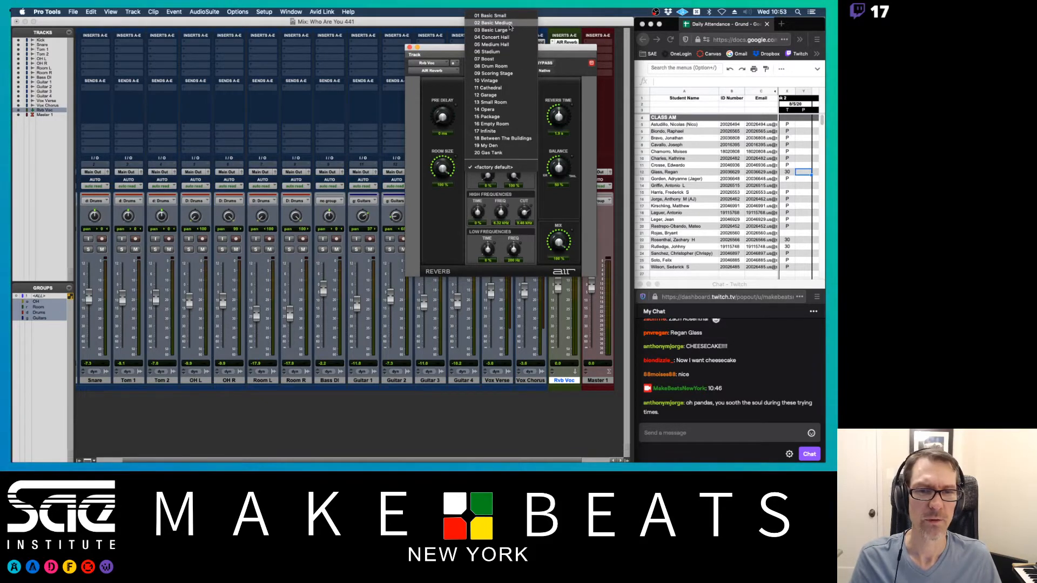
click(510, 24)
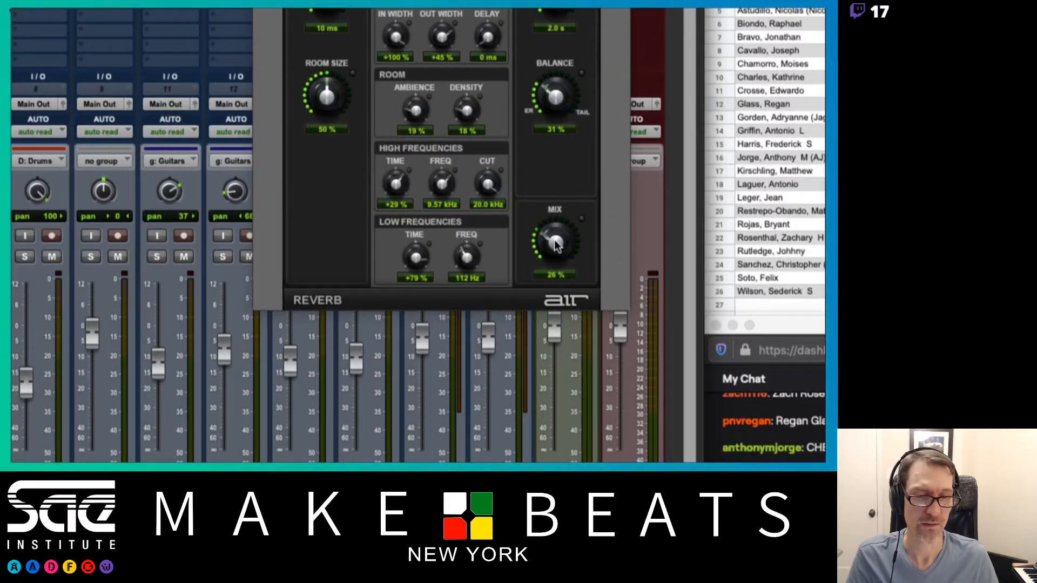
drag(557, 244, 556, 85)
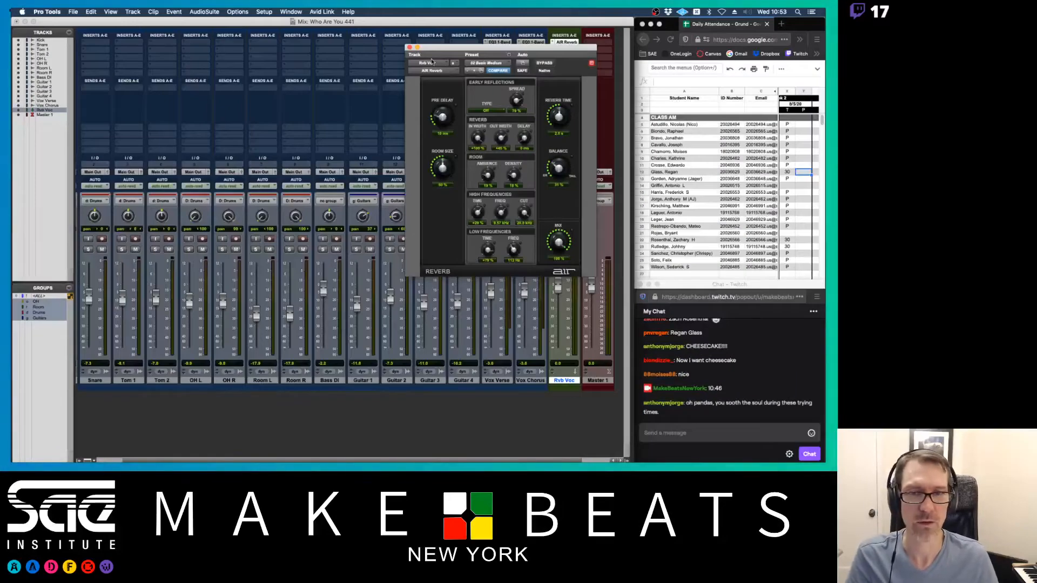
drag(432, 52, 238, 55)
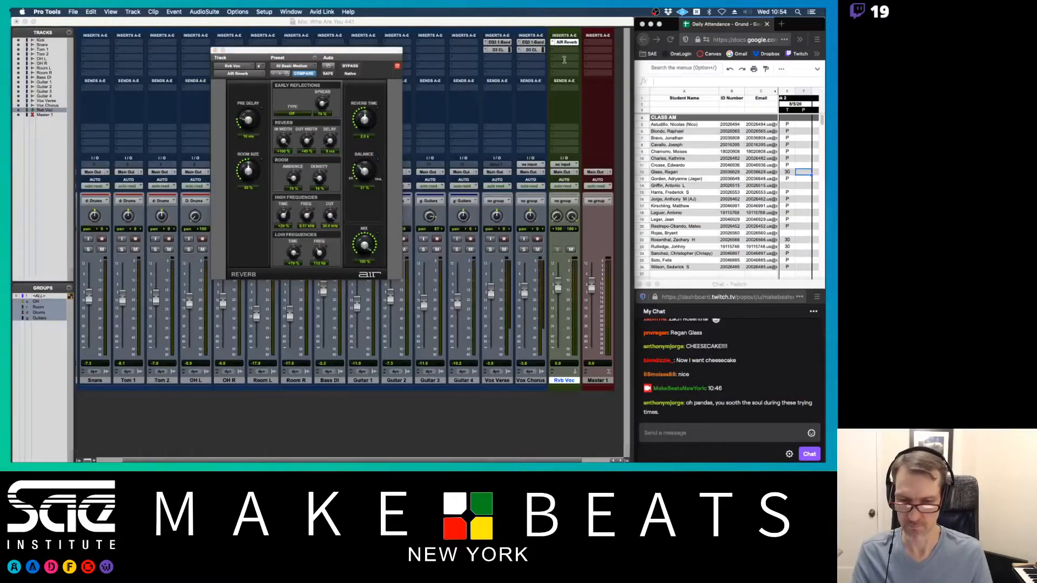
key(super+Tab)
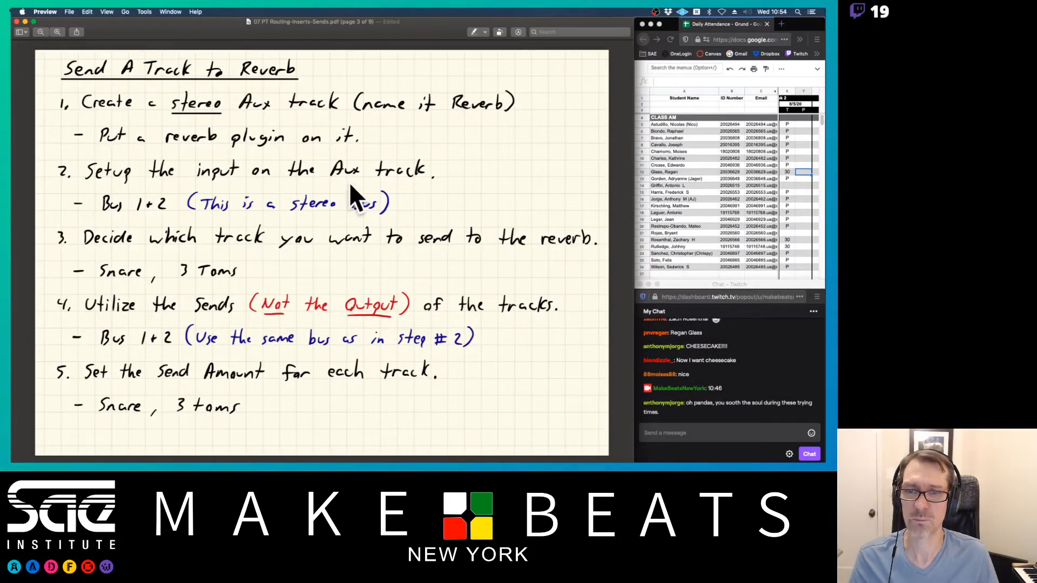
- Back in Pro Tools, set Rvb Voc's input to Bus 1-2 (Stereo)
key(super+Tab)
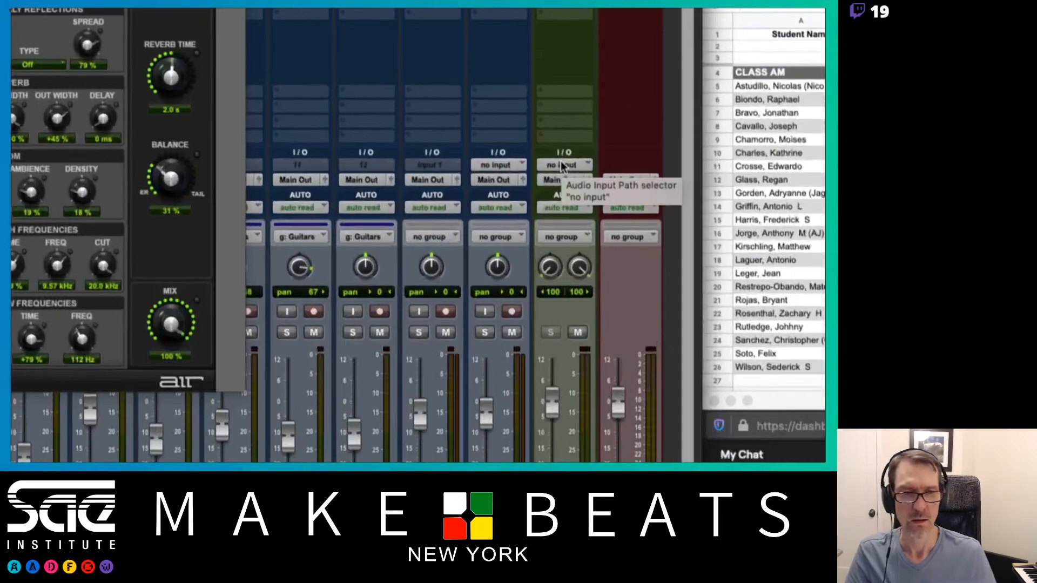
click(564, 164)
mouse_move(569, 179)
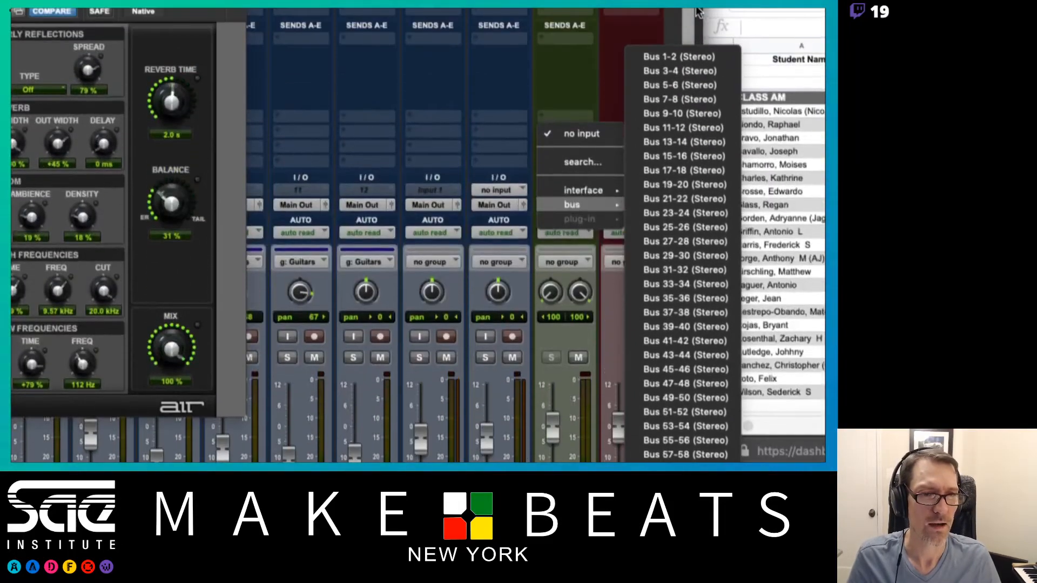
click(677, 56)
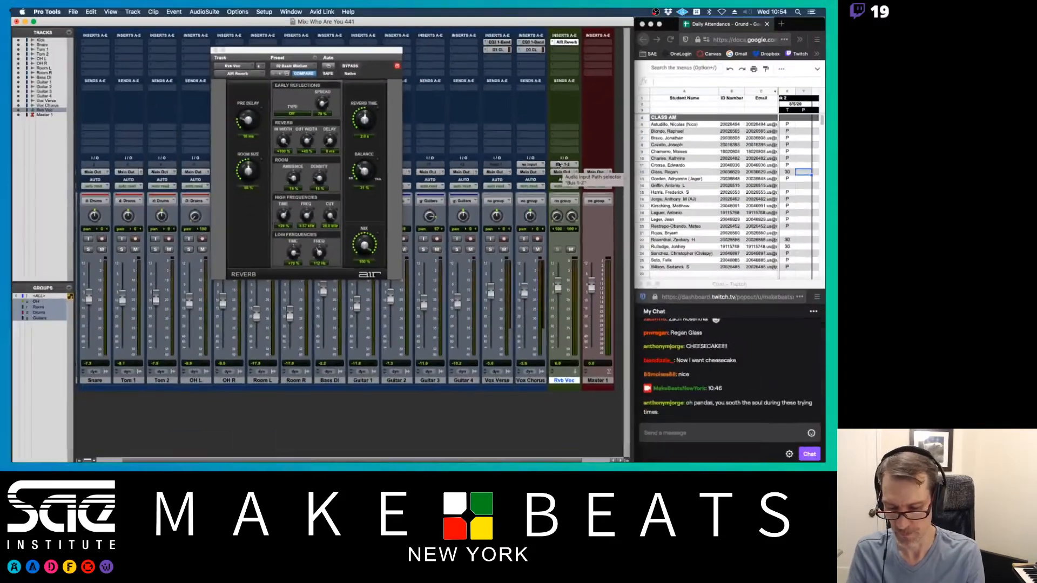
- Review the reverb notes in Preview, then select the Vox Verse and Vox Chorus tracks
key(super+Tab)
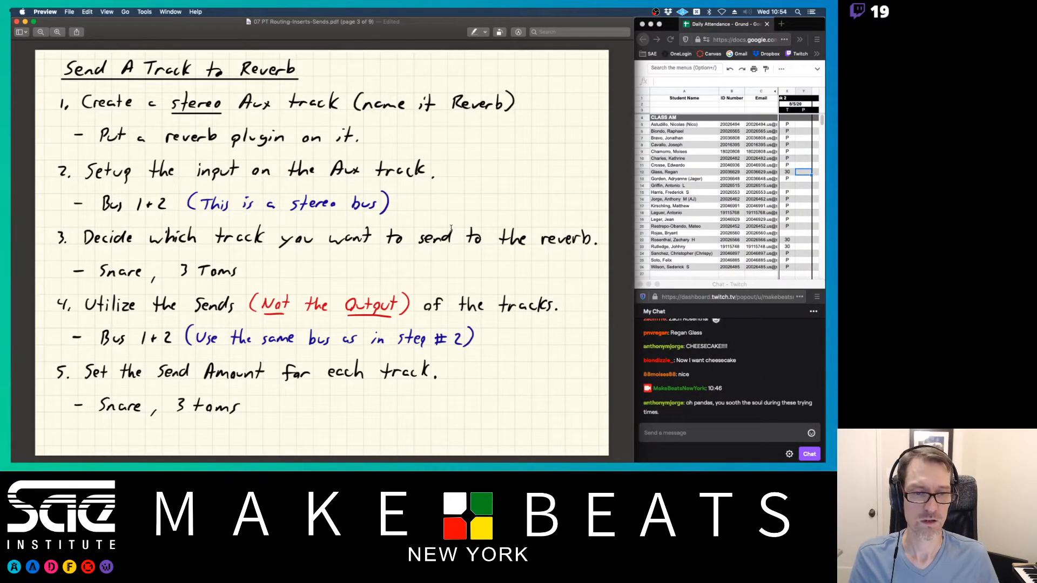
key(super+Tab)
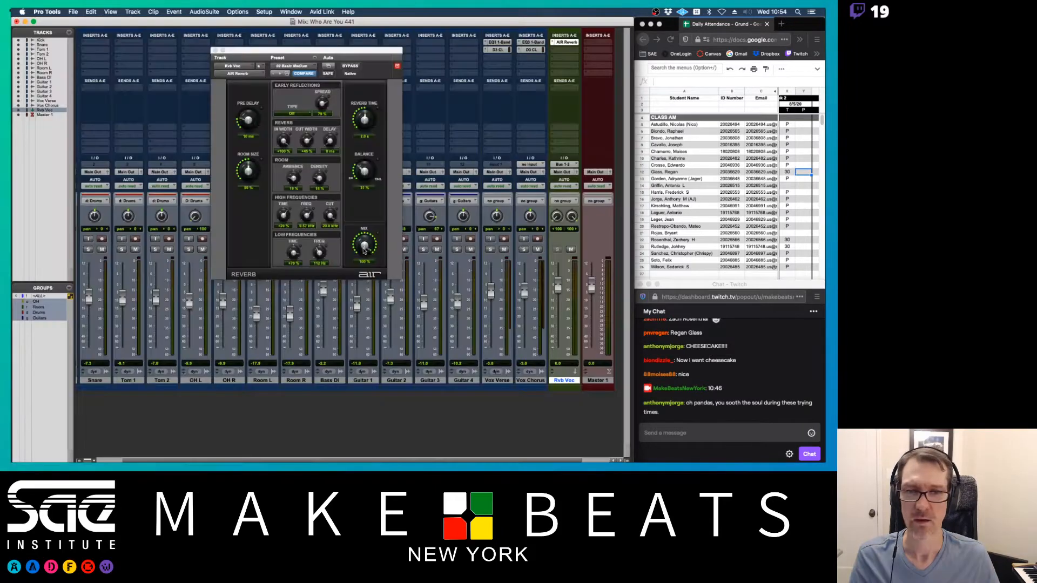
click(501, 381)
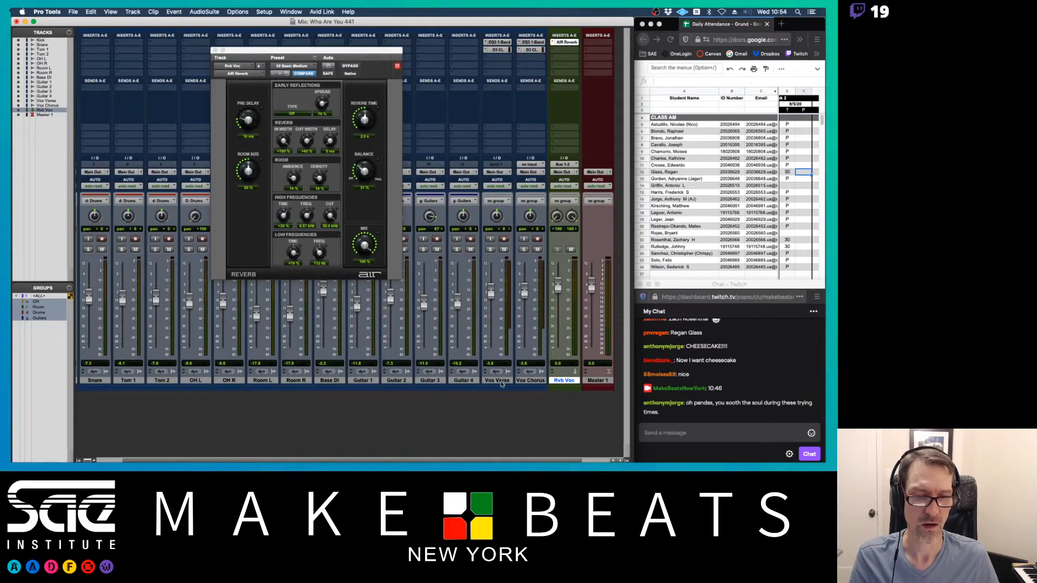
click(529, 380)
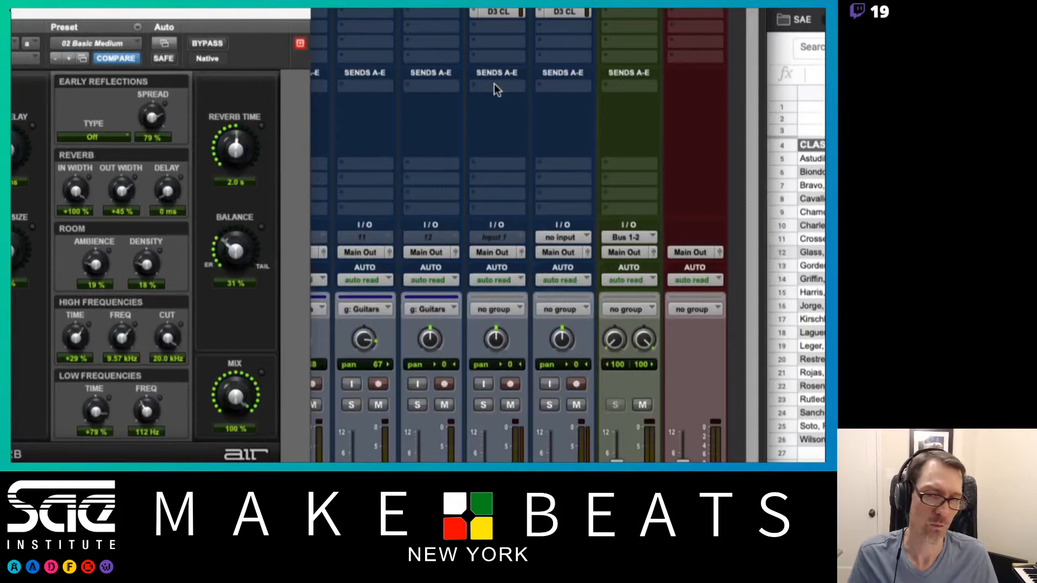
- Route Send A on Vox Verse and on Vox Chorus to Bus 1-2 (Stereo)
click(494, 87)
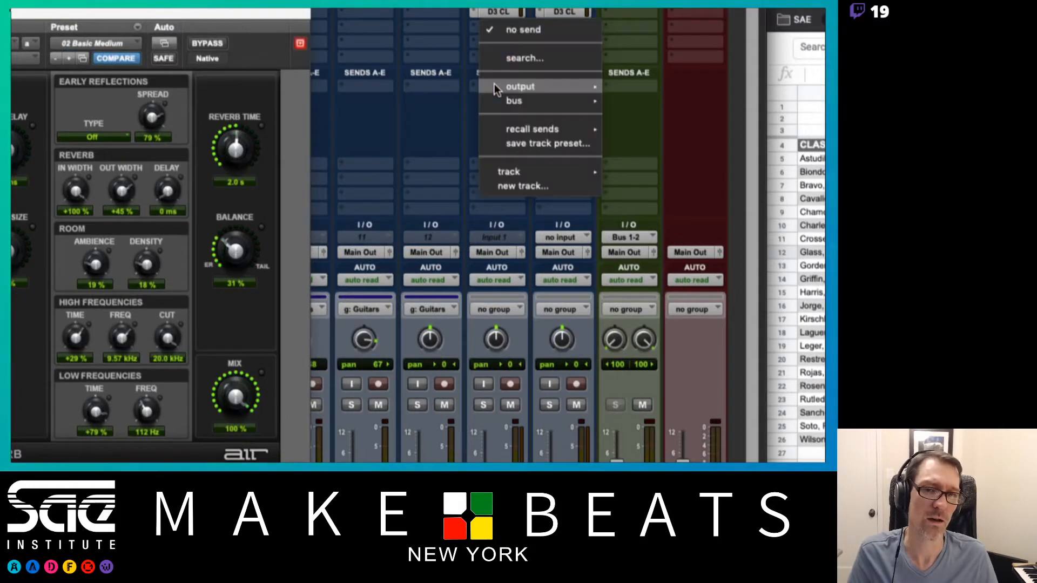
mouse_move(502, 95)
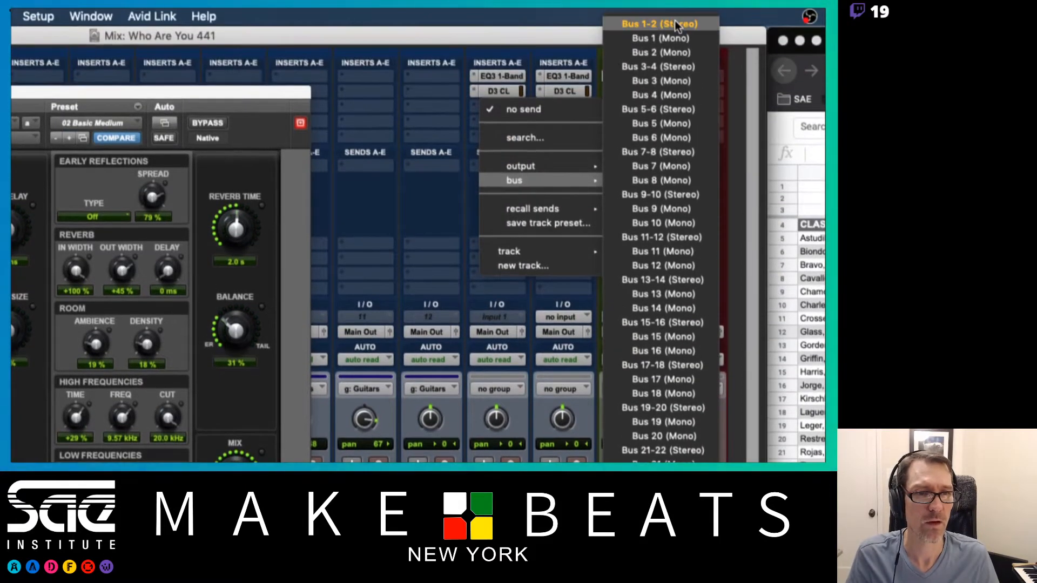
click(675, 22)
click(555, 164)
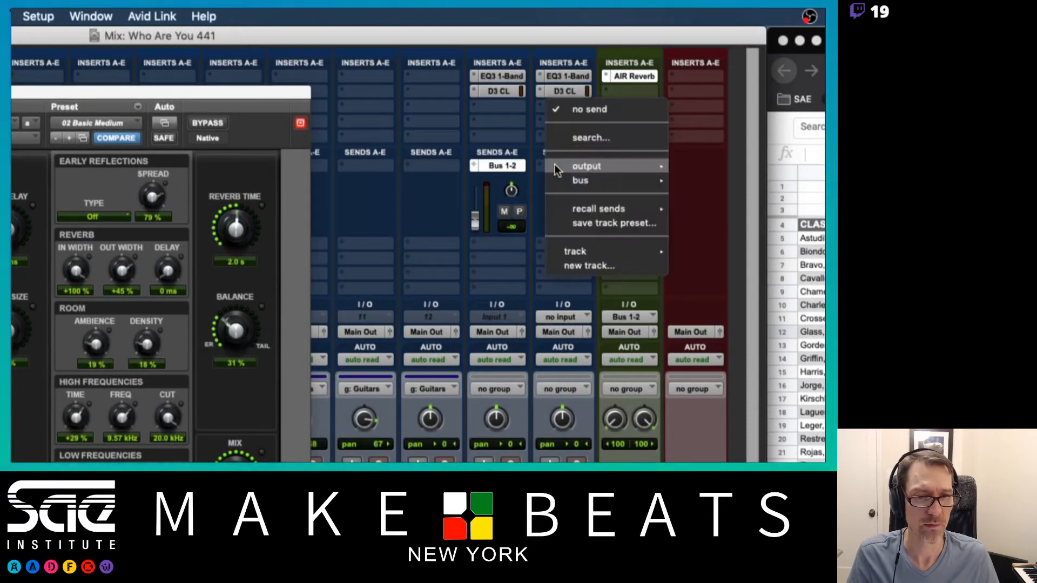
mouse_move(568, 183)
click(728, 18)
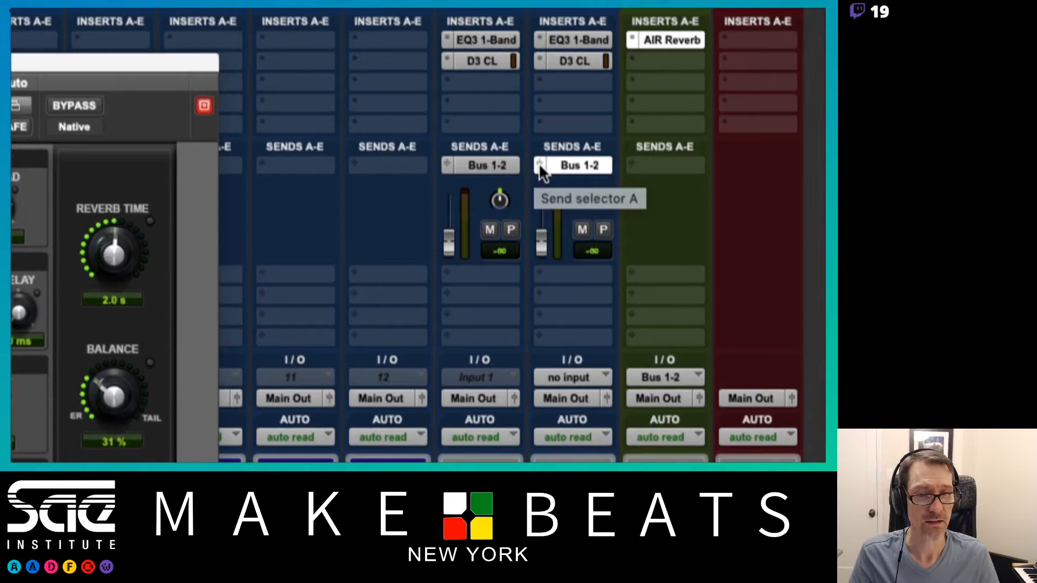
click(539, 163)
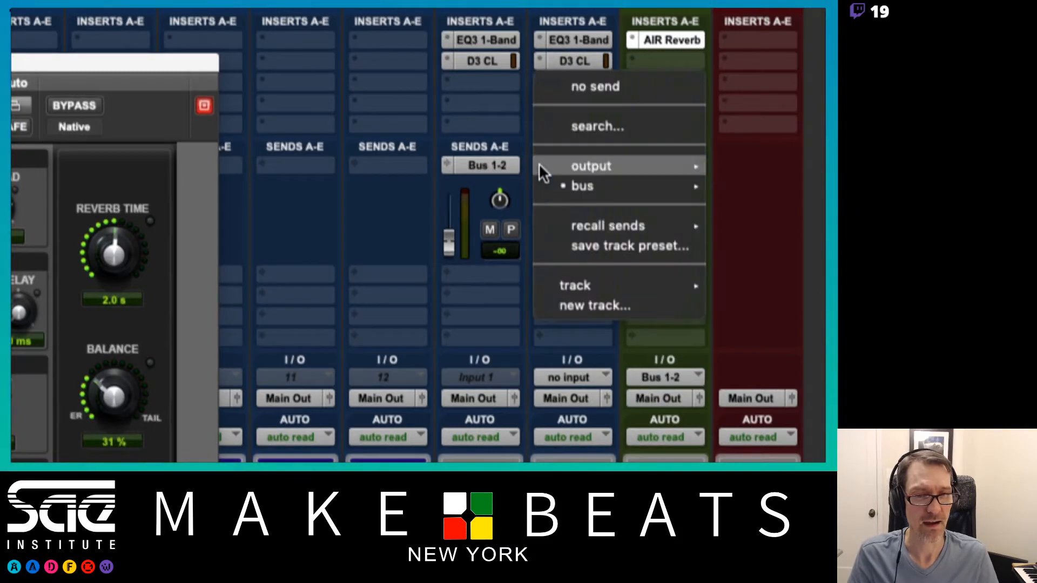
mouse_move(581, 185)
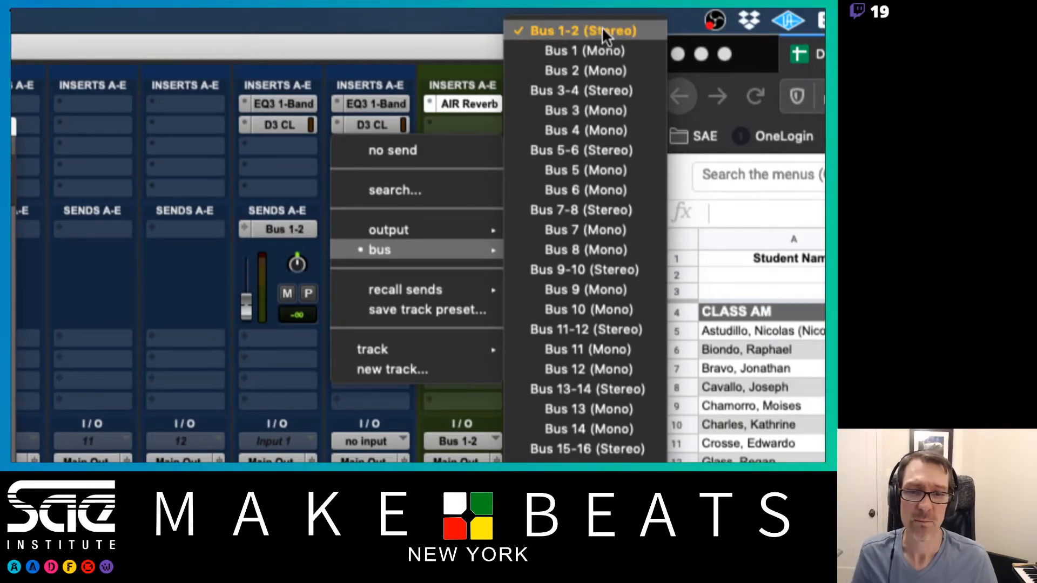
click(601, 30)
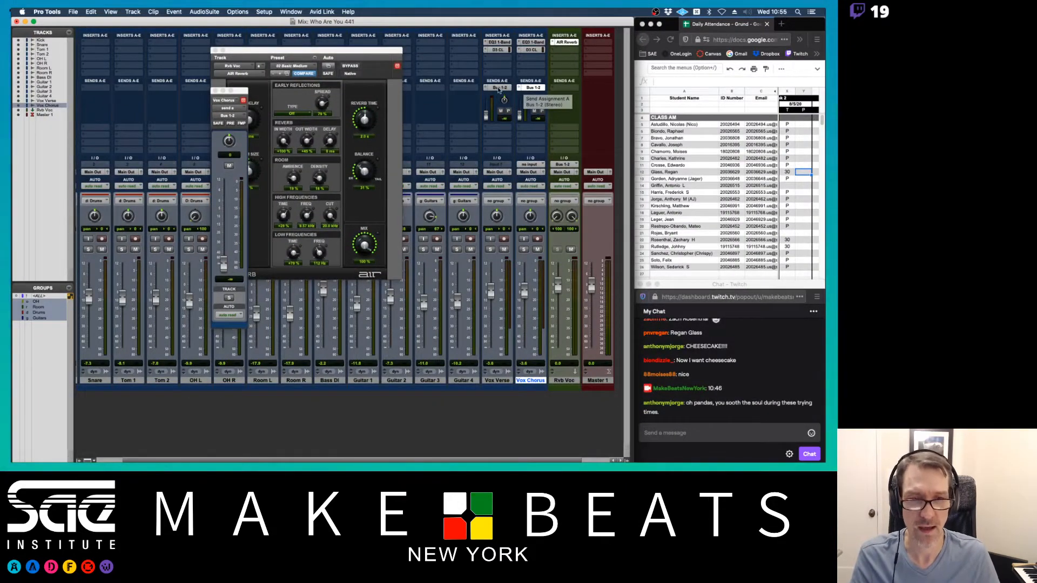
- Solo Vox Verse and set its reverb send level to -5.2 dB
alt+click(487, 115)
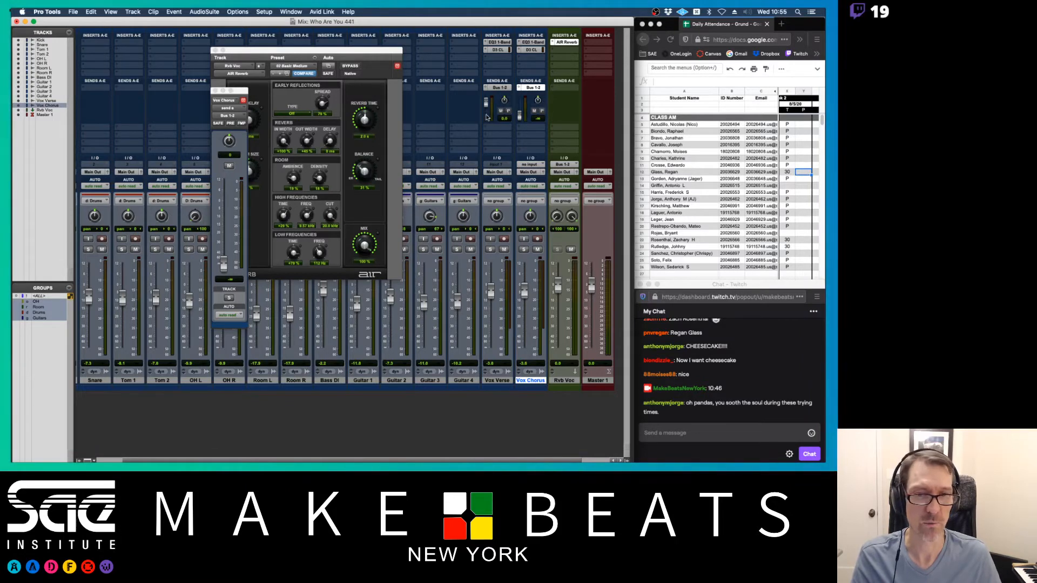
click(490, 249)
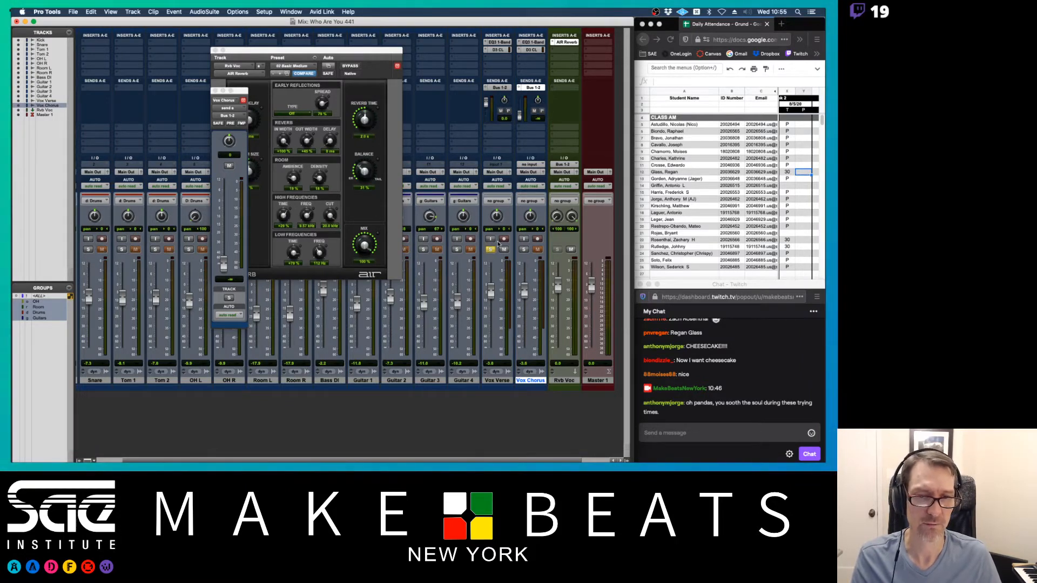
drag(486, 102, 486, 109)
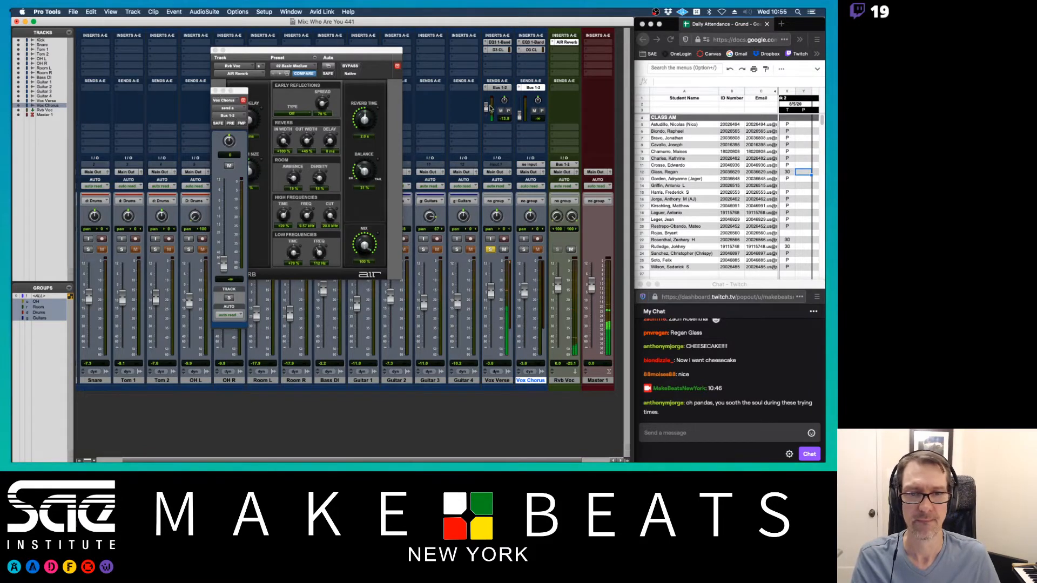
alt+click(486, 107)
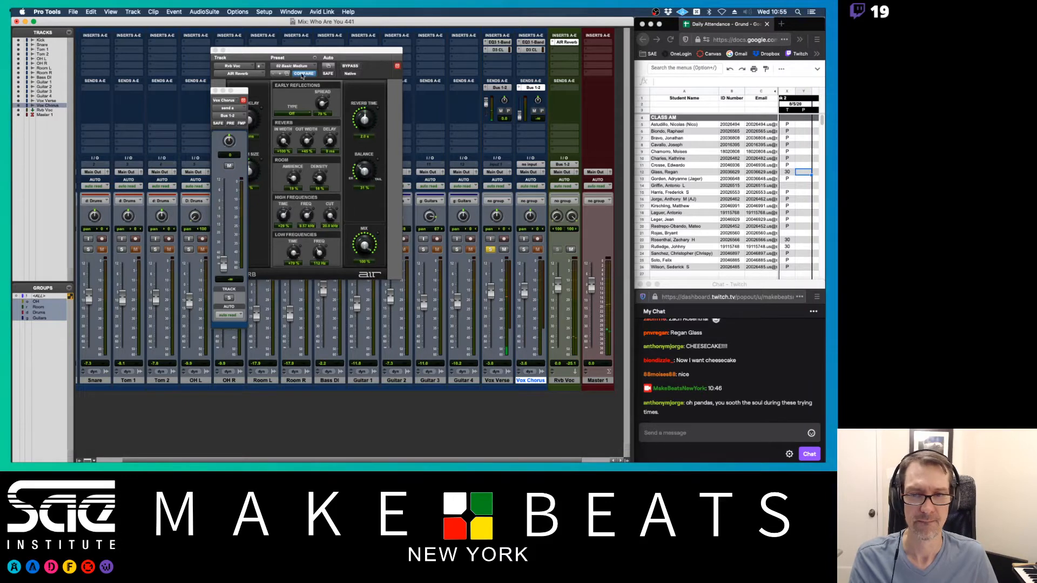
drag(249, 94, 220, 98)
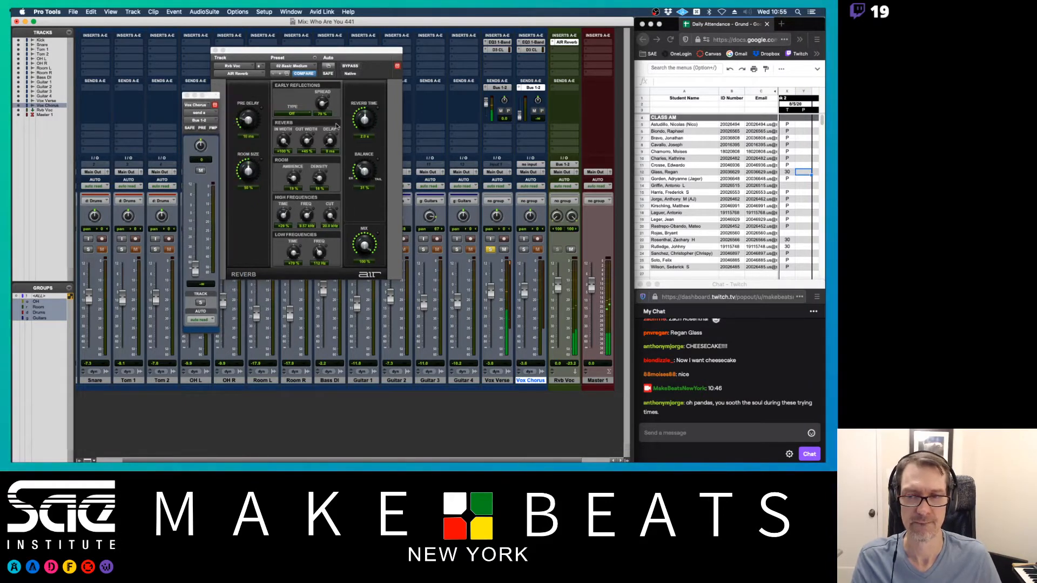
click(503, 88)
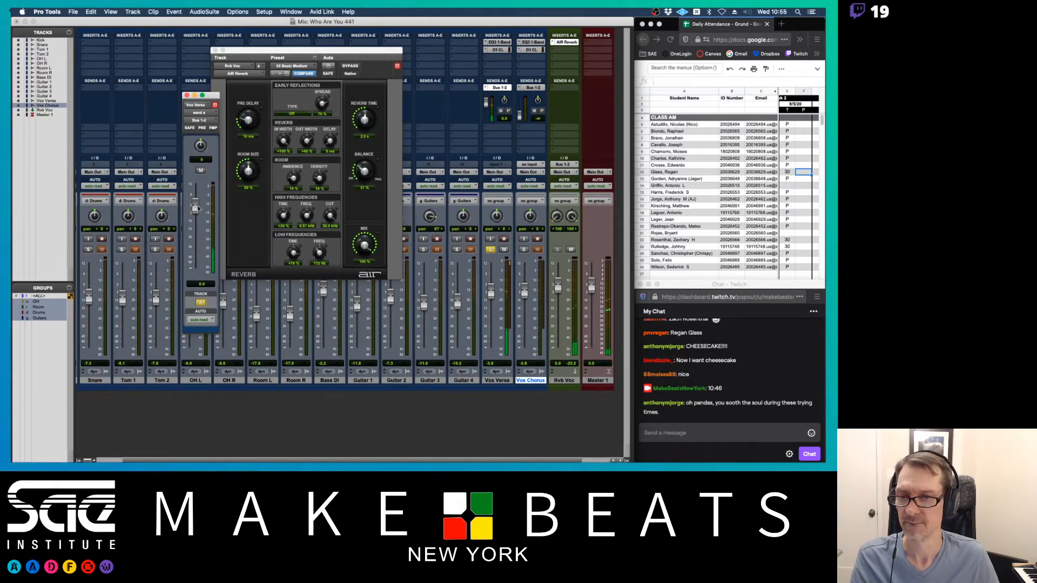
drag(193, 209, 195, 216)
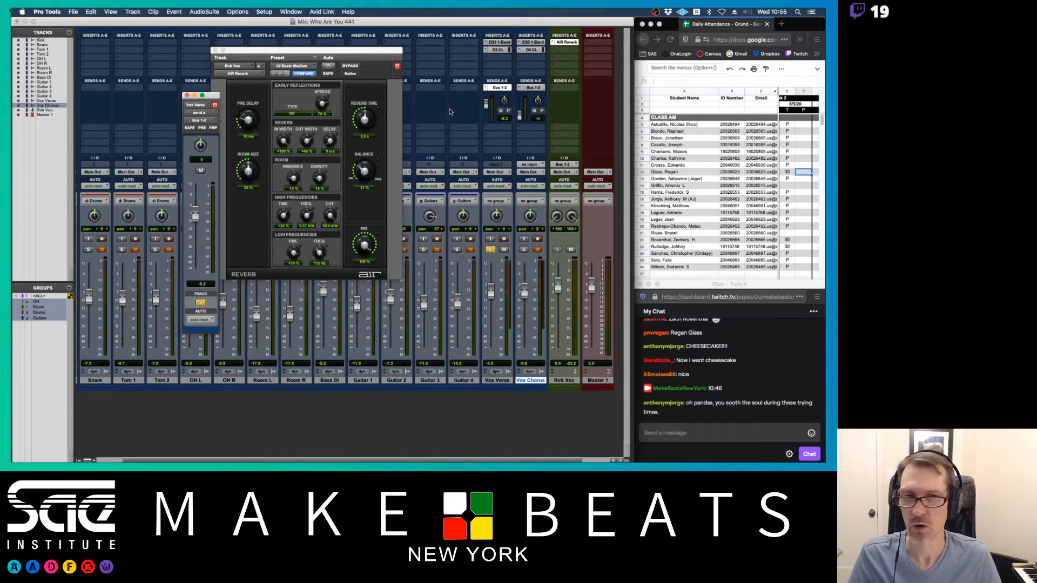
click(537, 88)
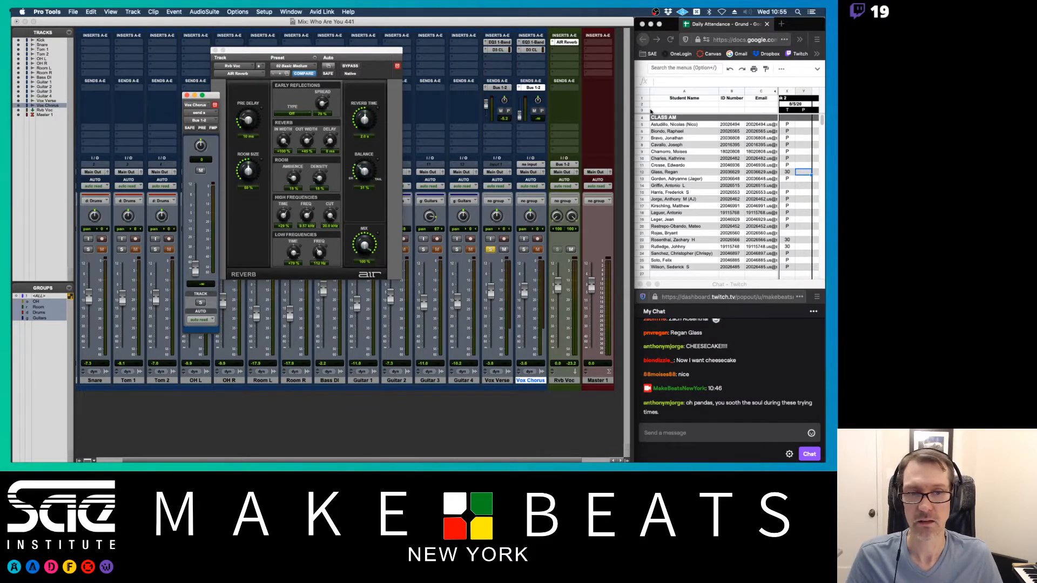
drag(214, 95, 454, 82)
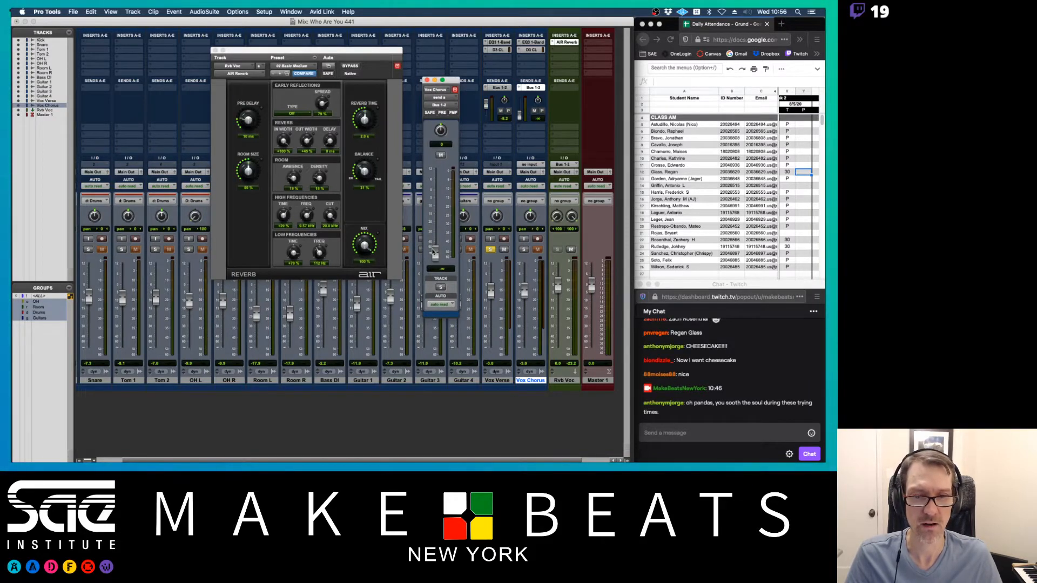
- In the Edit window, play from bar 20 with Vox Chorus soloed and raise its level to -7.0
key(super+equal)
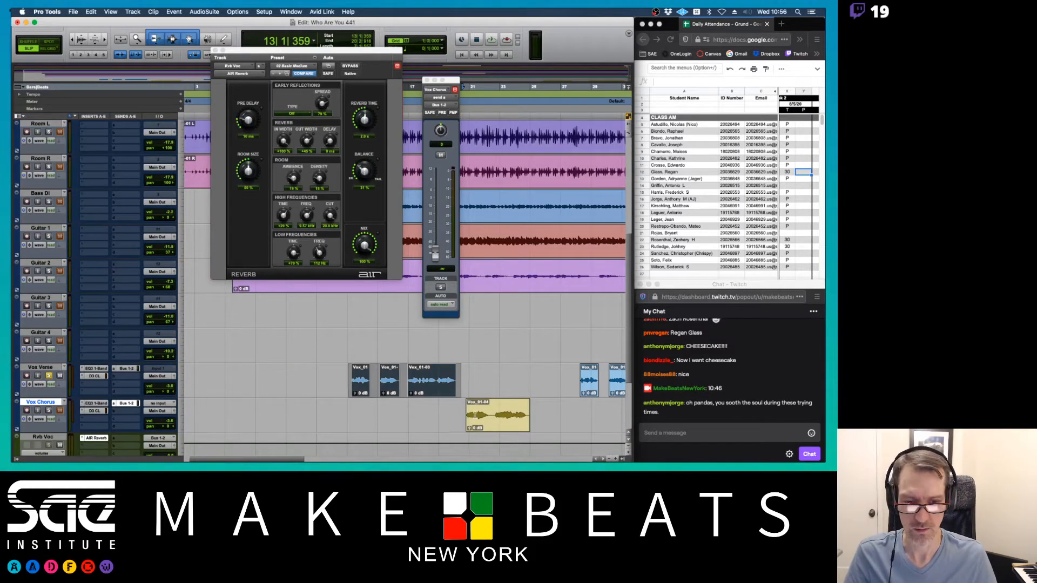
click(463, 410)
key(space)
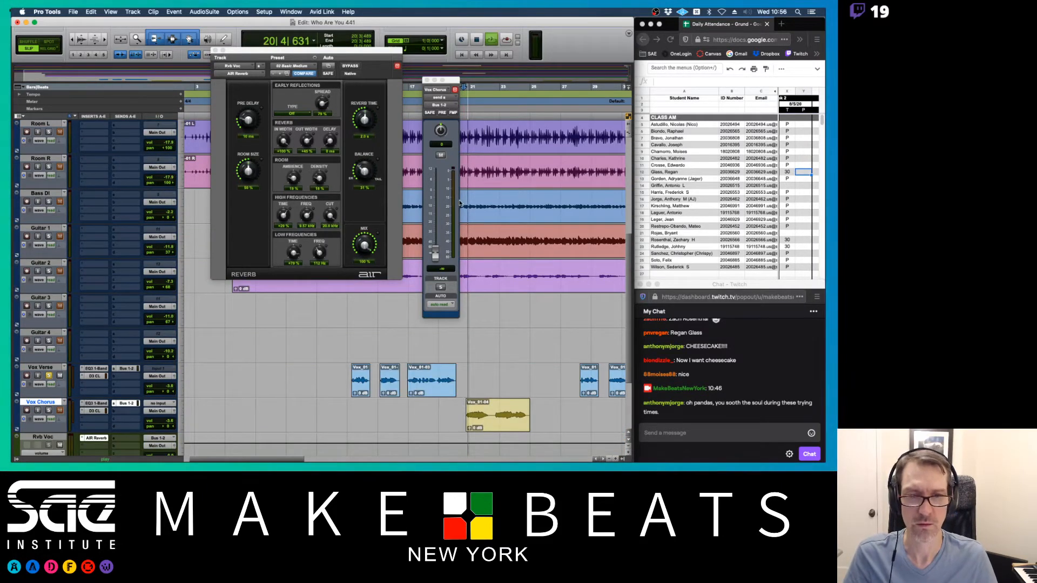
key(space)
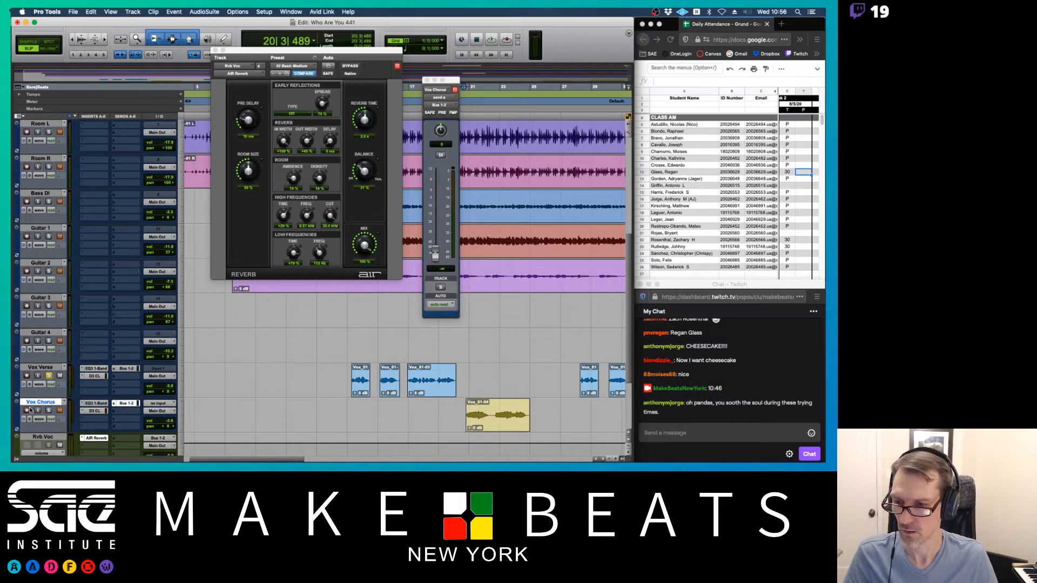
click(48, 411)
key(space)
drag(435, 253, 436, 203)
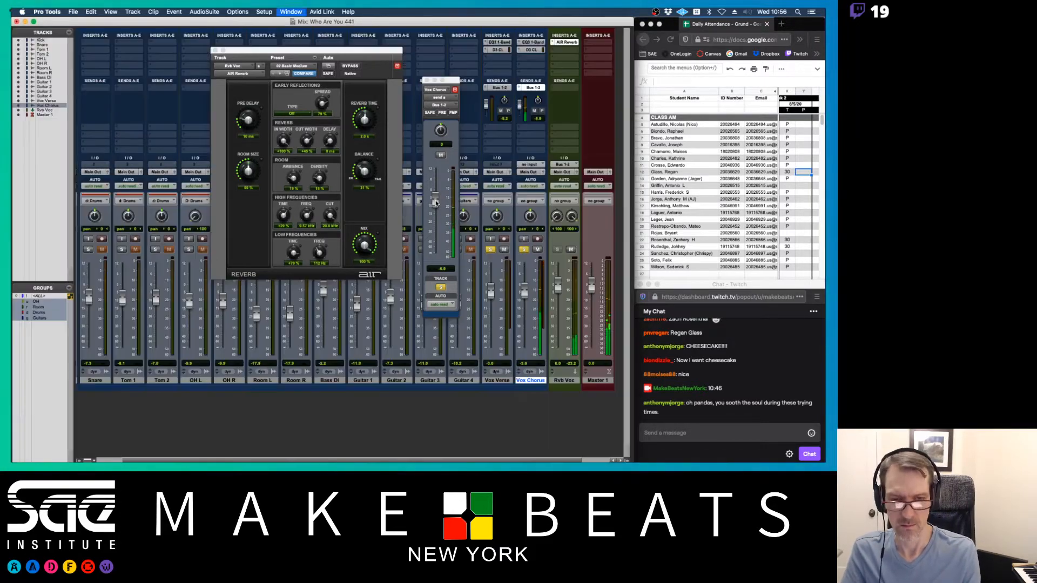
- Return to the Mix window and close the Vox Chorus send and reverb plug-in windows
key(super+equal)
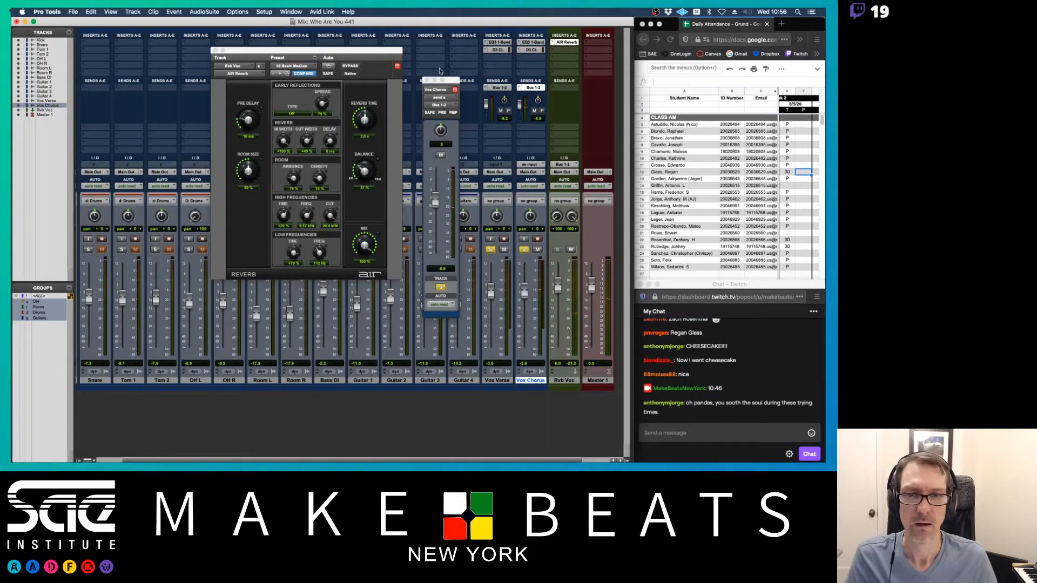
click(426, 80)
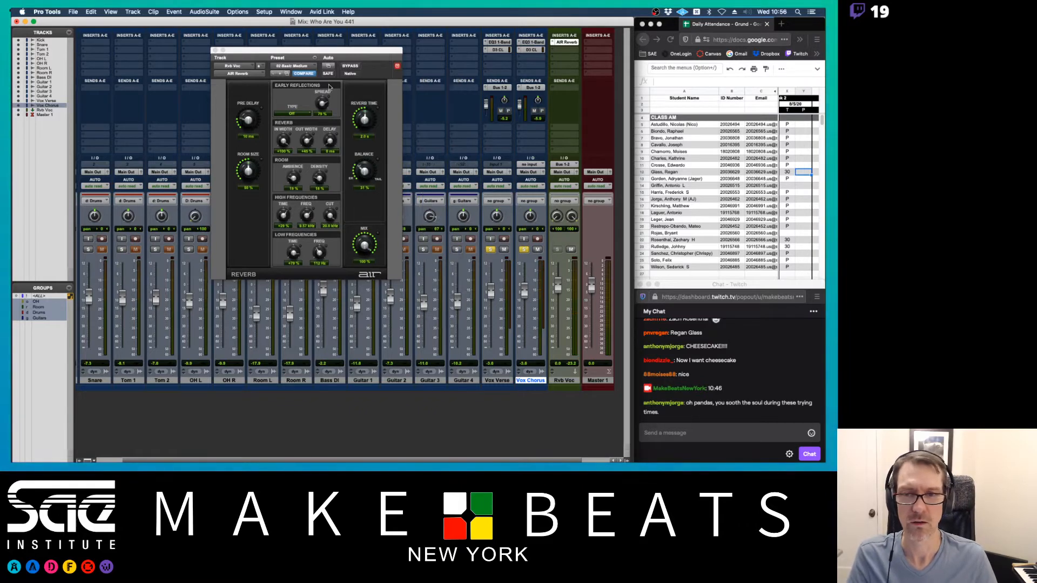
click(215, 50)
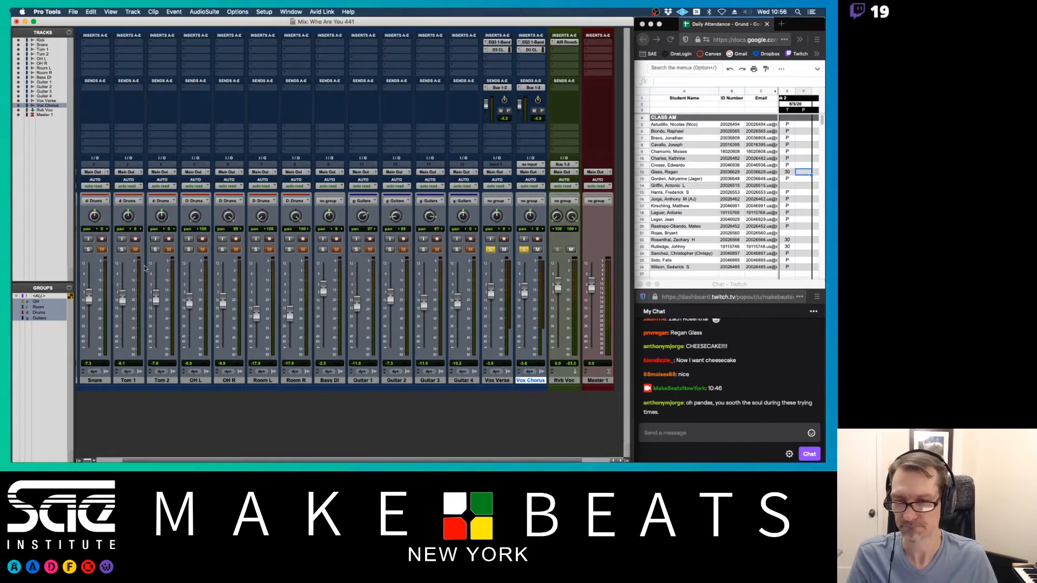
- Create a stereo Aux Input track named 'Rvb Dr' after Room R
scroll(100, 376, left, 2)
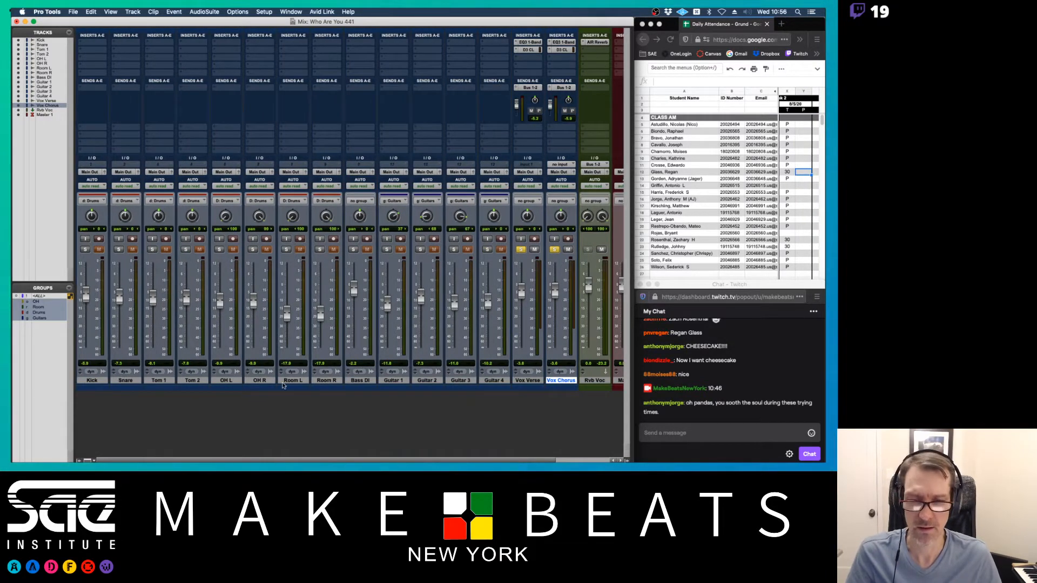
click(326, 380)
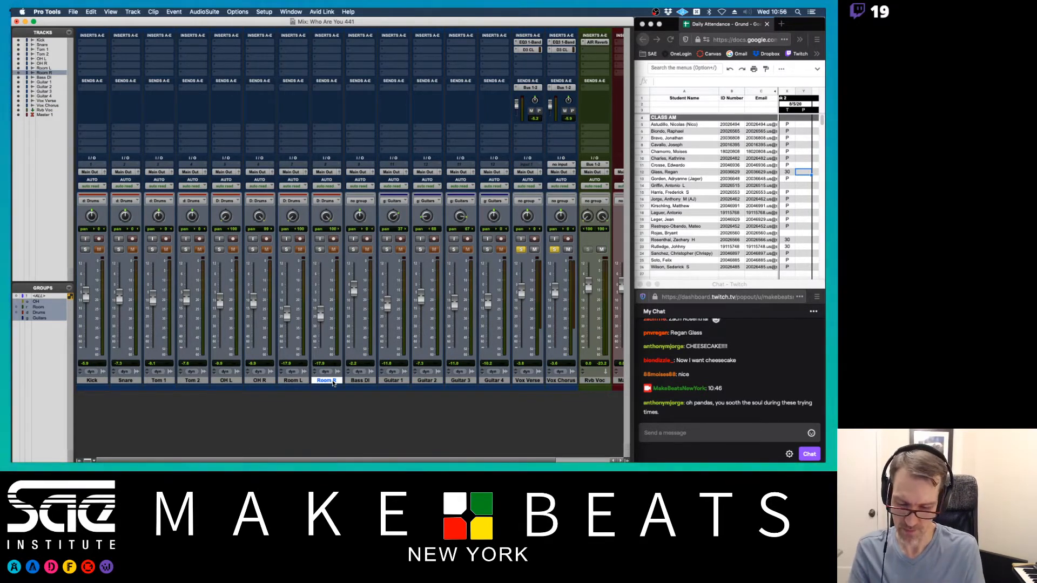
key(super+shift+n)
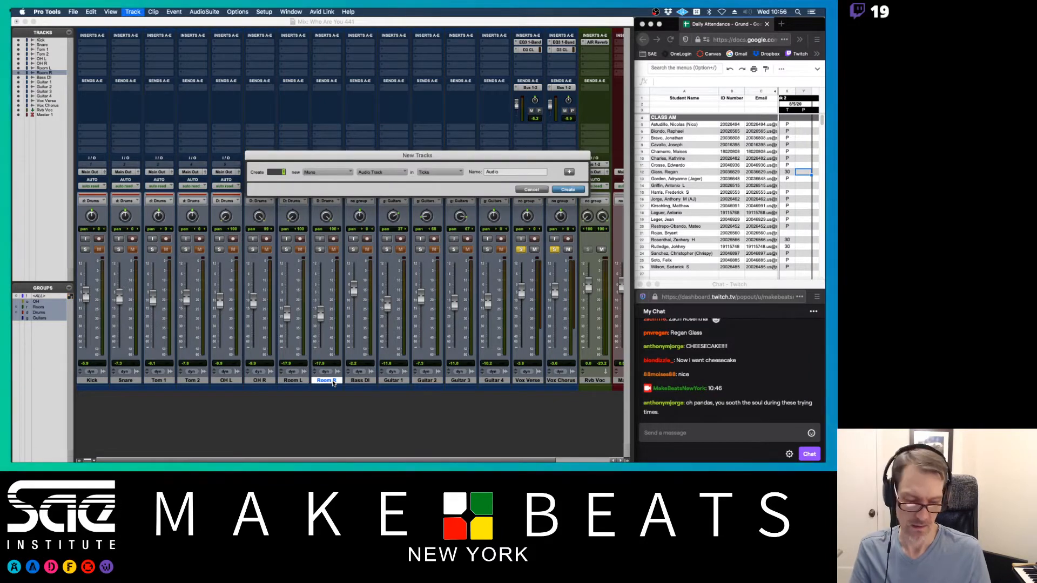
key(super+Down)
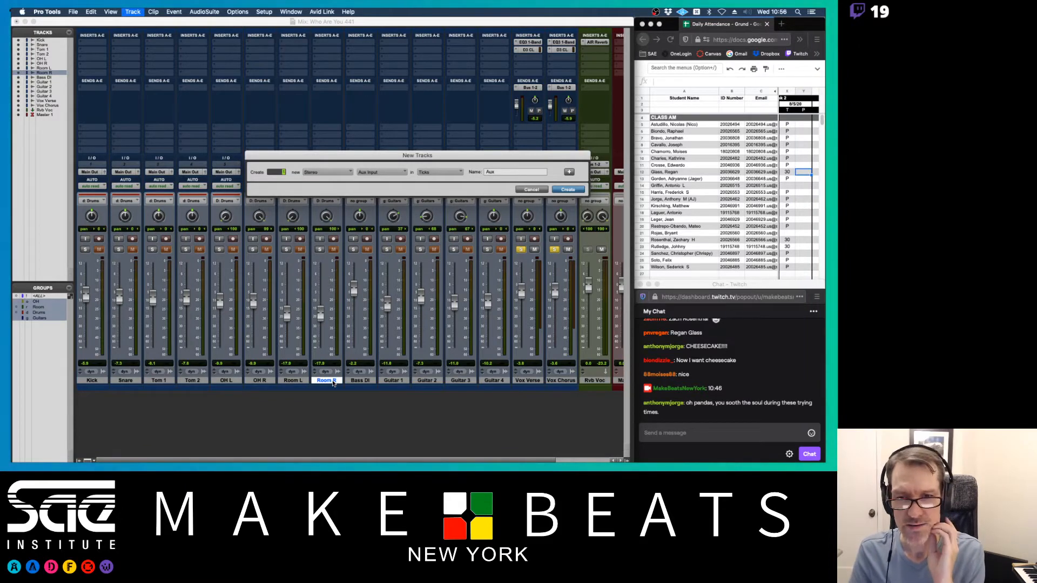
key(Tab)
key(BackSpace)
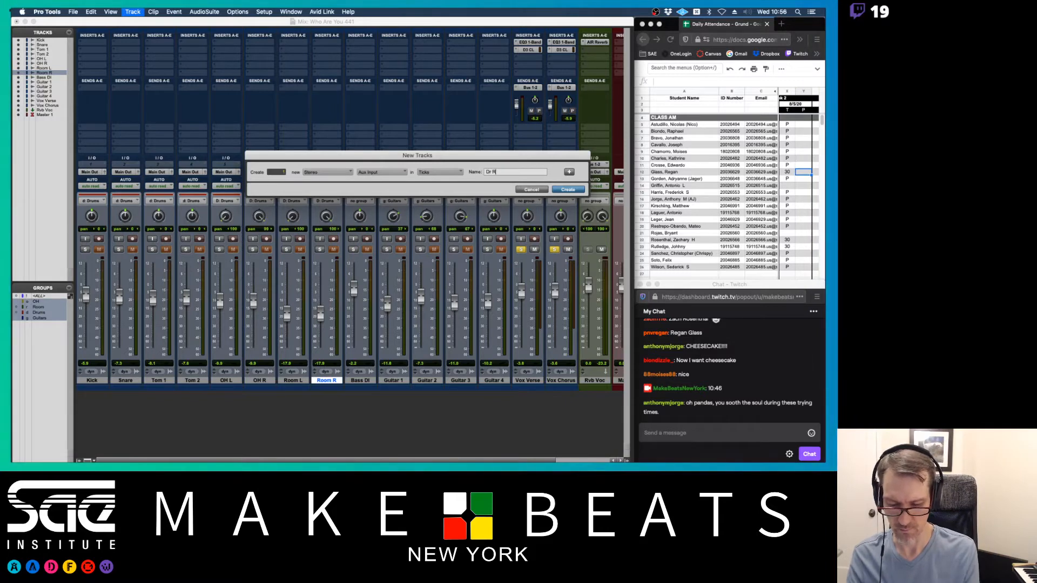
key(BackSpace)
key(BackSpace)
text(Rvb)
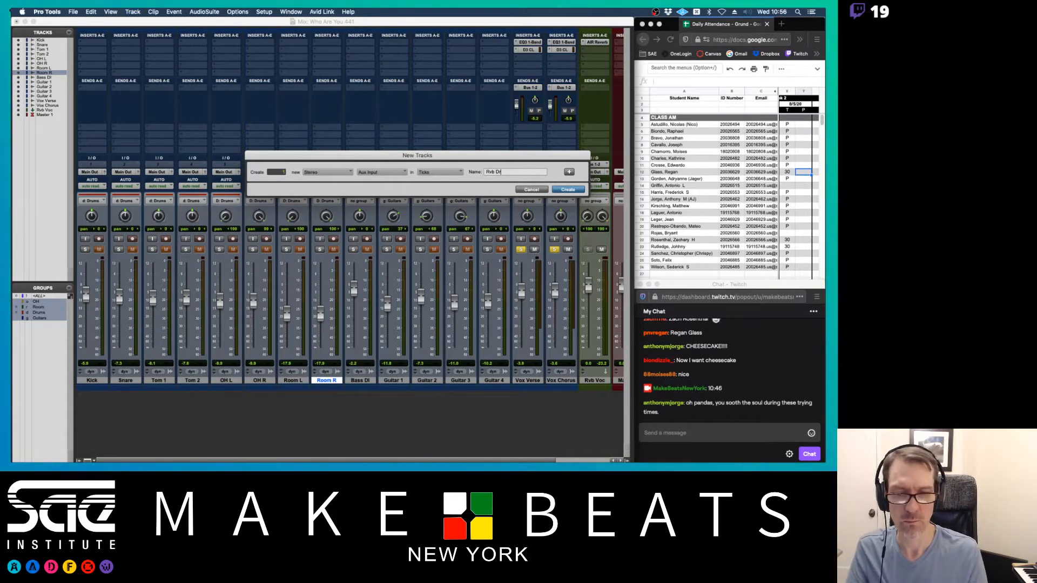
key(Return)
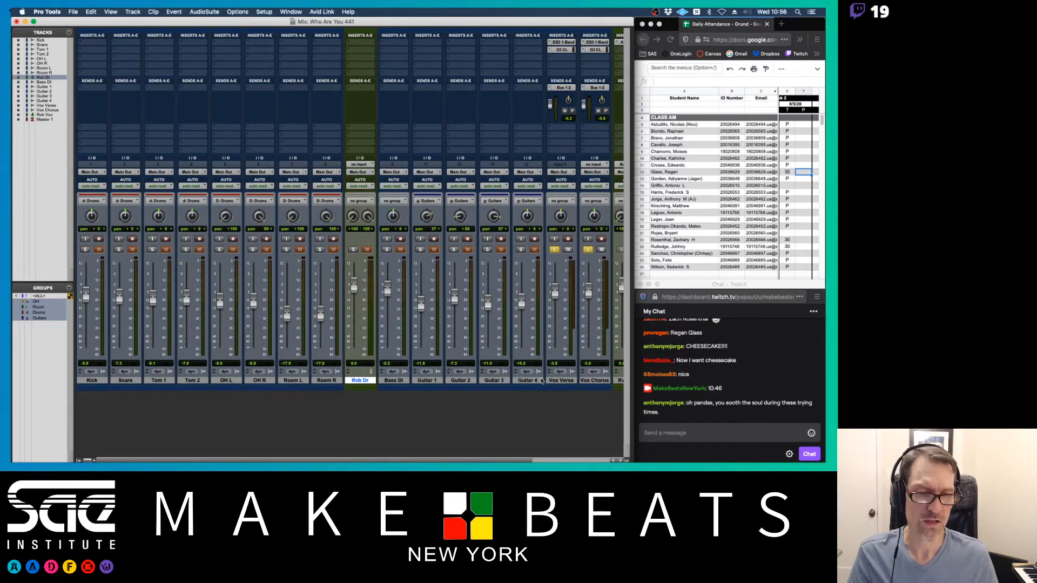
- Unsolo Vox Chorus, solo the drum group, make Rvb Dr solo-safe, then view the Preview notes
scroll(426, 380, right, 3)
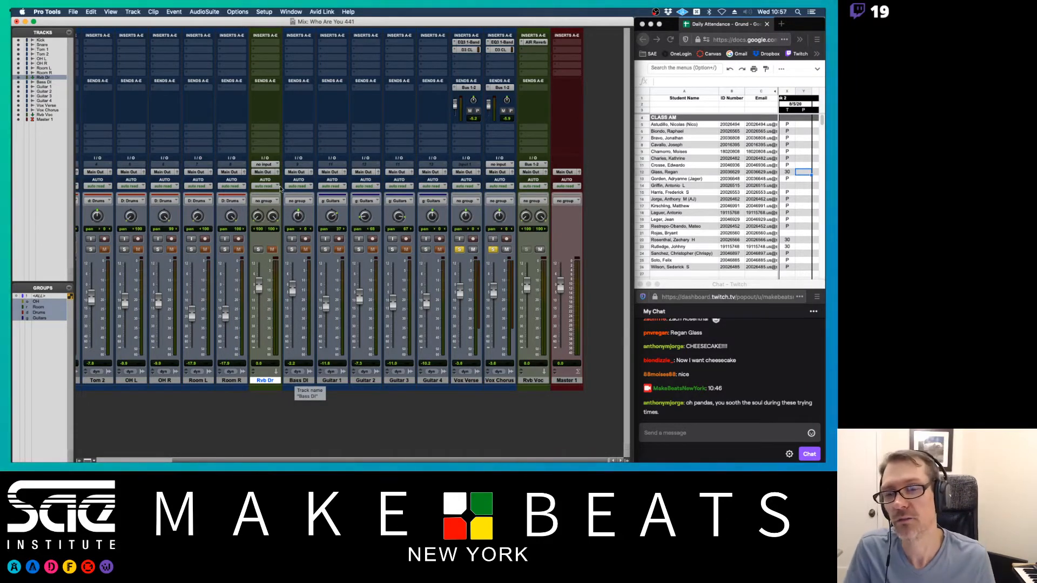
scroll(270, 218, left, 3)
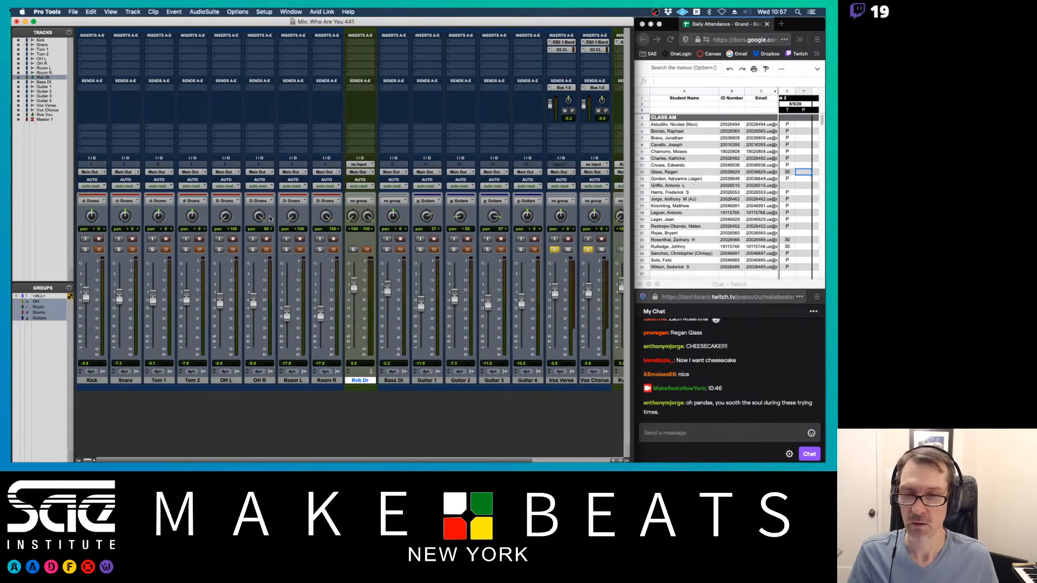
click(588, 249)
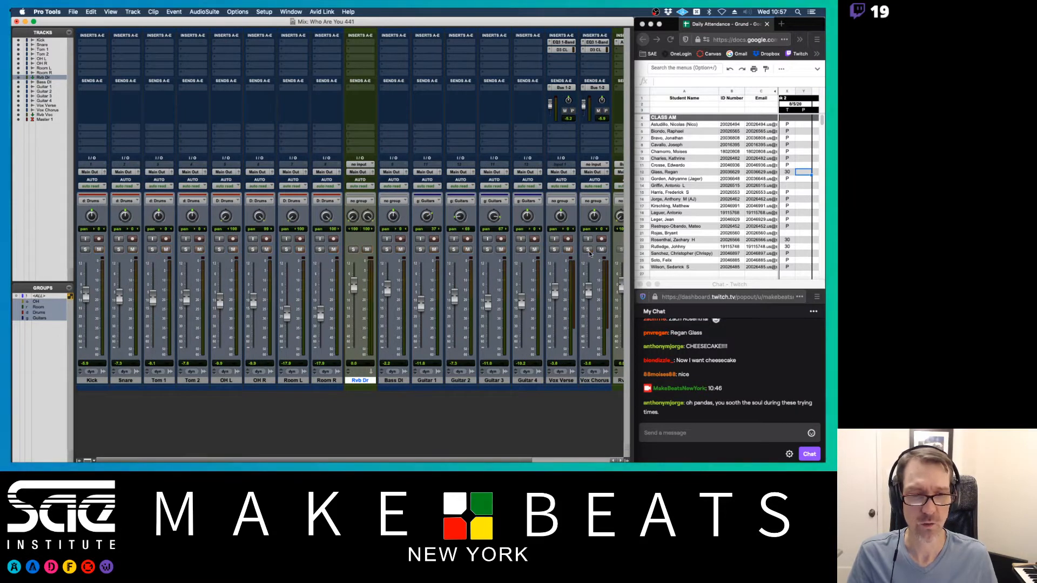
click(85, 249)
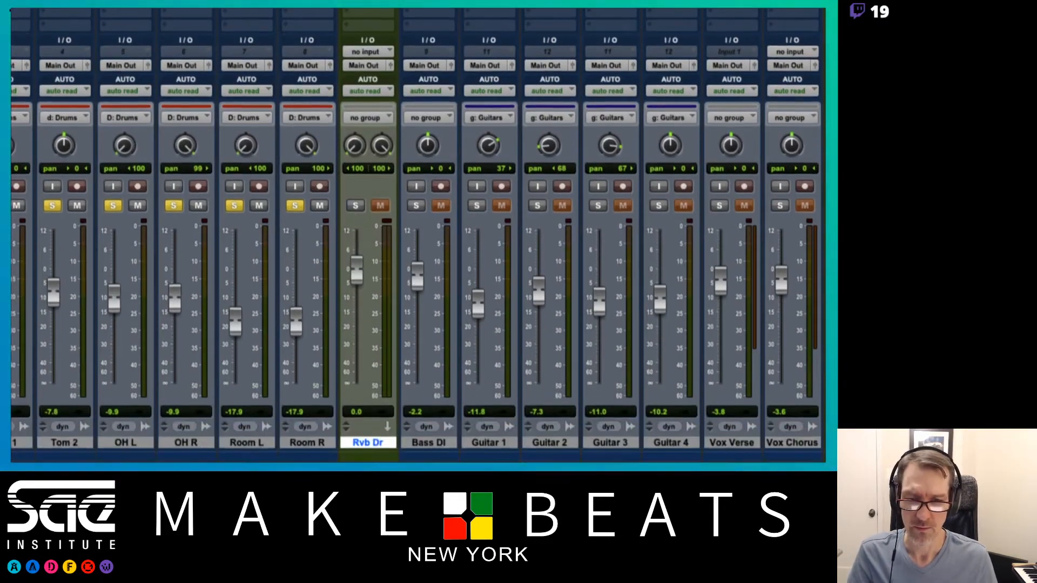
super+click(355, 206)
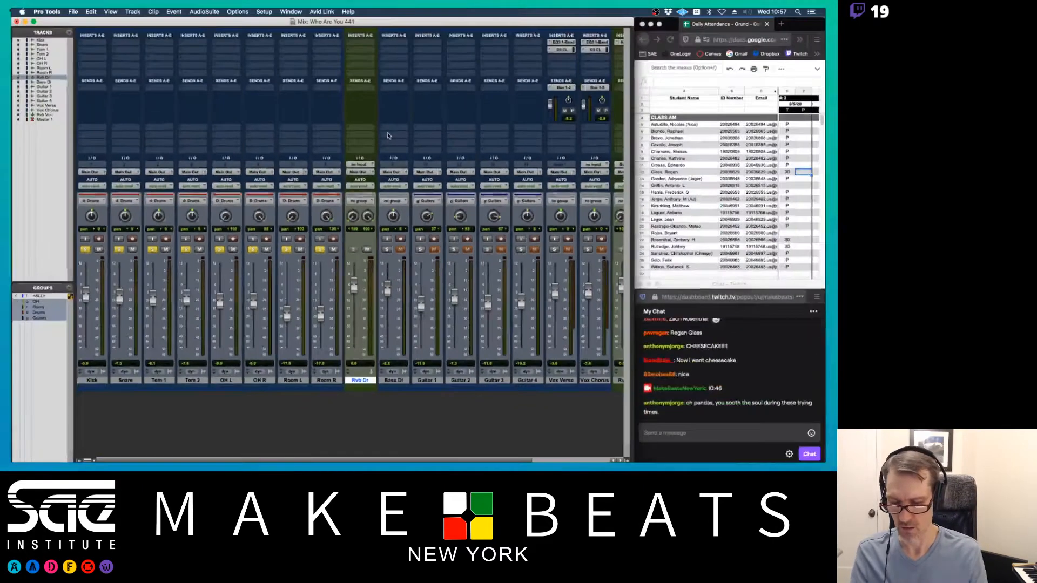
key(super+Tab)
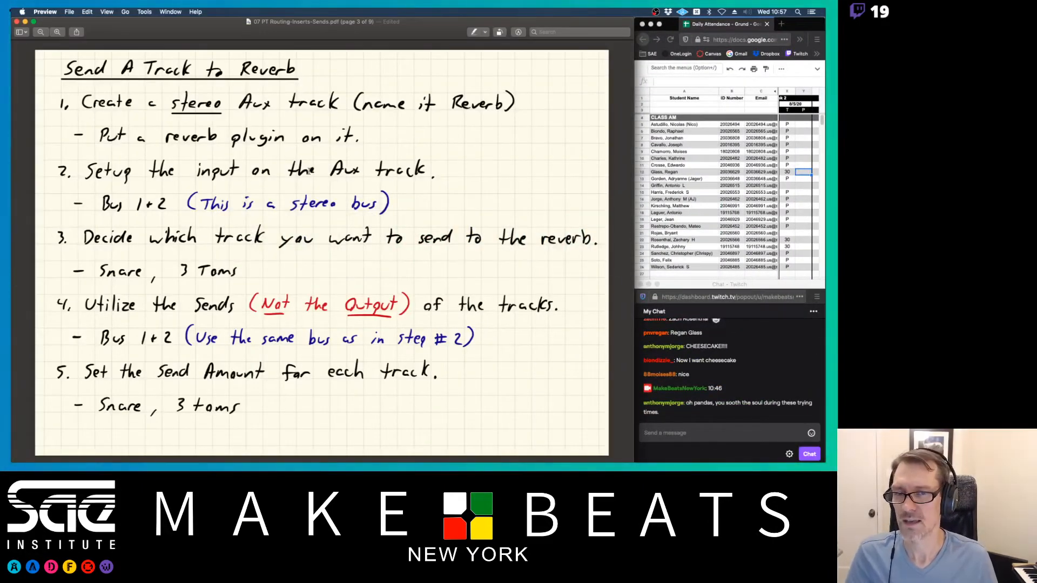
key(super+Tab)
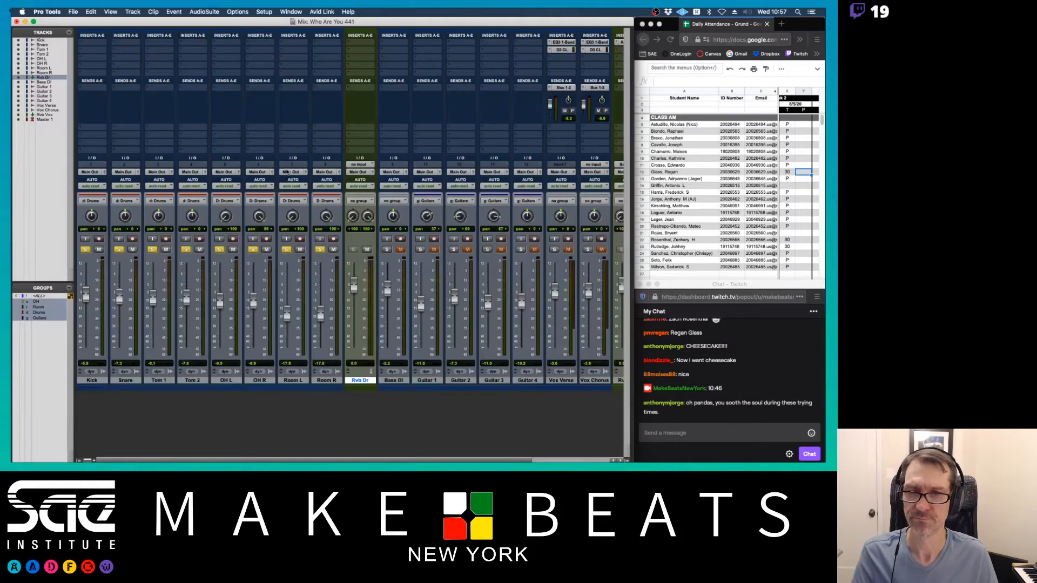
click(361, 164)
mouse_move(359, 167)
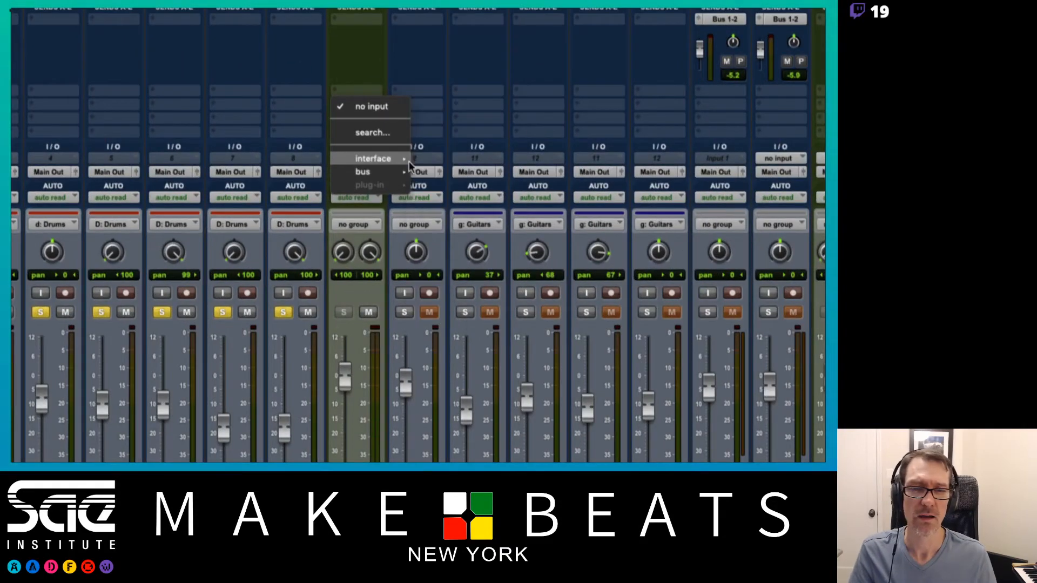
mouse_move(384, 166)
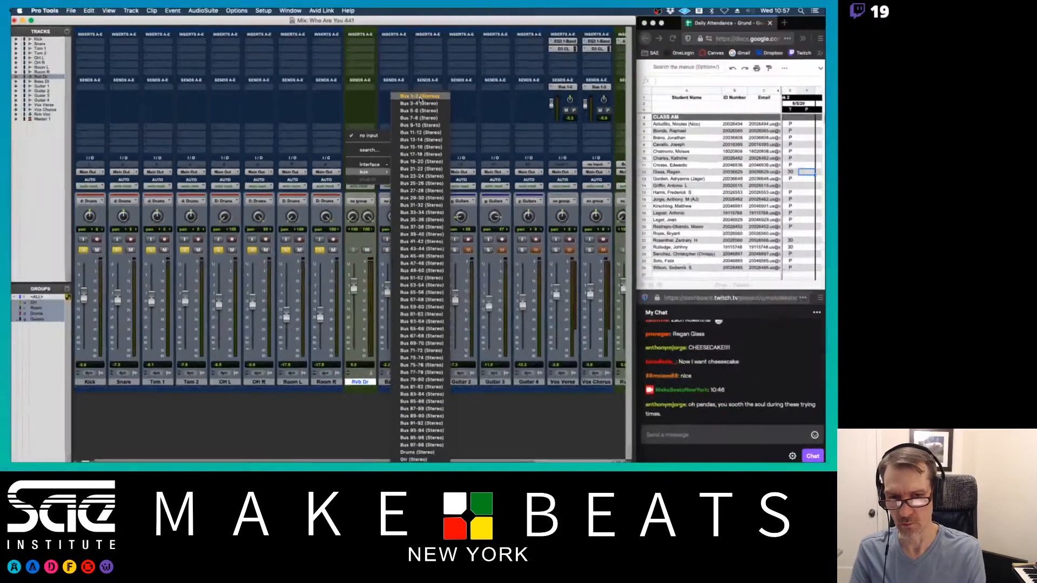
click(380, 110)
key(super+Tab)
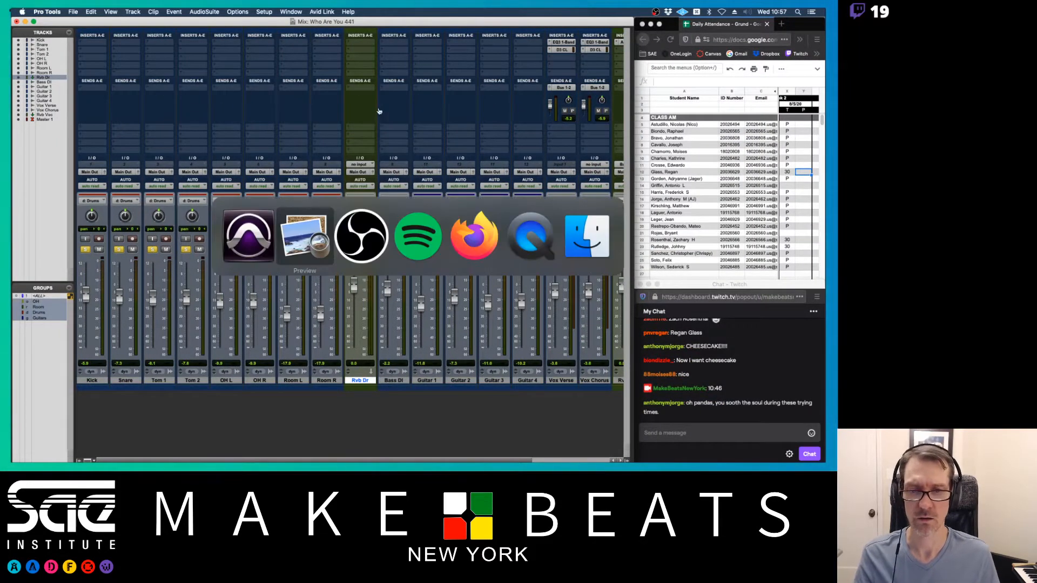
key(super+Tab)
key(super+Tab)
key(super+Tab)
key(super+Tab)
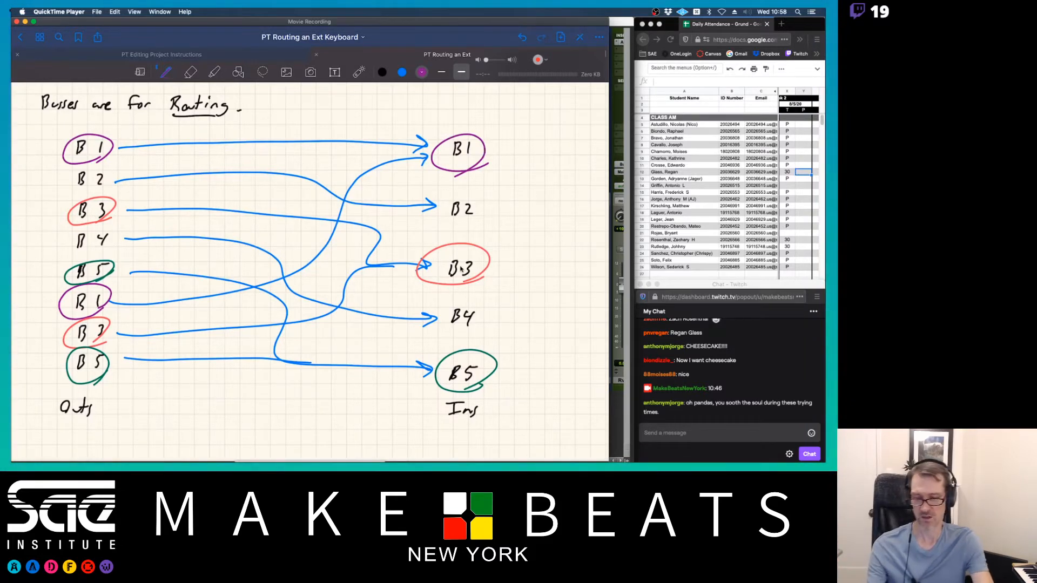
key(super+Tab)
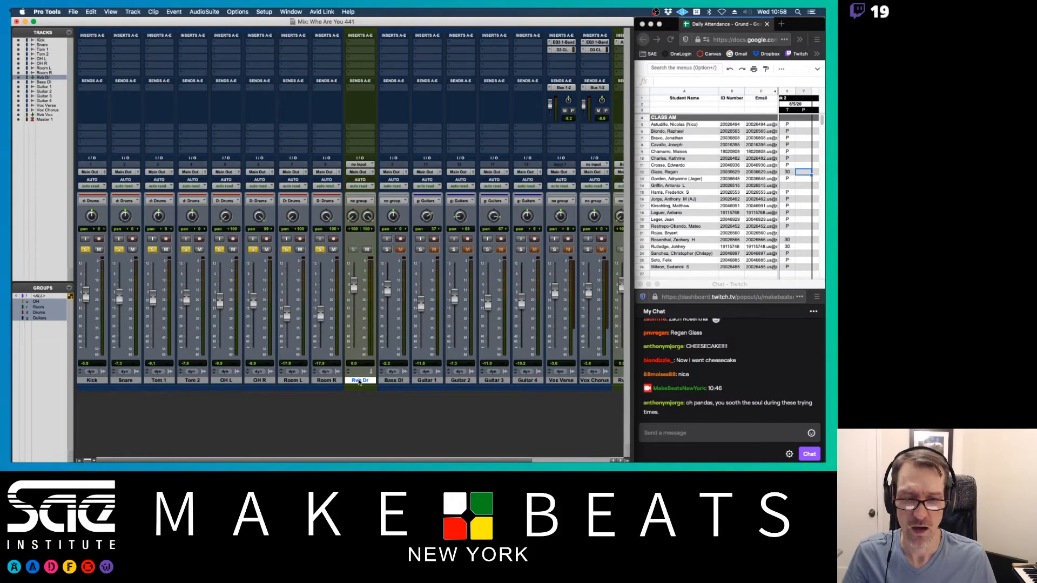
- Set the Rvb Dr track's input to Bus 3-4
click(359, 381)
click(359, 382)
scroll(546, 381, right, 2)
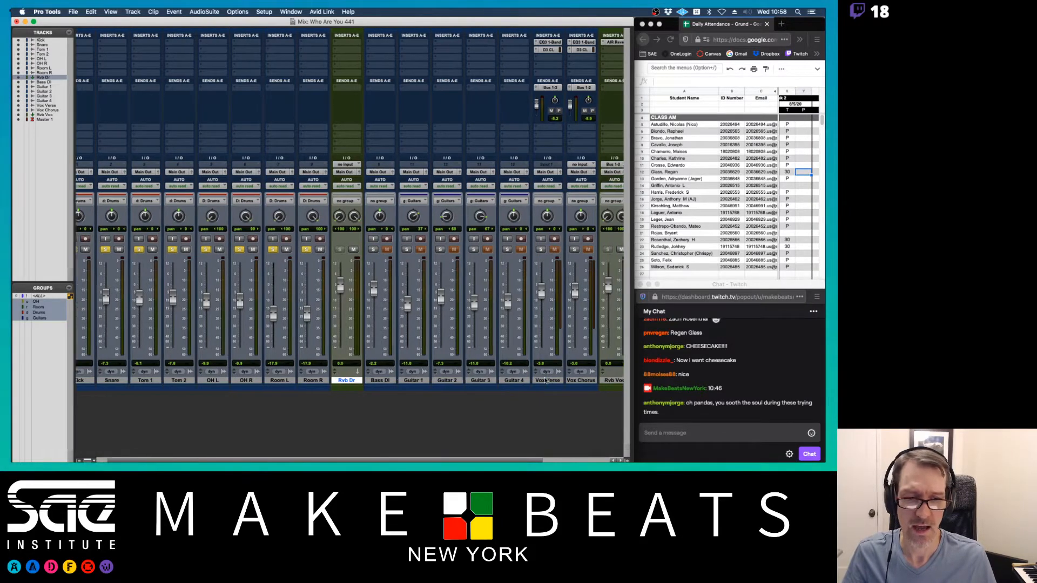
scroll(546, 381, right, 3)
click(537, 381)
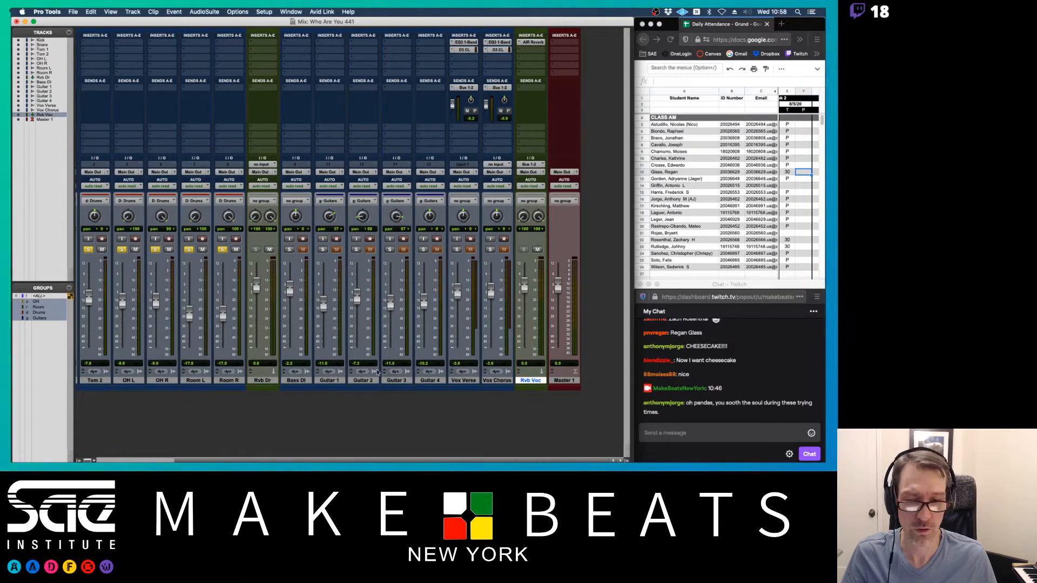
click(264, 382)
scroll(349, 327, left, 3)
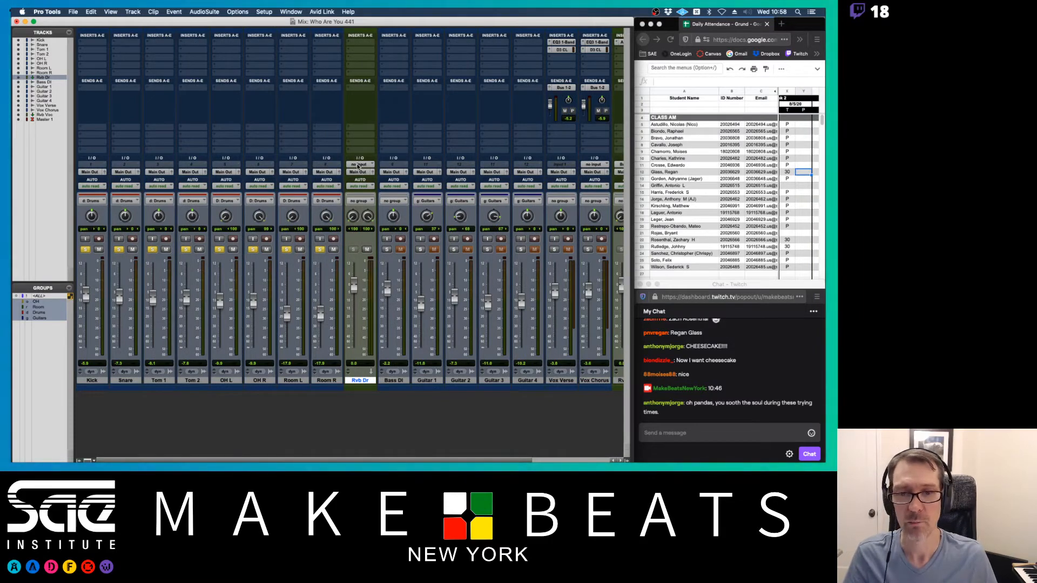
click(358, 165)
mouse_move(378, 172)
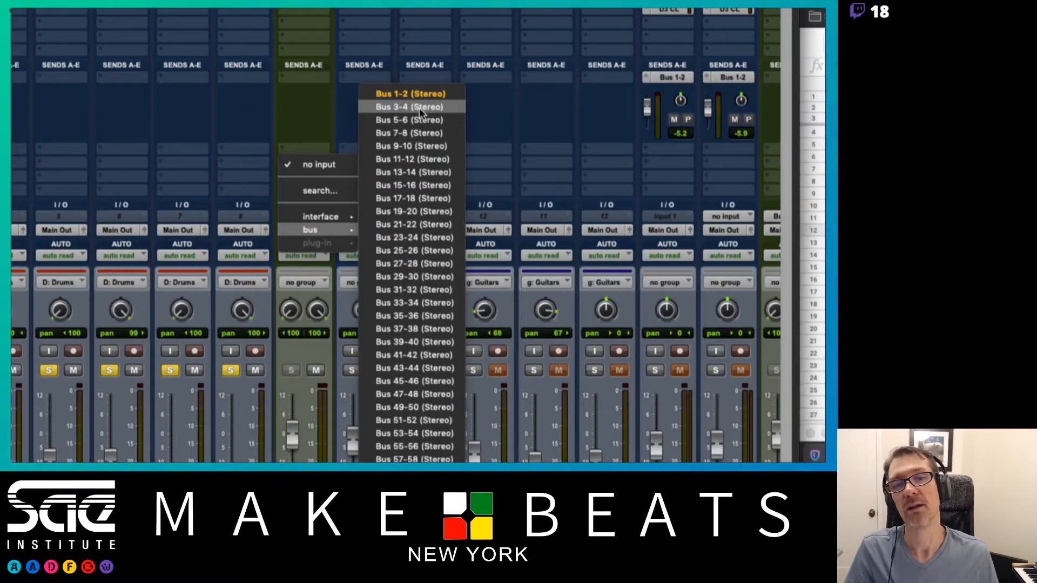
click(419, 107)
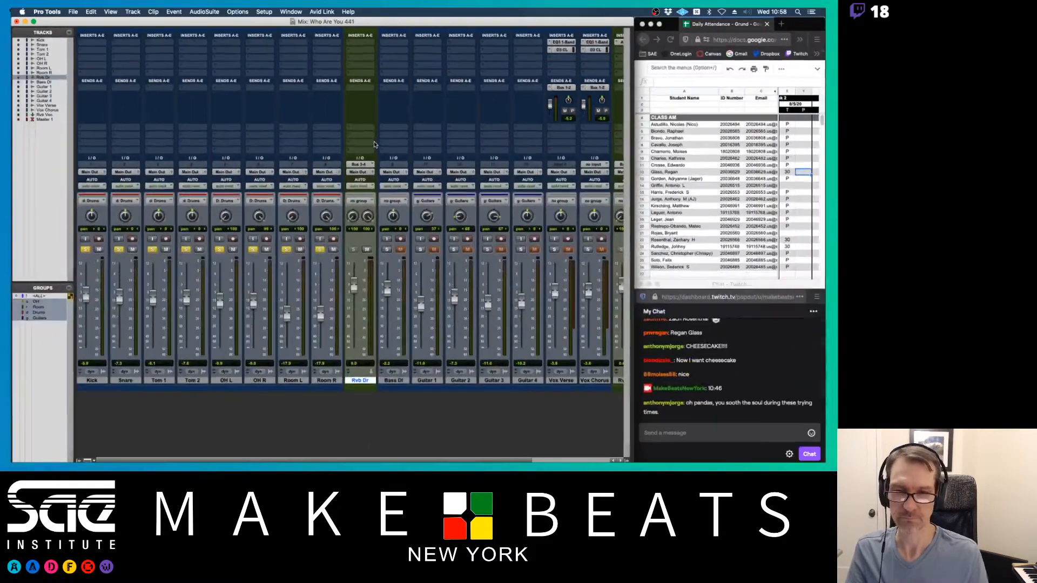
- Insert D-Verb on Rvb Dr with 0 dB input gain and a medium room setting
click(359, 43)
mouse_move(389, 43)
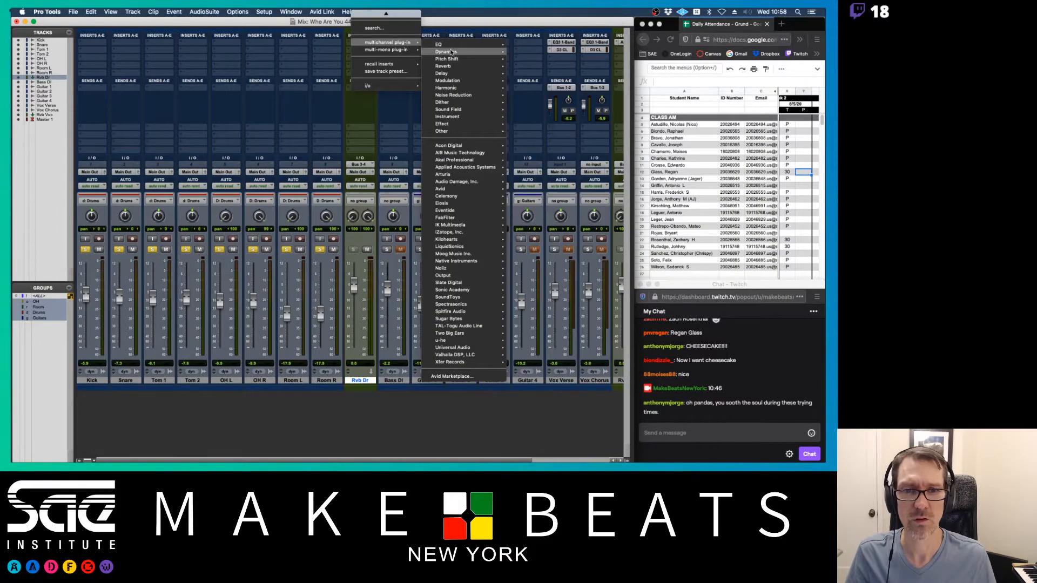
mouse_move(450, 67)
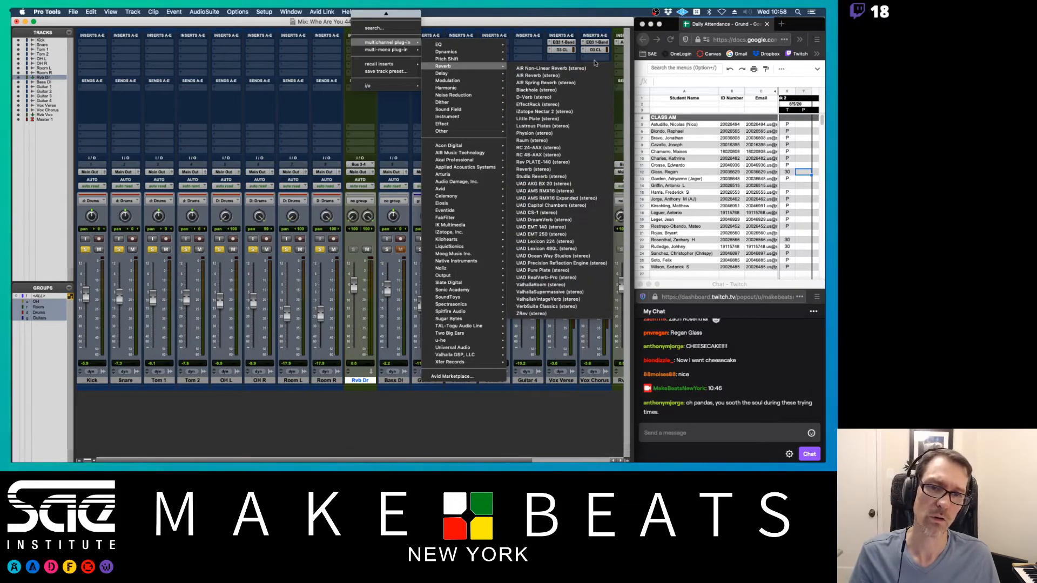
click(535, 97)
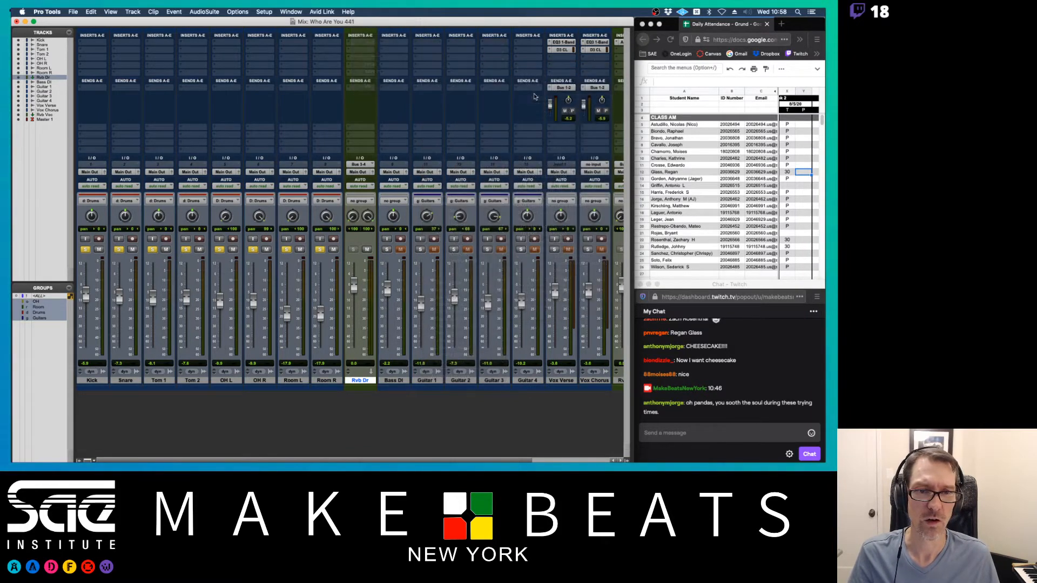
drag(221, 143, 230, 43)
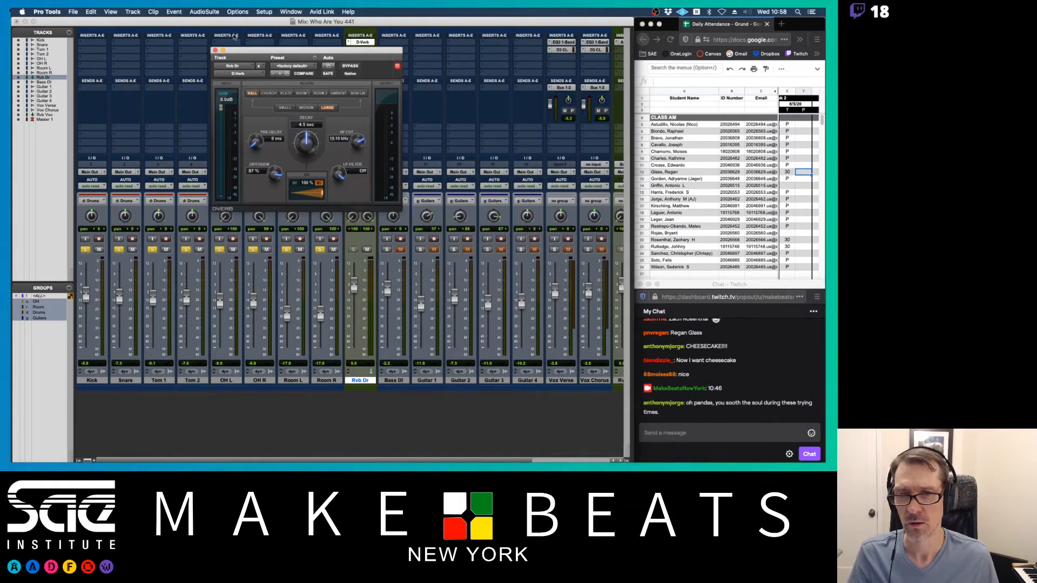
click(317, 94)
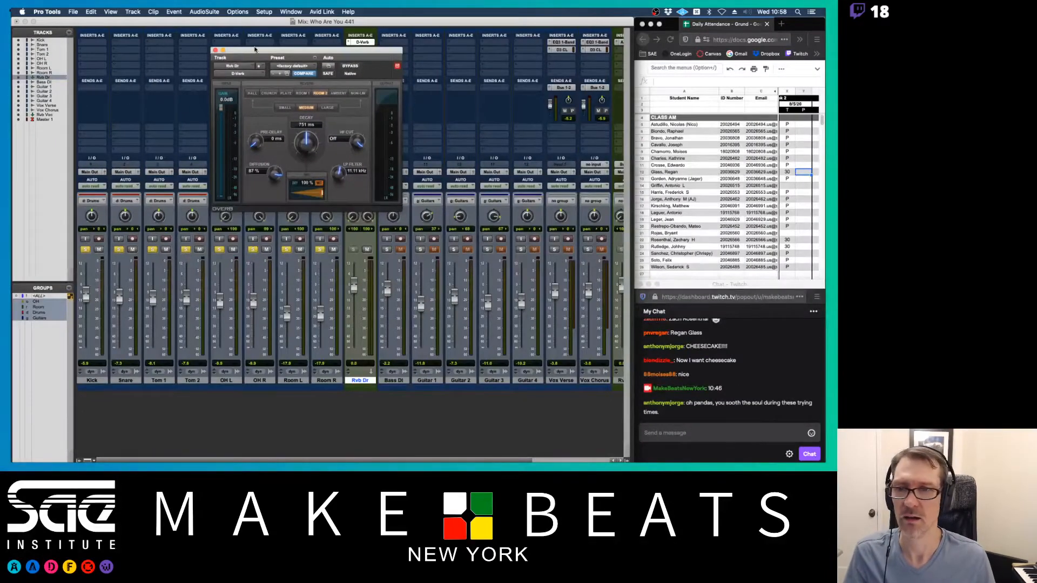
click(215, 50)
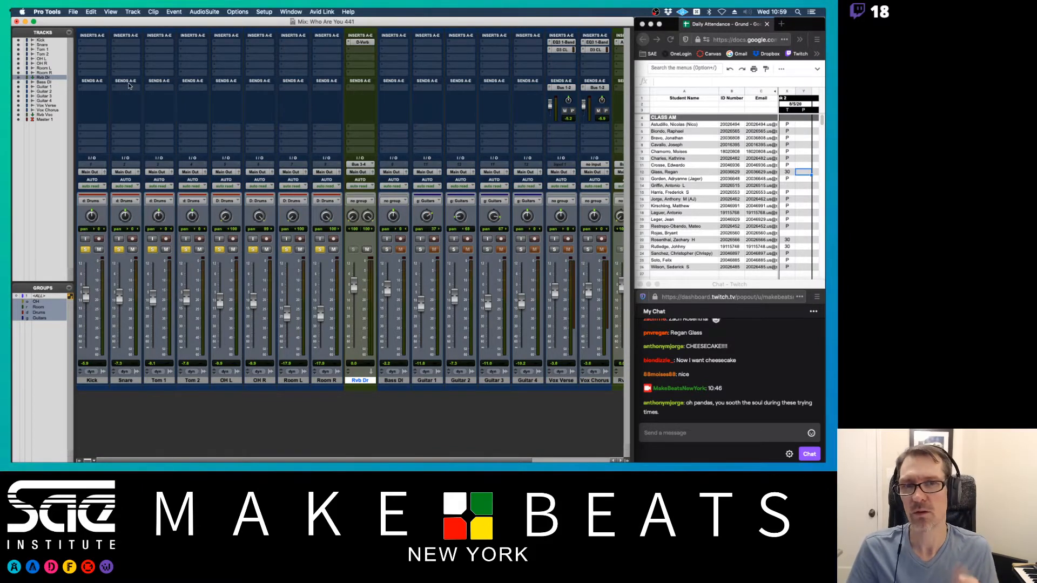
- Route the Kick's first send to Bus 3-4 and raise its send level
click(97, 90)
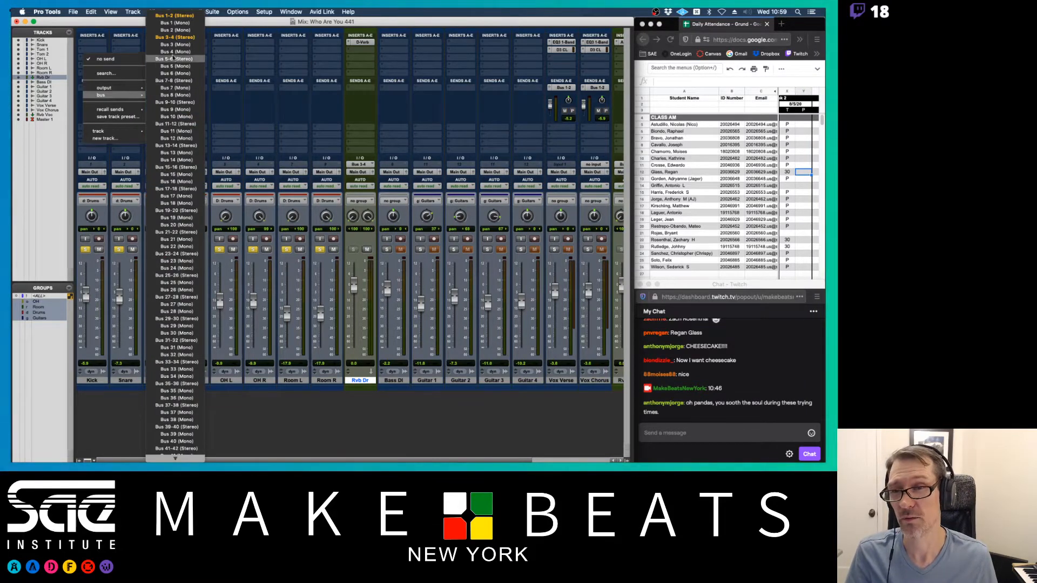
click(168, 39)
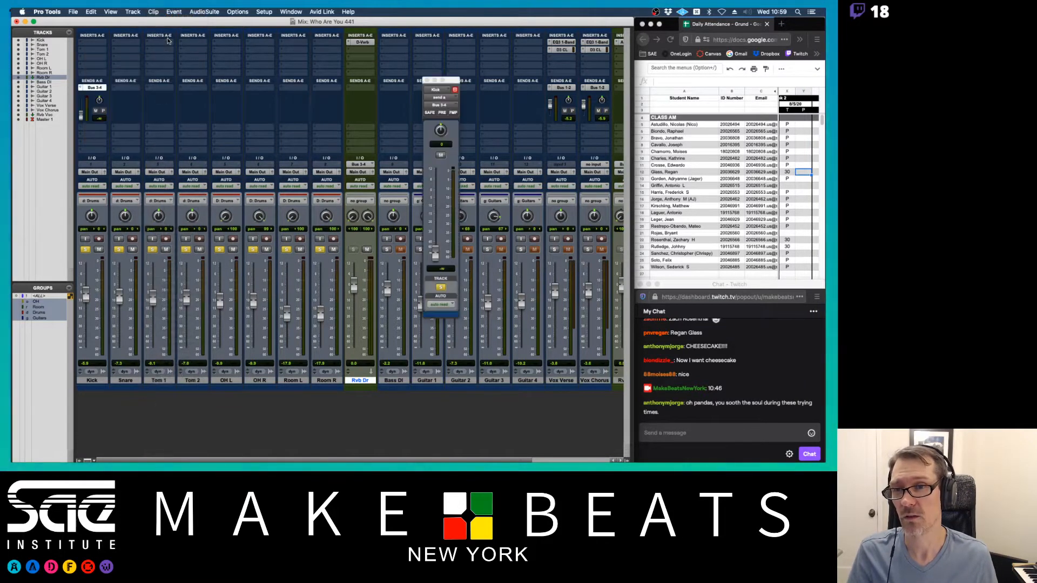
click(125, 87)
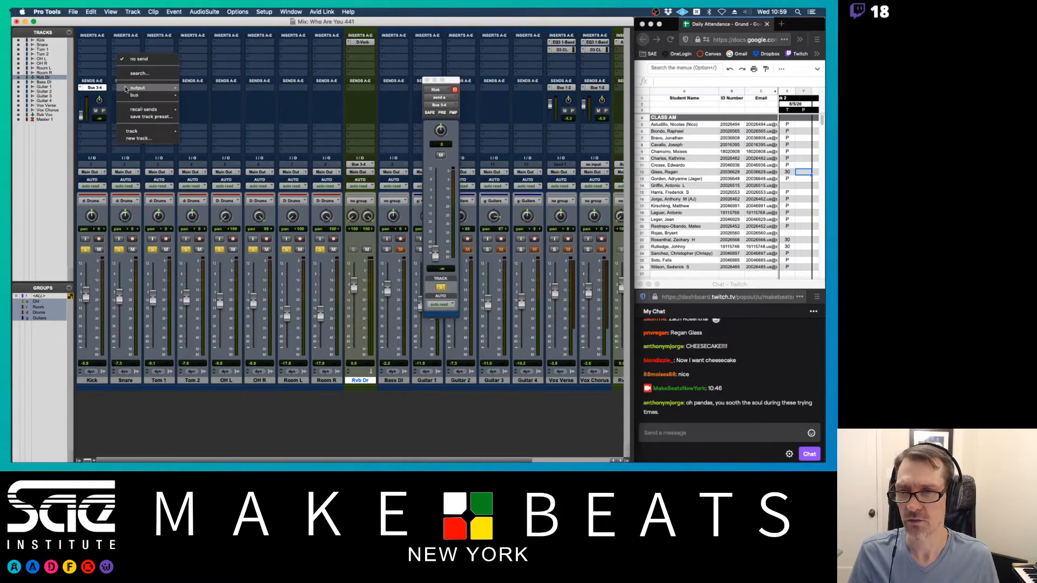
key(Escape)
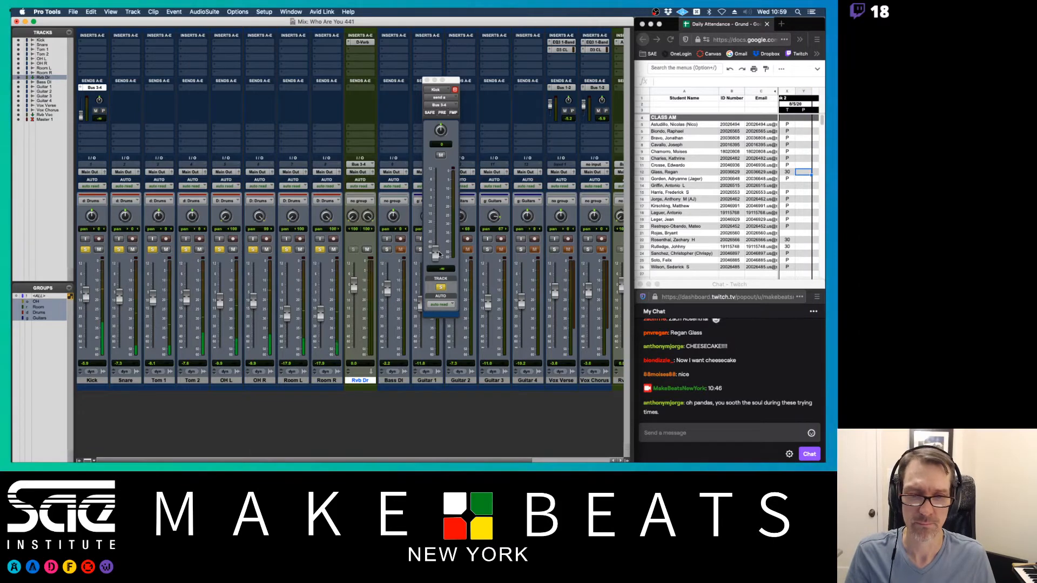
drag(436, 253, 437, 209)
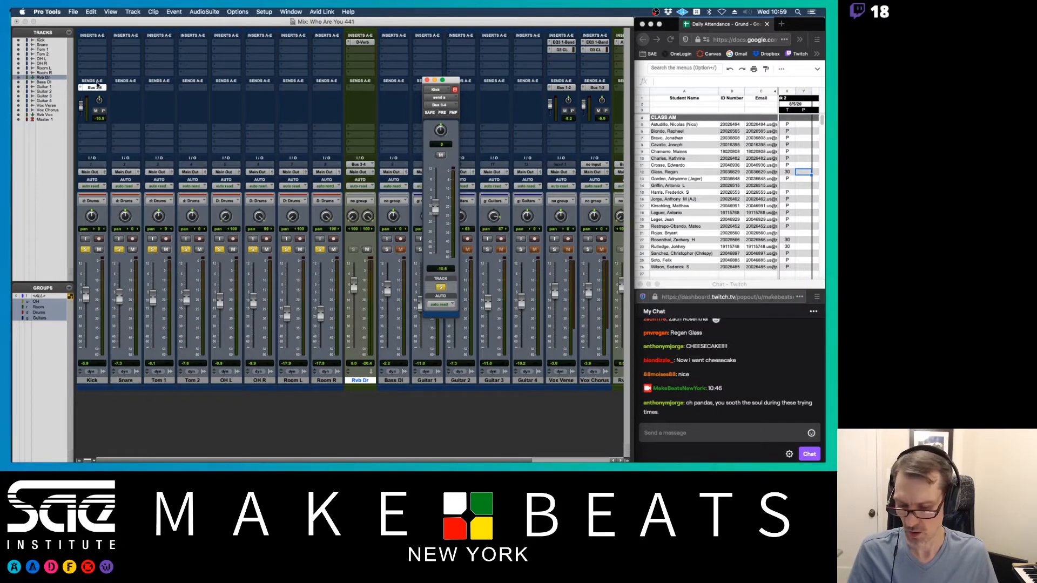
- Copy the Bus 3-4 send to the Snare and set its level to about -10.5 dB
drag(98, 90, 134, 90)
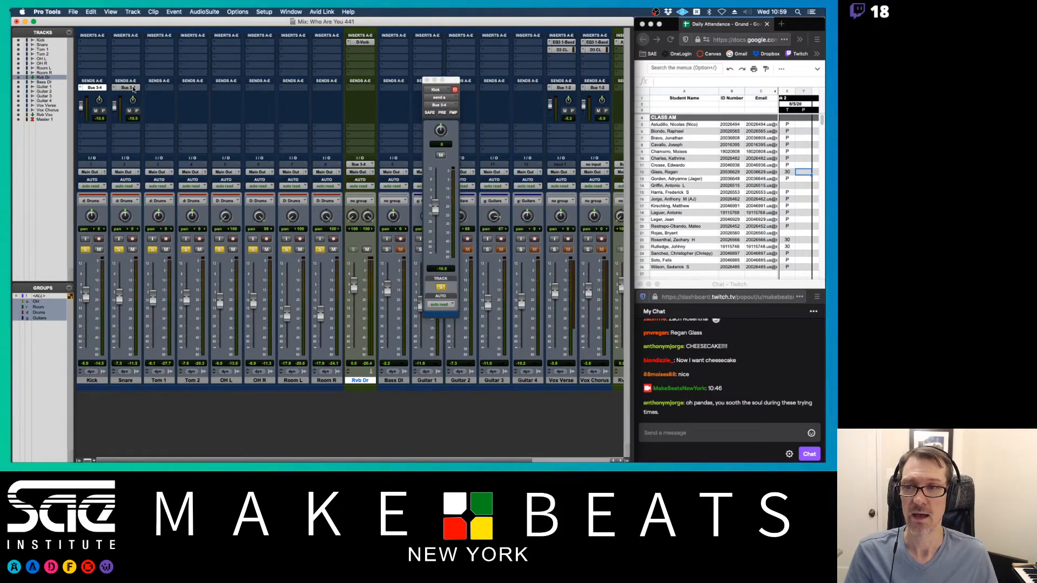
click(133, 88)
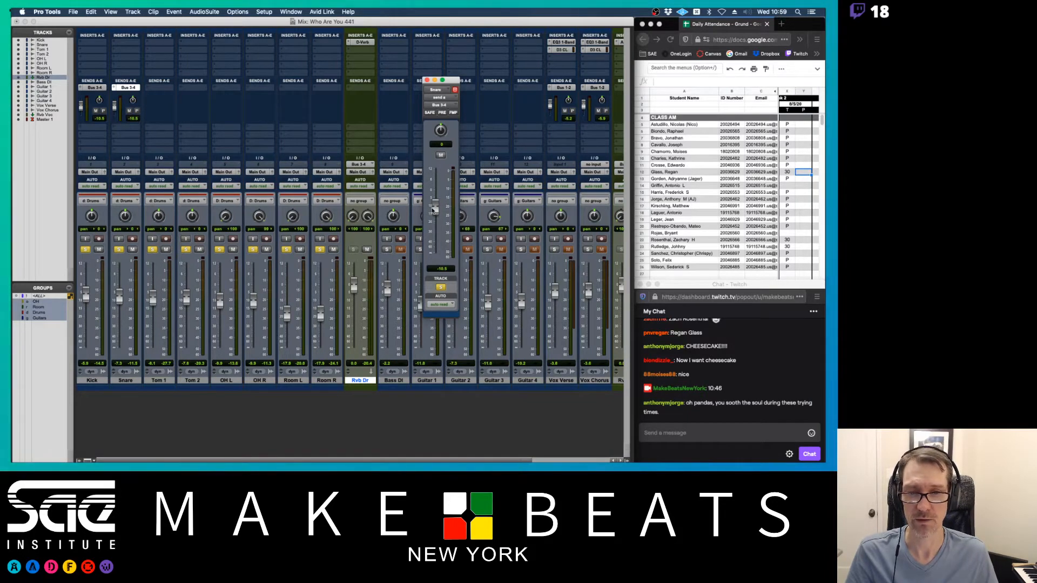
mouse_move(434, 209)
mouse_down()
mouse_move(436, 189)
mouse_move(435, 202)
mouse_up()
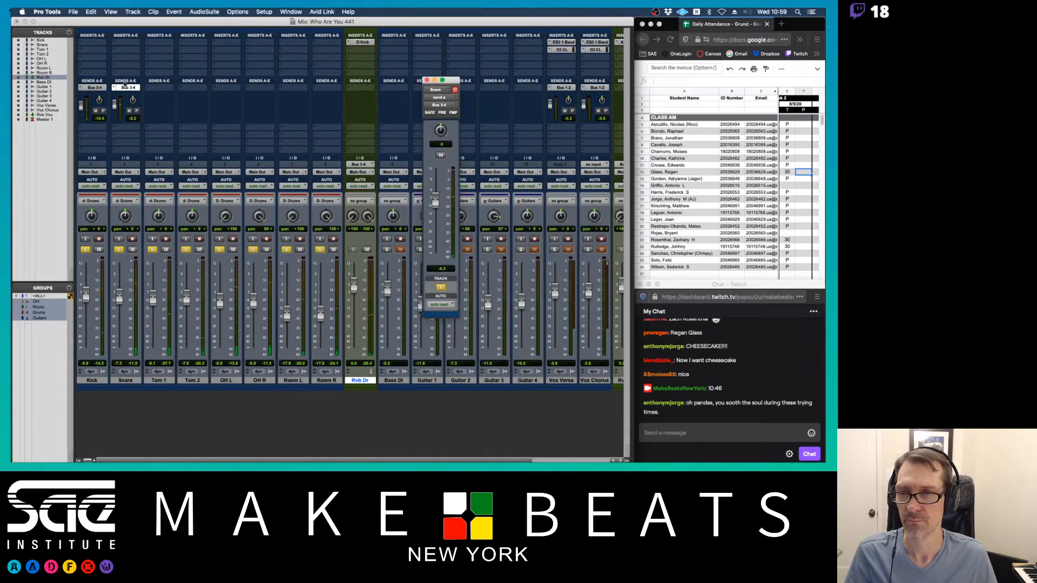
- Copy the Bus 3-4 send to Tom 1, then pan Tom 2 right to 61 and Tom 1 to 17
click(155, 88)
drag(154, 88, 195, 88)
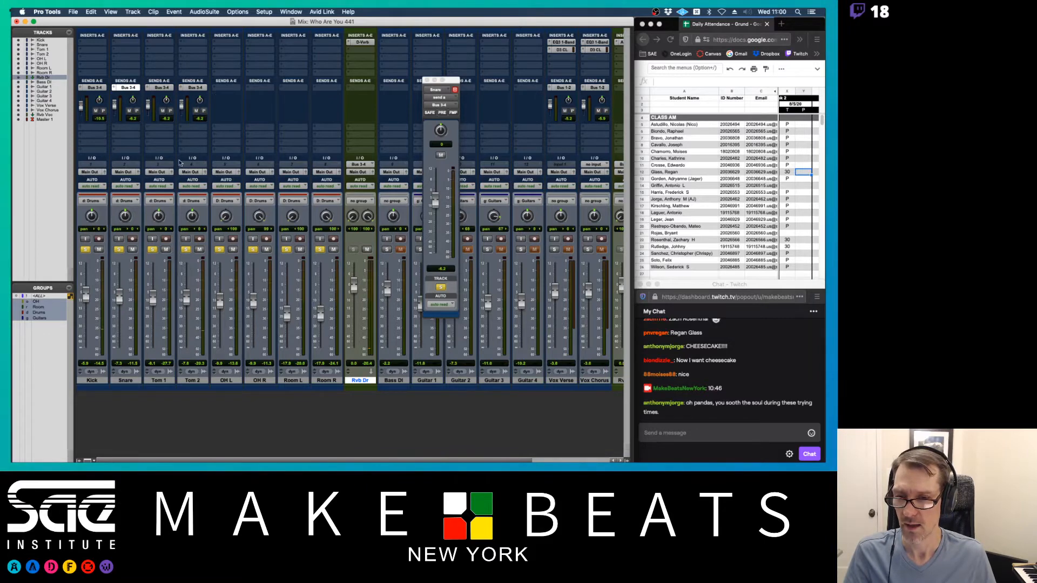
drag(191, 216, 189, 194)
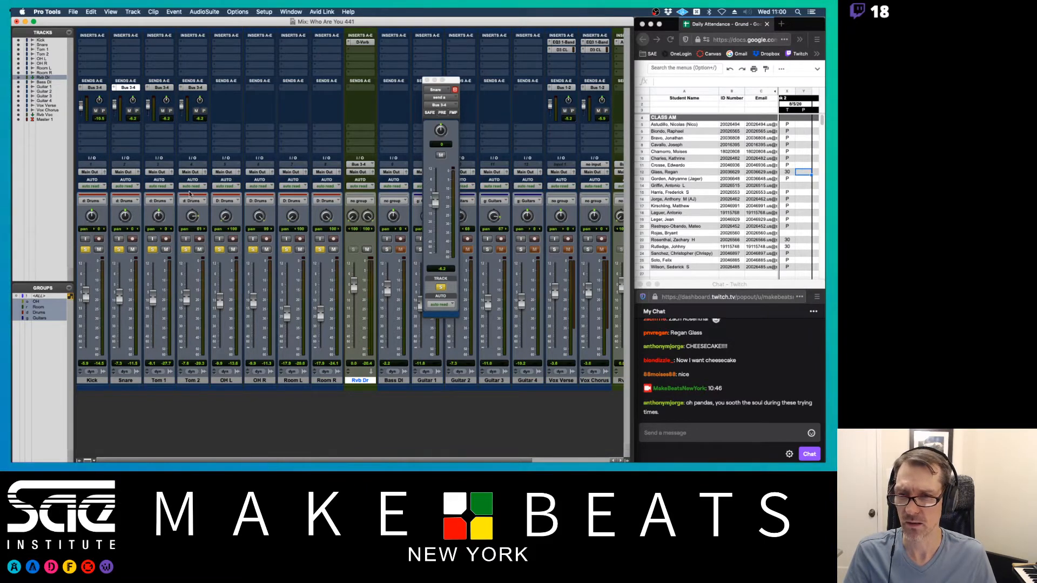
drag(159, 227, 158, 223)
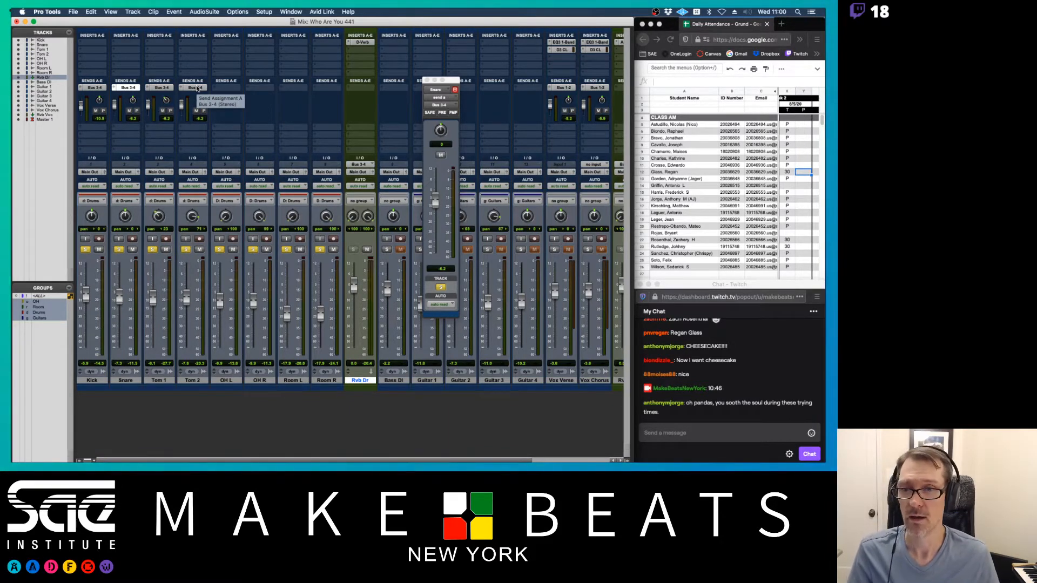
- Copy the Bus 3-4 send across the overheads and room mics, play back, and close the Snare send window
drag(196, 88, 311, 99)
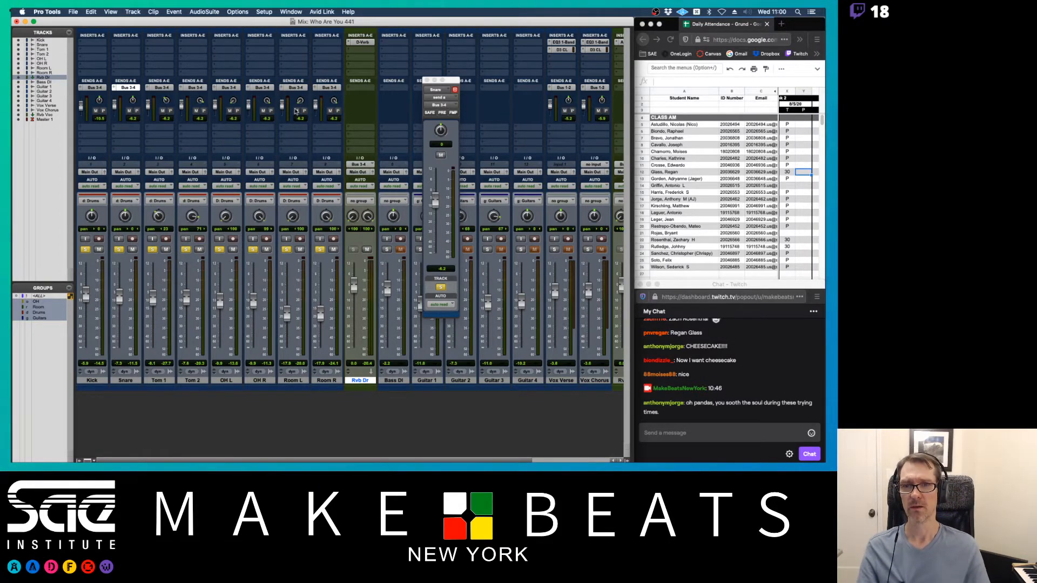
key(space)
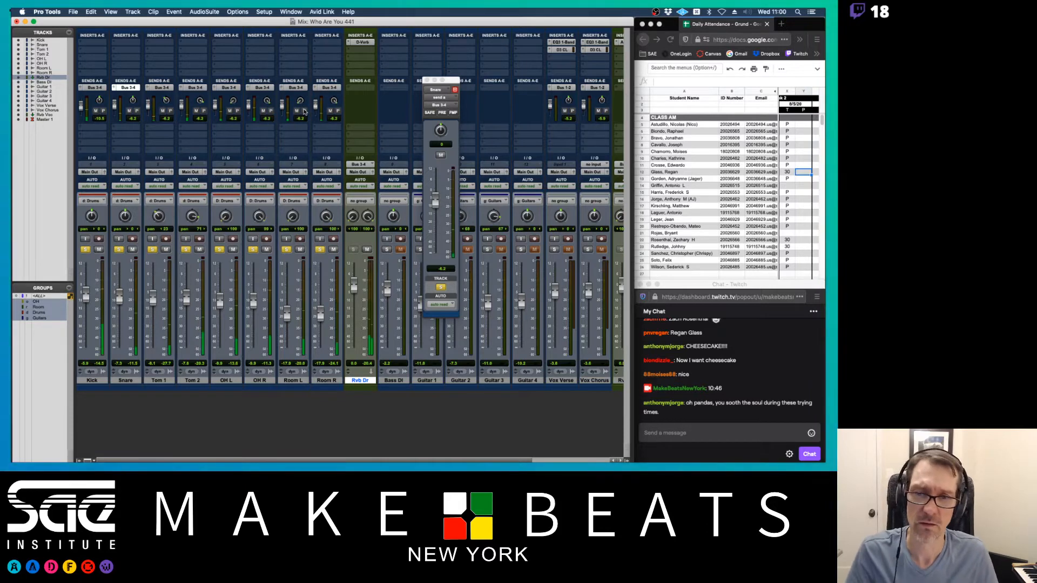
click(426, 80)
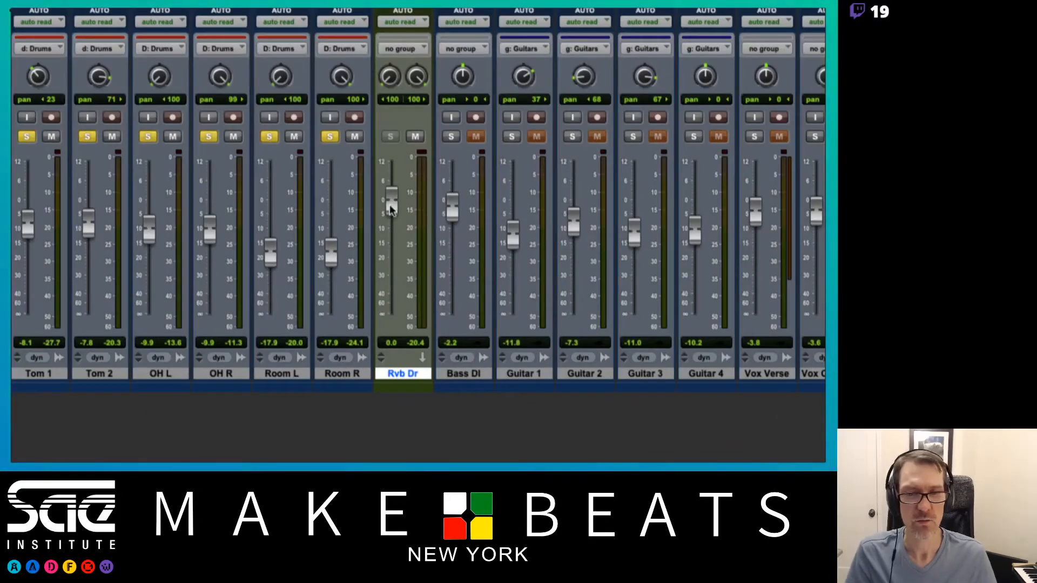
- Ride the Rvb Dr return fader during playback, settling it around -2.7 dB
mouse_move(391, 210)
mouse_down()
mouse_move(399, 257)
mouse_move(390, 178)
mouse_move(388, 199)
mouse_up()
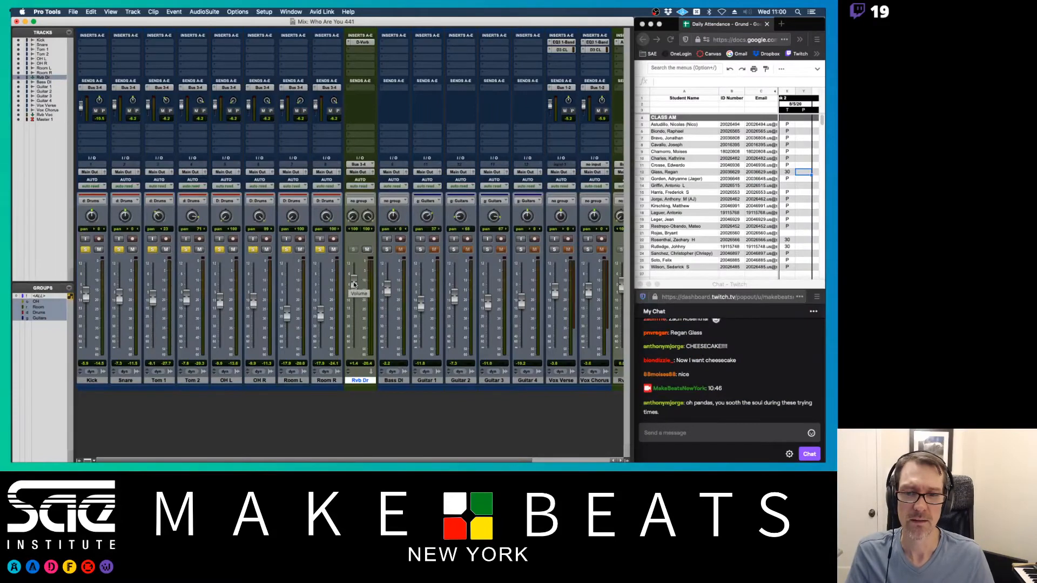
drag(354, 285, 358, 364)
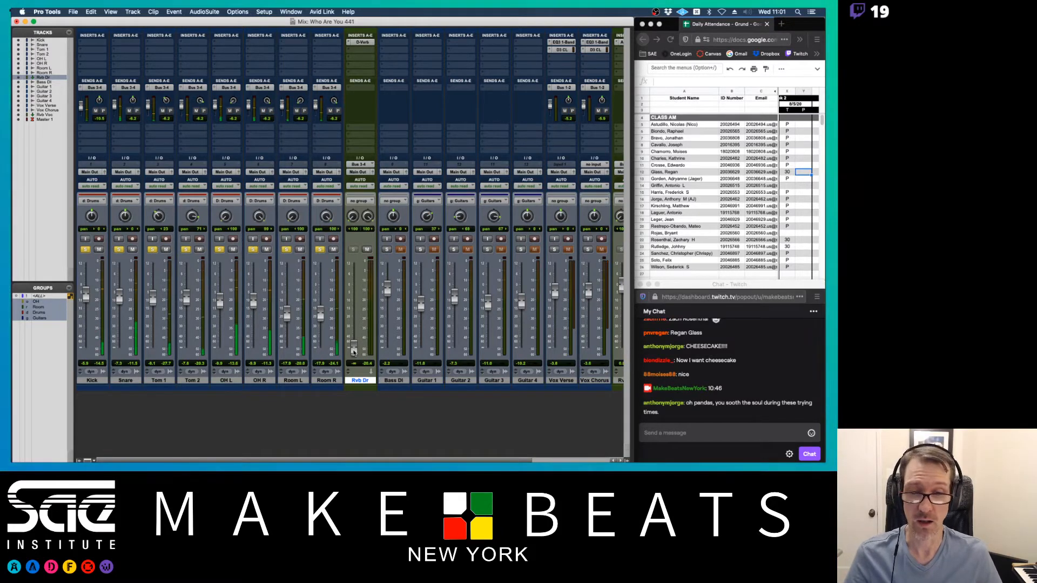
drag(353, 351, 357, 292)
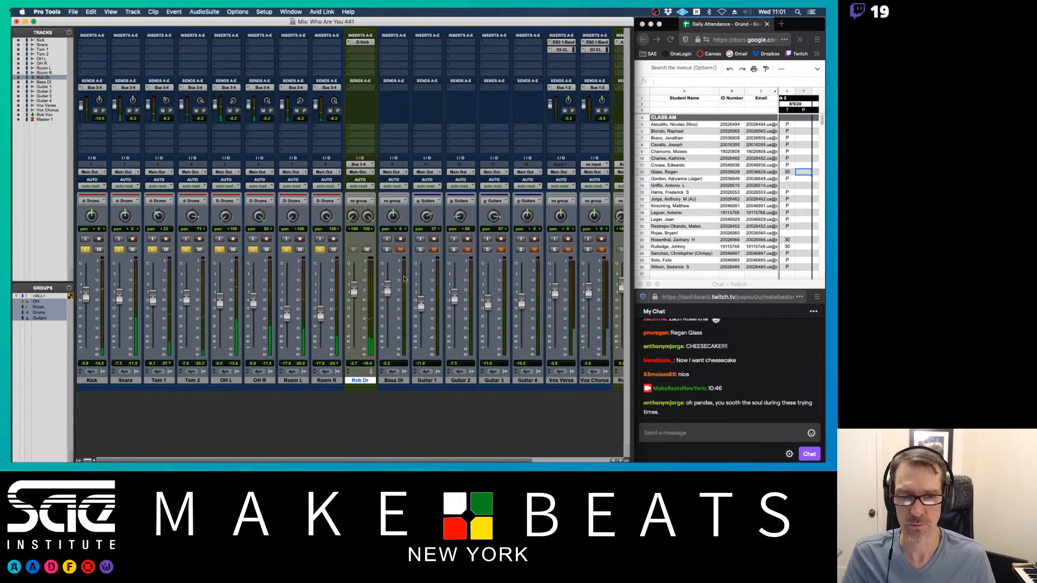
scroll(542, 263, right, 3)
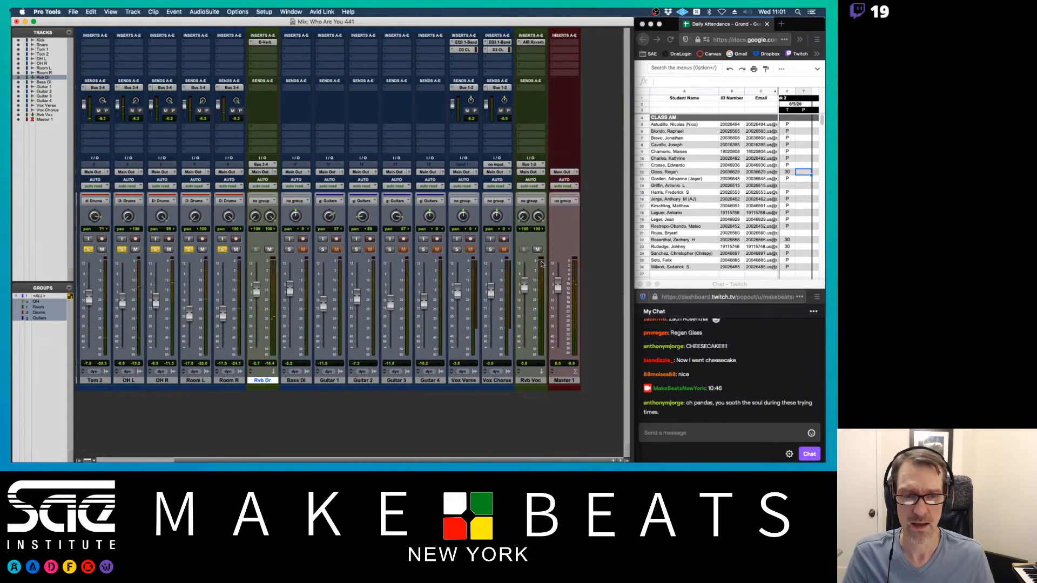
- Clear the drum and vocal solos and mute all four guitar tracks
click(455, 249)
click(491, 249)
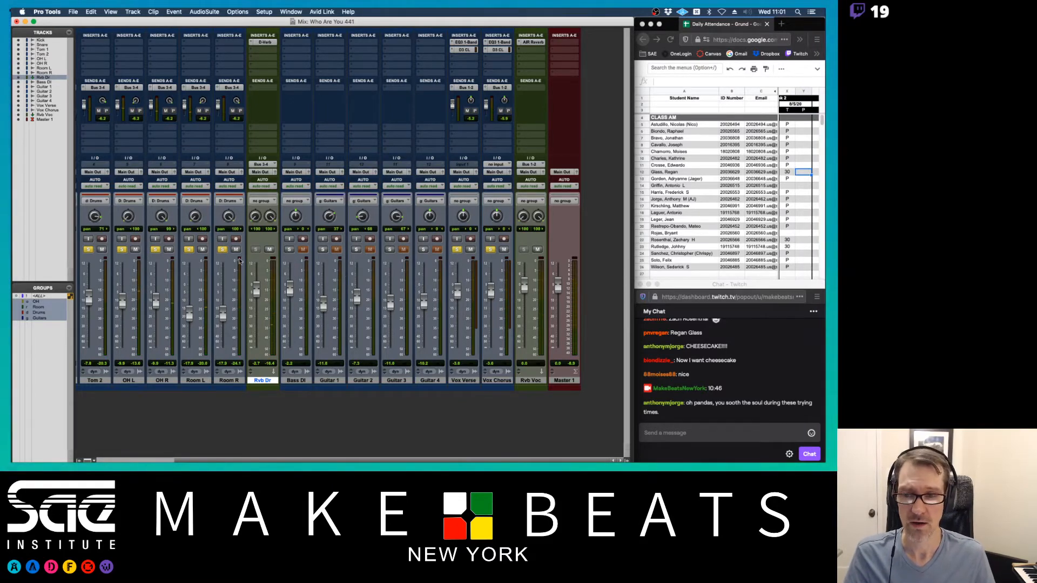
click(222, 250)
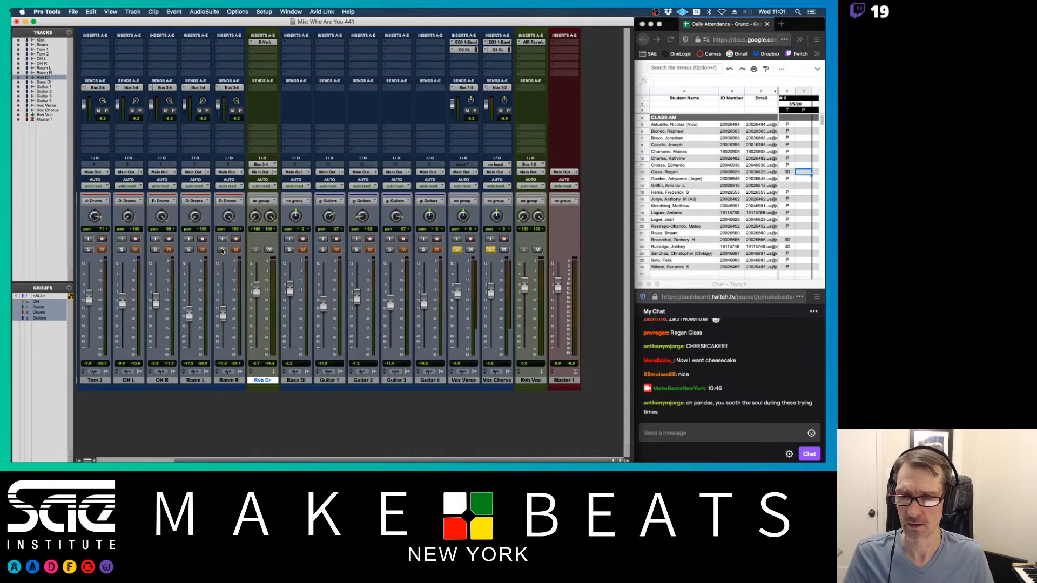
click(456, 249)
click(490, 249)
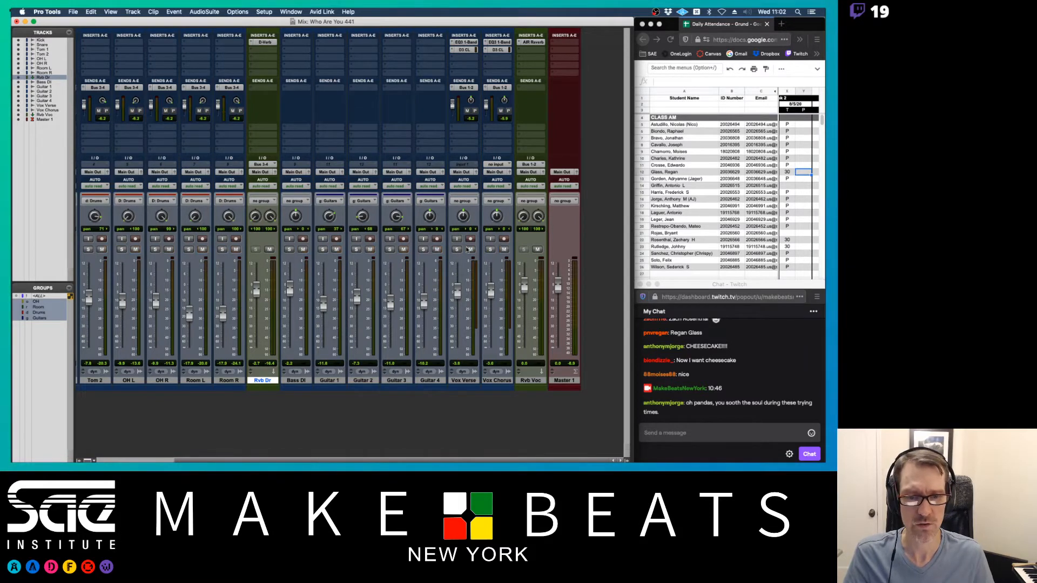
click(437, 250)
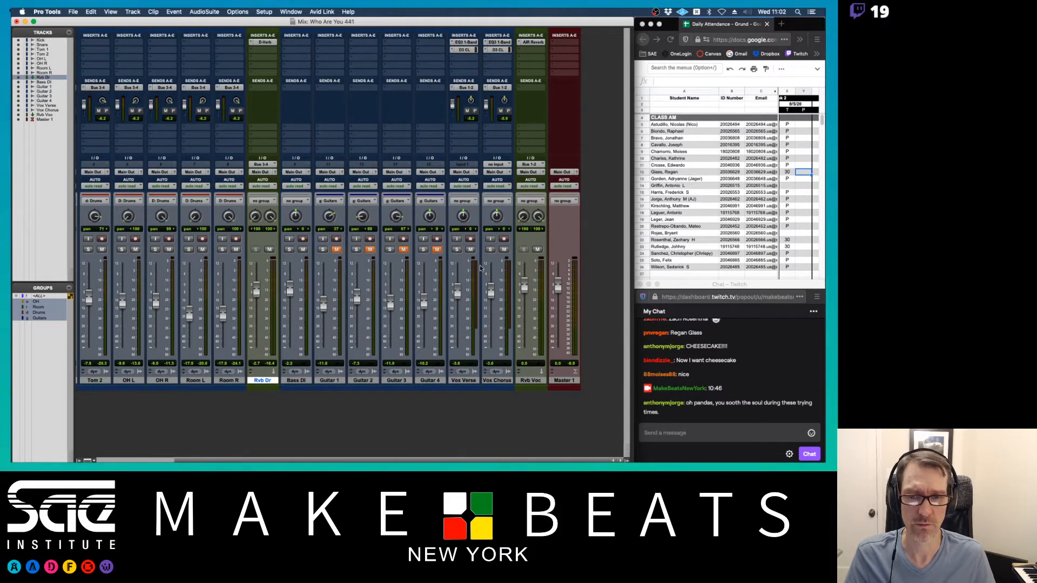
- During playback, lower the Bass DI fader slightly and select the Bass DI track
key(space)
drag(289, 289, 289, 286)
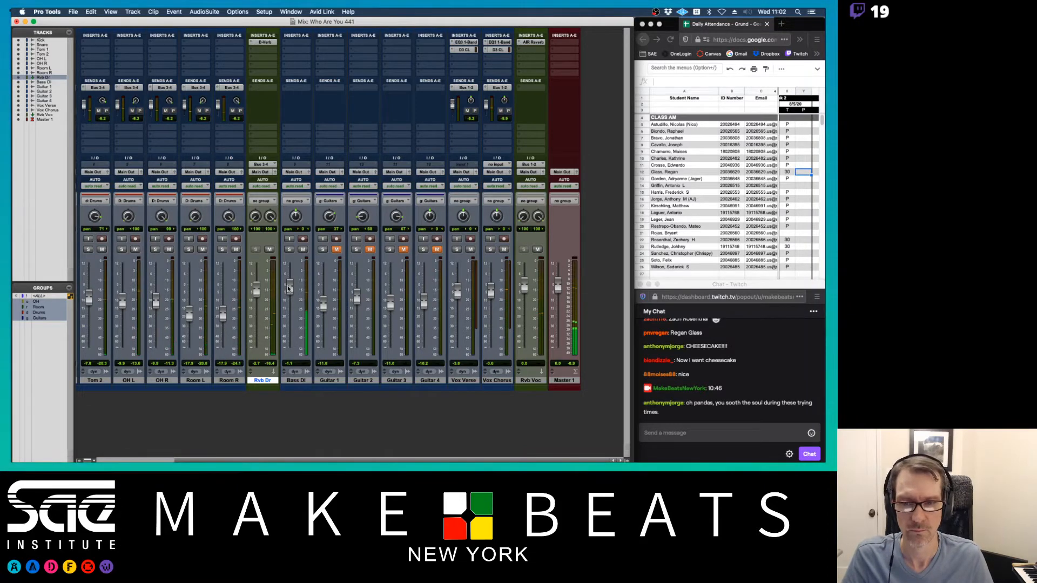
drag(287, 289, 287, 287)
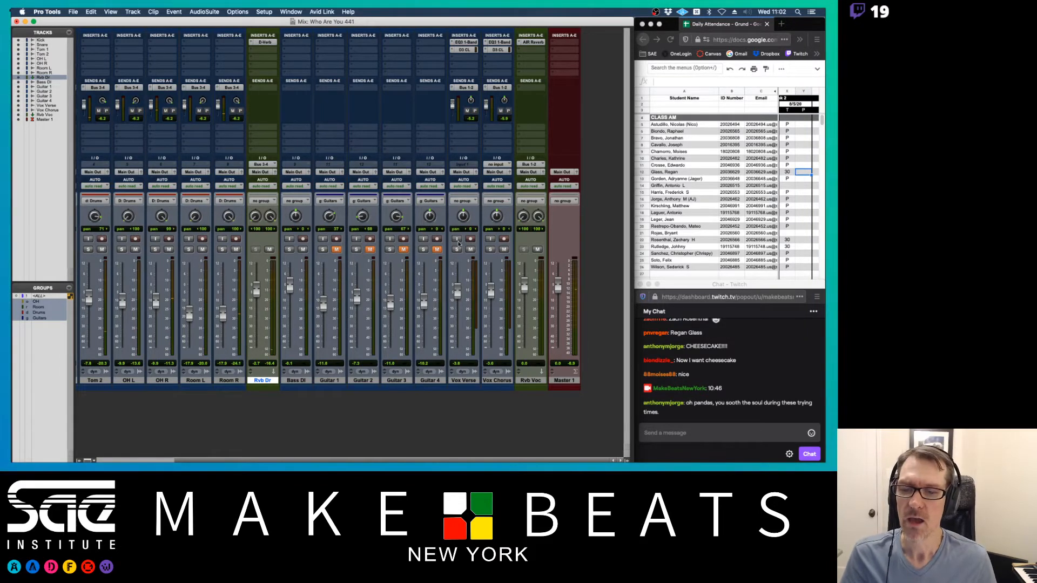
click(305, 382)
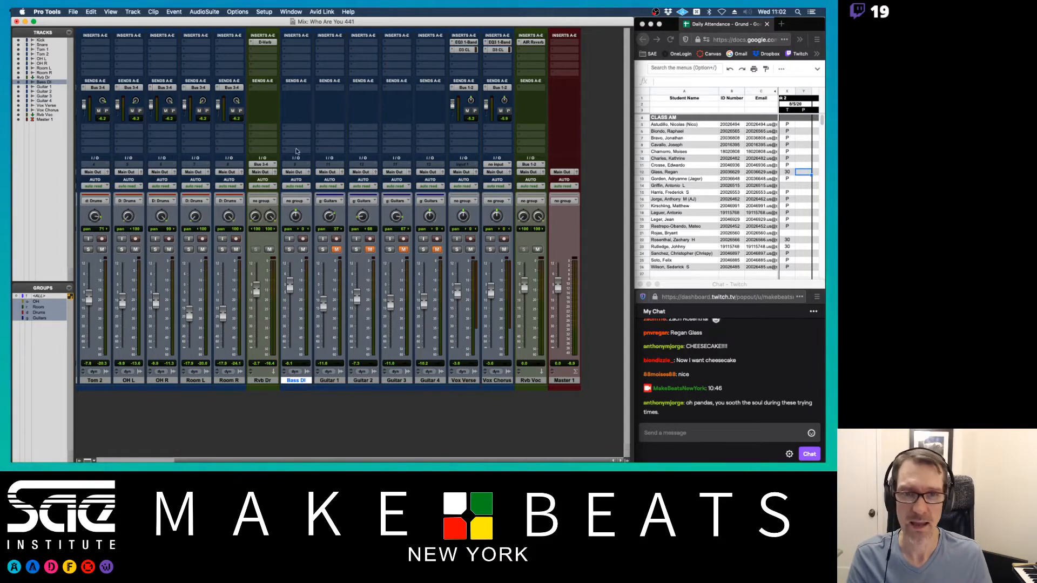
- Insert Dyn3 Compressor/Limiter on the Bass DI track's first insert, keeping the default preset
click(296, 51)
mouse_move(298, 51)
mouse_move(374, 59)
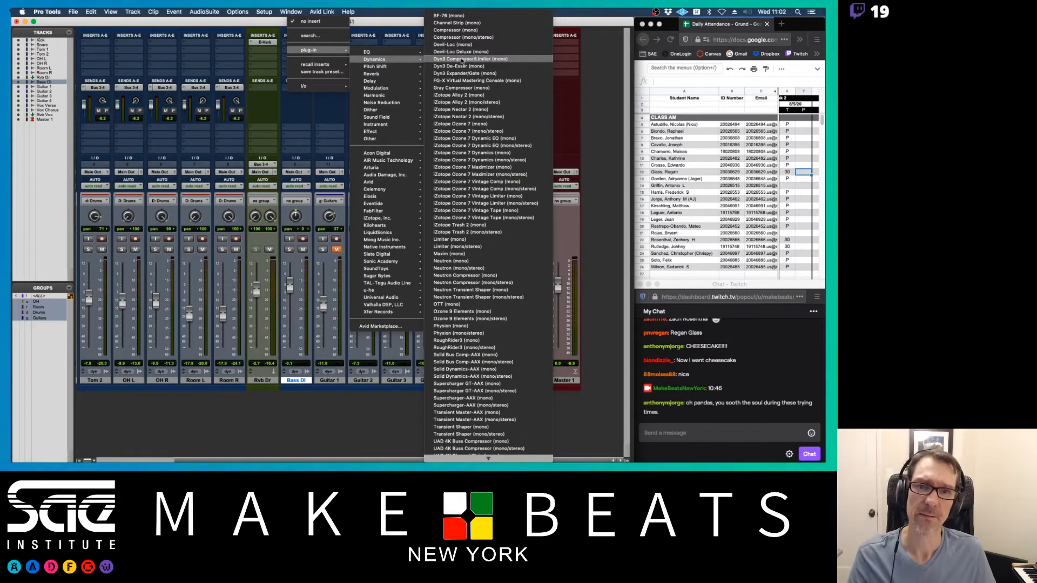
click(462, 59)
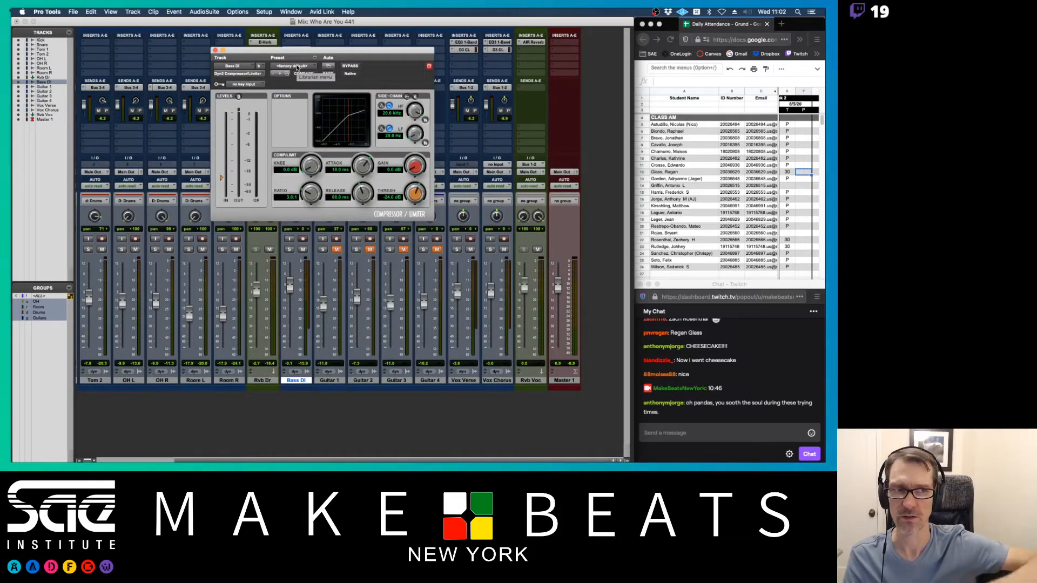
click(297, 67)
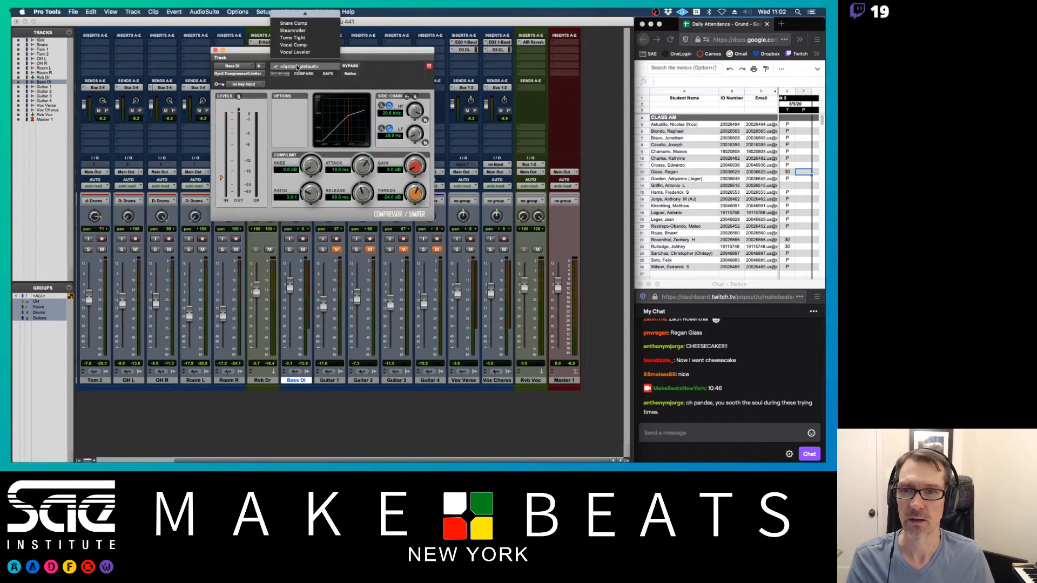
scroll(318, 22, up, 5)
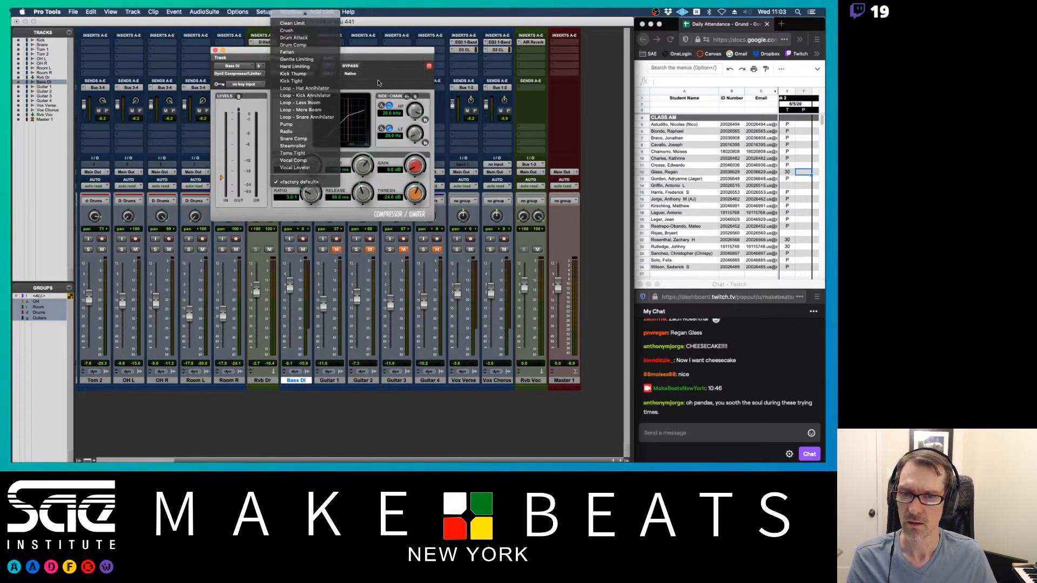
key(Escape)
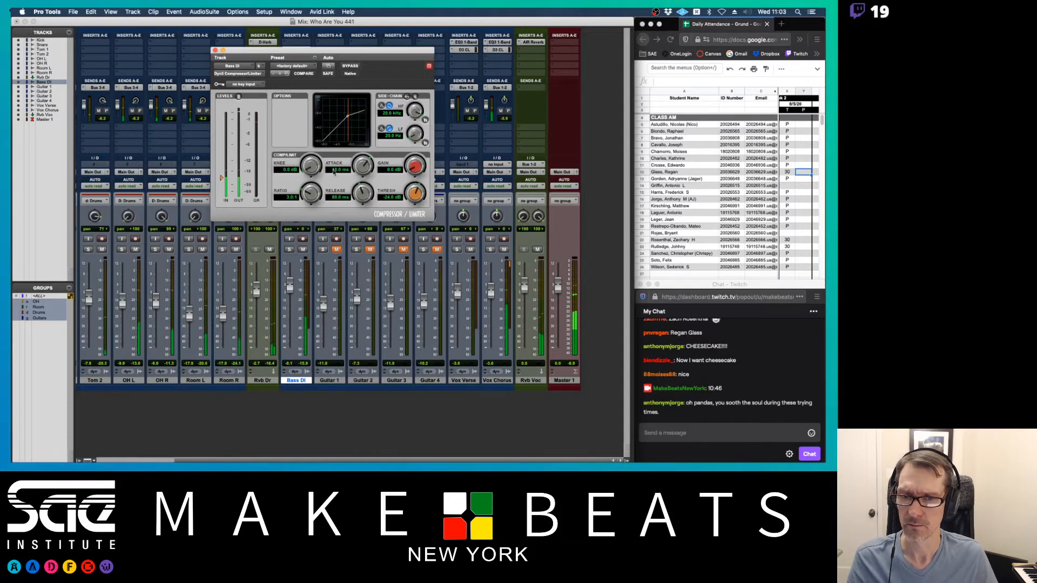
- Set the compressor to 0.5 dB gain, 6.7 ms release, 27.3 ms attack, -30.2 dB threshold, 3.7:1 ratio
drag(416, 172, 419, 157)
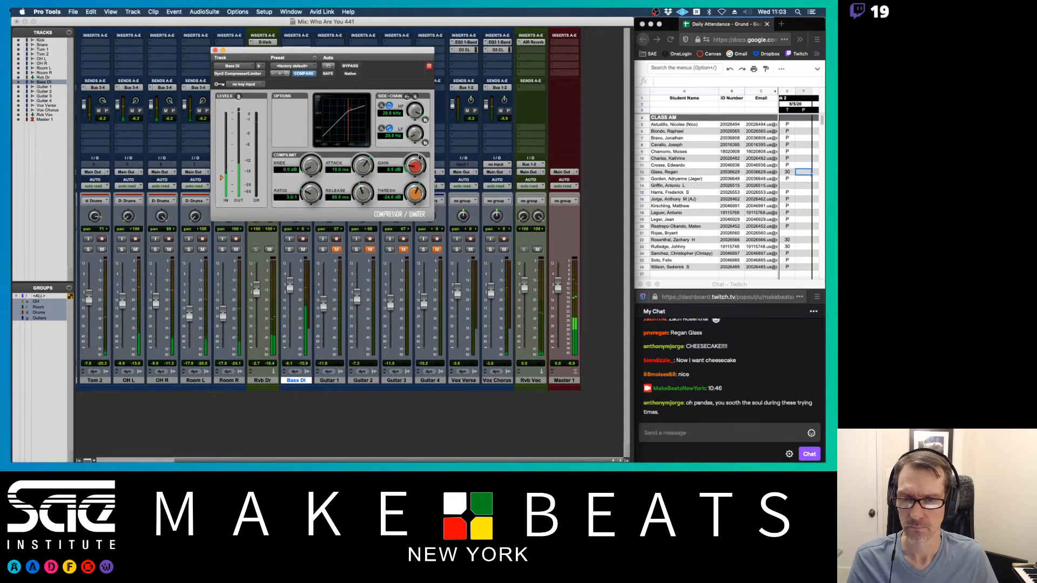
drag(363, 194, 361, 217)
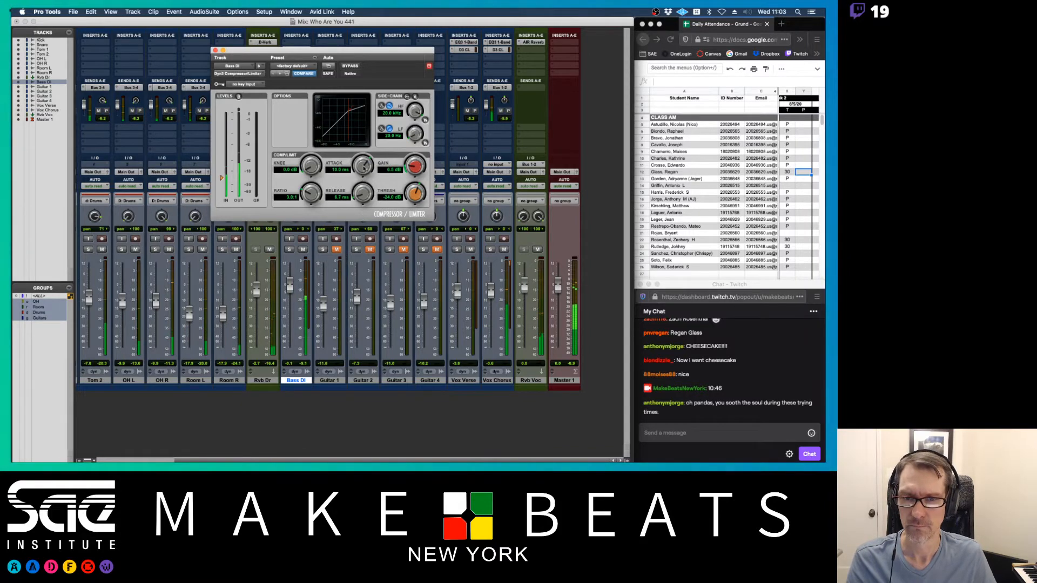
drag(363, 166, 363, 159)
drag(221, 177, 221, 184)
drag(311, 193, 310, 186)
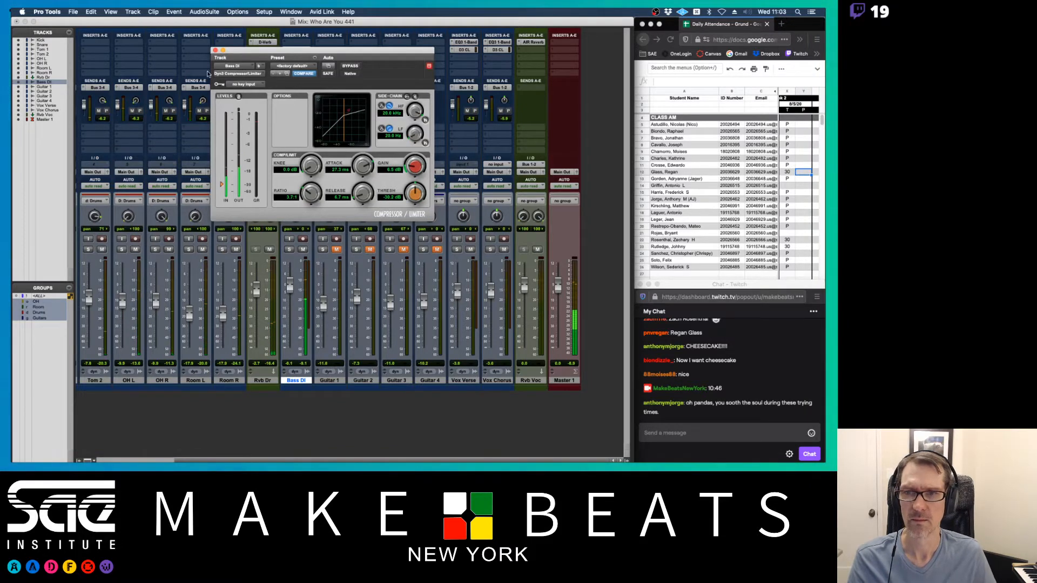
click(215, 50)
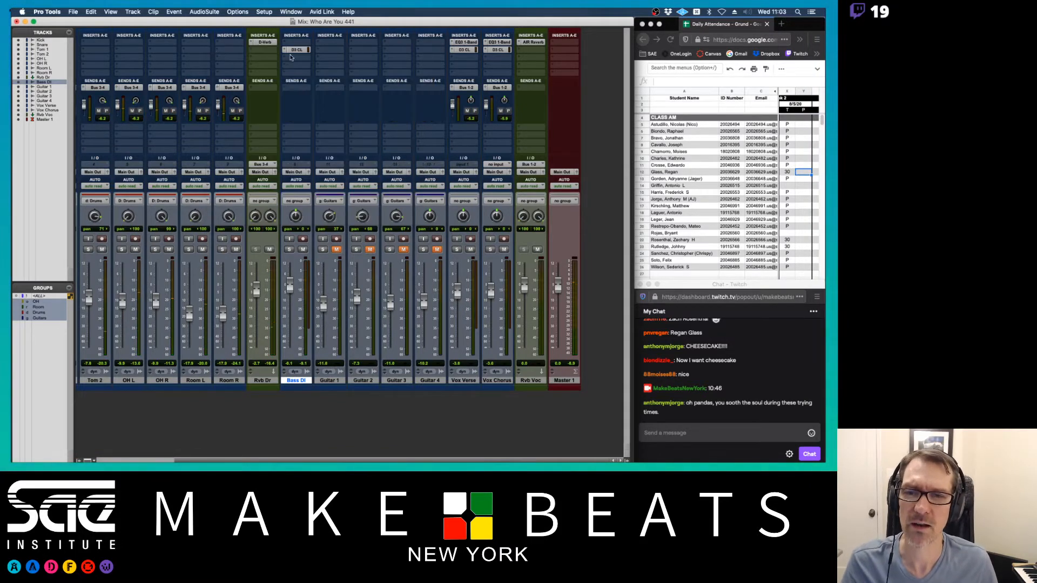
click(295, 52)
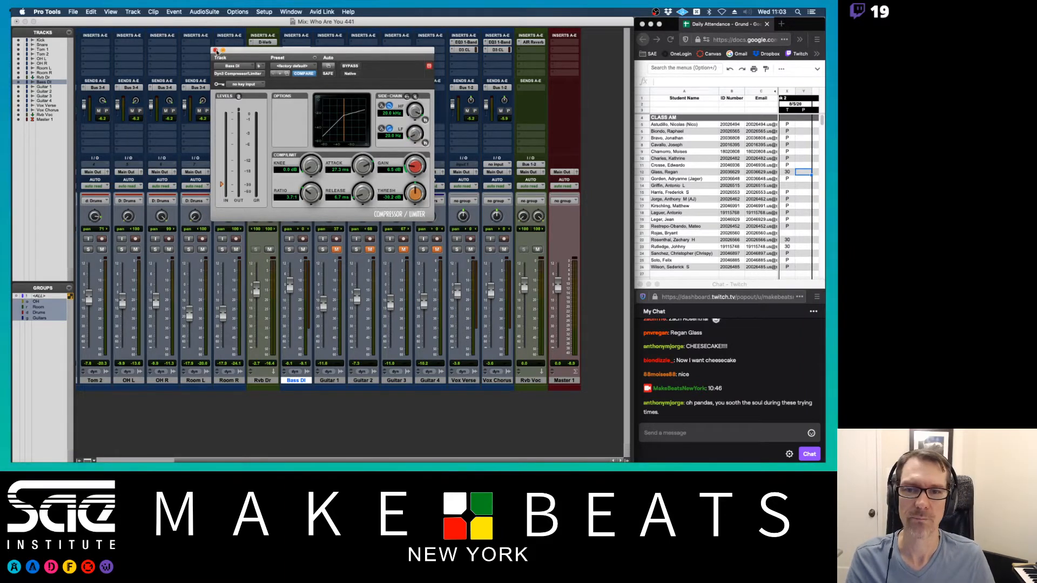
click(215, 51)
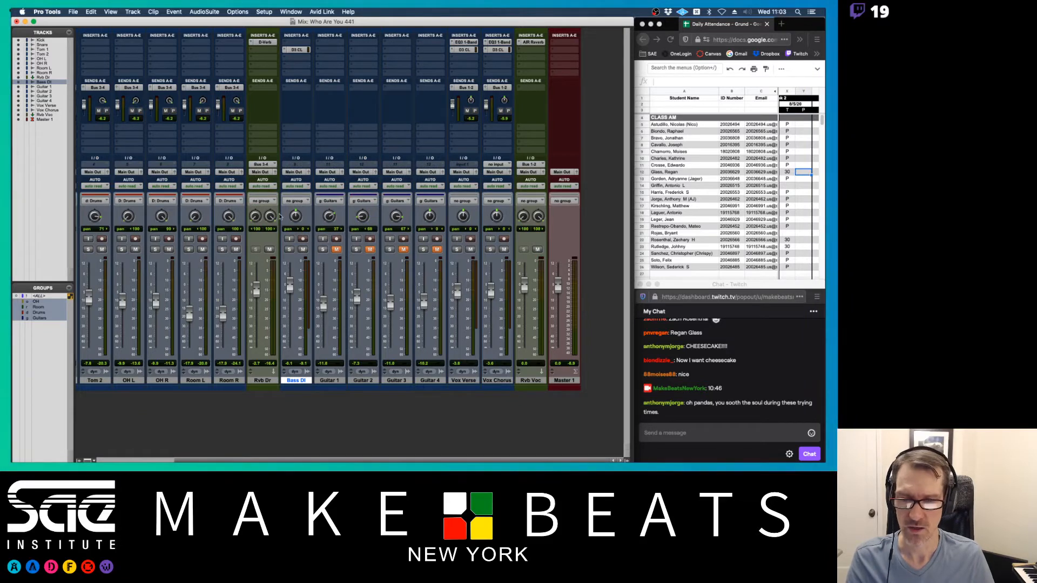
click(330, 380)
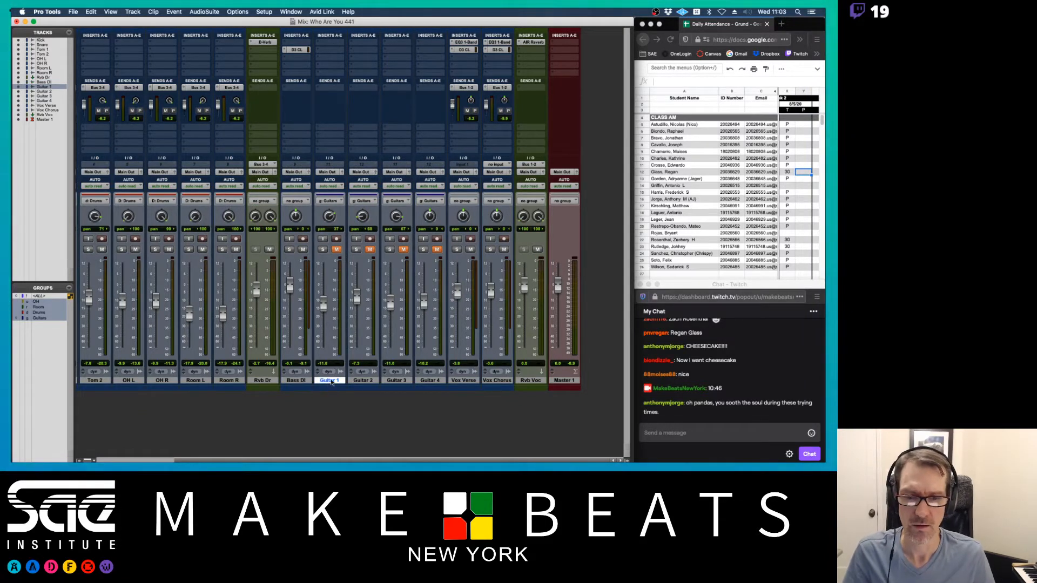
click(439, 381)
key(super+Tab)
key(super+Tab)
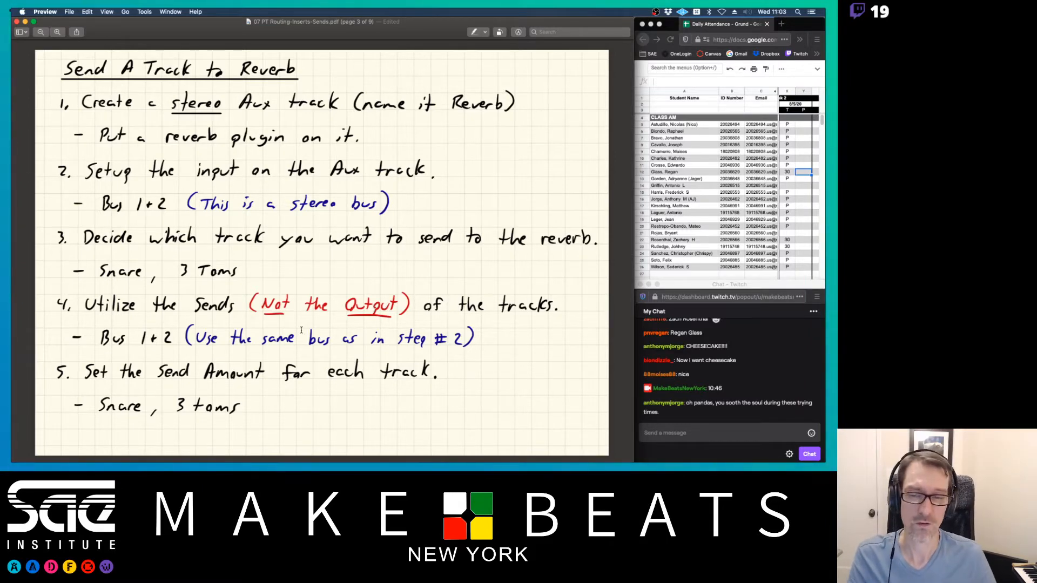
key(super+Tab)
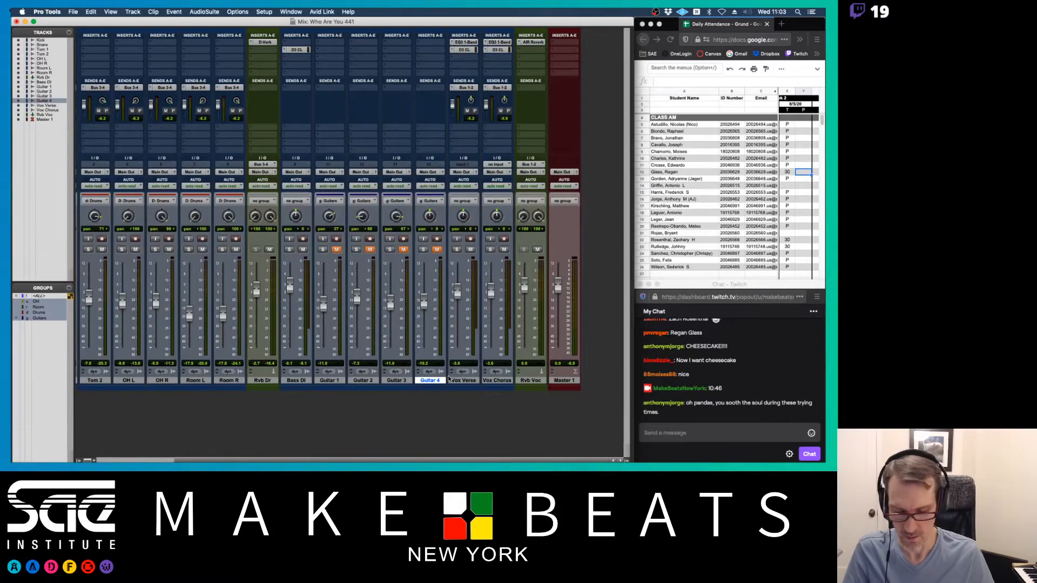
- Create a stereo aux input named Rvb Gtr and copy Rvb Dr's D-Verb insert onto it
key(super+shift+n)
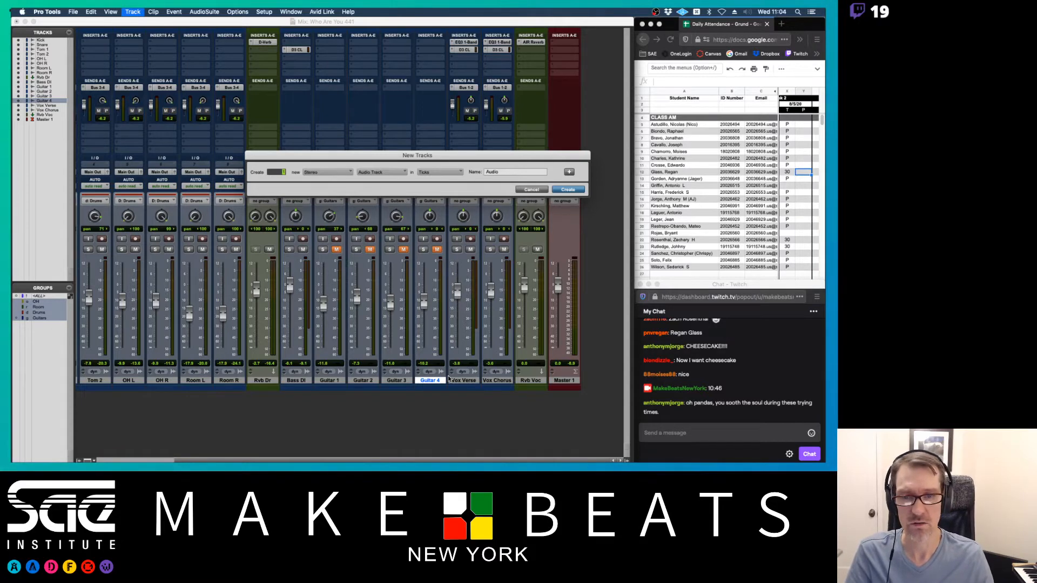
key(super+Down)
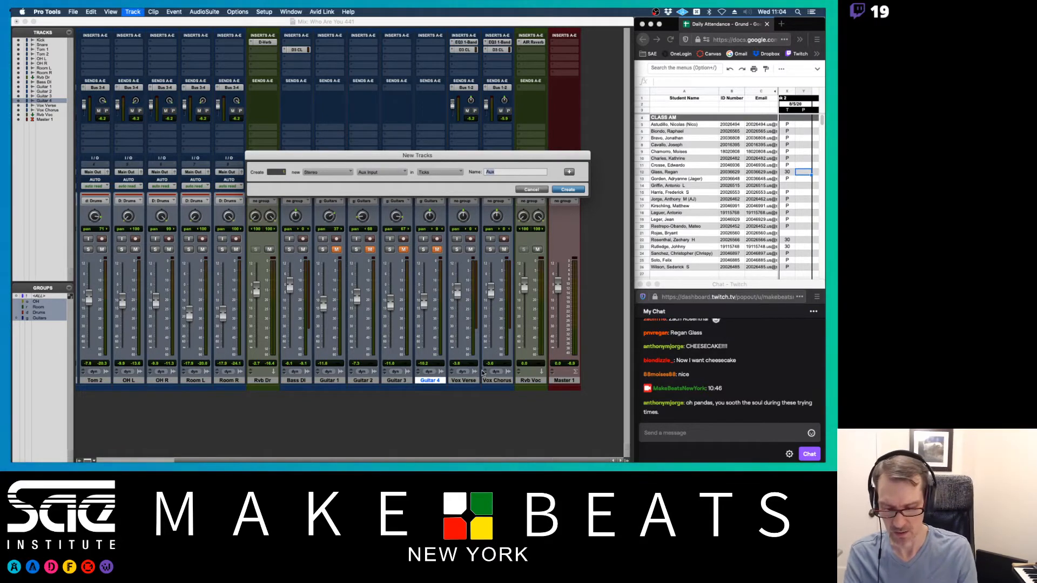
text(r)
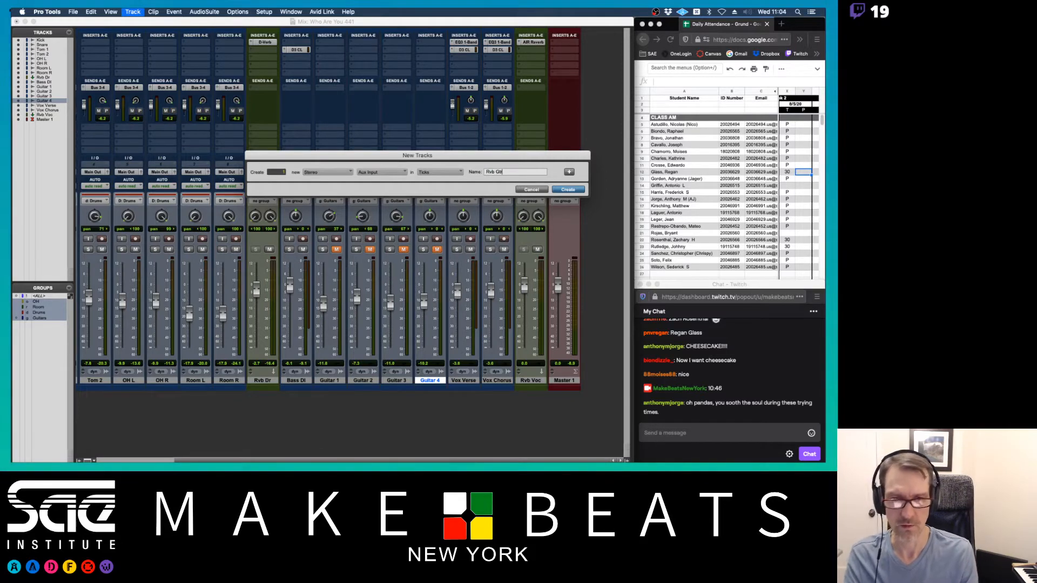
key(Return)
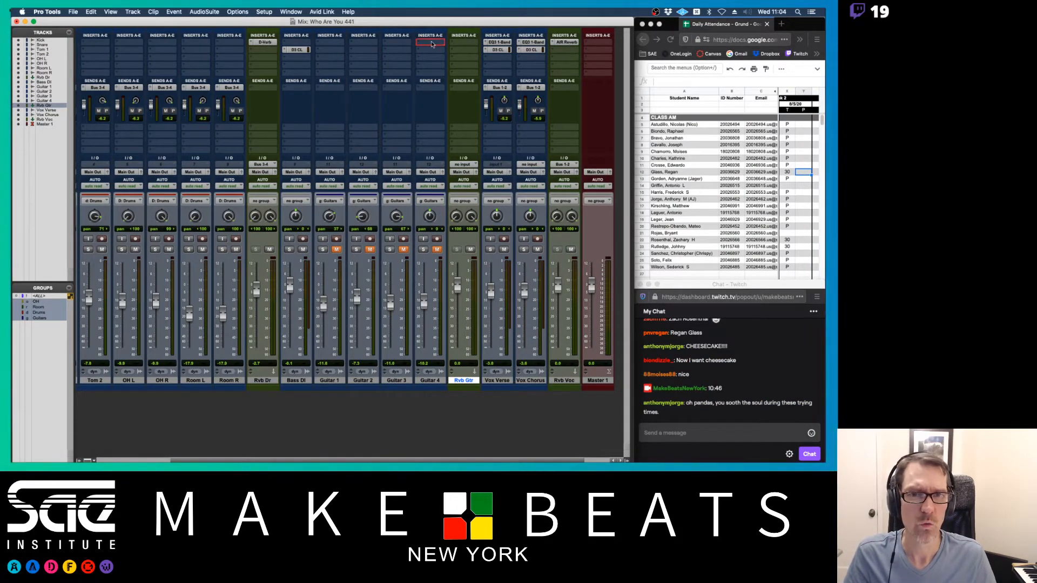
drag(481, 47, 468, 45)
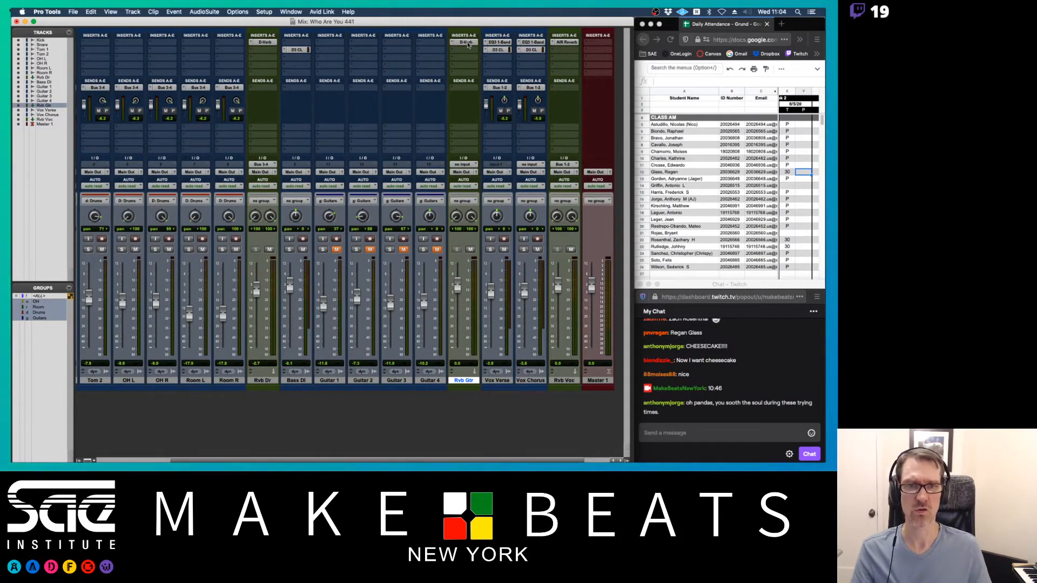
- Switch the Rvb Gtr D-Verb algorithm to Room 1
click(466, 44)
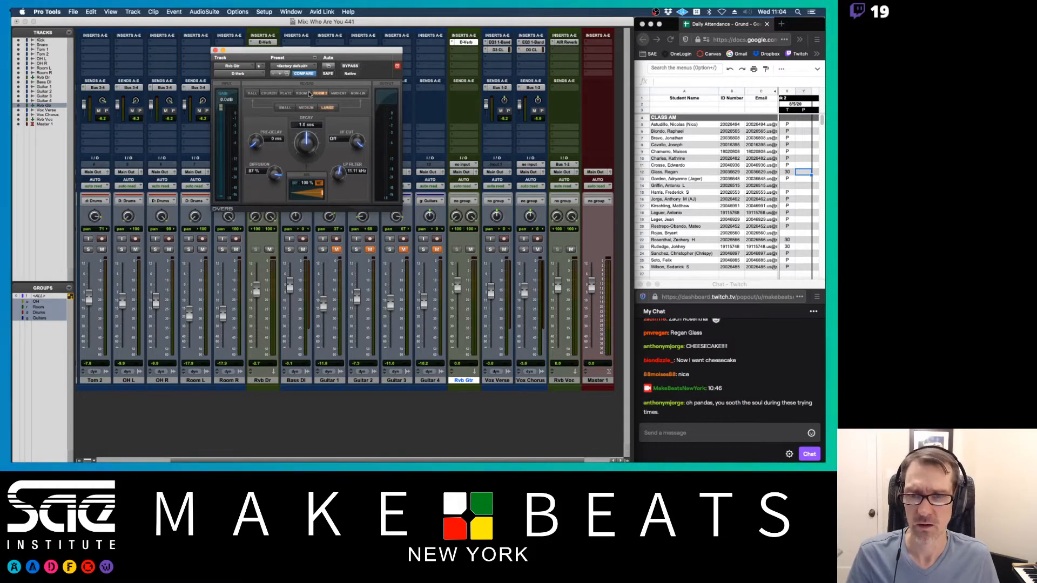
click(309, 94)
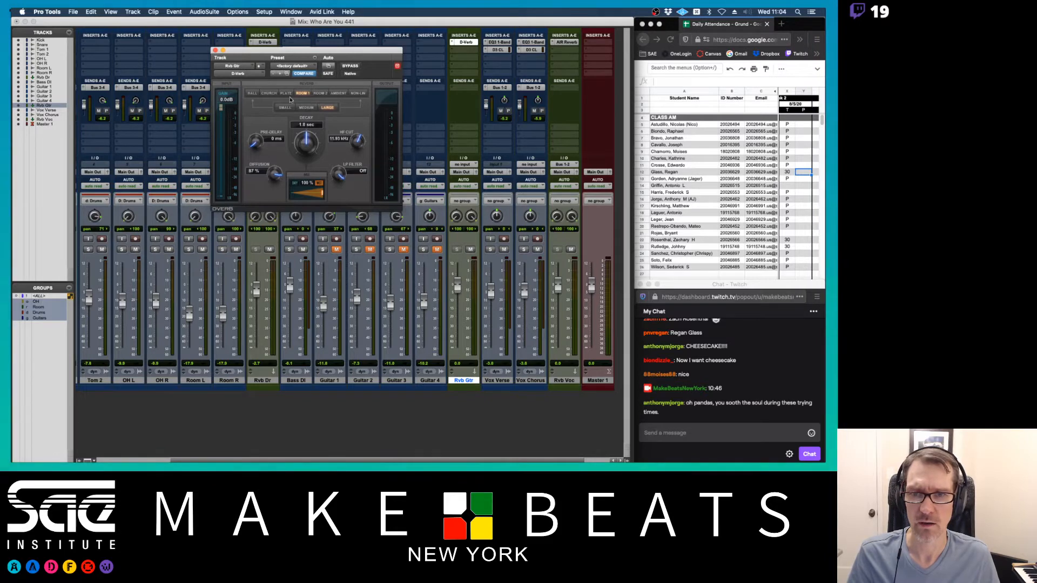
click(215, 51)
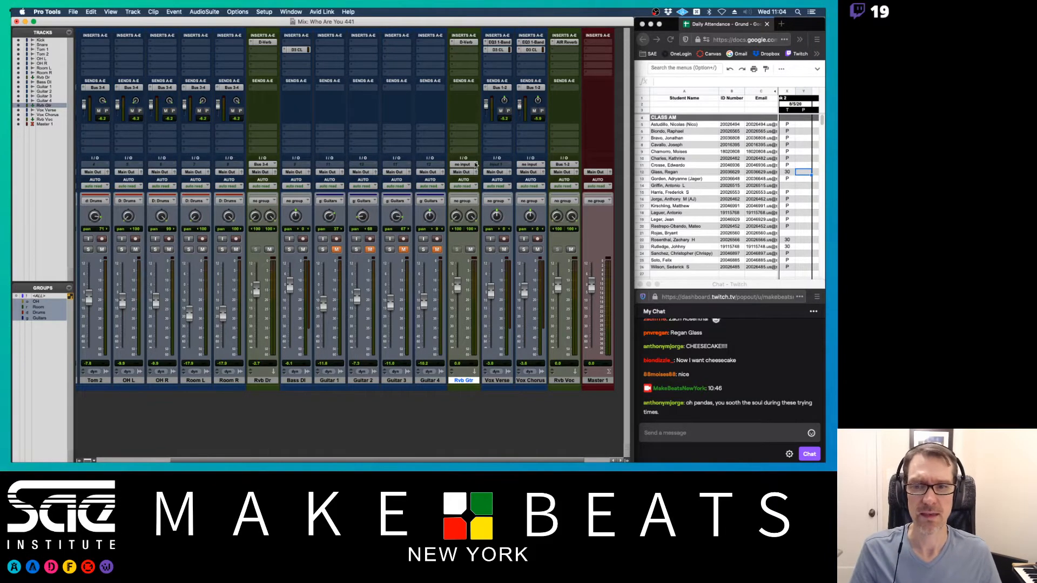
- Set the Rvb Gtr track's input to Bus 5-6
click(475, 165)
mouse_move(468, 165)
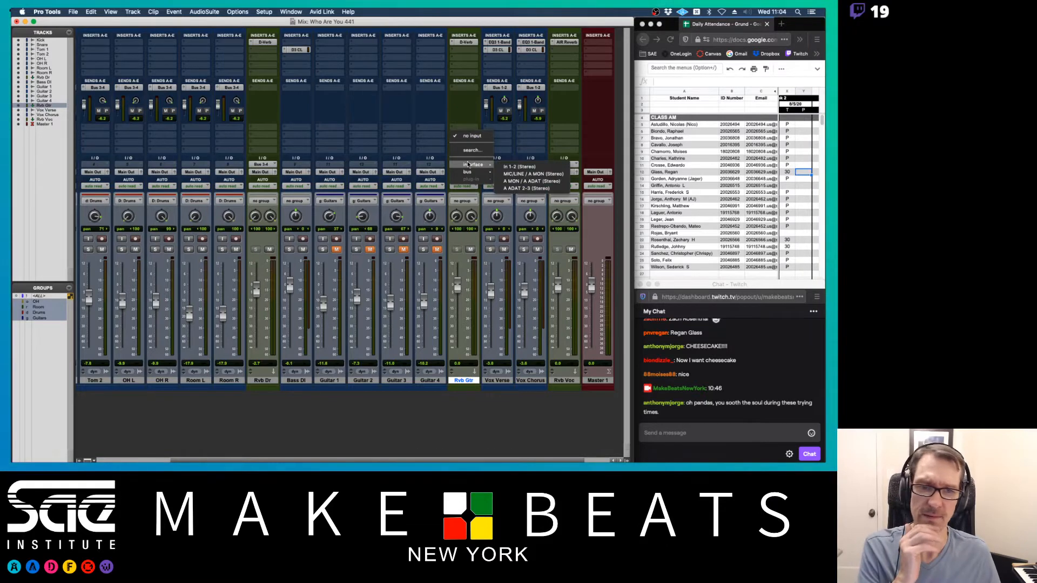
click(470, 135)
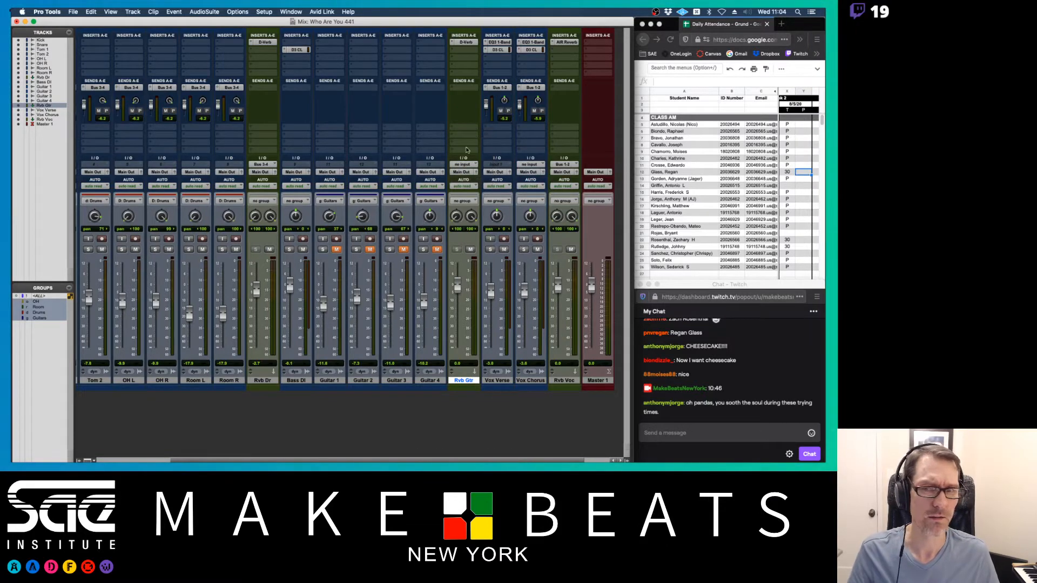
click(476, 165)
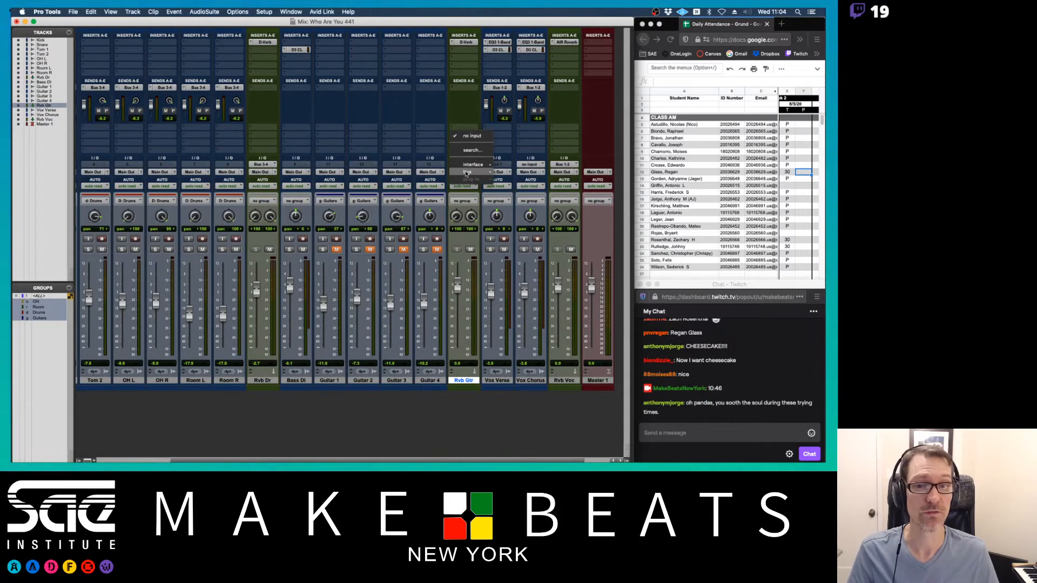
mouse_move(466, 174)
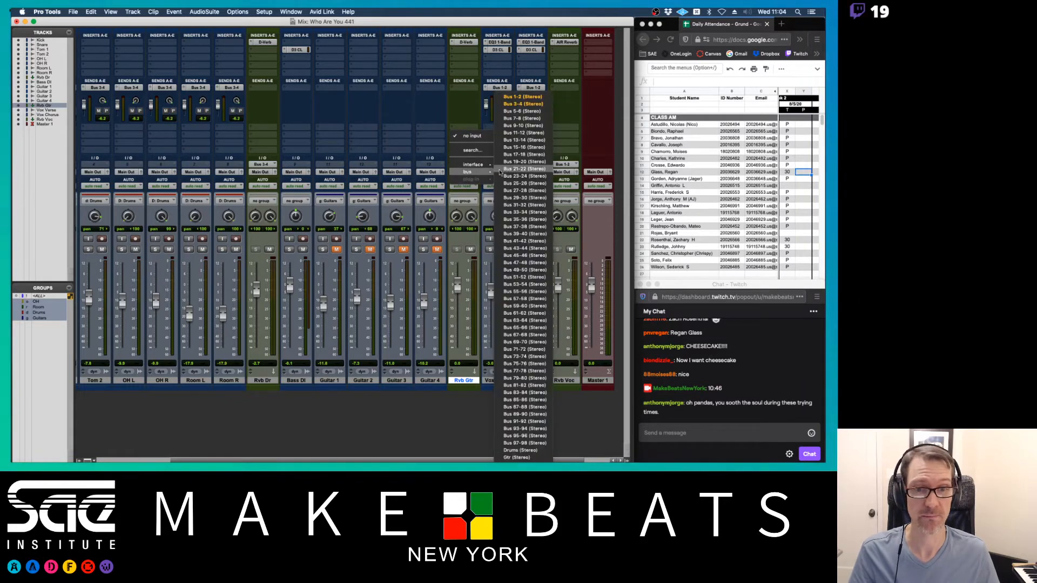
click(521, 113)
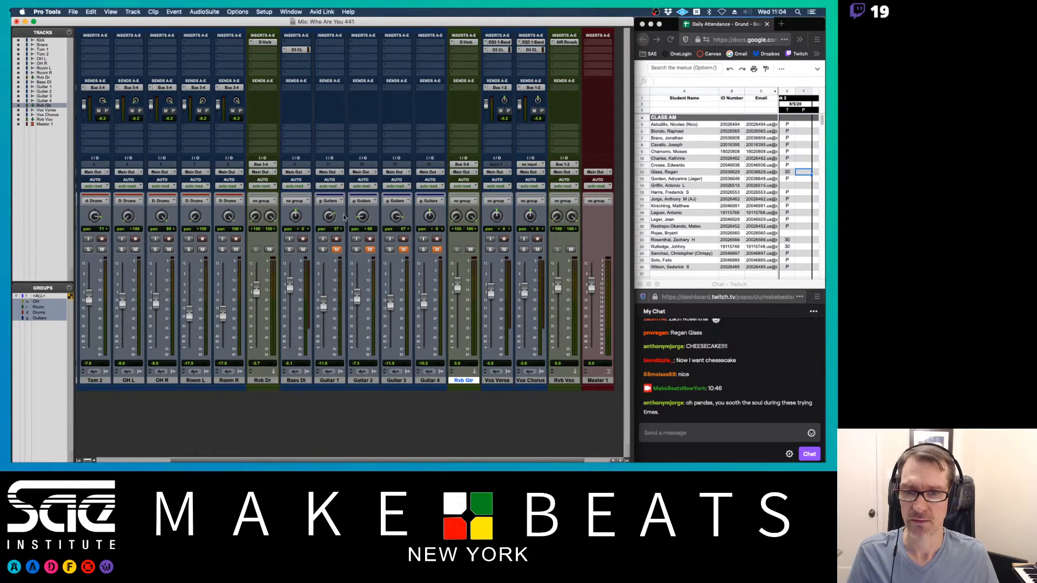
- Give Guitar 1 a Bus 5-6 send at about -14 dB, copy it to the other guitars, and unmute them
click(333, 90)
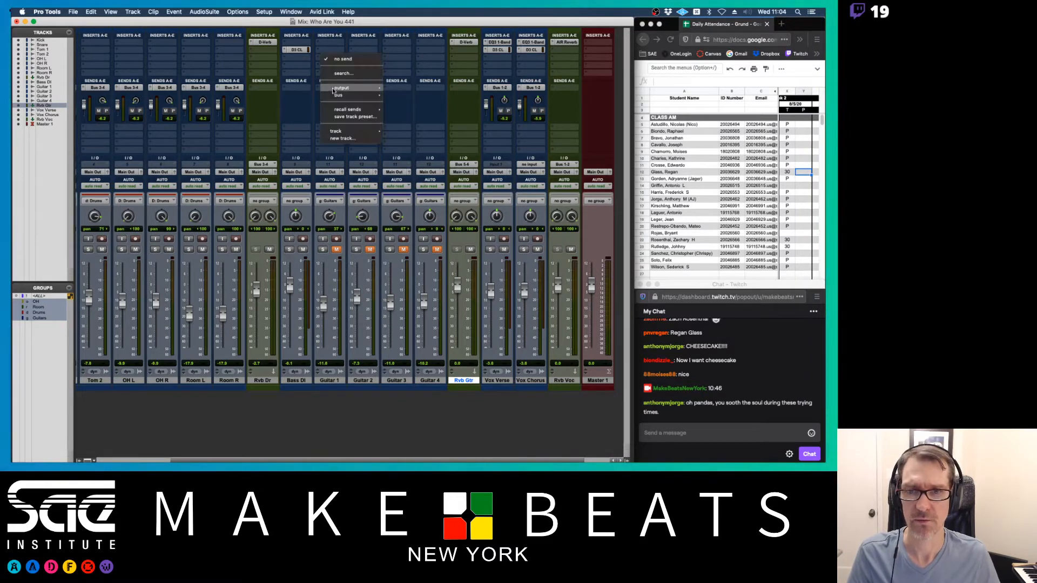
mouse_move(346, 95)
click(424, 59)
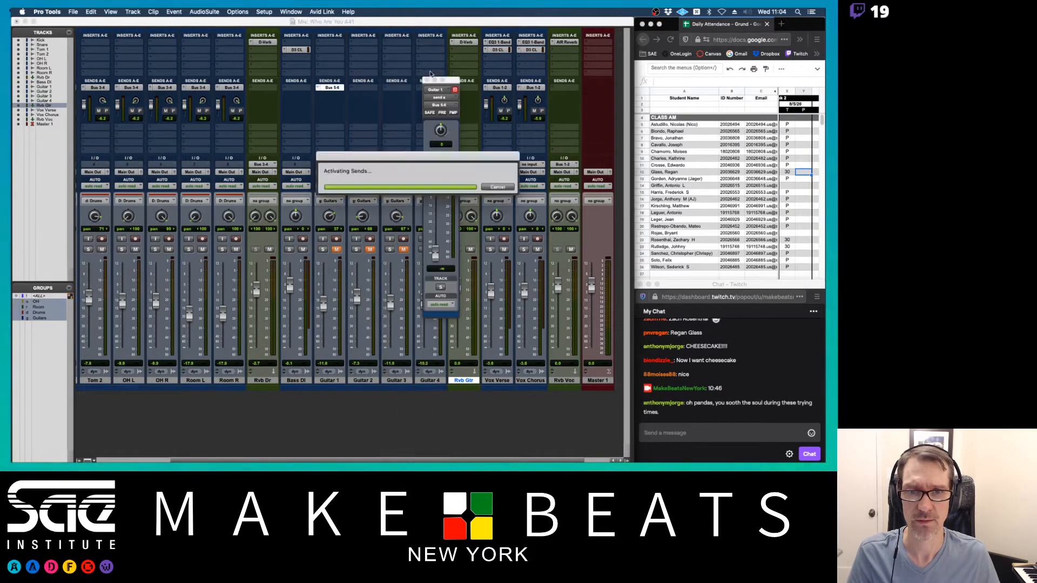
drag(440, 252, 443, 212)
drag(331, 87, 365, 87)
drag(448, 81, 490, 97)
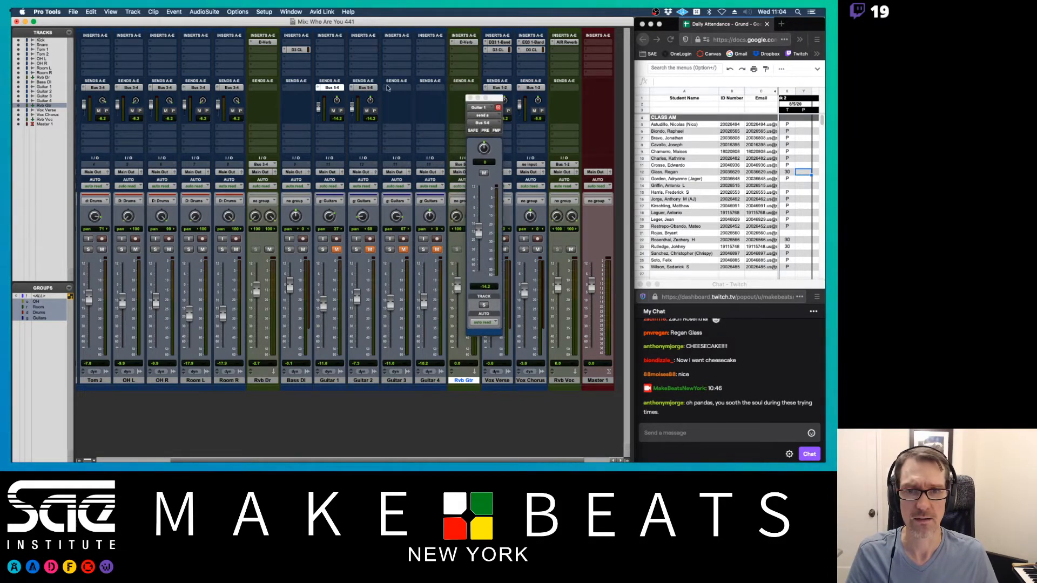
drag(372, 89, 427, 91)
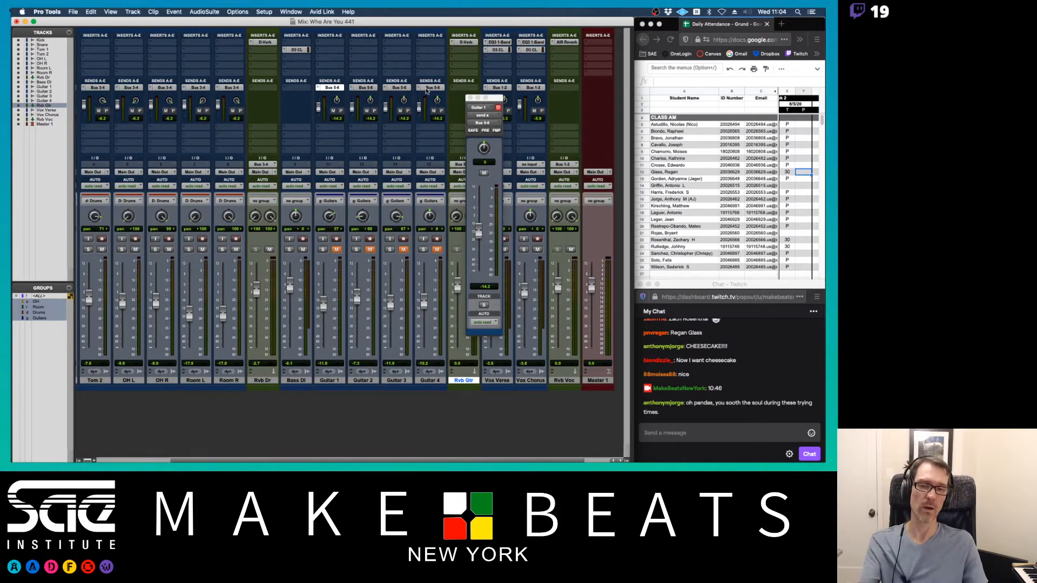
click(336, 249)
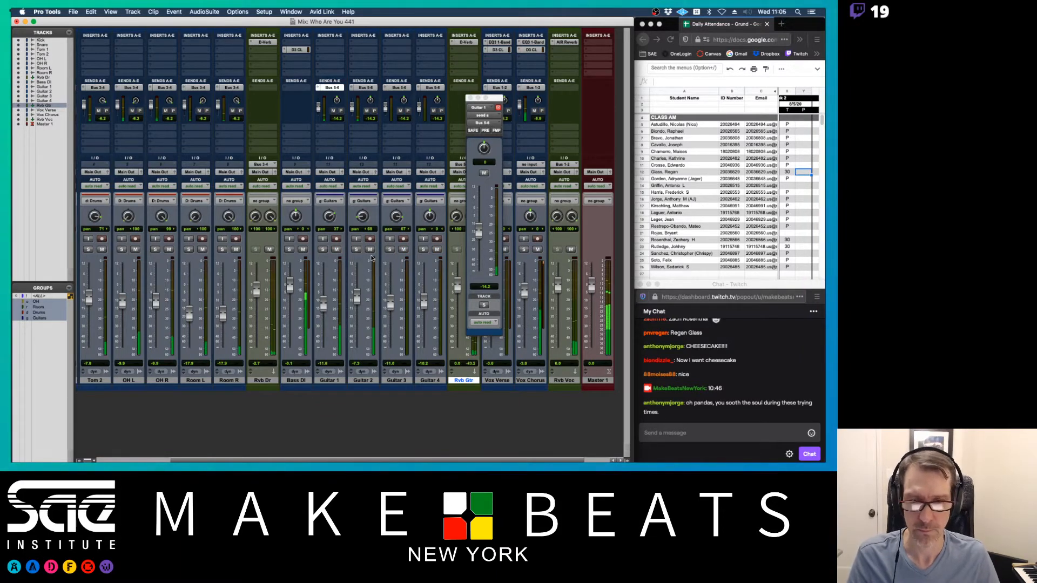
- Pan Guitar 1's reverb send to 23 and raise the grouped guitar faders, Guitar 1 near -8.7 dB
drag(488, 102, 546, 106)
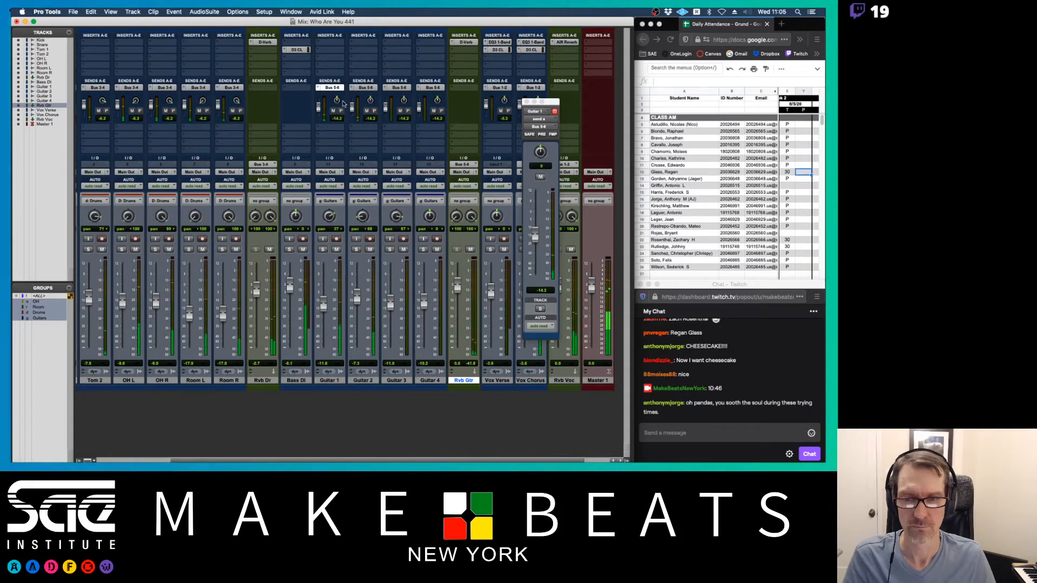
drag(335, 102, 409, 82)
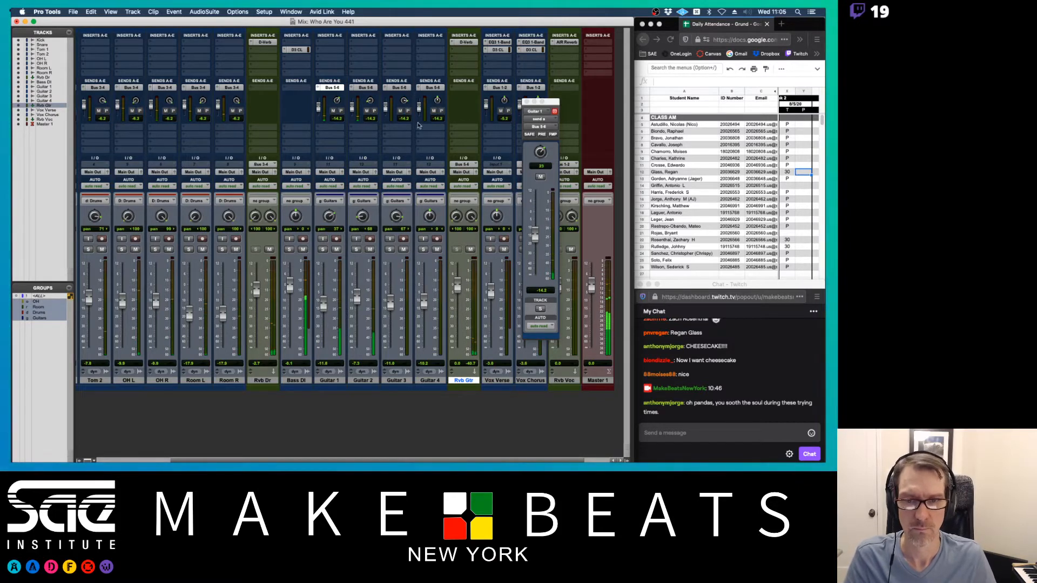
mouse_move(328, 305)
mouse_down()
mouse_move(326, 296)
mouse_move(324, 304)
mouse_up()
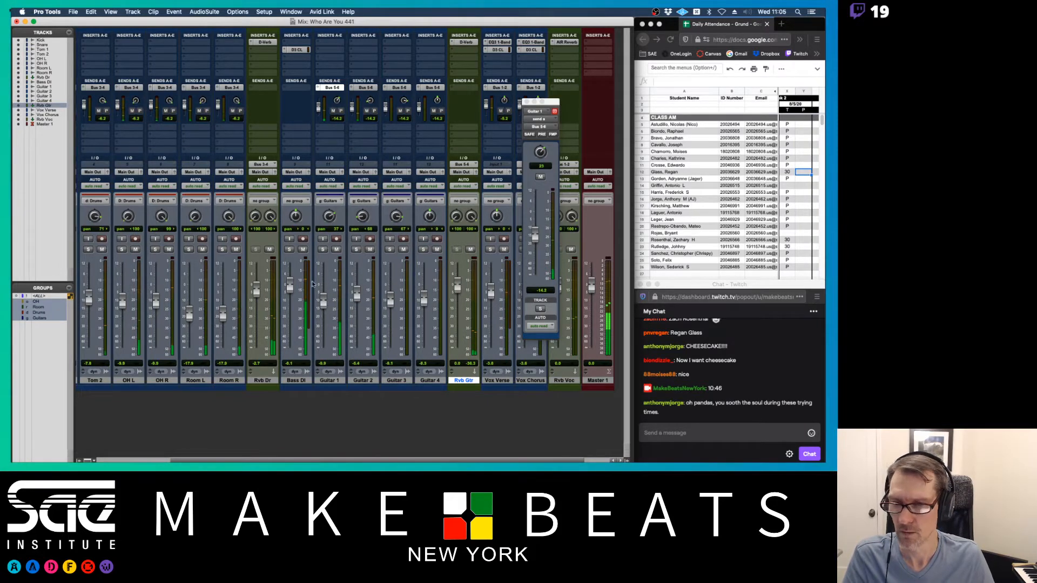
key(space)
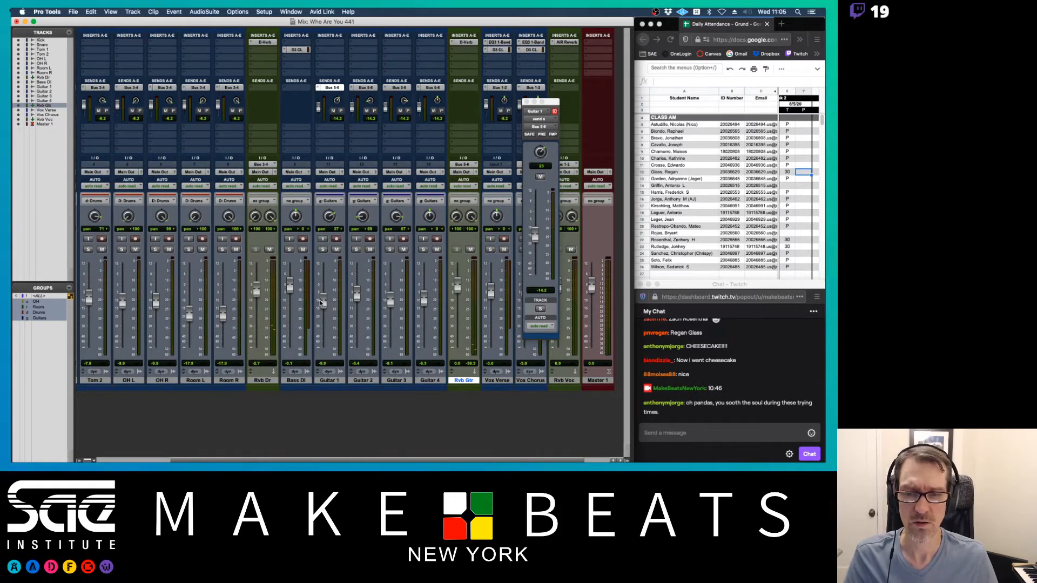
mouse_move(323, 303)
mouse_down()
mouse_move(326, 321)
mouse_move(323, 298)
mouse_up()
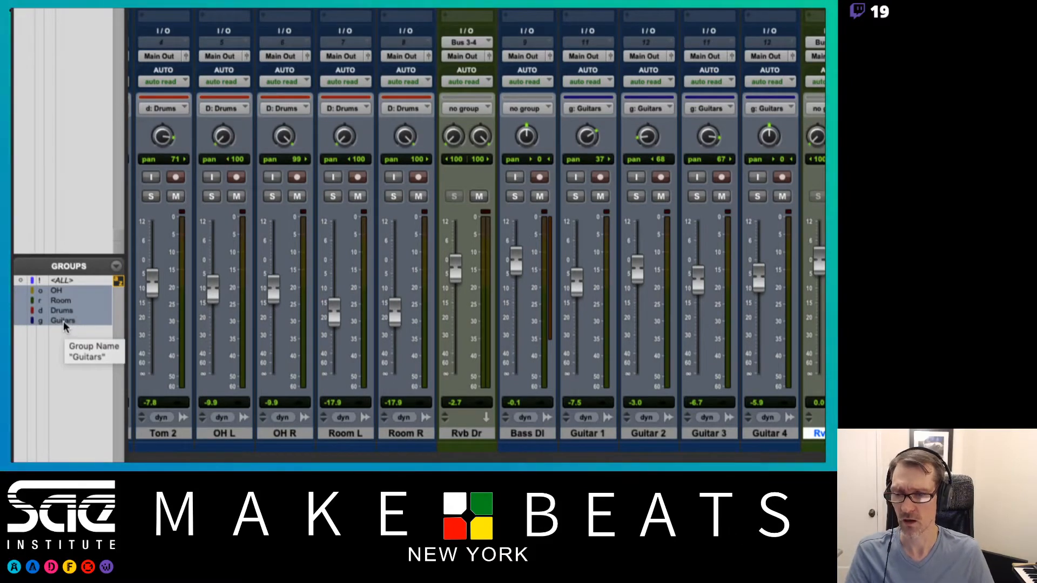
- Toggle the Guitars group off and back on in the Groups list
click(67, 321)
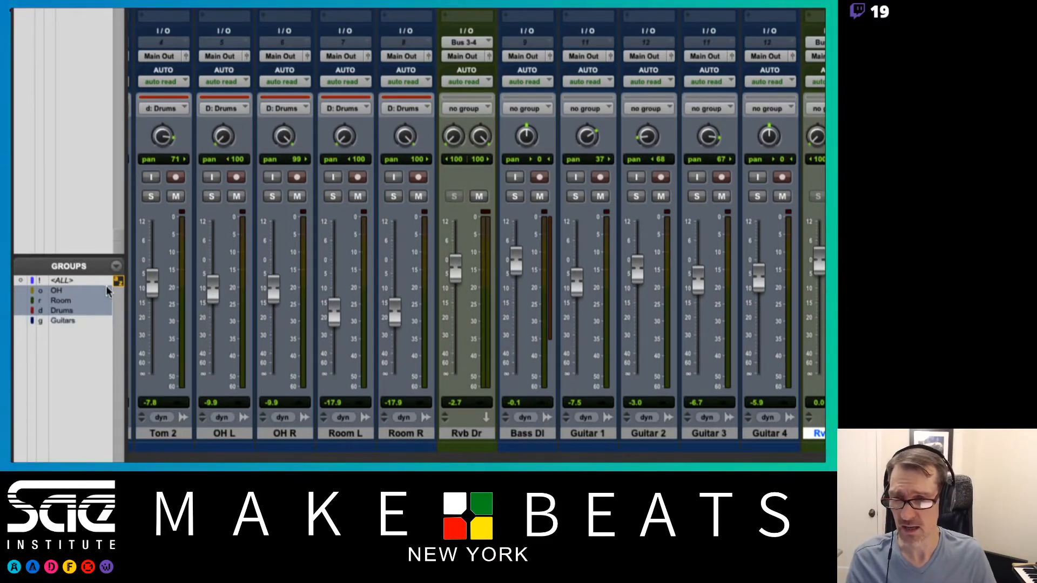
key(g)
key(g)
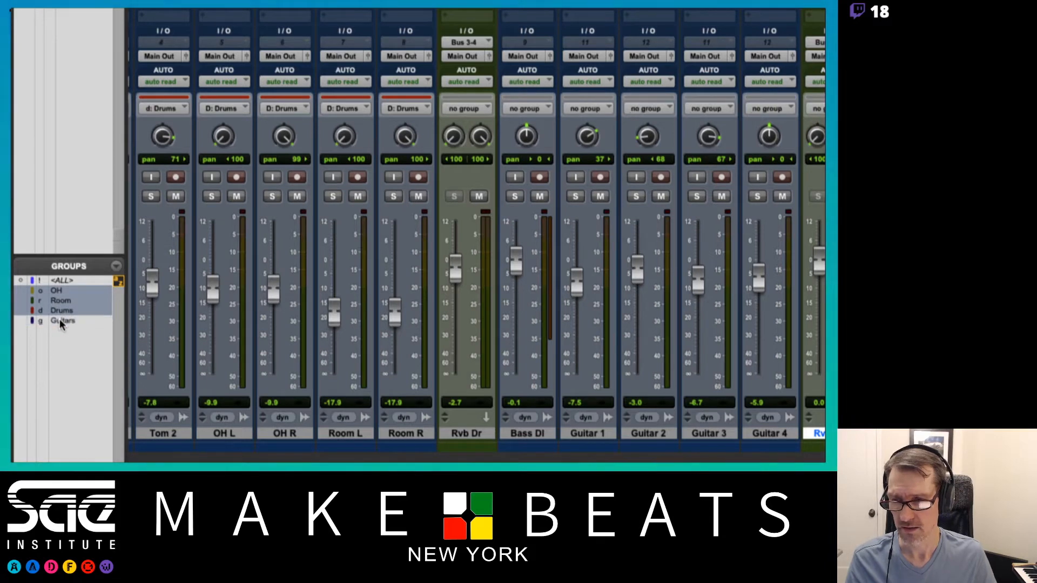
key(g)
key(g)
key(g)
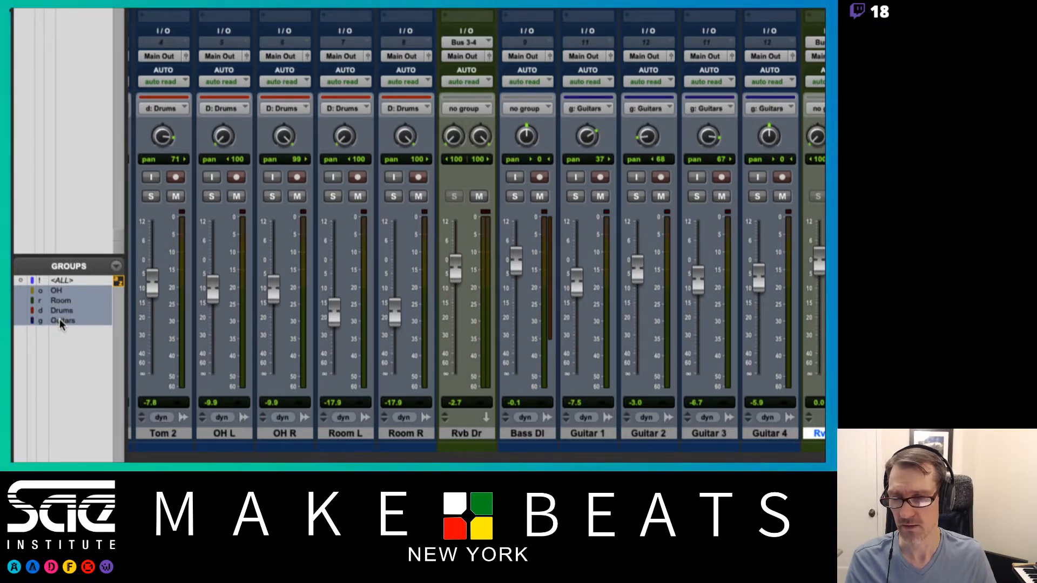
key(g)
key(g)
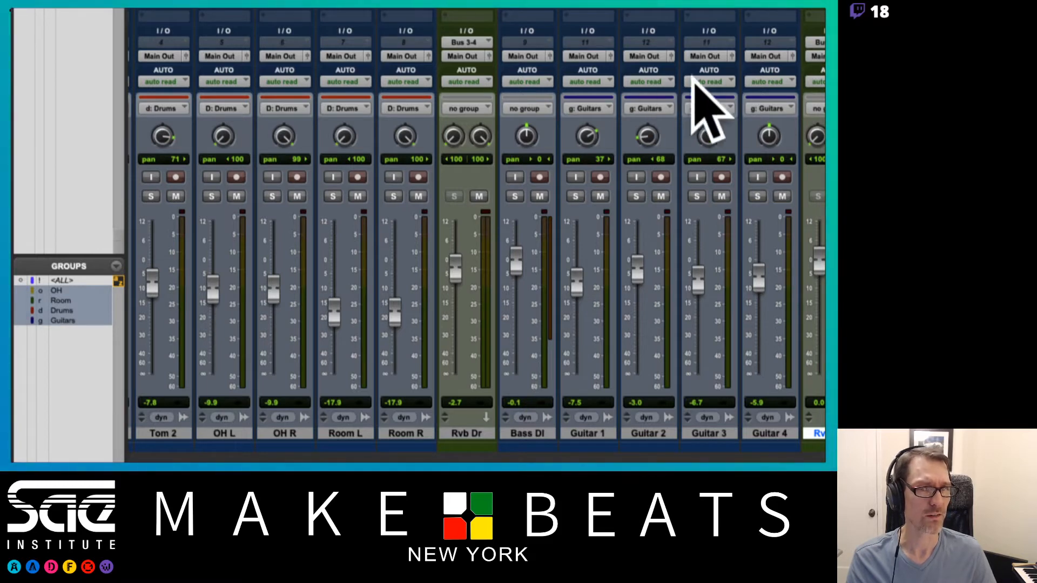
click(62, 320)
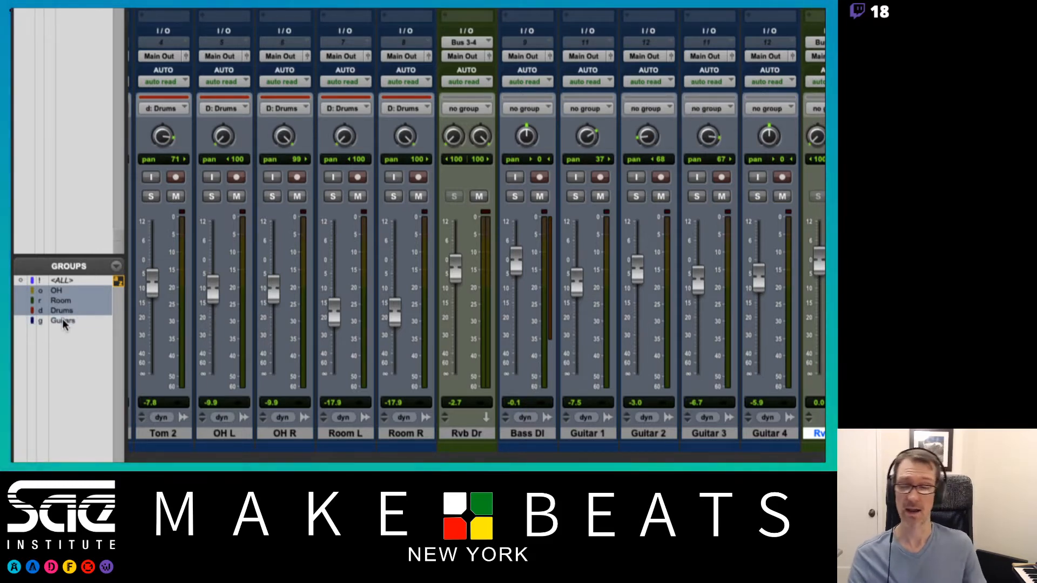
click(63, 320)
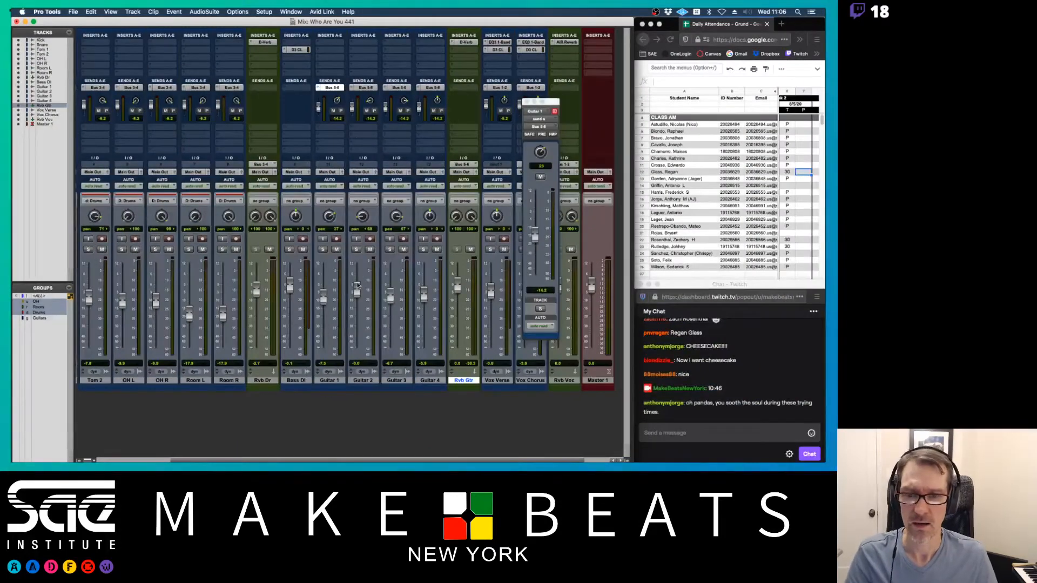
- Set Guitar 2 to +1.1 dB and Guitar 1 to -11.0 dB panned 20, then show the Edit window
drag(362, 293, 326, 302)
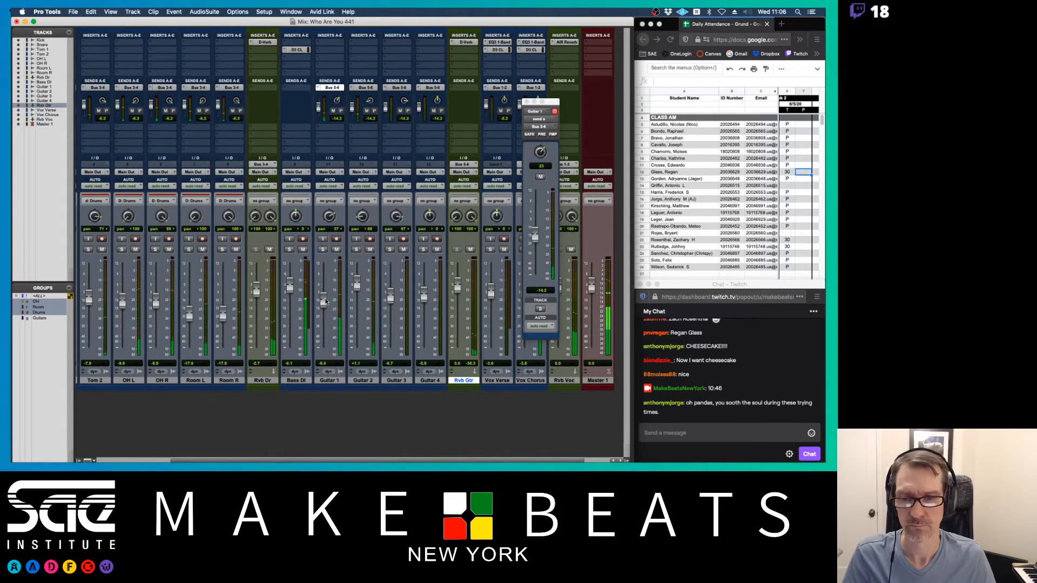
drag(326, 222, 327, 228)
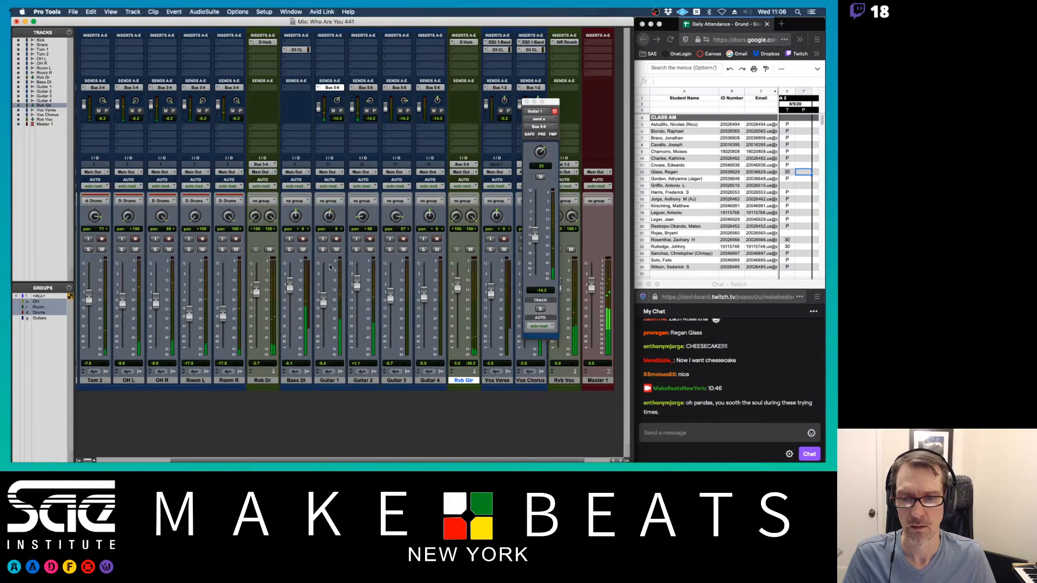
drag(324, 298, 324, 302)
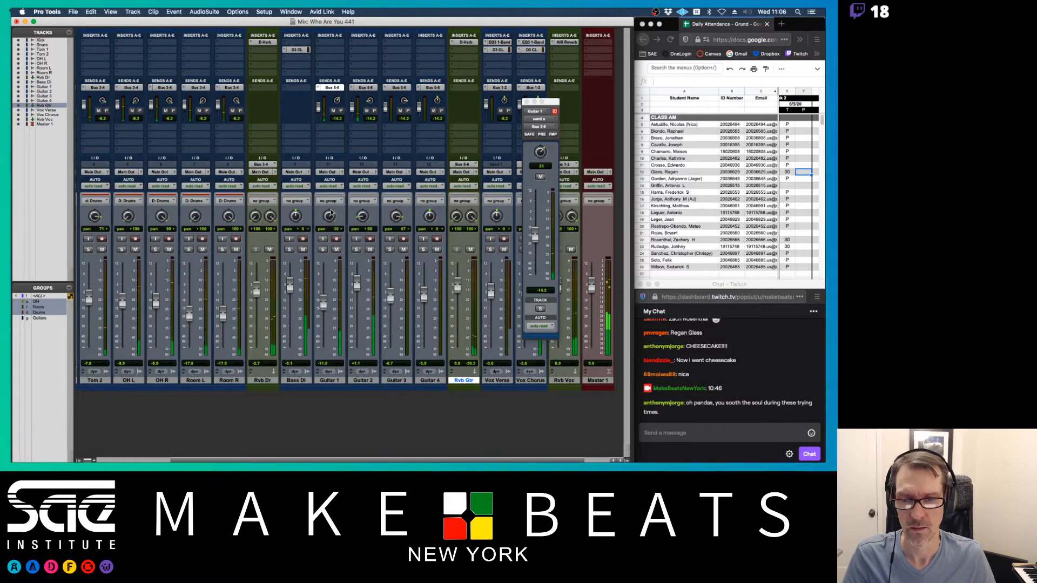
drag(329, 218, 349, 227)
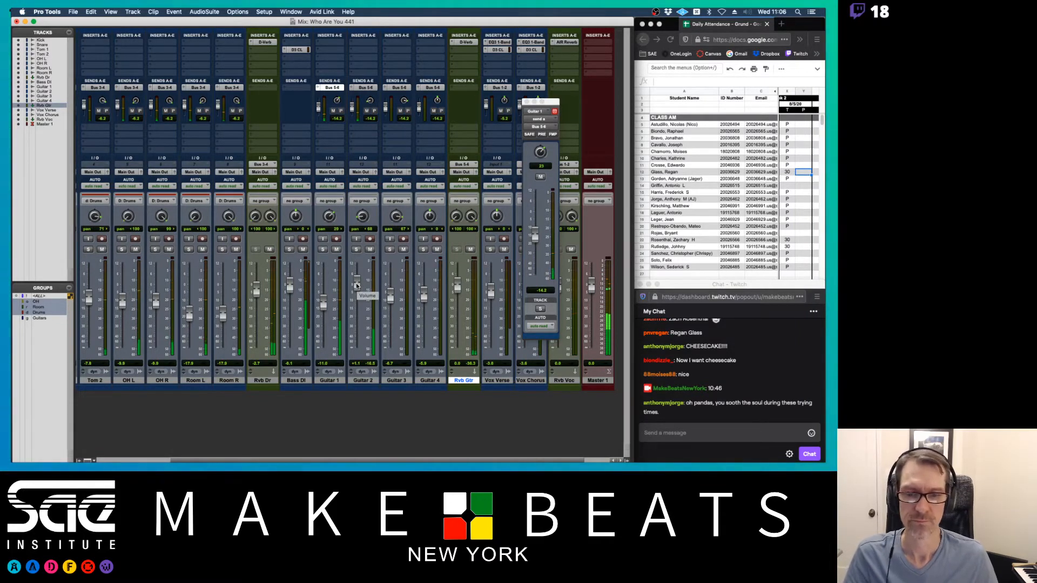
key(super+equal)
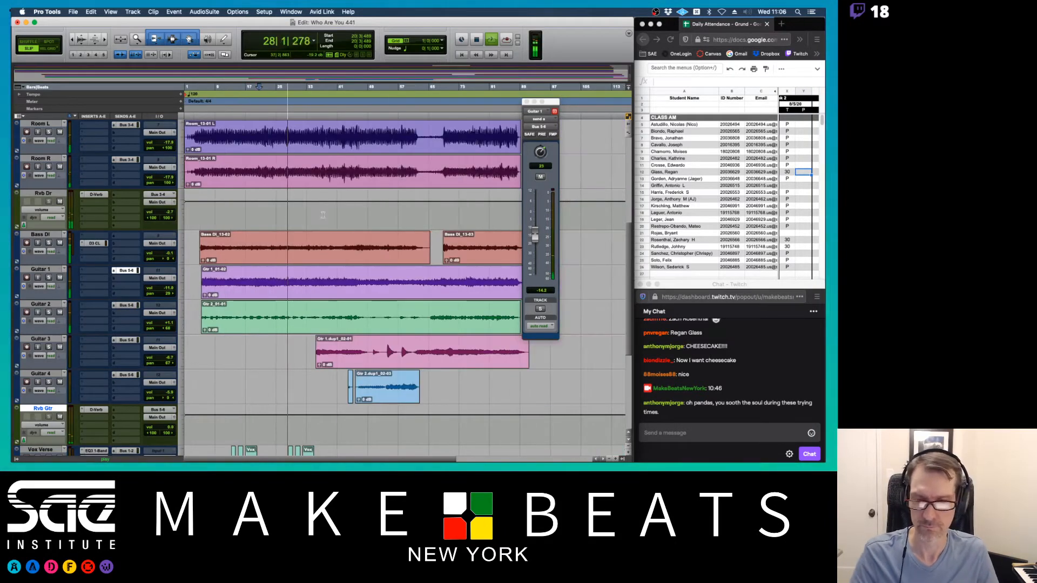
- Stop the transport and restart playback from bar 34|2|427
key(space)
click(320, 88)
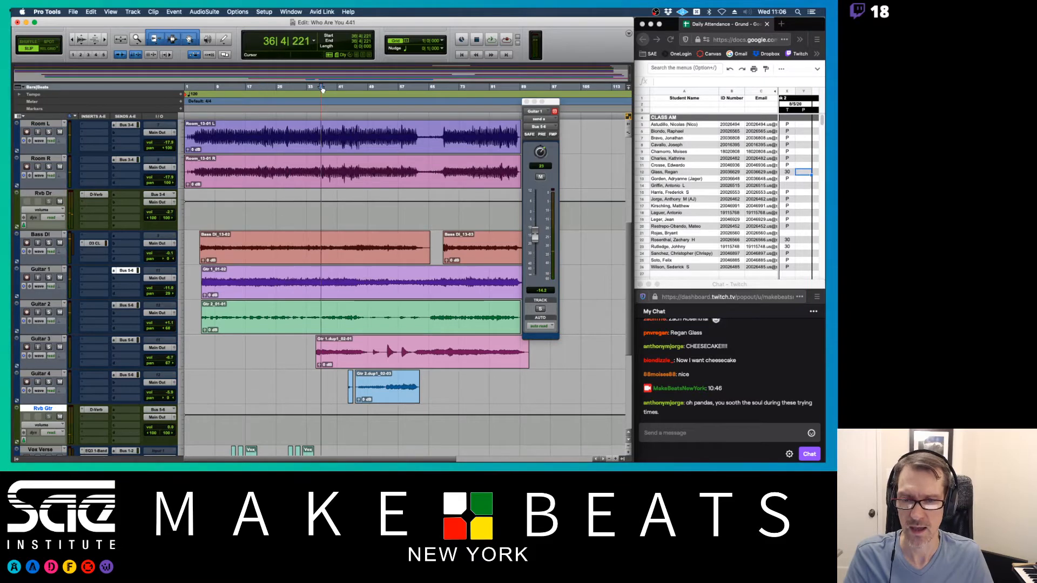
click(318, 88)
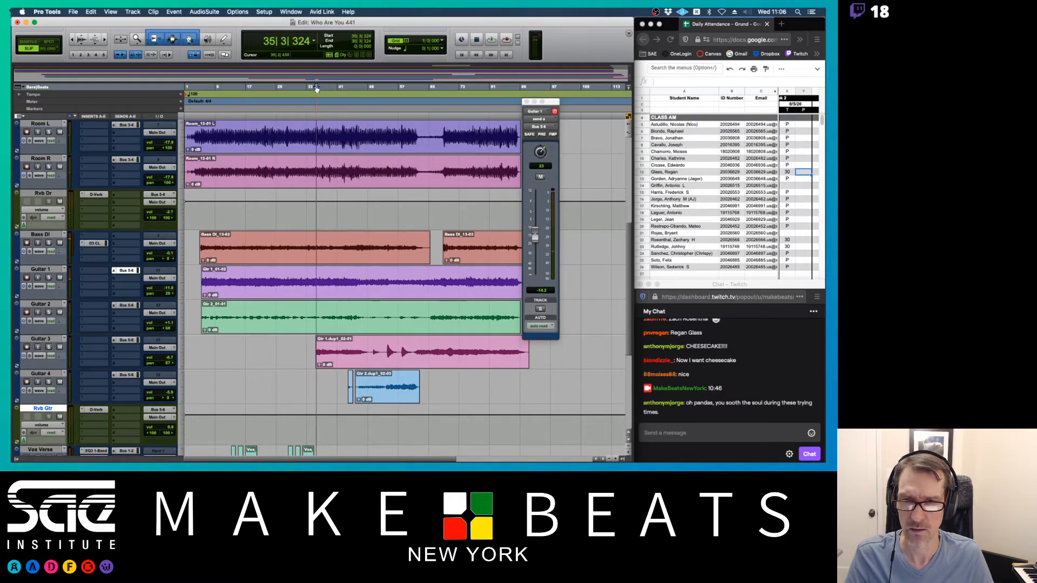
click(312, 88)
key(space)
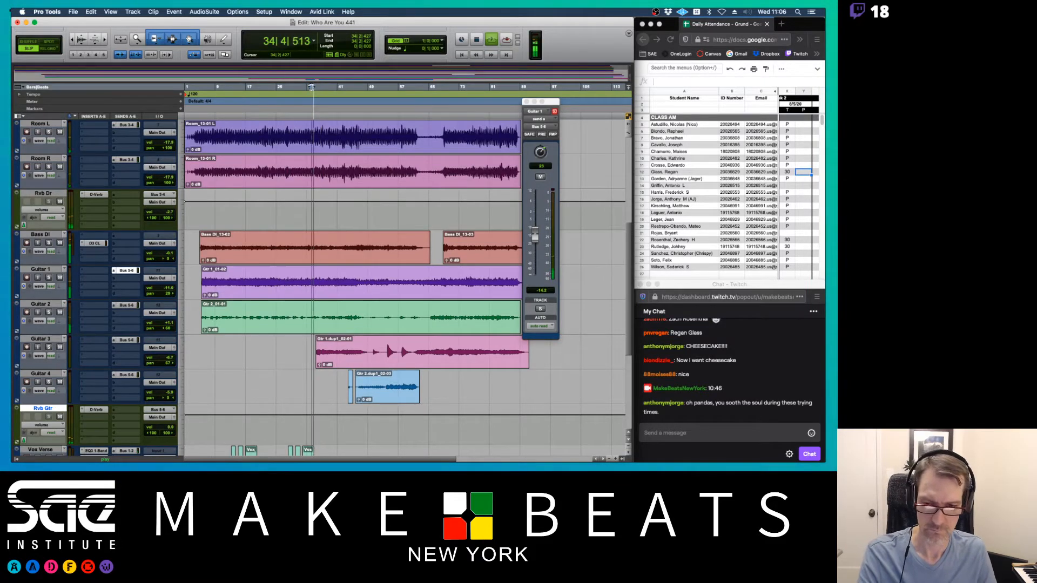
- Toggle between the Mix and Edit windows, restart playback, and finish in the Mix window
key(super+equal)
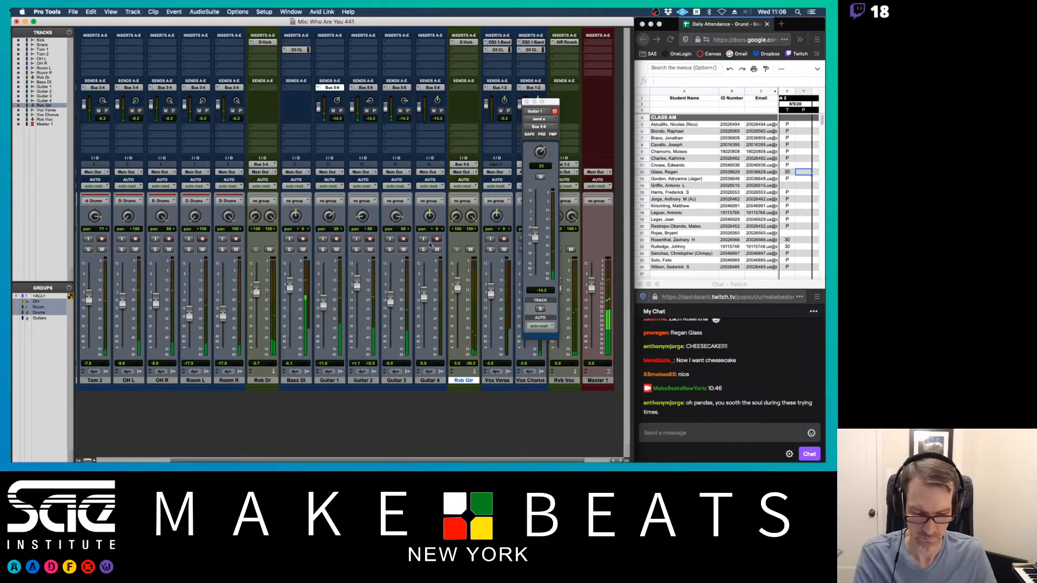
key(super+equal)
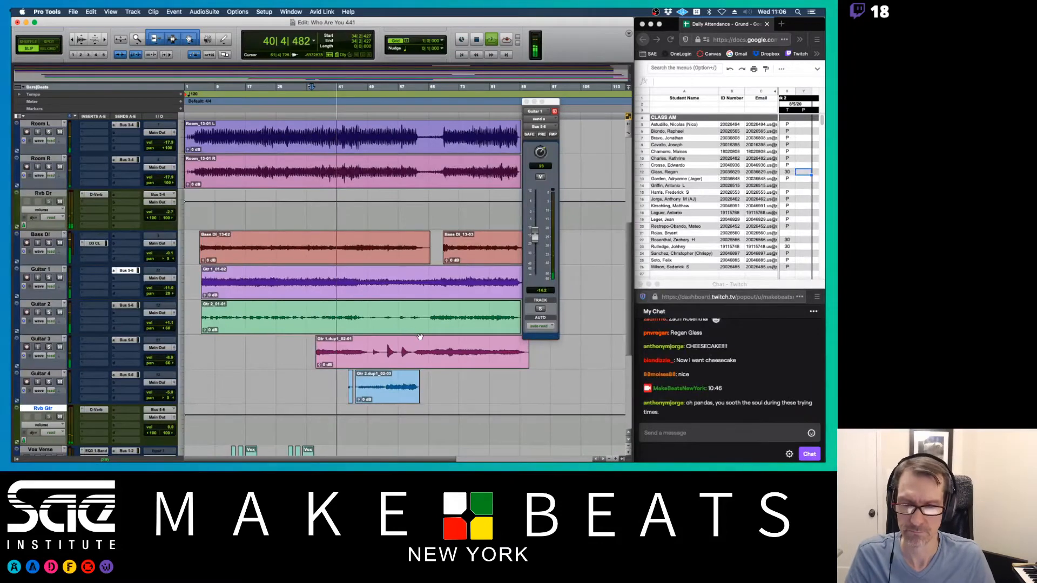
key(space)
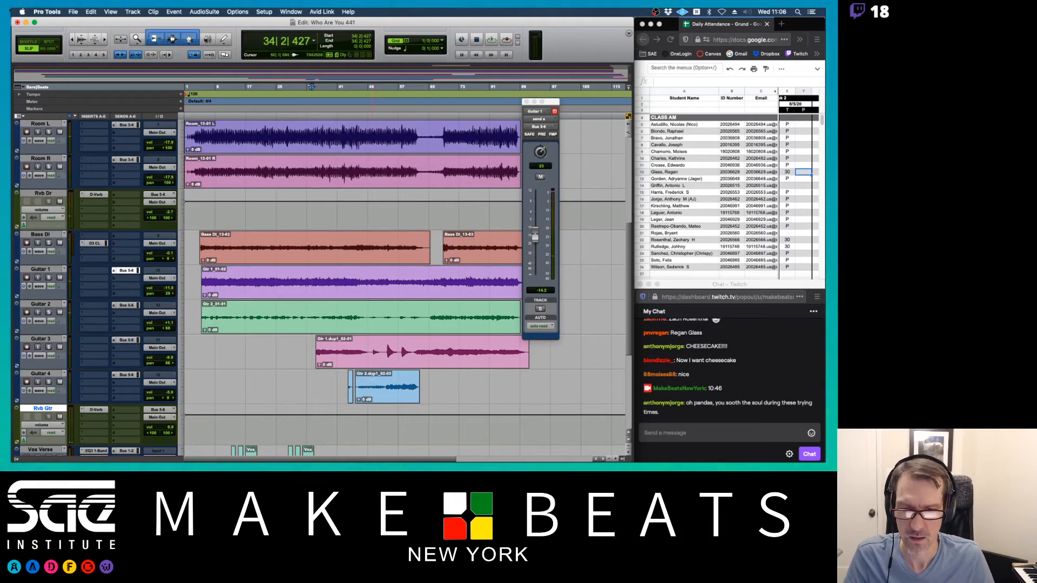
key(space)
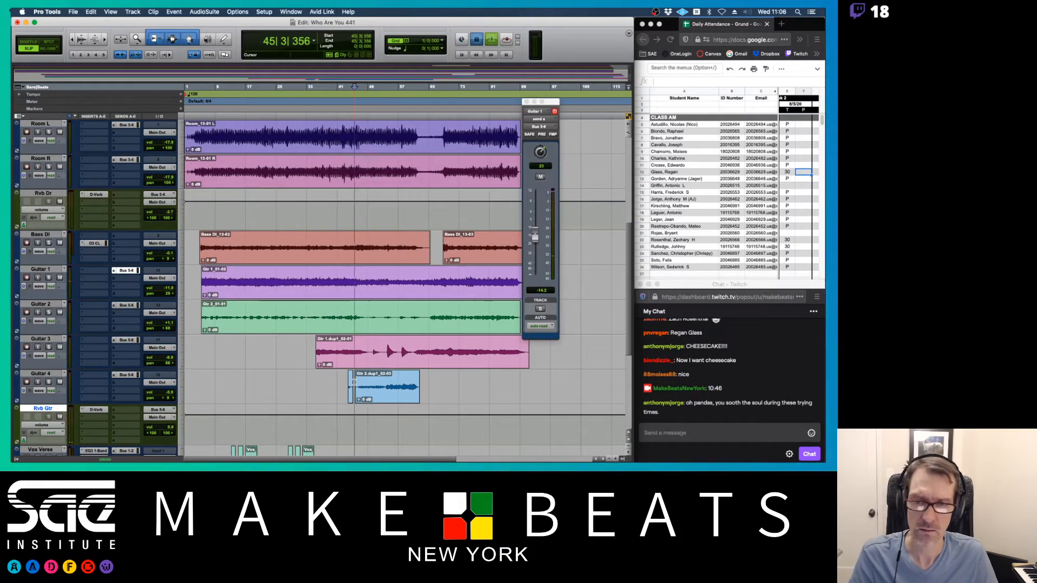
key(super+equal)
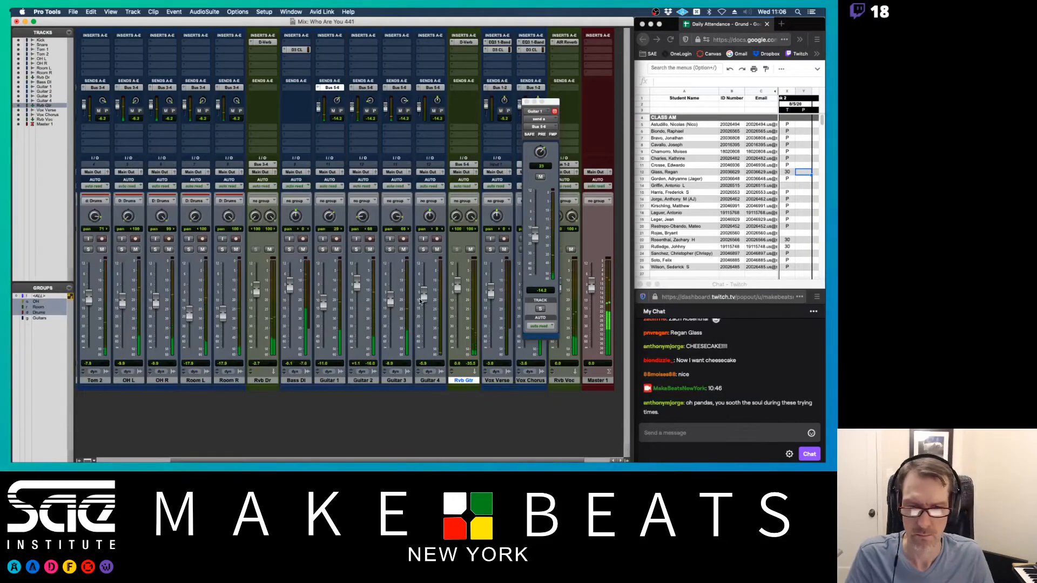
- Raise the Guitar 4 fader, set the Guitar 3 send to 0.0 dB, and close Guitar 1's send window
drag(424, 297, 425, 292)
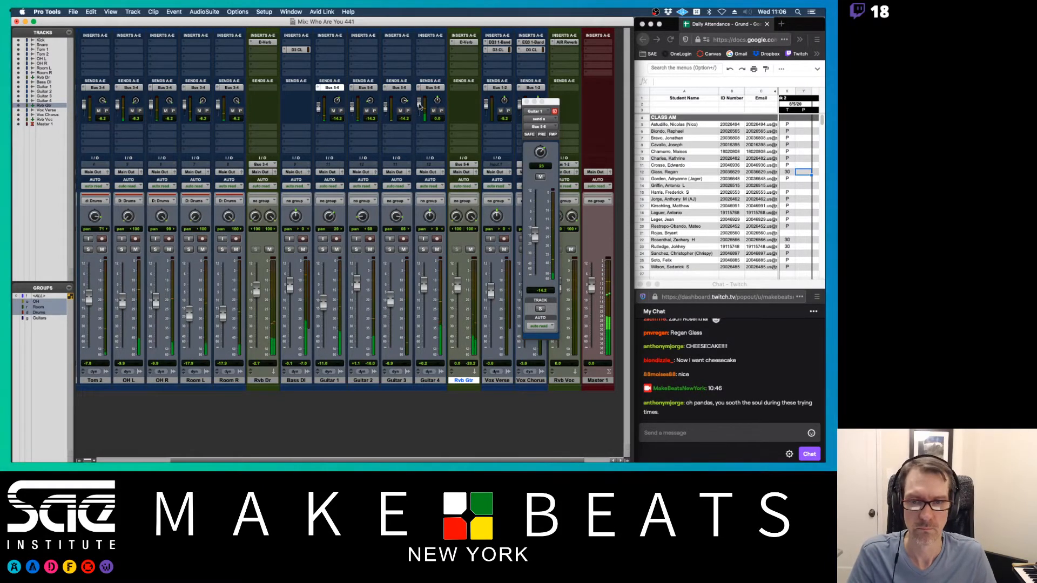
alt+click(386, 107)
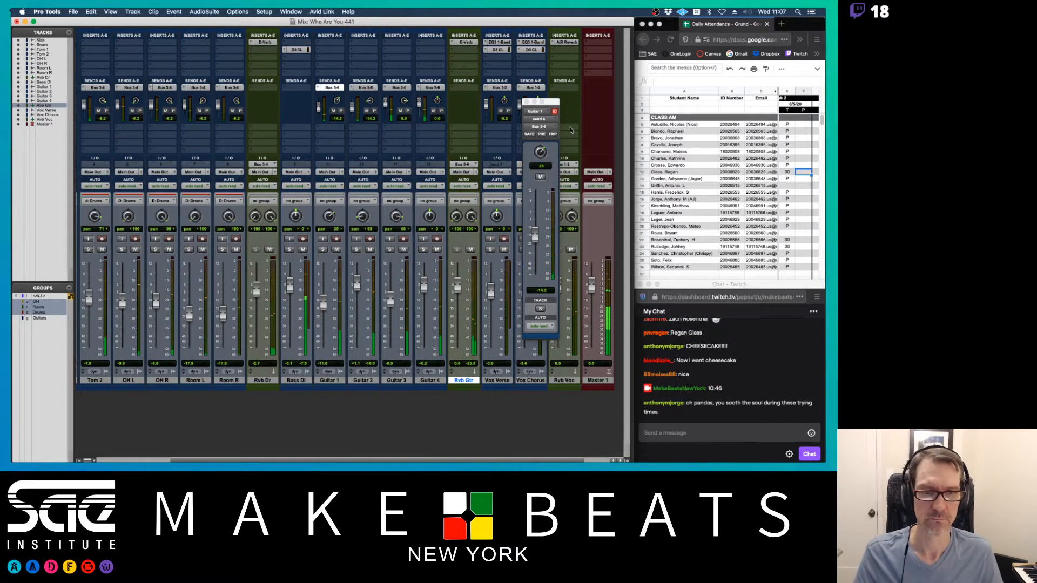
click(526, 102)
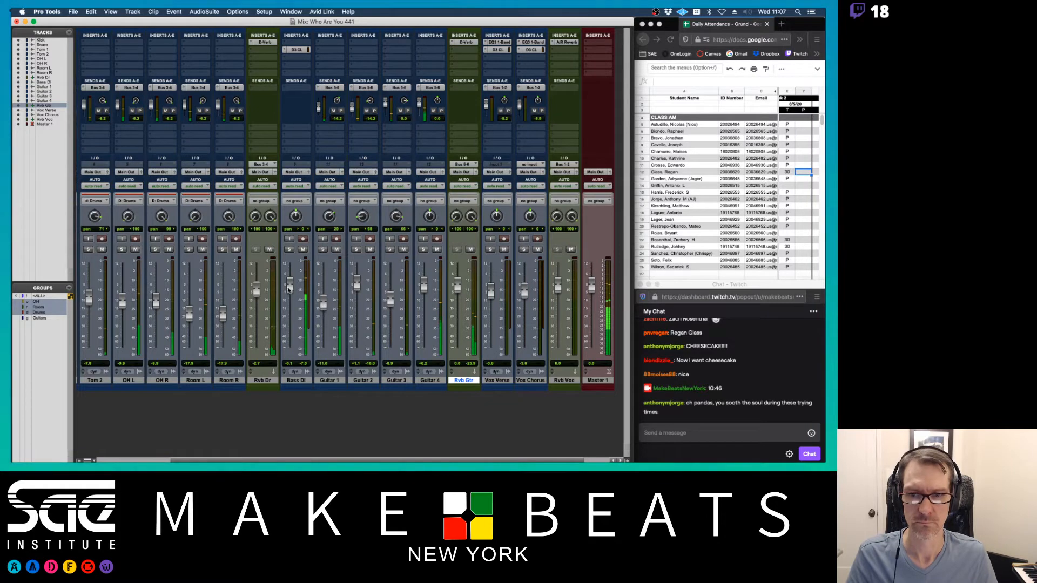
- Pull the Bass DI fader down to -5.4 dB
drag(288, 290, 290, 296)
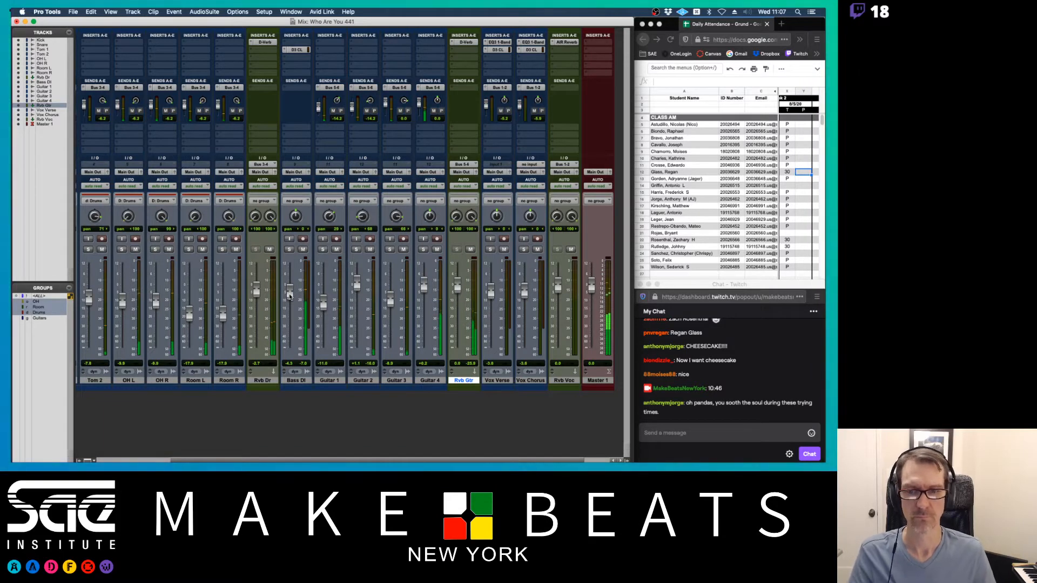
drag(289, 296, 289, 298)
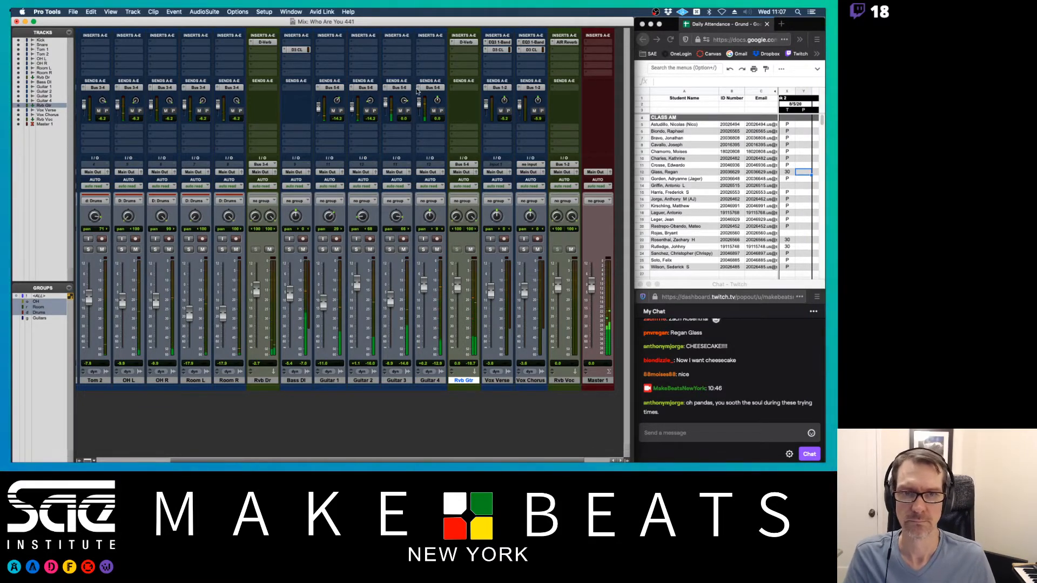
scroll(417, 91, right, 2)
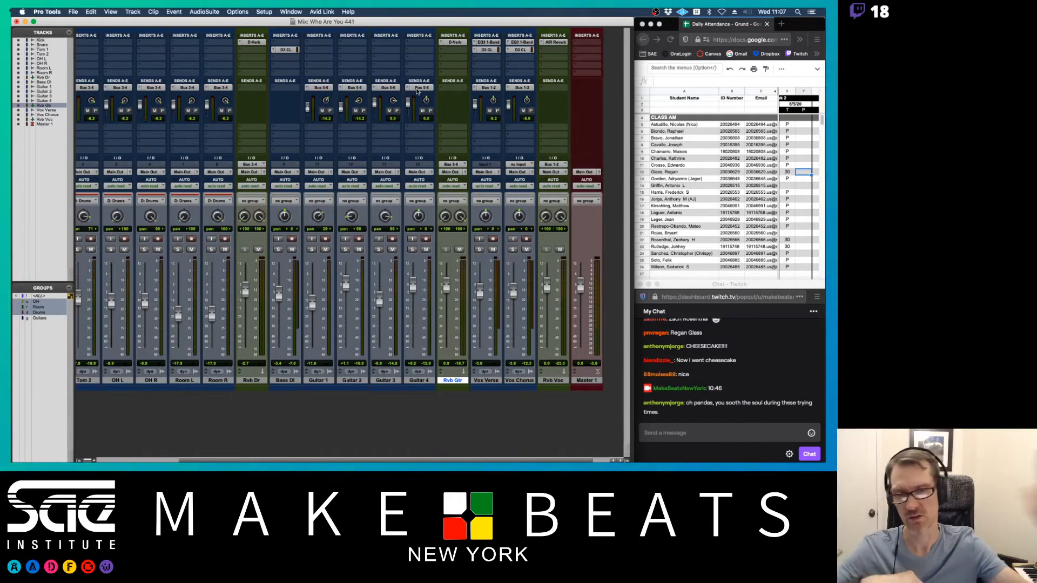
- Return to the Edit window and enlarge Guitar 3's track height in two steps to a large size
key(super+equal)
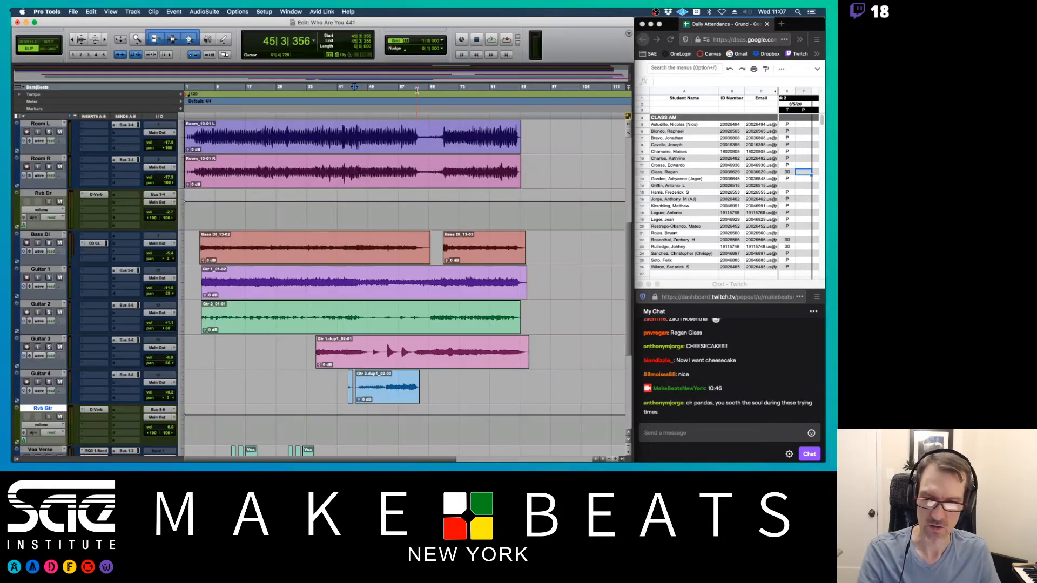
click(182, 351)
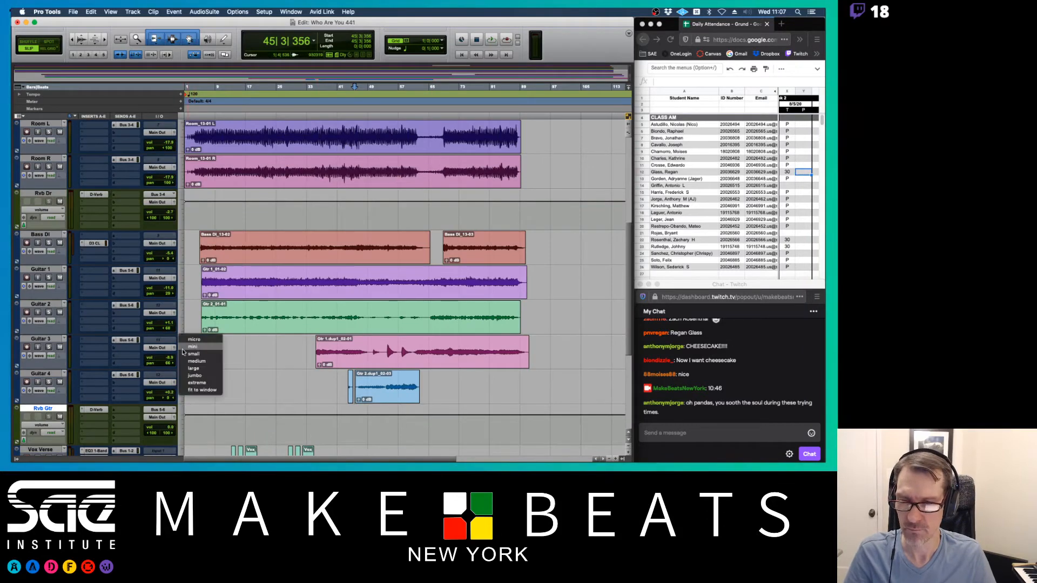
click(200, 367)
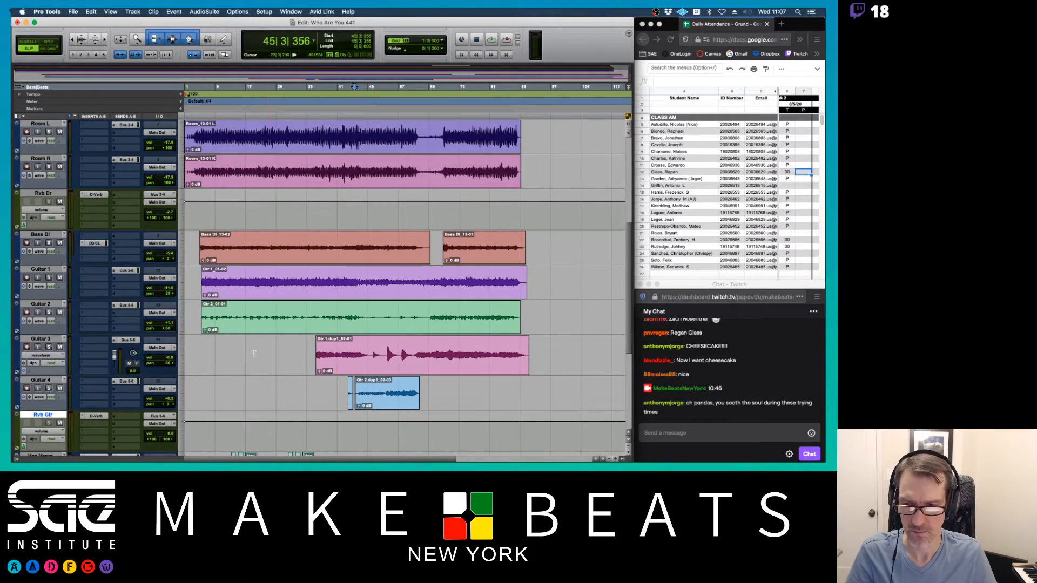
click(186, 355)
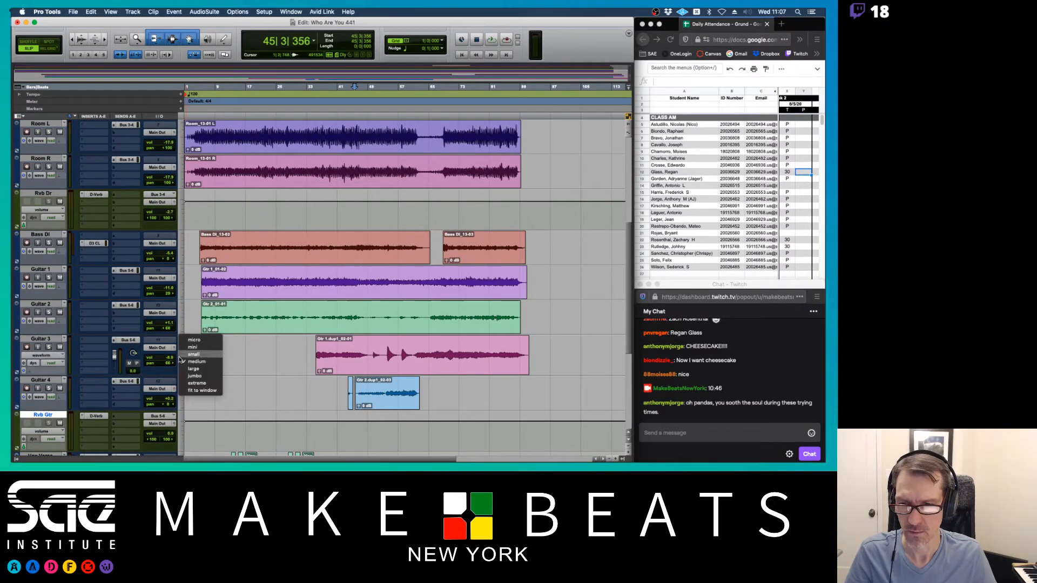
click(200, 376)
scroll(354, 374, down, 2)
drag(371, 368, 414, 359)
- Zoom to the selected chord stabs, solo Guitar 3, and play then stop the passage
key(t)
key(t)
key(t)
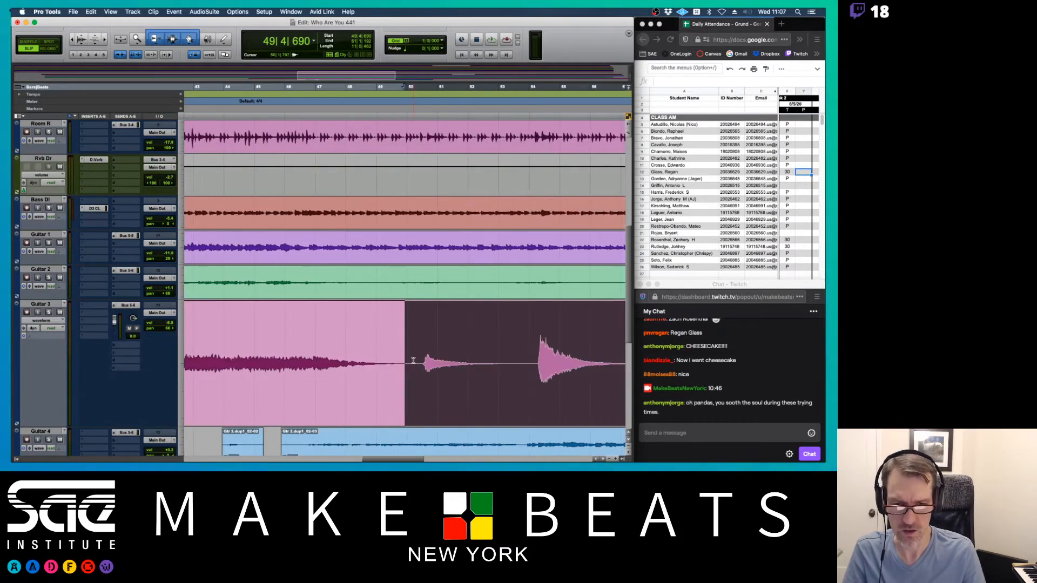
scroll(504, 338, right, 5)
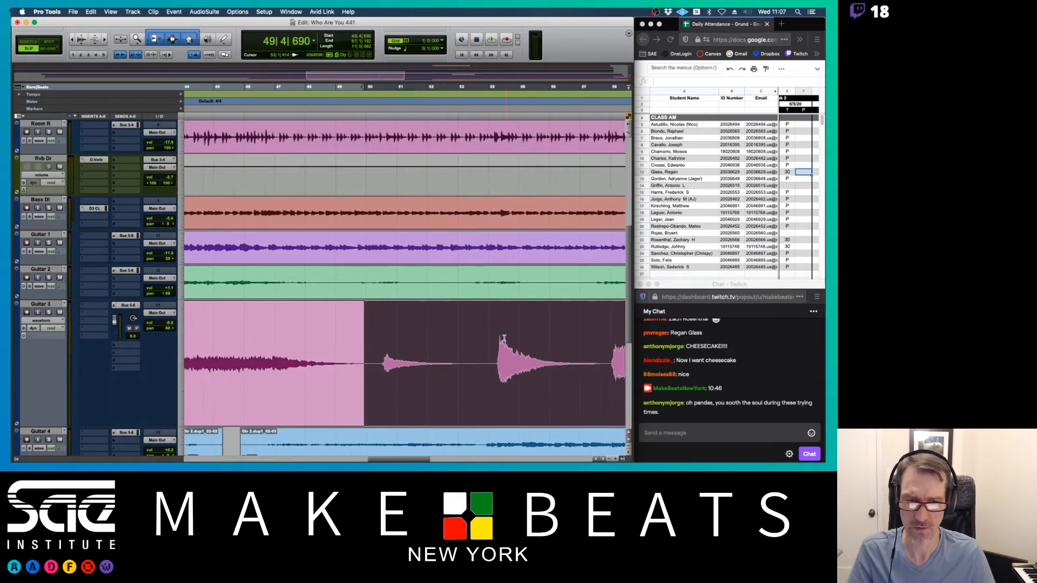
click(48, 313)
key(space)
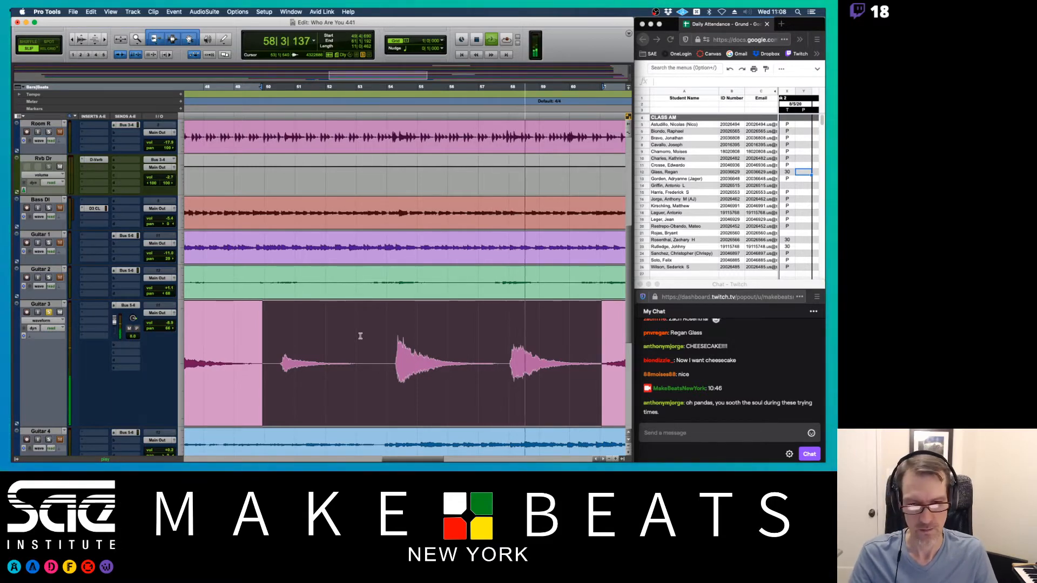
key(space)
scroll(364, 340, right, 10)
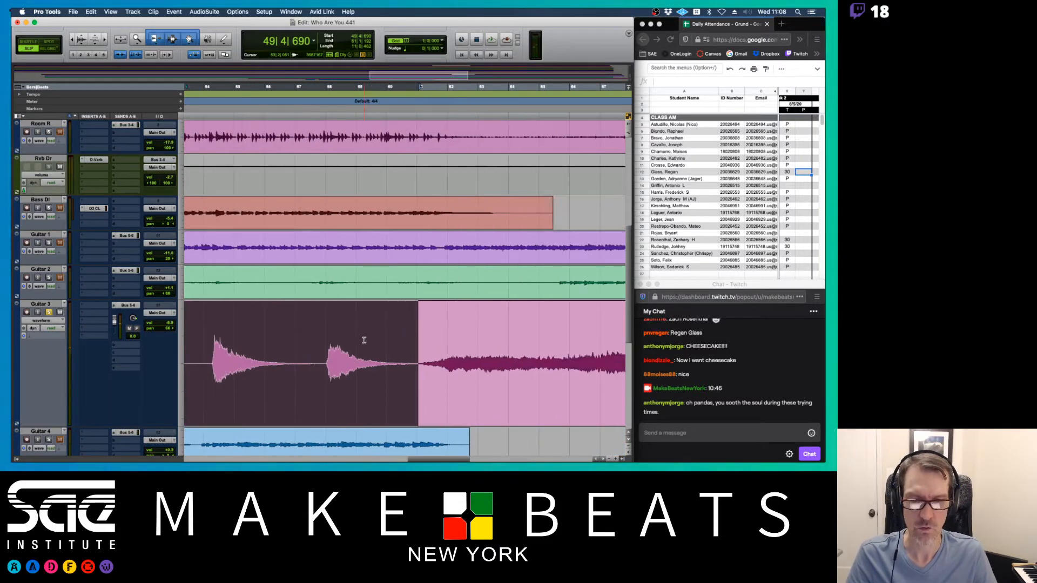
scroll(364, 339, left, 10)
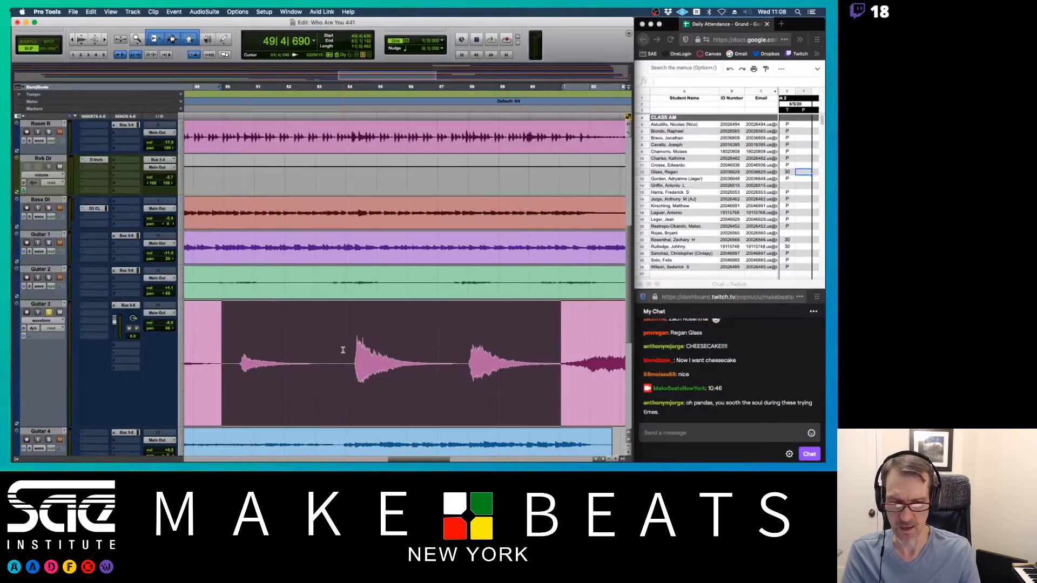
- Zoom out to the whole song and audition Guitar 3 from around bars 62 and 40
key(r)
key(r)
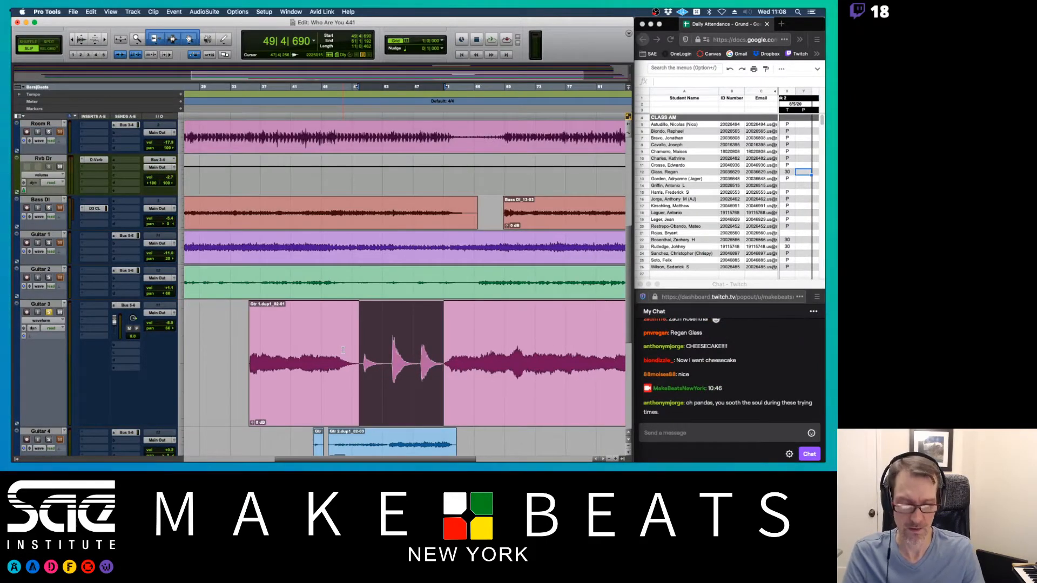
key(r)
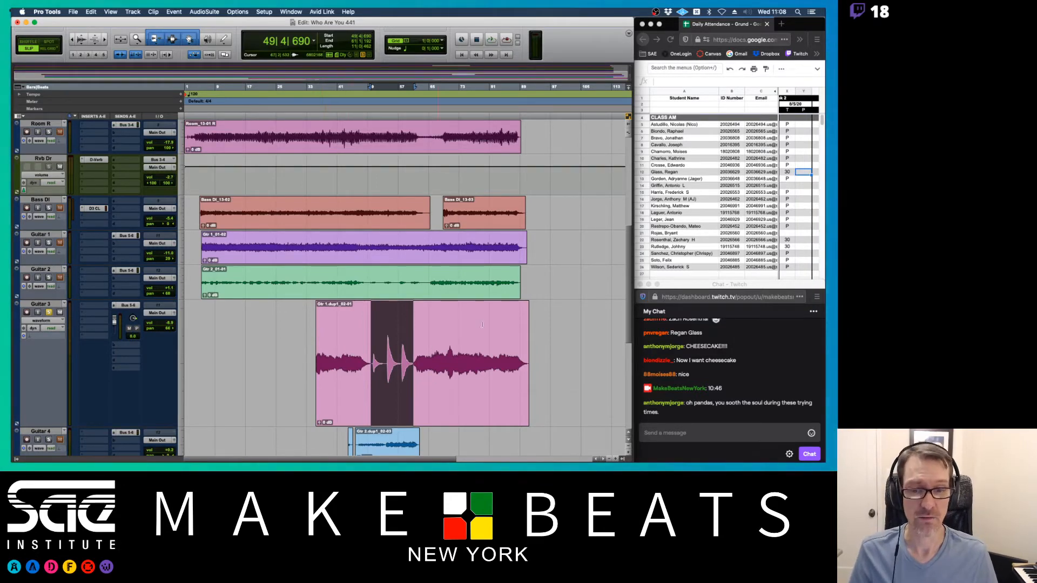
click(419, 348)
key(space)
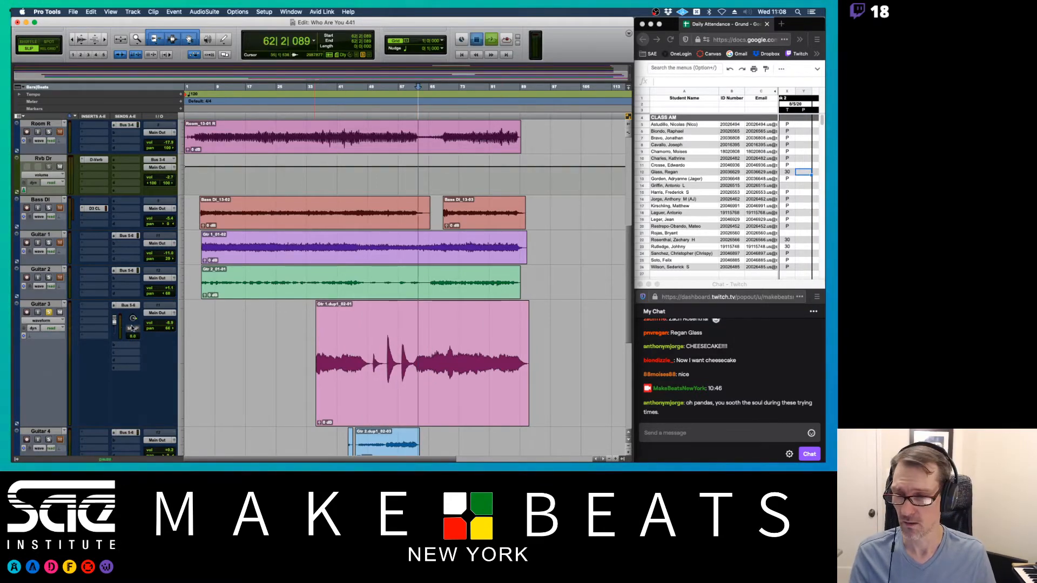
key(space)
click(334, 342)
key(space)
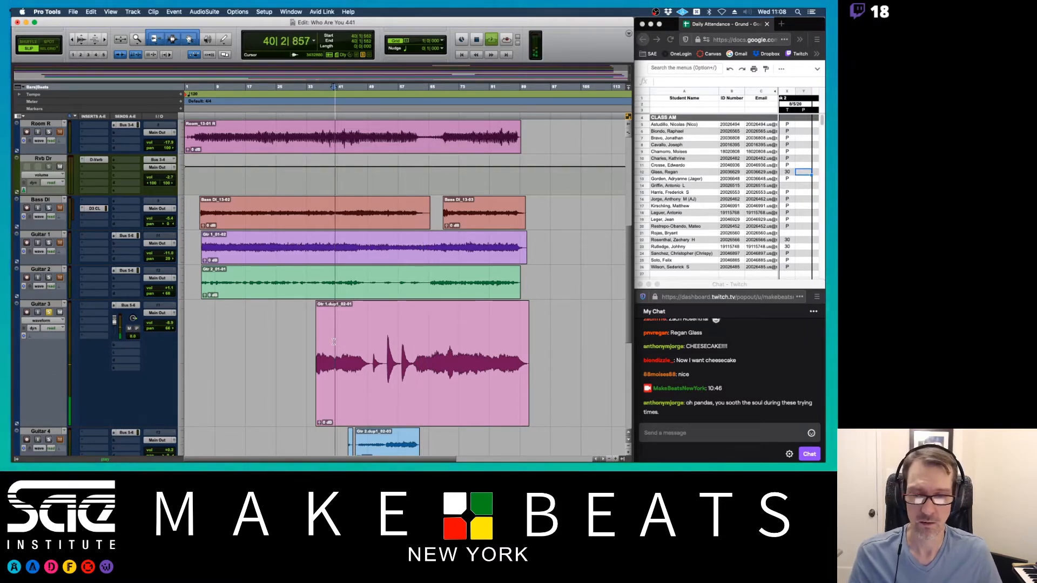
key(space)
- Audition bars 64–75, then select the chord-stab section and split the clip at its edges
click(450, 340)
key(space)
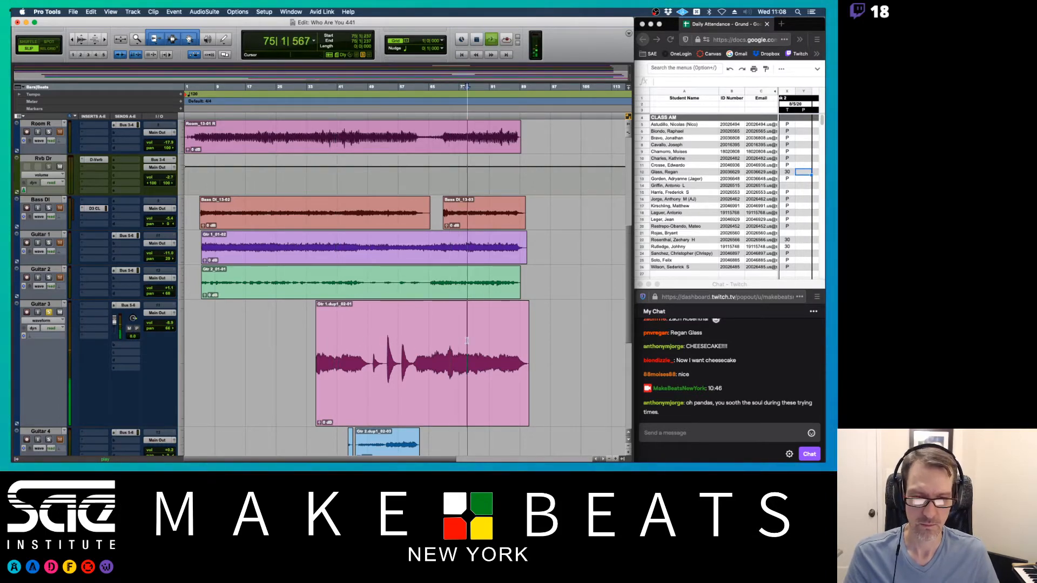
click(468, 341)
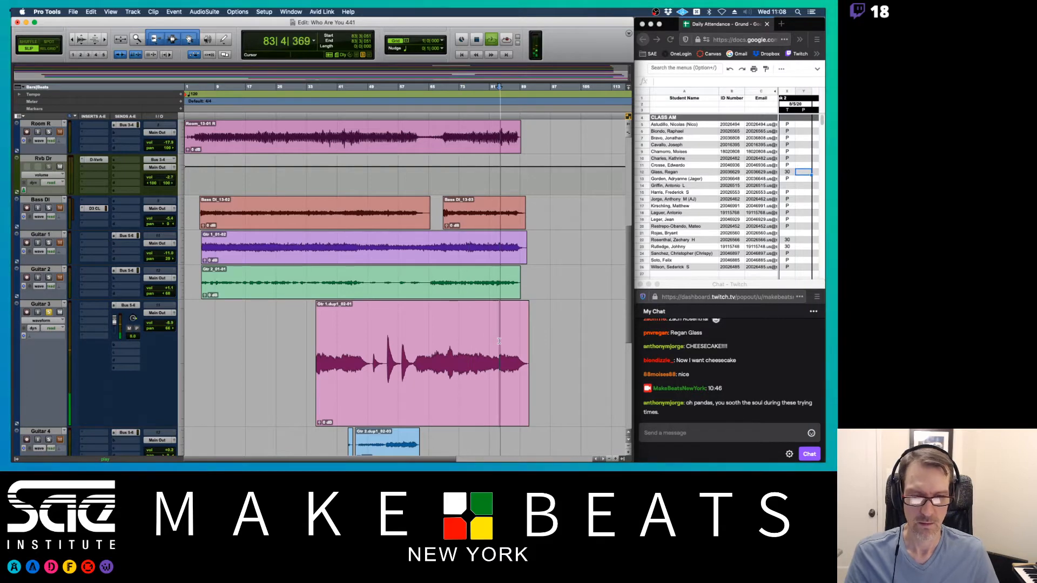
click(425, 343)
key(t)
key(t)
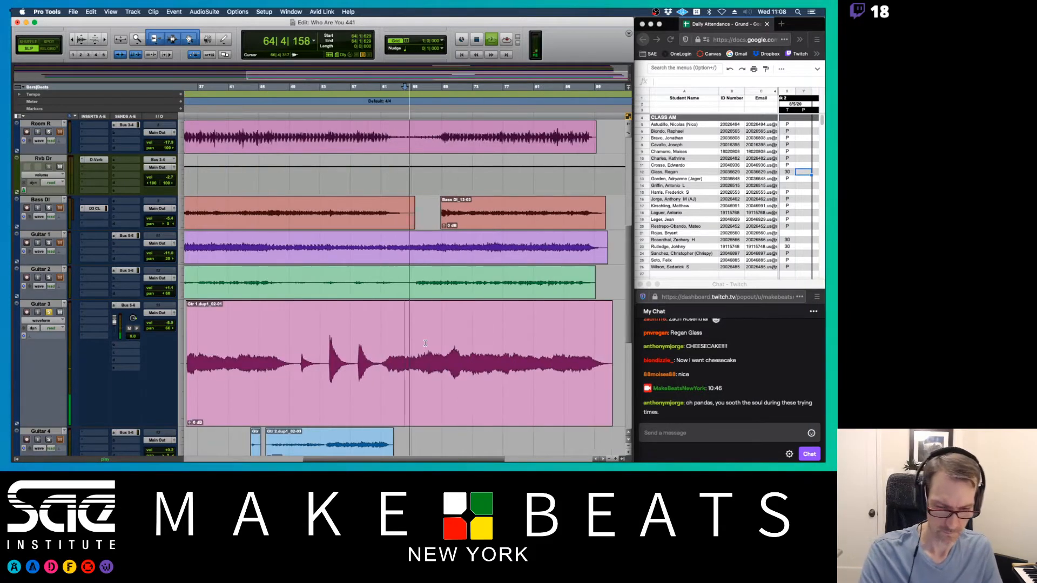
key(space)
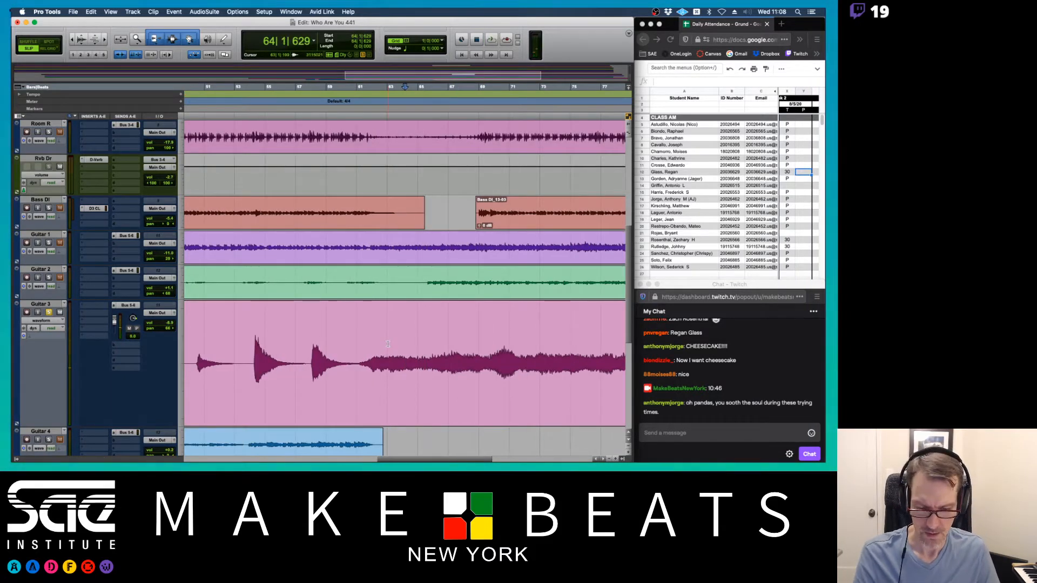
key(r)
key(r)
drag(350, 350, 393, 348)
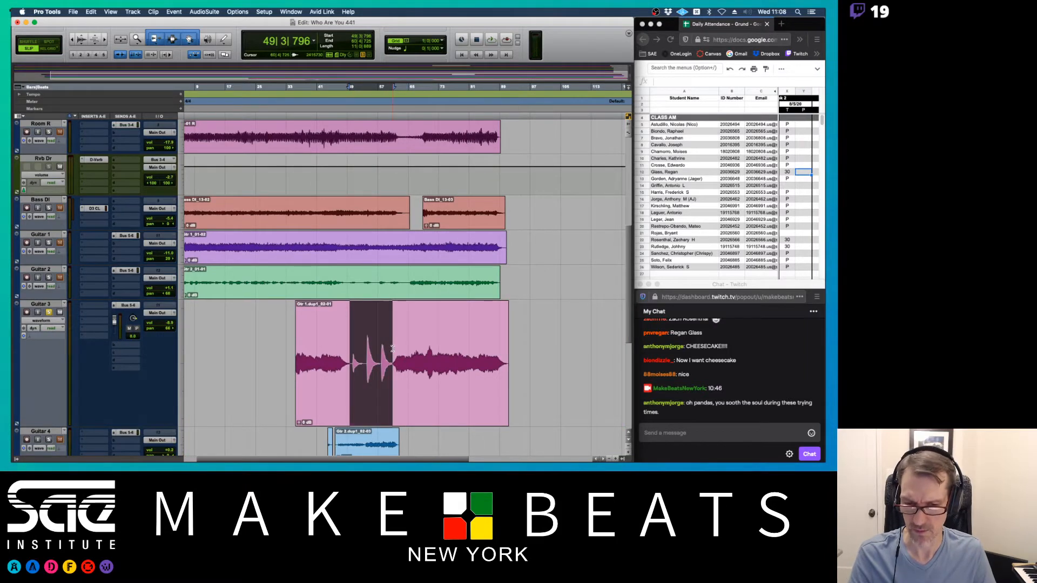
key(b)
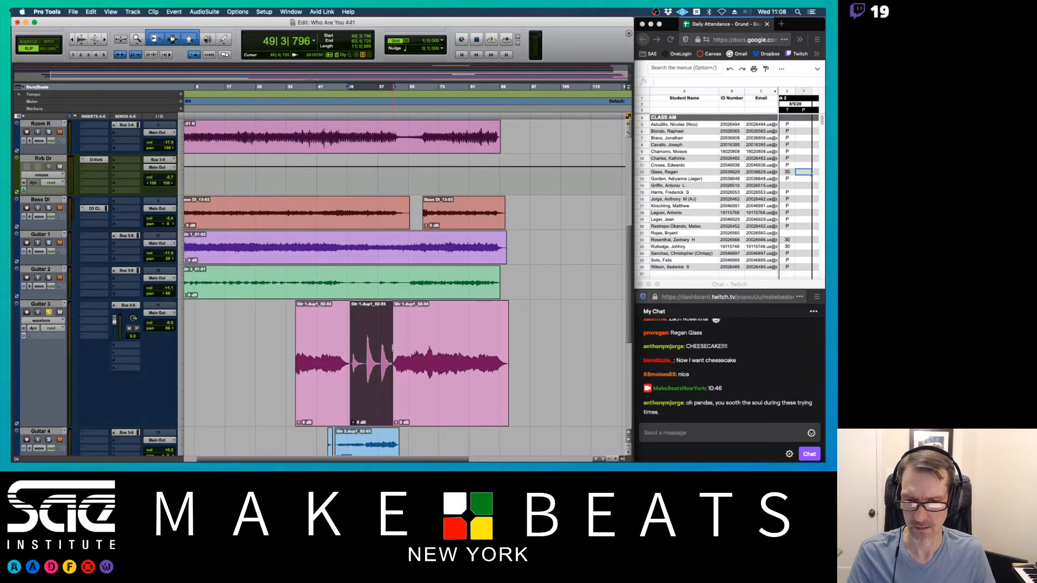
- Duplicate the Guitar 3 track to create Guitar 3.dup1
right_click(58, 306)
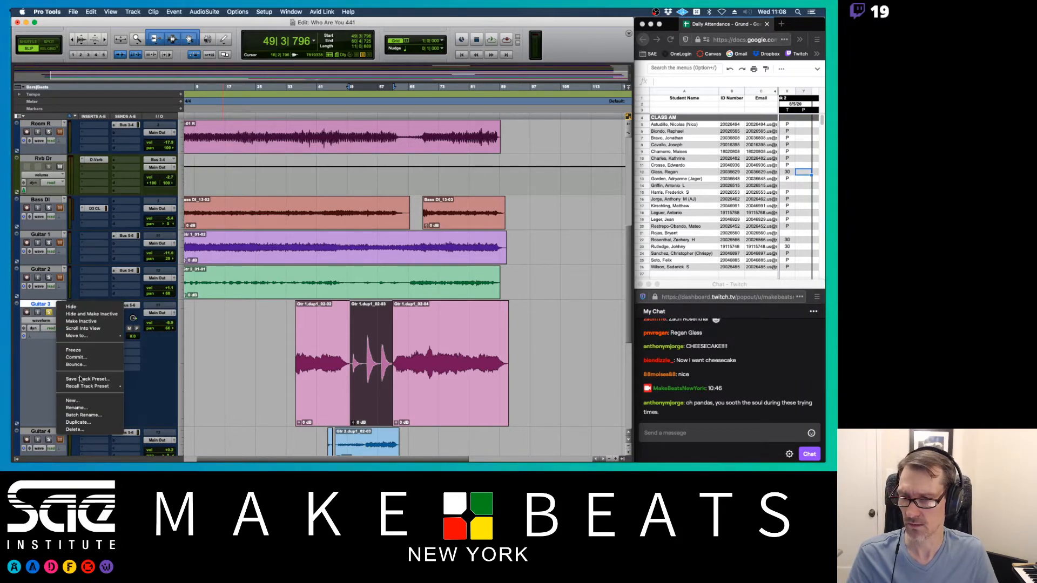
click(79, 422)
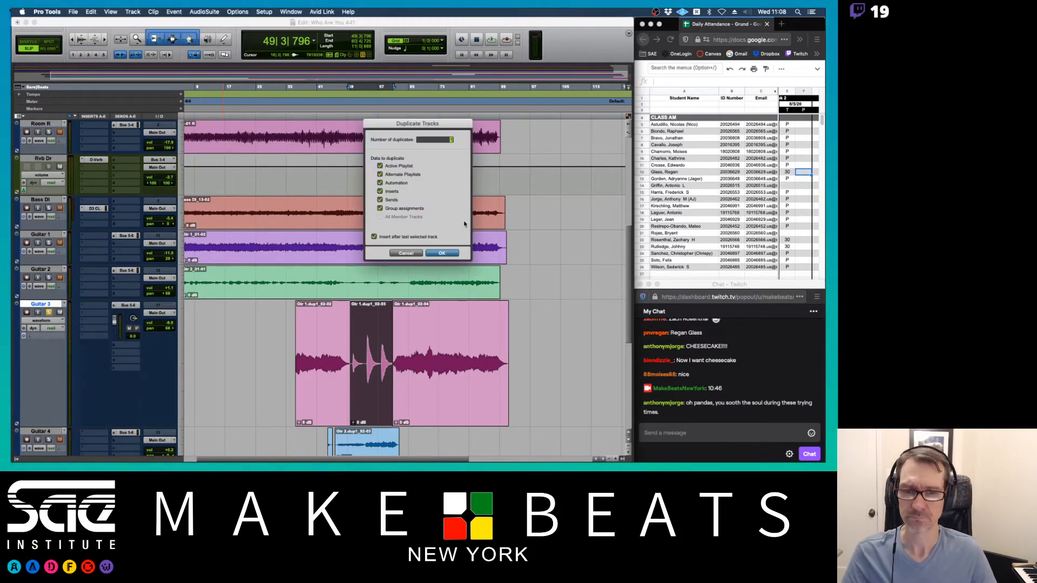
click(441, 253)
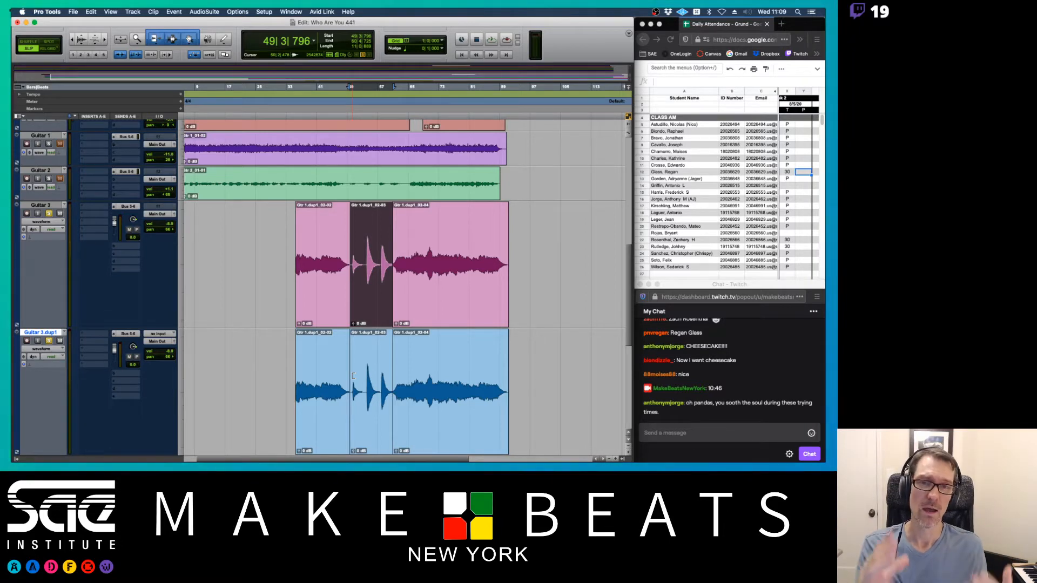
- Delete the chord-stab clip from Guitar 3 and the first clip from Guitar 3.dup1
key(Delete)
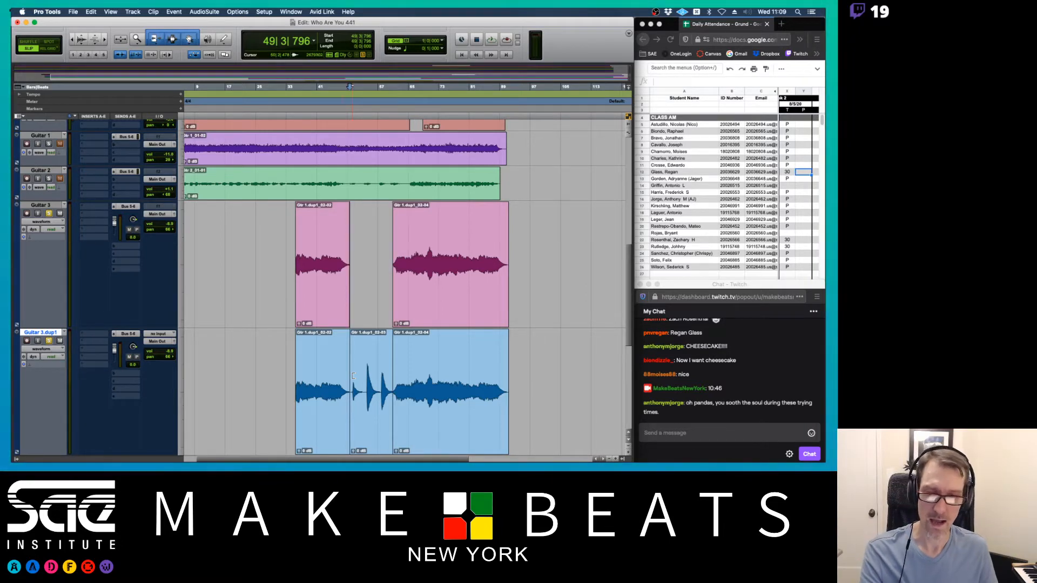
click(326, 416)
key(Delete)
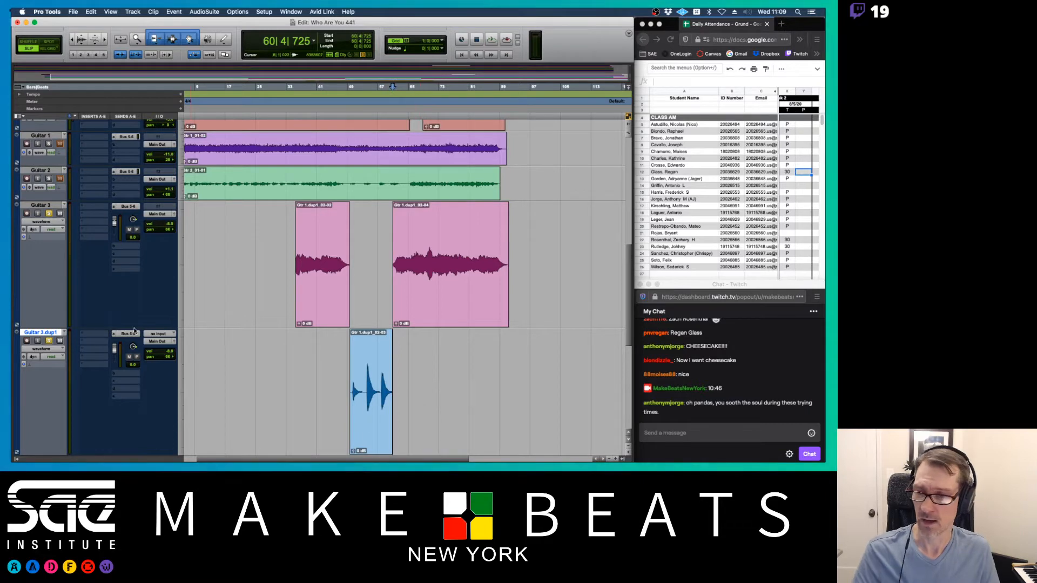
- Rename the duplicated track from Guitar 3.dup1 to 'Guitar 3 Chords'
double_click(41, 332)
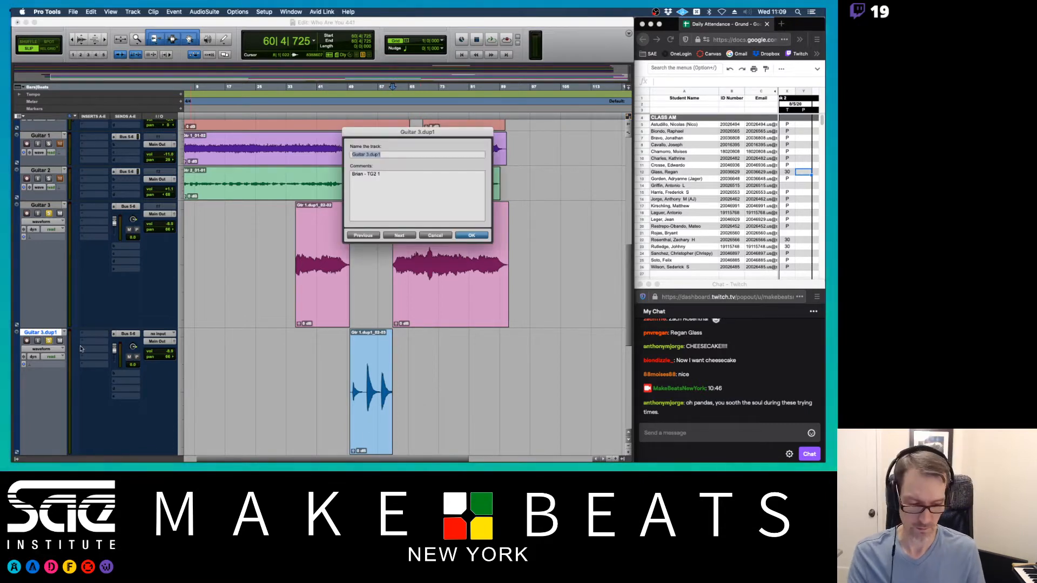
key(Right)
key(BackSpace)
key(BackSpace)
key(BackSpace)
key(BackSpace)
key(BackSpace)
text(C)
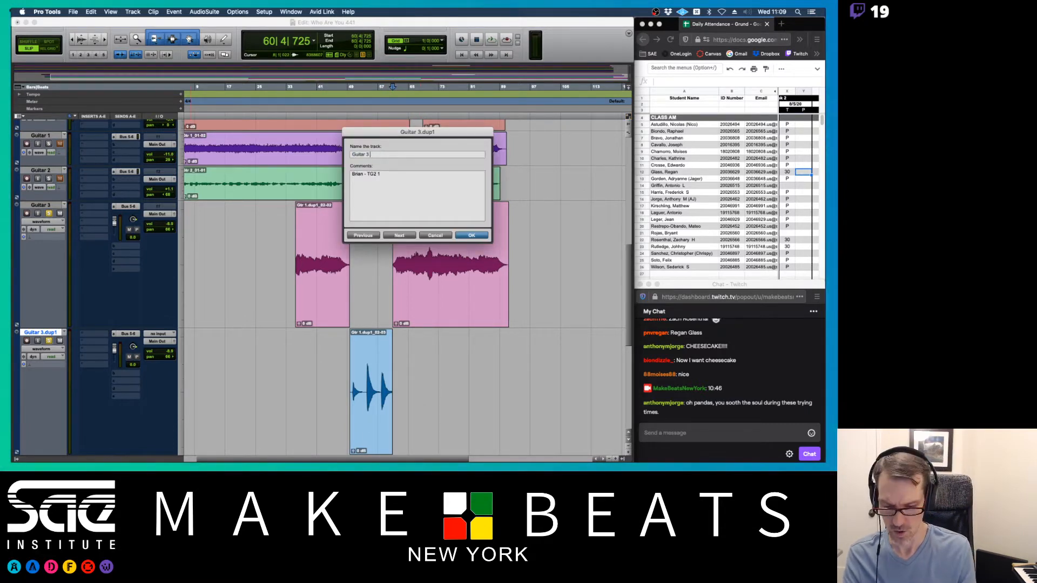
text(hords)
key(Return)
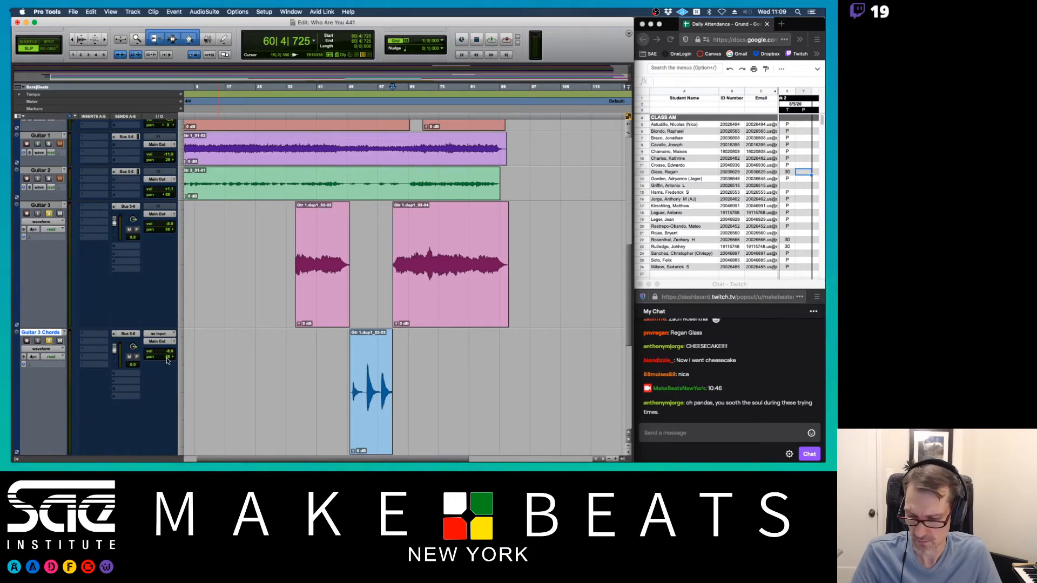
- Centre the Guitar 3 Chords pan and zoom in on the chord clip
alt+click(134, 347)
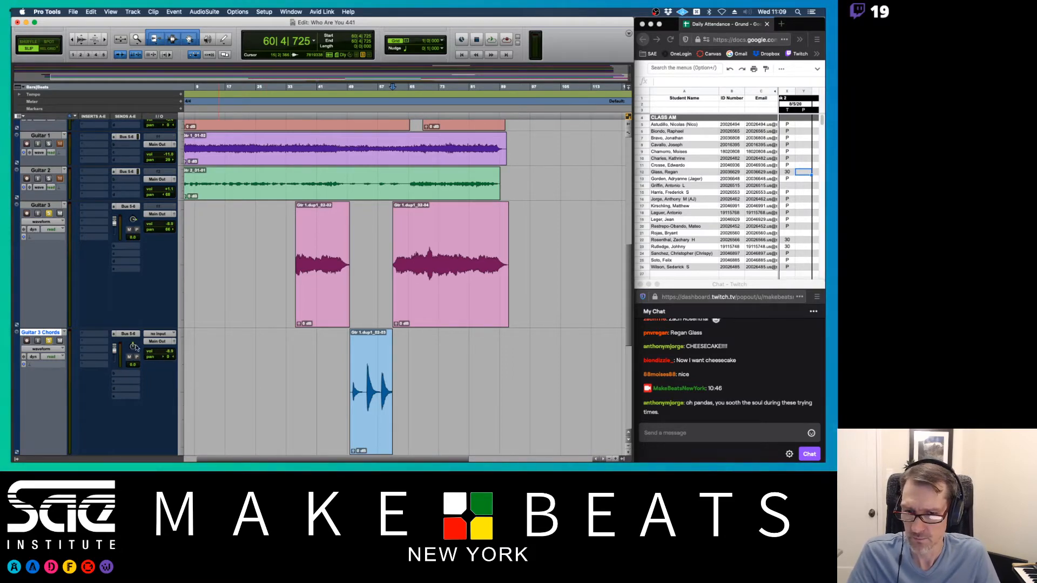
click(365, 389)
key(super+bracketright)
key(super+bracketright)
key(super+bracketright)
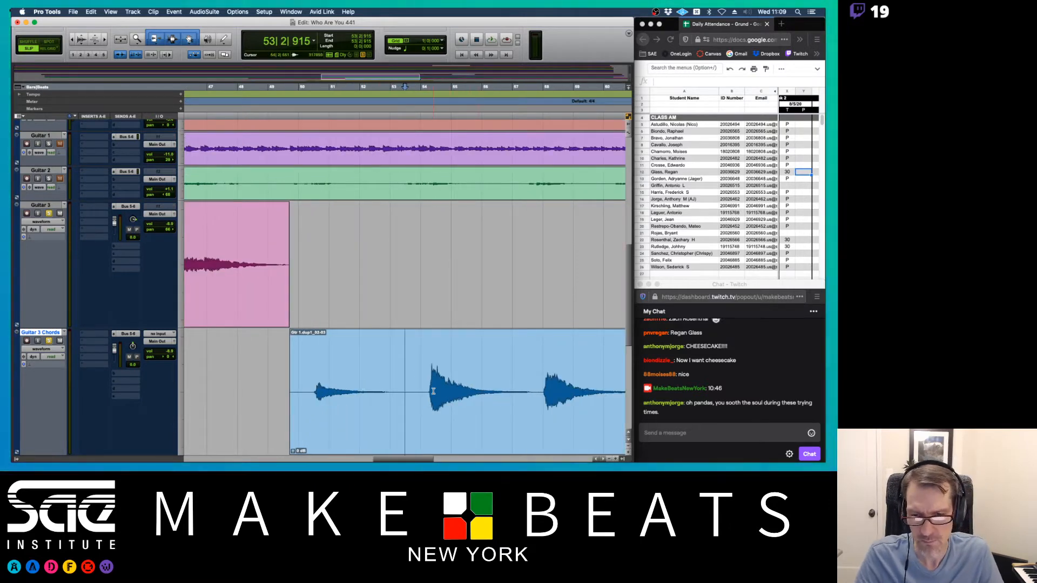
- Split the chord clip before the second stab and raise the first stab's clip gain to +6.9 dB
scroll(433, 391, right, 4)
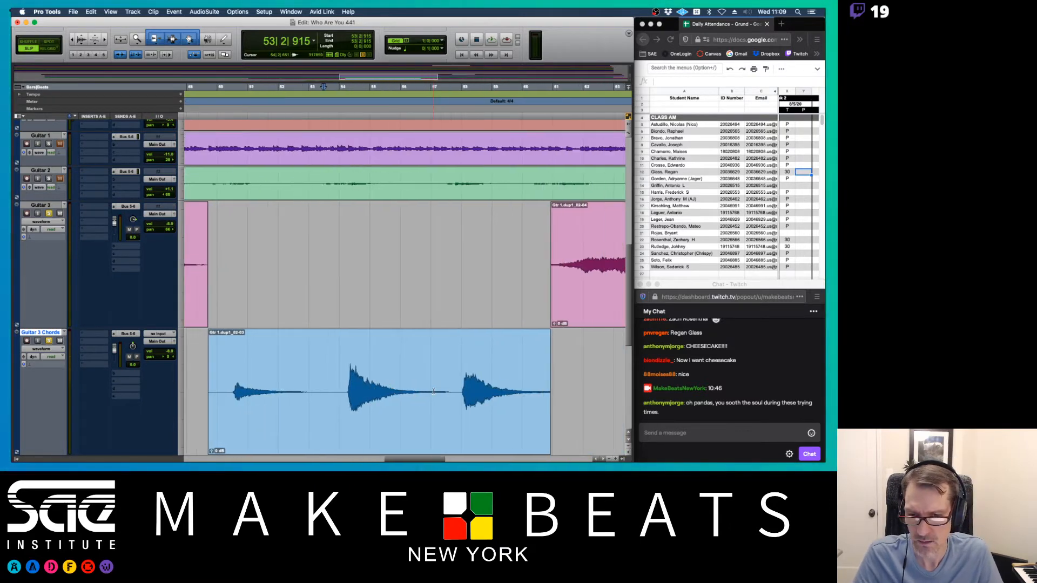
click(342, 393)
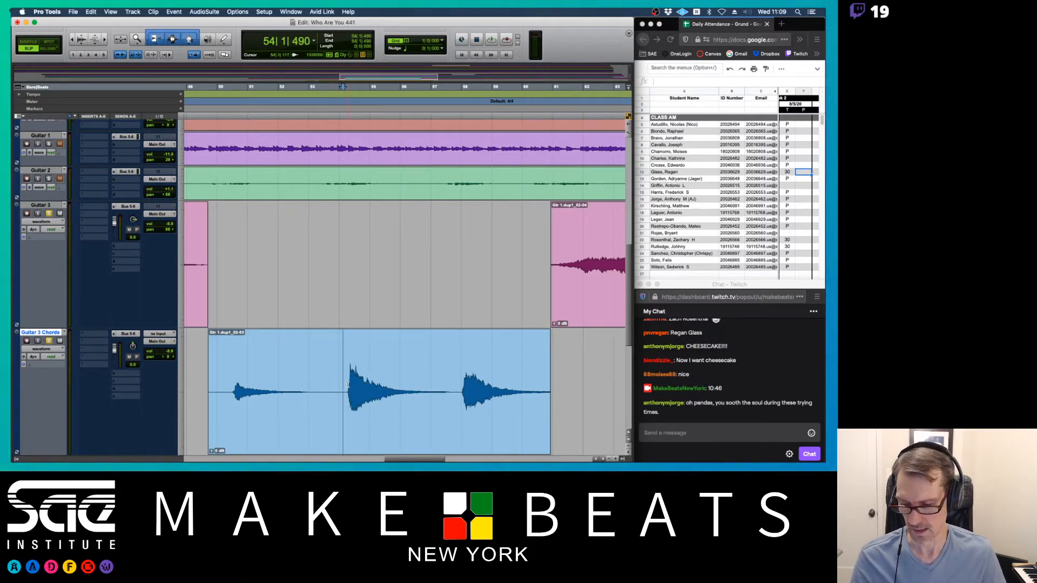
key(b)
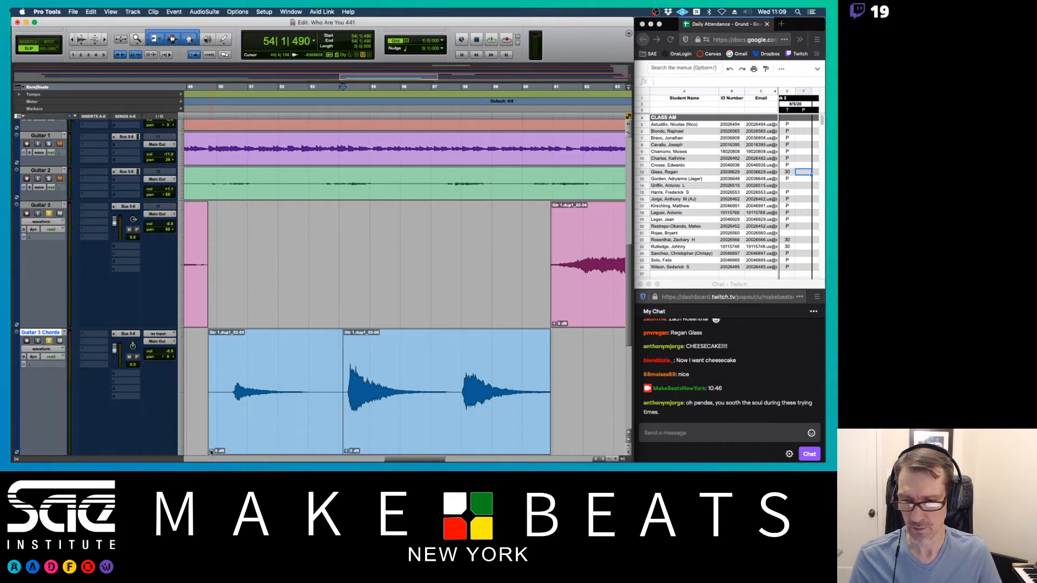
scroll(285, 416, down, 6)
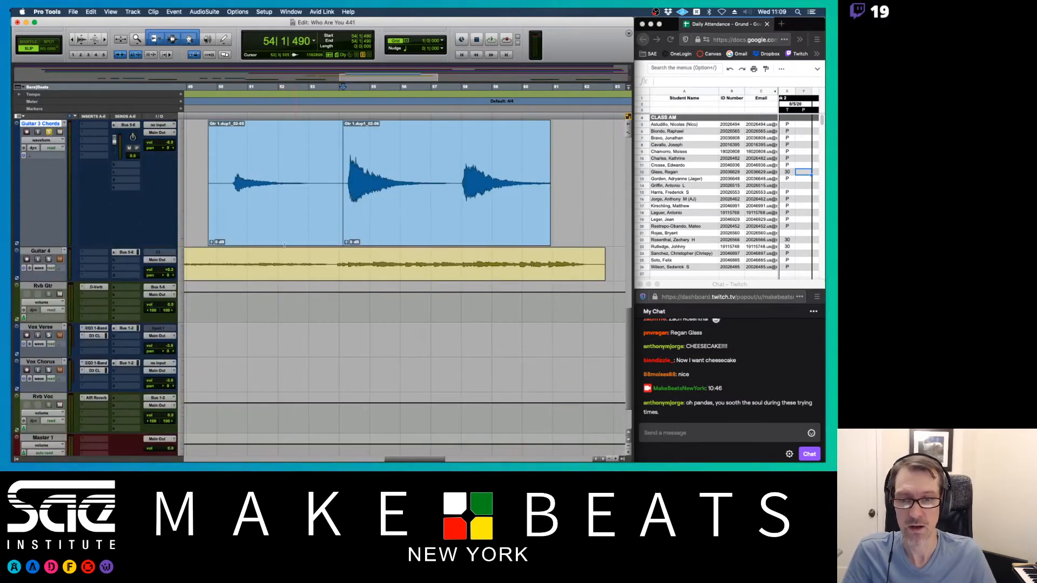
scroll(265, 224, up, 4)
scroll(337, 191, down, 4)
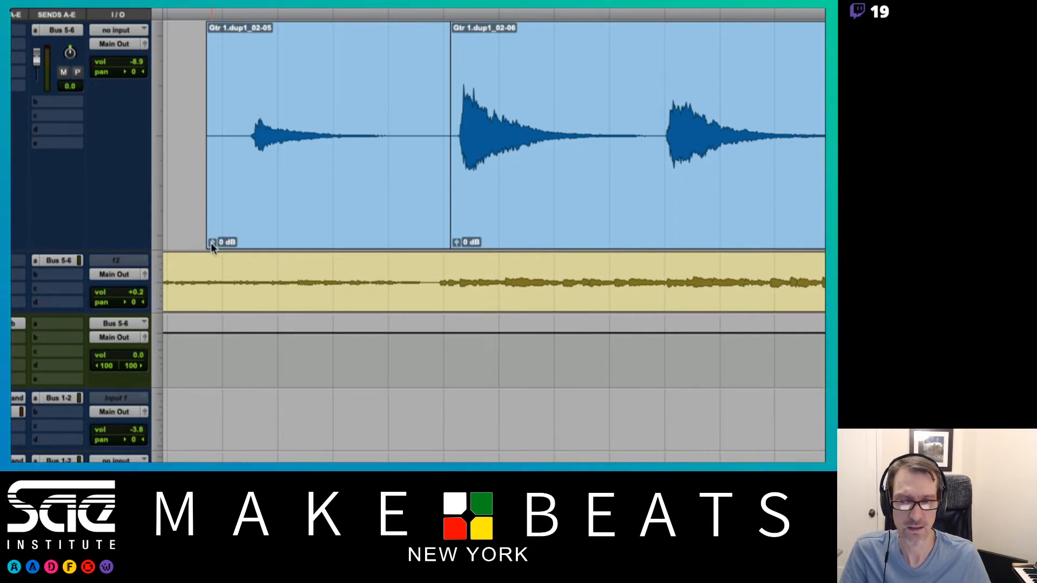
click(212, 242)
drag(211, 242, 210, 242)
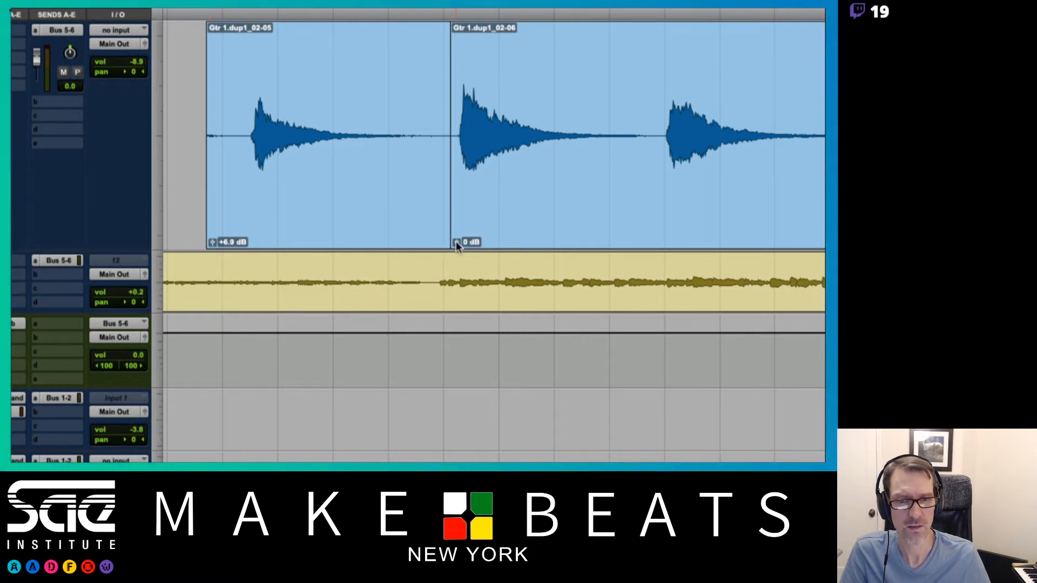
- Set the second stab to -0.9 dB, split off the third stab, and set it to +0.1 dB
drag(456, 244, 454, 242)
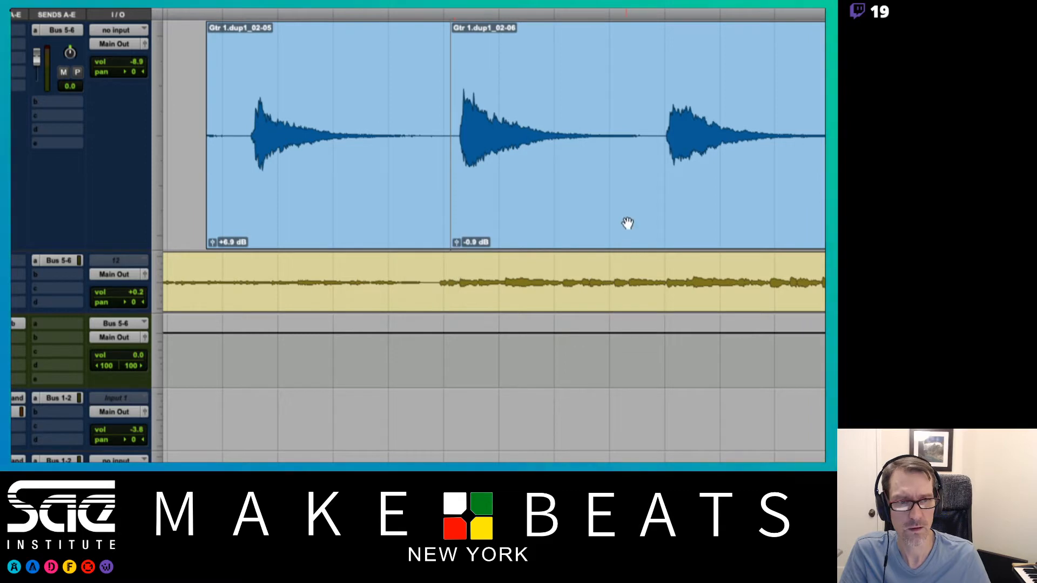
click(664, 127)
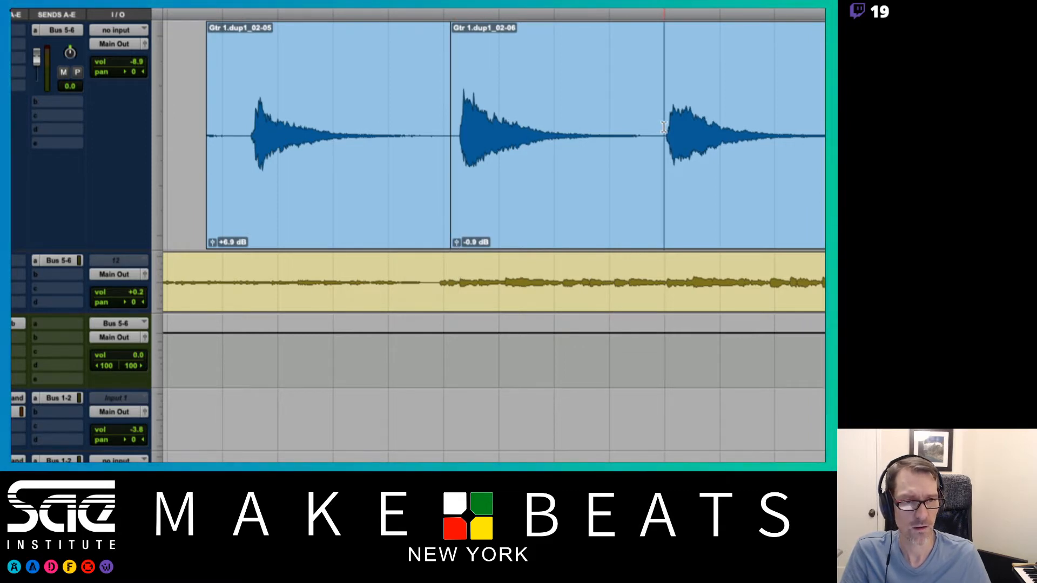
key(b)
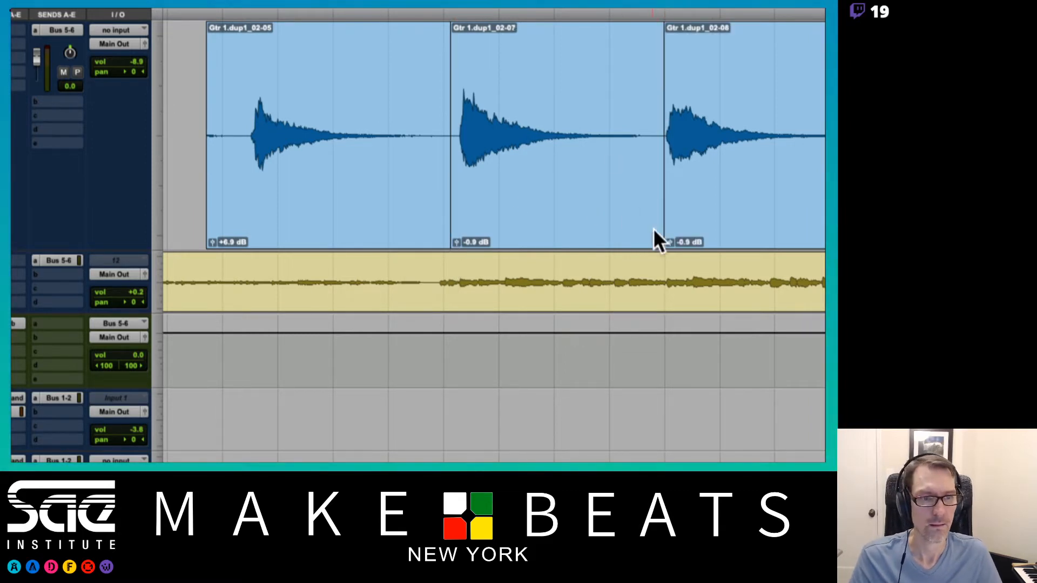
drag(670, 240, 670, 243)
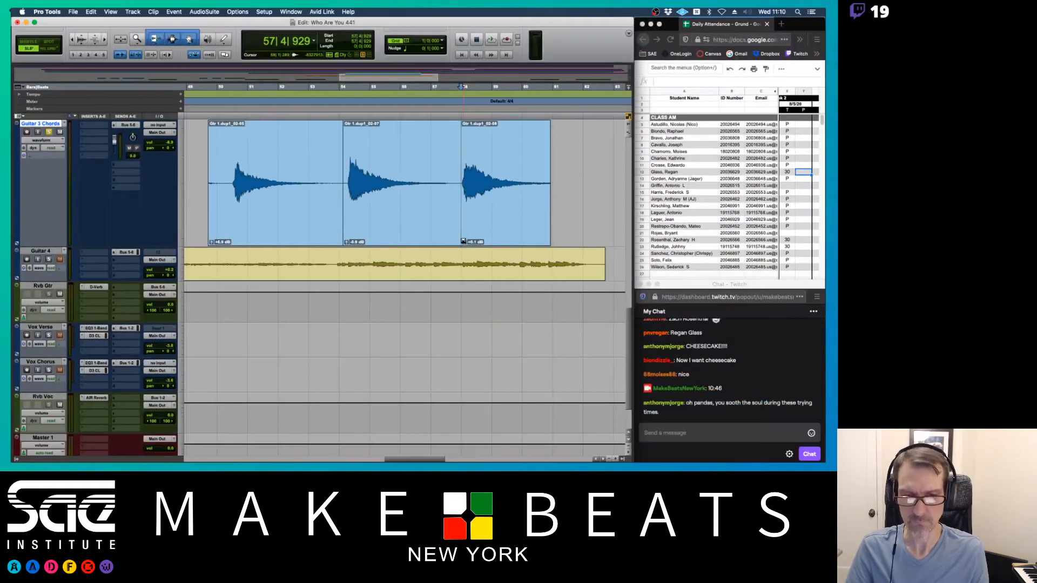
- Trim the first and second stab clips' starts toward their attacks while auditioning playback
drag(209, 184, 228, 188)
click(223, 172)
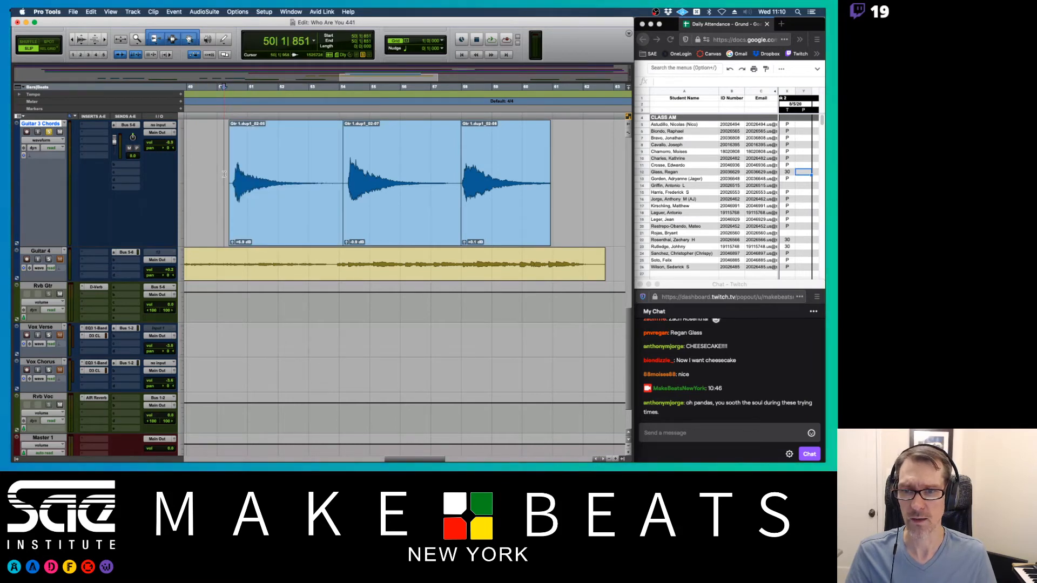
key(space)
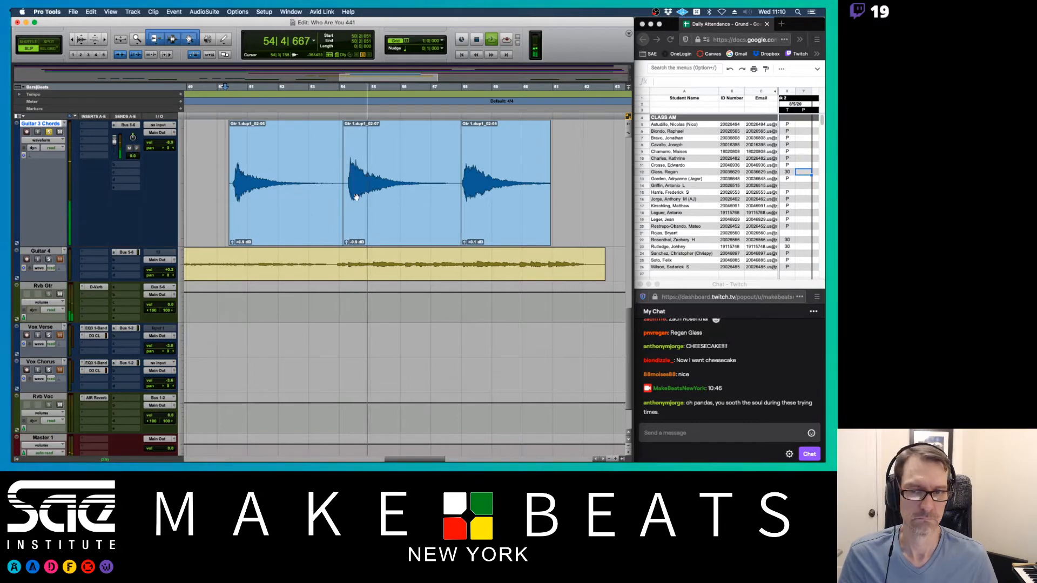
key(super+bracketright)
key(super+bracketright)
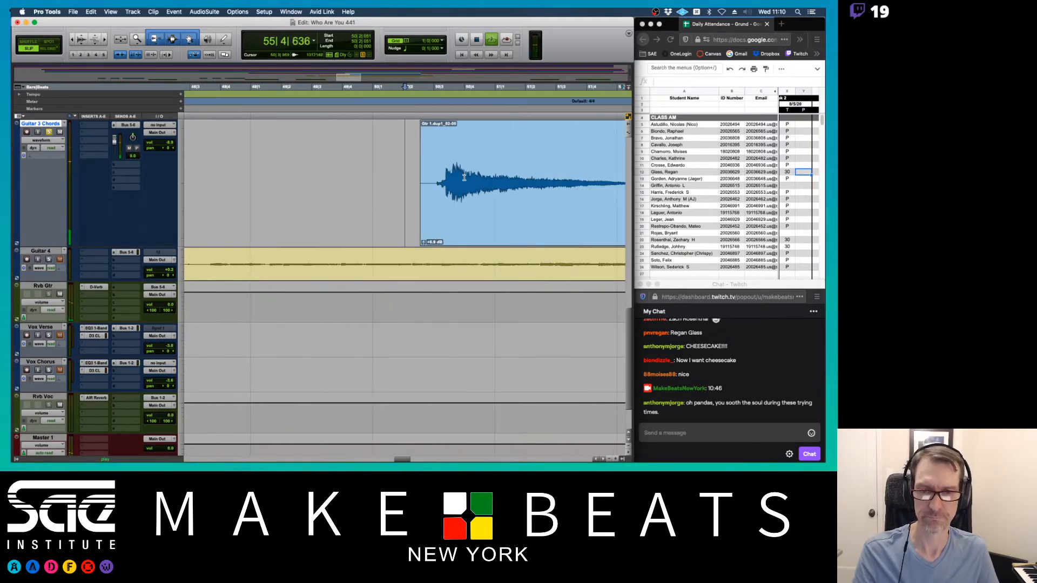
click(464, 212)
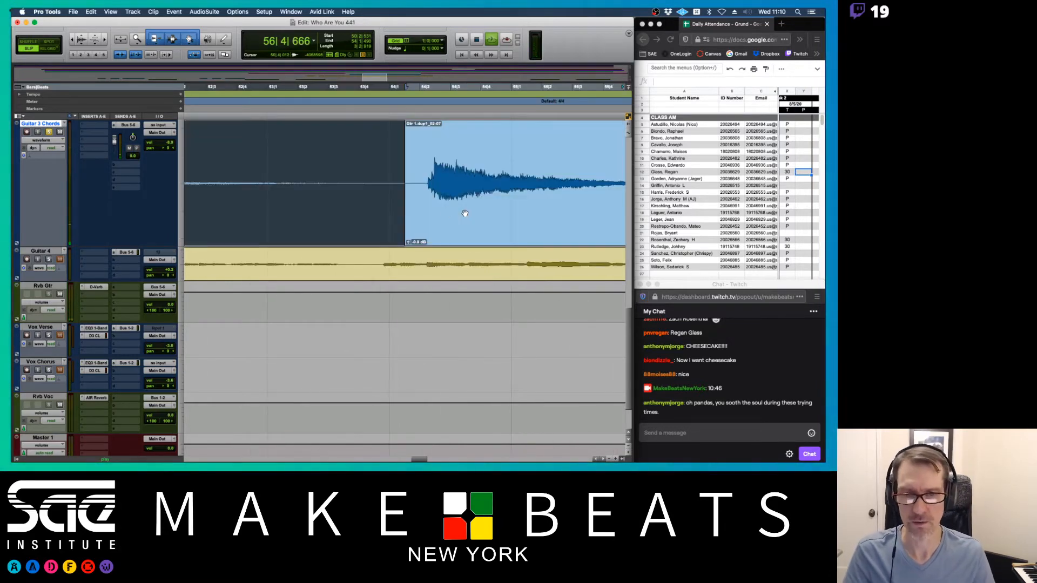
mouse_move(403, 185)
mouse_down()
mouse_move(436, 191)
mouse_move(415, 193)
mouse_up()
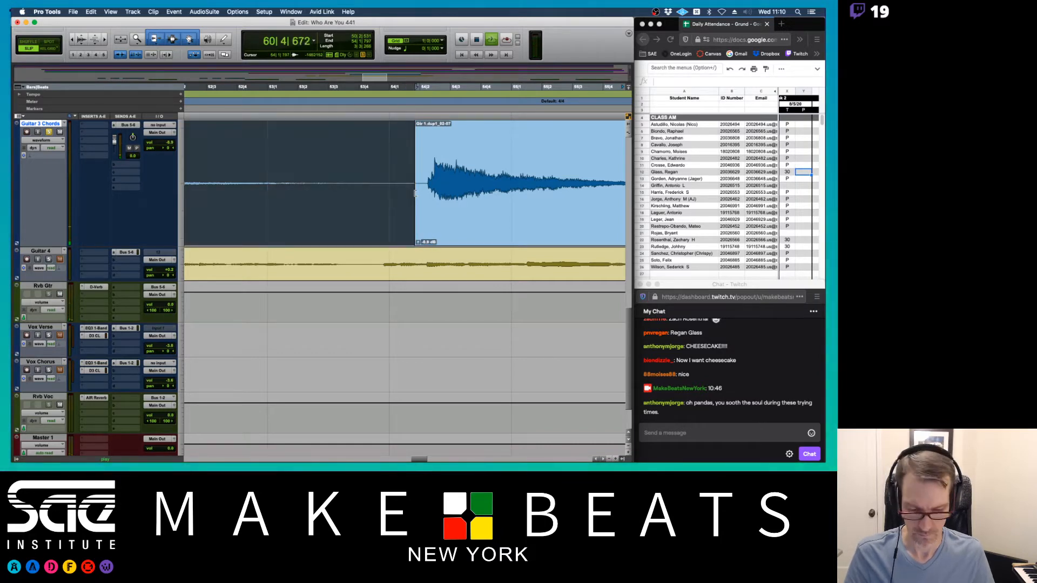
key(r)
key(r)
key(r)
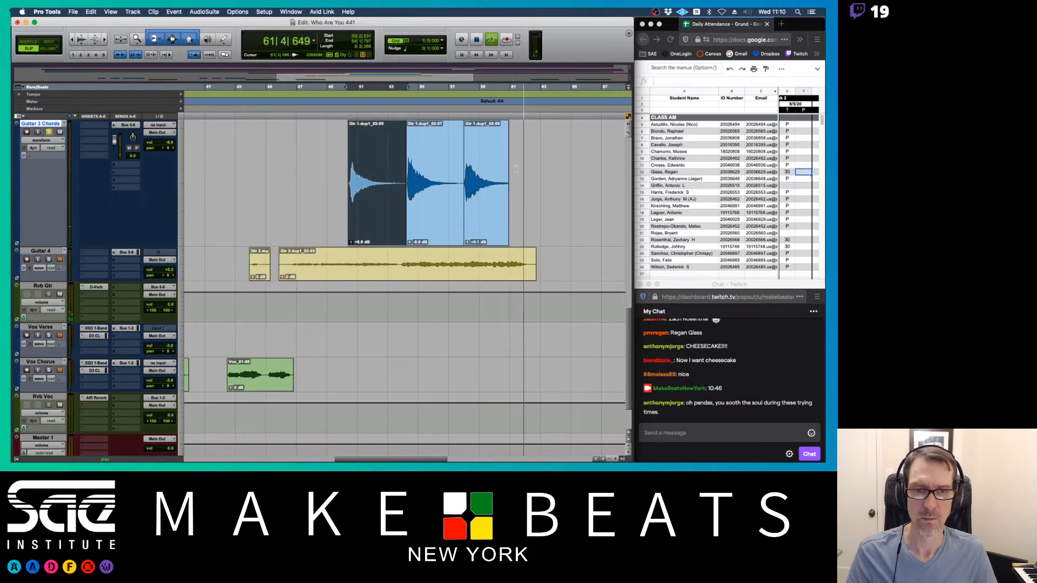
key(space)
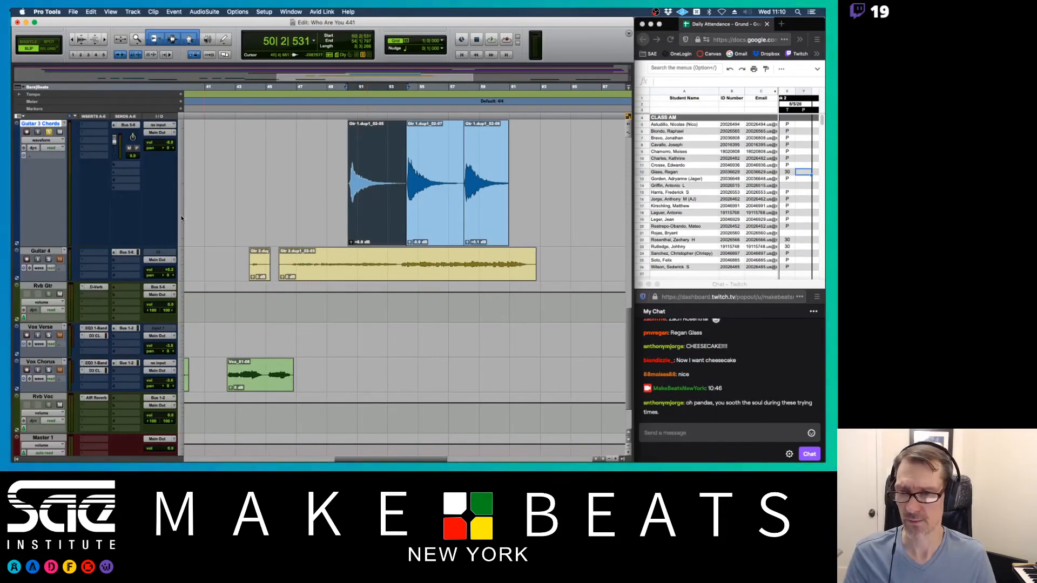
click(182, 218)
- Reduce Guitar 3 Chords and Guitar 3 to normal height, then play from bar 46
click(190, 210)
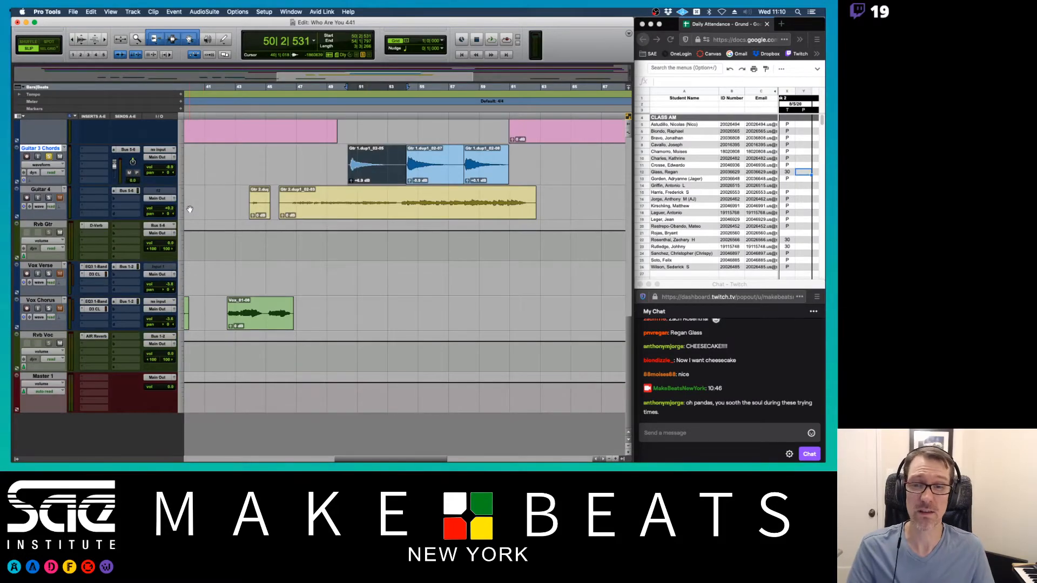
scroll(190, 209, up, 5)
click(180, 249)
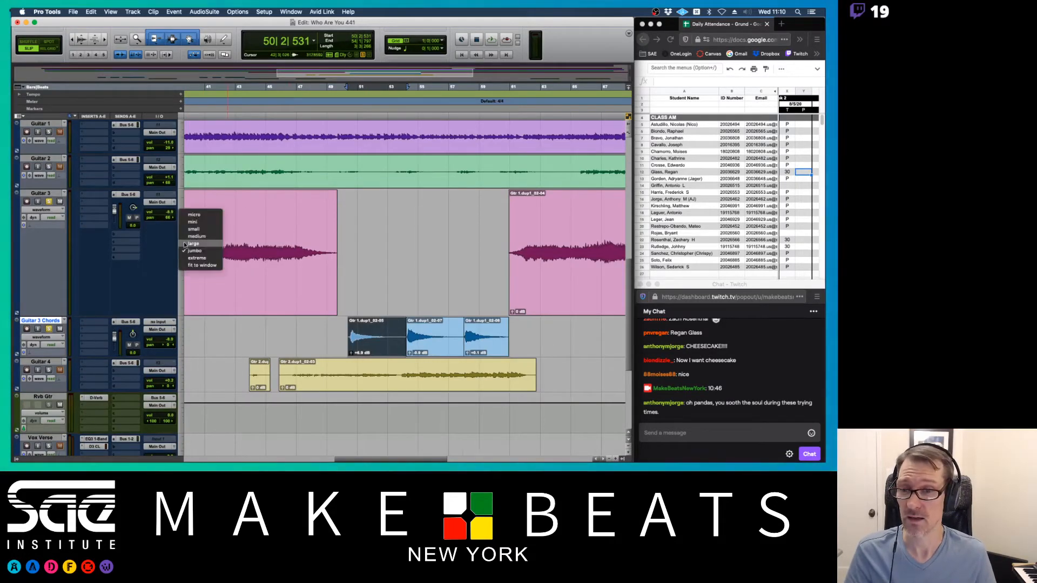
click(189, 239)
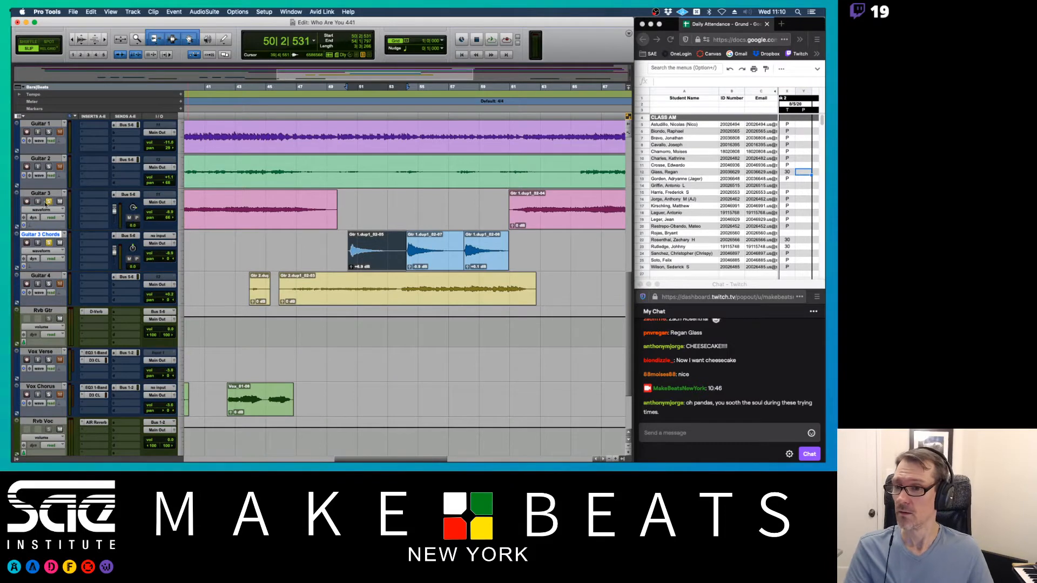
click(283, 242)
key(space)
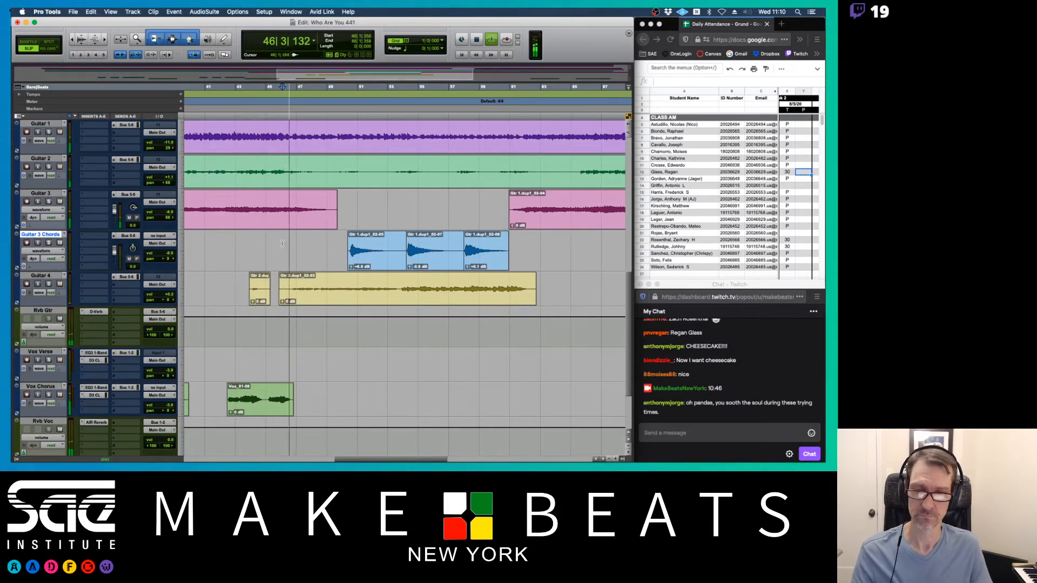
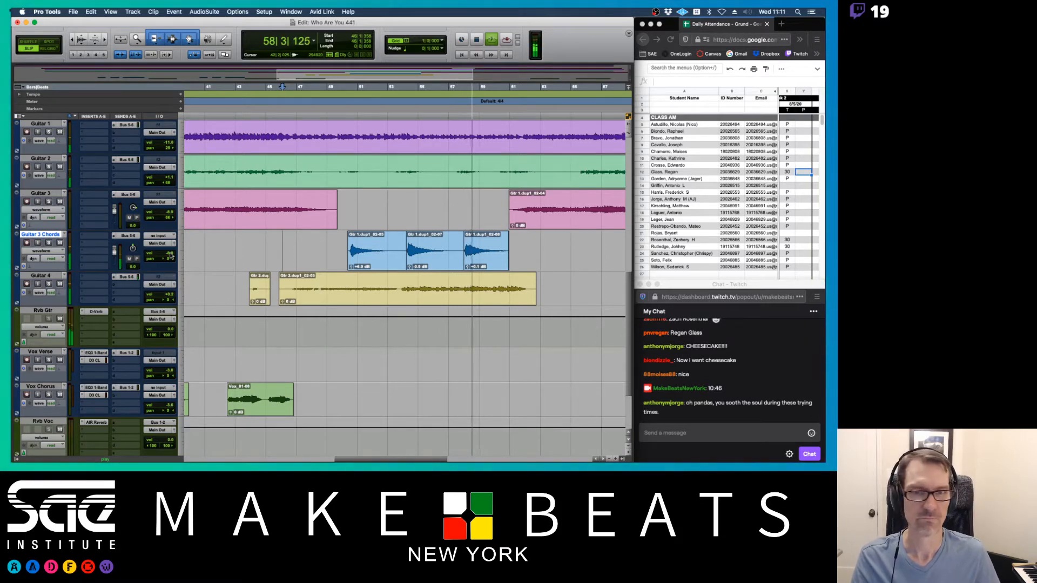
- Stop playback and bring up the track-height menu for Guitar 3 Chords
key(space)
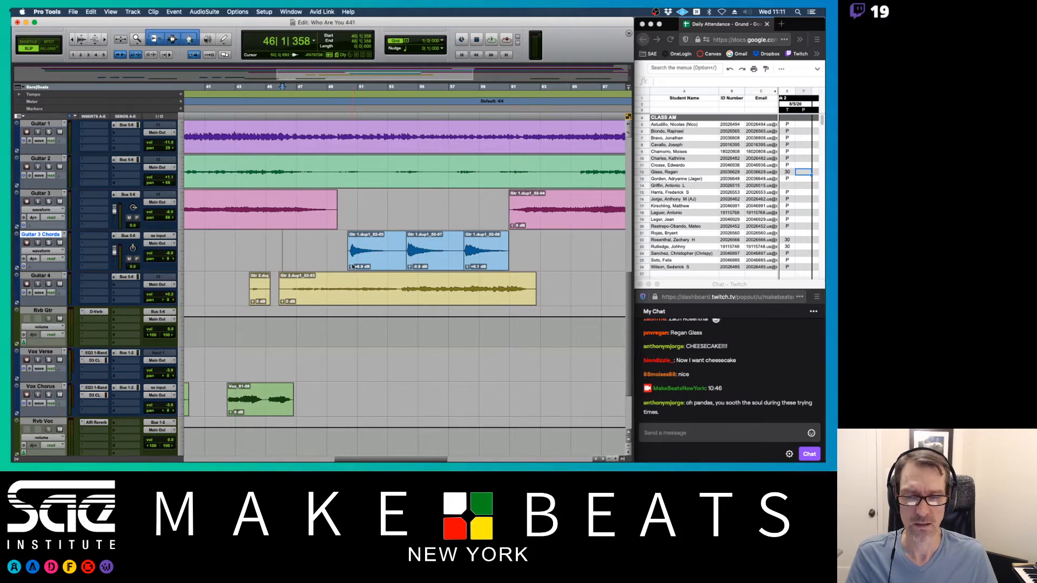
click(180, 260)
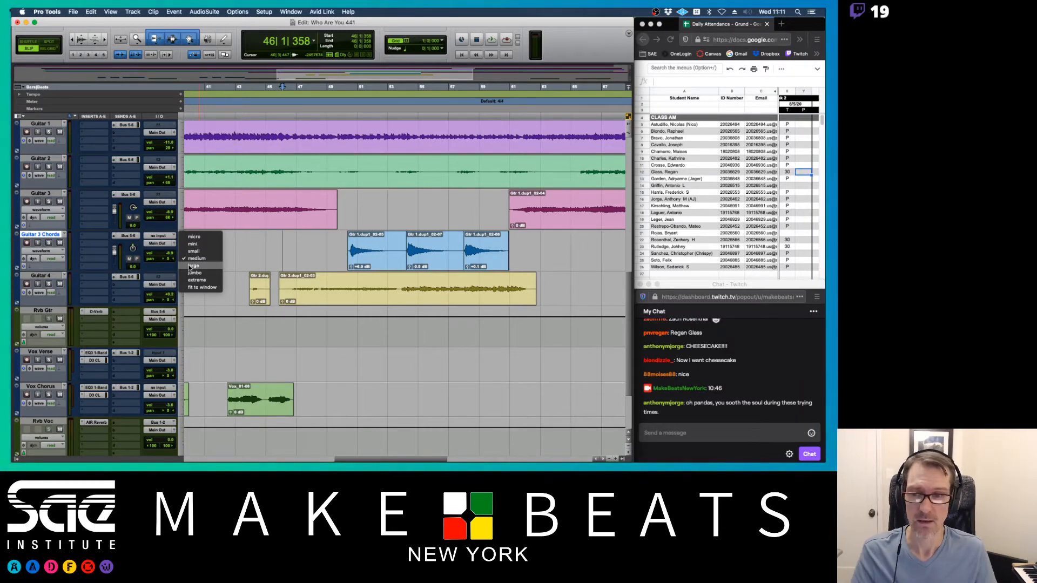
click(256, 251)
click(374, 260)
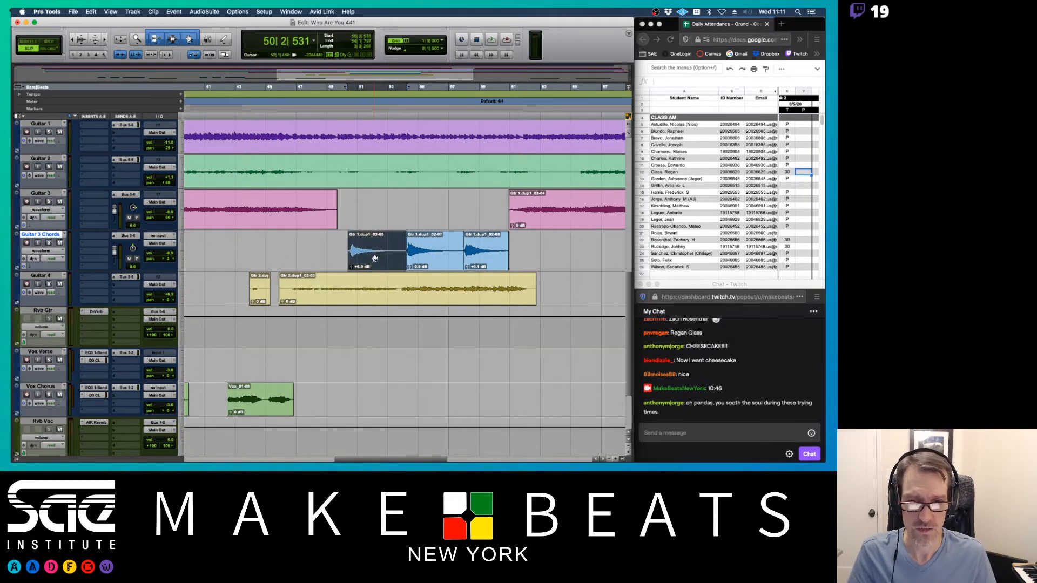
click(400, 243)
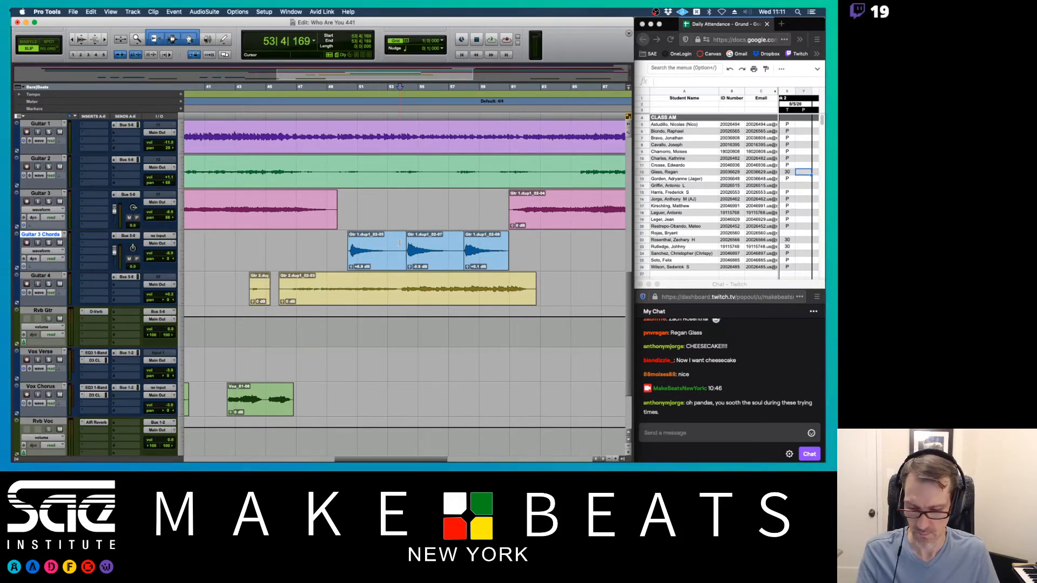
key(super+e)
click(384, 262)
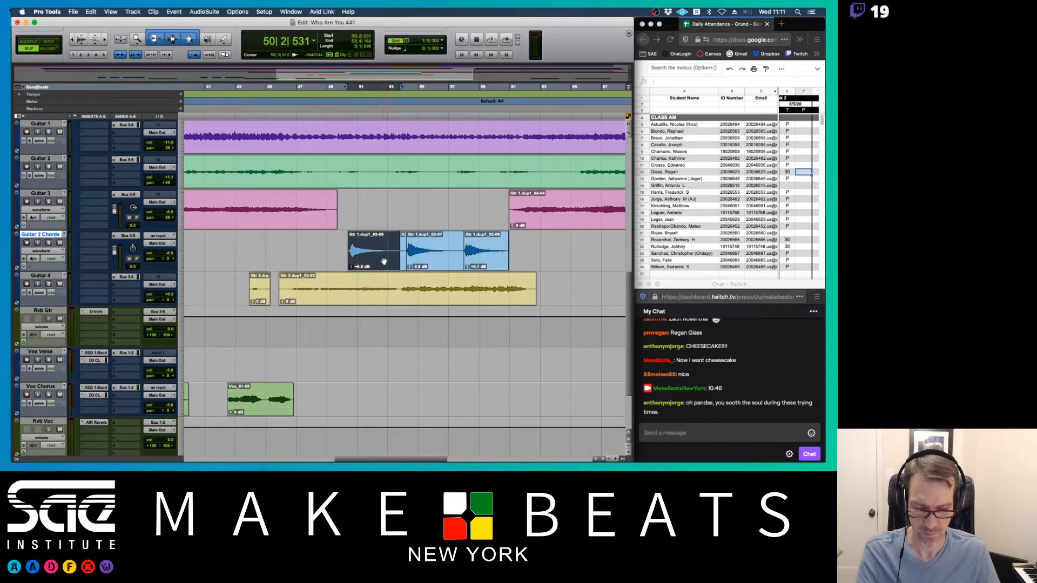
key(t)
key(t)
key(t)
key(Right)
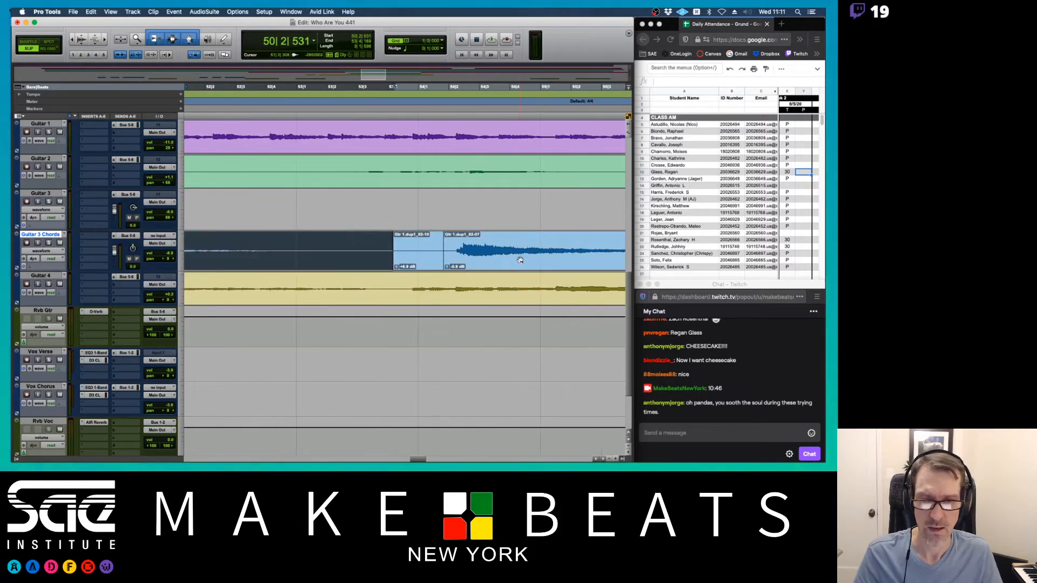
key(super+z)
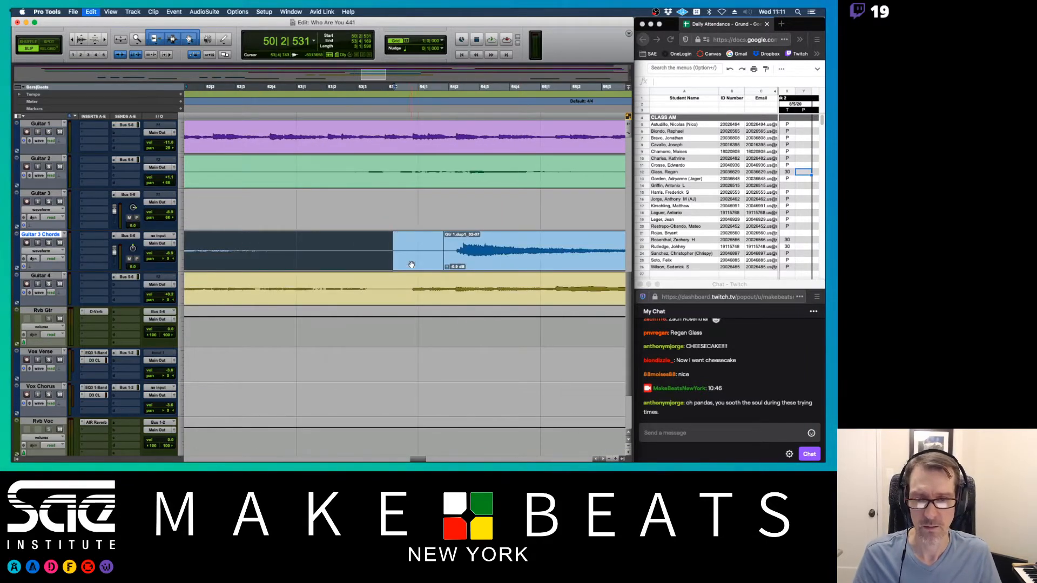
click(361, 251)
key(r)
key(r)
key(r)
key(r)
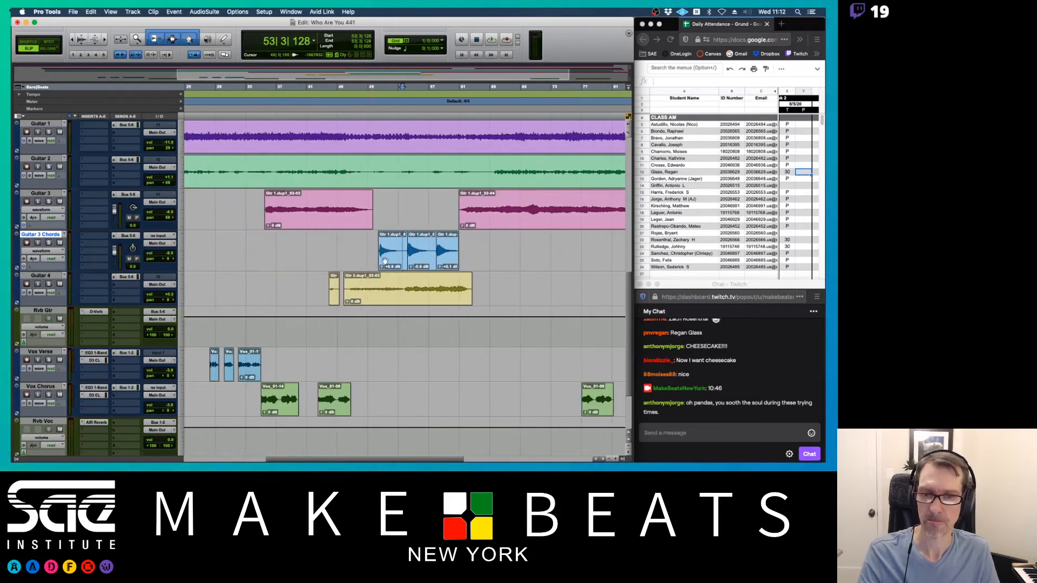
click(386, 259)
shift+click(443, 255)
scroll(432, 249, right, 3)
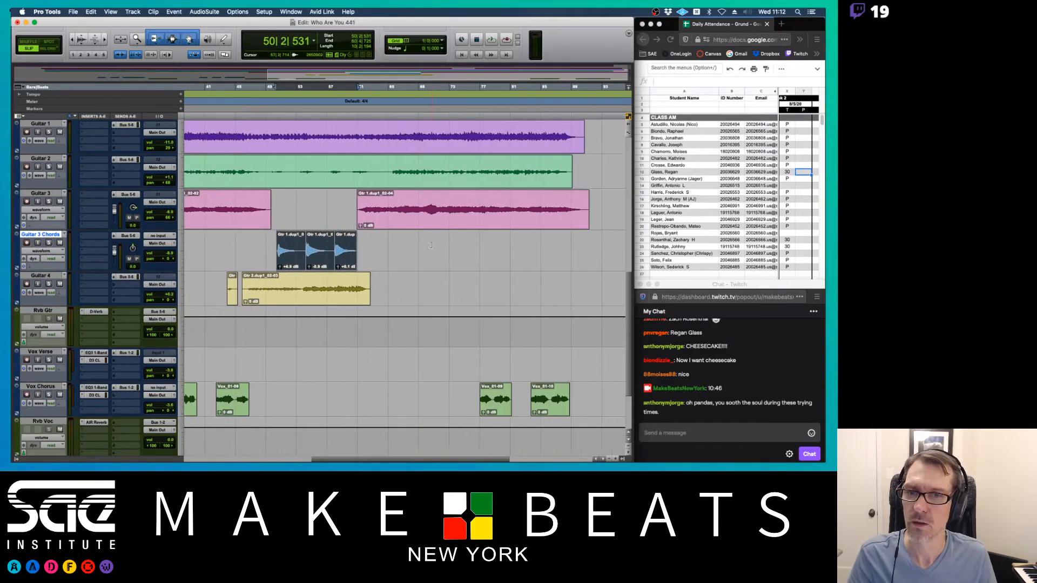
scroll(432, 246, up, 10)
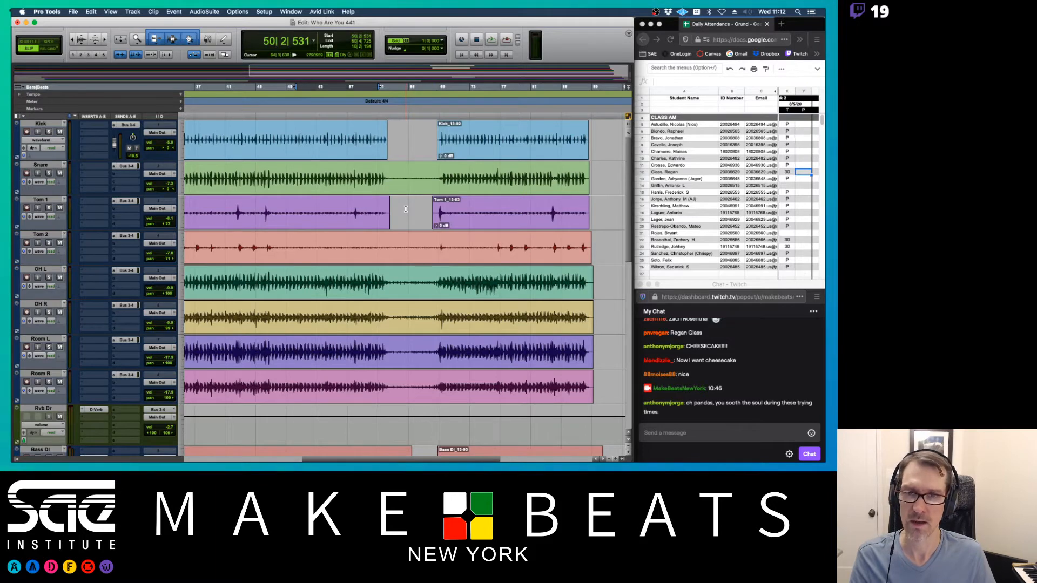
- Save a copy of the session named with the student's name plus 'Who Are You Mix 8-5-2020'
key(super+shift+s)
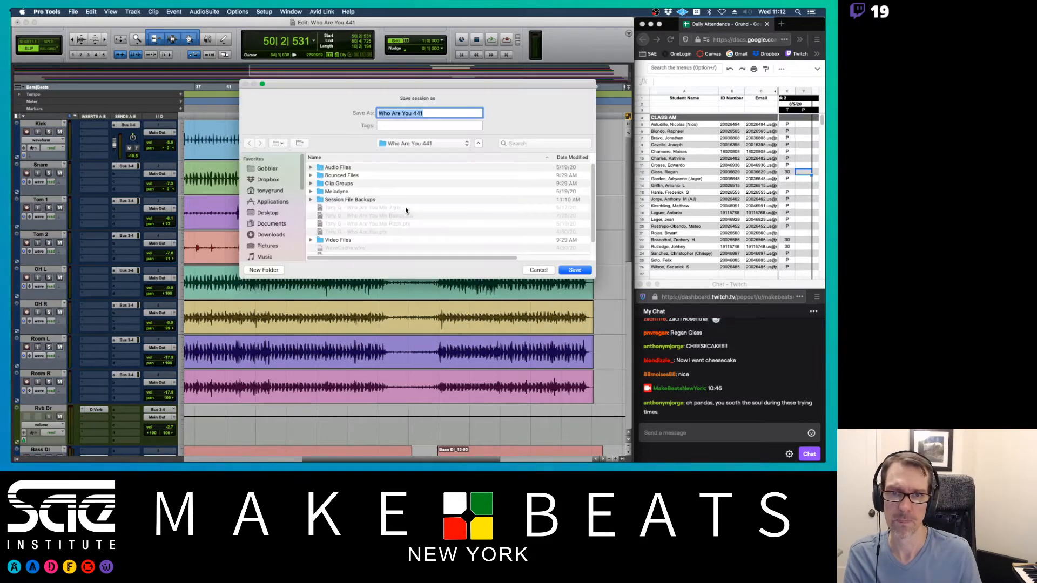
key(Right)
key(BackSpace)
key(BackSpace)
key(BackSpace)
key(BackSpace)
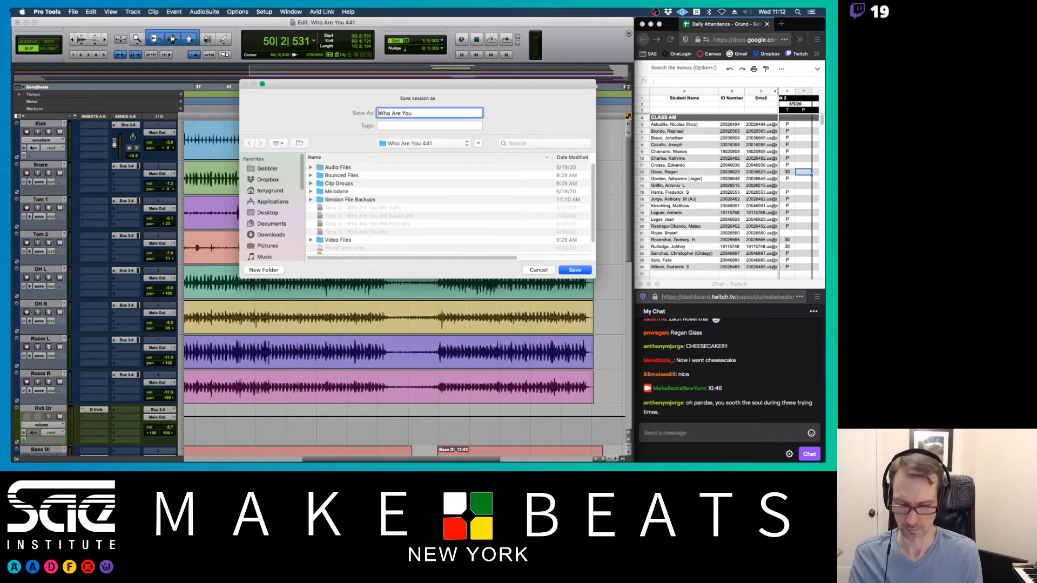
text(Tony G)
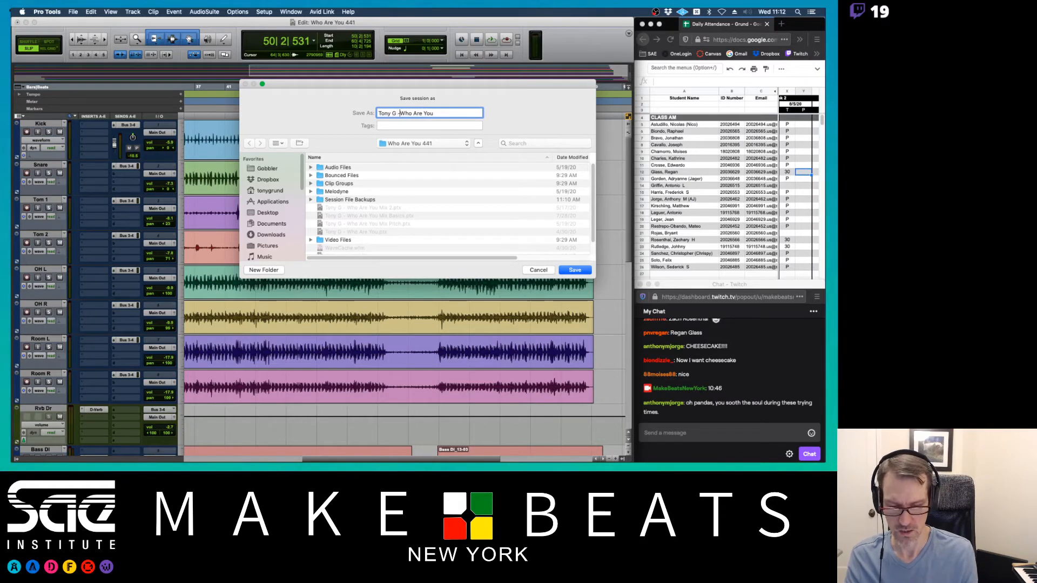
text( -)
key(Down)
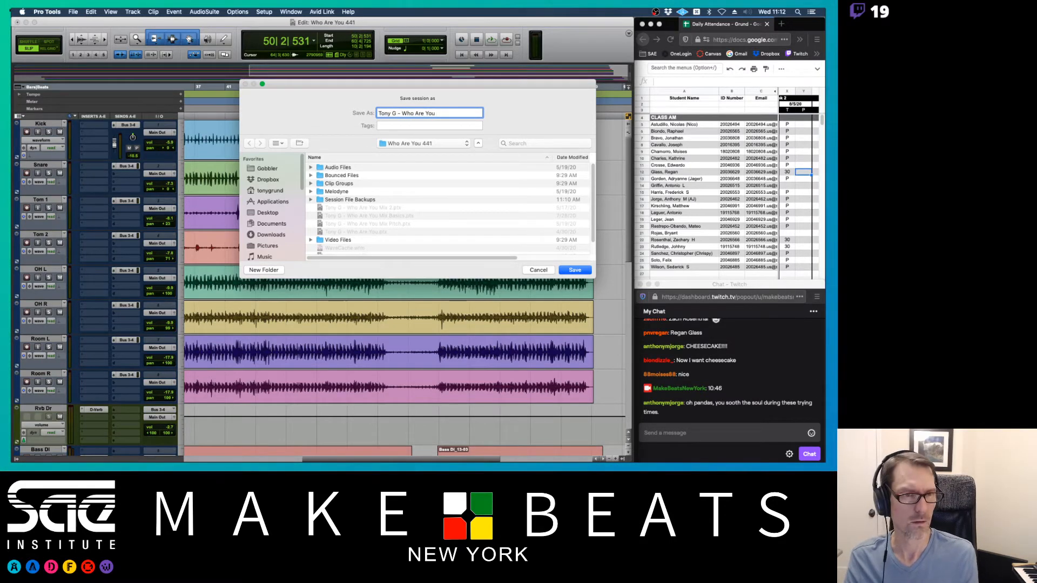
click(763, 11)
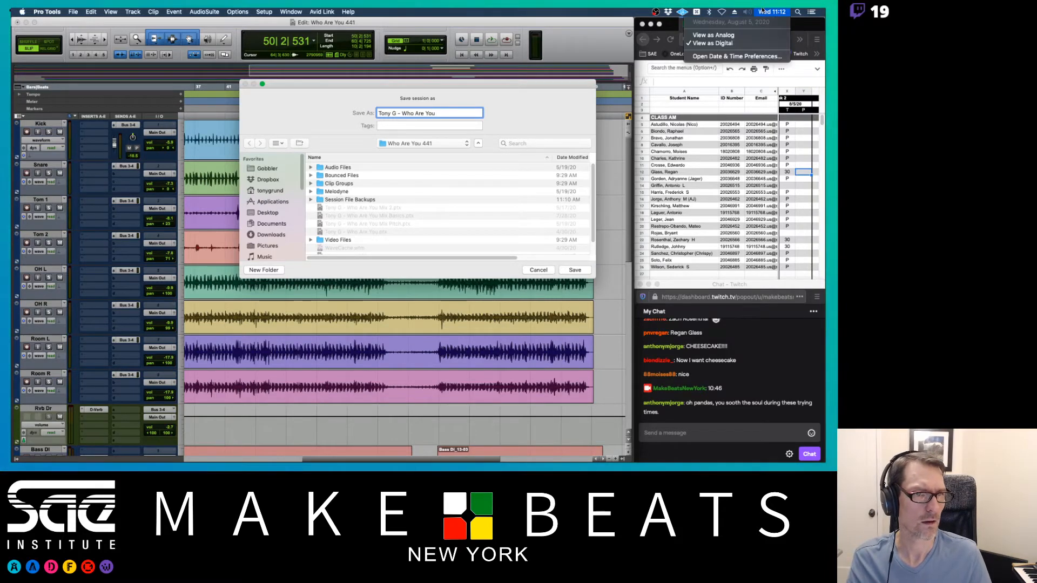
click(765, 11)
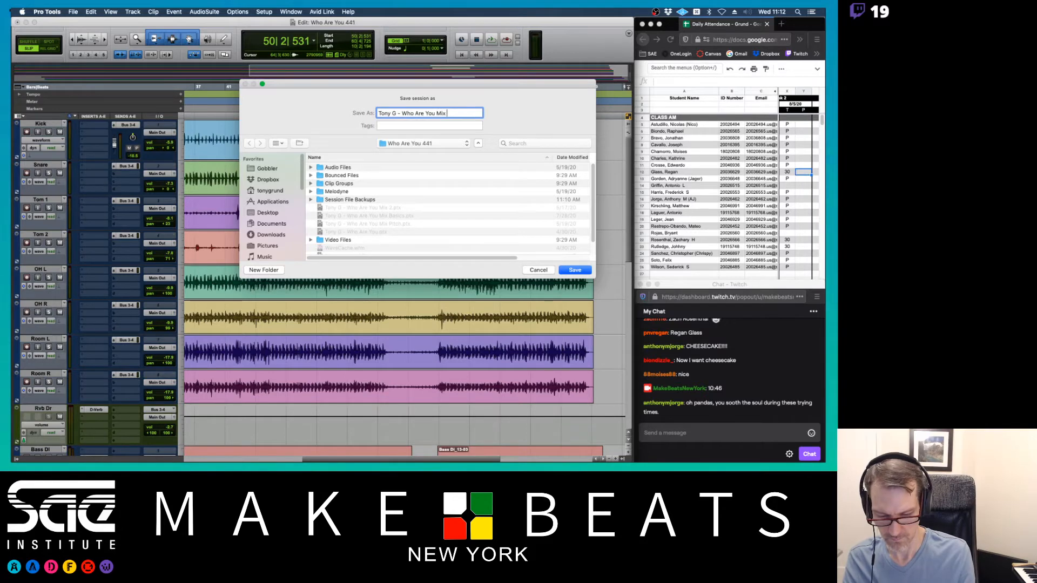
text(8-5-2020)
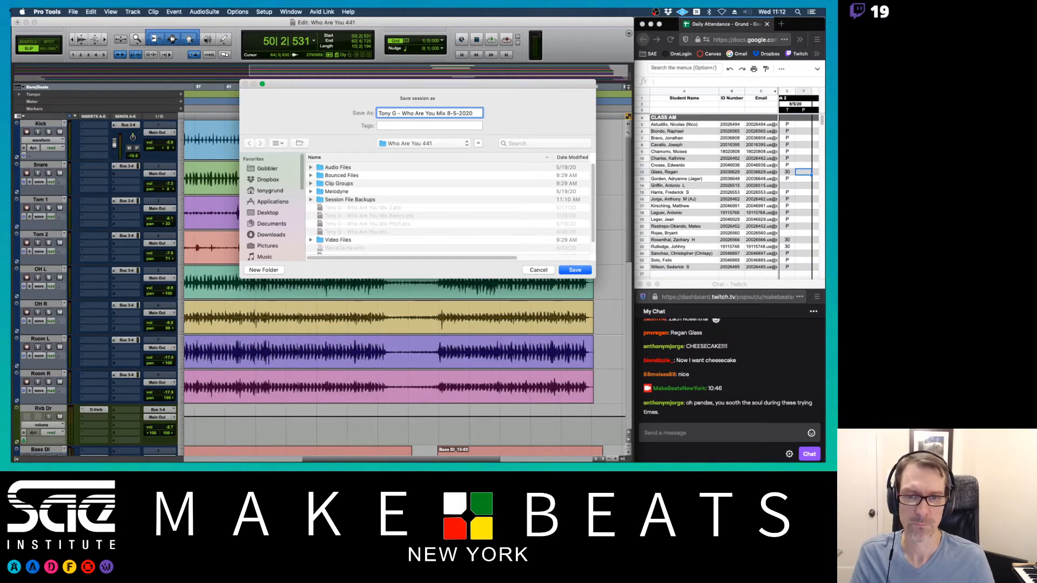
key(Return)
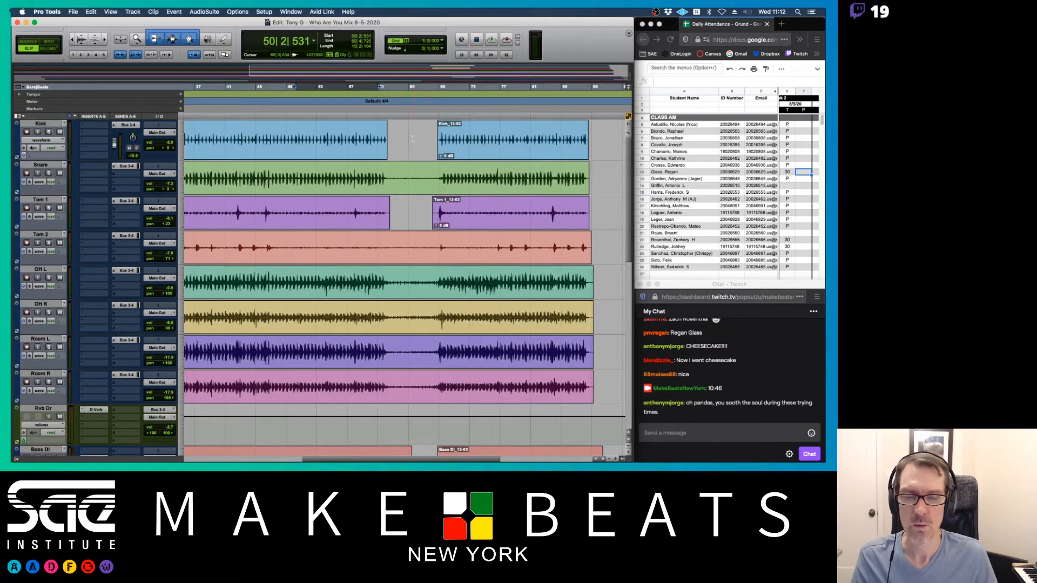
- Zoom out to show the whole song and return to the session start
scroll(386, 193, left, 10)
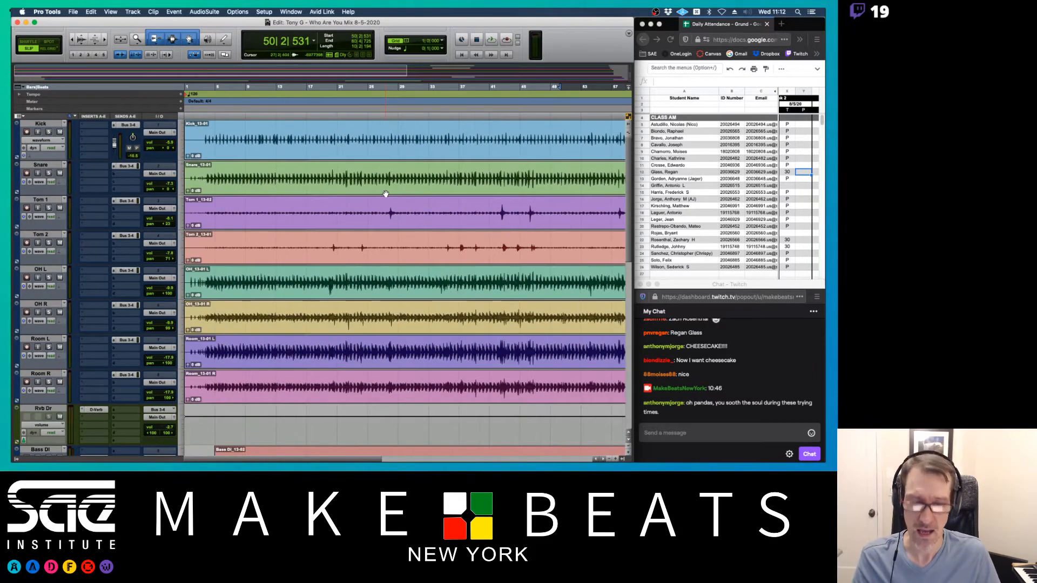
key(r)
key(r)
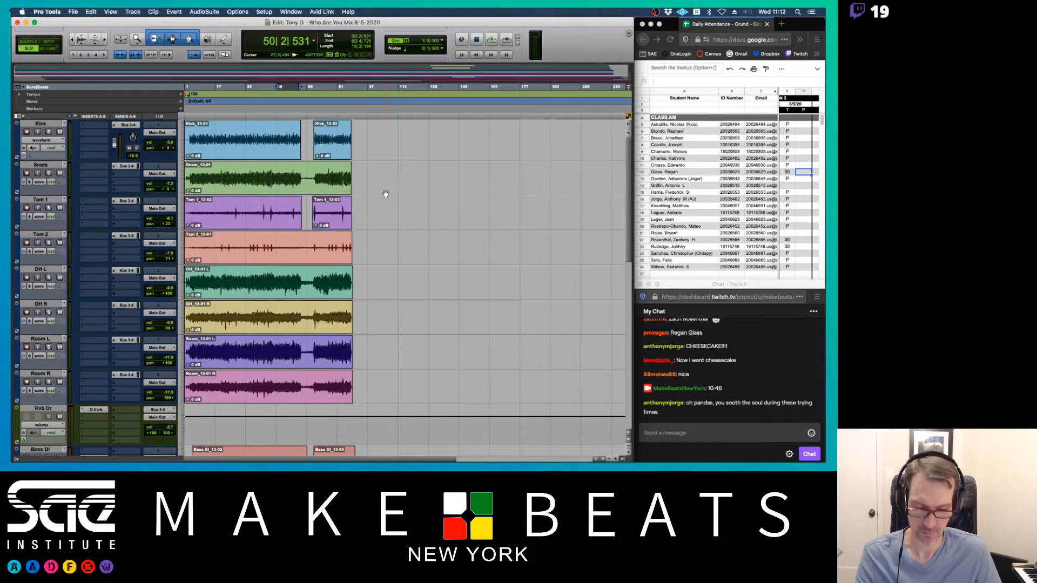
key(Return)
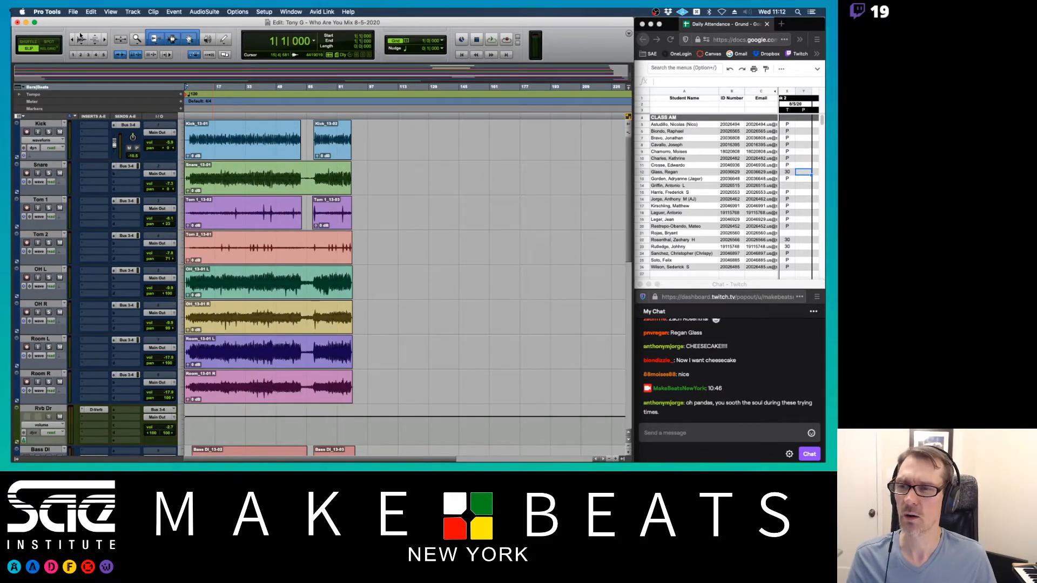
- Look through the recent sessions list, then switch over to Finder
click(73, 12)
mouse_move(96, 46)
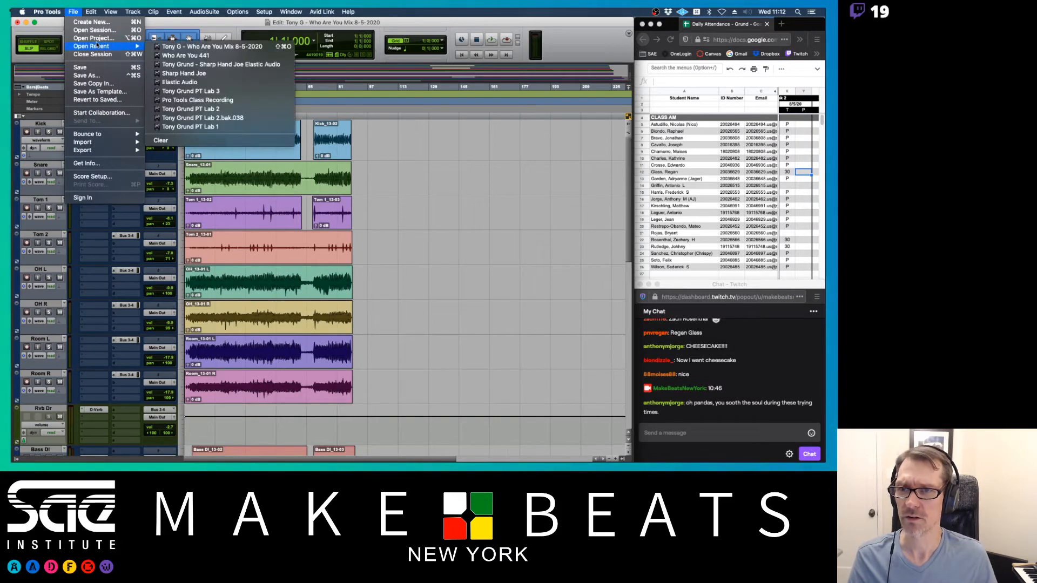
key(super+Tab)
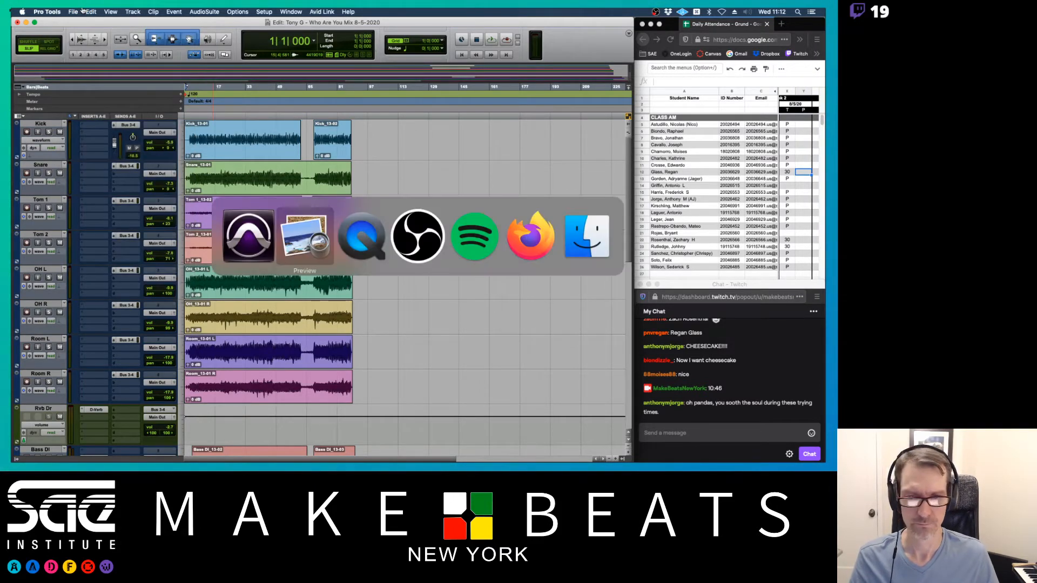
key(super+Tab)
key(super+Tab)
key(super+Tab)
key(super+Tab)
key(super+Tab)
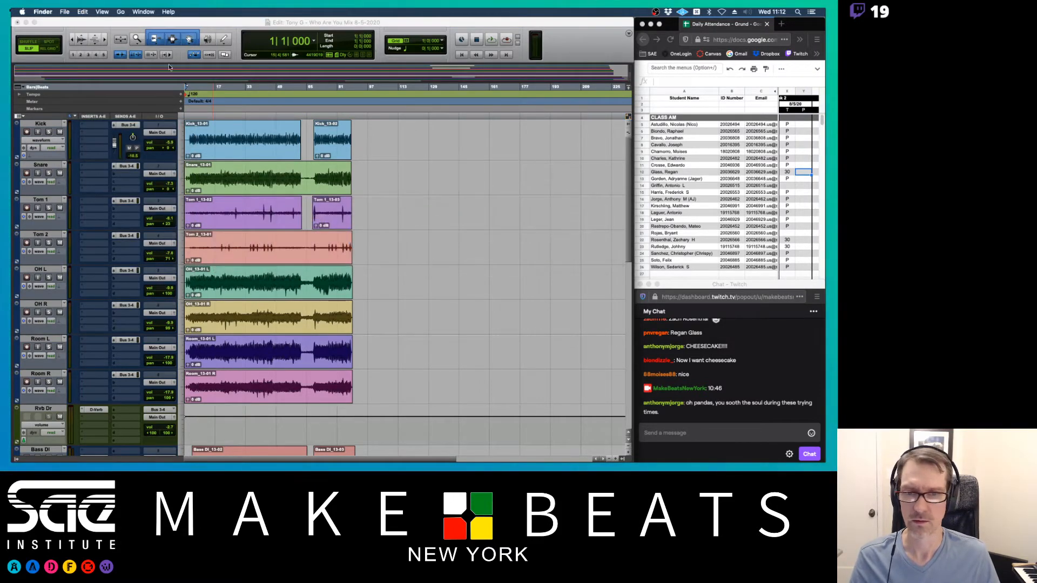
- Open Rubidouex.ptx from Teaching > Pro Tools Editing Projects, closing the old session without saving
key(super+n)
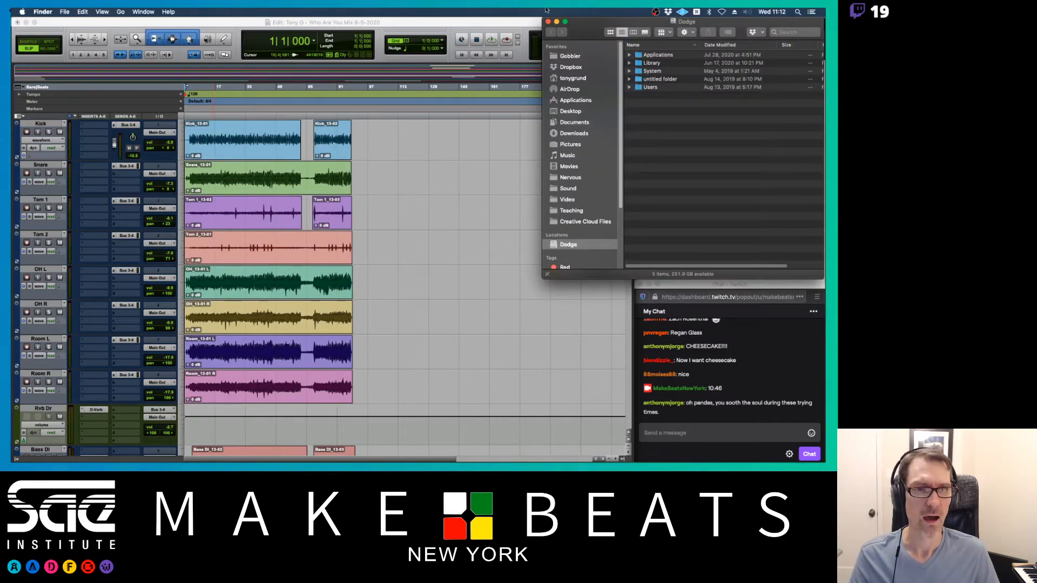
click(568, 188)
click(571, 210)
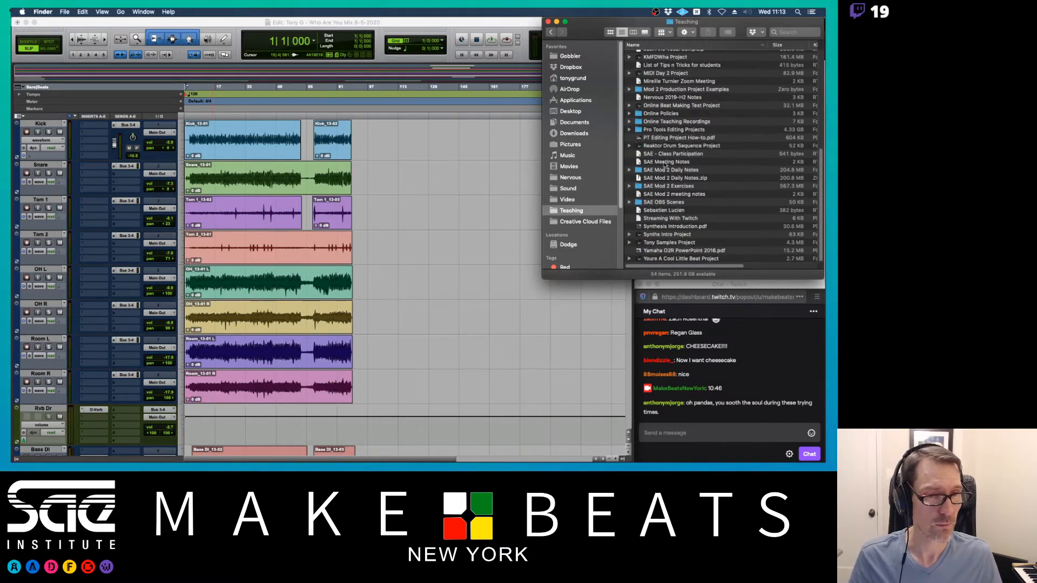
double_click(667, 130)
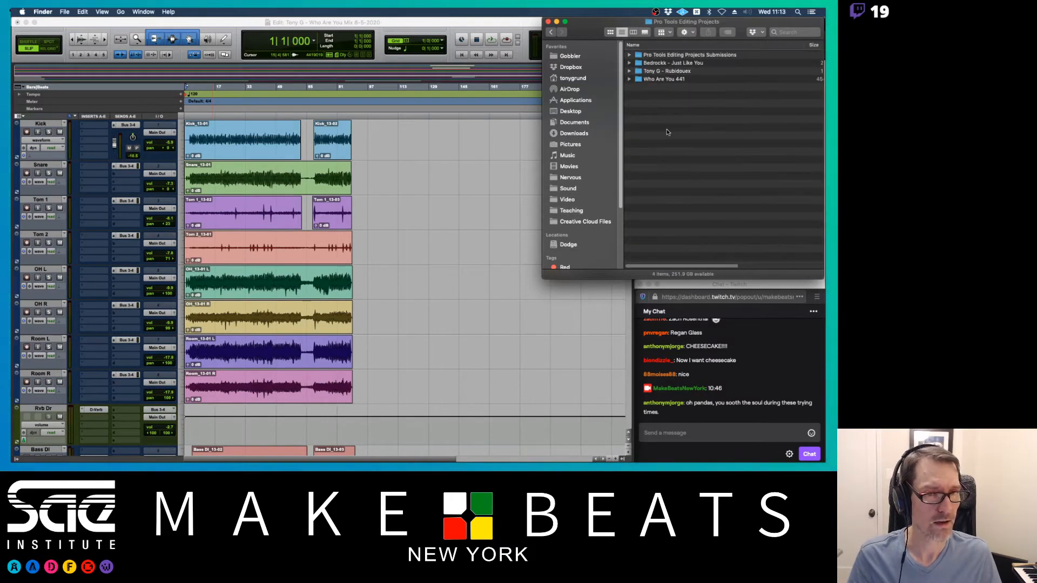
double_click(669, 71)
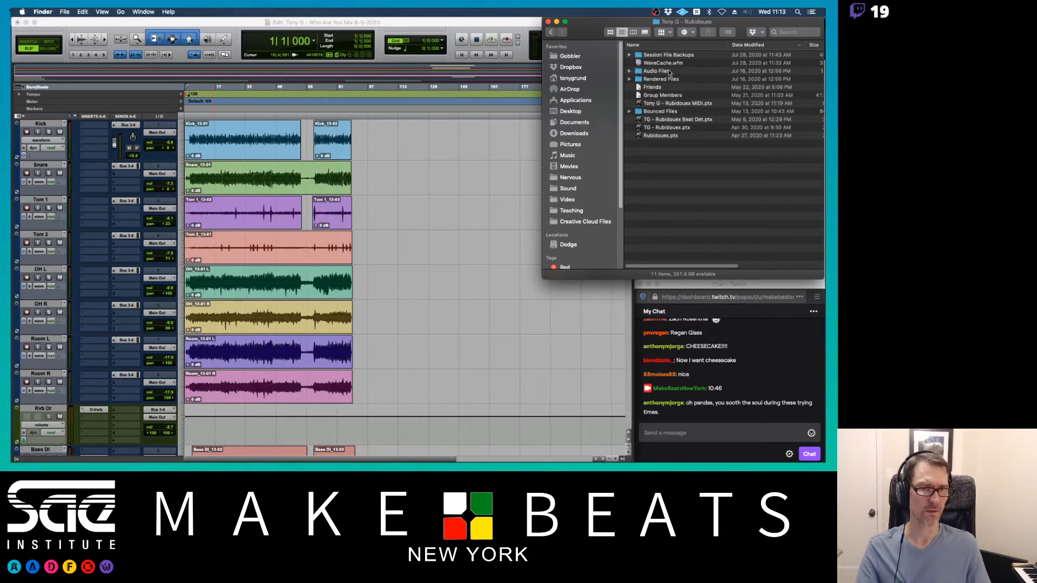
double_click(660, 135)
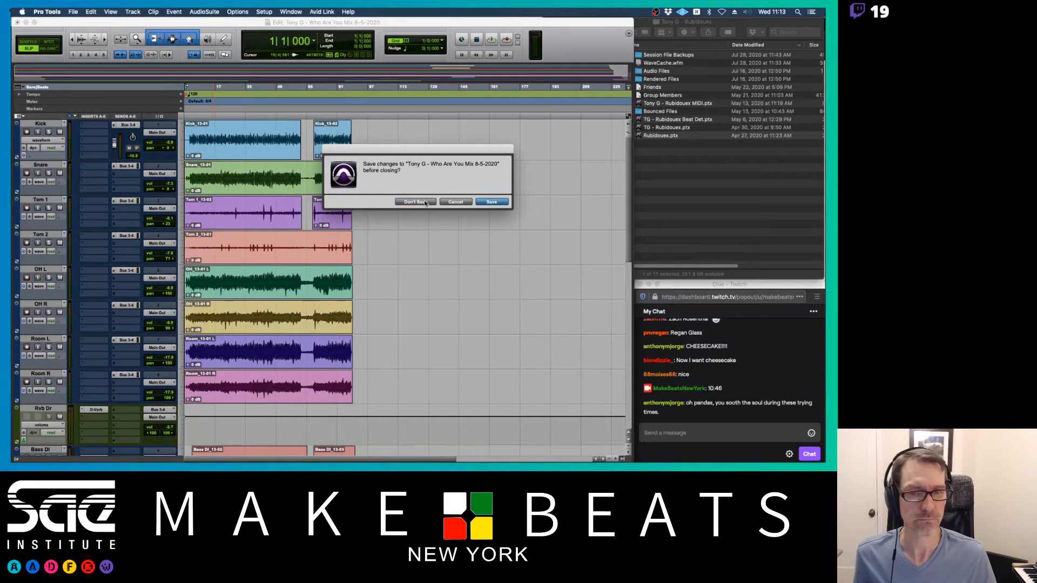
click(415, 202)
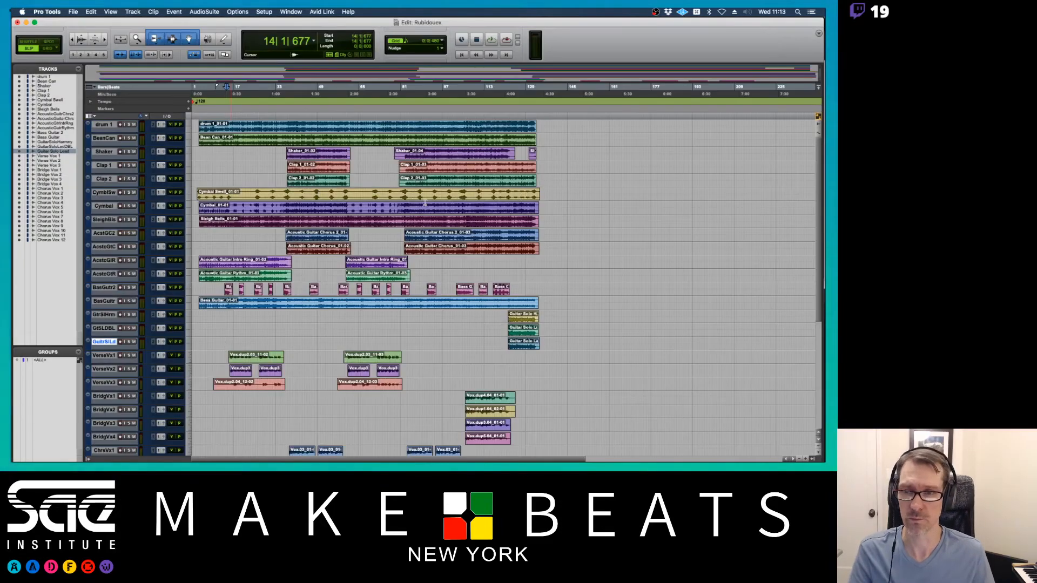
- Switch the Rubidoux session from the Edit window to the Mix window with Cmd+=
key(super+equal)
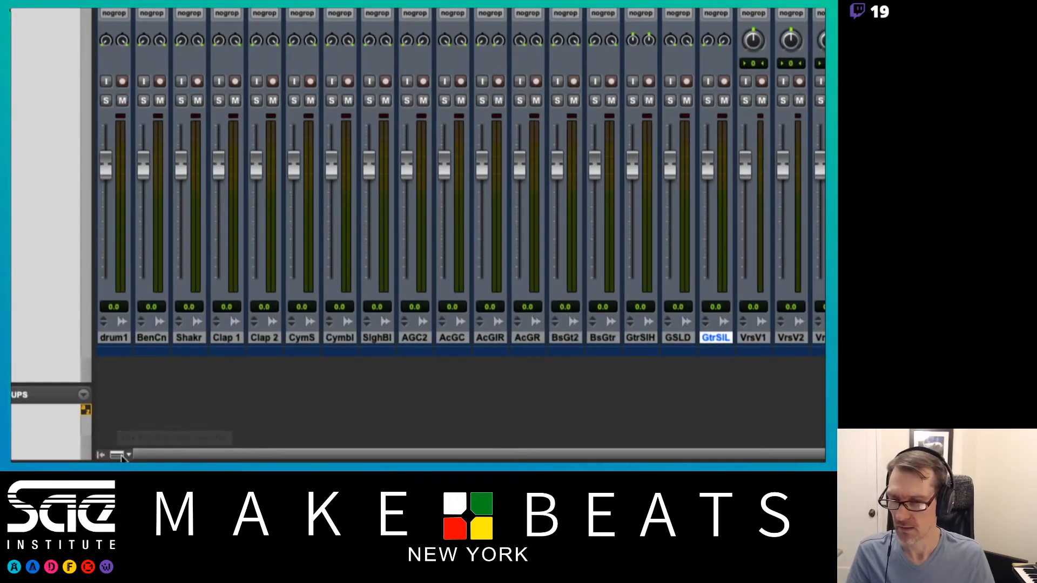
- Uncheck Inserts F–J in the mixer view options so strips show only Inserts A–E
click(116, 460)
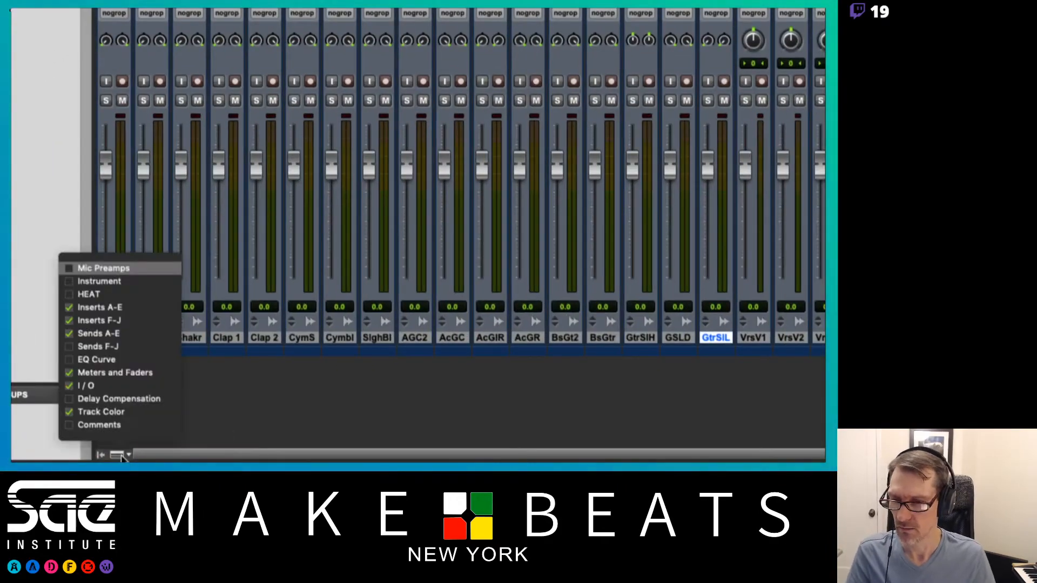
click(93, 320)
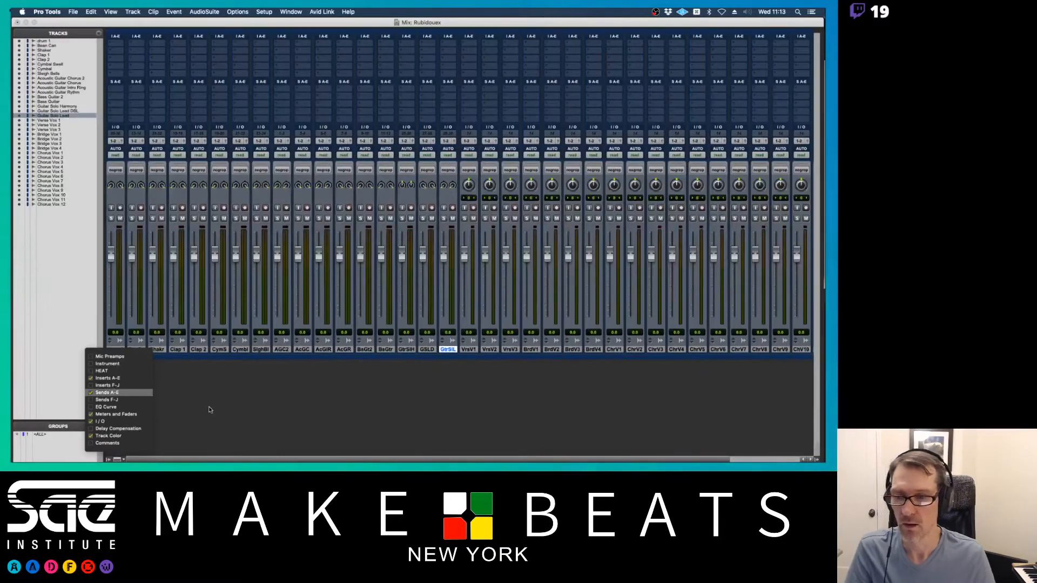
click(294, 365)
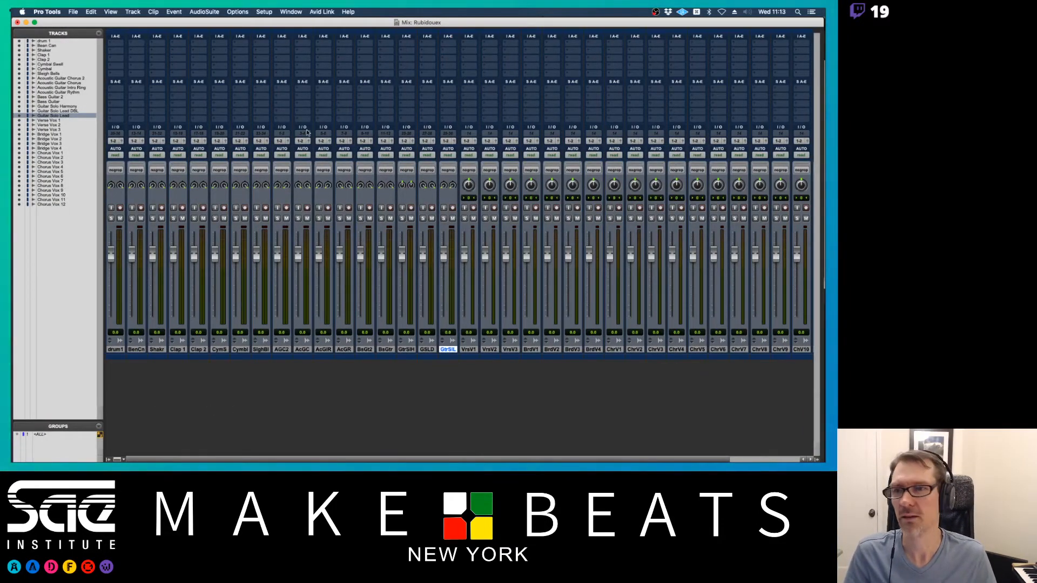
click(131, 11)
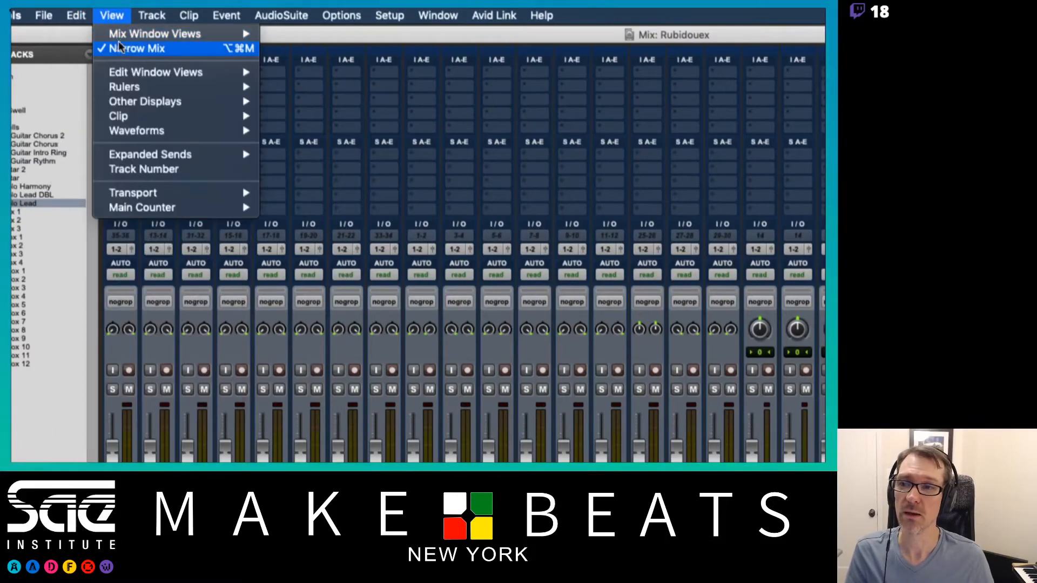
- Turn off Narrow Mix for full-width strips and hide the Tracks/Groups list
click(120, 48)
click(113, 16)
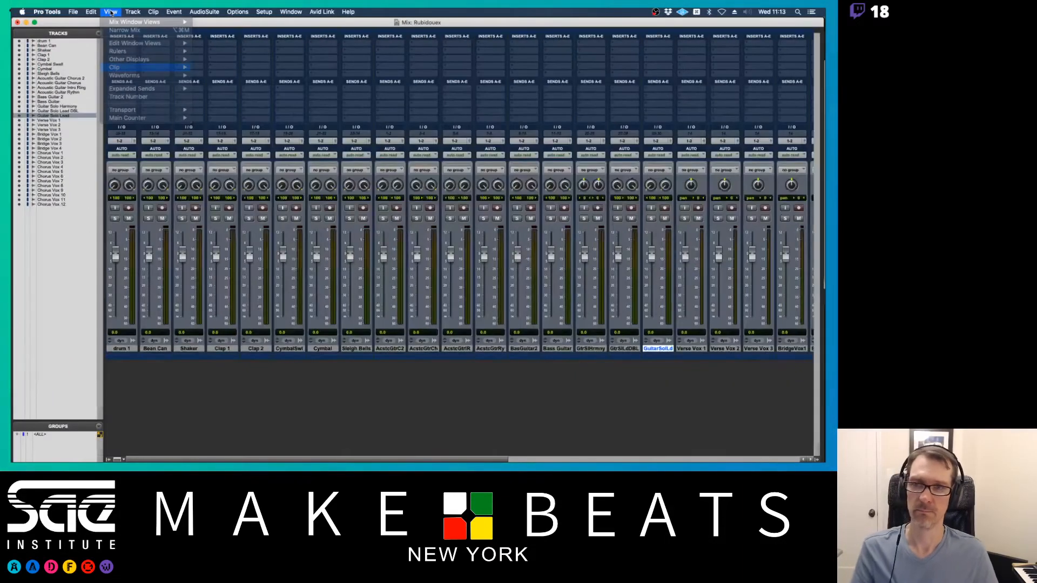
click(285, 157)
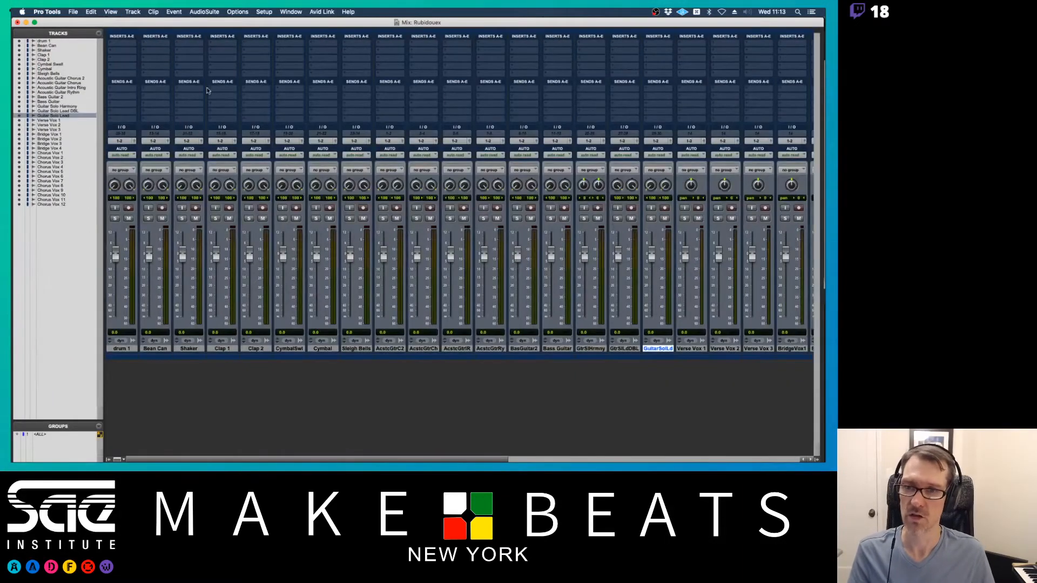
scroll(207, 88, right, 10)
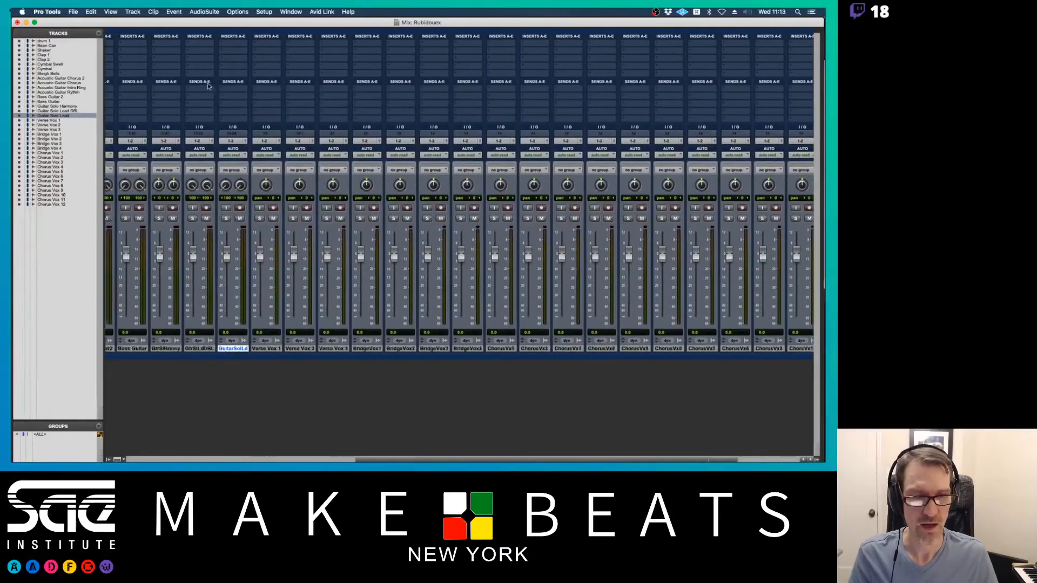
scroll(207, 86, left, 12)
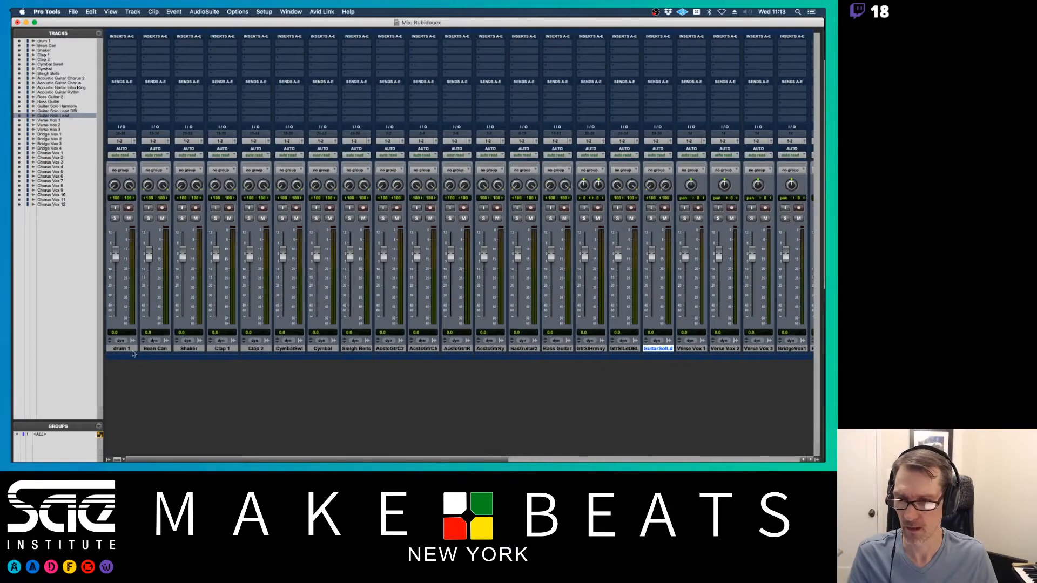
click(108, 459)
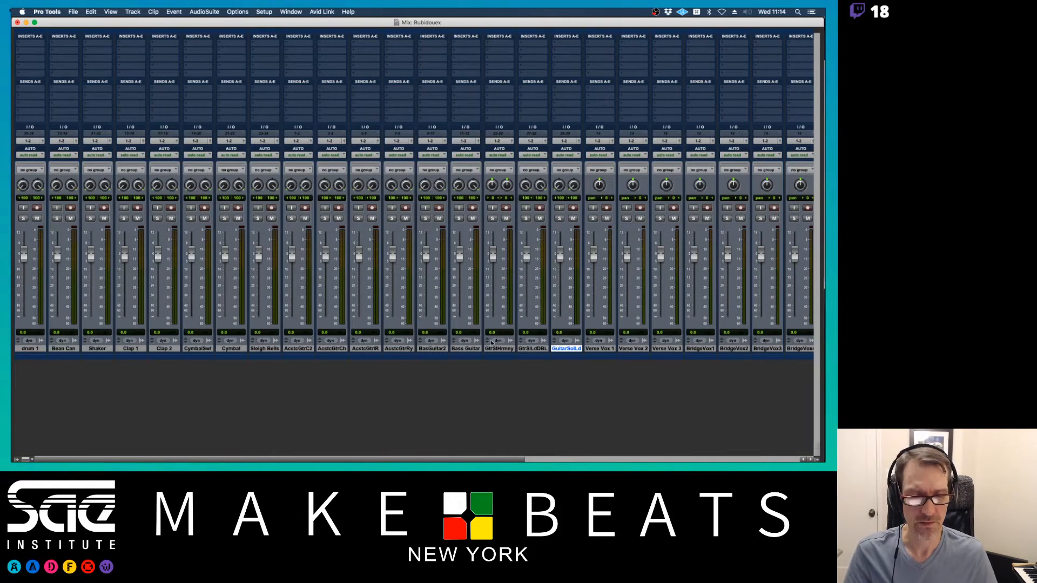
- Select the vocal tracks from Verse Vox 1 through the last Chorus Vx and start a group
scroll(521, 340, right, 10)
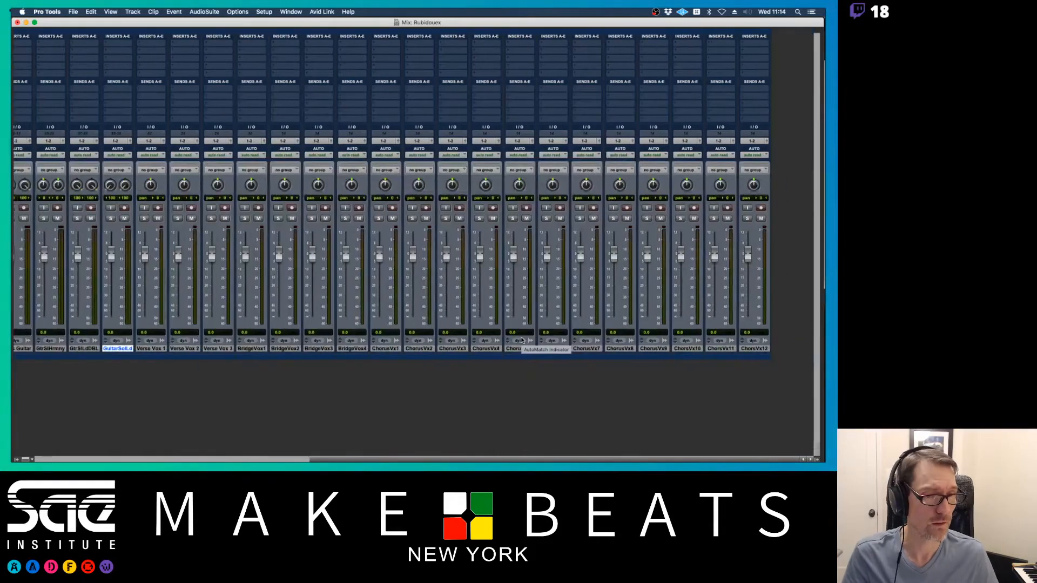
scroll(522, 340, left, 10)
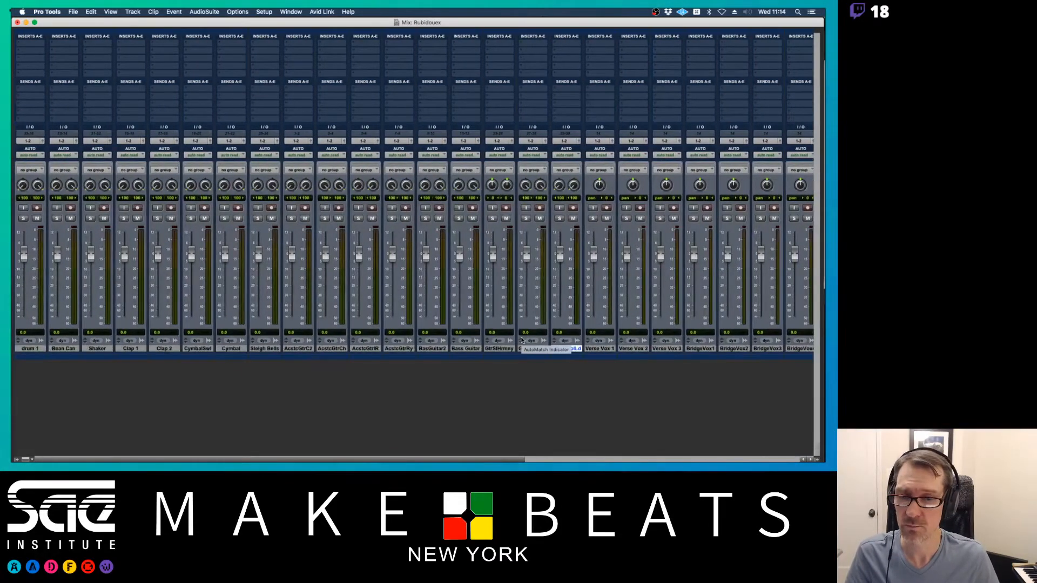
scroll(522, 340, right, 10)
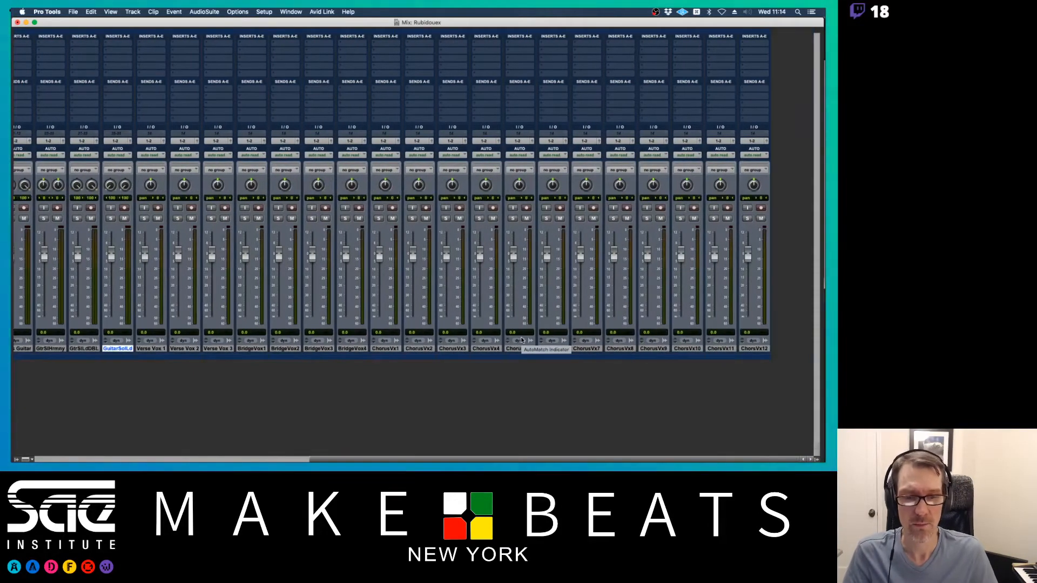
click(393, 350)
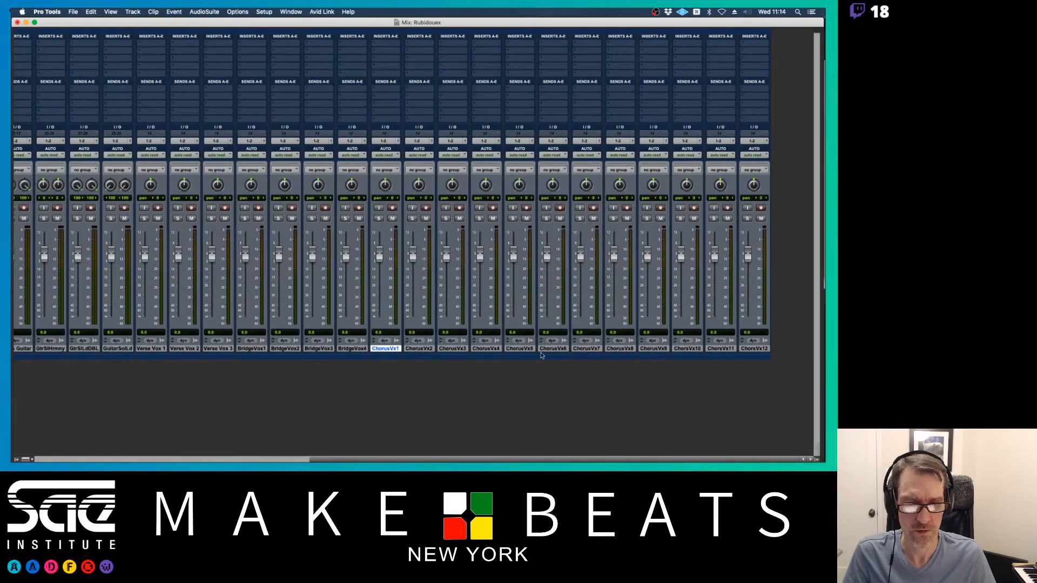
shift+click(756, 350)
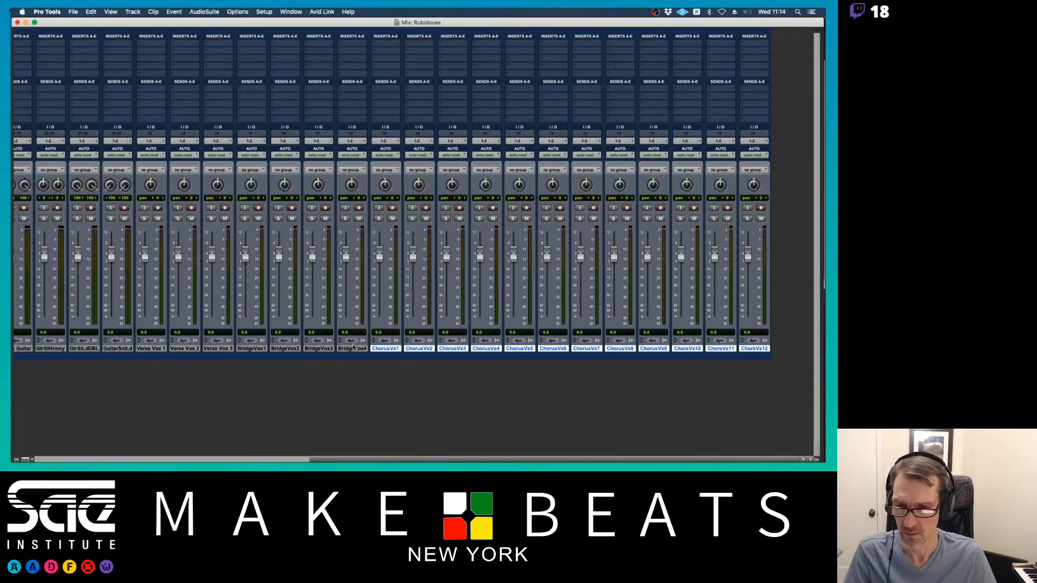
click(153, 349)
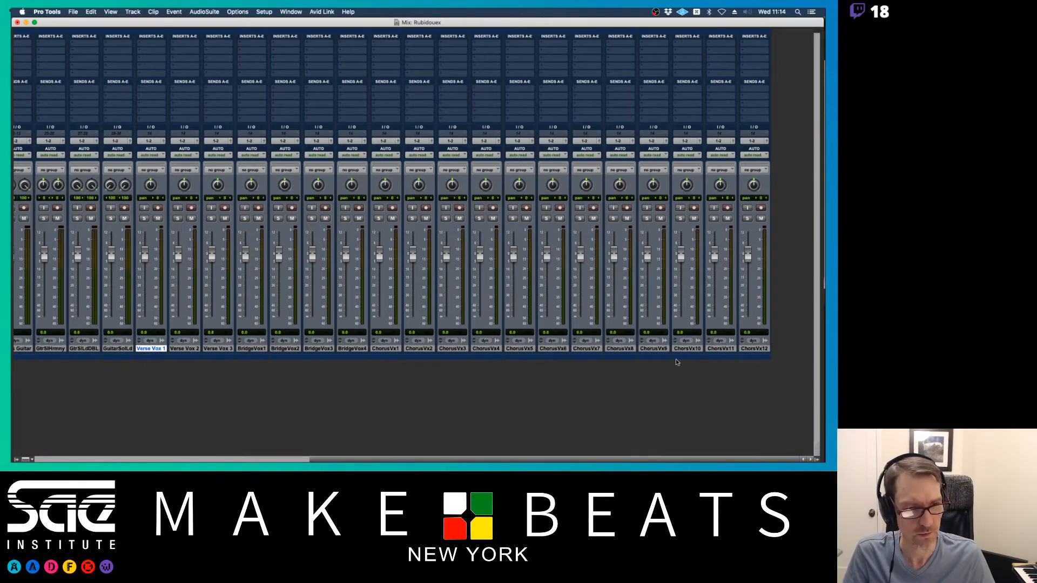
shift+click(756, 349)
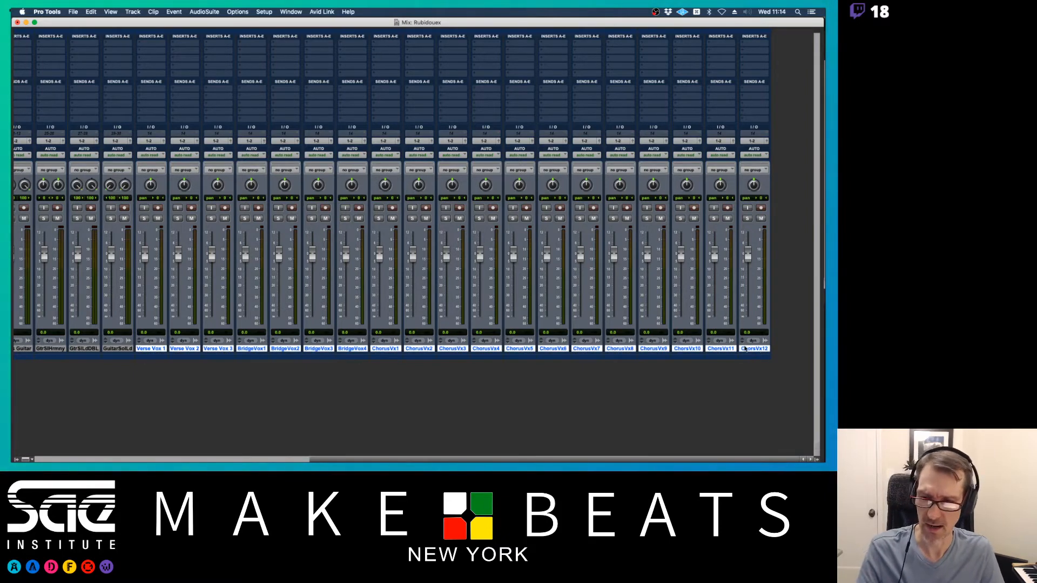
key(super+g)
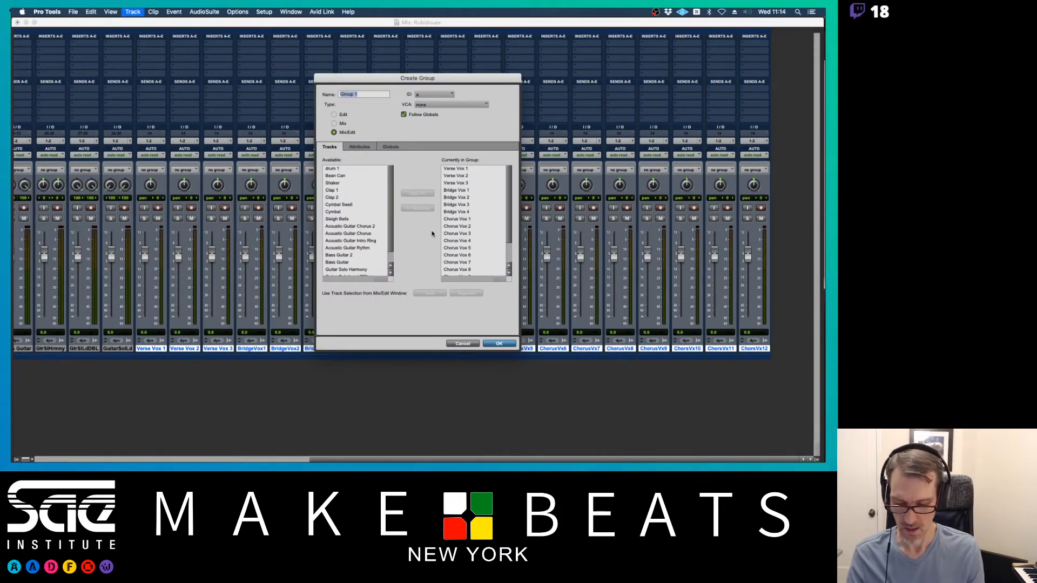
- Create the Voc group with ID v and pull the grouped vocal faders fully down
text(Voc)
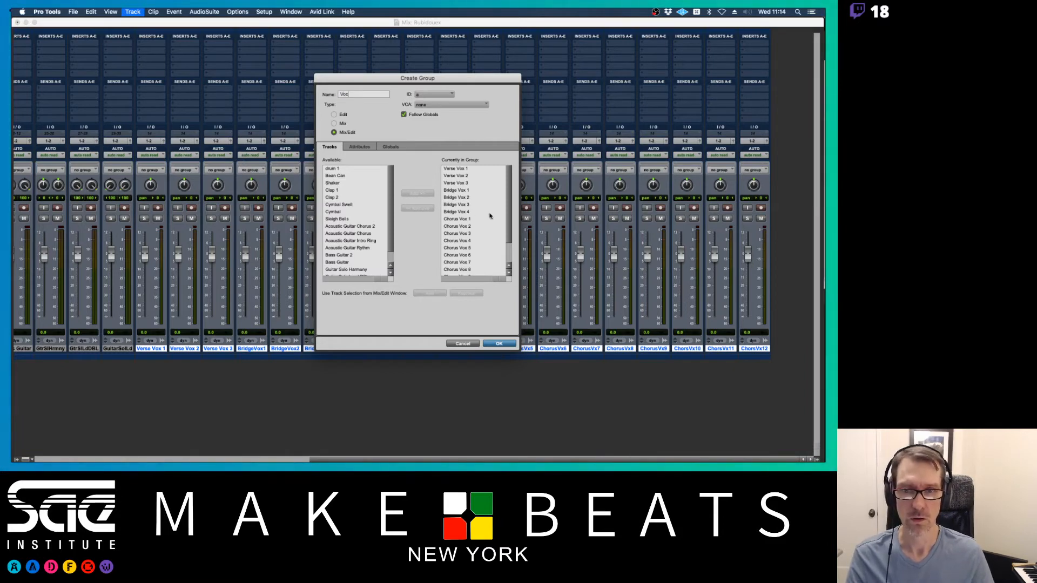
click(426, 95)
mouse_move(430, 97)
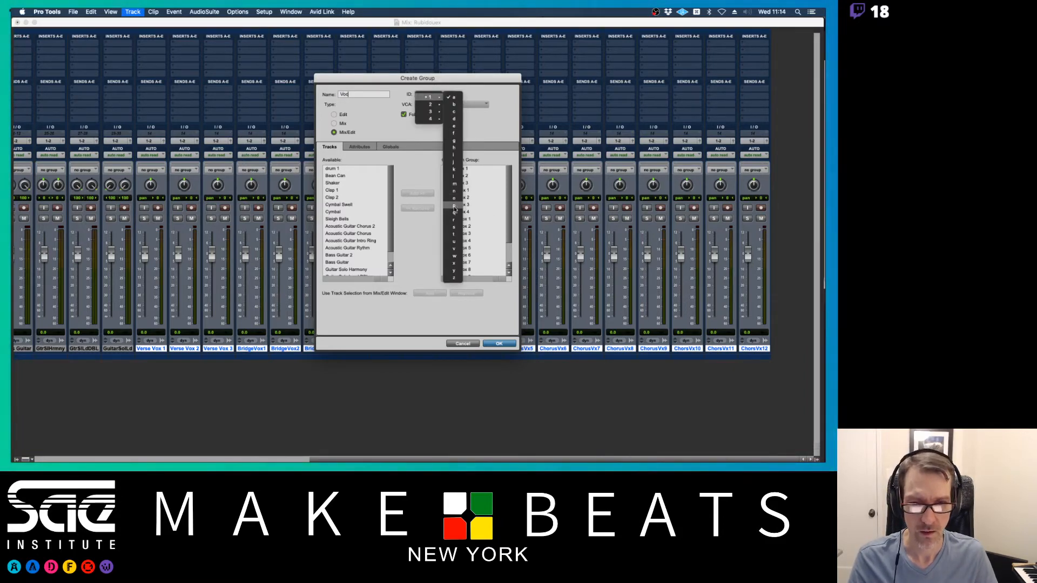
click(453, 249)
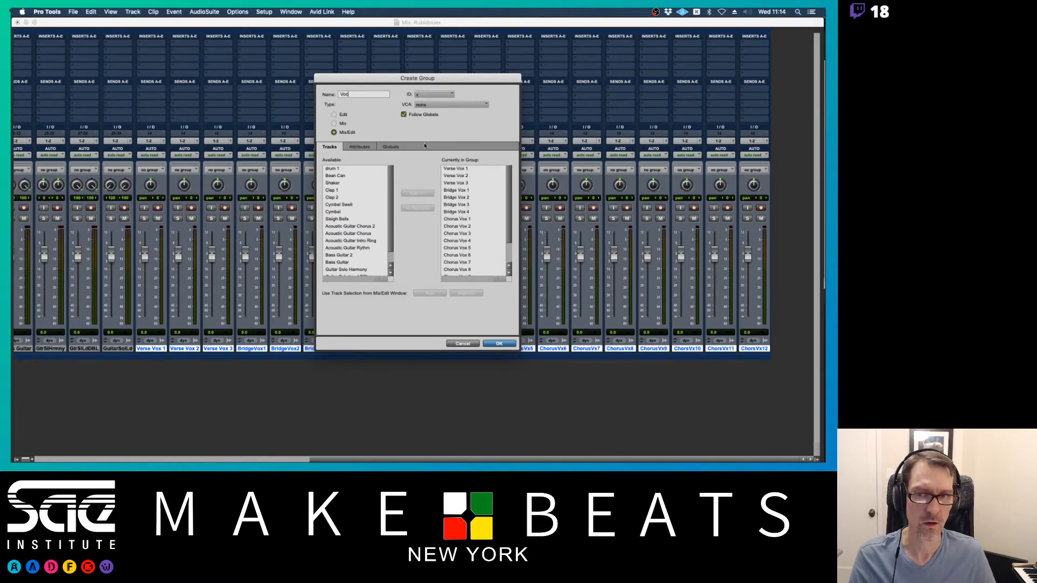
click(498, 344)
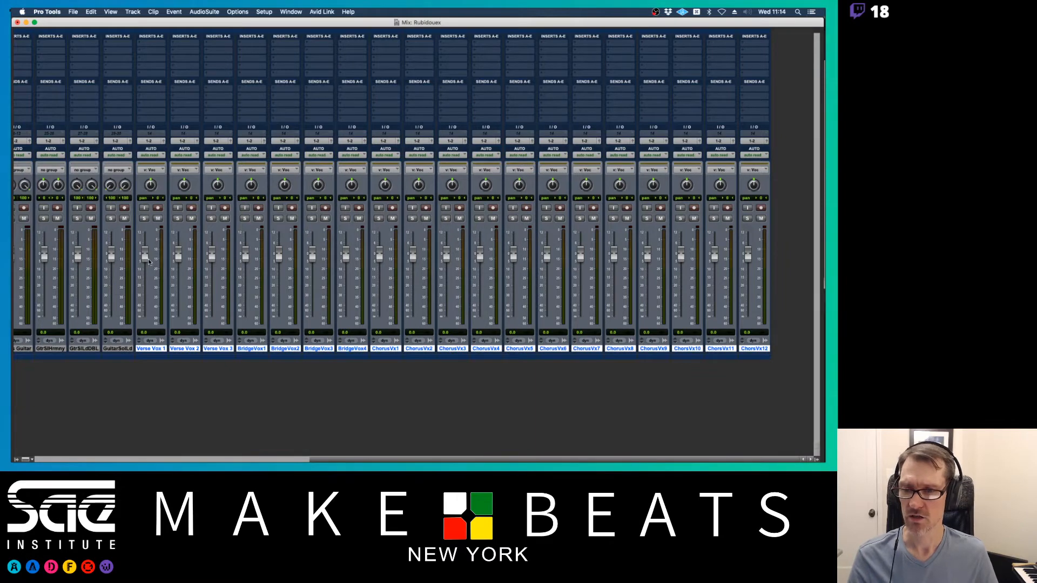
drag(144, 255, 133, 331)
scroll(151, 347, left, 8)
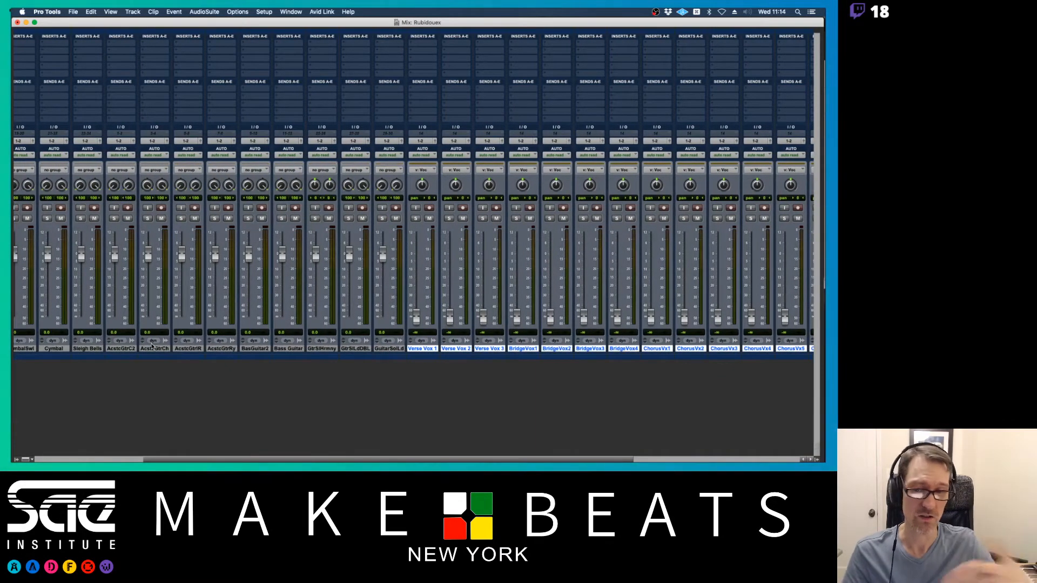
- Group the three guitar solo tracks as E Gtr with ID e and pull their faders down
click(319, 348)
shift+click(386, 350)
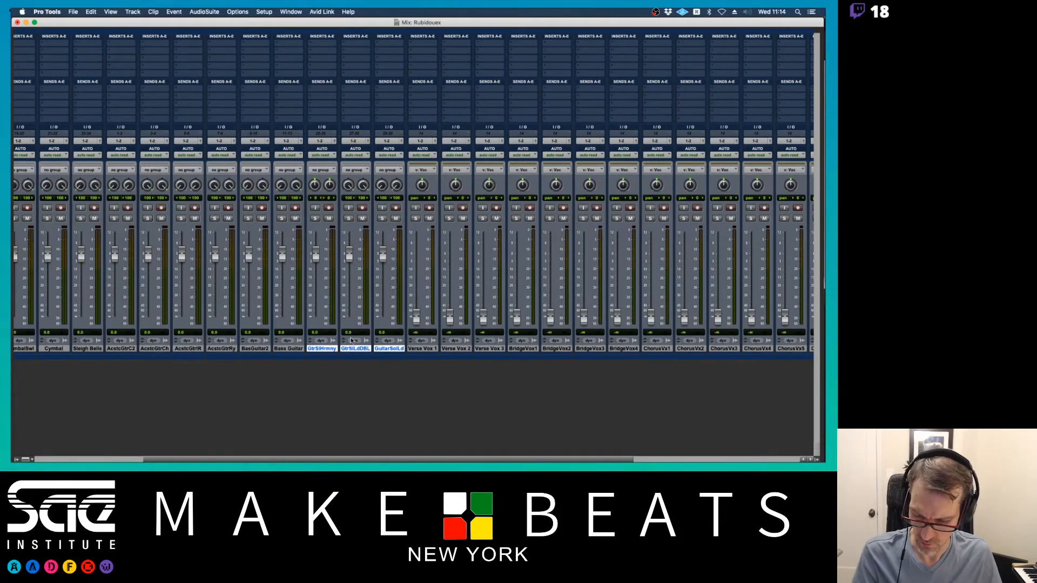
key(super+g)
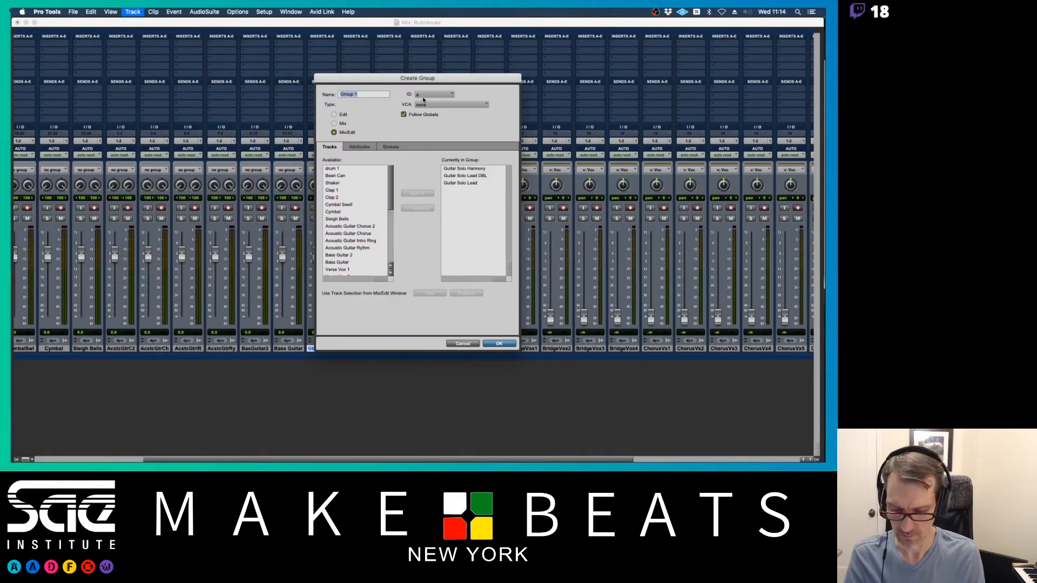
text(E Gtr)
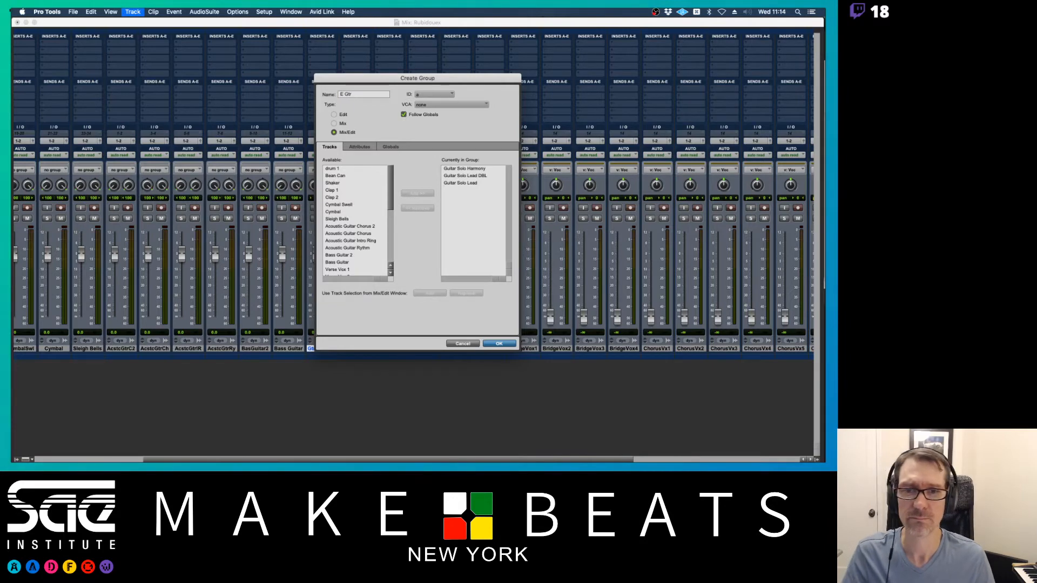
click(431, 95)
mouse_move(430, 98)
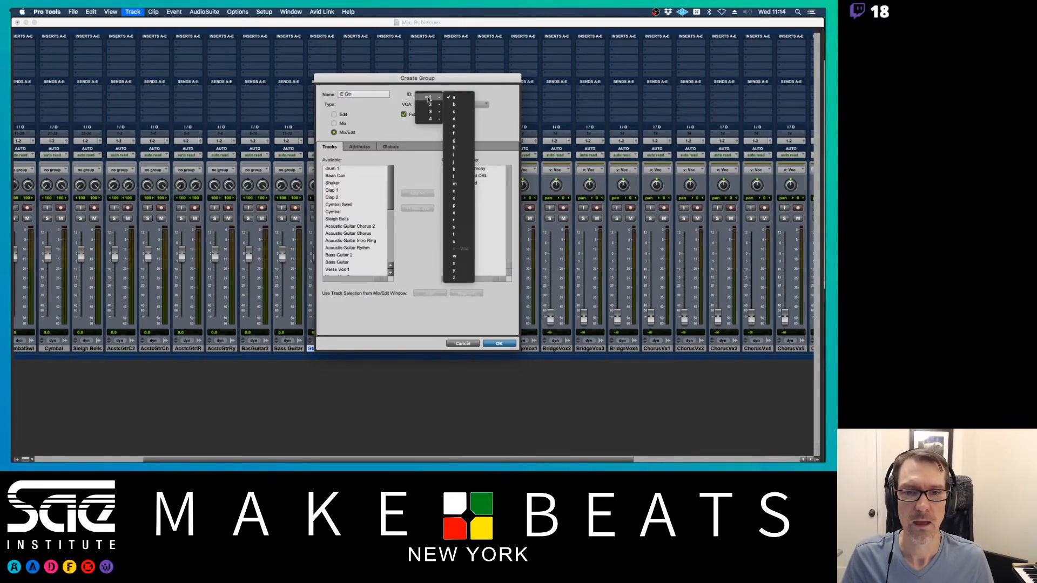
click(456, 127)
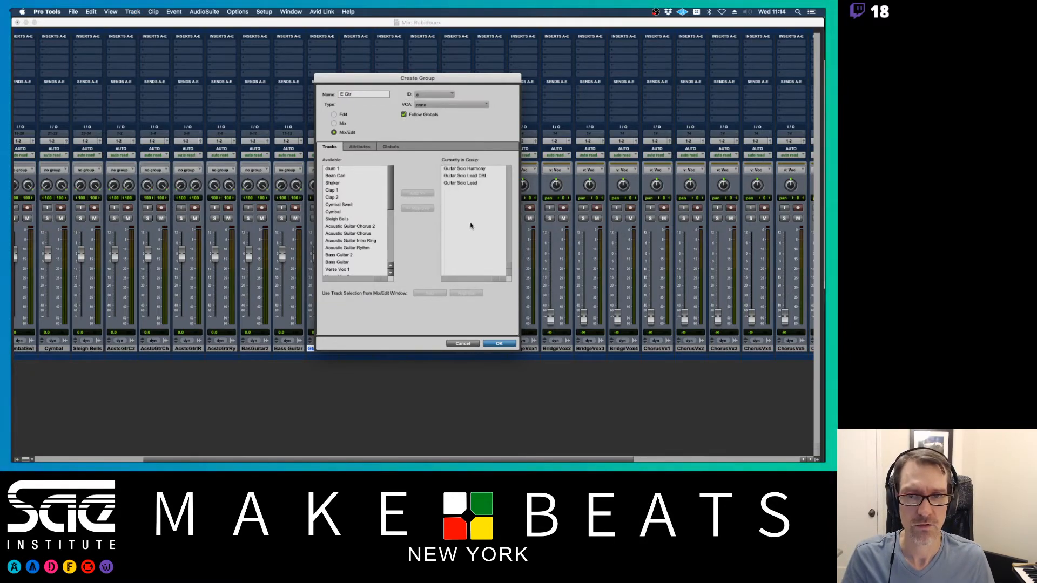
click(486, 343)
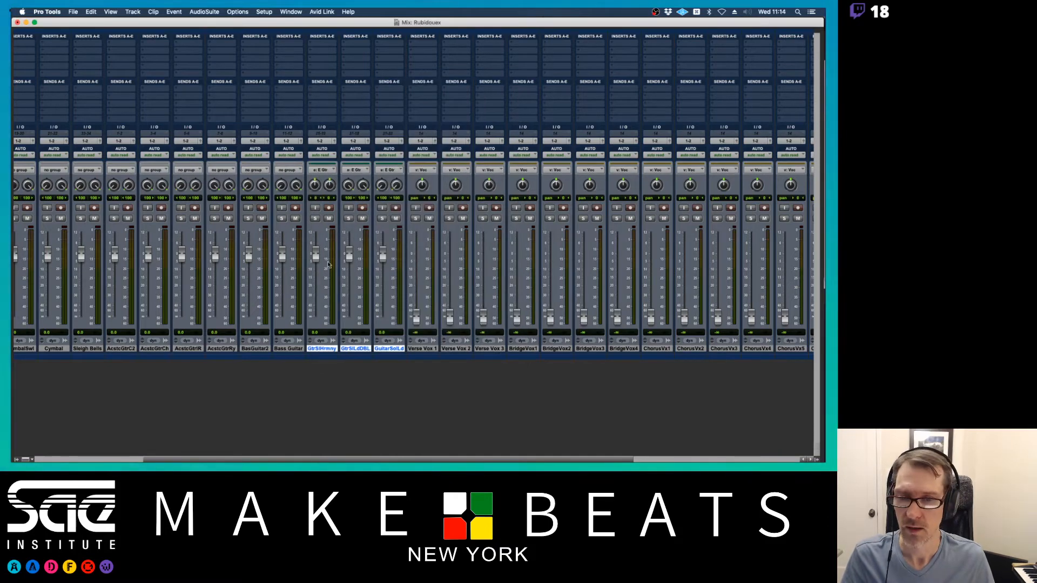
drag(316, 254, 316, 318)
scroll(407, 365, left, 5)
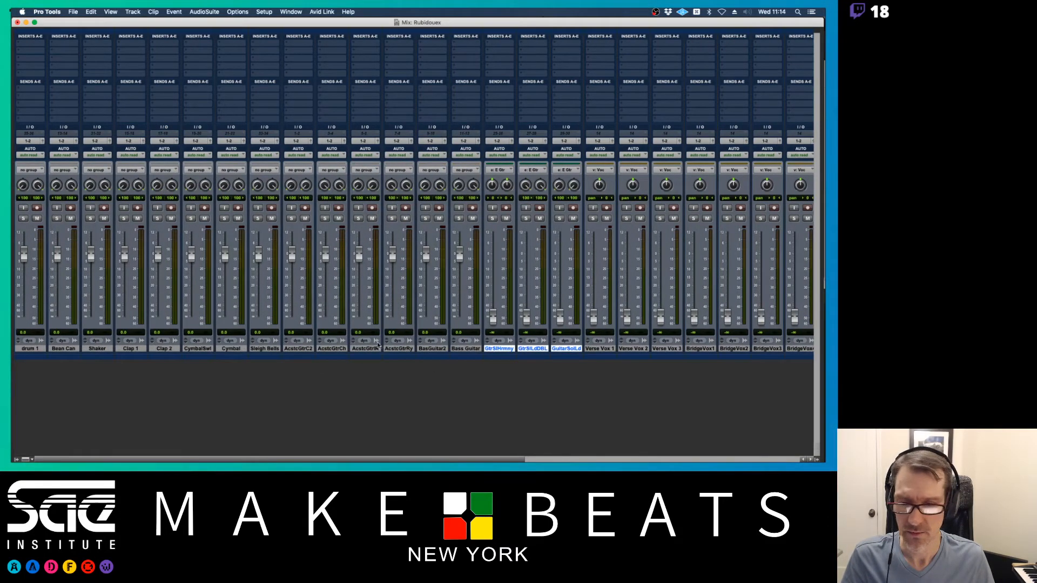
- Move the four acoustic guitar strips after Bass Guitar and group them as A Gtr, ID a
click(295, 349)
shift+click(398, 349)
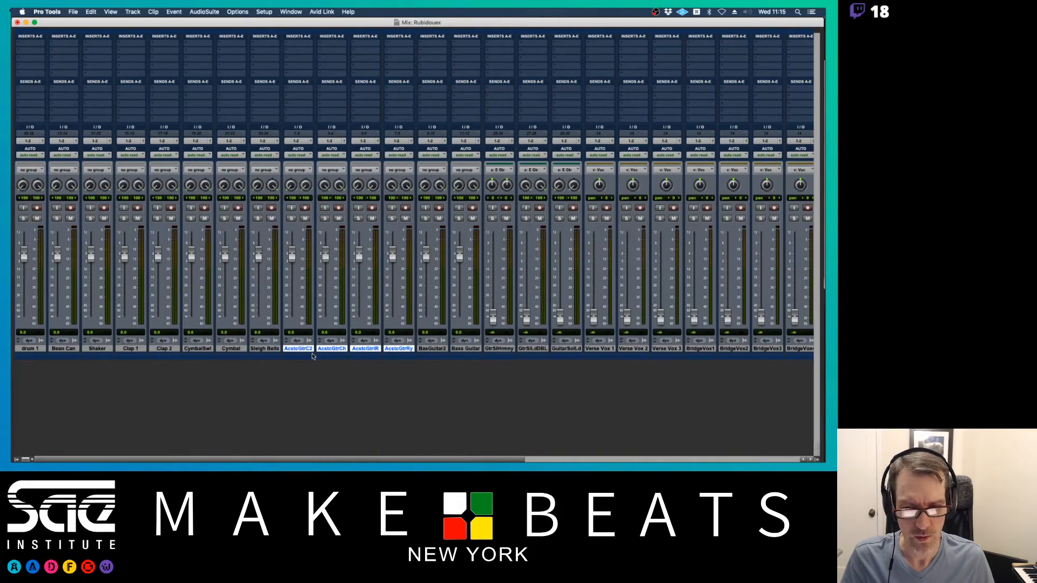
drag(311, 350, 467, 351)
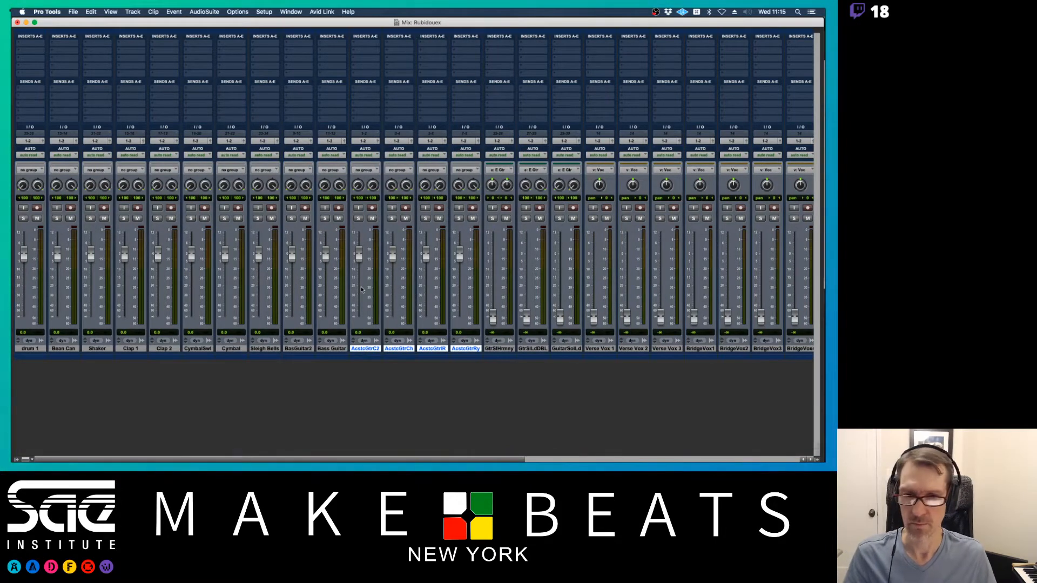
key(super+g)
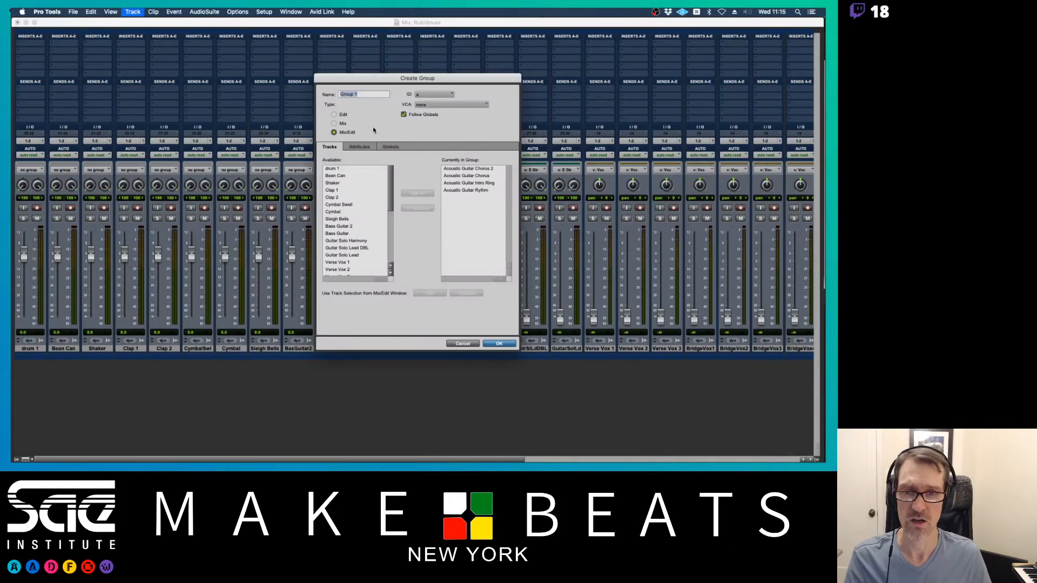
text(A Gtr)
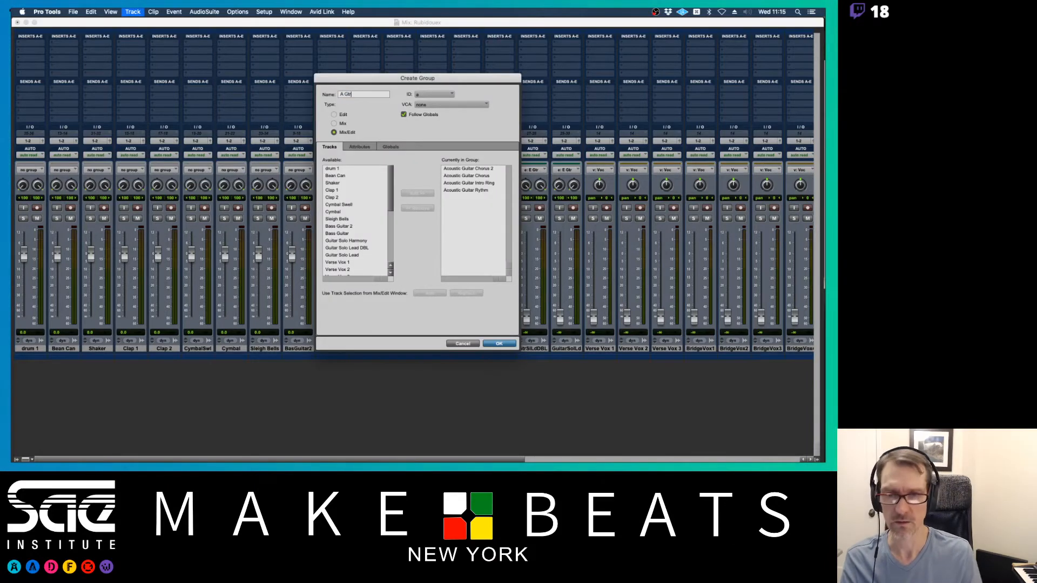
click(431, 95)
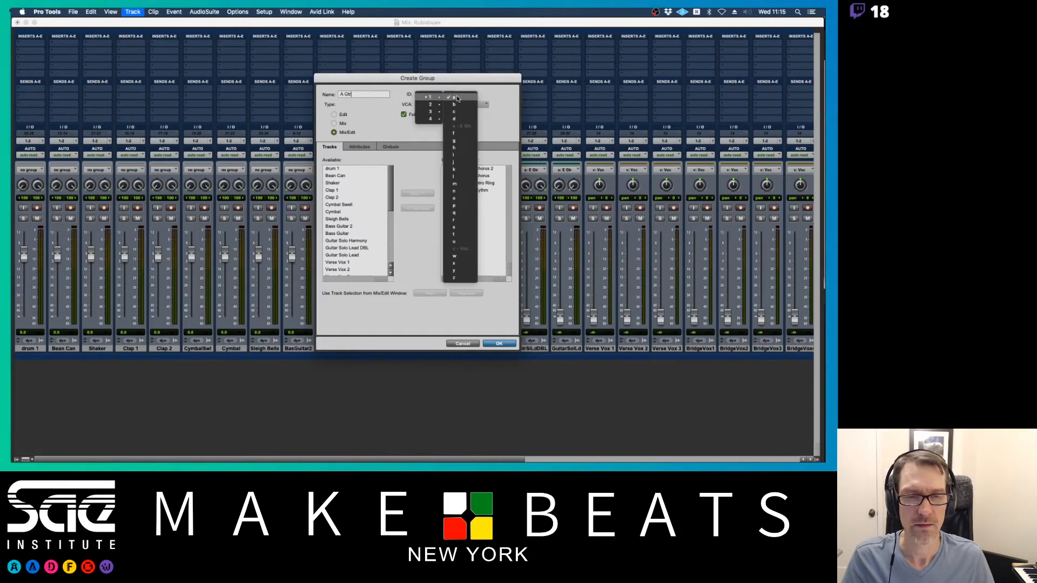
click(455, 97)
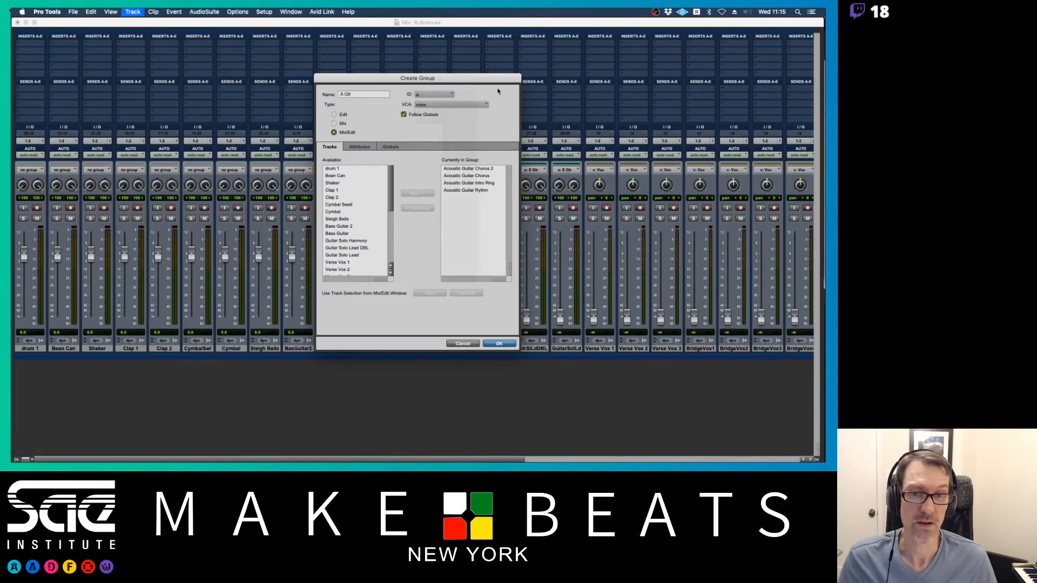
click(494, 345)
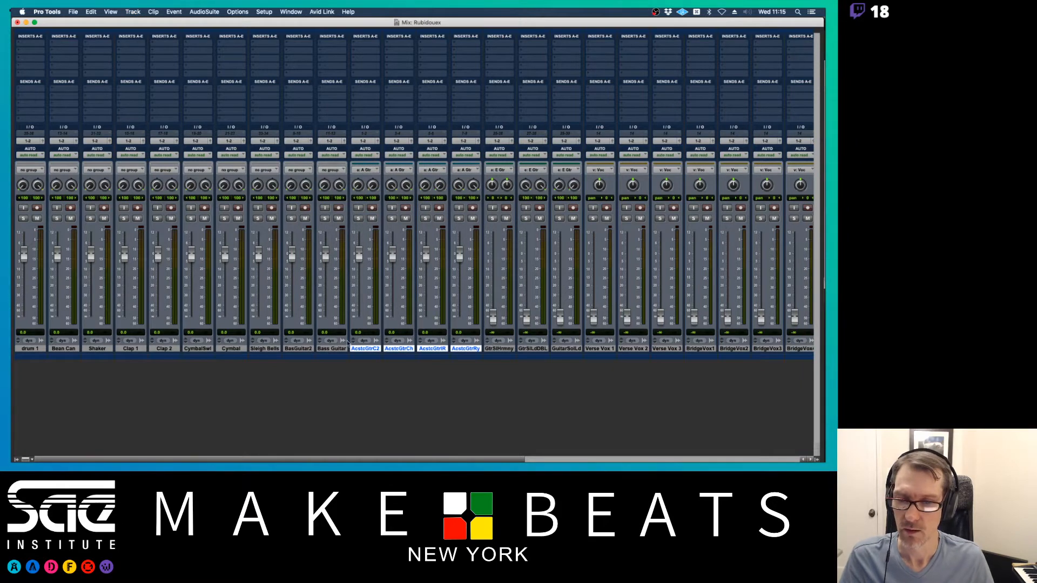
- Group BasGuitar2 and Bass Guitar as Bass with ID b
click(298, 348)
shift+click(325, 350)
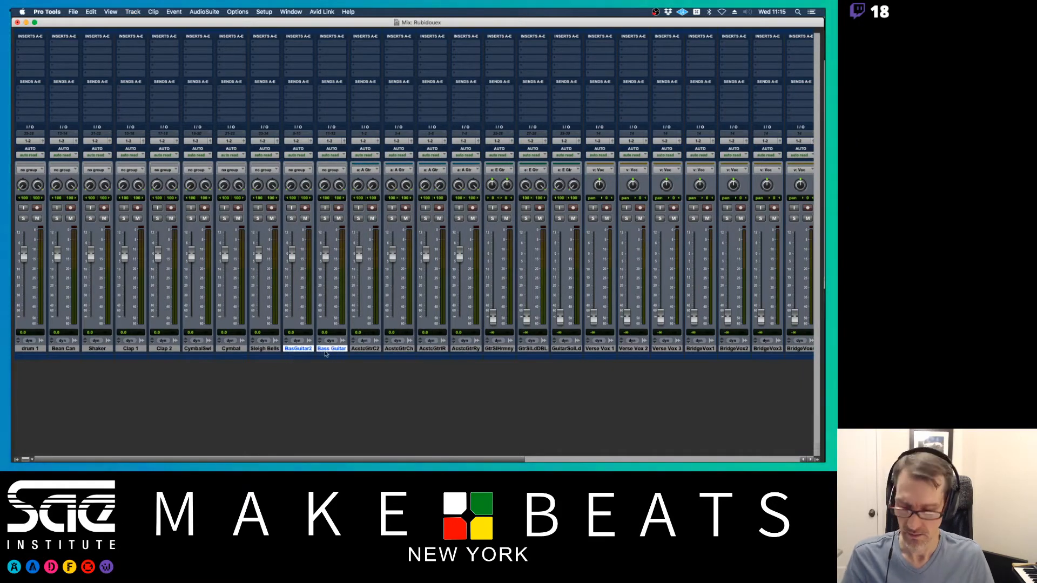
key(super+g)
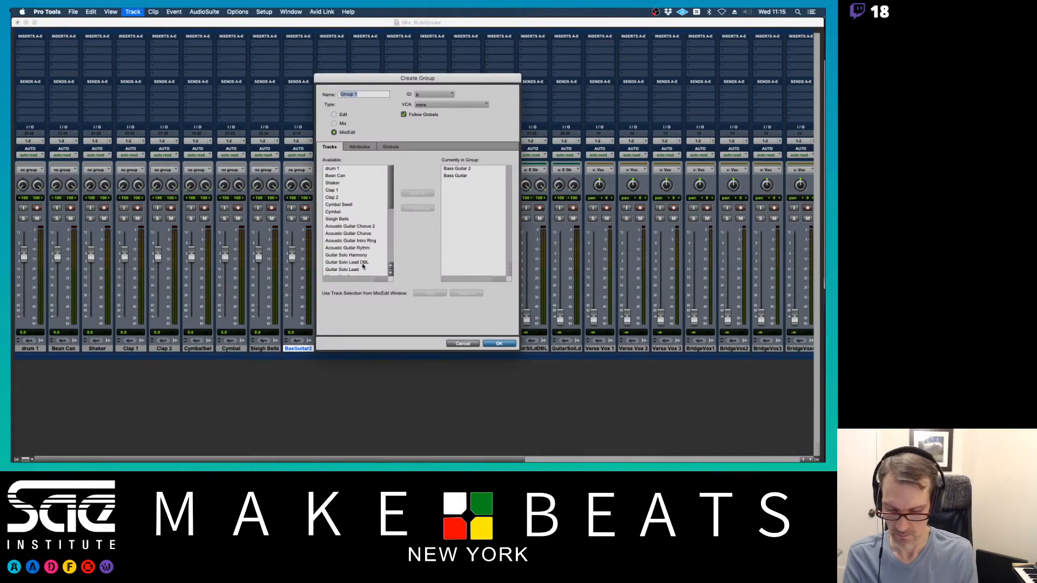
text(Bass)
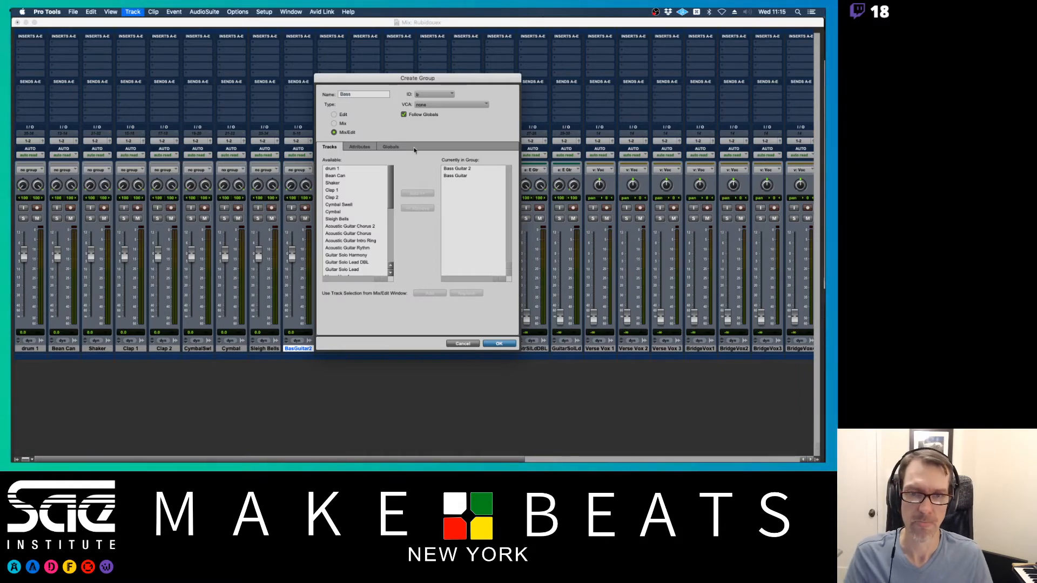
click(424, 94)
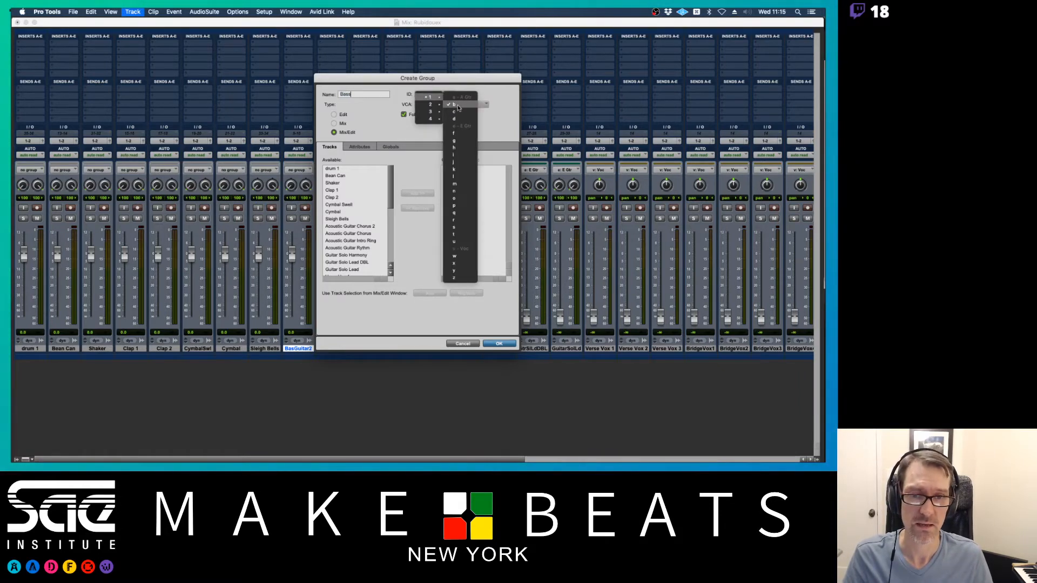
click(458, 106)
click(498, 345)
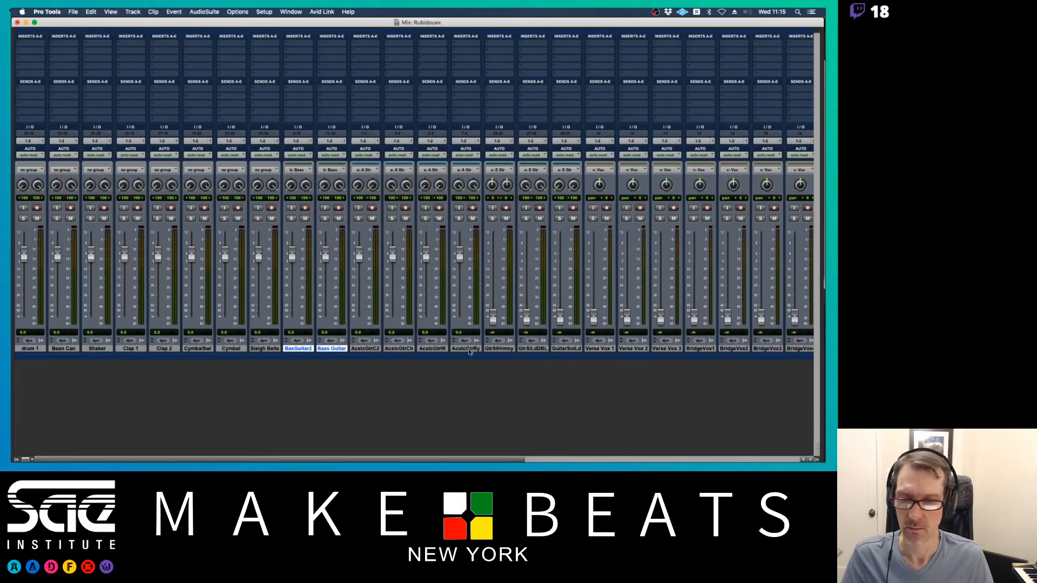
- Group drum 1 through Sleigh Bells as Drums with ID d, then narrow the mixer window
click(42, 350)
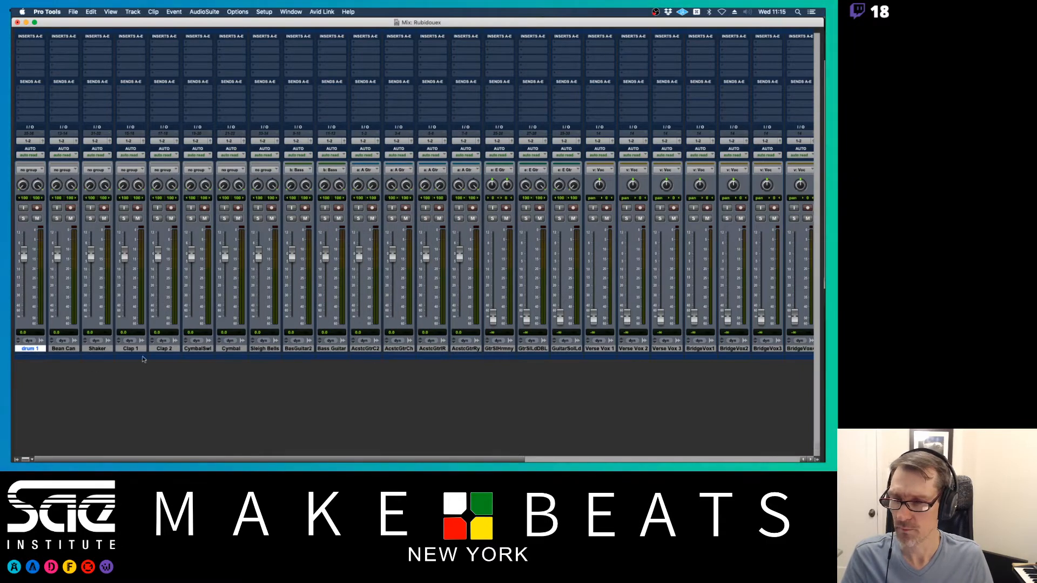
shift+click(271, 350)
key(super+g)
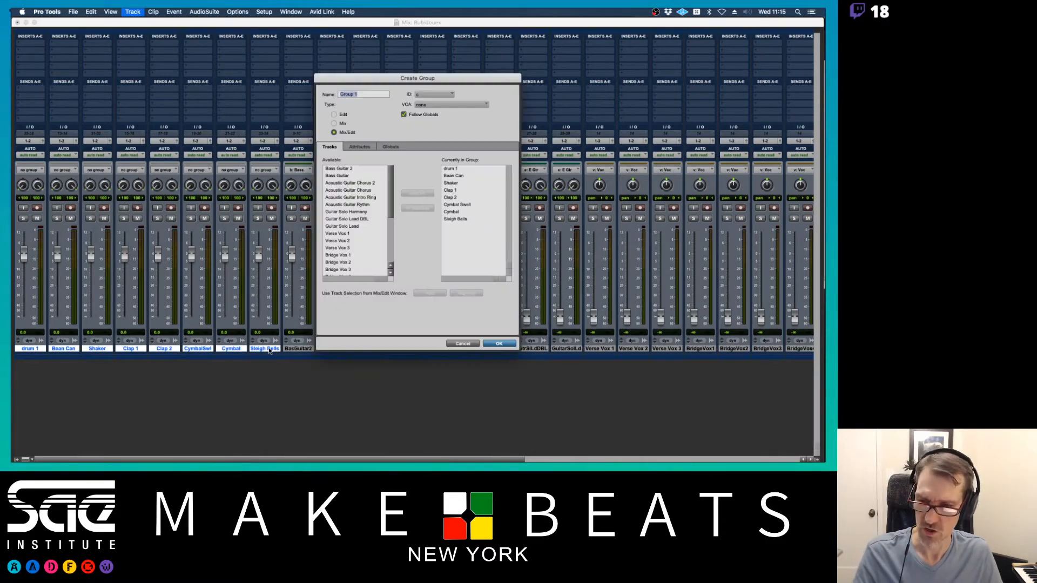
text(Drums)
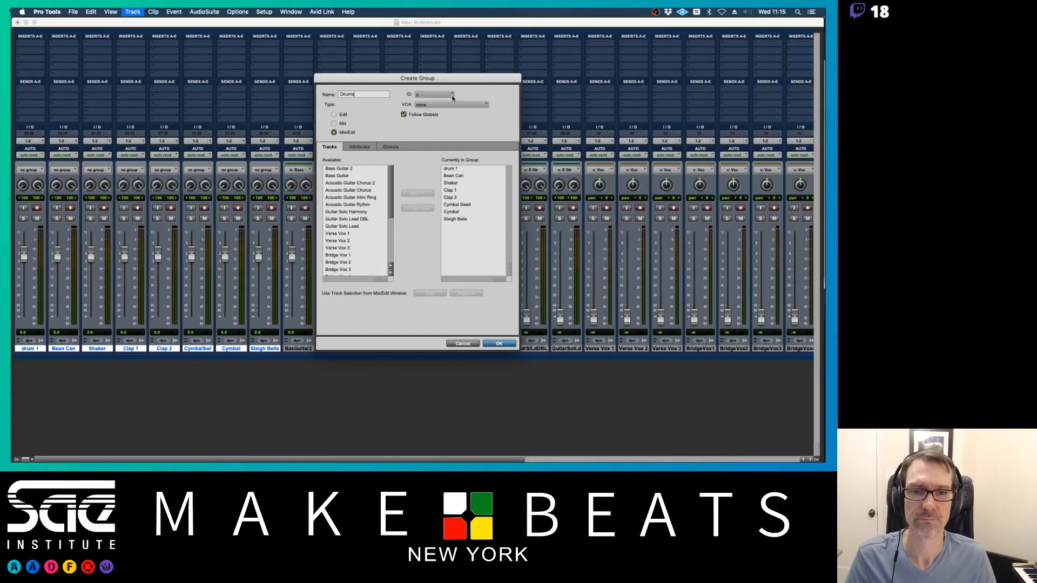
click(452, 96)
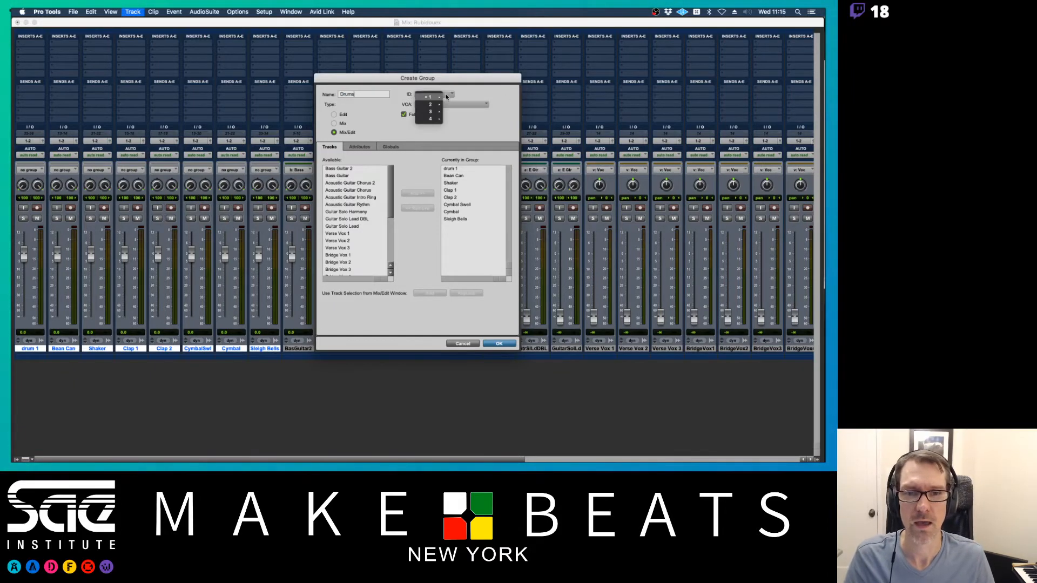
click(452, 120)
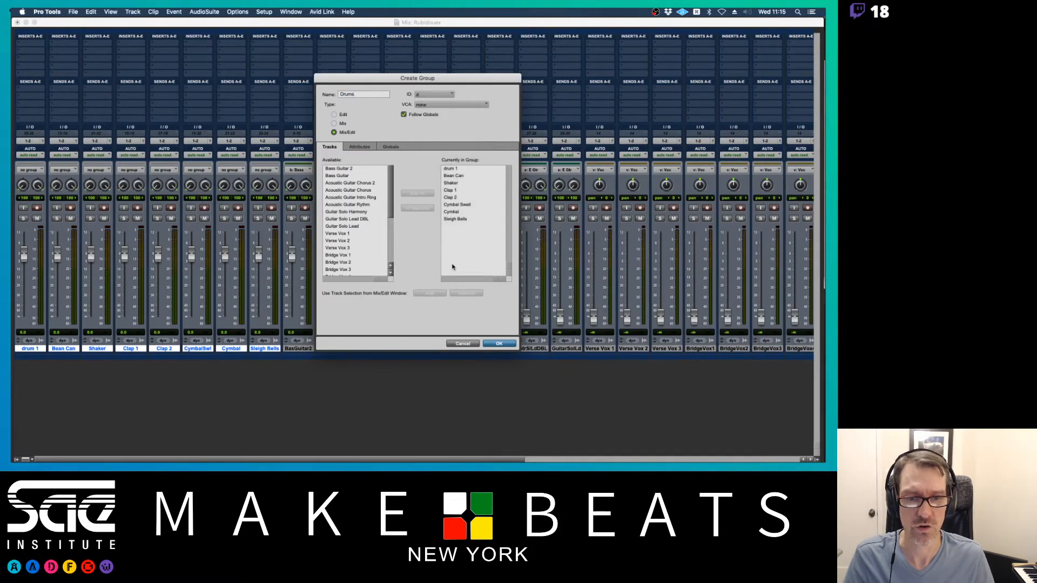
click(496, 344)
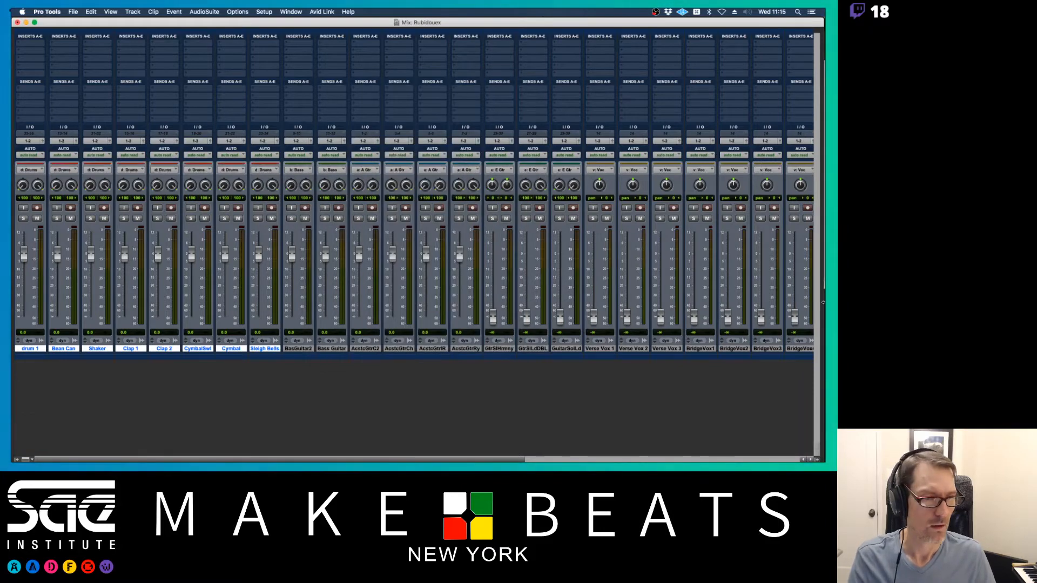
drag(823, 303, 638, 287)
- Close the Finder session folder window and bring the mixer back to the front
click(662, 292)
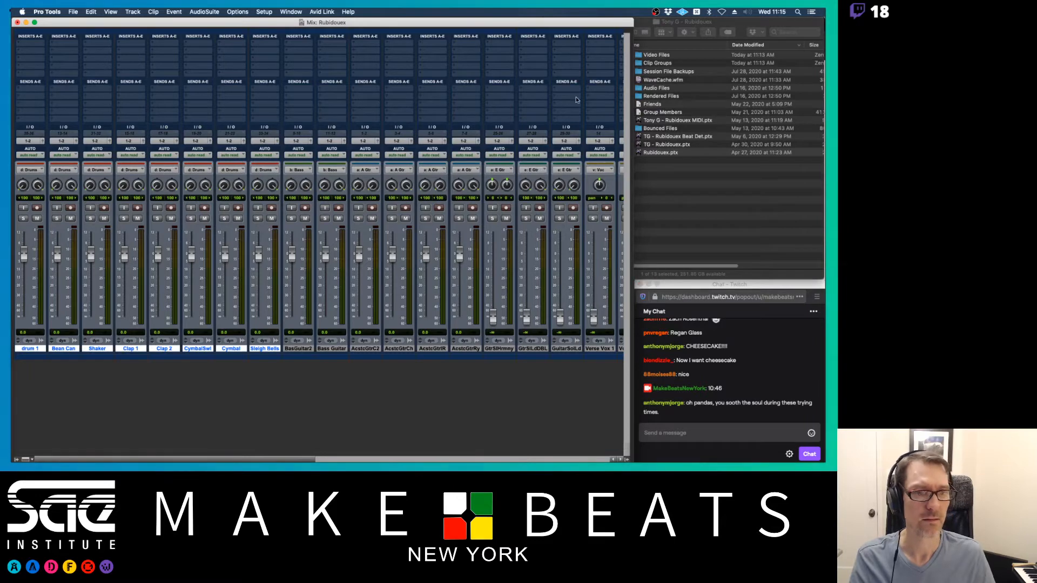
click(645, 23)
key(super+w)
click(501, 23)
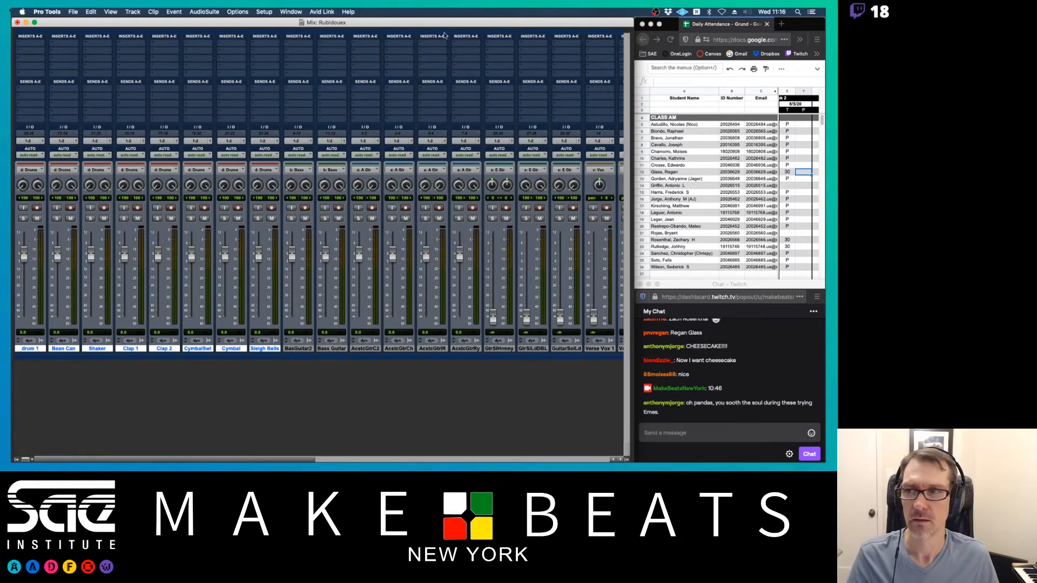
- Save the session as a copy named with the student's name followed by '- Rubidouex Mix'
key(shift+super+s)
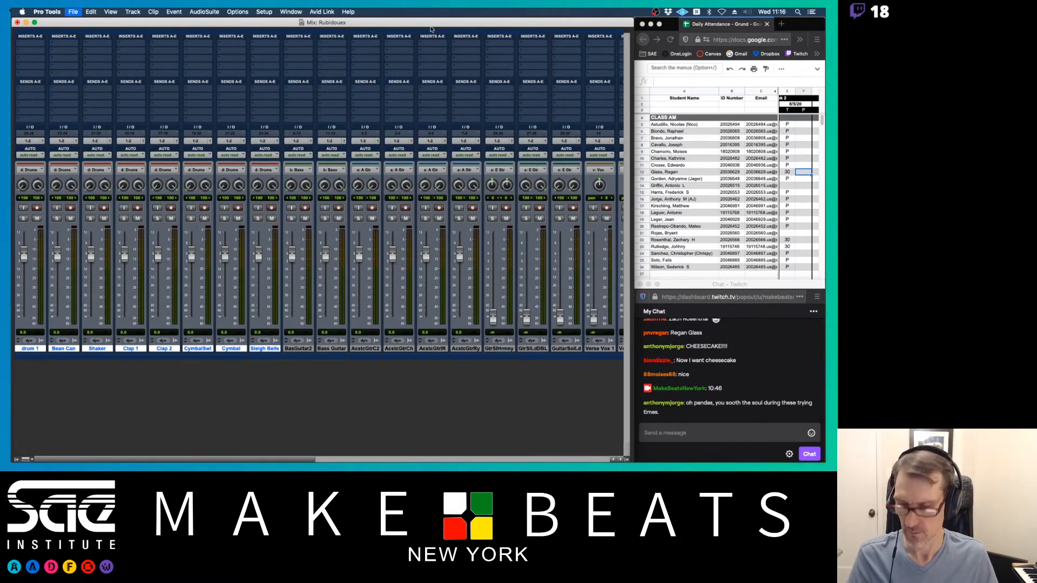
key(Left)
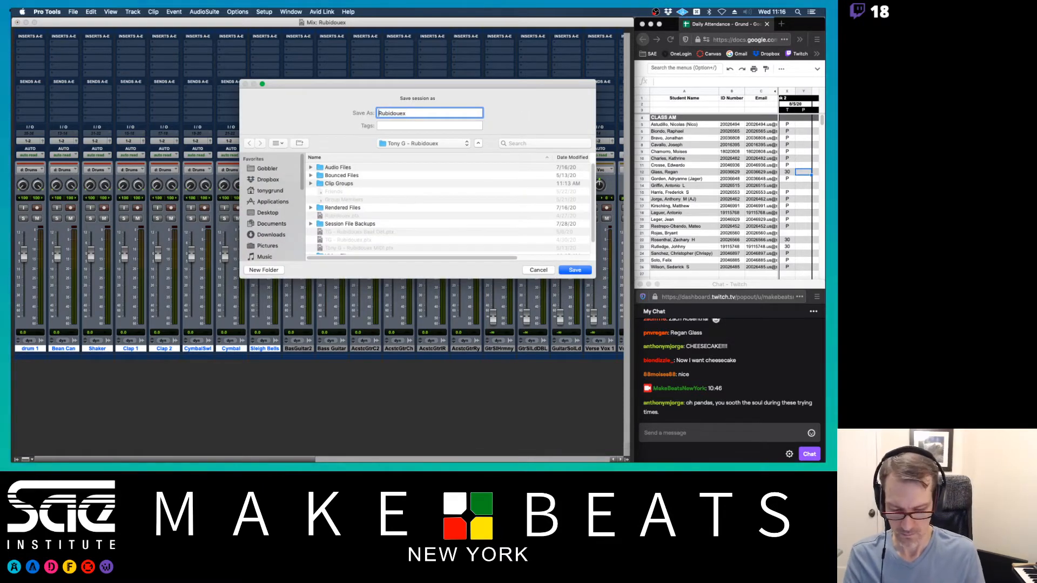
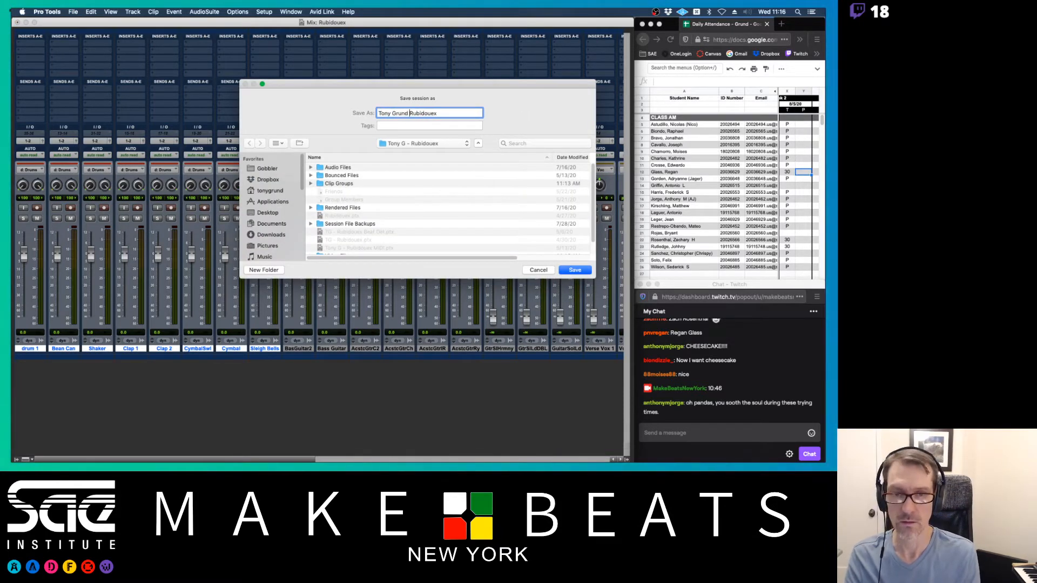
text(- Rubidouex)
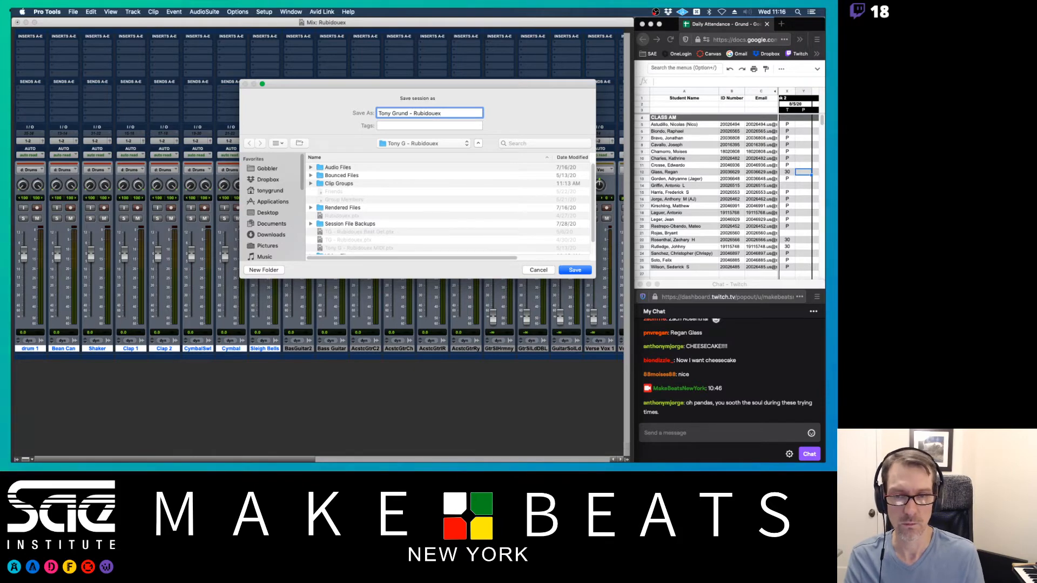
text( Mix)
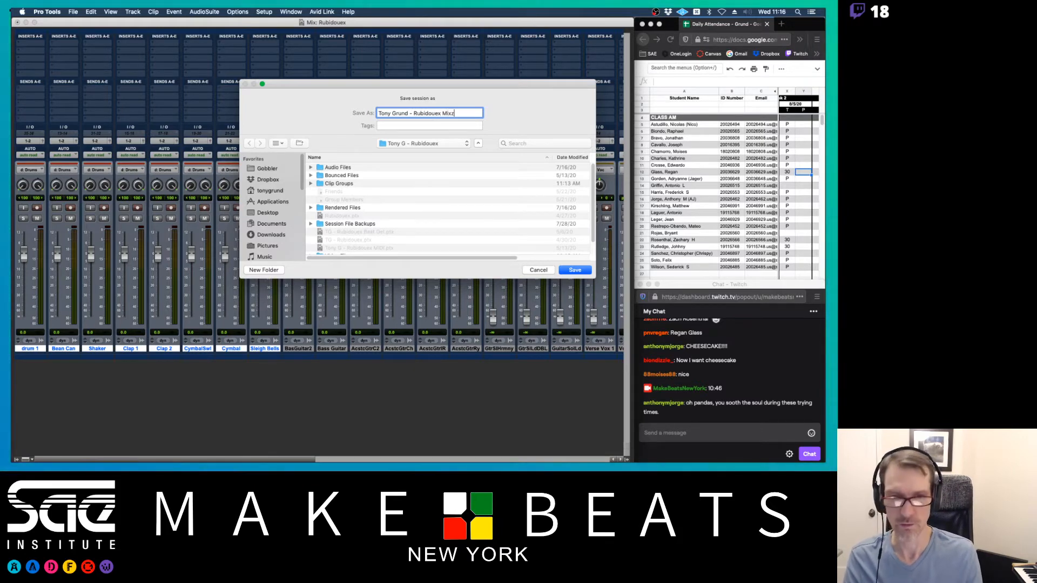
key(Return)
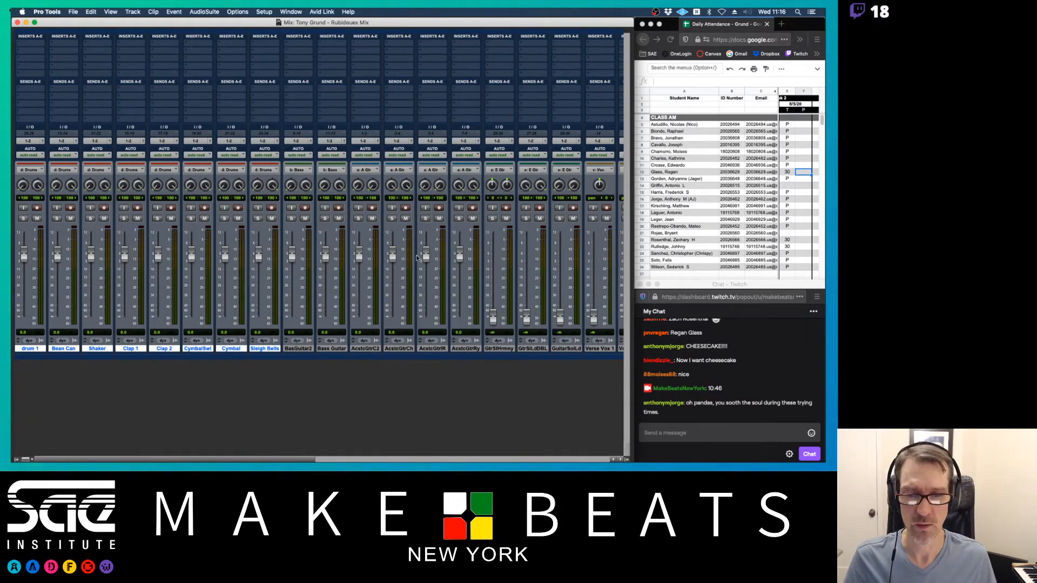
- Pull the acoustic guitar and bass group faders down, then select bars 38–45 in the timeline
drag(426, 252, 435, 342)
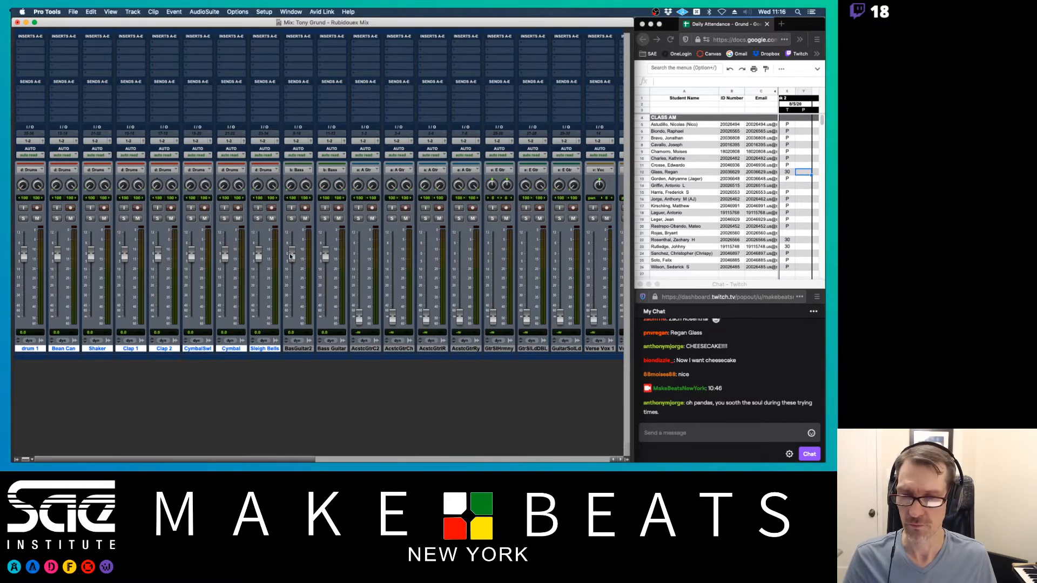
drag(292, 253, 292, 317)
key(super+equal)
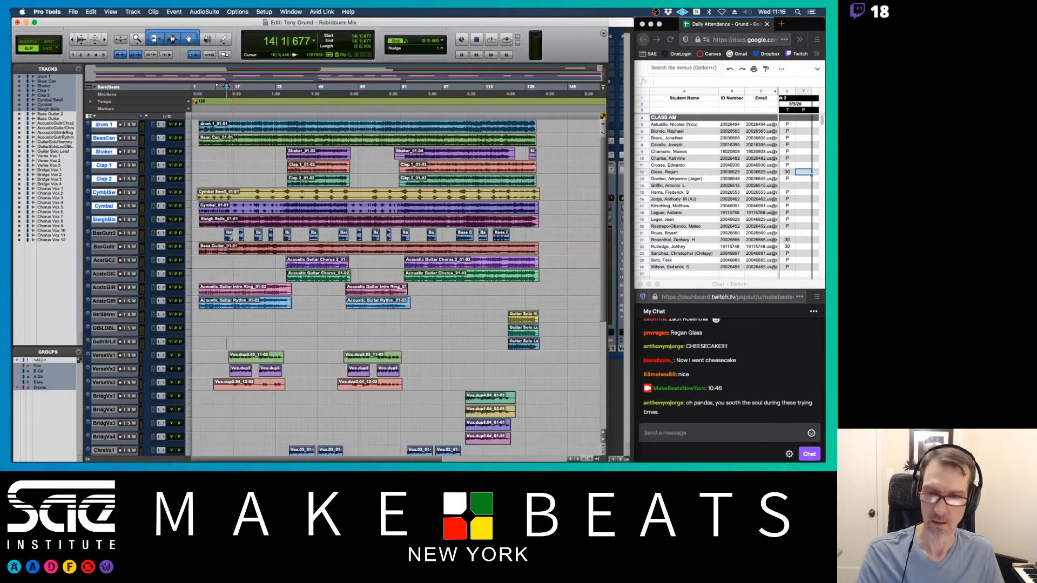
drag(290, 91, 345, 94)
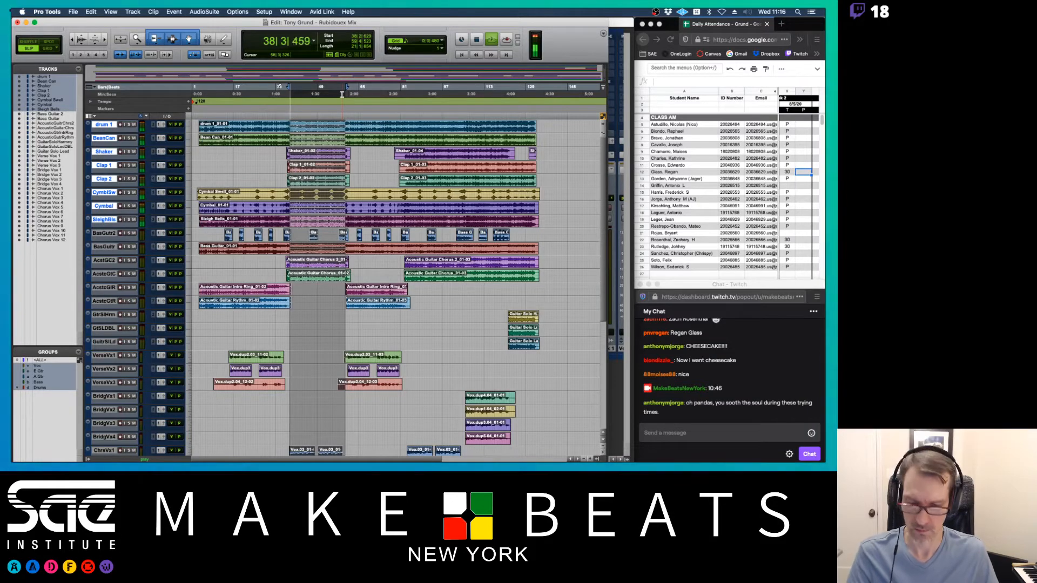
- Back in the mixer, lower the grouped drum faders together to -10.2 dB
key(super+equal)
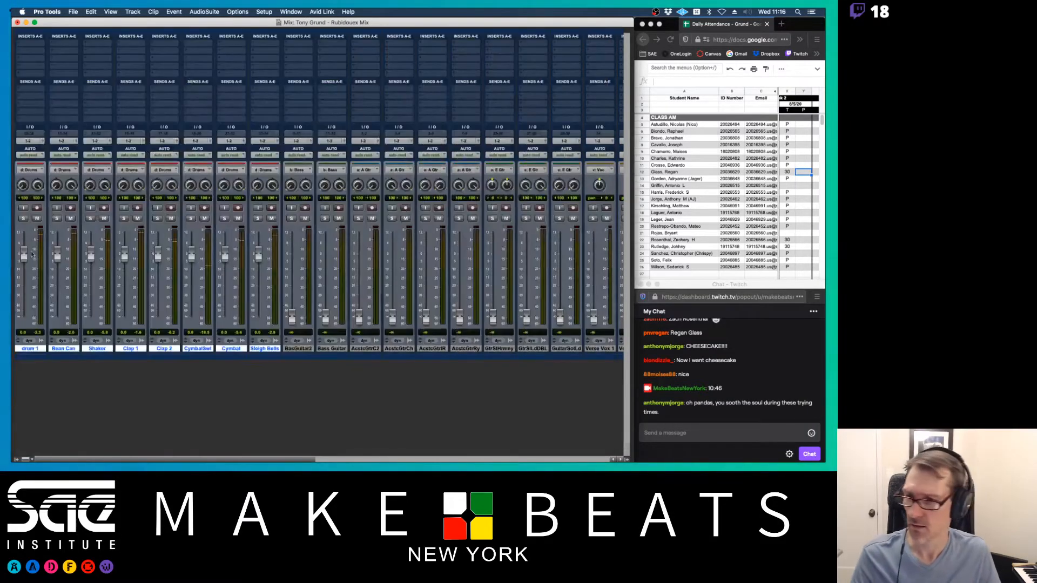
drag(258, 253, 259, 305)
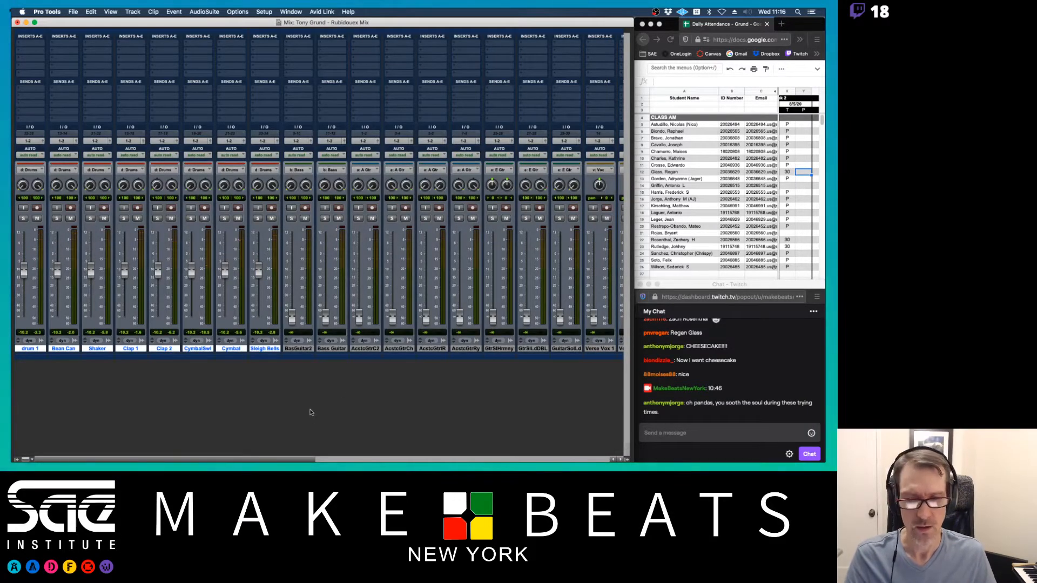
drag(308, 460, 678, 459)
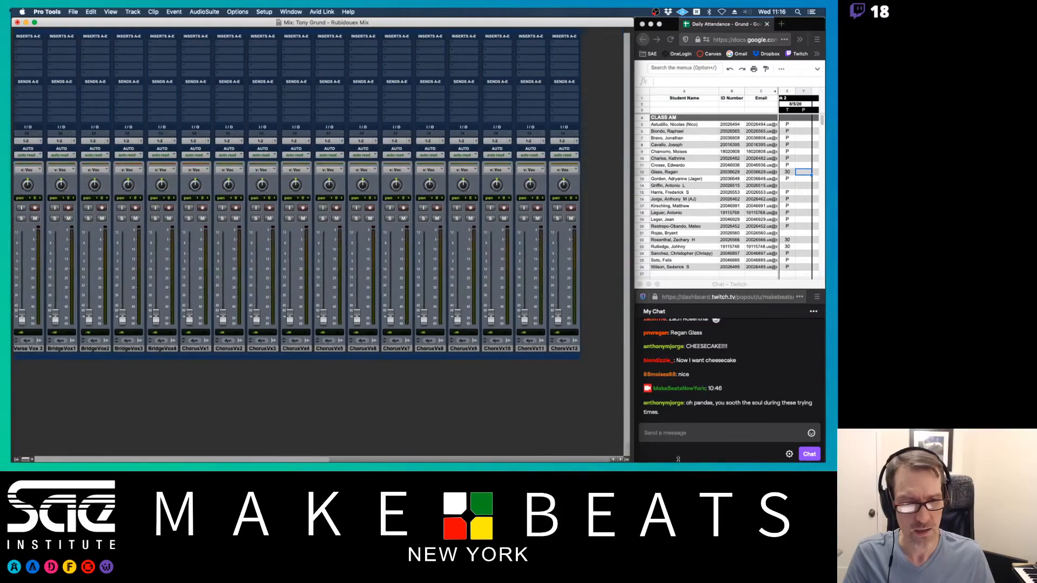
- Add a stereo master fader, Master 1, after ChorsVx12 with its output routed to 1-2
click(572, 349)
key(super+shift+n)
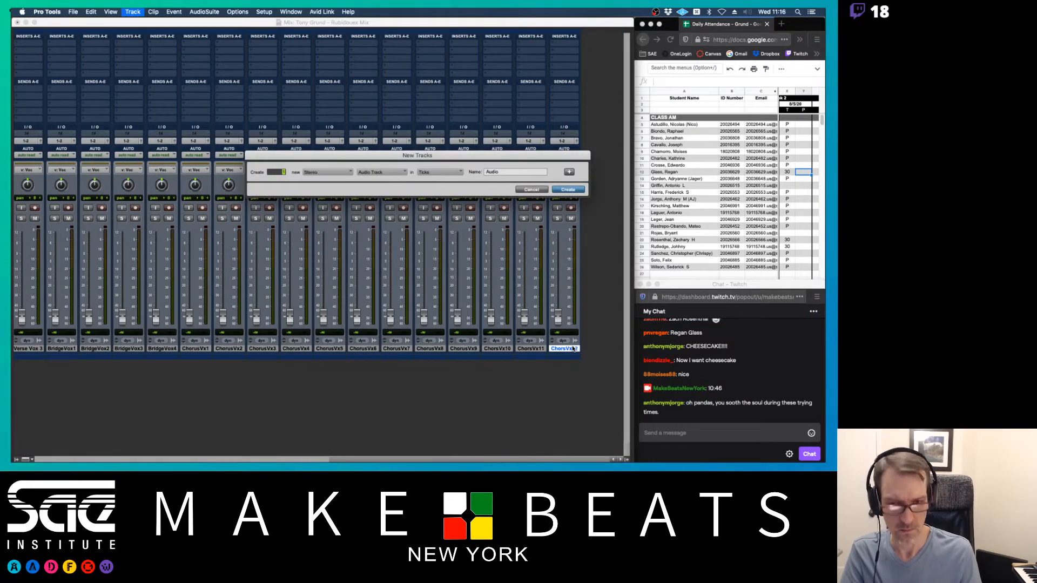
key(super+Down)
key(super+Down)
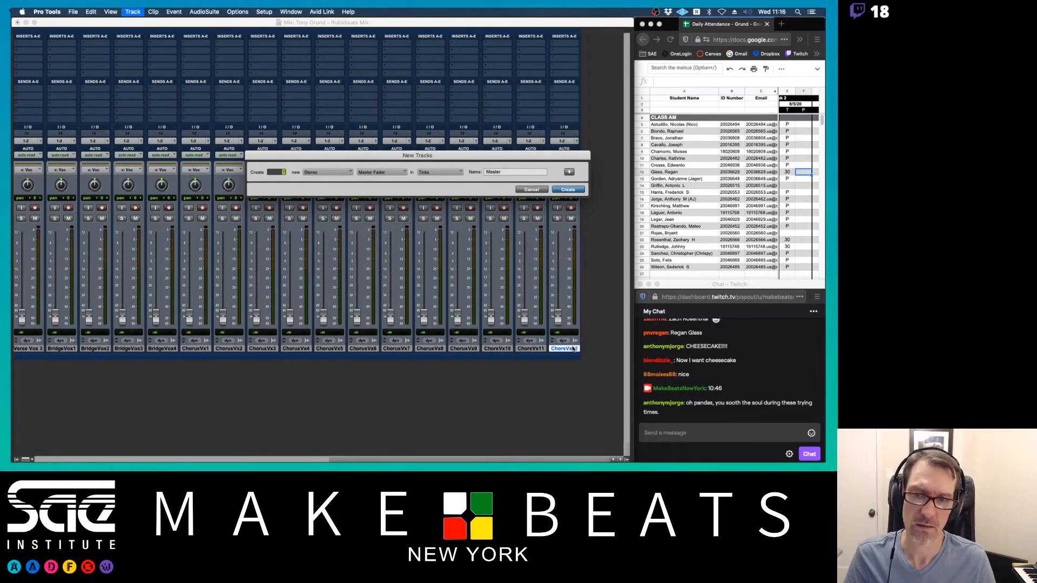
key(super+Right)
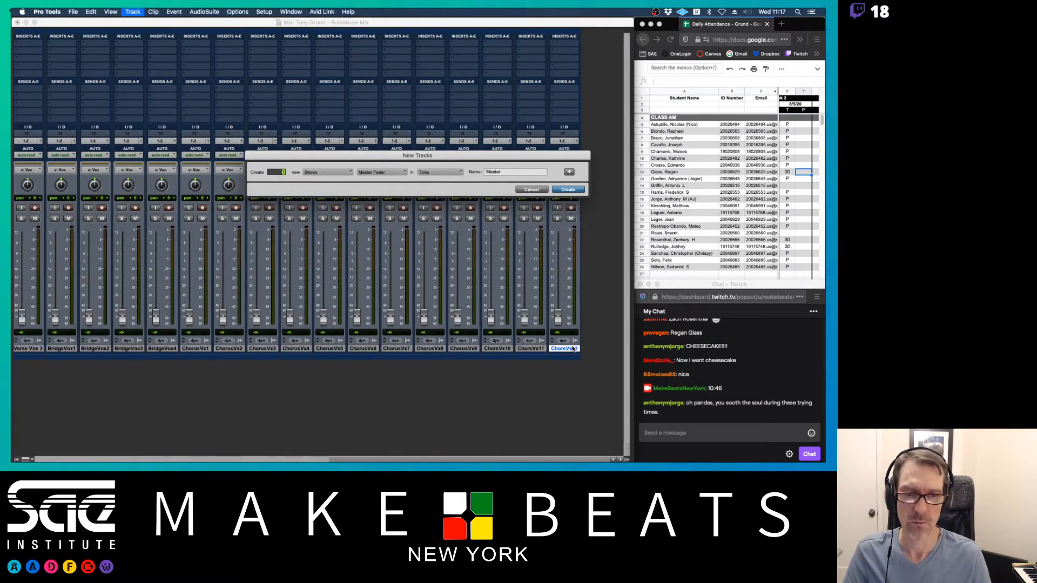
key(Return)
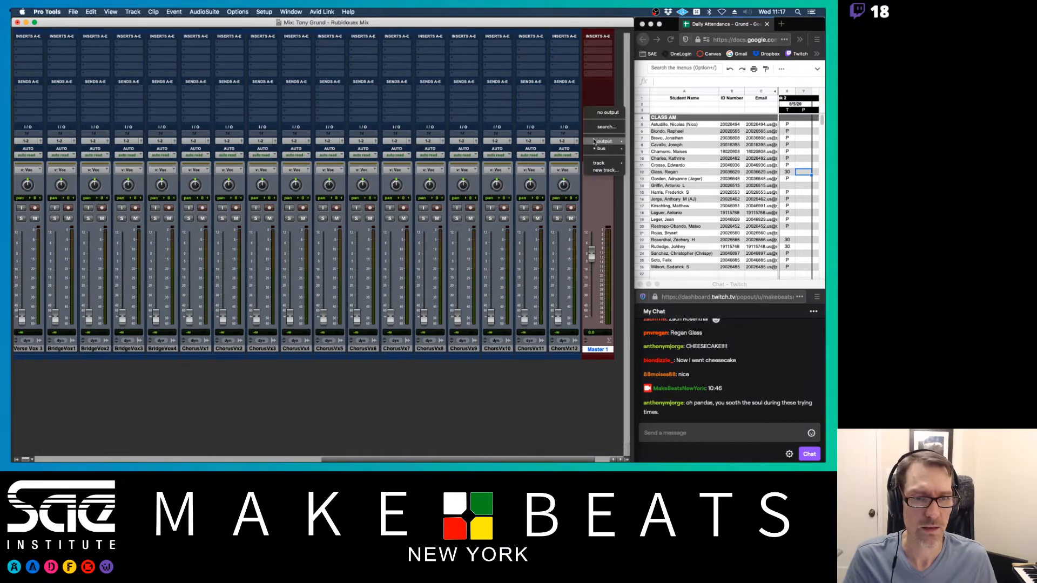
click(593, 142)
click(669, 144)
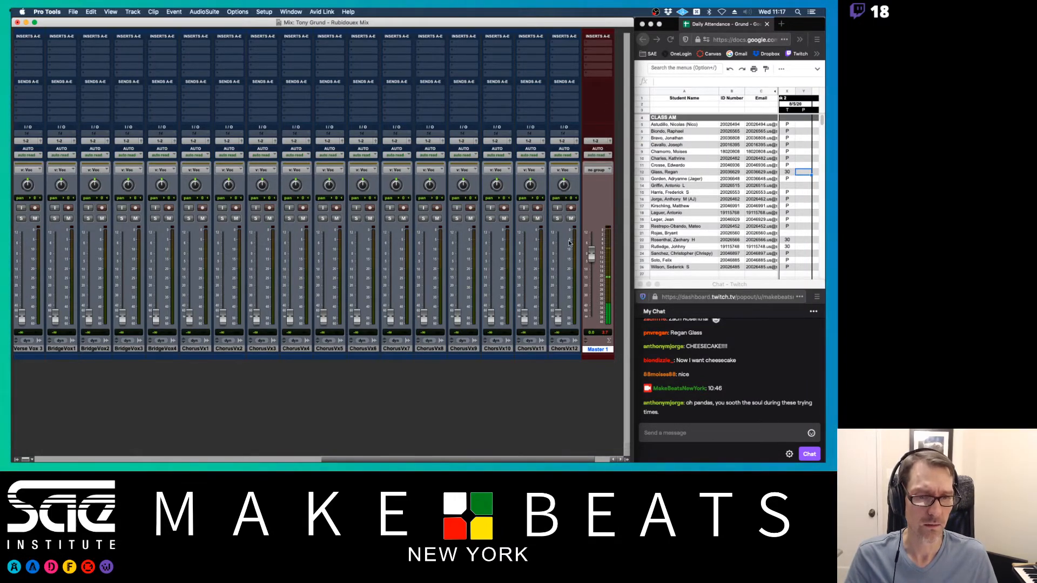
- Create a stray stereo audio track, Audio 1, then delete it
scroll(190, 290, left, 10)
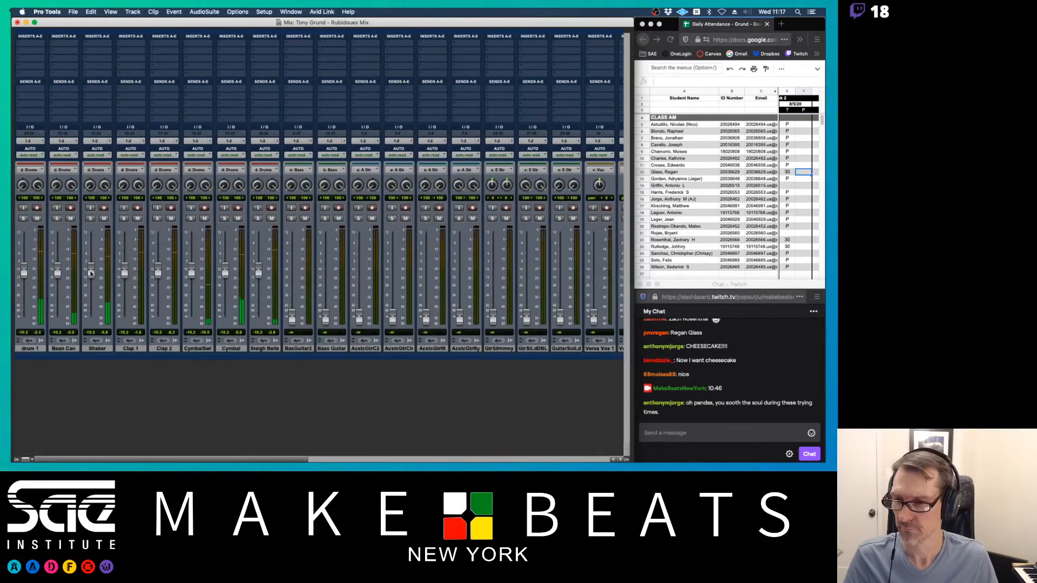
scroll(208, 254, right, 10)
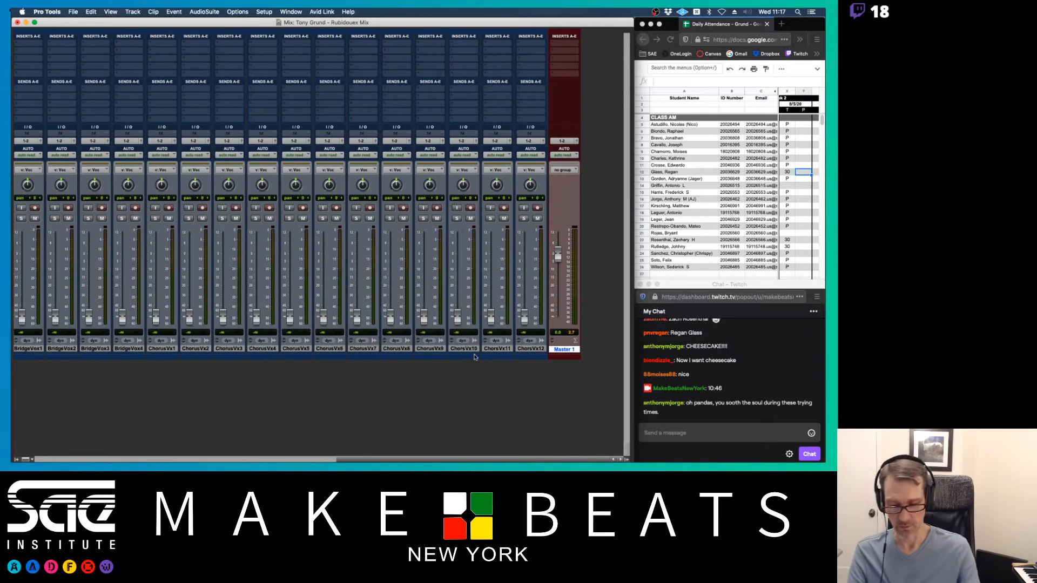
key(super+shift+n)
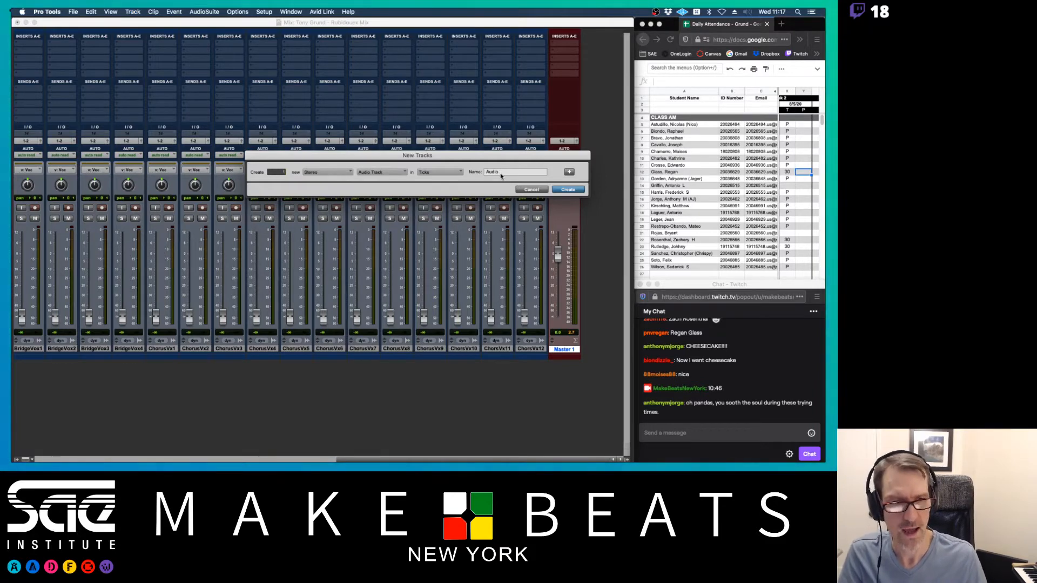
key(Return)
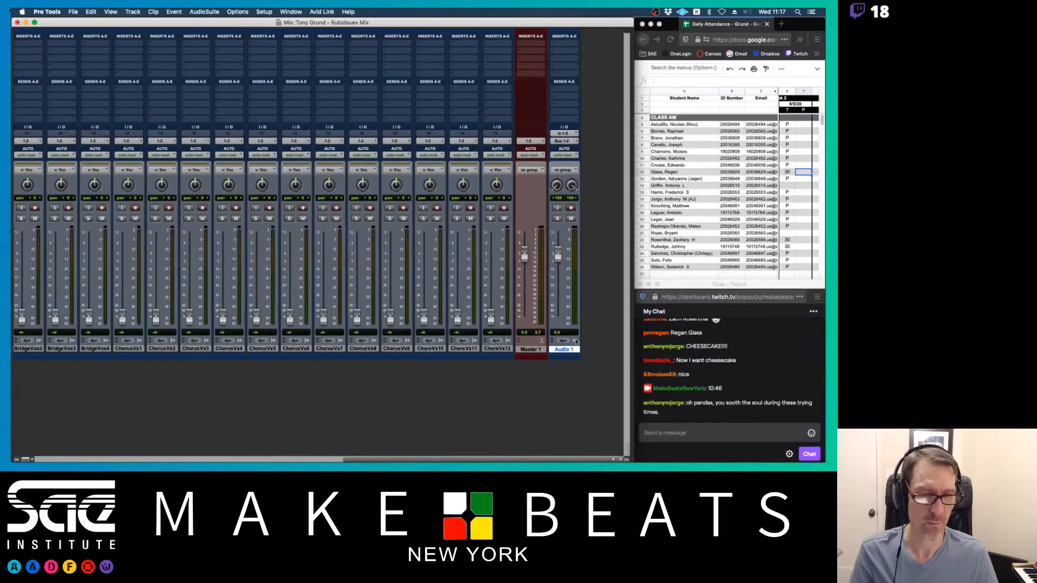
right_click(564, 351)
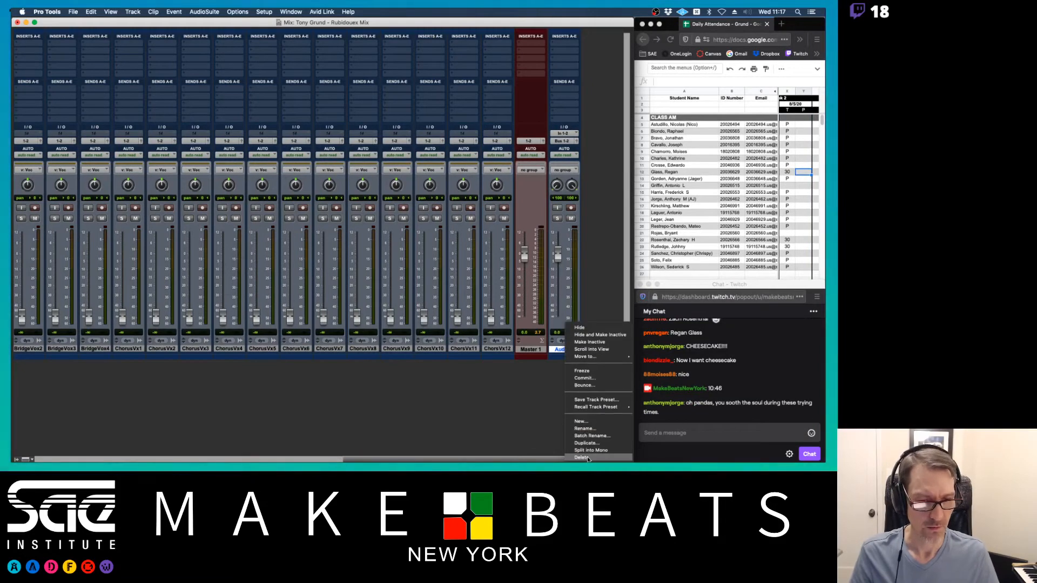
click(588, 456)
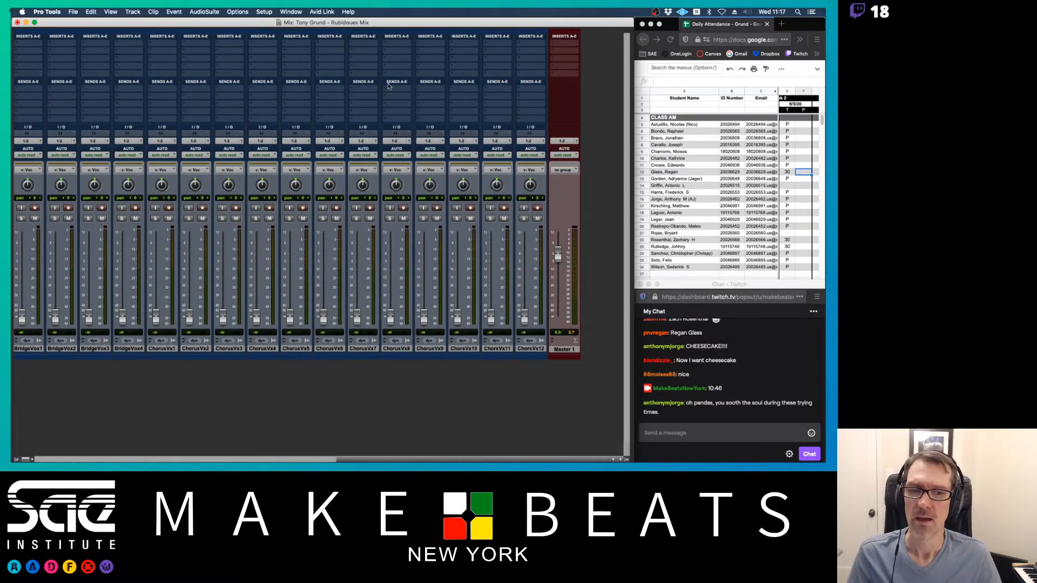
- In Setup > I/O, restore the Bus tab to its default busses
click(264, 12)
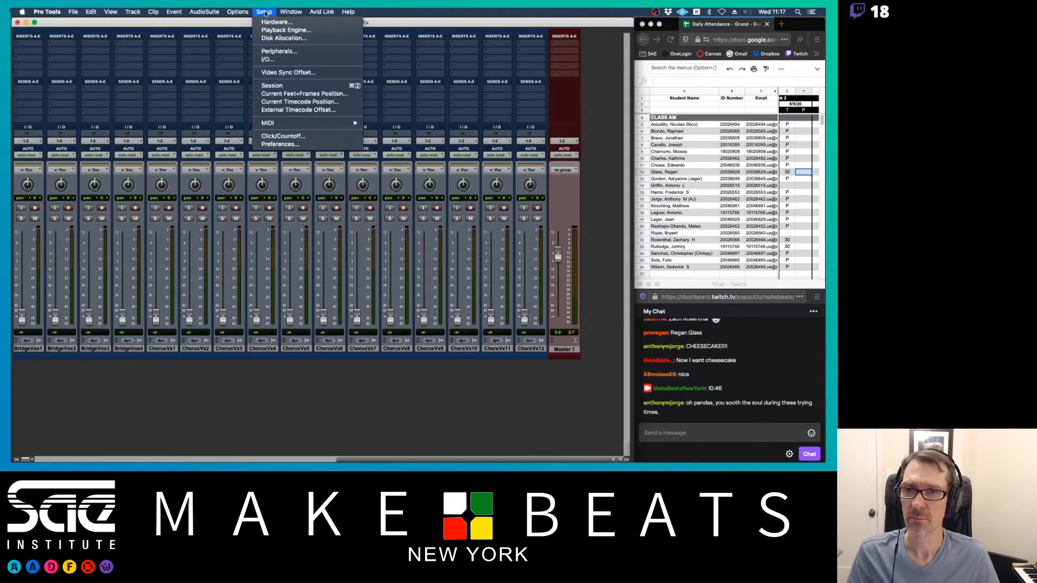
click(268, 61)
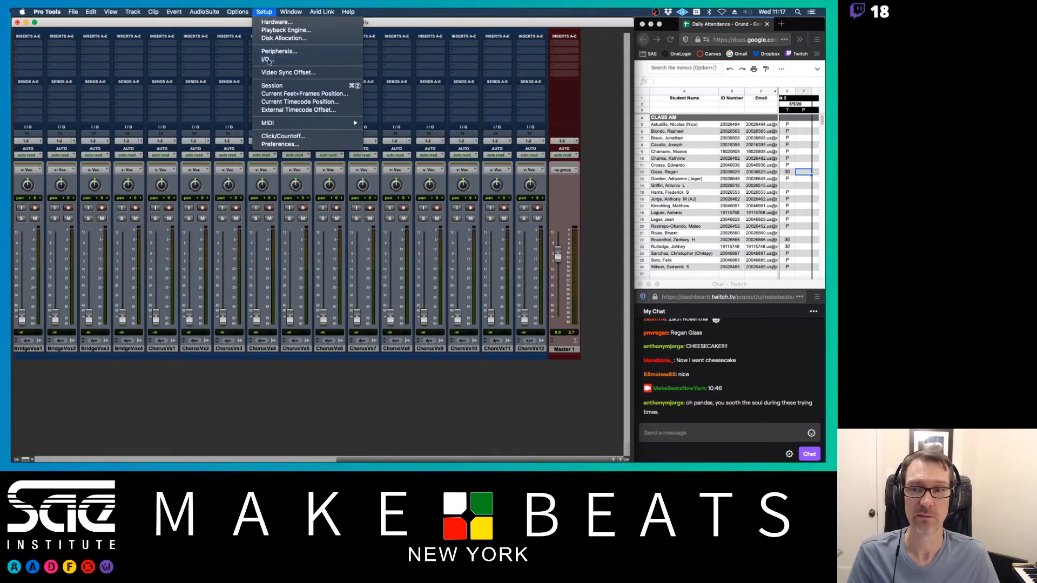
drag(324, 70, 275, 45)
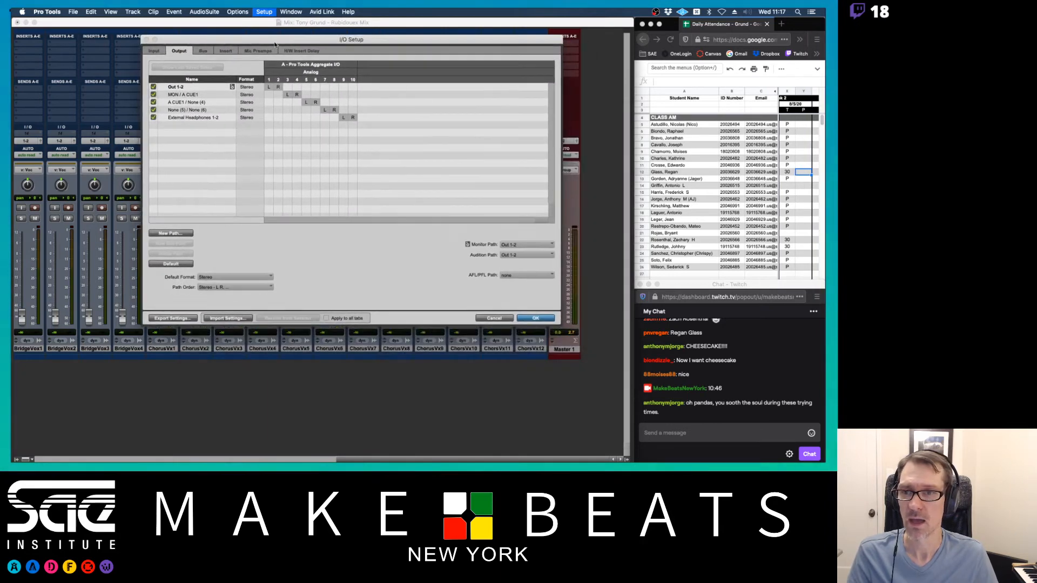
click(203, 51)
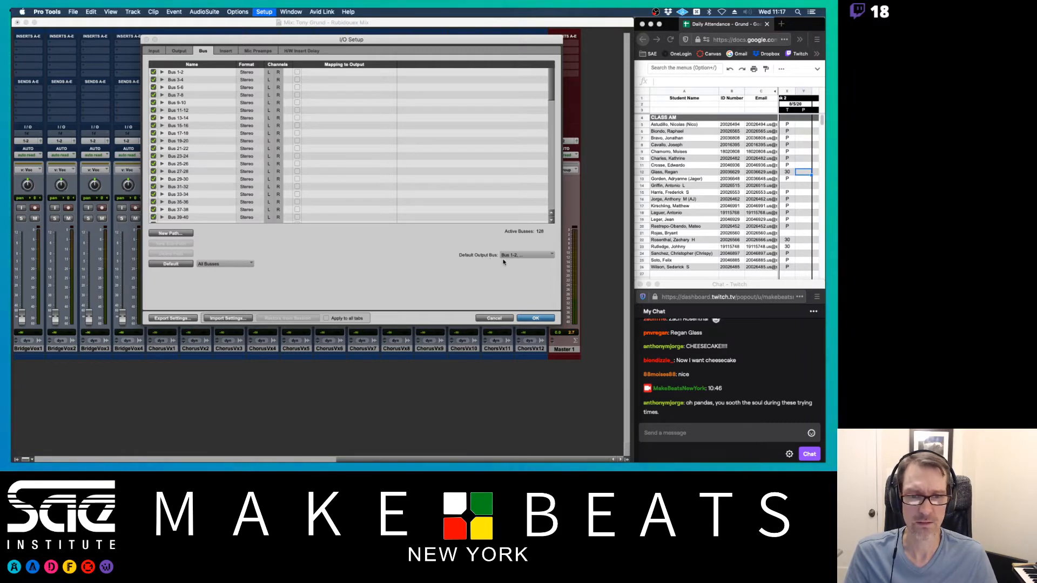
scroll(321, 134, down, 15)
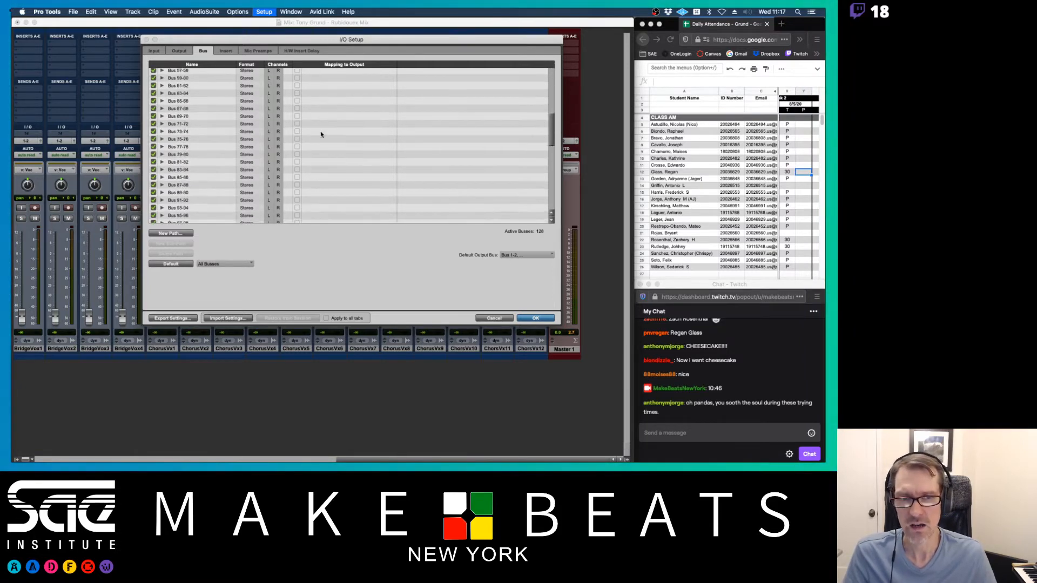
scroll(322, 134, up, 15)
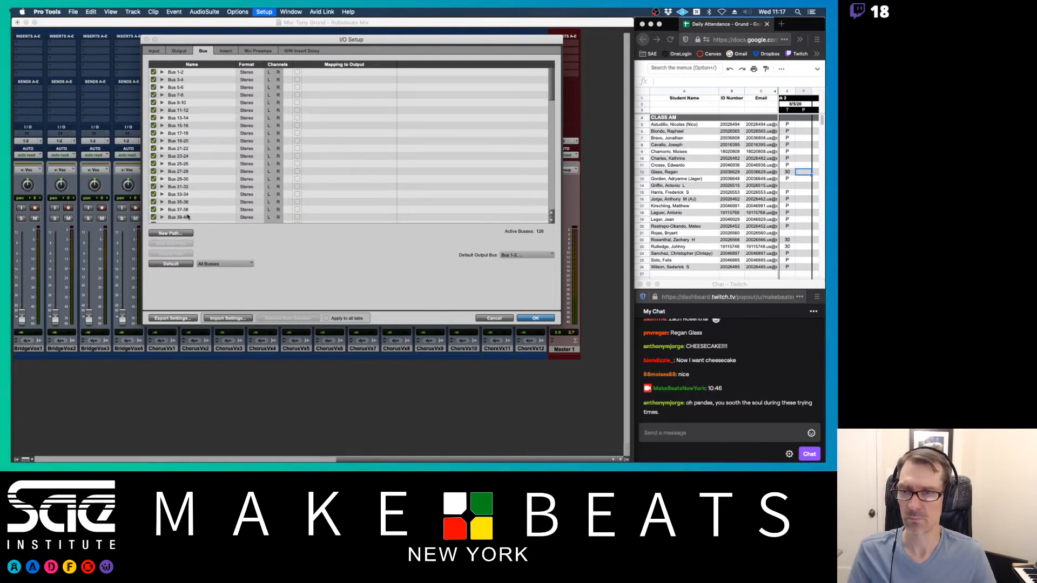
click(172, 264)
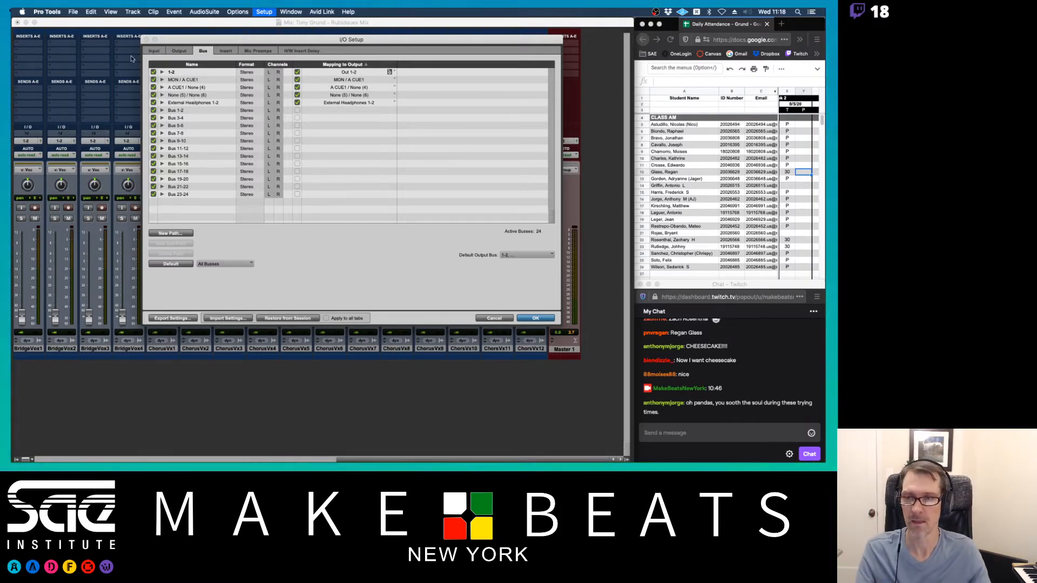
- Restore the Input and Output paths to defaults and confirm the I/O setup
click(154, 51)
click(177, 264)
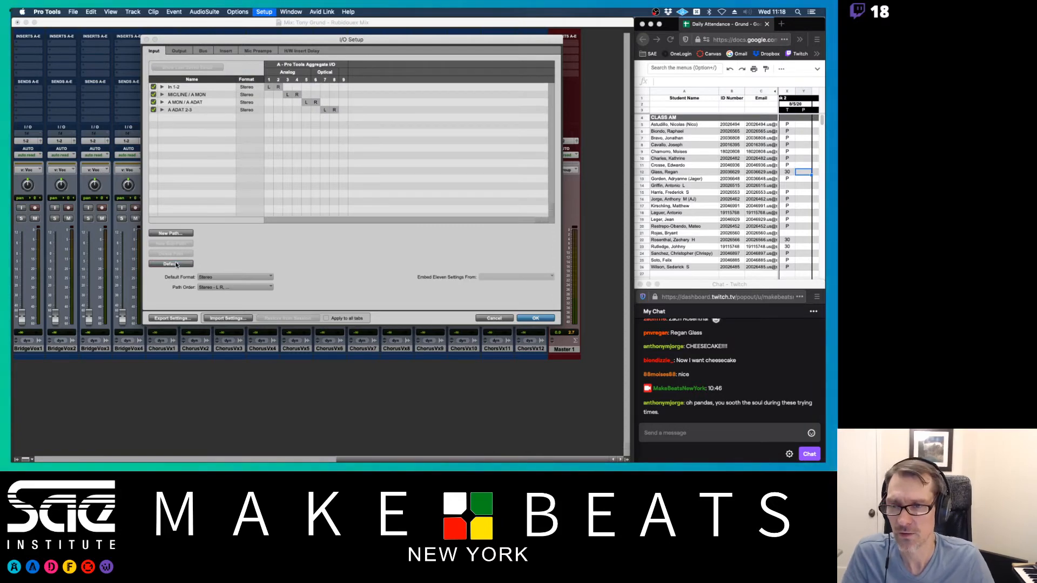
click(179, 51)
click(169, 263)
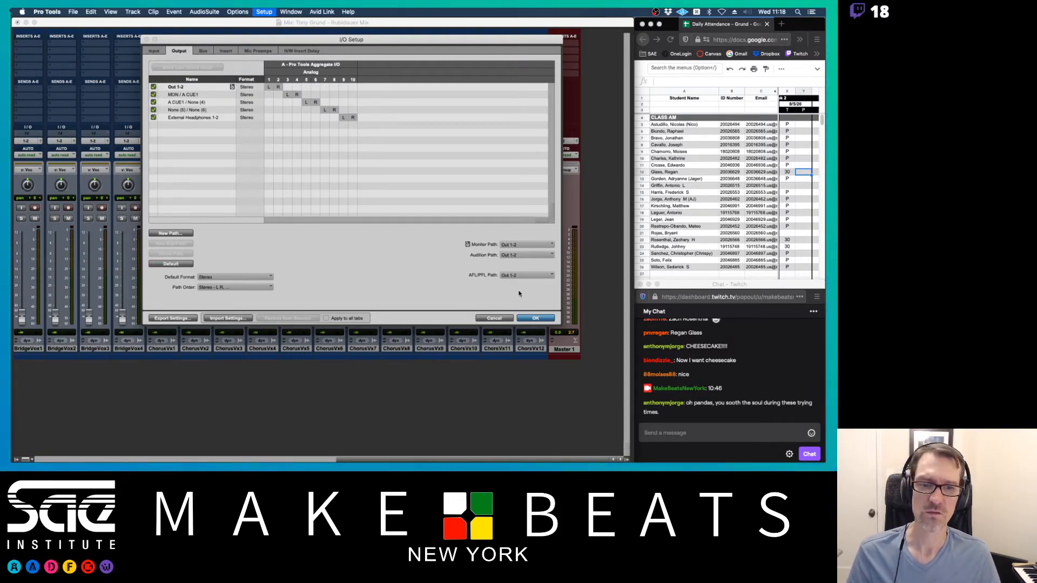
click(534, 319)
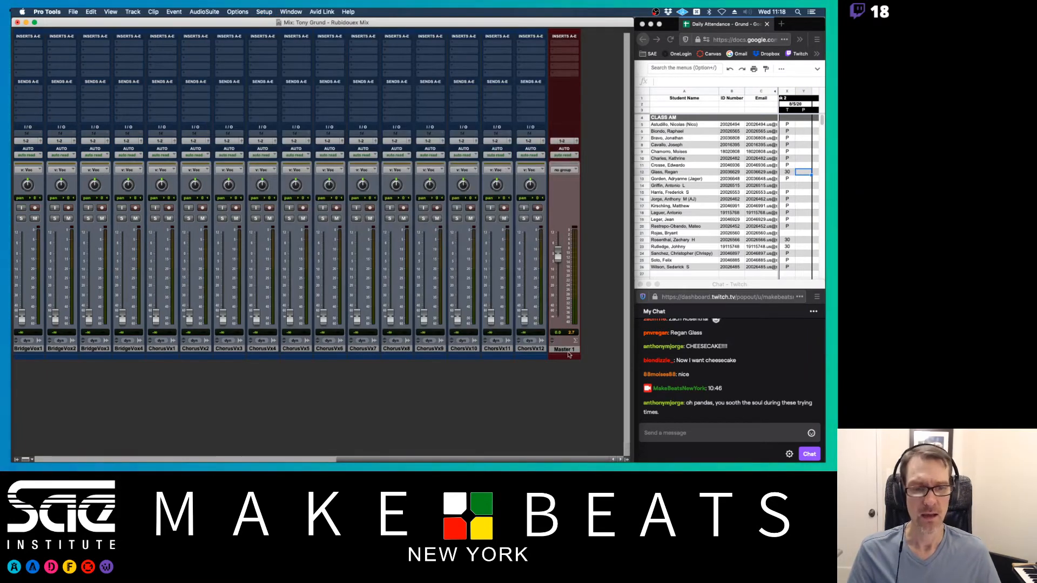
click(530, 349)
key(super+shift+n)
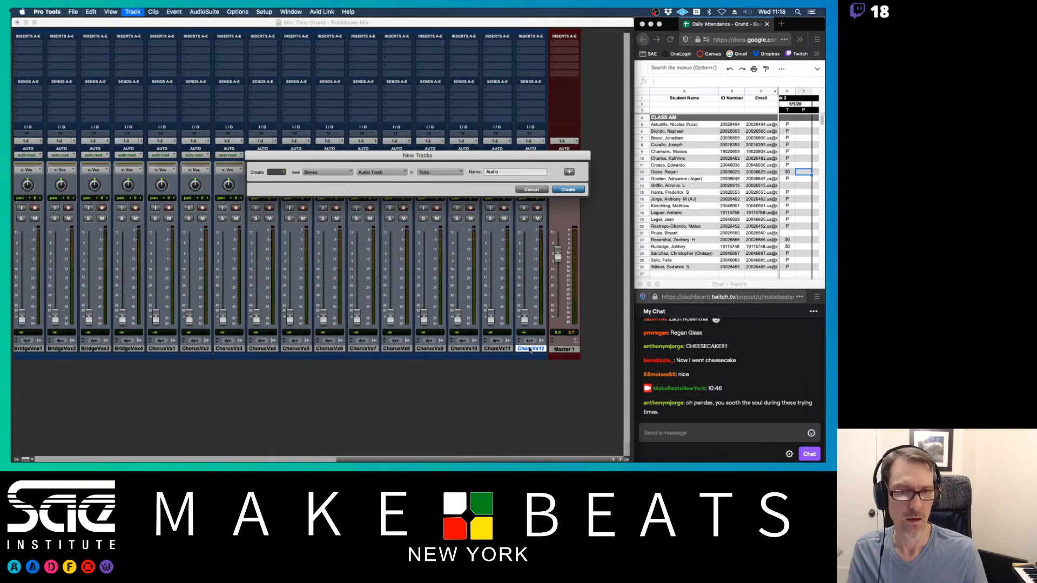
key(Return)
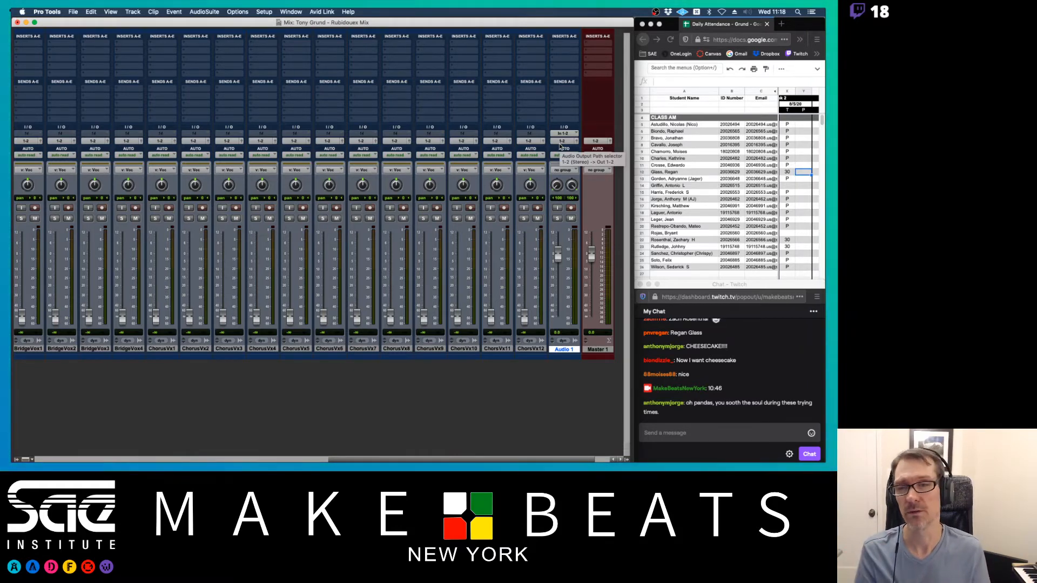
right_click(562, 350)
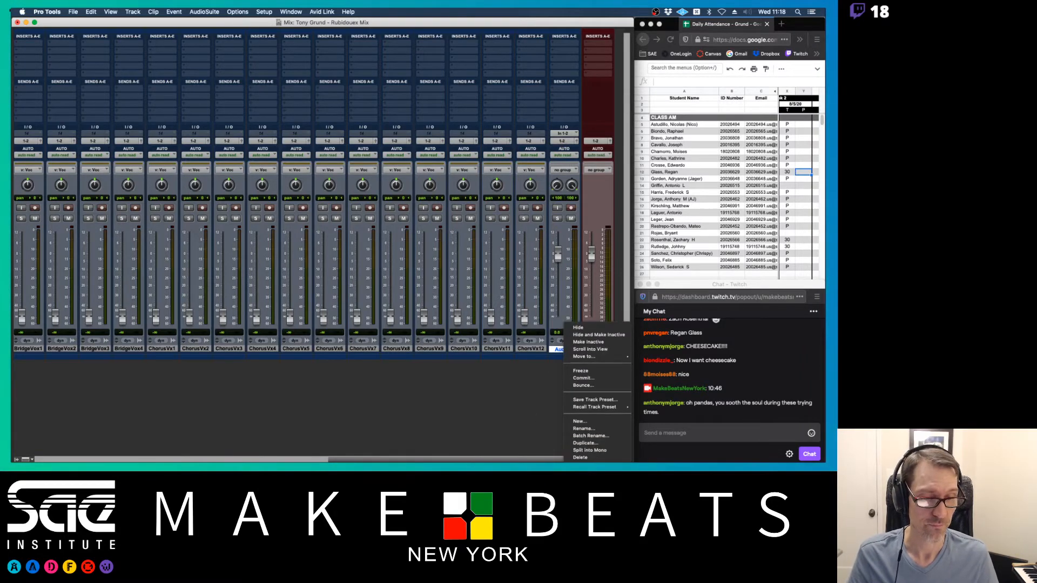
click(593, 459)
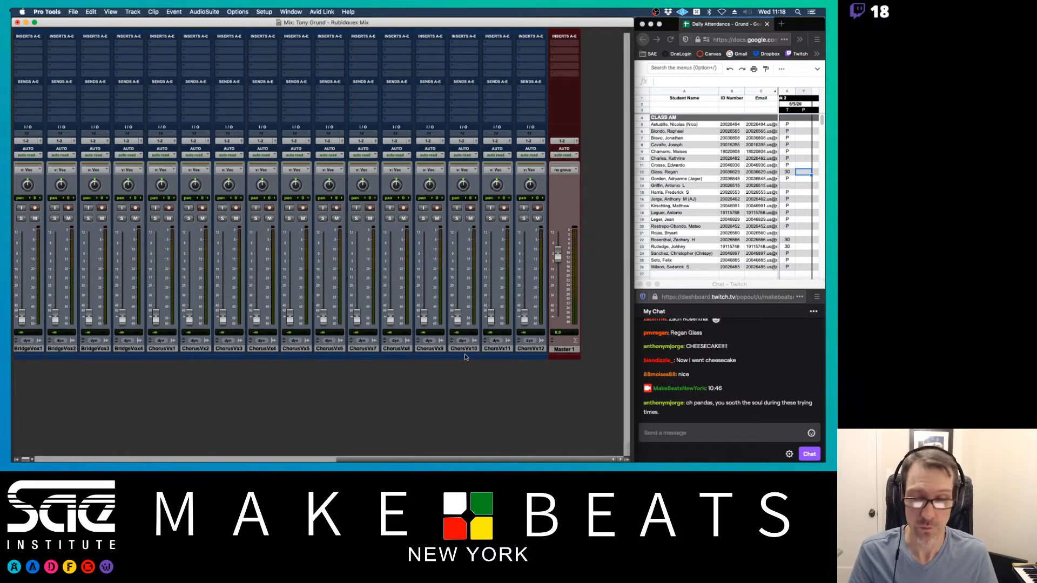
scroll(440, 332, left, 10)
scroll(435, 331, left, 3)
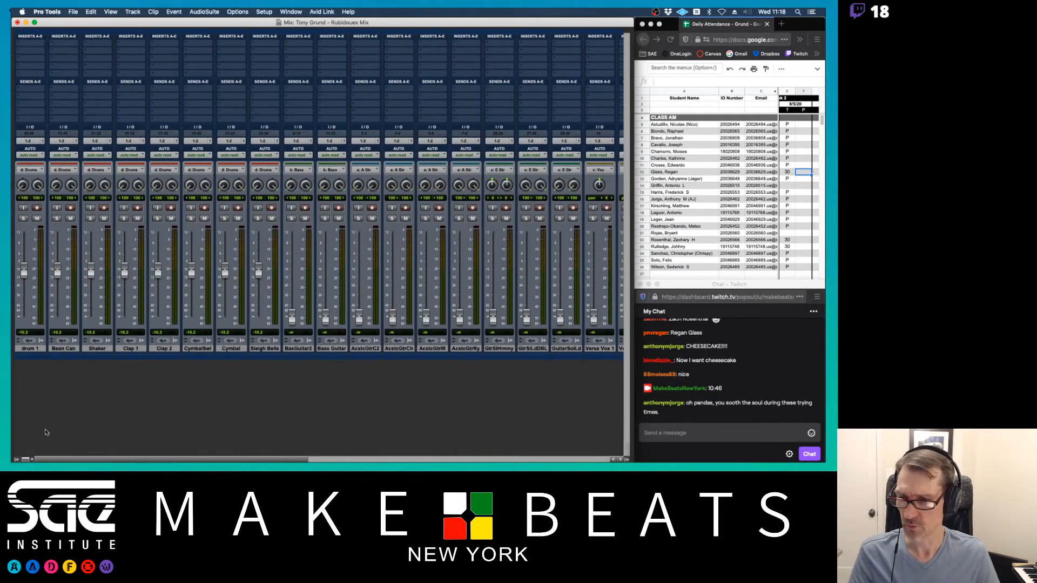
- Show the Groups list and deactivate the Drums group
click(17, 459)
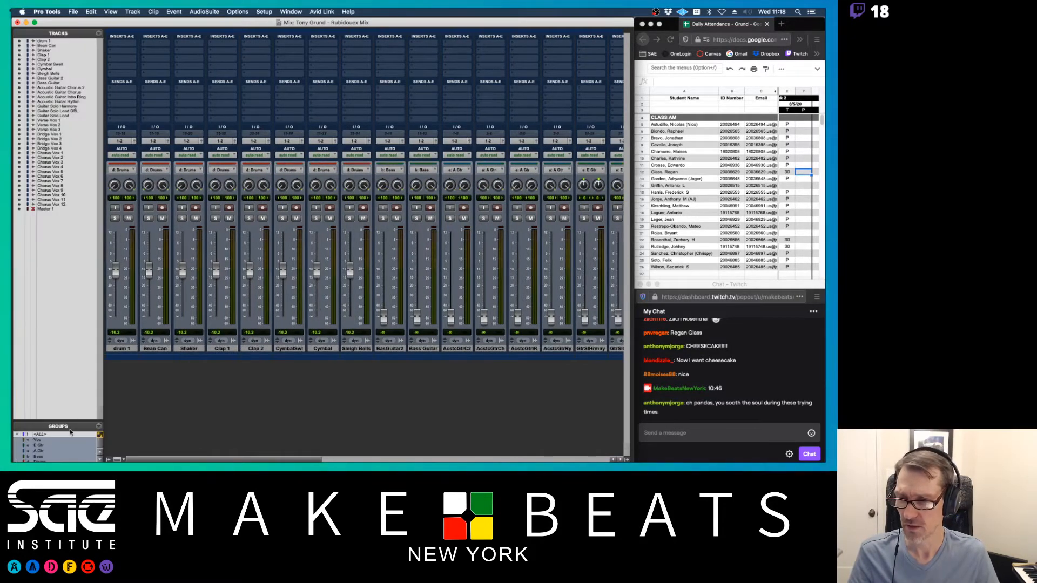
drag(69, 421, 61, 355)
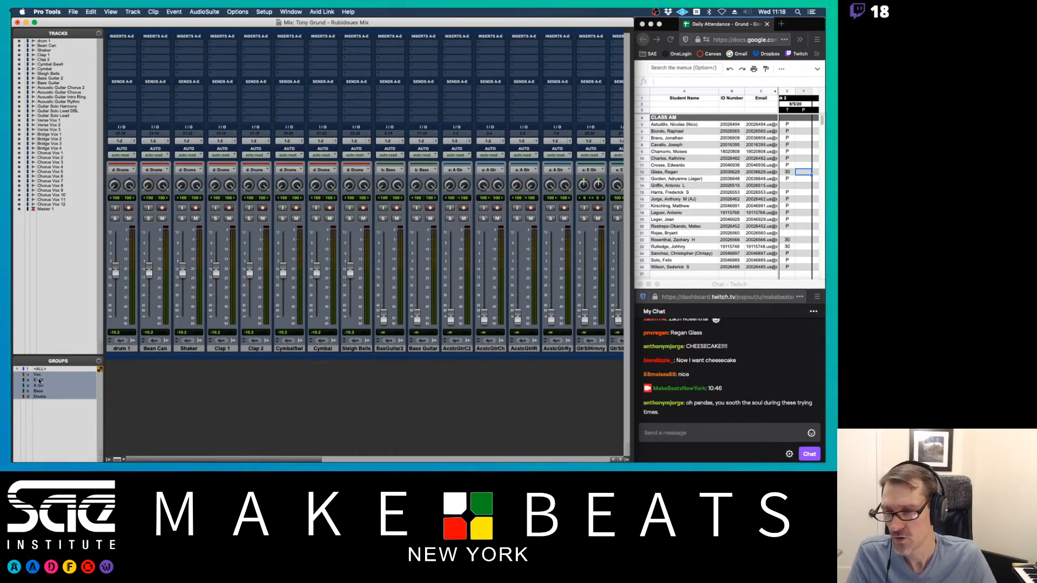
click(40, 398)
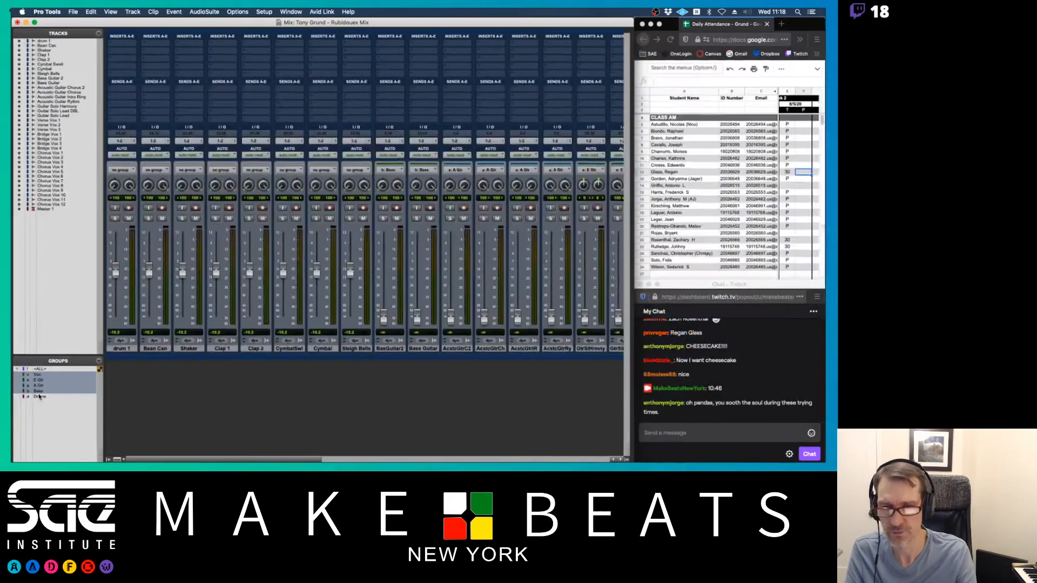
- Silence Cymbal and CymbalSwl, lower Sleigh Bells and Shaker, move Clap 1 beside drum 1, narrow Bean Can/Shaker panning
drag(350, 271, 346, 316)
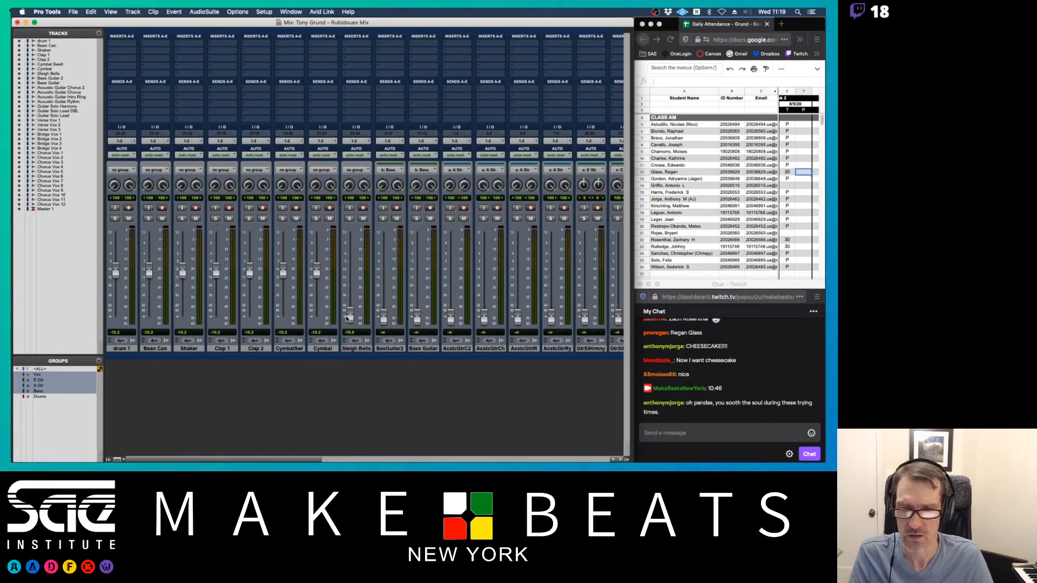
drag(318, 272, 318, 320)
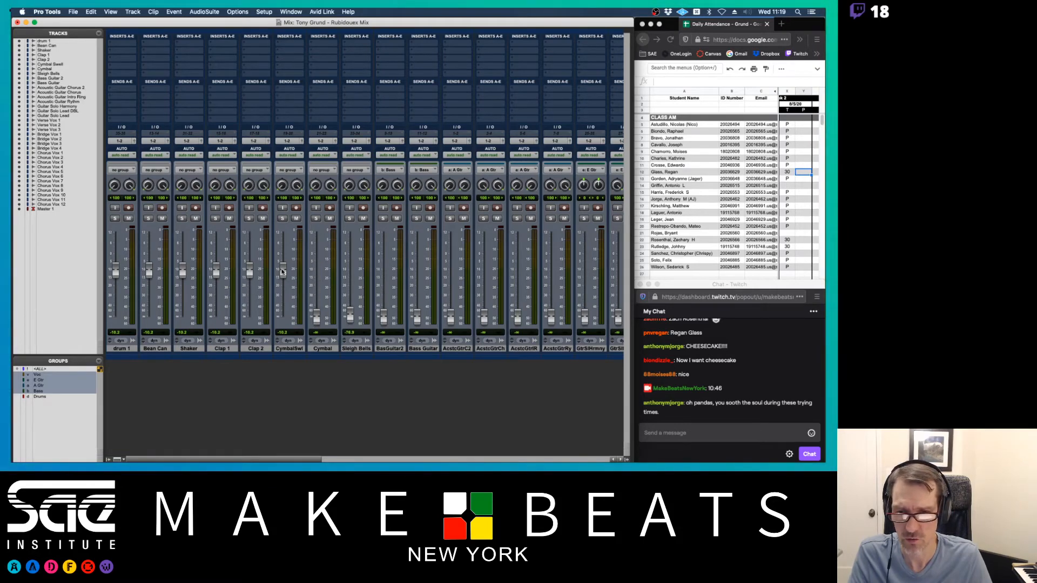
drag(283, 270, 283, 319)
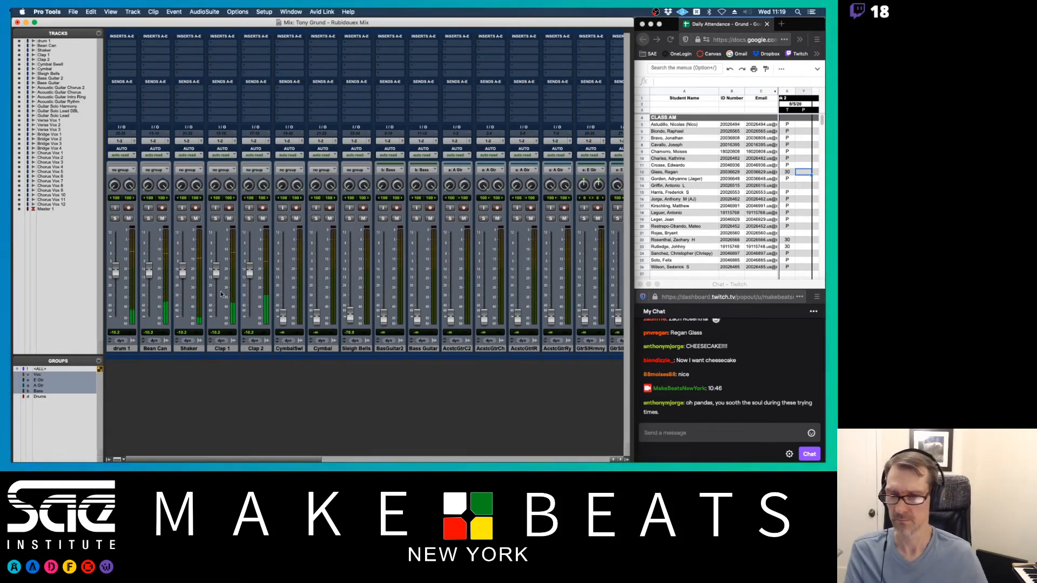
mouse_move(182, 270)
mouse_down()
mouse_move(183, 280)
mouse_move(149, 276)
mouse_move(182, 290)
mouse_up()
drag(115, 273, 117, 267)
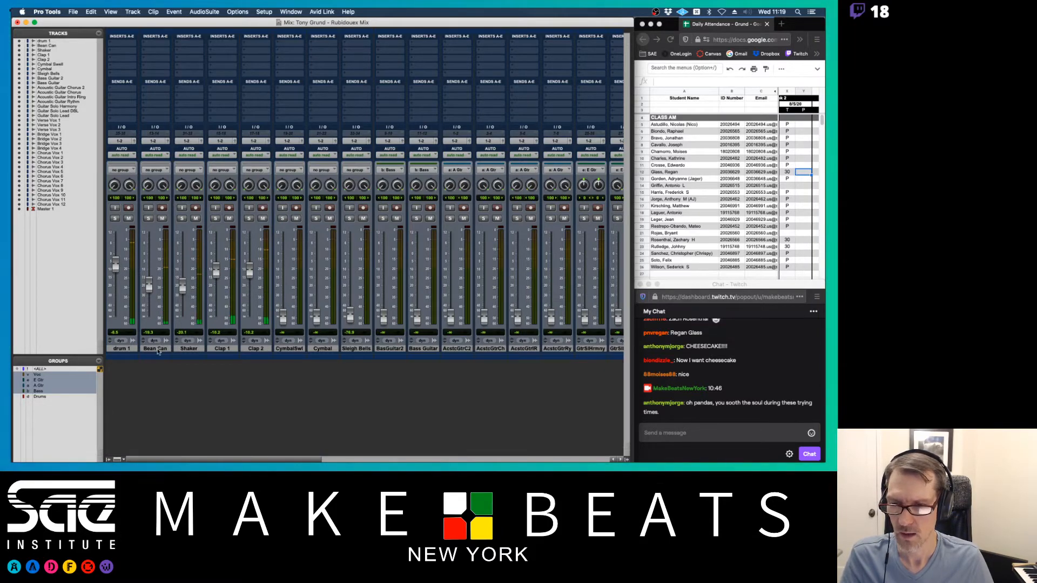
drag(222, 350, 172, 349)
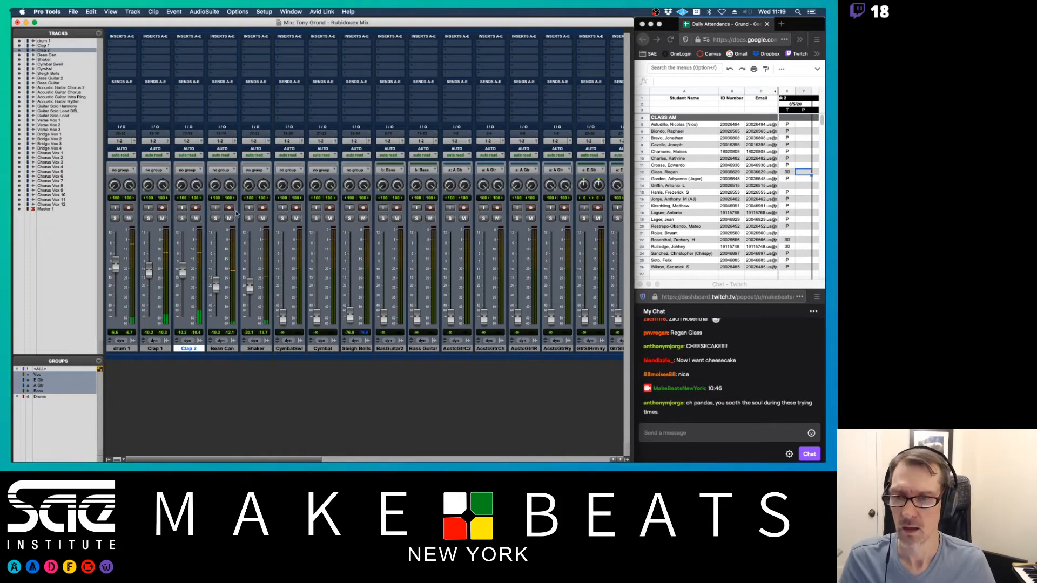
drag(230, 186, 252, 196)
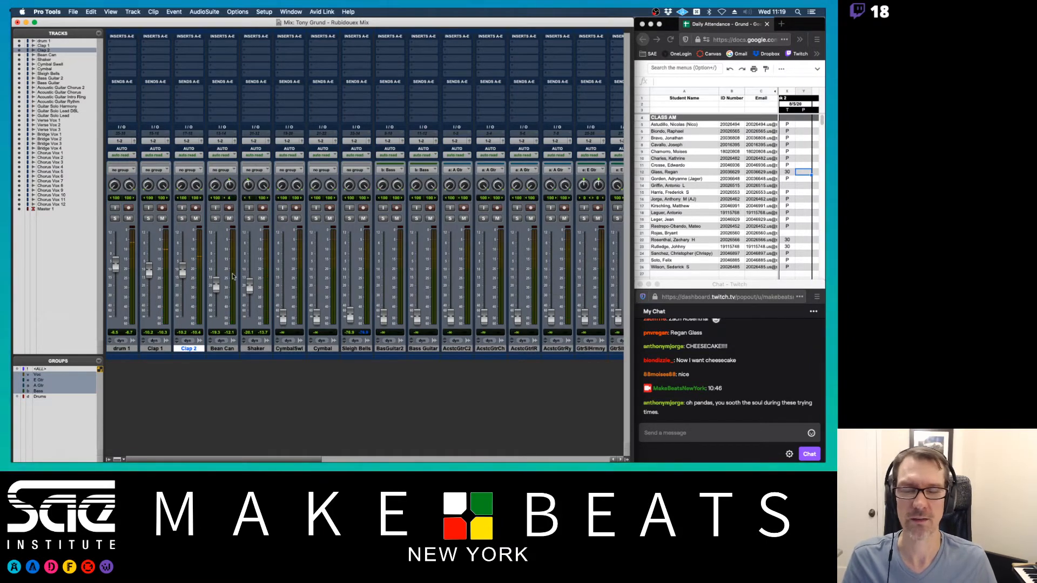
- Raise Cymbal from silence, lower drum 1 slightly, and bring Sleigh Bells to about -16 dB
scroll(340, 268, right, 10)
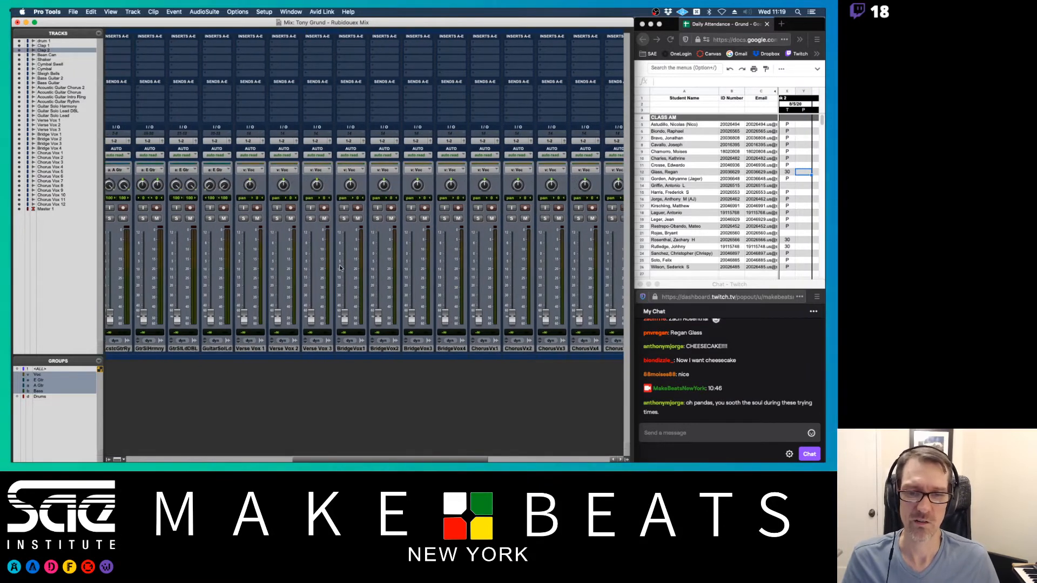
scroll(340, 268, left, 10)
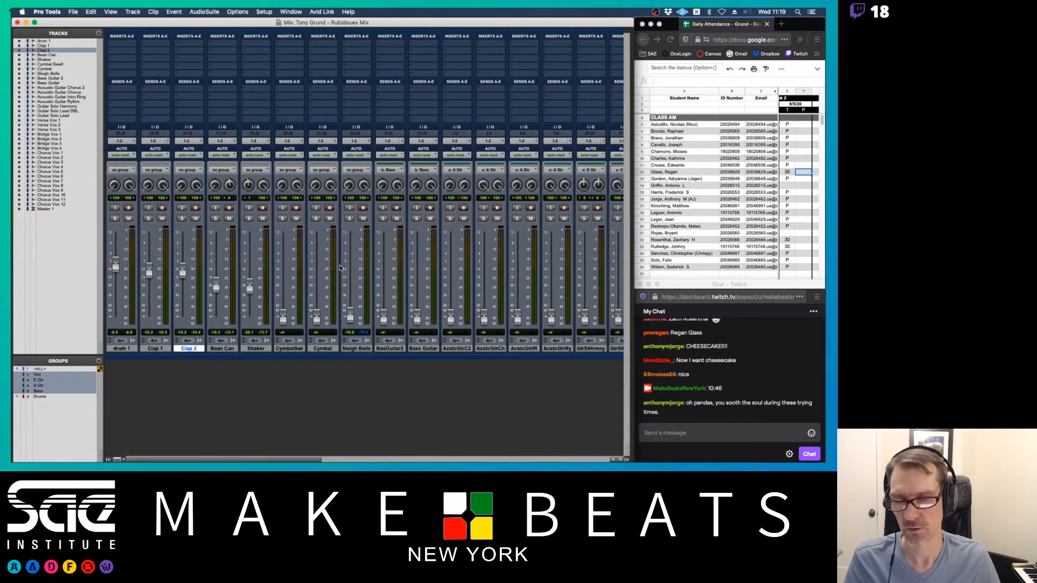
scroll(340, 267, right, 15)
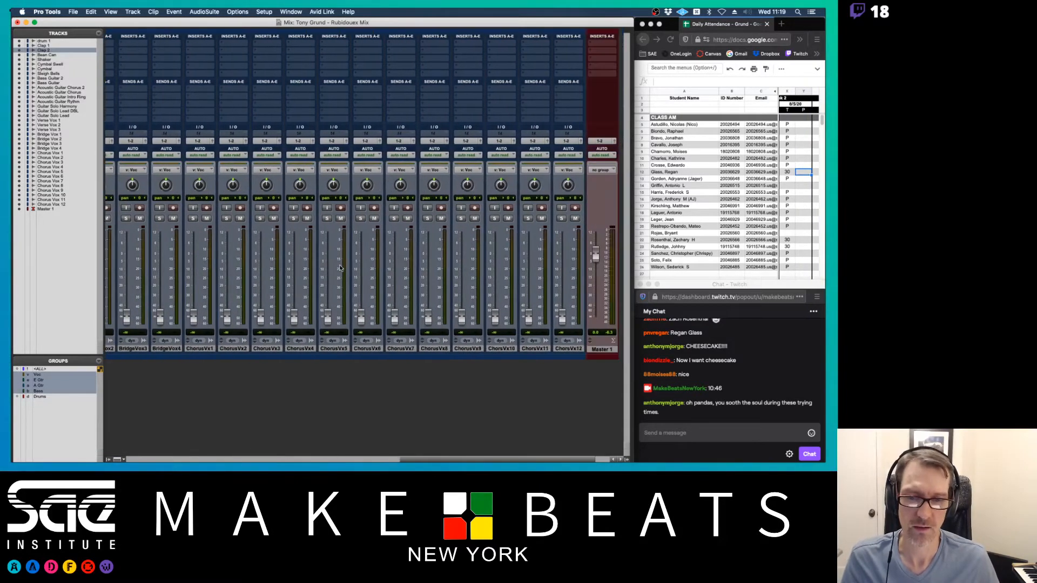
scroll(340, 267, left, 15)
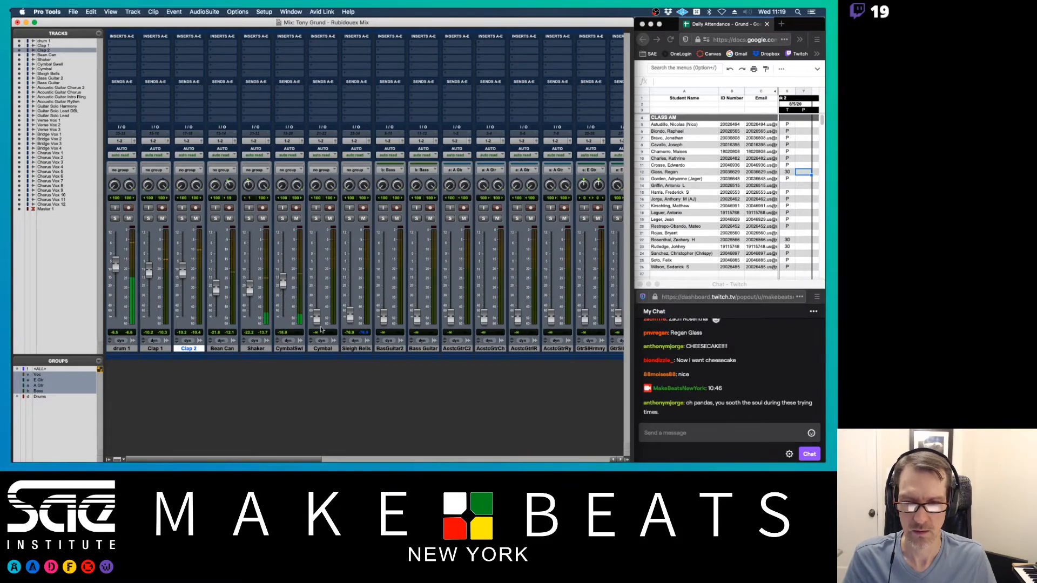
drag(317, 317, 316, 280)
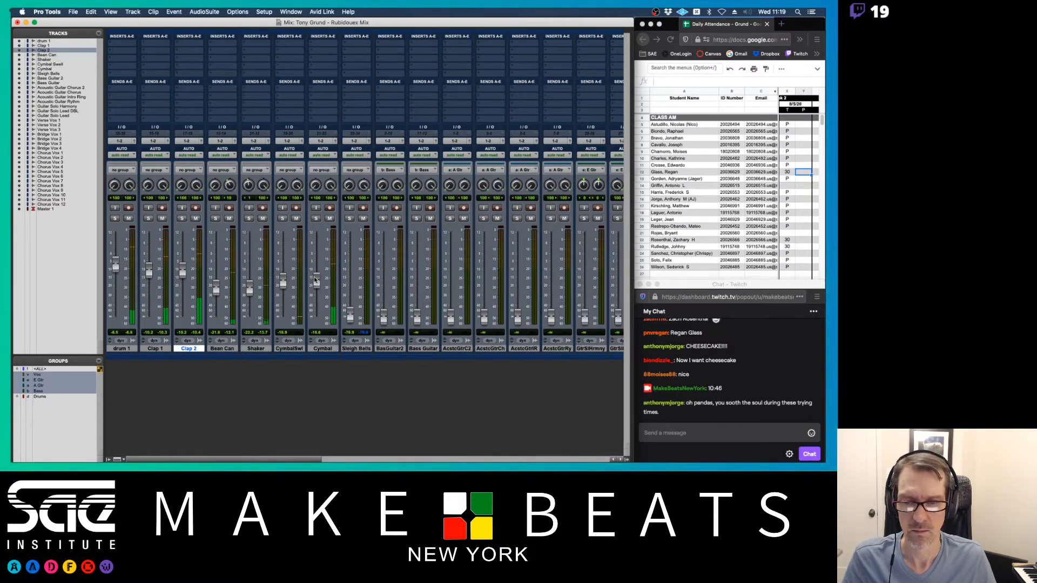
drag(317, 281, 316, 278)
drag(115, 265, 117, 268)
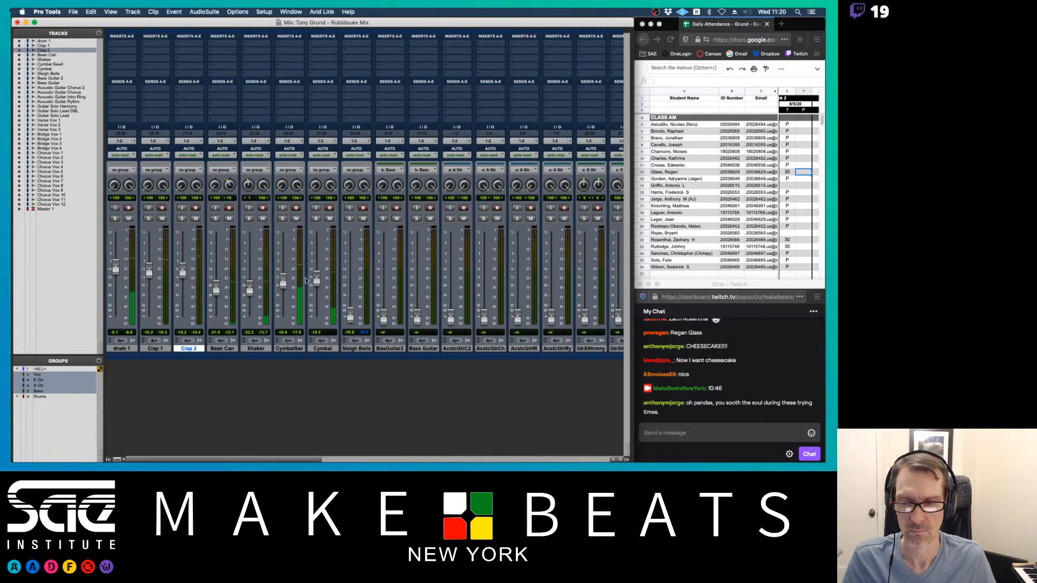
drag(350, 315, 351, 282)
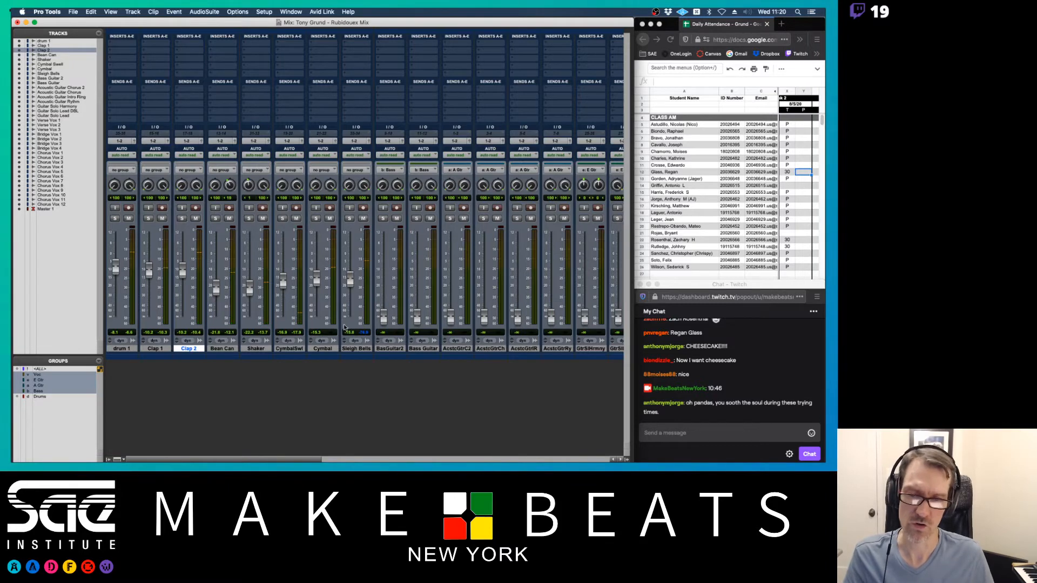
click(360, 349)
- Create a stereo Aux Input named 'Rvb Dr' and set its input to Bus 1-2
key(super+shift+n)
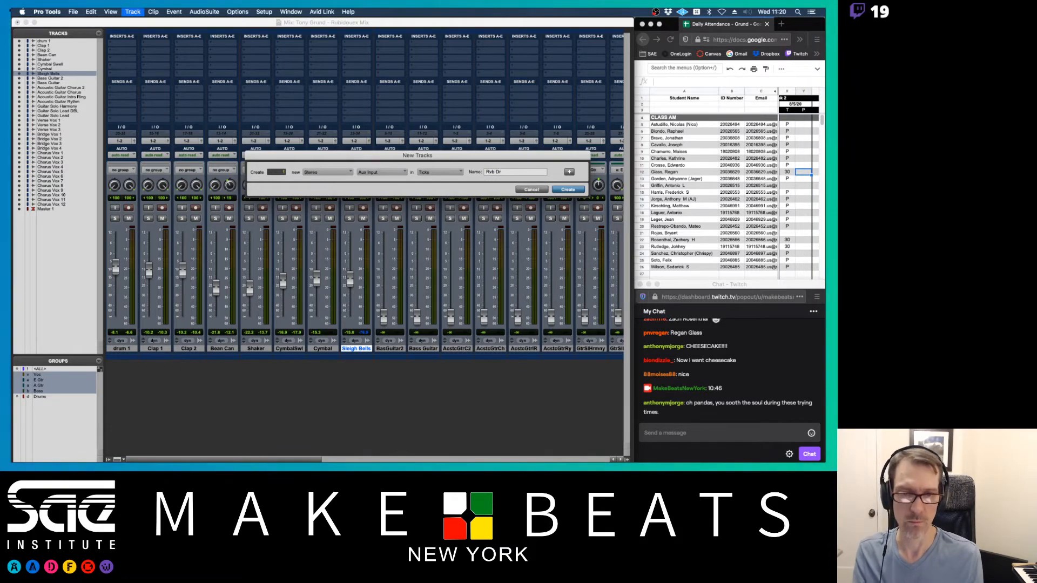
key(Return)
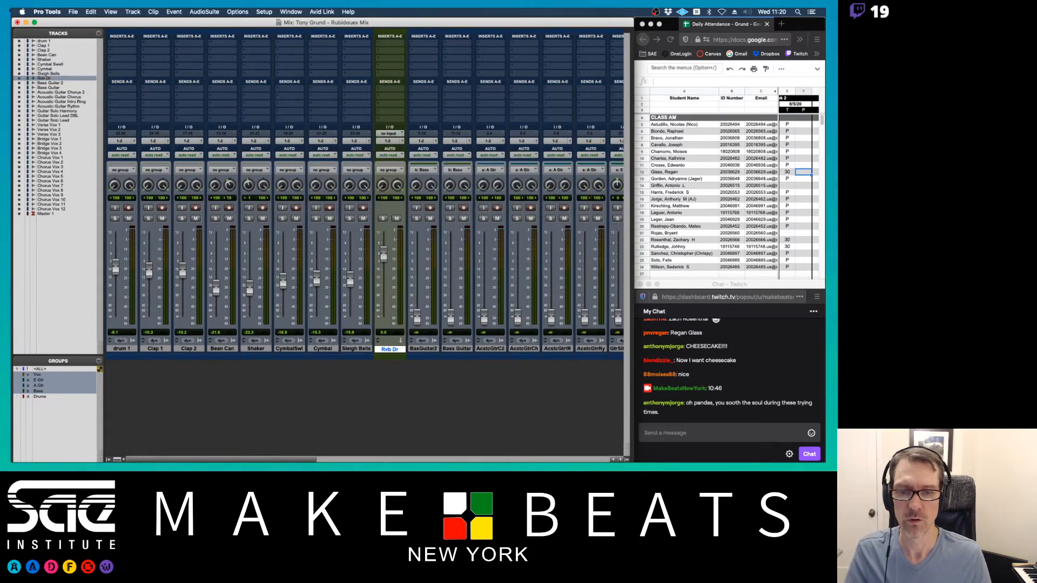
click(389, 134)
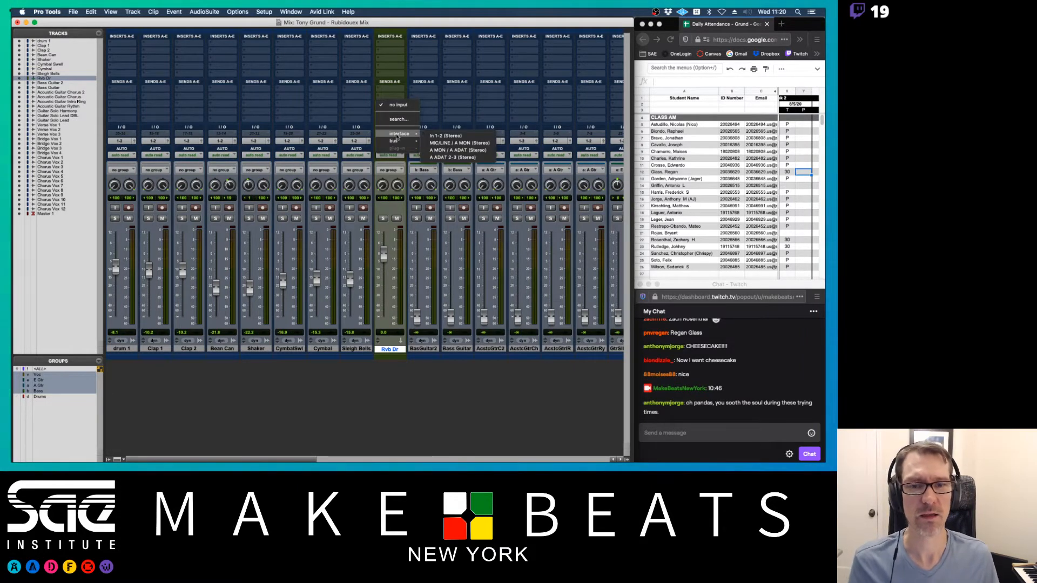
mouse_move(402, 141)
click(463, 143)
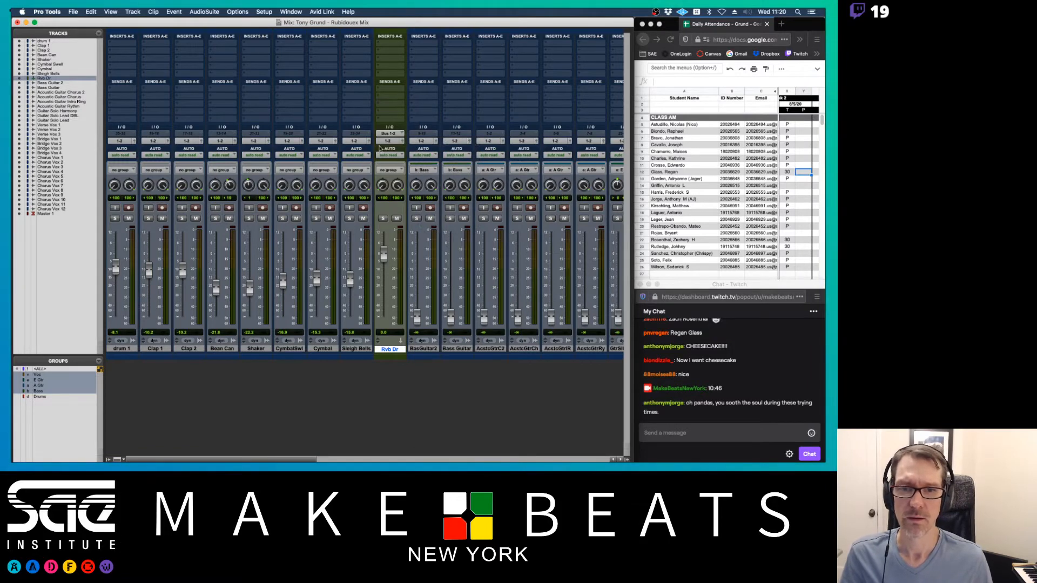
- Insert Blackhole on Rvb Dr, then swap it for the D-Verb reverb
click(390, 62)
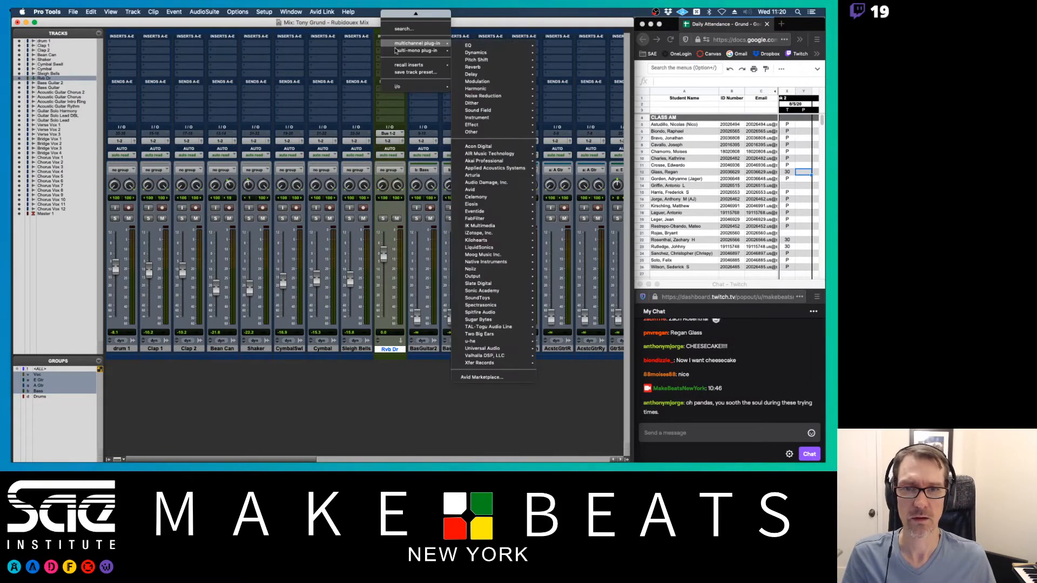
mouse_move(427, 43)
mouse_move(475, 67)
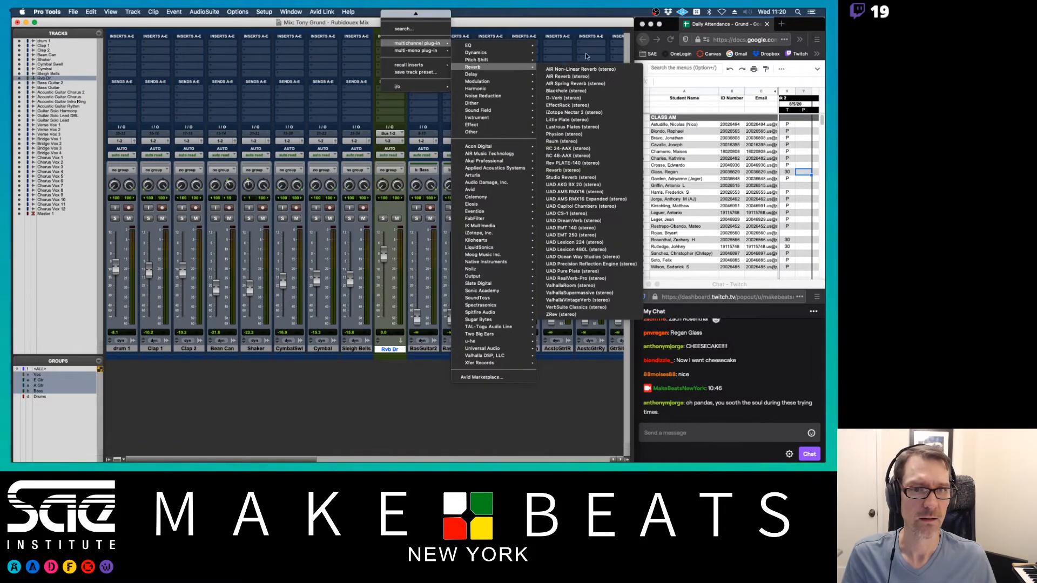
click(565, 91)
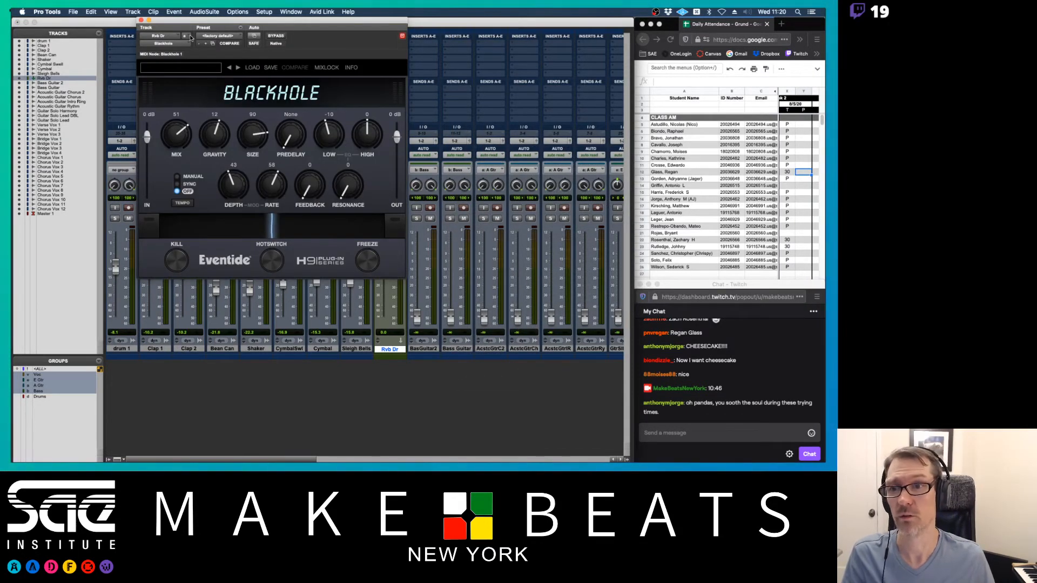
click(179, 42)
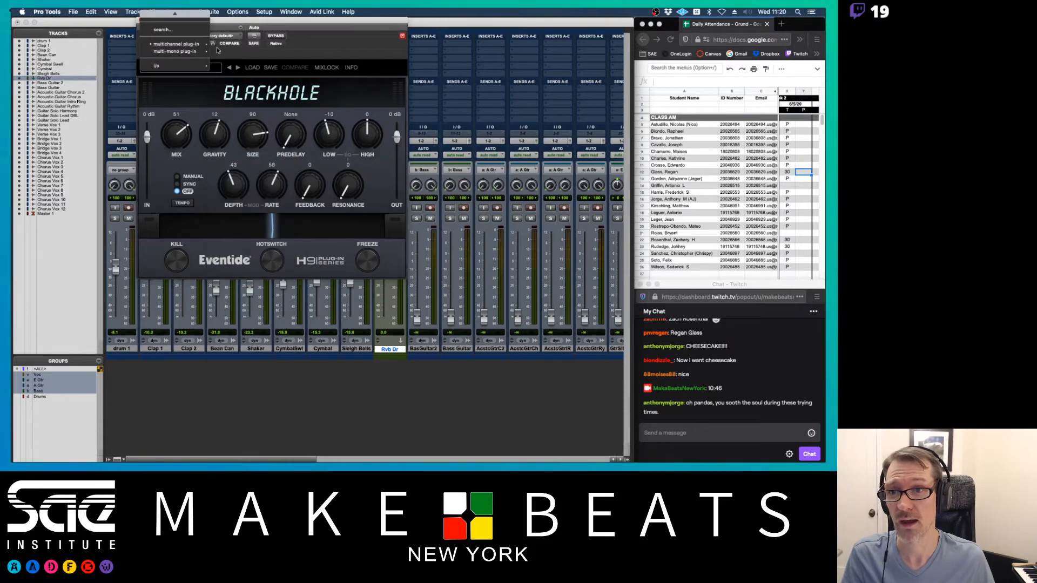
mouse_move(195, 44)
mouse_move(254, 67)
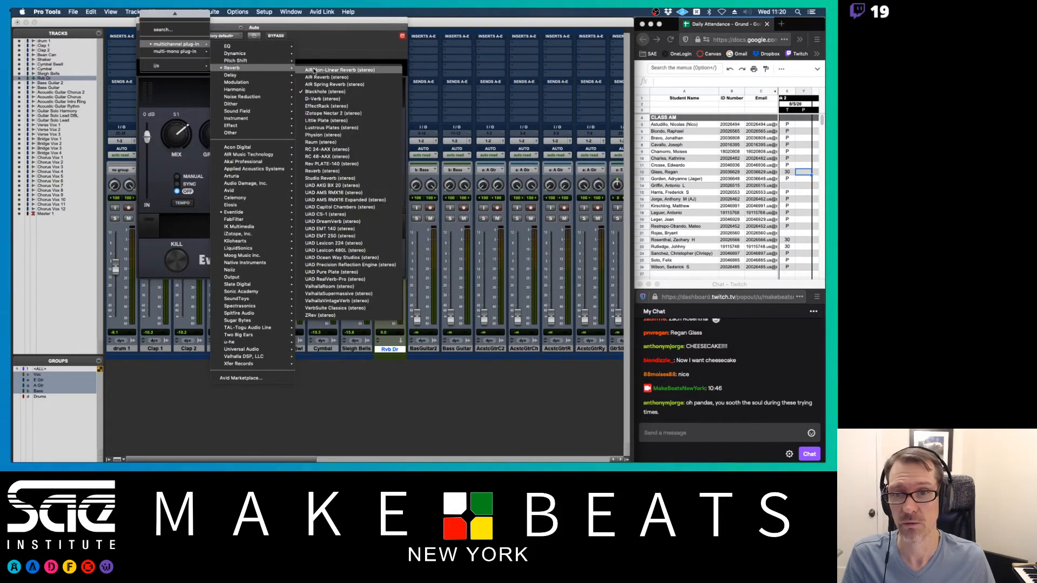
click(316, 99)
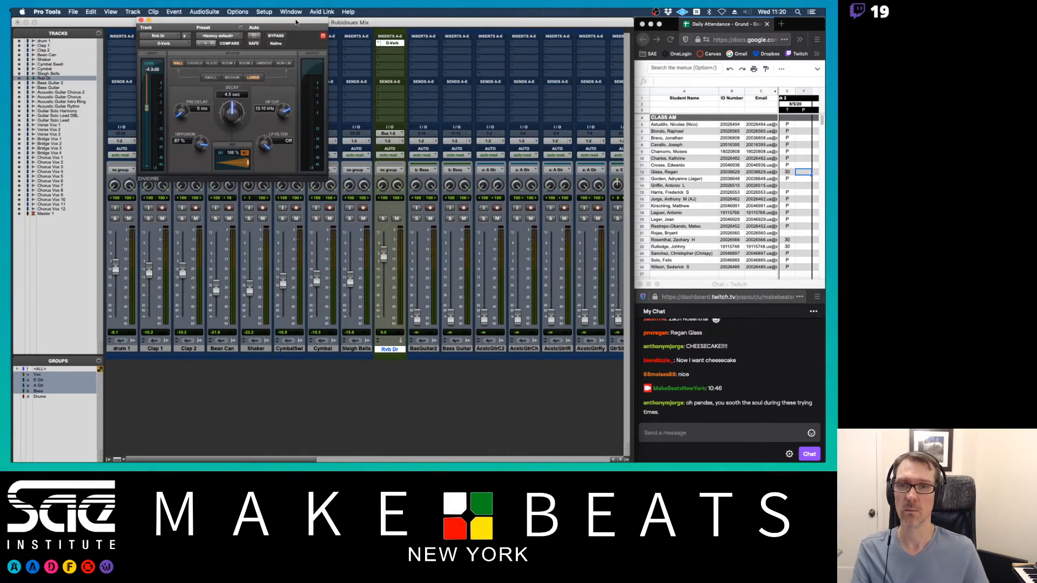
- Set D-Verb to the Room 2 algorithm, small size, with input gain at 0 dB
drag(296, 22, 652, 64)
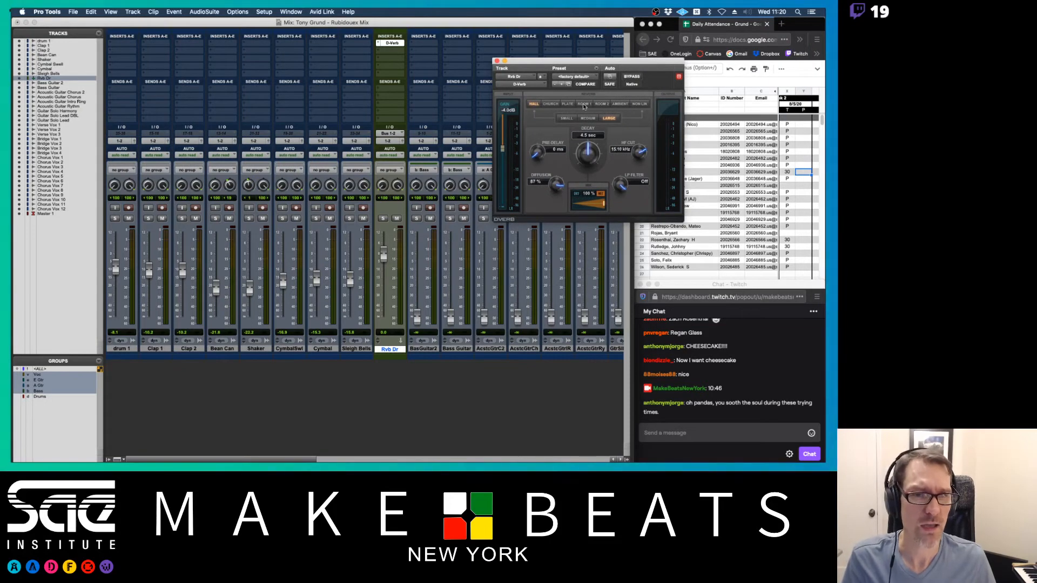
click(602, 104)
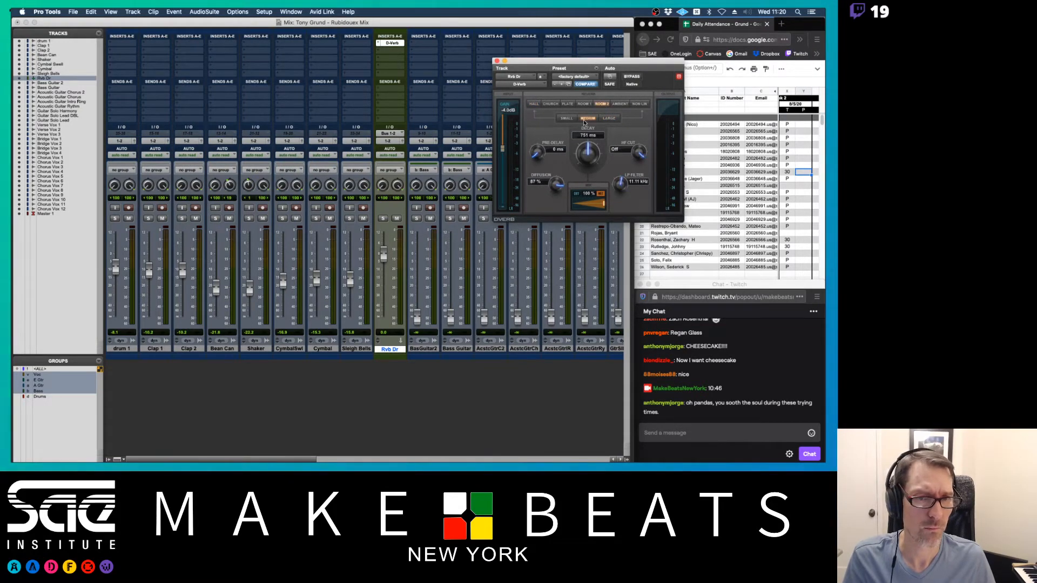
alt+click(502, 149)
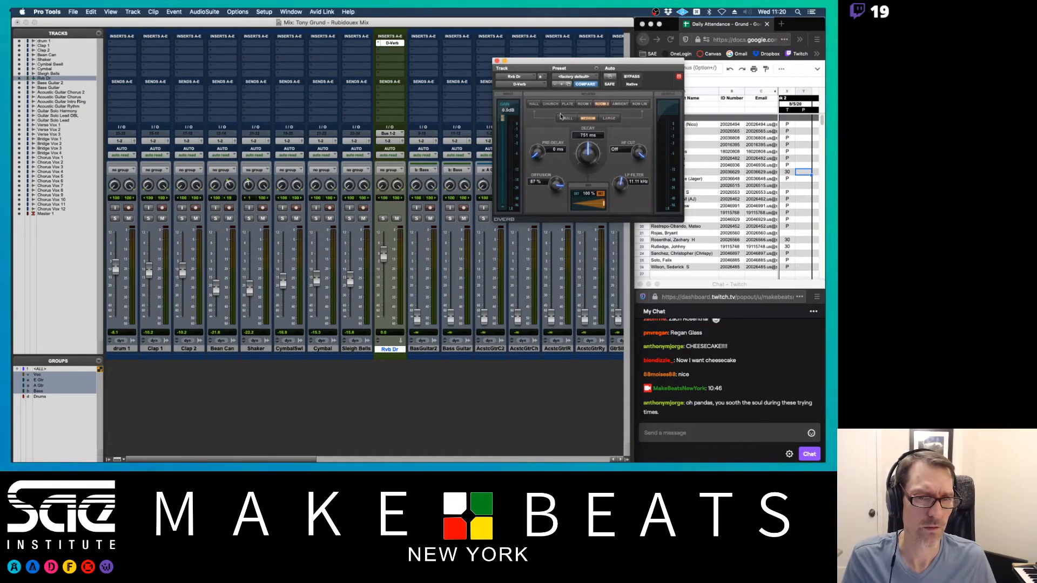
click(565, 118)
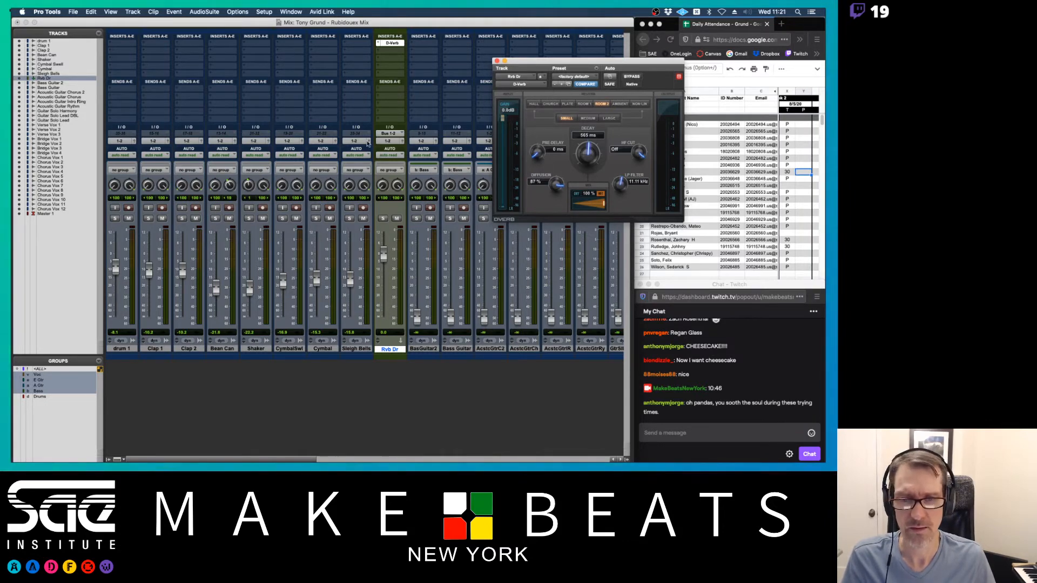
click(123, 83)
mouse_move(140, 88)
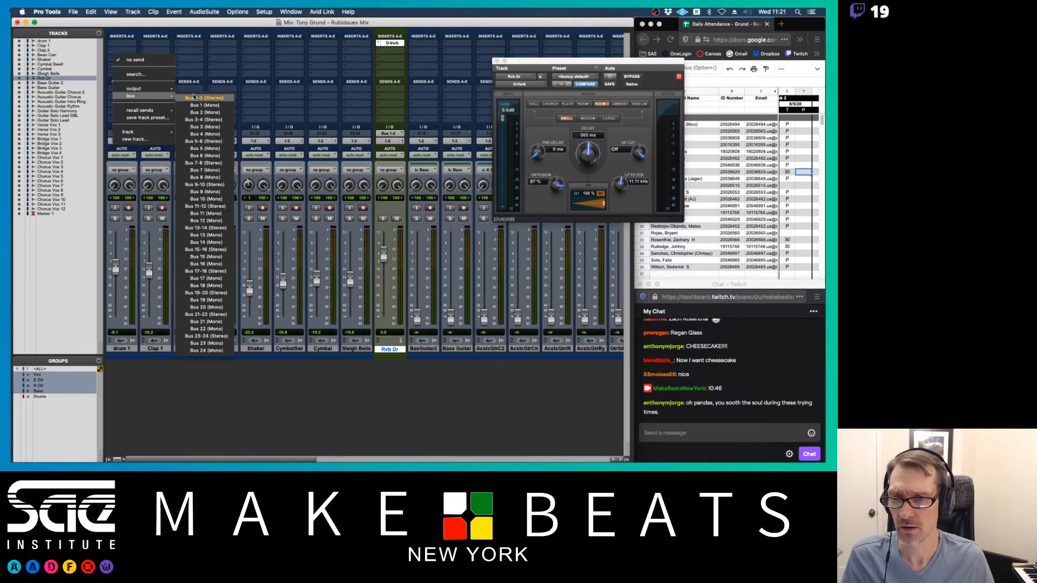
- Add a Bus 1-2 send on drum 1 and set its level to 0 dB
click(196, 78)
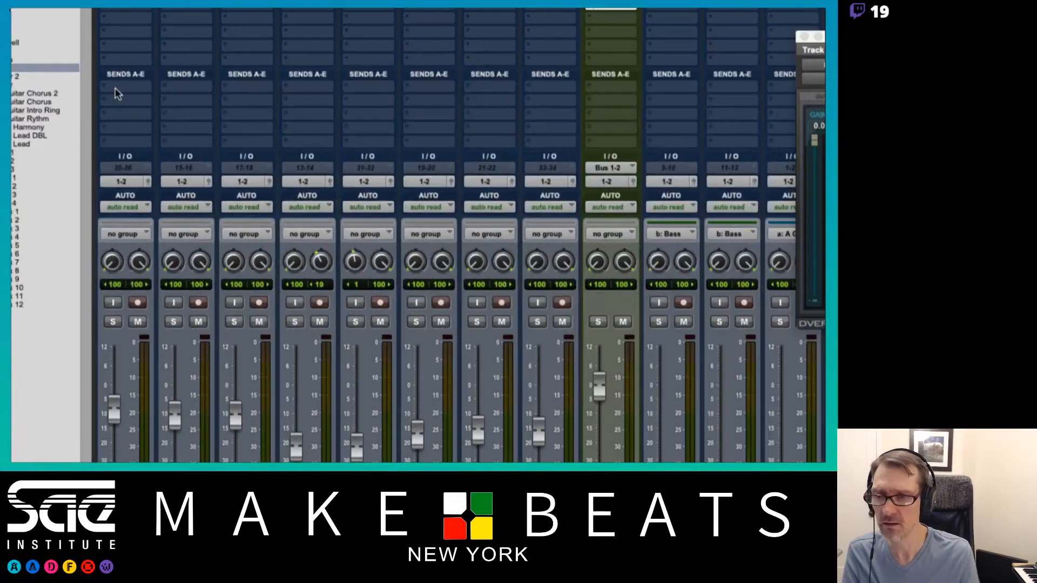
click(125, 86)
mouse_move(134, 100)
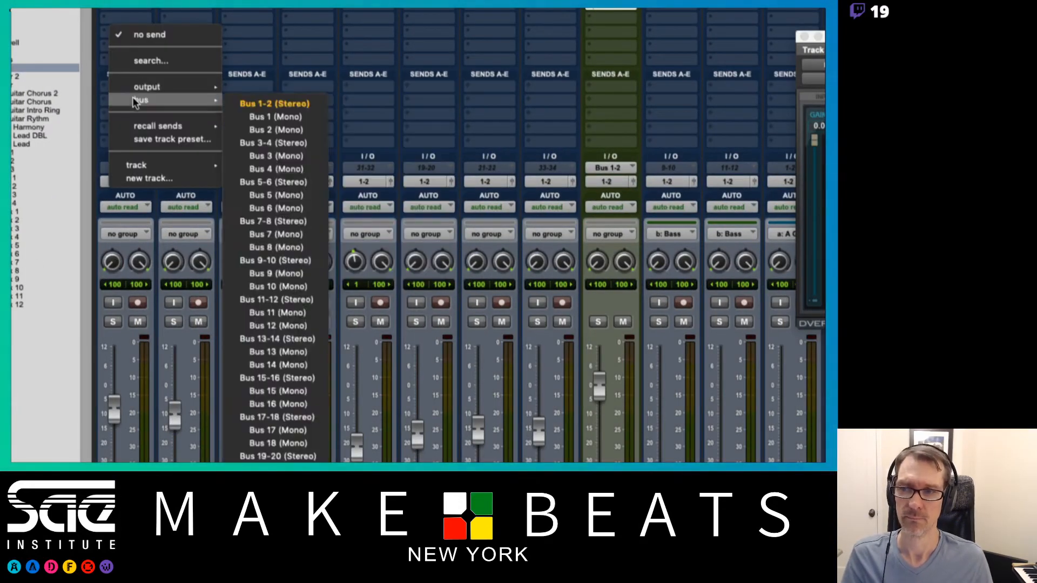
click(263, 103)
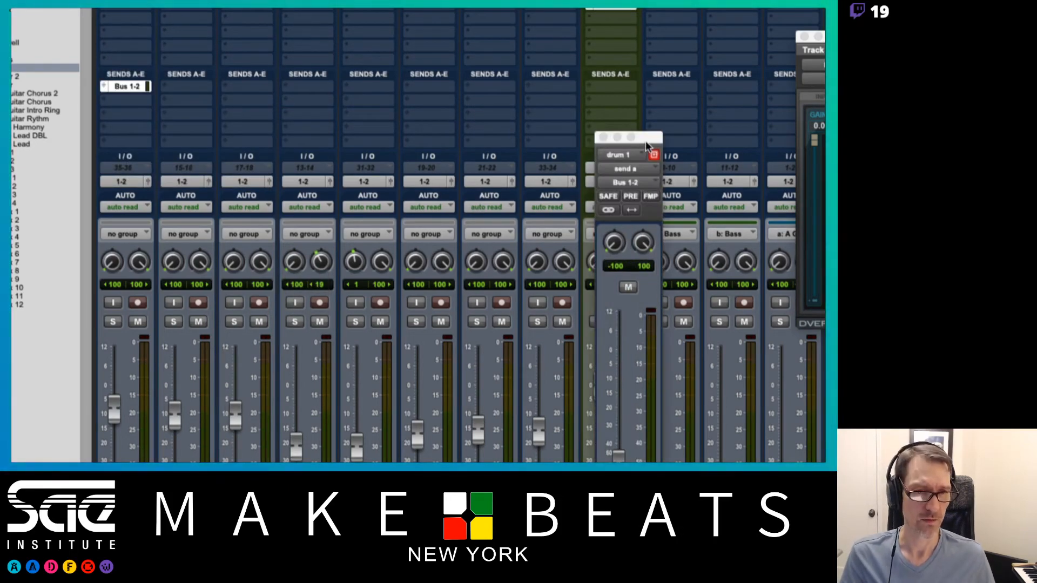
drag(648, 145, 485, 115)
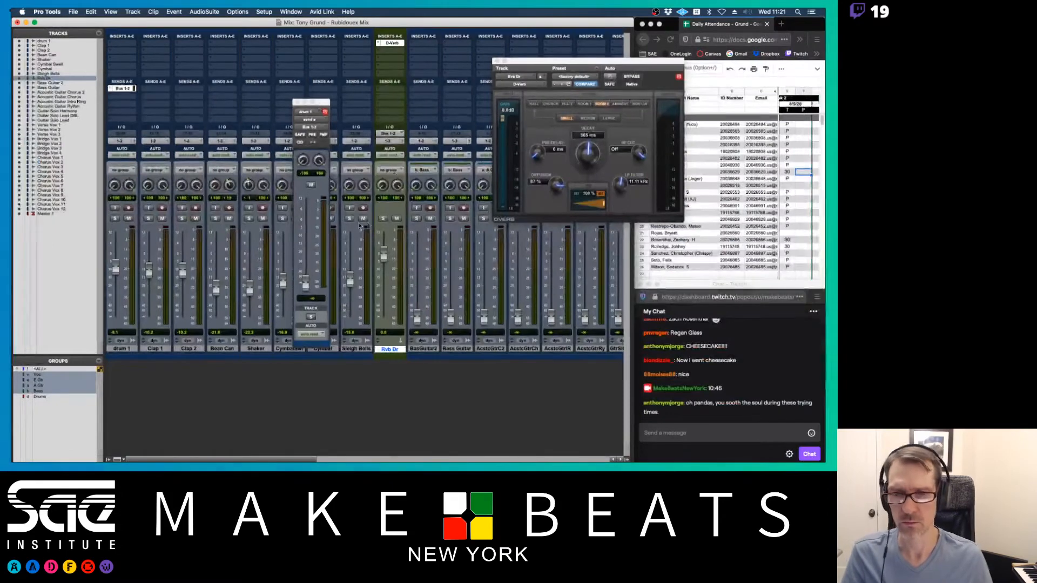
drag(306, 283, 305, 244)
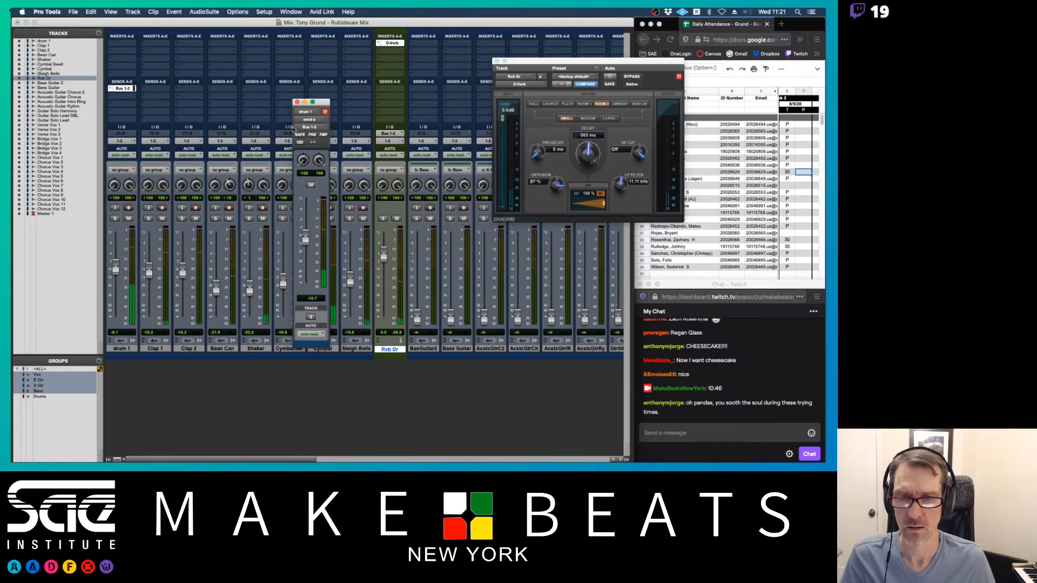
click(297, 101)
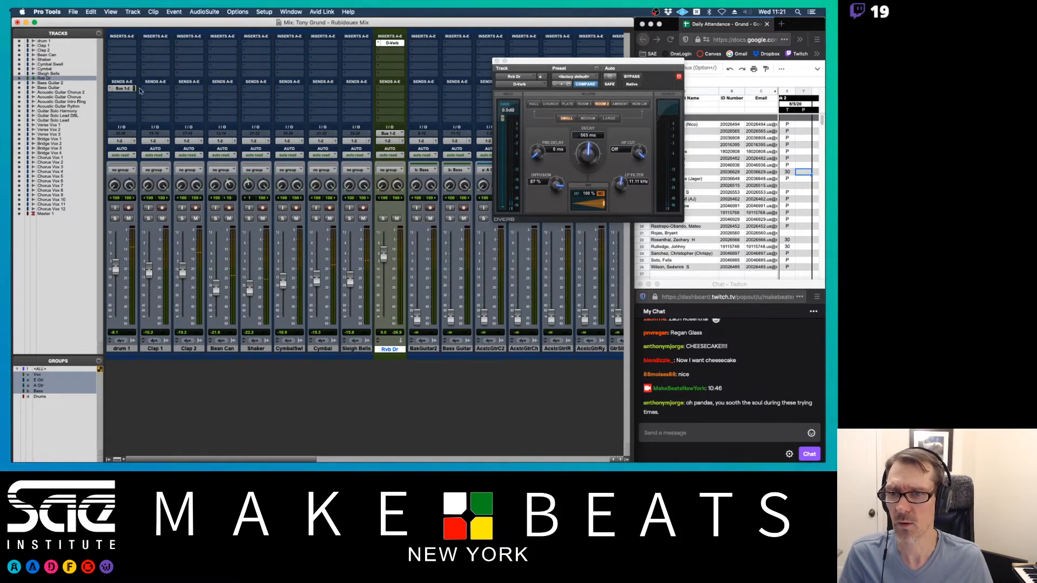
- Copy the send to the other drum tracks and raise the Clap 1 and Clap 2 (-6.3) sends
drag(139, 90, 352, 91)
key(space)
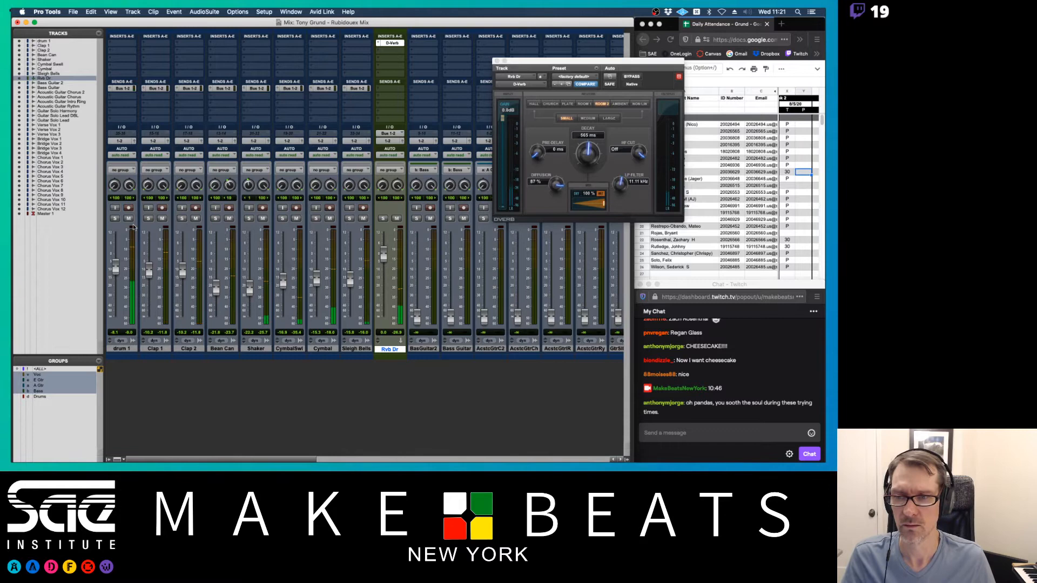
click(156, 88)
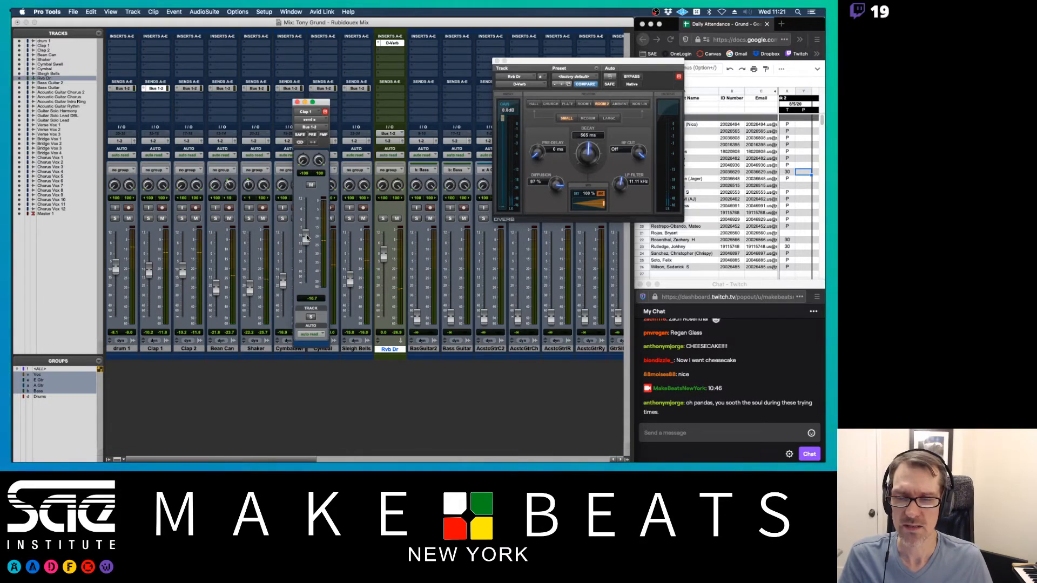
drag(306, 234, 306, 232)
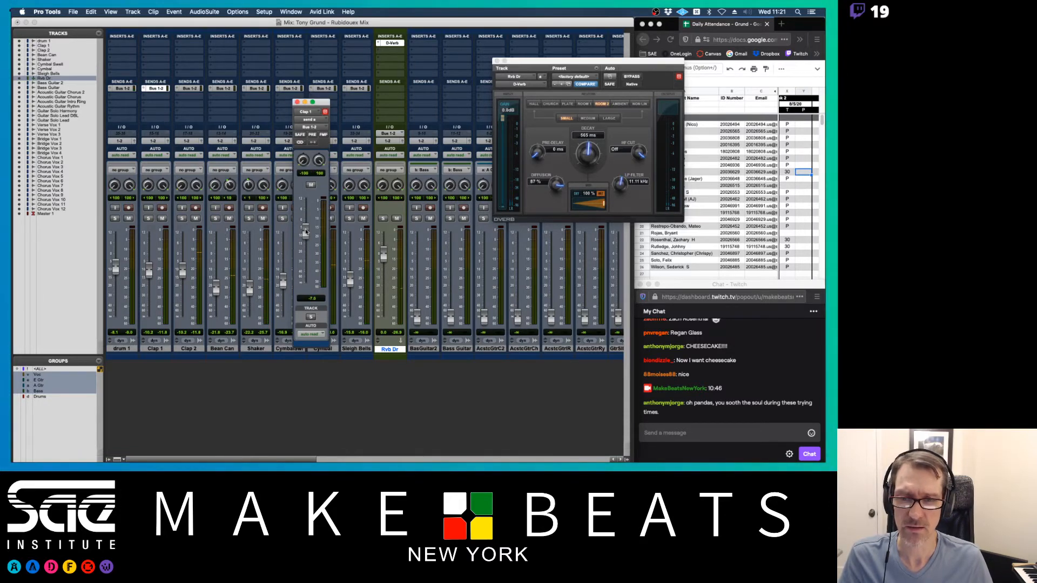
click(187, 88)
drag(51, 22, 365, 103)
mouse_move(348, 234)
mouse_down()
mouse_move(312, 230)
mouse_move(348, 224)
mouse_up()
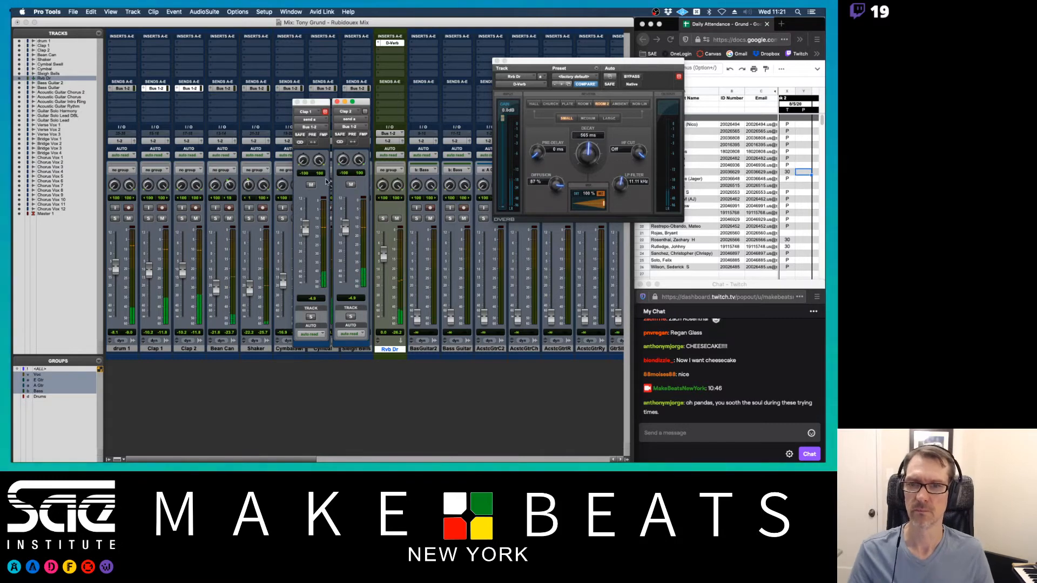
click(296, 102)
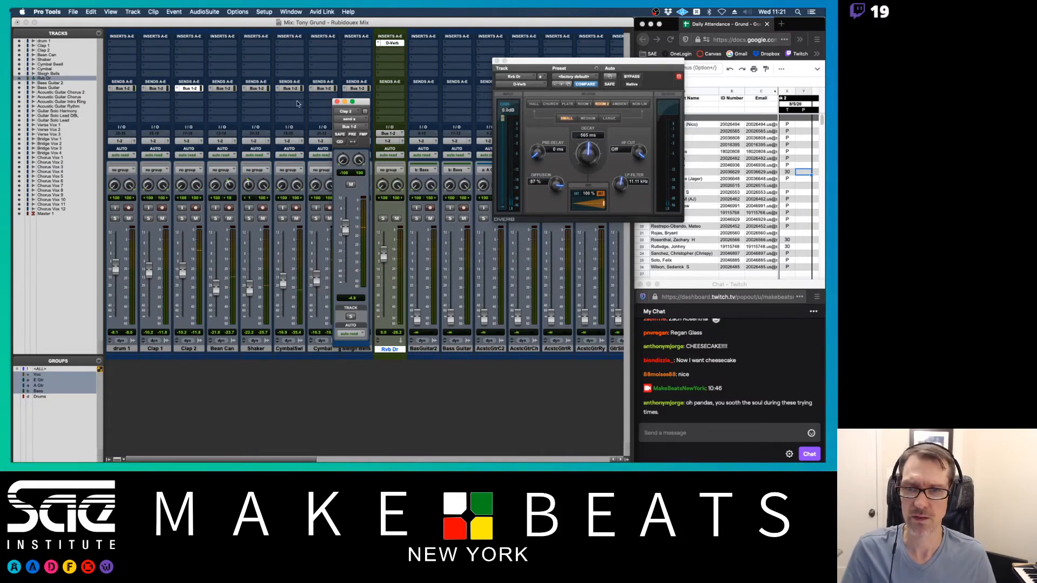
click(337, 102)
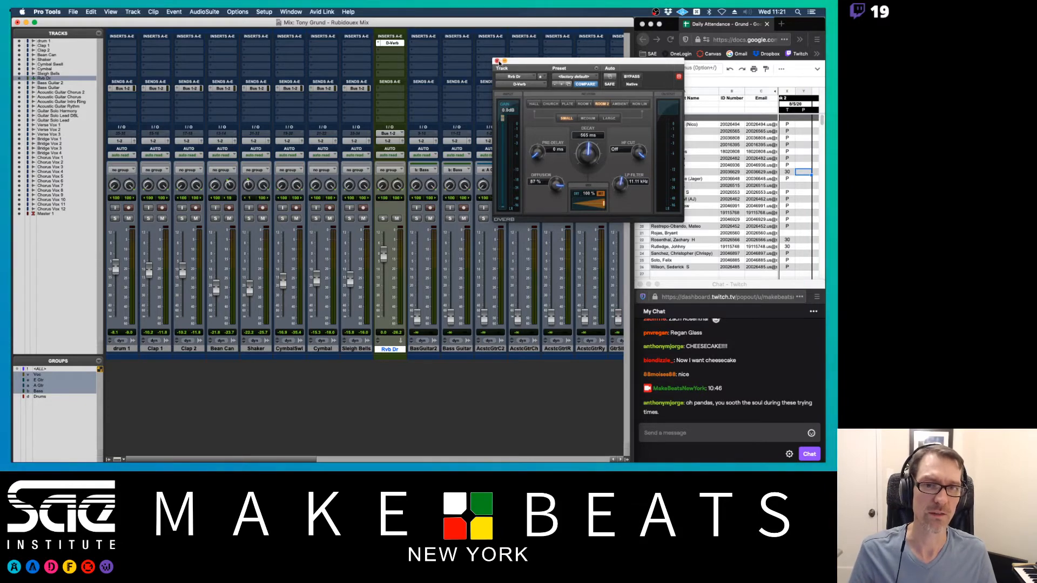
- Close D-Verb, raise the grouped bass faders from silence, and turn off the Bass group
click(497, 60)
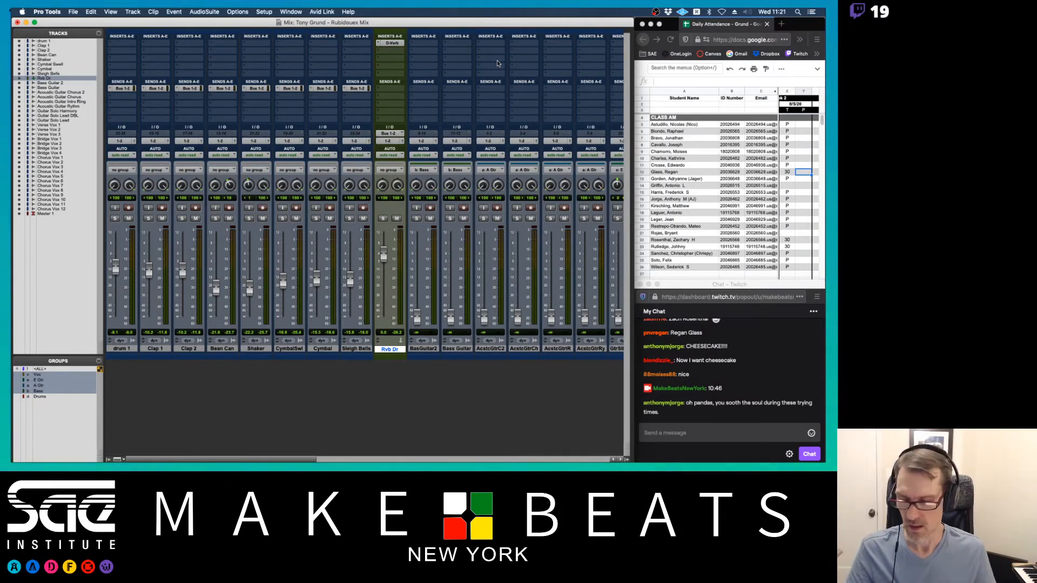
scroll(543, 116, right, 5)
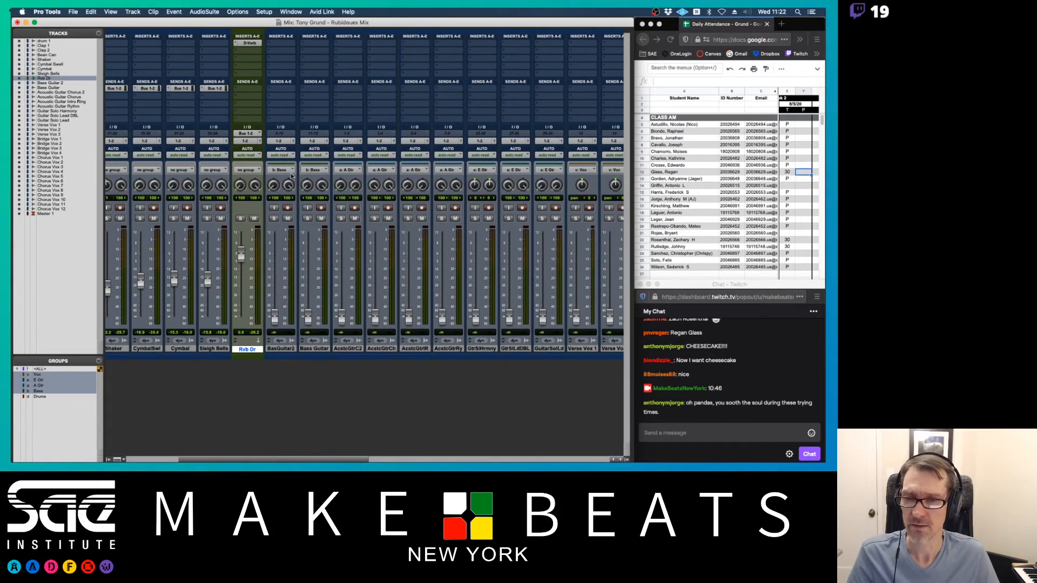
key(super+equal)
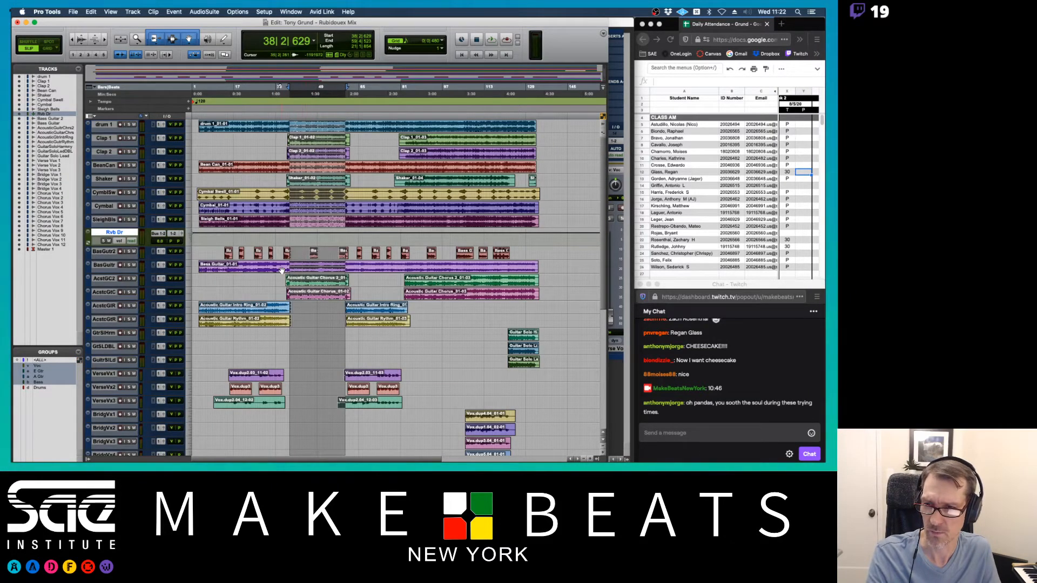
key(super+equal)
drag(280, 348, 275, 353)
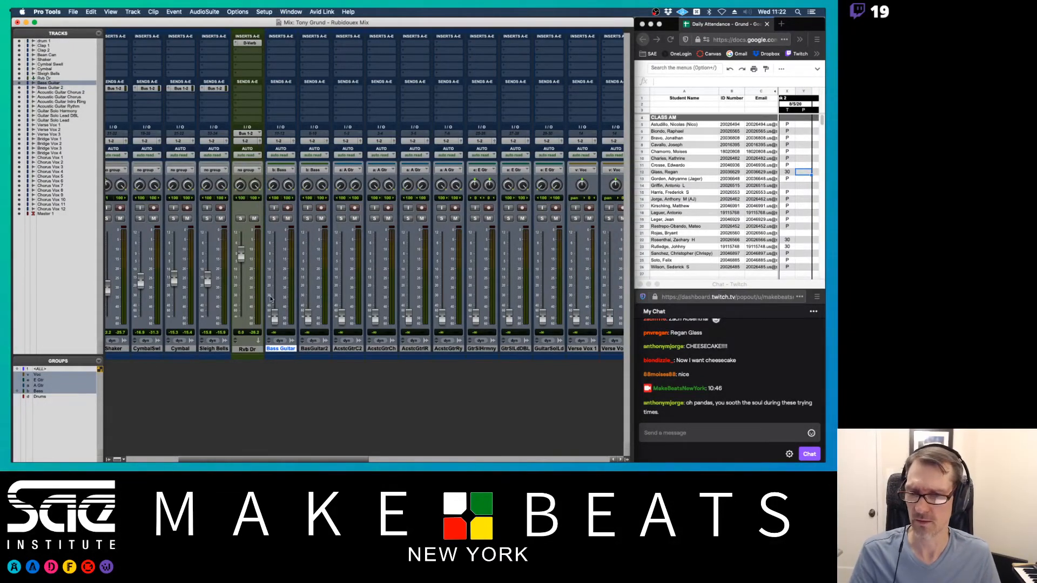
drag(274, 316, 275, 284)
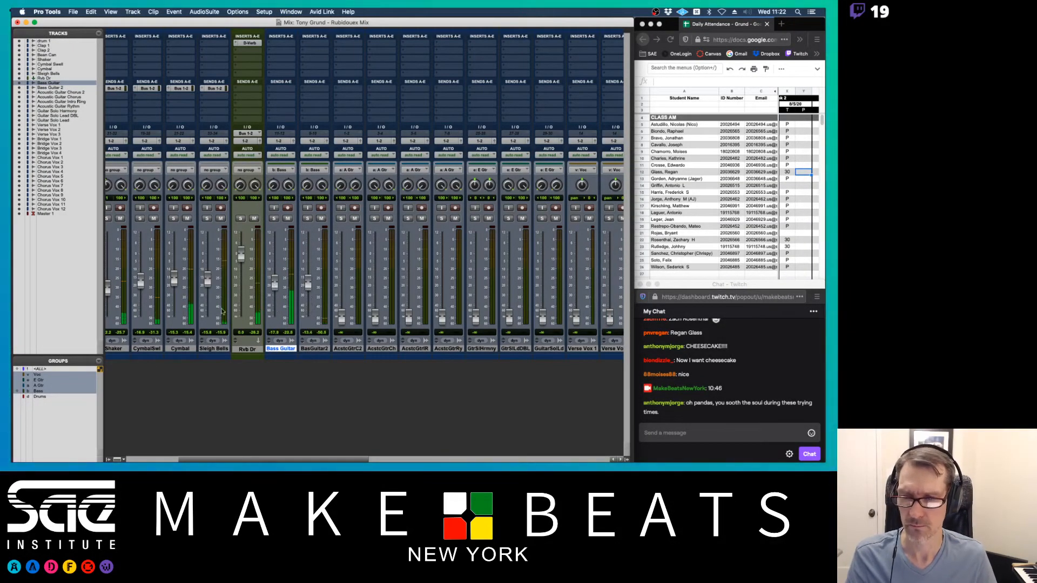
click(50, 390)
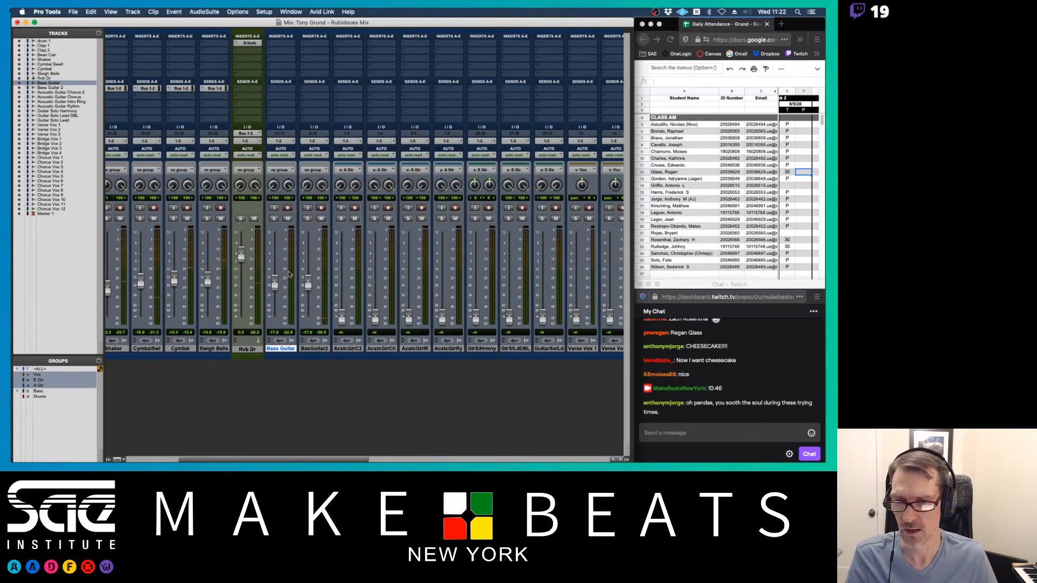
- Raise Bass Guitar further and set BasGuitar2 to about -8.6 dB
drag(273, 284, 277, 264)
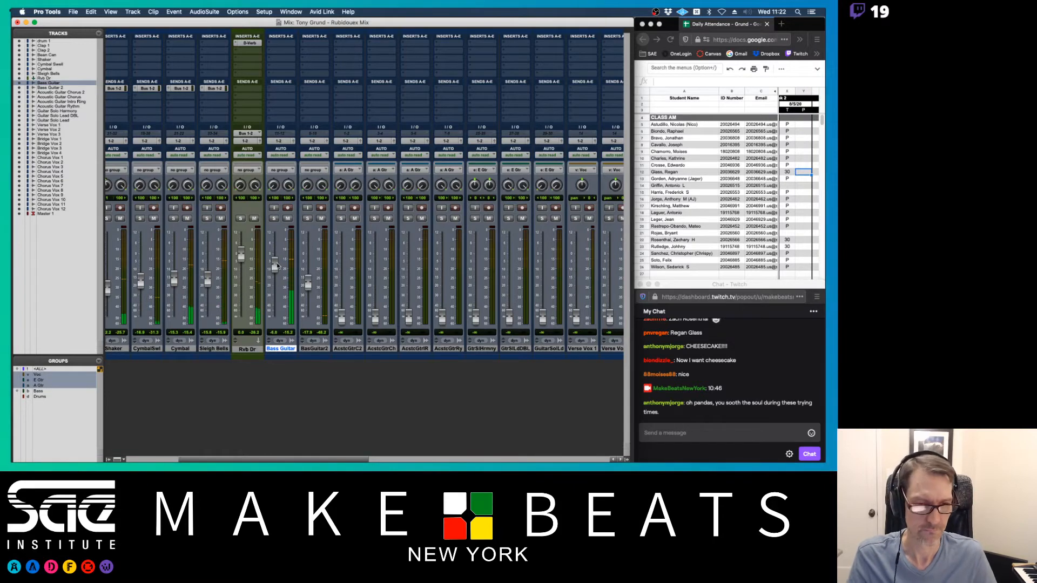
scroll(346, 265, right, 10)
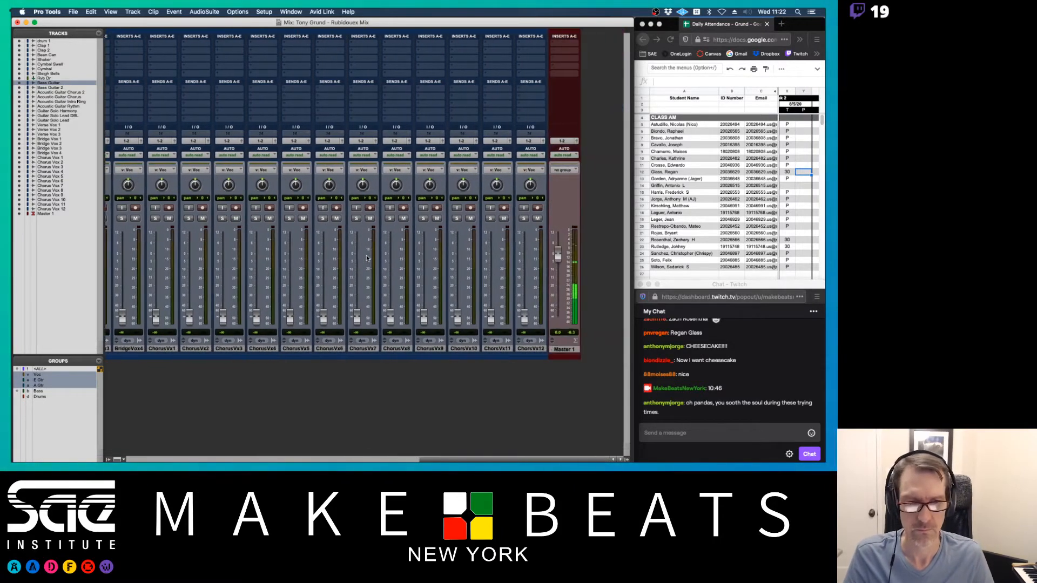
scroll(367, 257, left, 10)
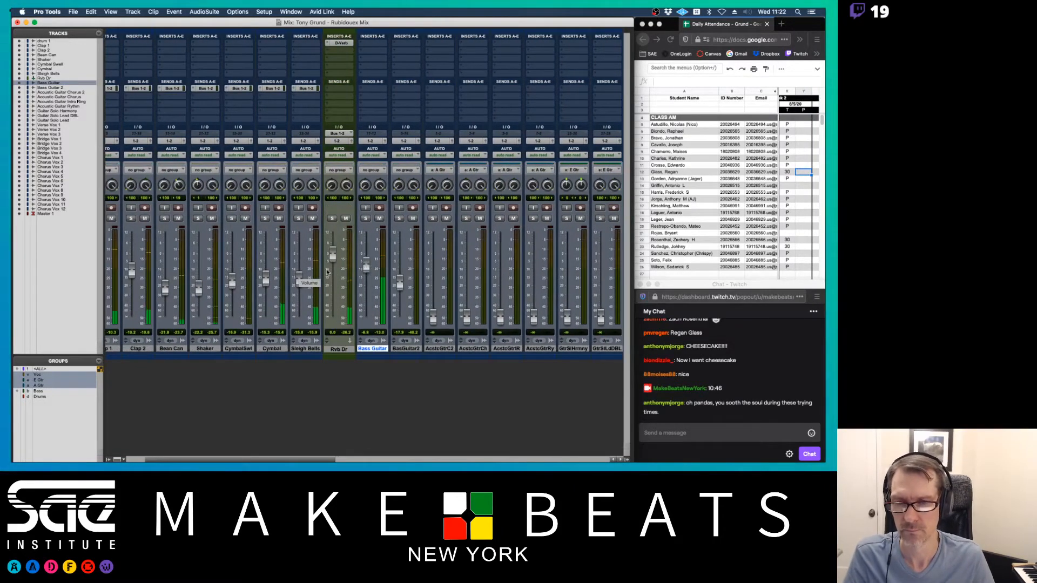
drag(367, 267, 367, 267)
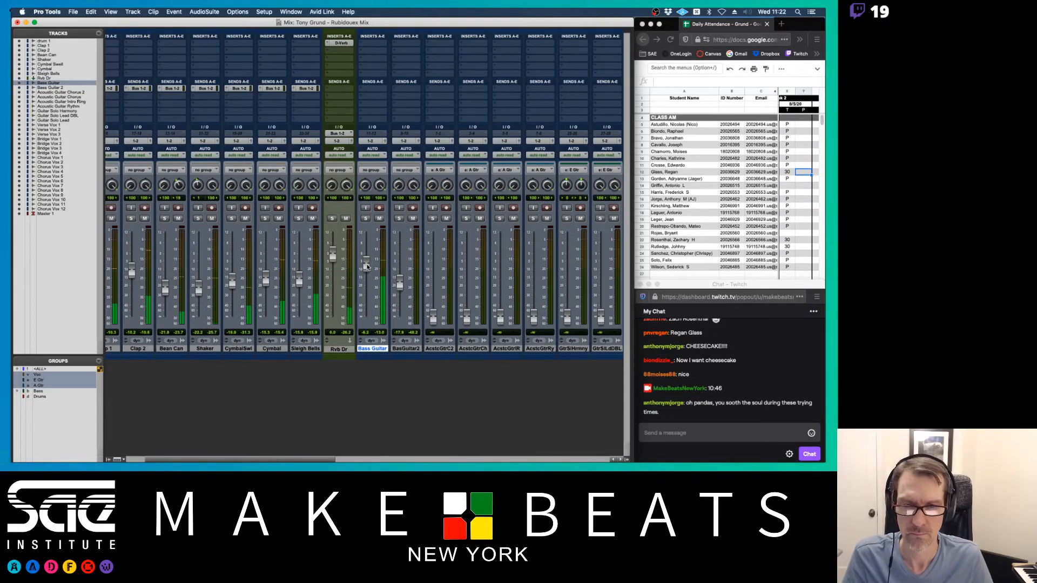
scroll(366, 266, right, 4)
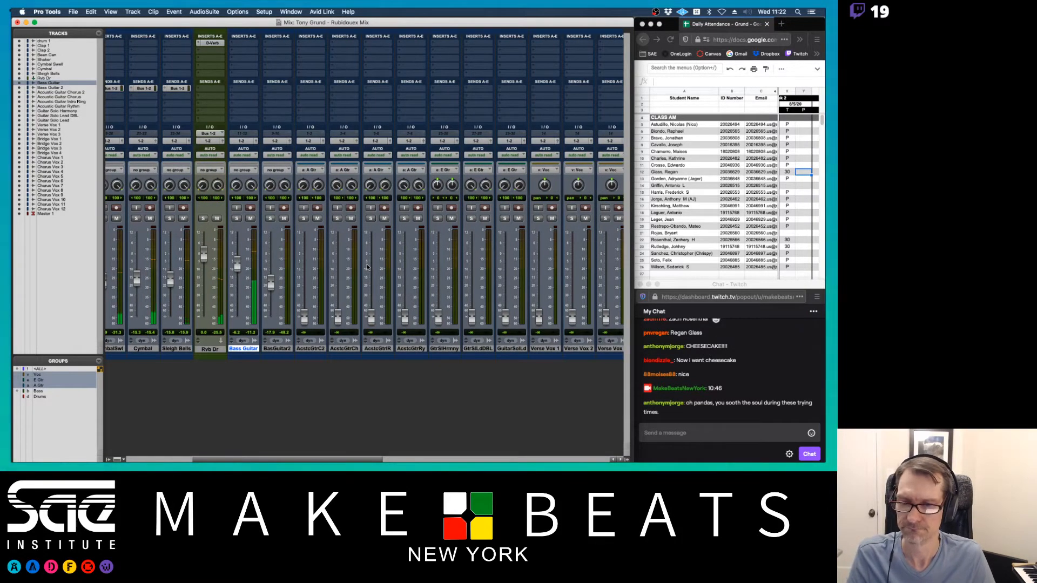
key(super+equal)
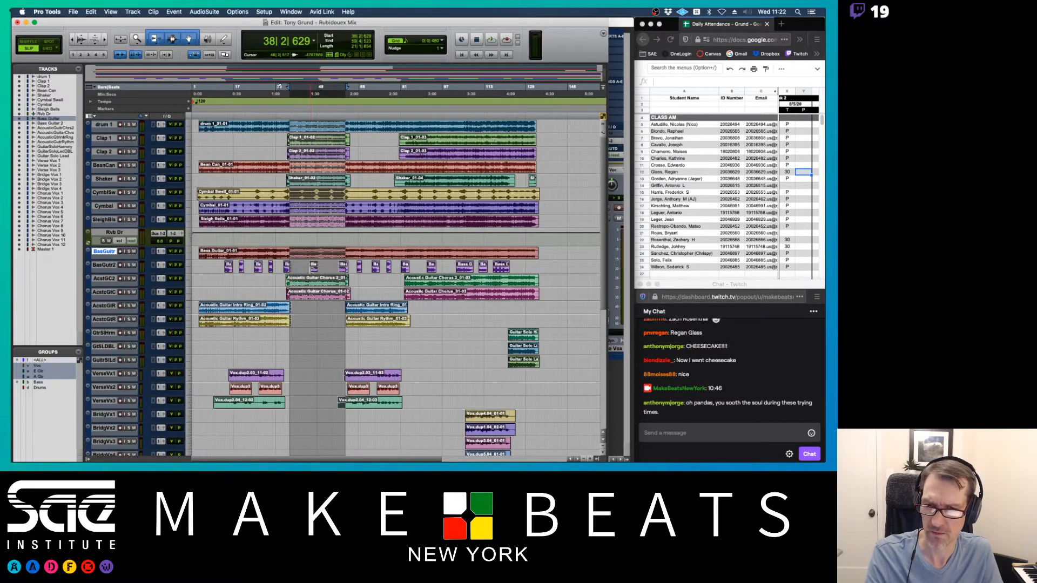
key(super+equal)
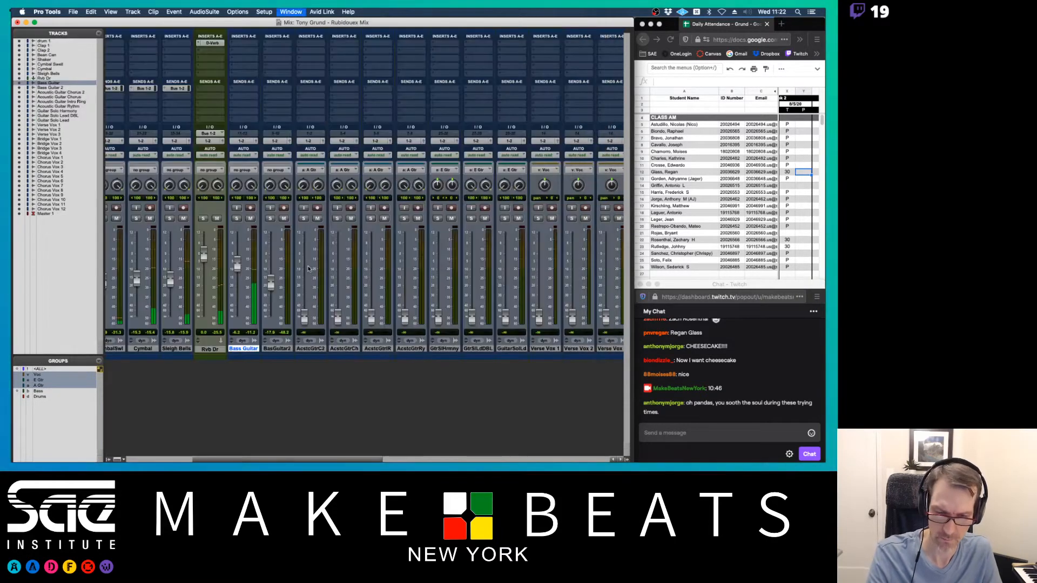
drag(271, 274, 271, 264)
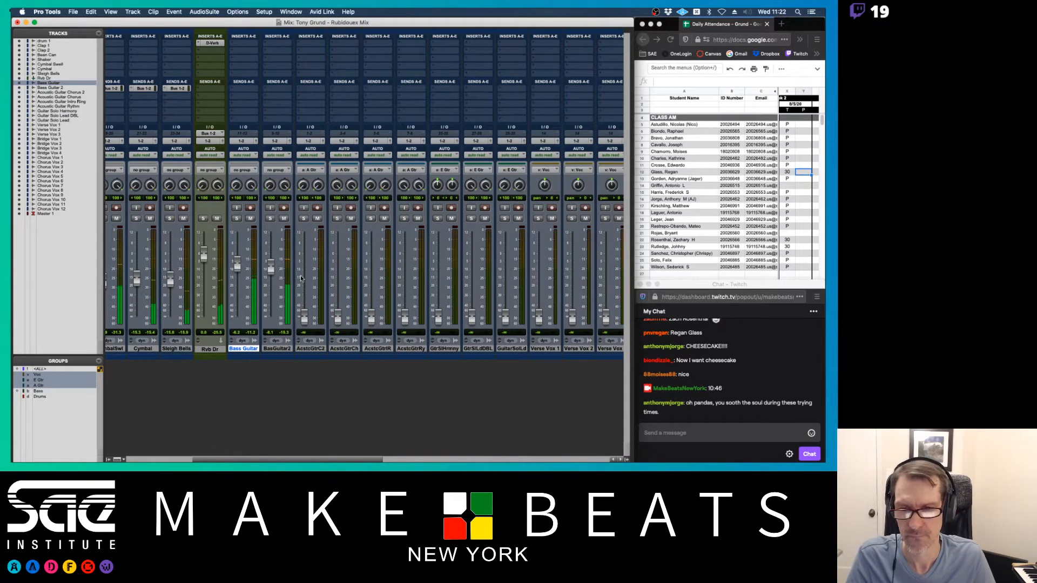
scroll(300, 276, right, 10)
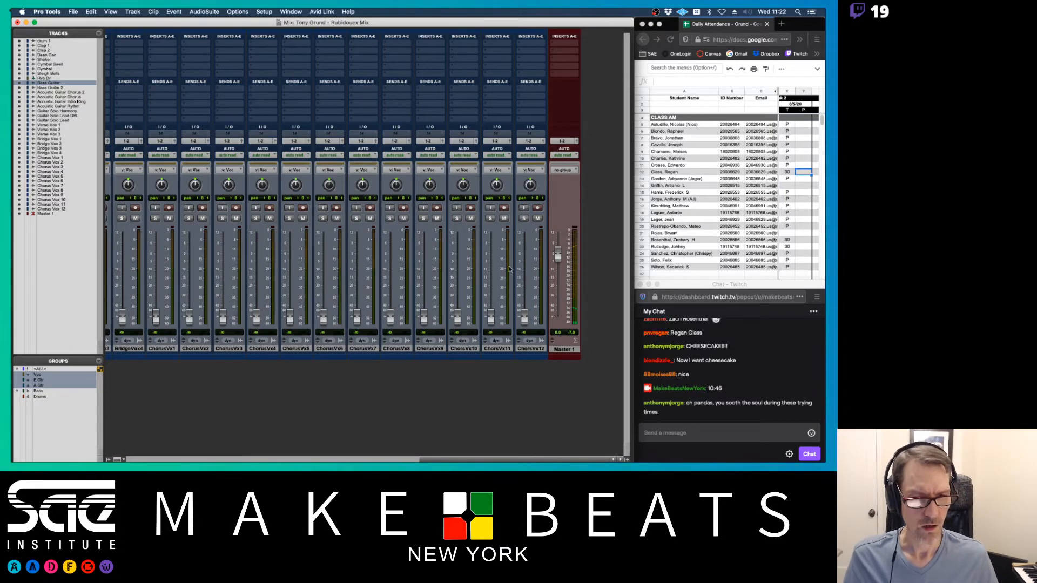
scroll(509, 268, left, 15)
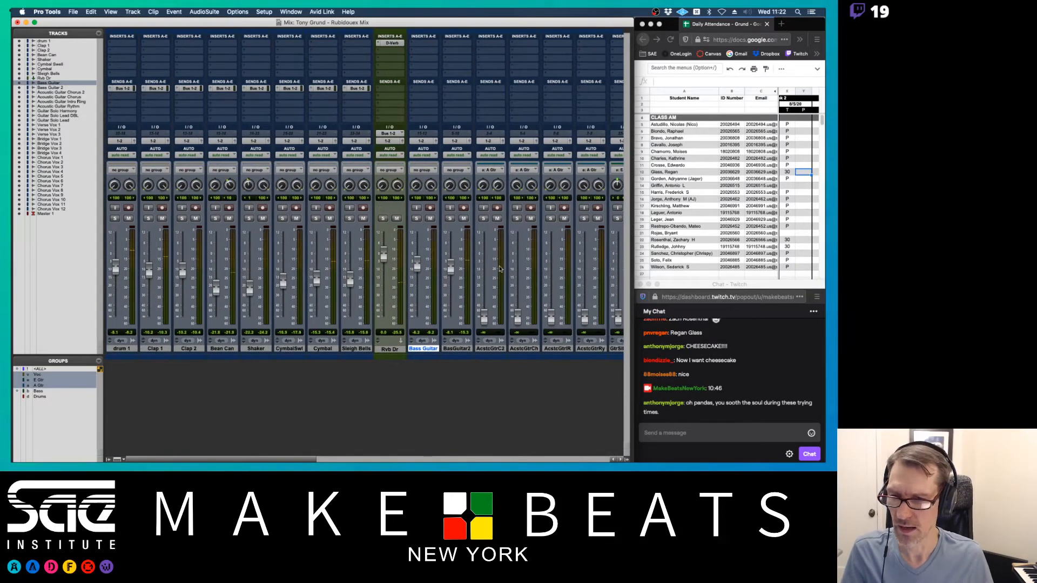
- Re-enable the Drums and Bass groups, lowering all drums by 2.9 dB and both basses together
click(43, 398)
click(42, 391)
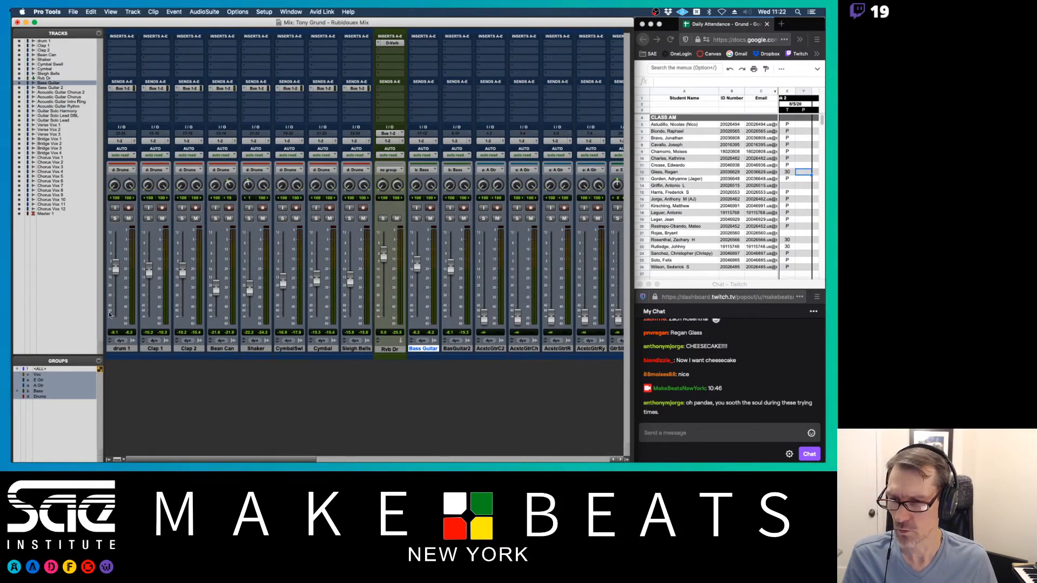
drag(118, 274, 118, 279)
drag(418, 271, 418, 277)
- Turn both groups off again and pull BasGuitar2 down slightly to about -11.0 dB
click(34, 391)
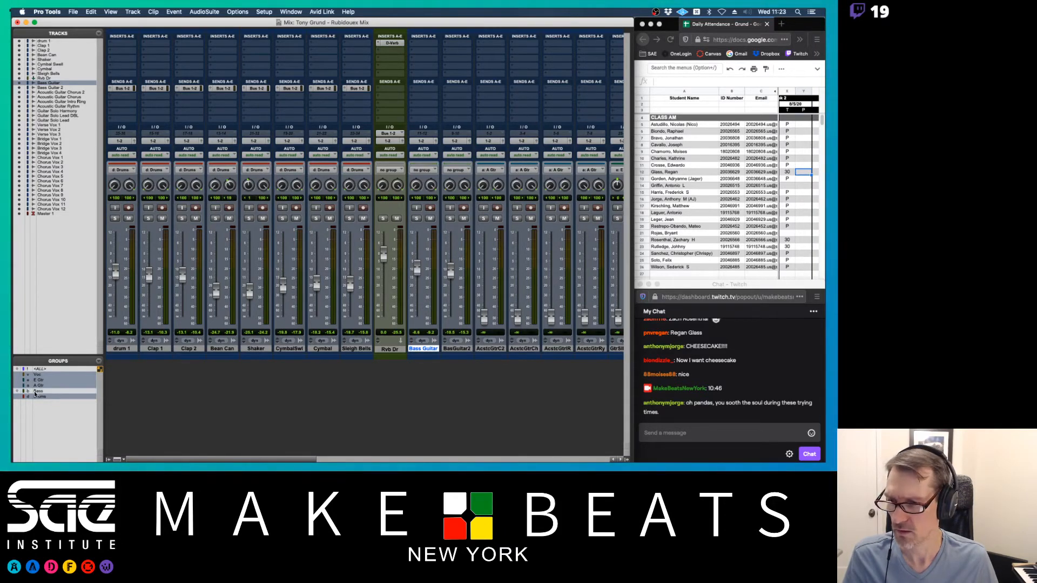
click(38, 397)
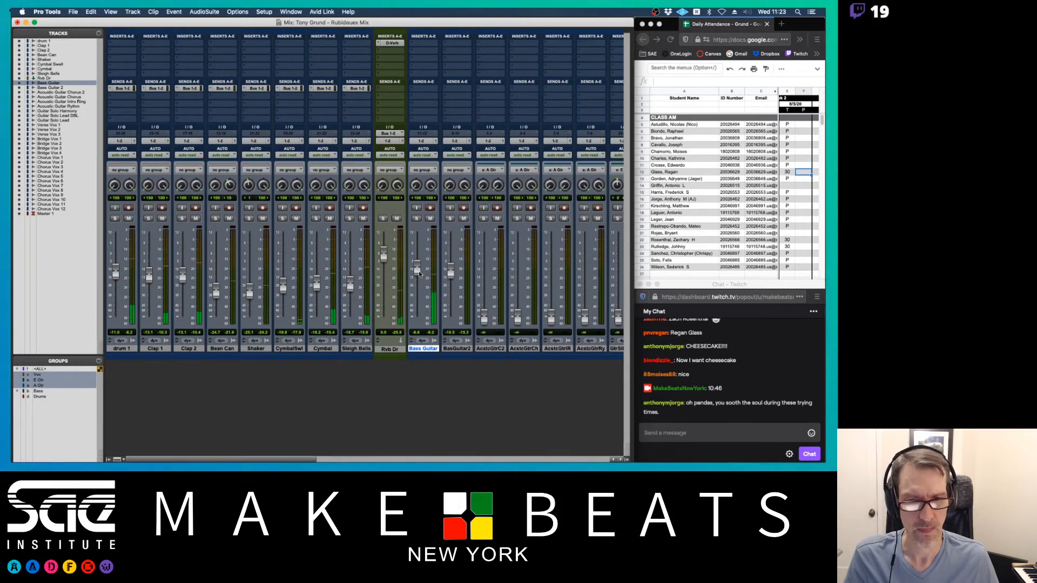
drag(448, 272, 449, 274)
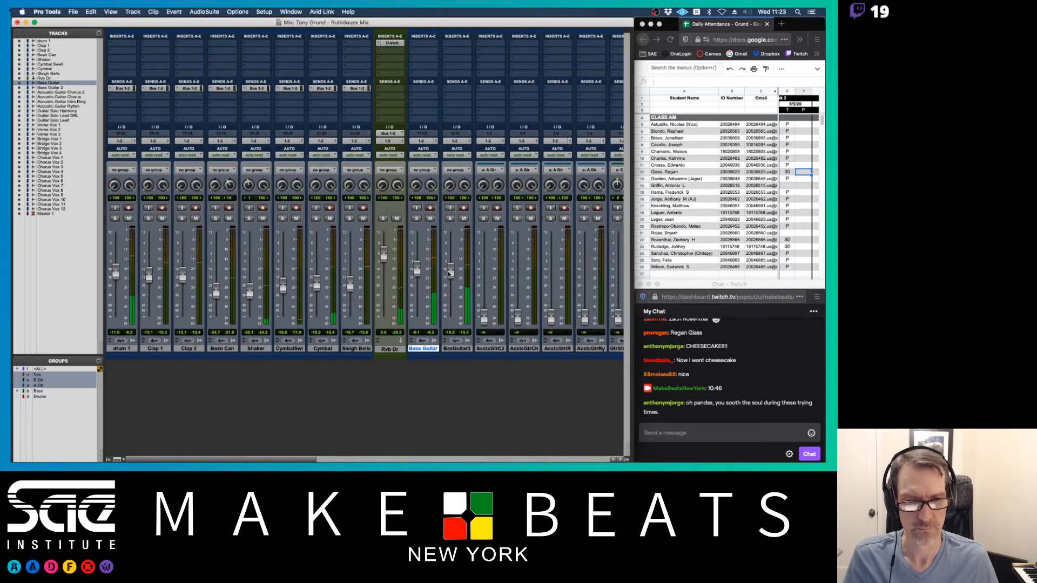
scroll(420, 281, right, 5)
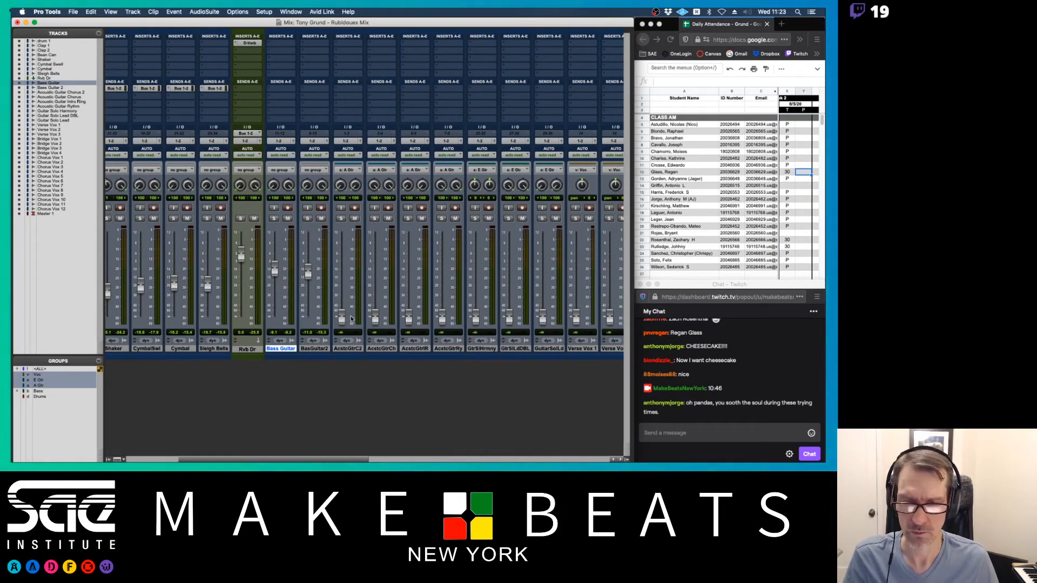
- Disable the A Gtr group; raise AcstcGtrC2 to about -15, AcstcGtrCh -14.7, AcstcGtrlR -19.5 dB
click(38, 386)
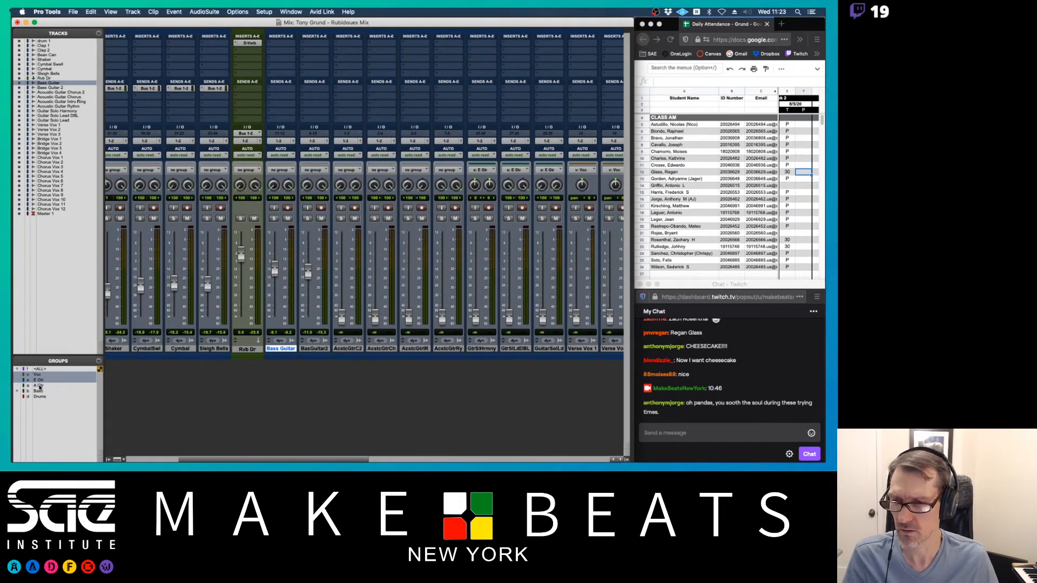
scroll(334, 319, right, 3)
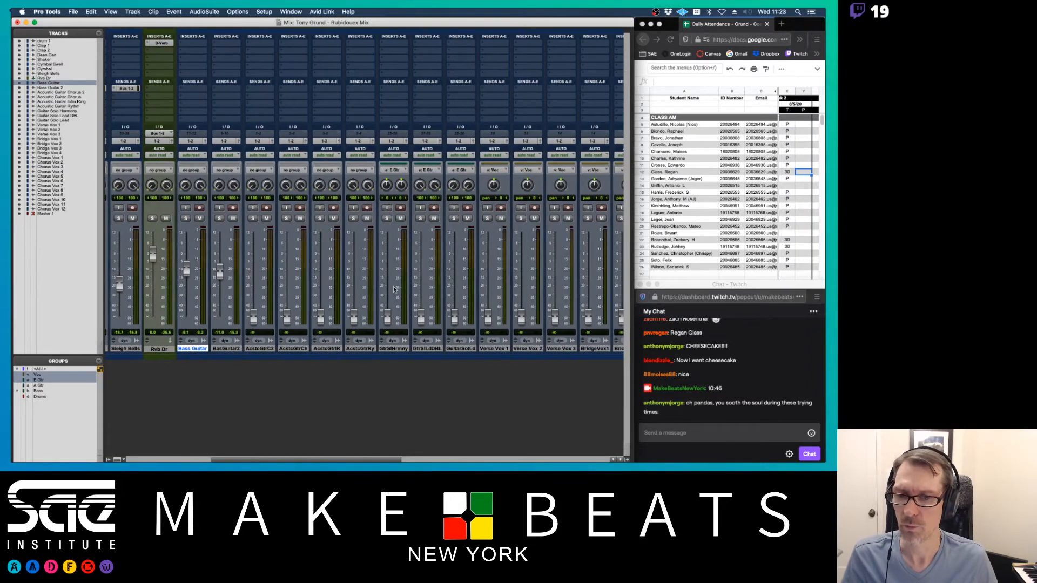
drag(257, 310, 254, 278)
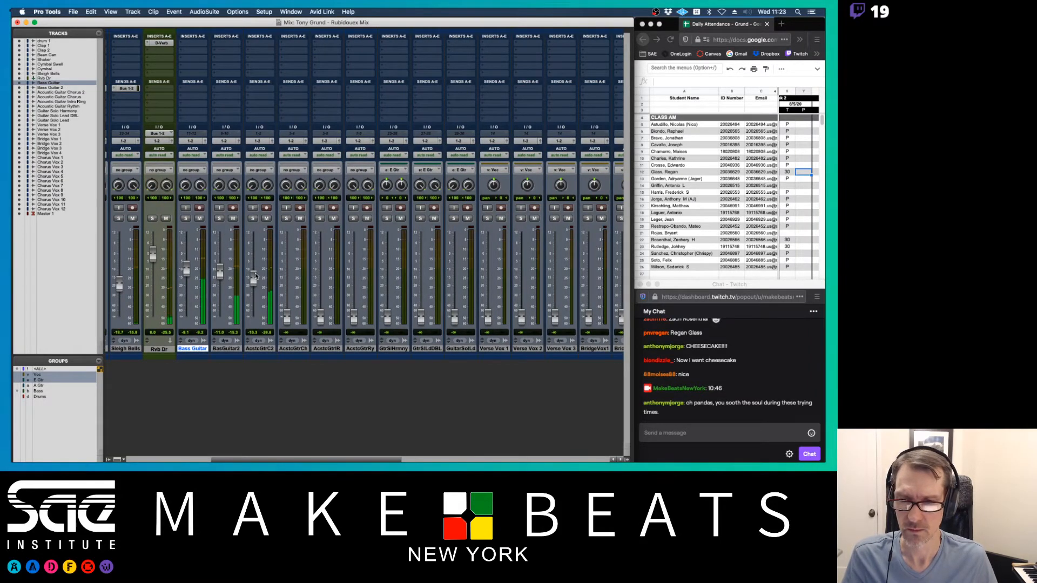
drag(287, 317, 280, 277)
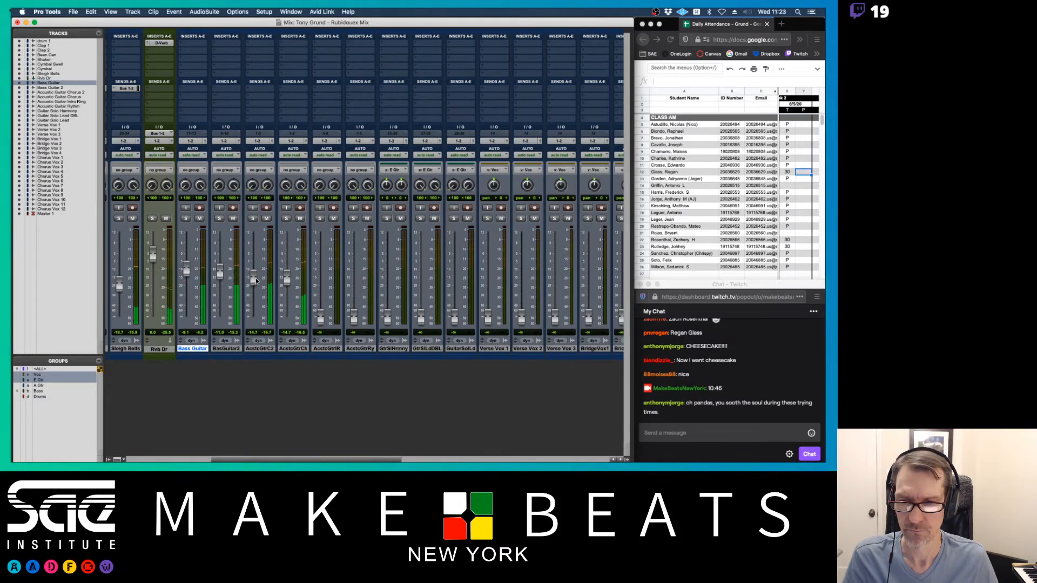
drag(320, 318, 320, 287)
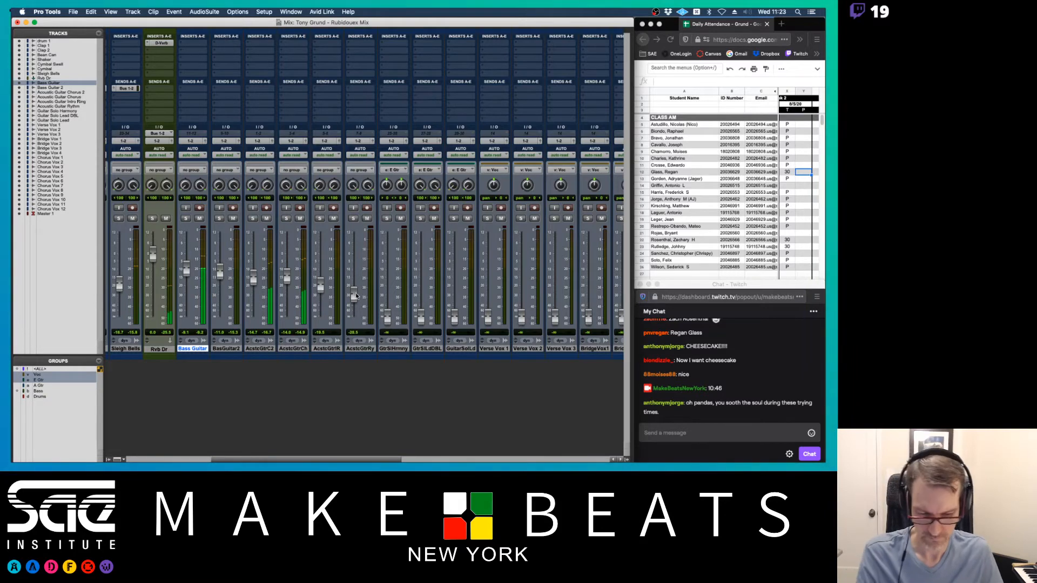
- Bring AcstcGtrlR up to about -15.6 dB
key(super+equal)
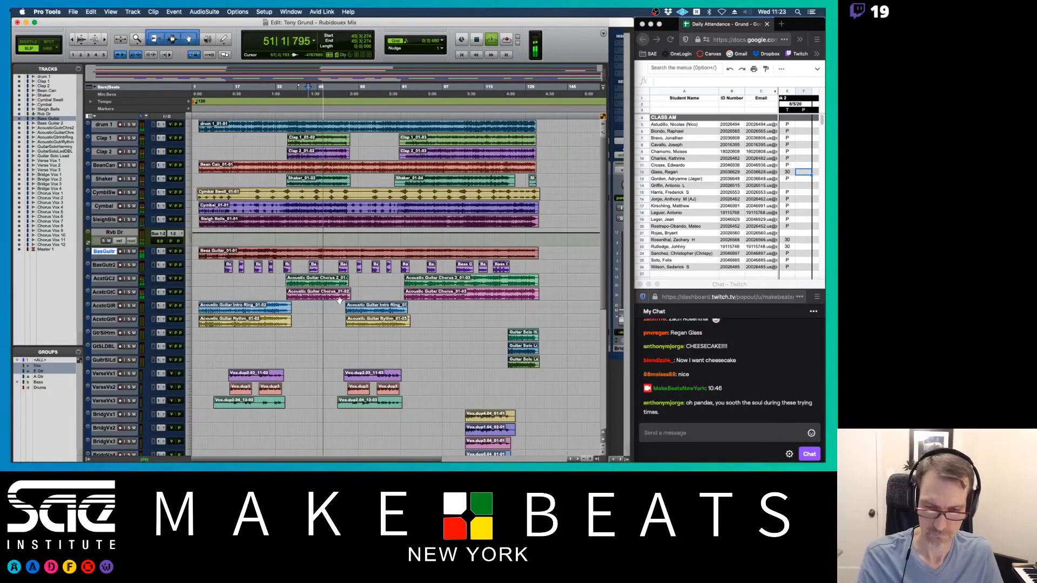
key(super+equal)
drag(320, 285, 351, 281)
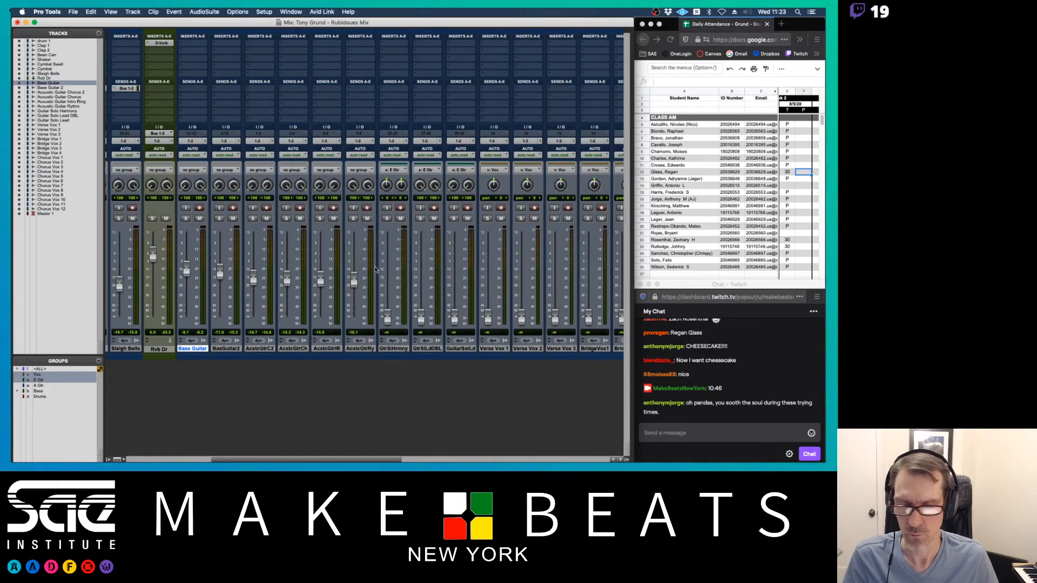
key(super+equal)
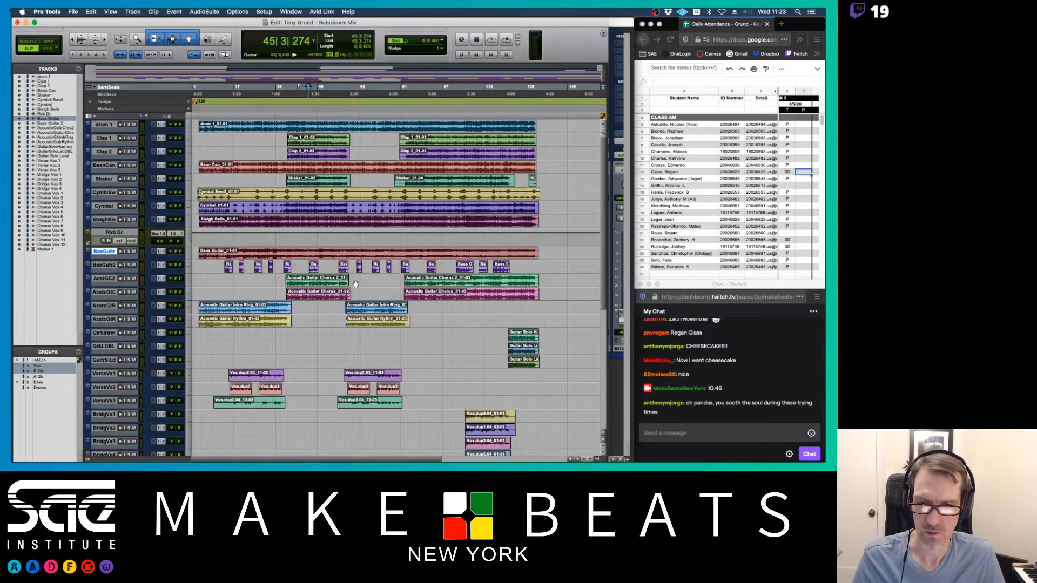
key(super+equal)
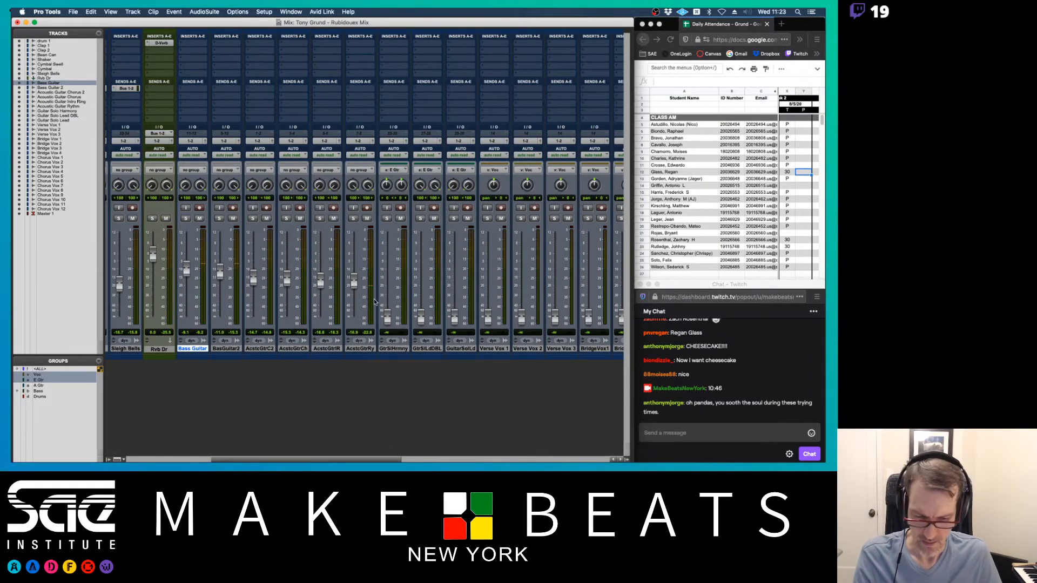
key(super+equal)
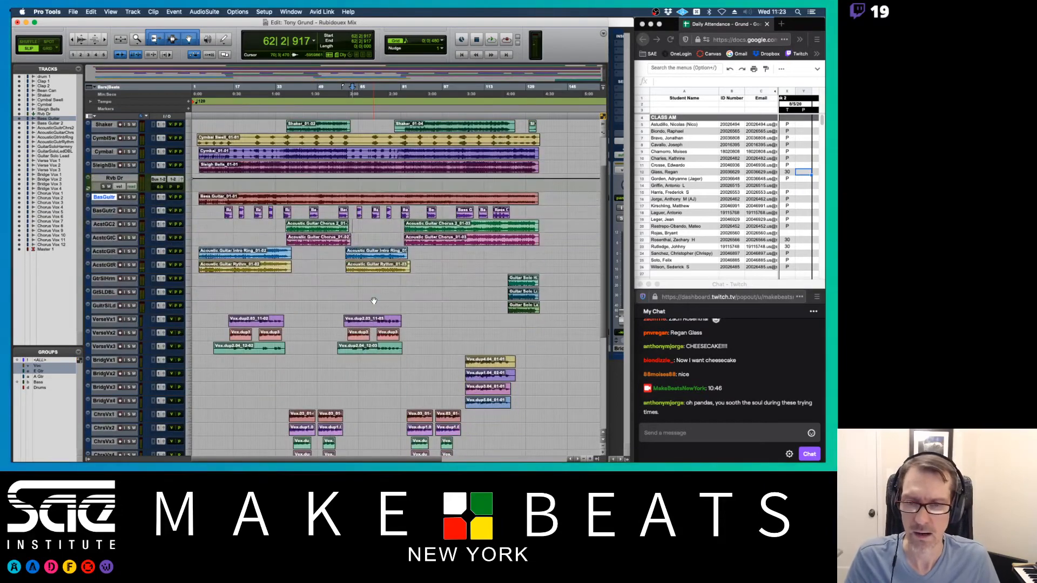
- Place the insertion point near bar 122 and return to the mixer
scroll(374, 301, right, 5)
scroll(373, 301, down, 4)
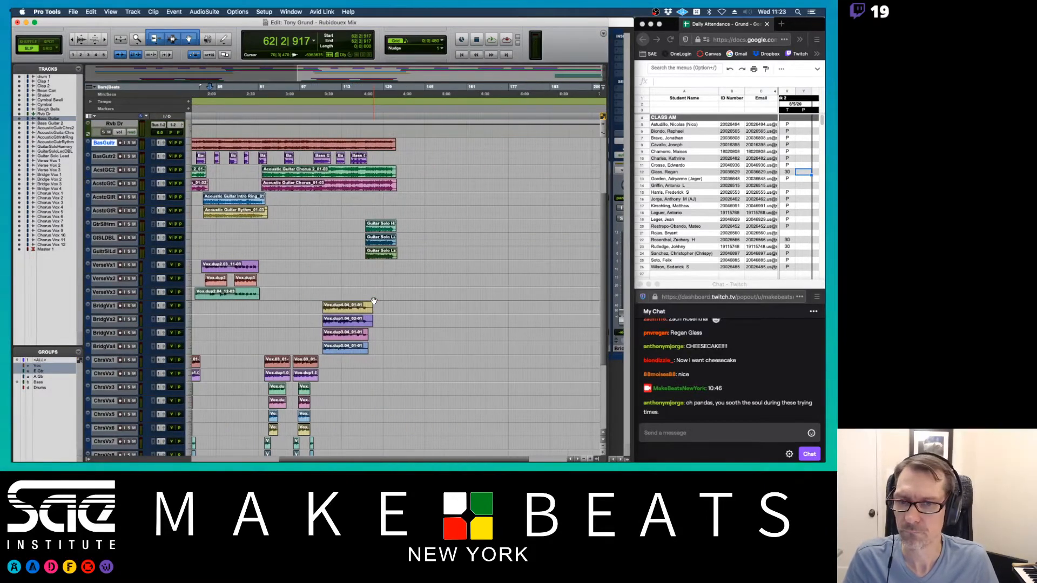
scroll(373, 301, right, 2)
click(345, 210)
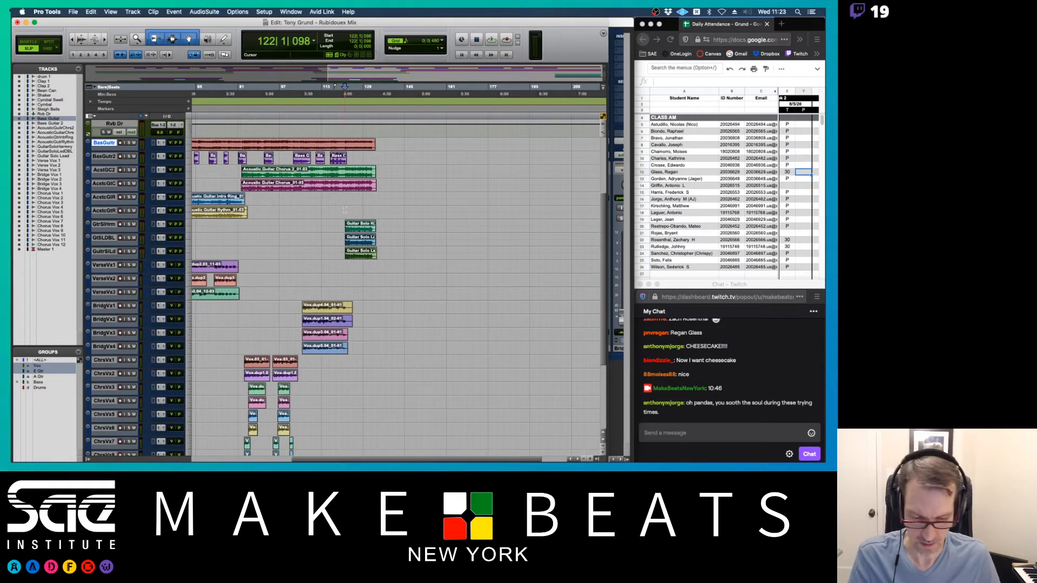
key(super+equal)
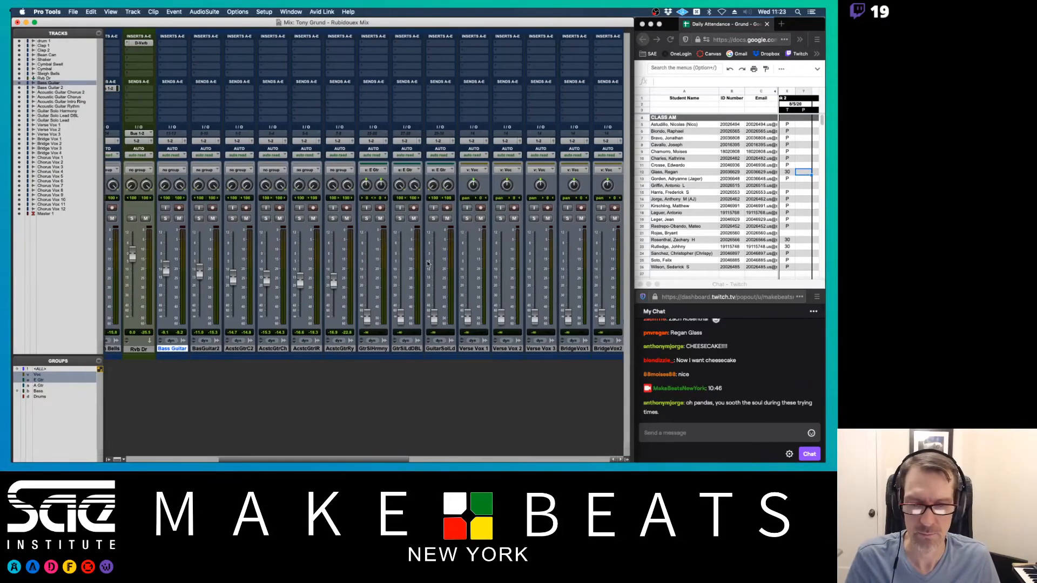
scroll(427, 263, left, 2)
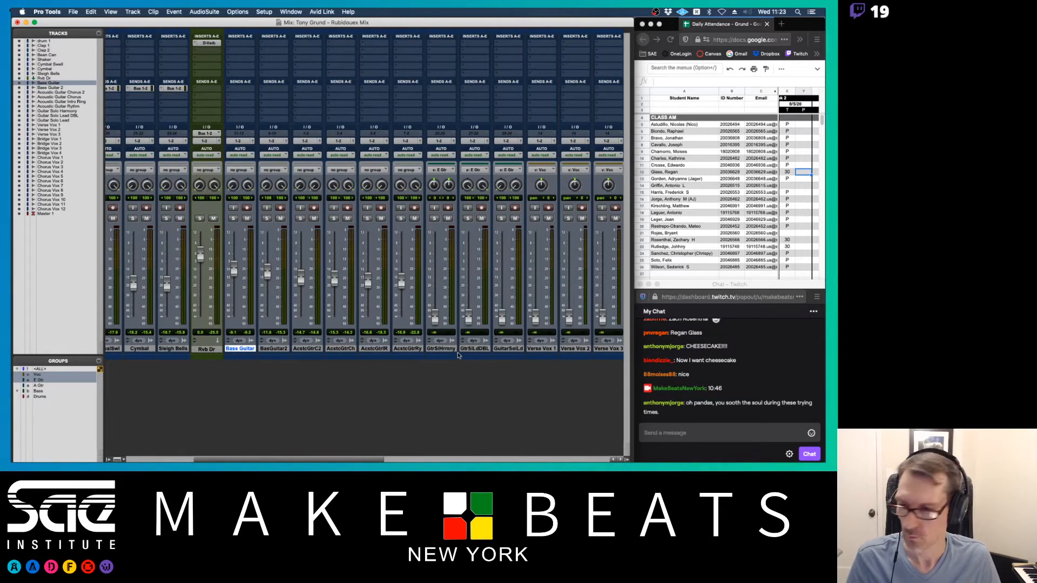
- Rename the E Gtr group to Solo Gtr
right_click(39, 381)
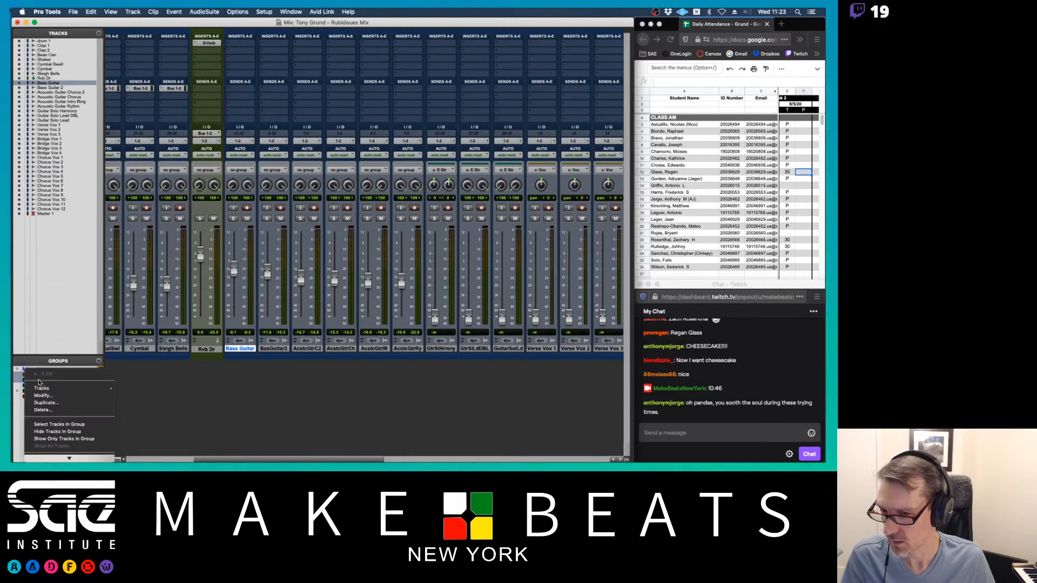
click(44, 396)
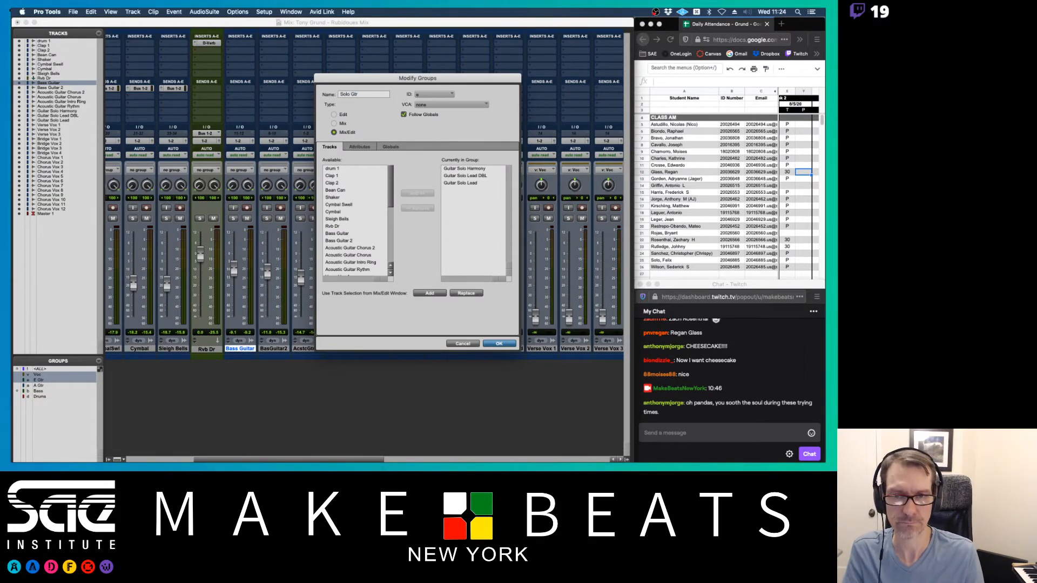
key(Return)
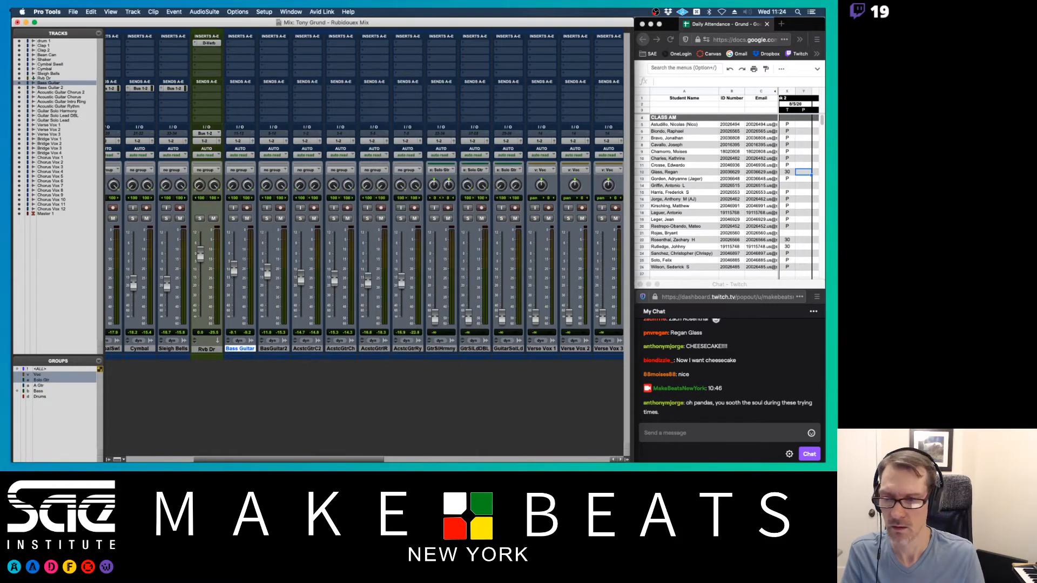
- Confirm the Solo Gtr group keeps ID e, accept its settings, and show the Edit window
right_click(38, 381)
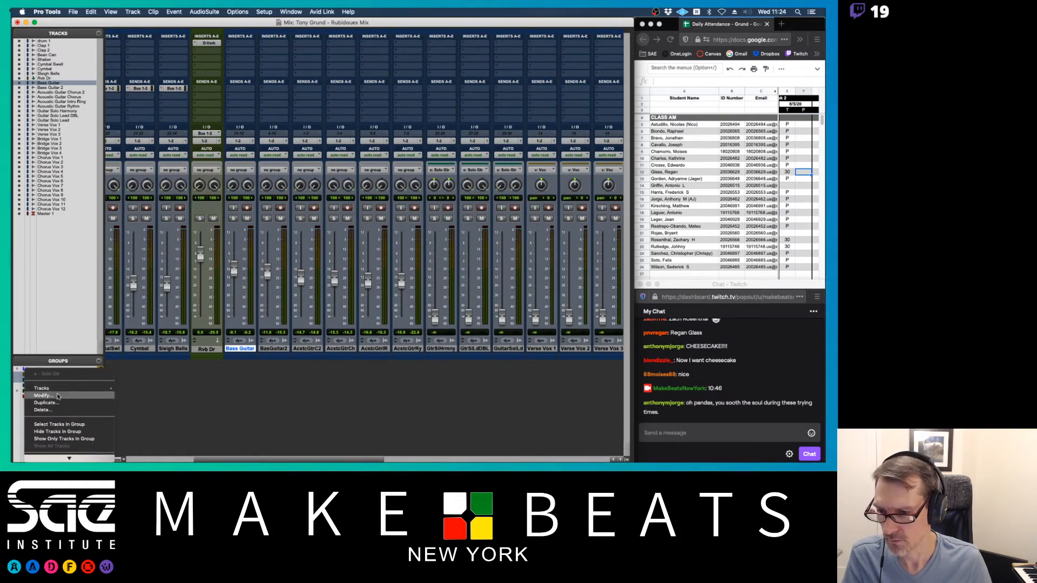
click(59, 396)
click(439, 95)
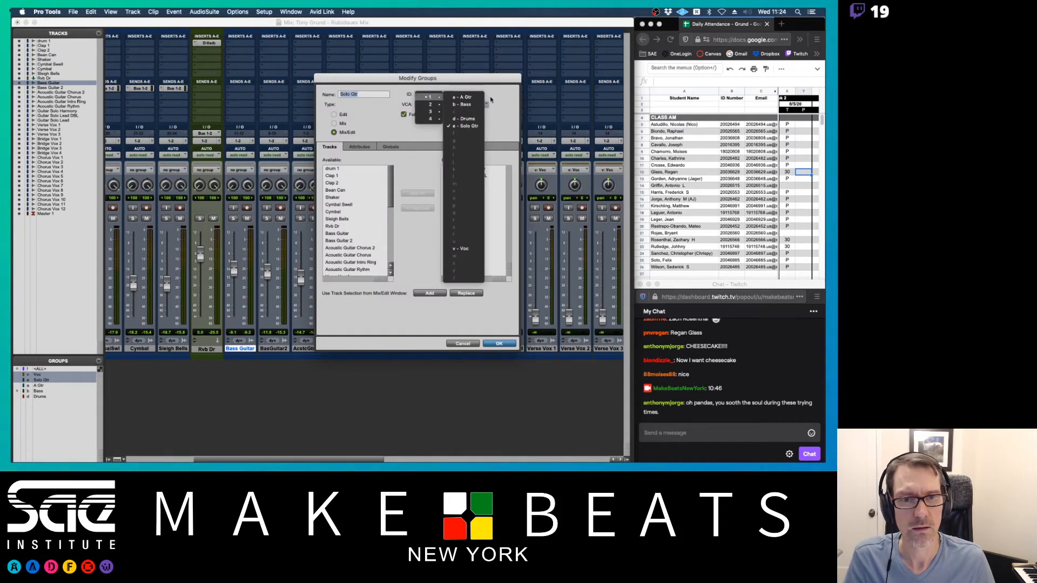
click(500, 116)
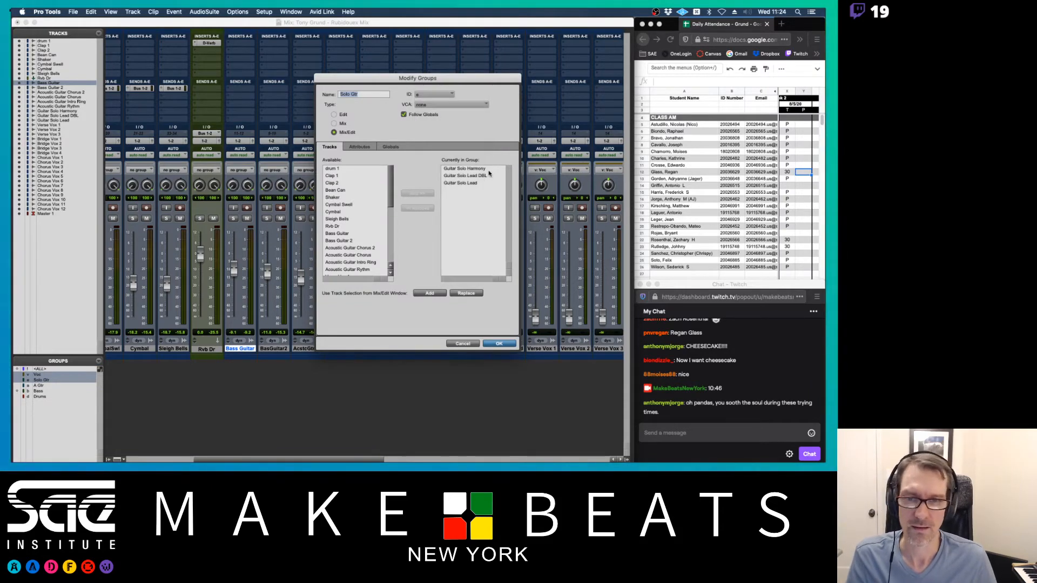
click(499, 344)
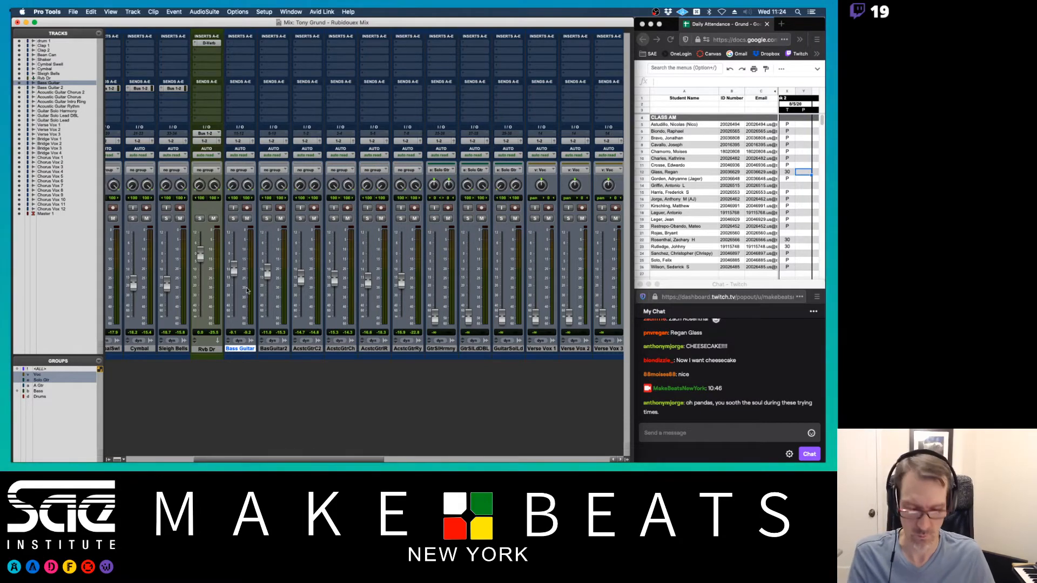
key(super+equal)
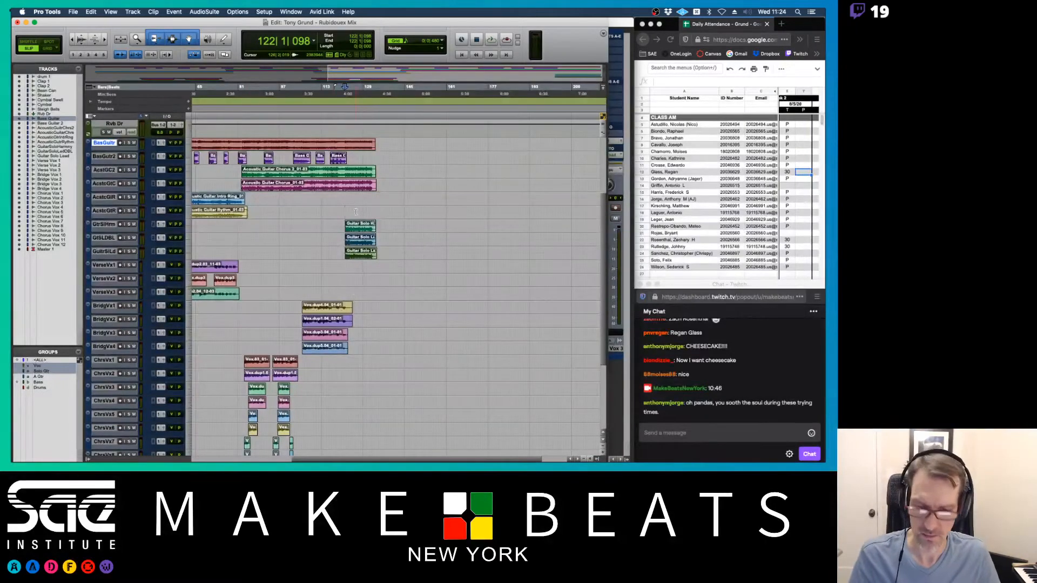
- Raise the three grouped guitar solo faders to -26 dB, then disable Solo Gtr and lift GtrSlHrmny higher
key(super+equal)
scroll(430, 313, right, 2)
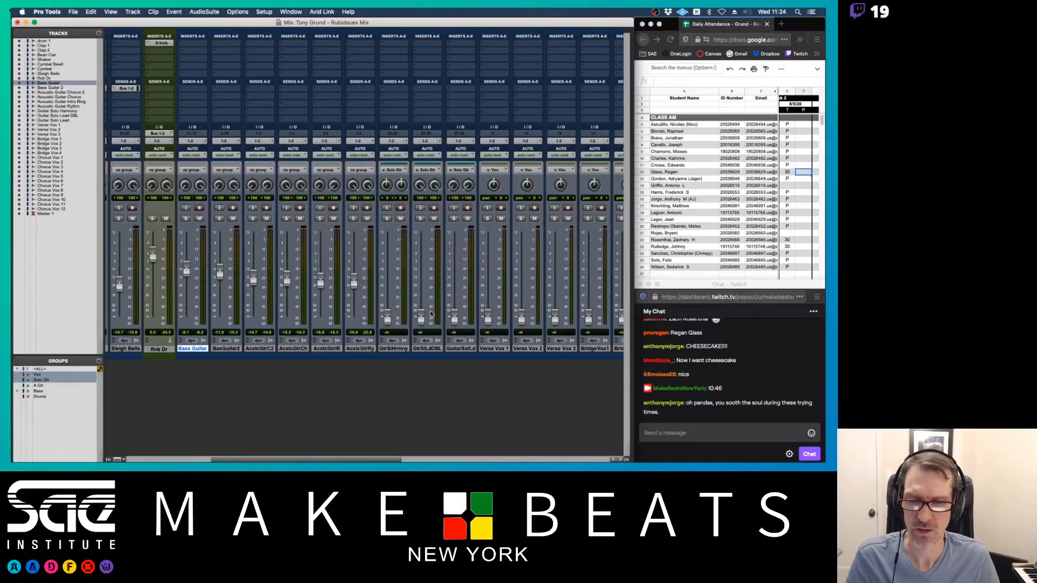
drag(390, 317, 389, 292)
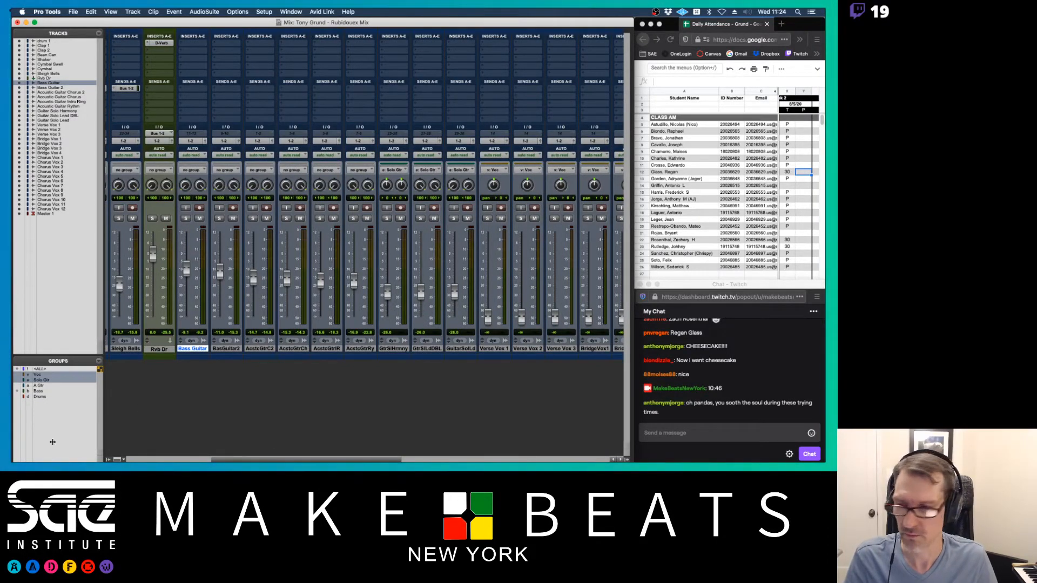
click(39, 380)
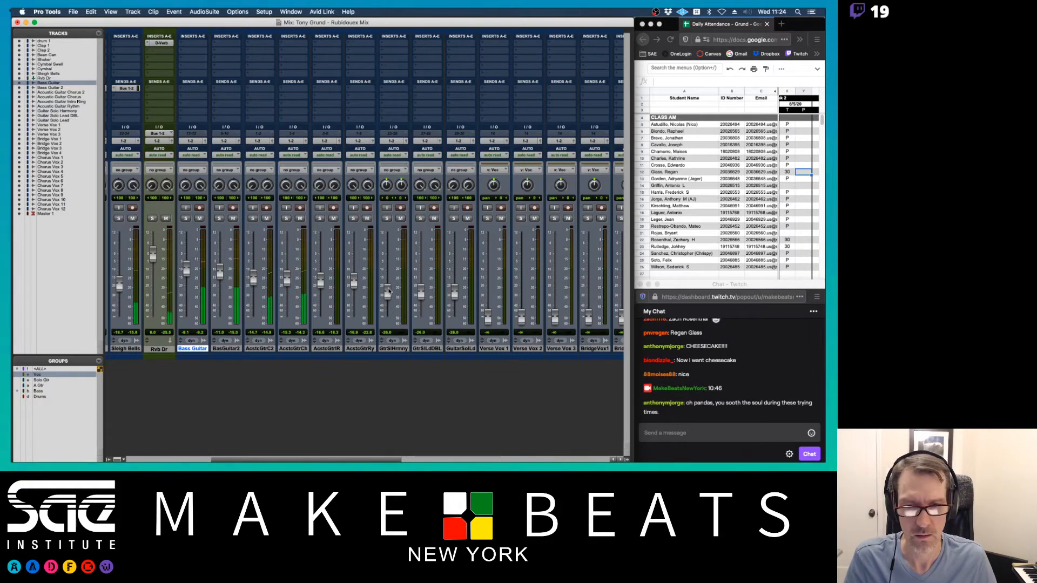
drag(387, 292, 454, 287)
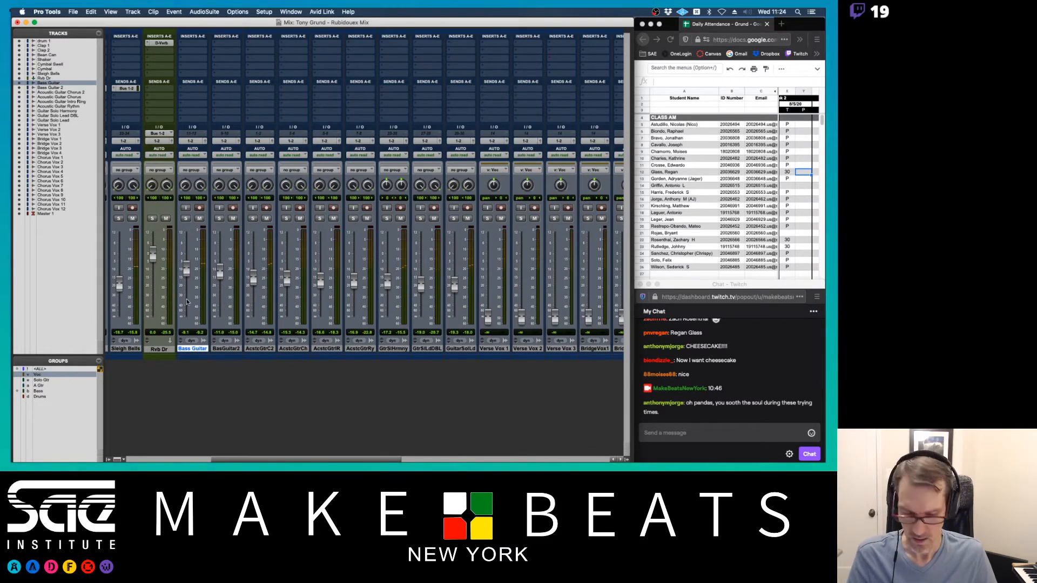
key(super+equal)
scroll(270, 243, down, 5)
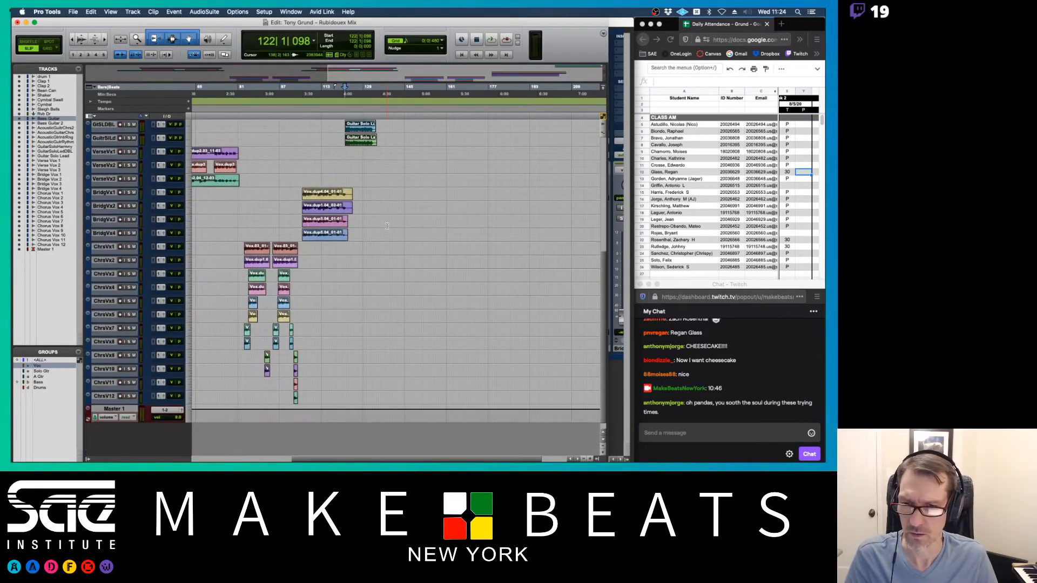
- Enlarge the vocal tracks and zoom into the verse section near bar 8
click(245, 93)
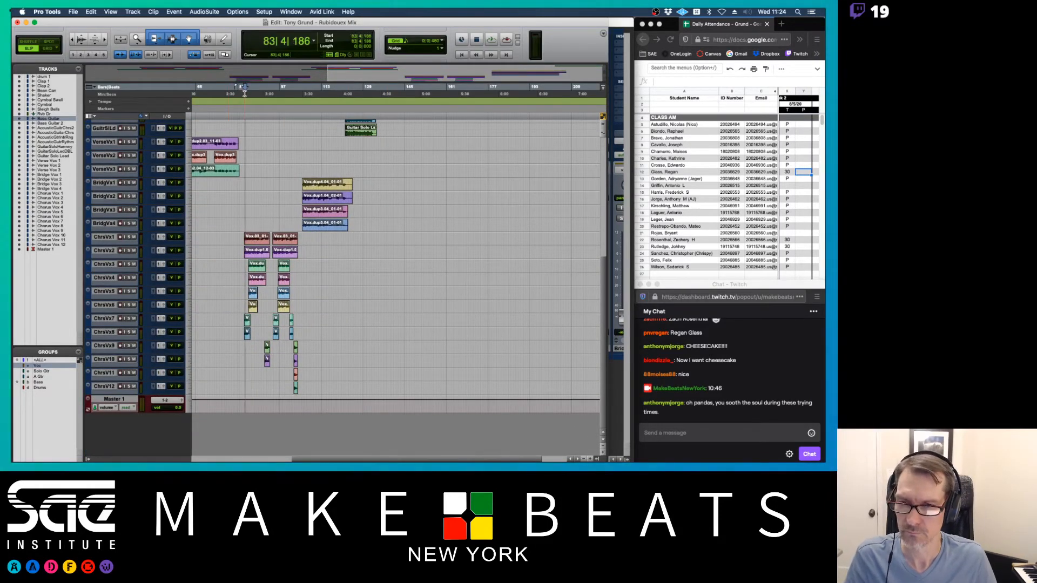
scroll(274, 184, left, 10)
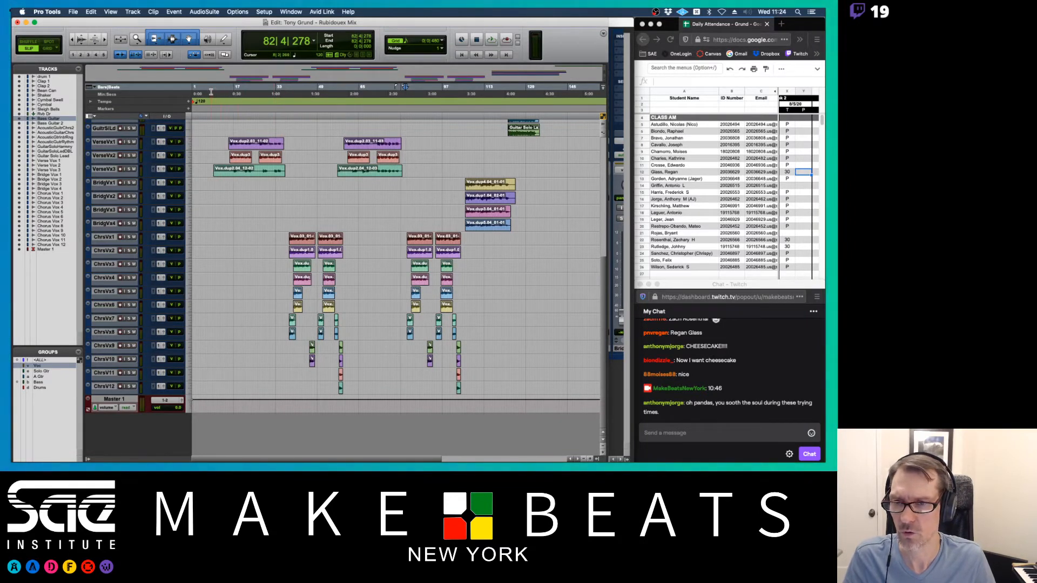
click(228, 92)
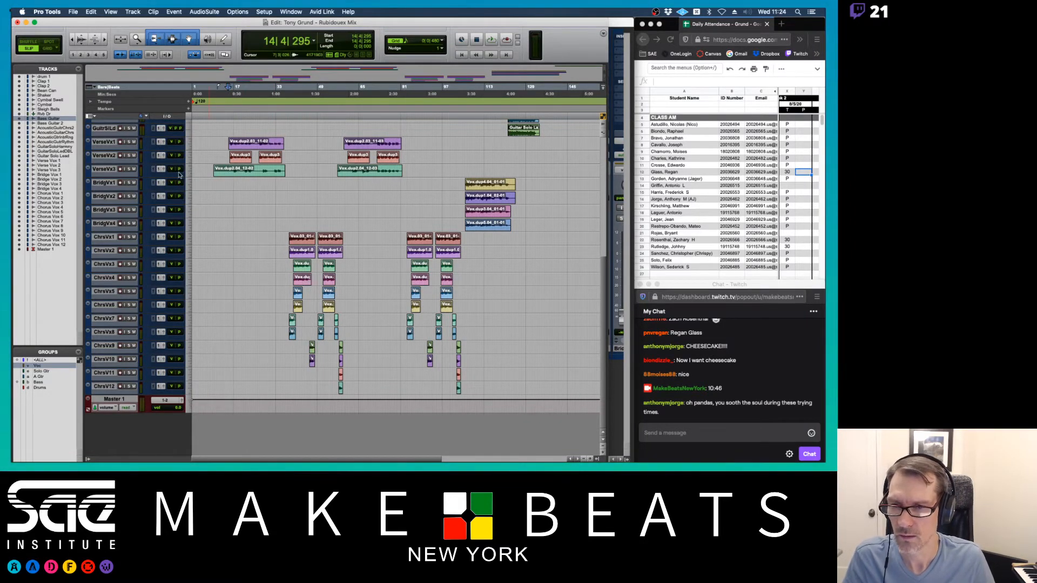
click(188, 167)
click(197, 180)
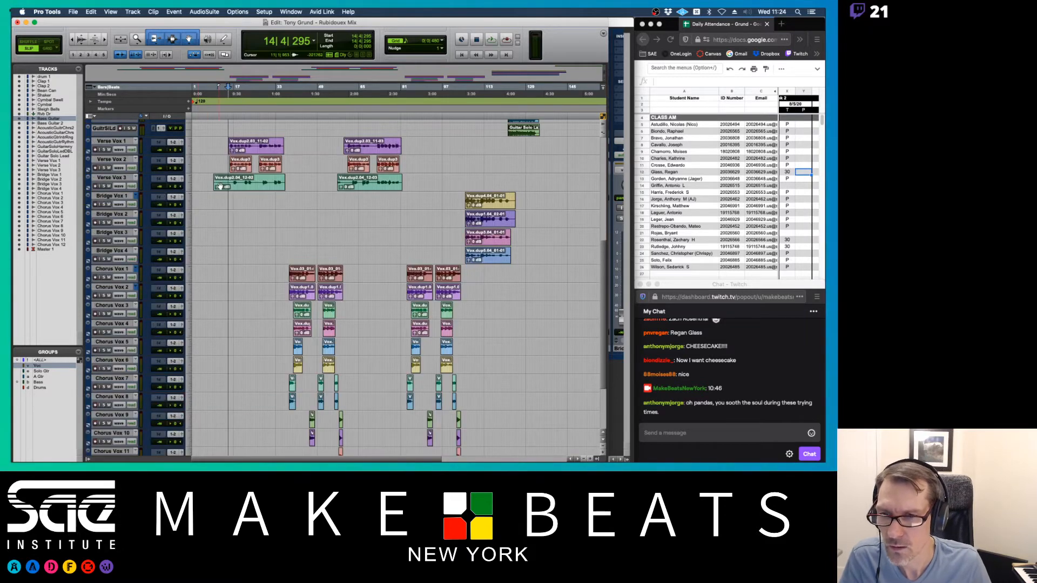
key(t)
key(t)
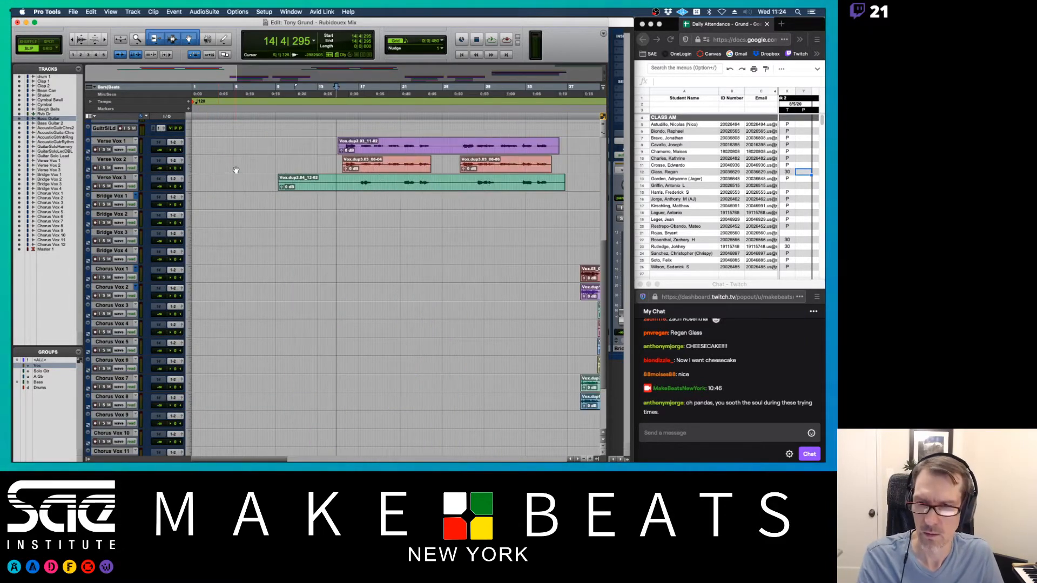
drag(267, 182, 291, 180)
click(269, 181)
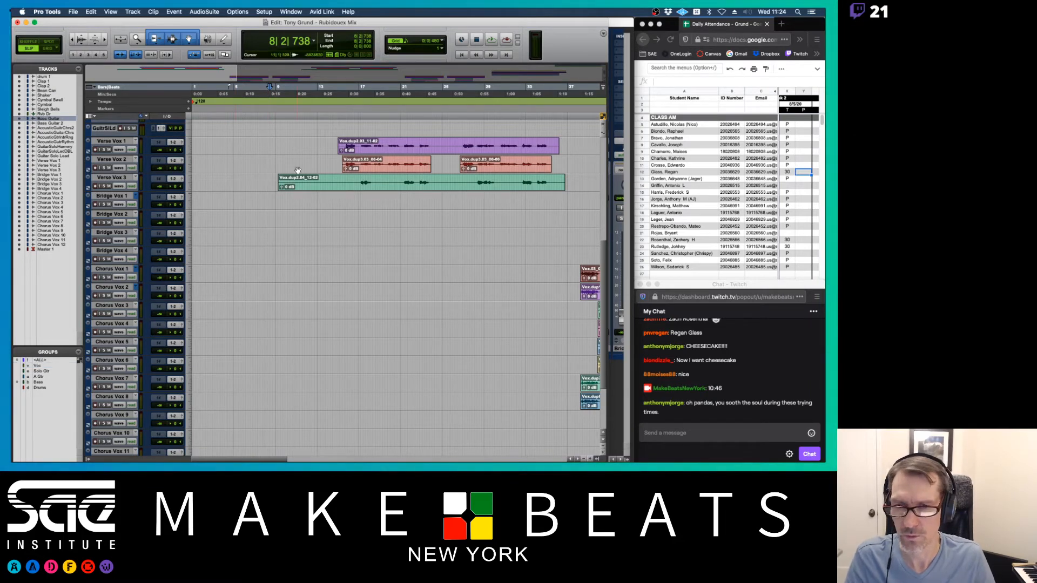
- Strip silence from the Verse Vox 3 clip with a -43 dB threshold
drag(272, 181, 333, 180)
click(359, 190)
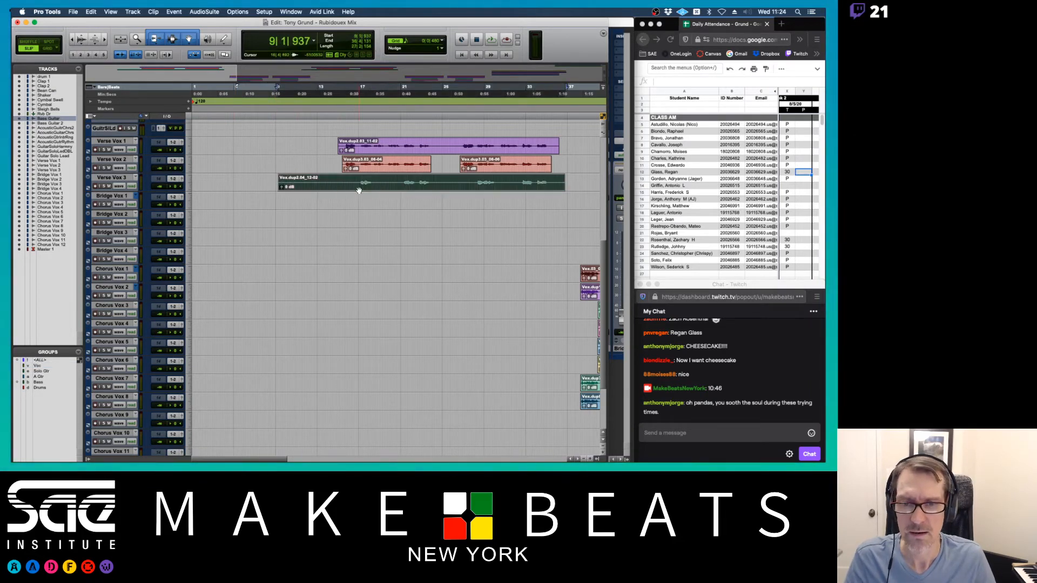
key(super+u)
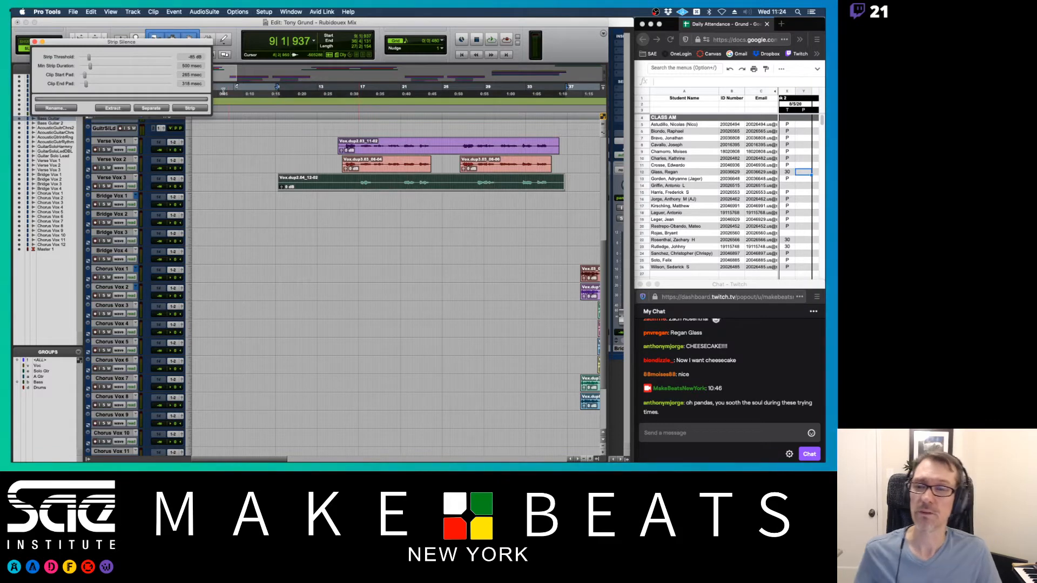
drag(178, 42, 211, 60)
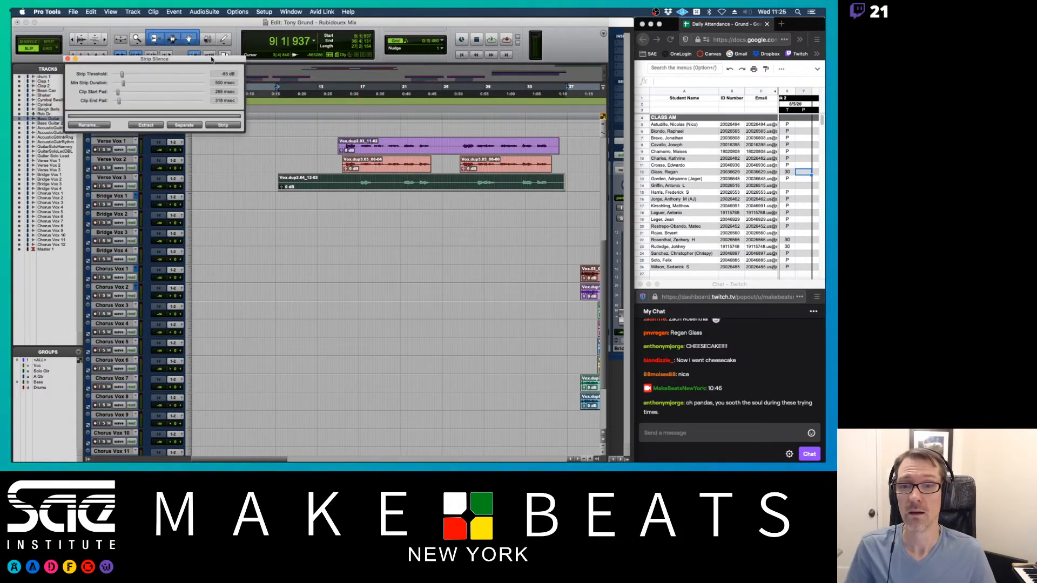
click(193, 185)
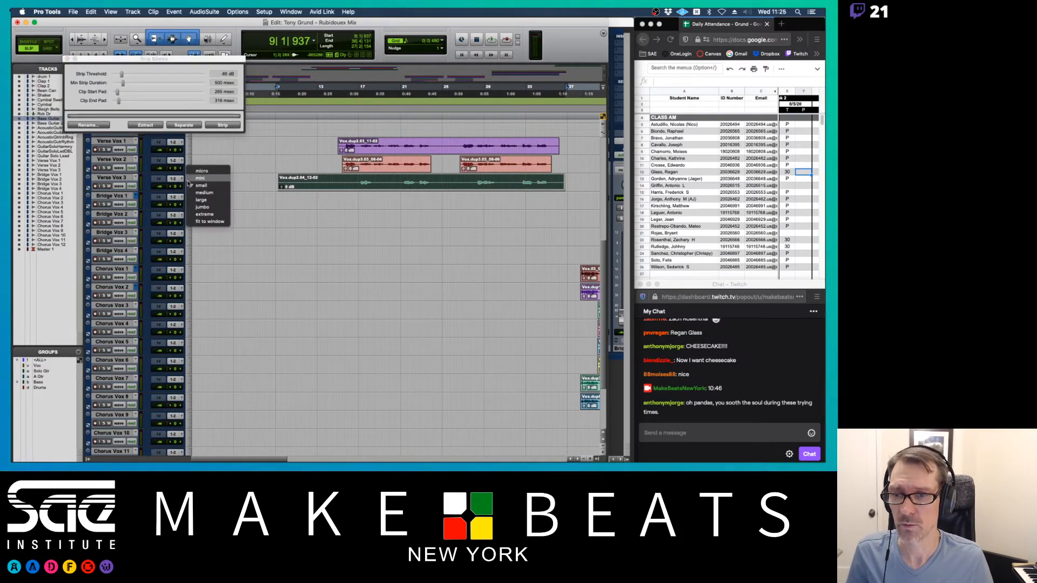
click(228, 205)
drag(121, 75, 166, 78)
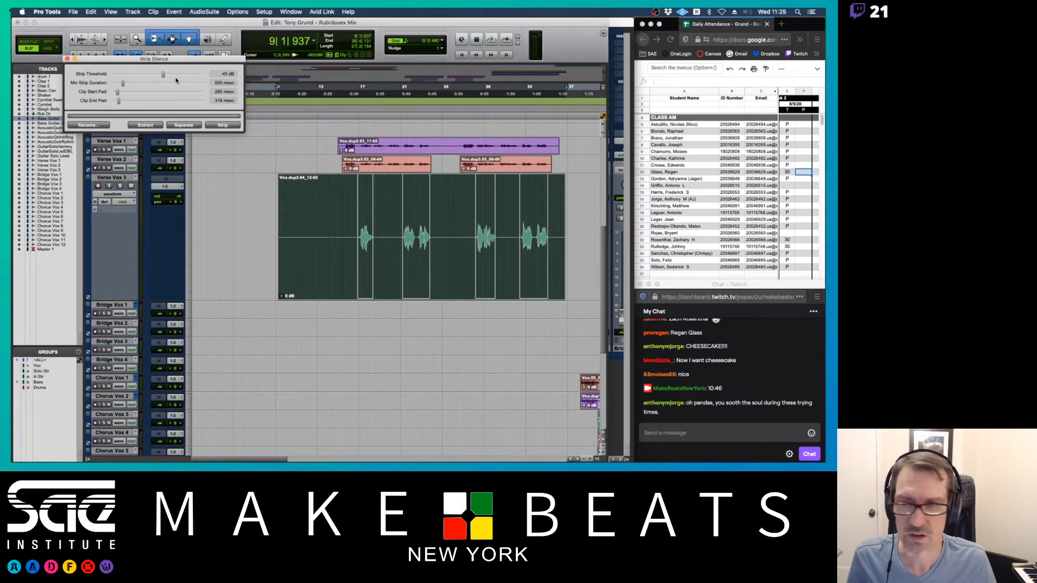
click(223, 125)
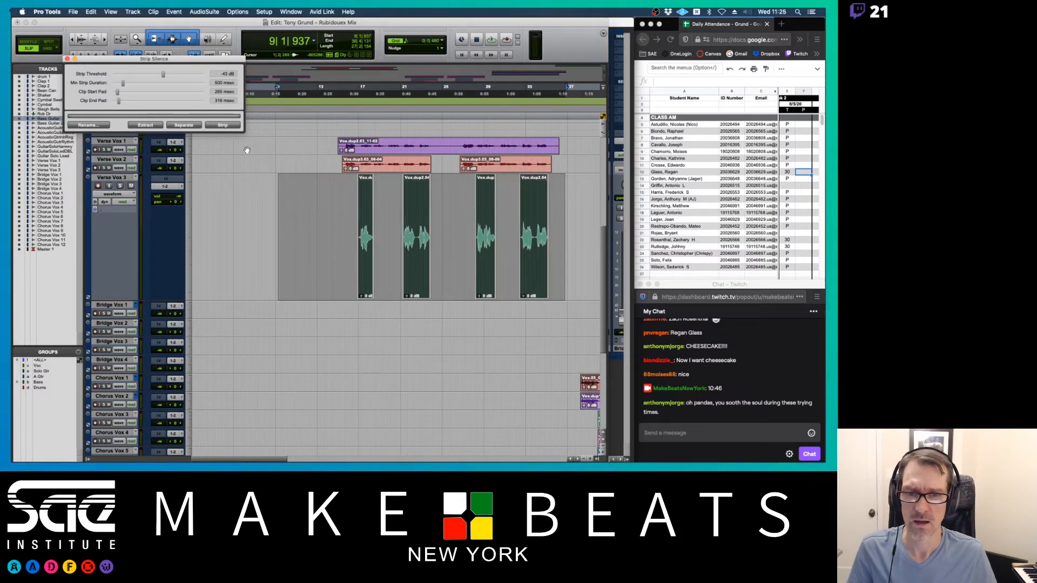
- Strip silence from the Verse Vox 1 clip and the later Verse Vox 3 and Verse Vox 1 clips
click(446, 153)
click(223, 125)
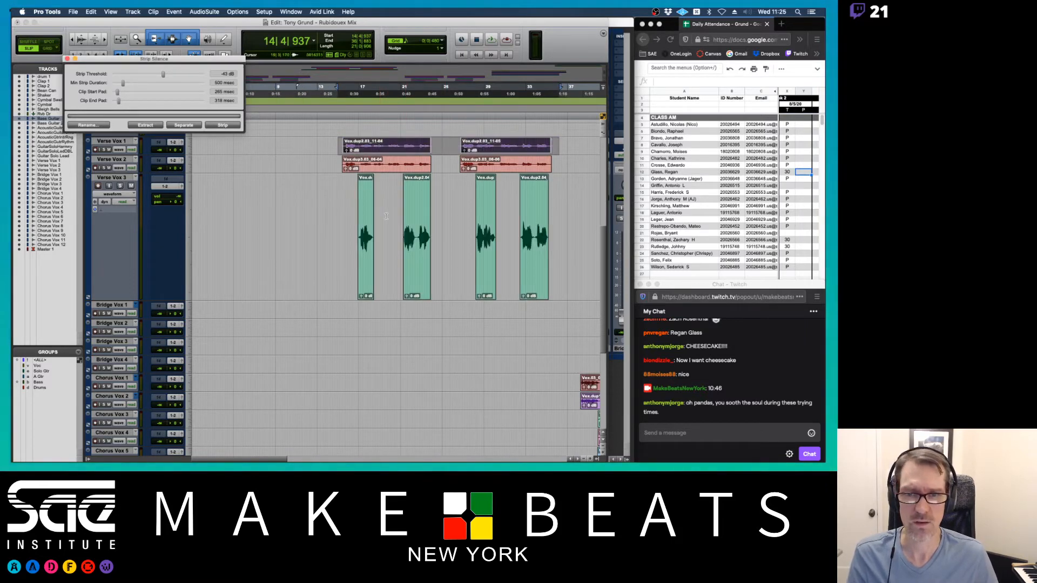
scroll(386, 216, right, 10)
click(339, 278)
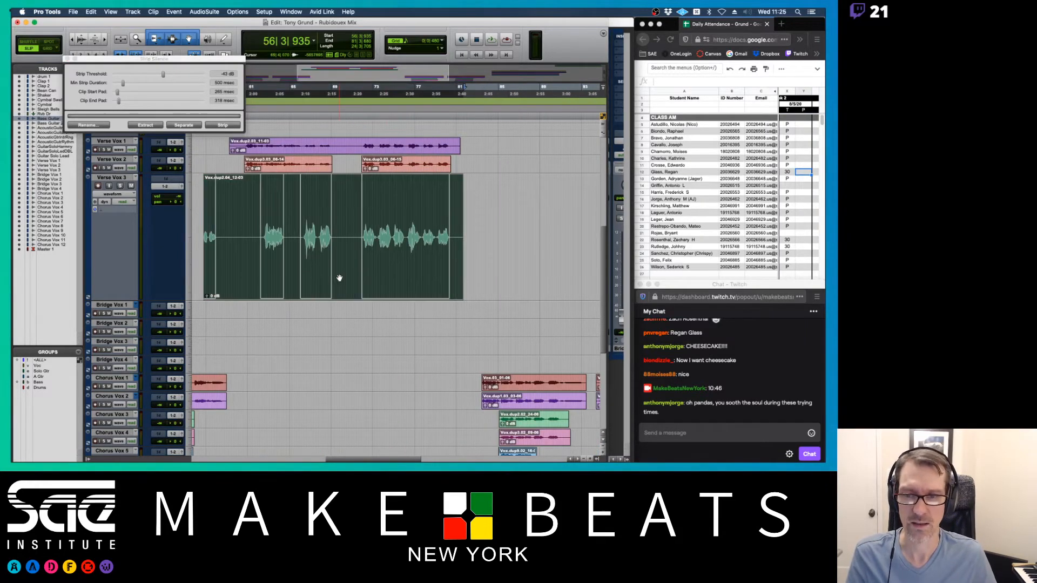
click(222, 126)
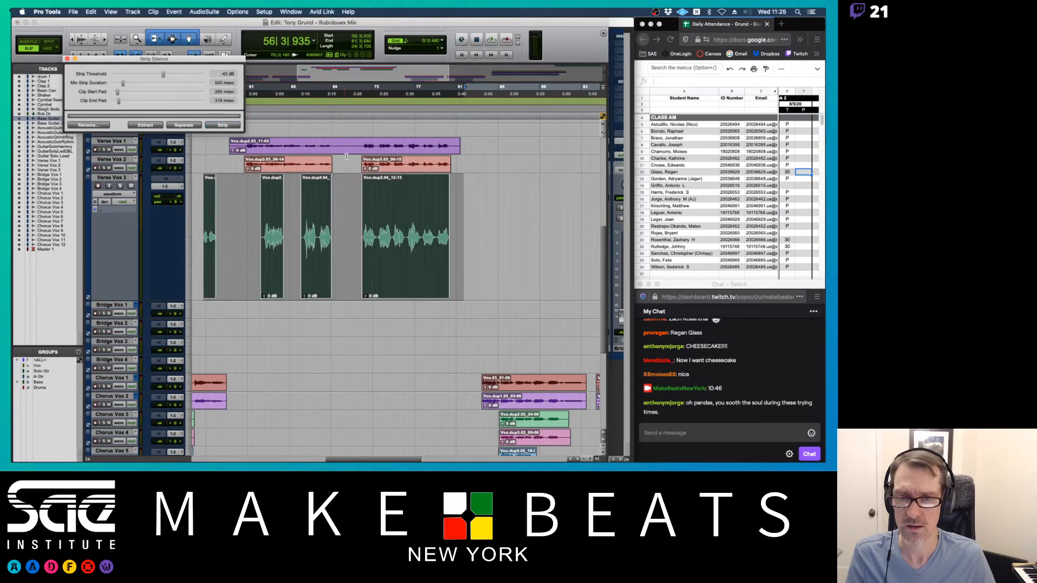
click(348, 151)
click(223, 125)
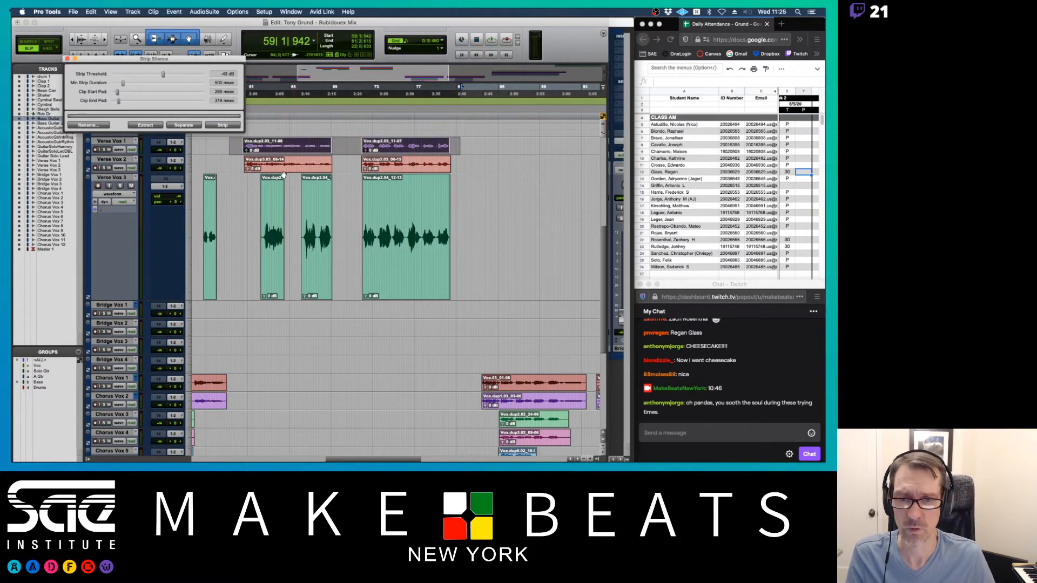
- Return to bar 15 and bring up the mixer
scroll(297, 200, left, 10)
scroll(297, 200, left, 2)
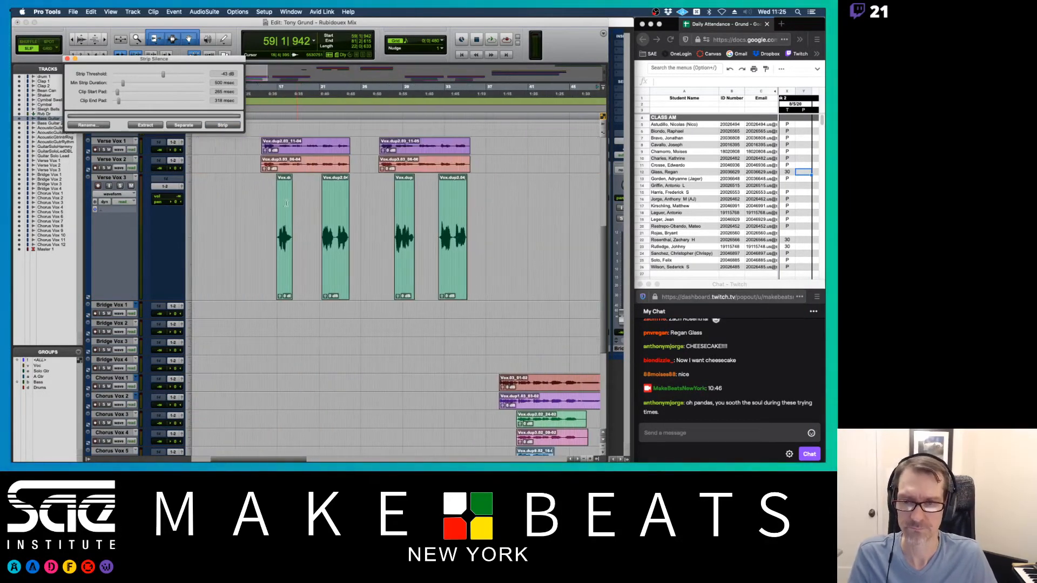
click(258, 217)
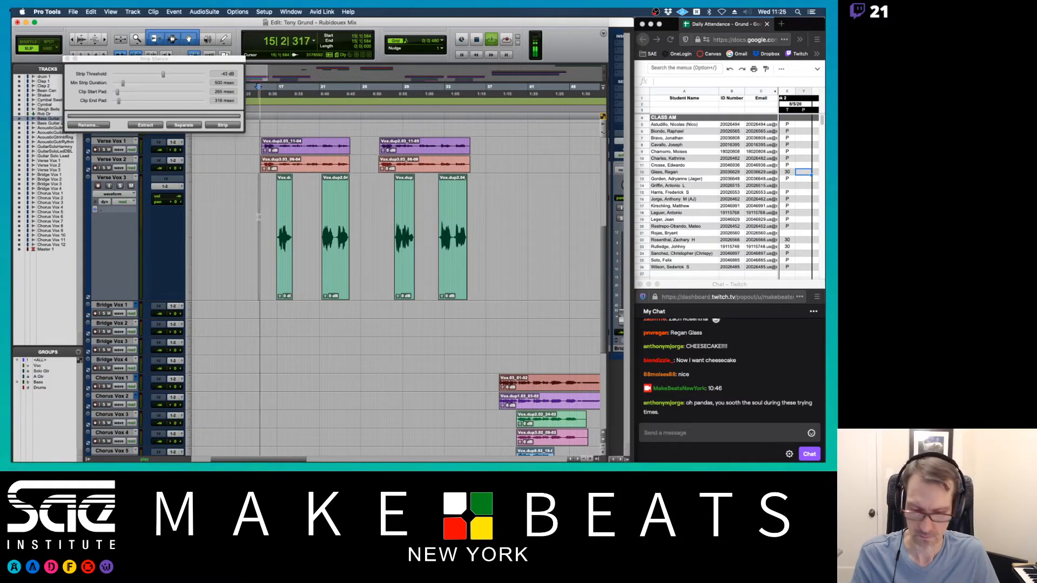
key(super+equal)
scroll(430, 276, right, 5)
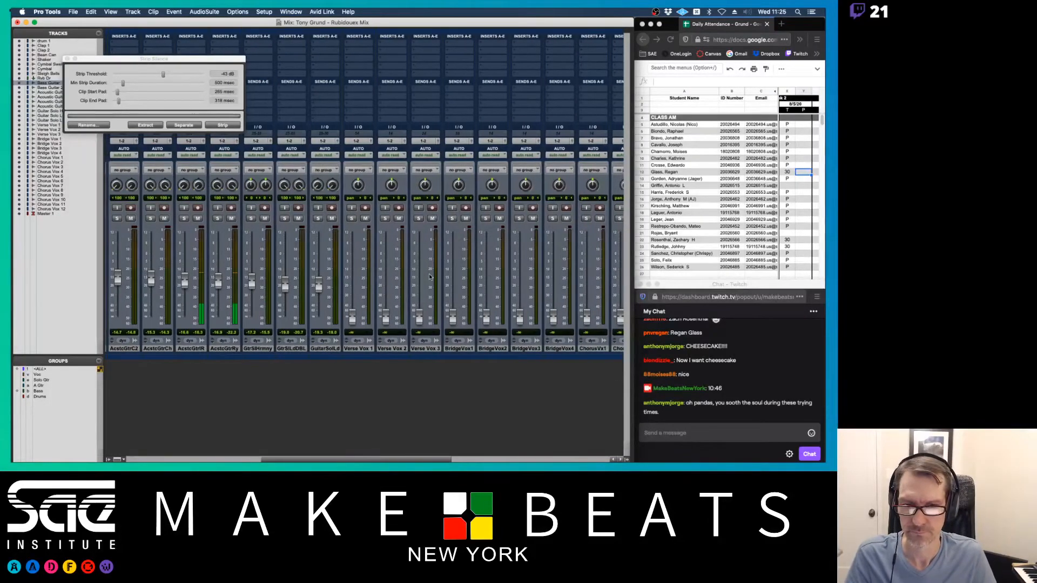
- Raise Verse Vox 1 to about -0.1 dB, Verse Vox 2 to -2.5 dB, Verse Vox 3 to -6.9 dB
drag(351, 318, 353, 254)
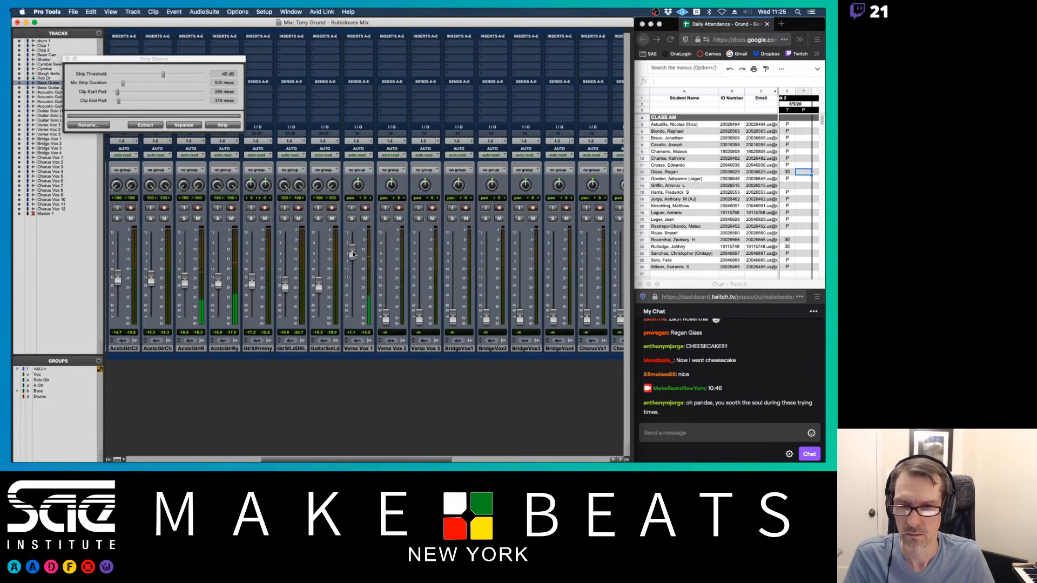
drag(386, 316, 352, 264)
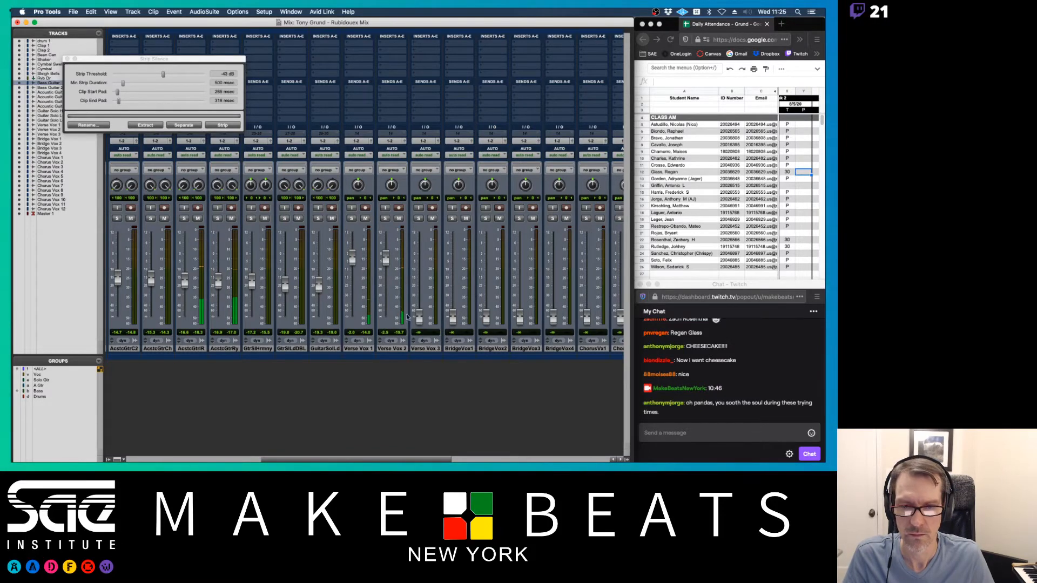
drag(420, 316, 419, 259)
scroll(424, 270, right, 10)
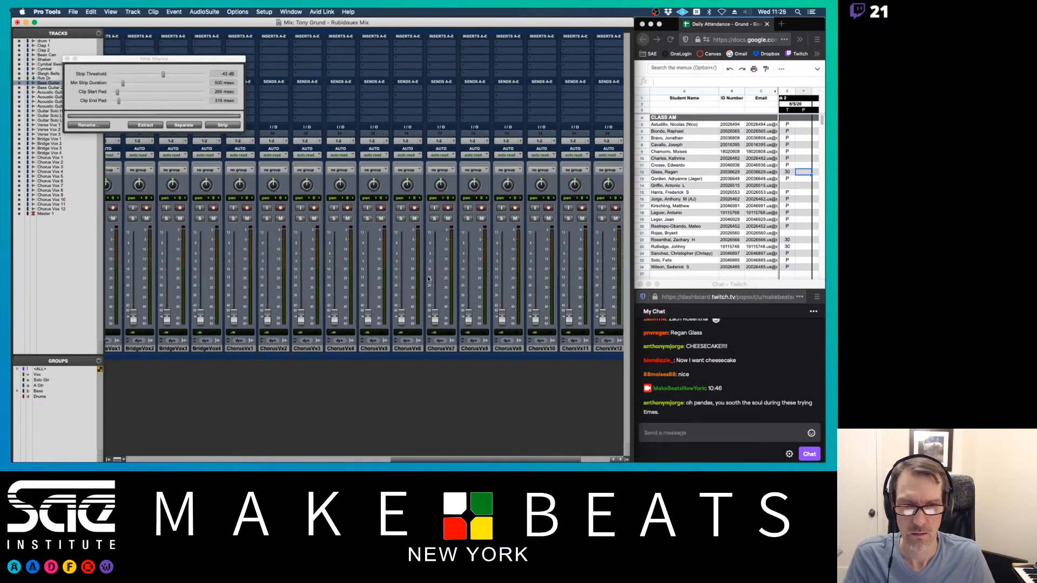
scroll(427, 278, left, 10)
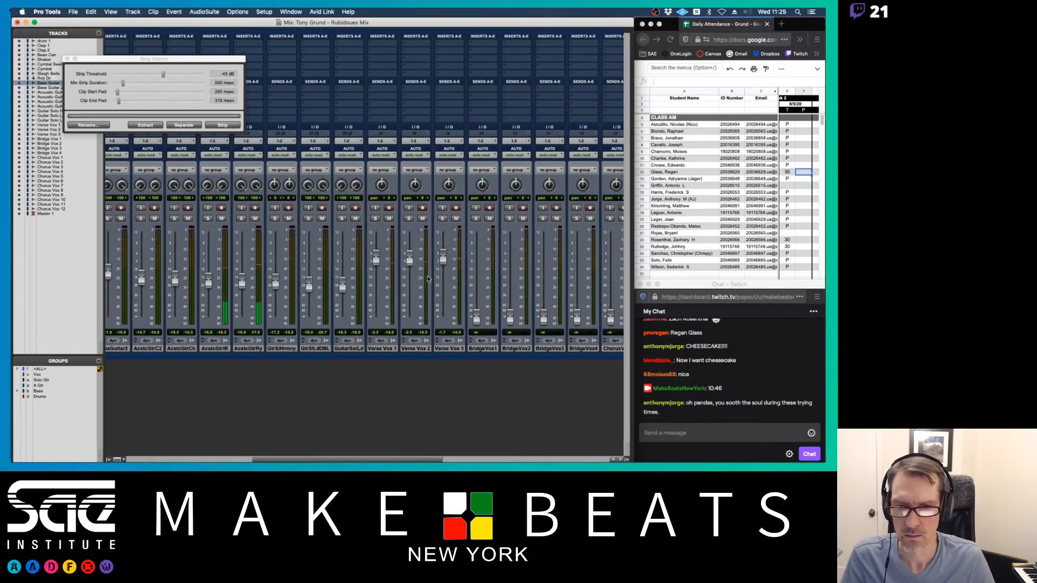
click(67, 58)
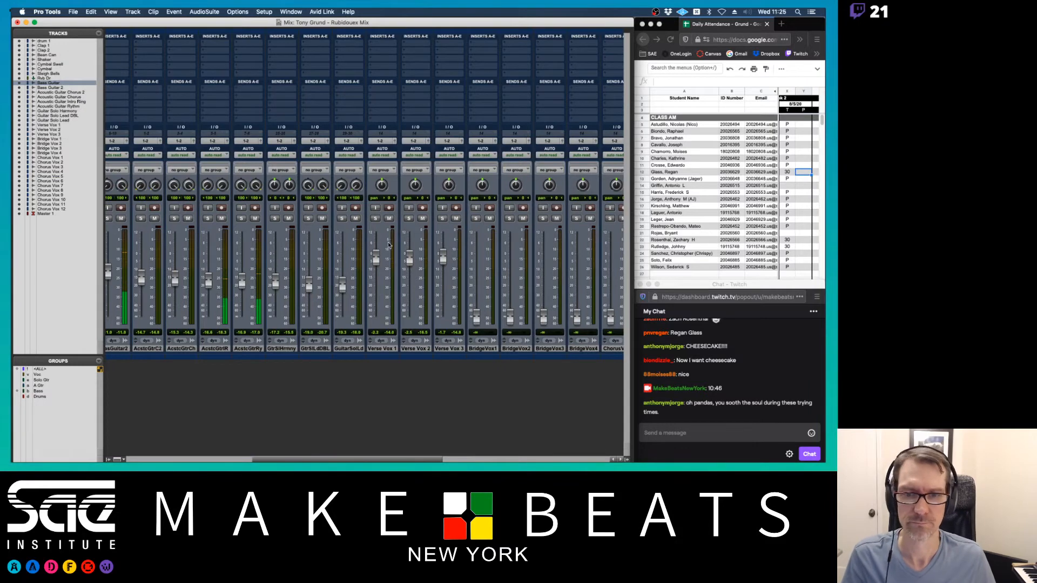
drag(376, 265, 410, 254)
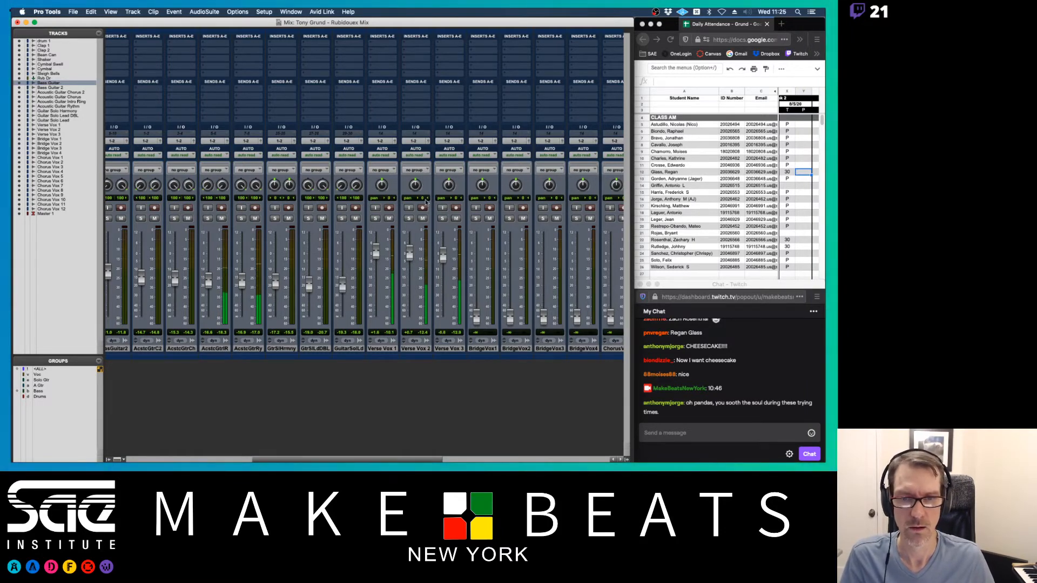
- Stop playback and pan Verse Vox 1 left and Verse Vox 2 right
key(super+equal)
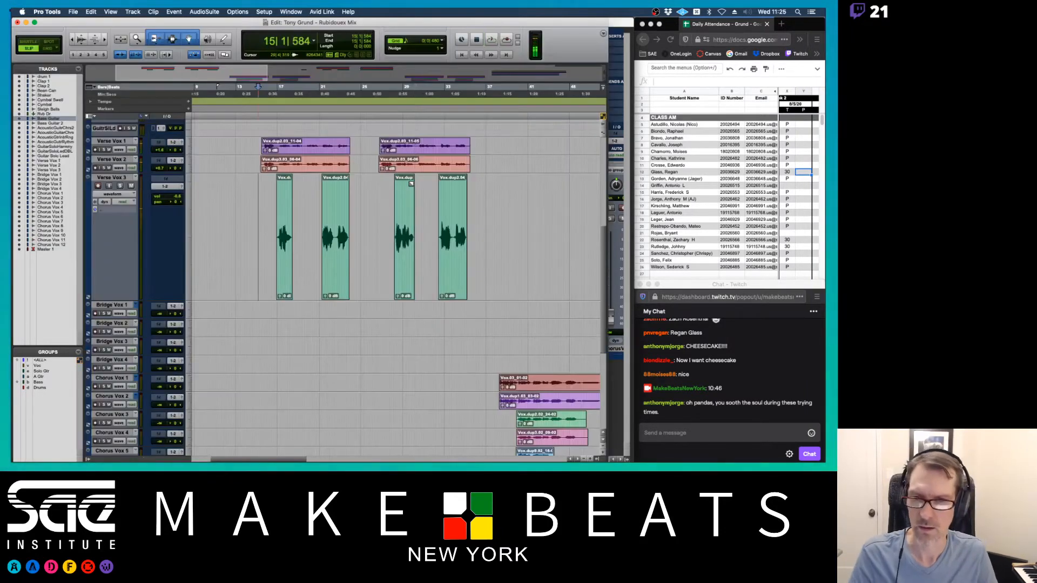
key(space)
scroll(413, 200, left, 10)
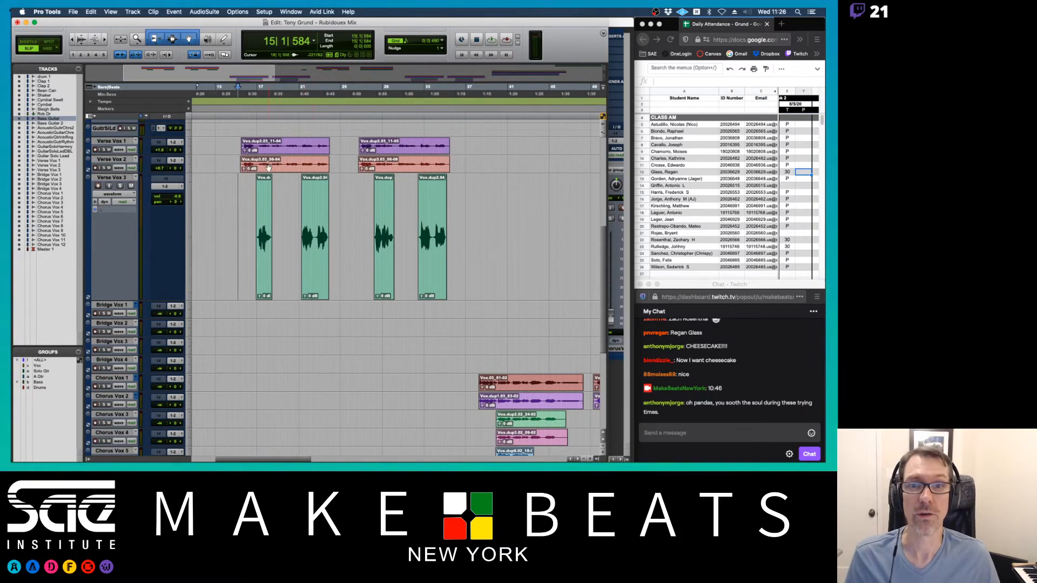
key(super+equal)
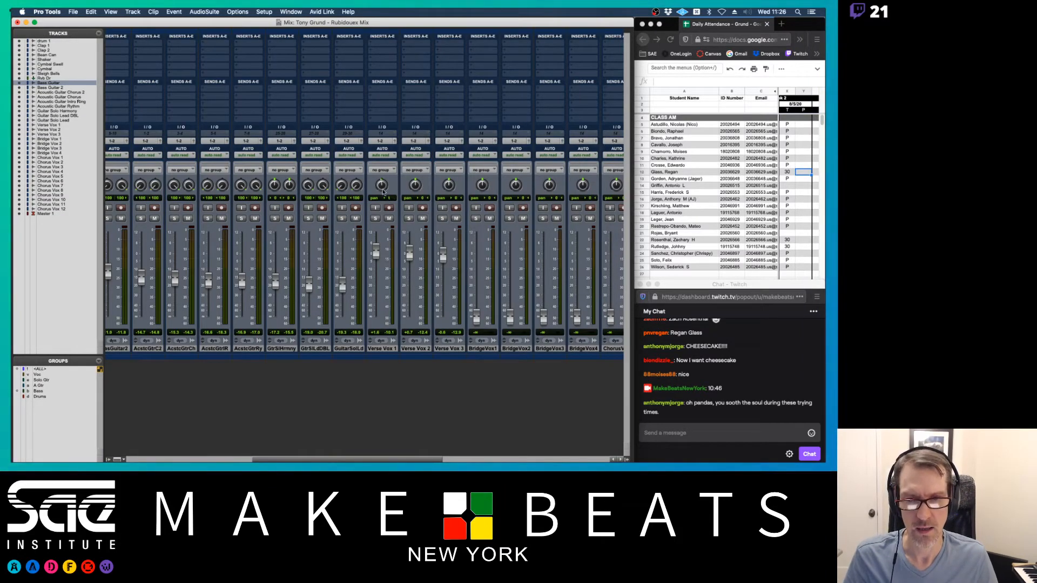
drag(385, 190, 419, 170)
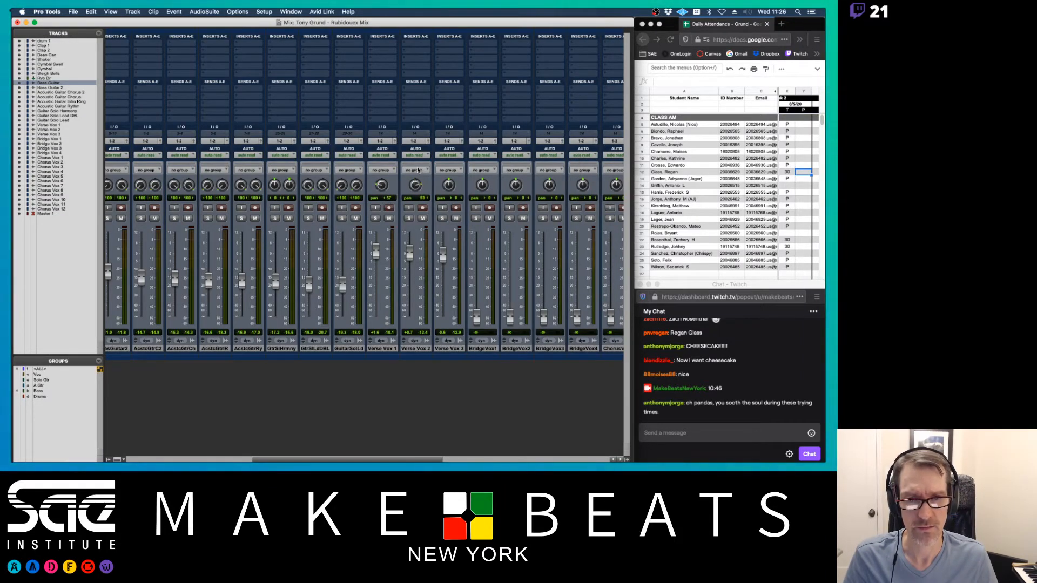
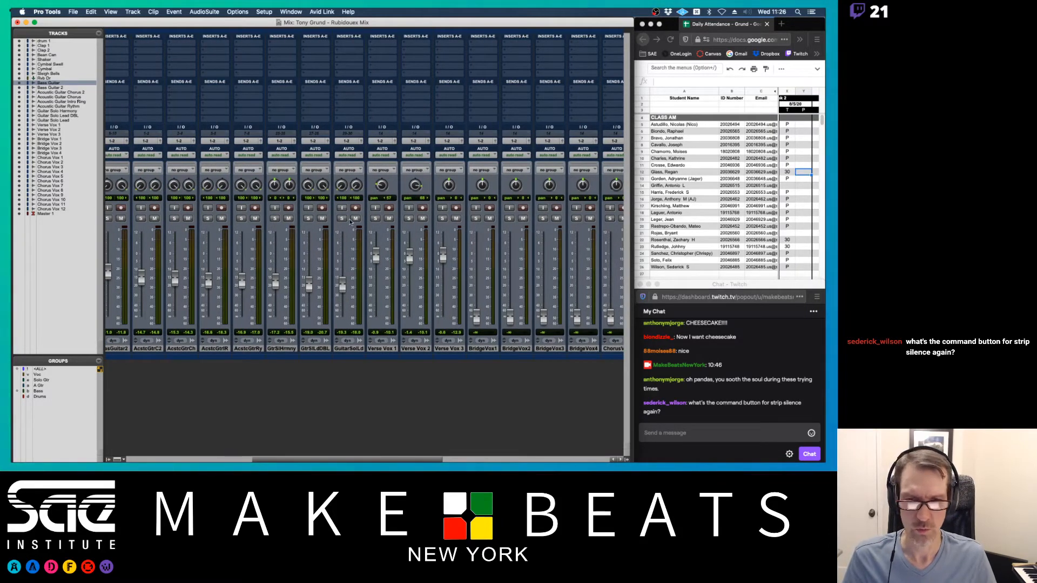
- Create a stereo Aux Input named 'Rvb Gtr' after Guitar Solo Lead and set its input to Bus 3-4
scroll(416, 221, right, 3)
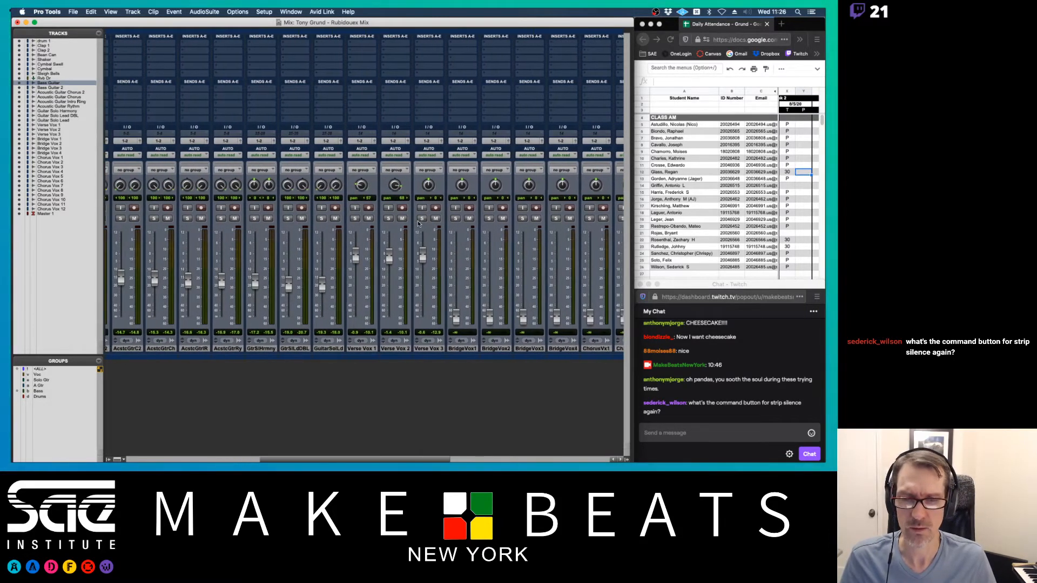
scroll(418, 224, right, 5)
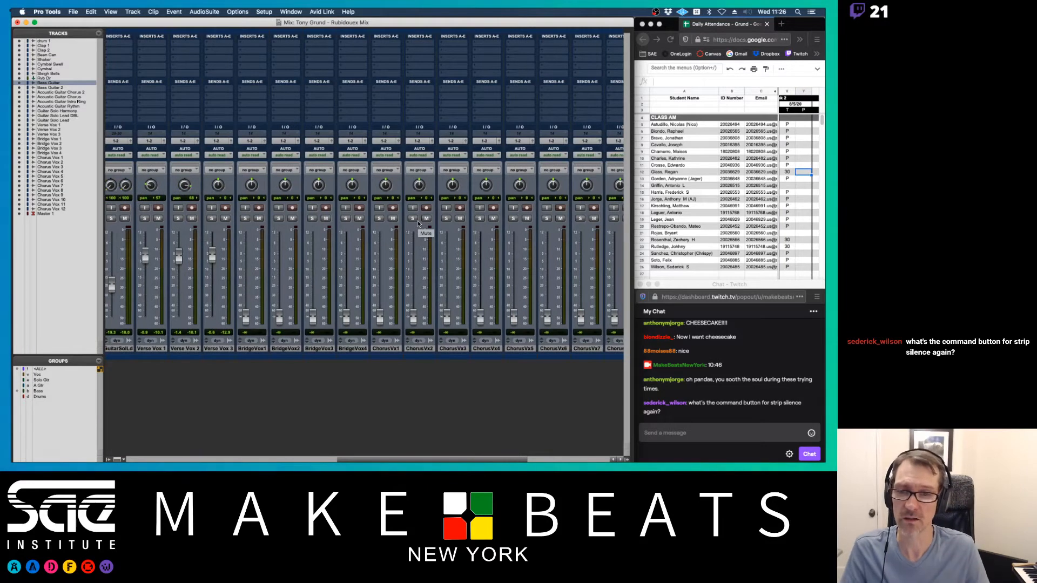
scroll(418, 223, left, 6)
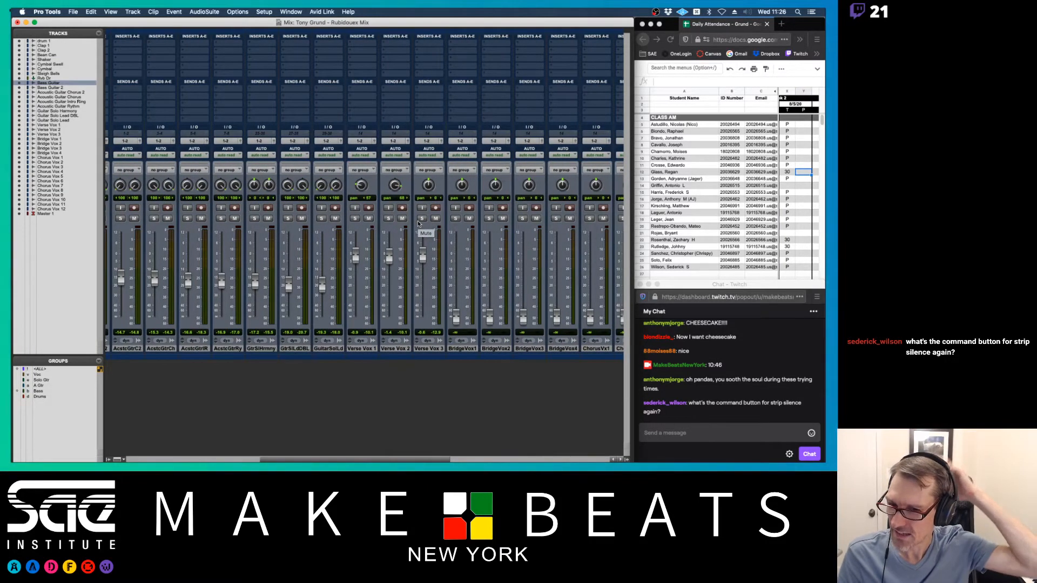
scroll(418, 223, left, 2)
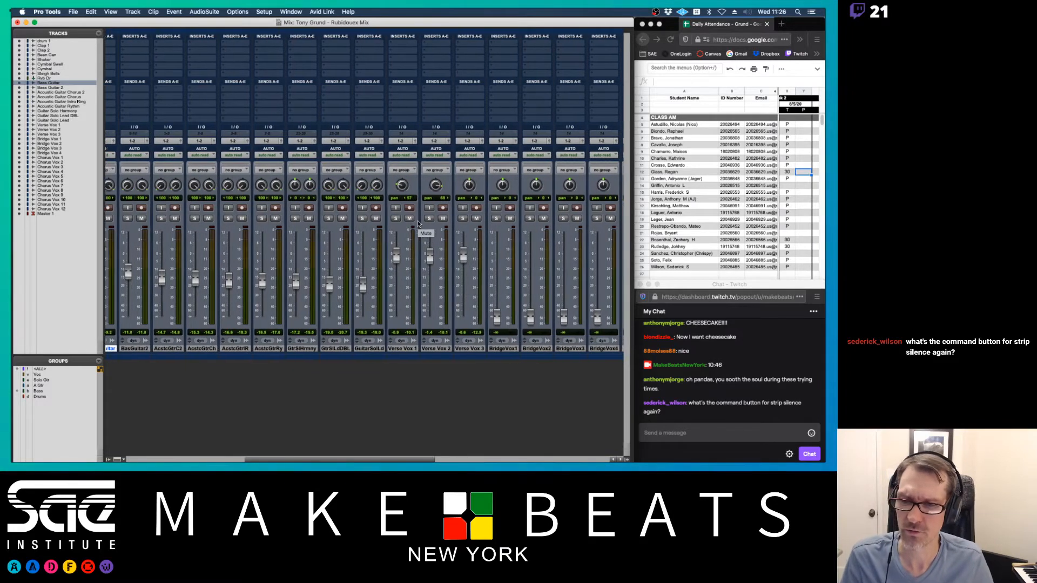
click(369, 348)
key(super+shift+n)
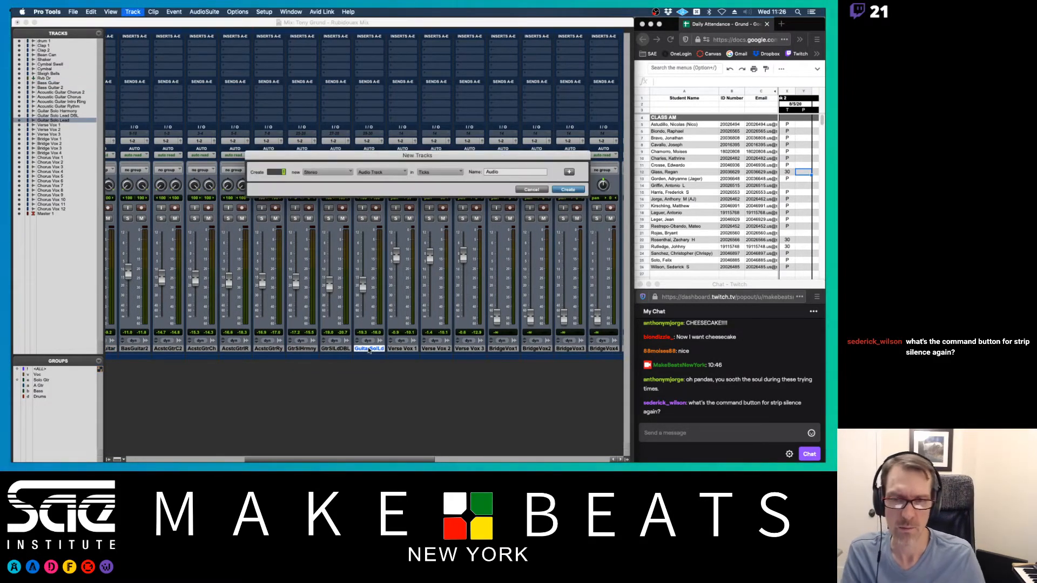
key(super+Down)
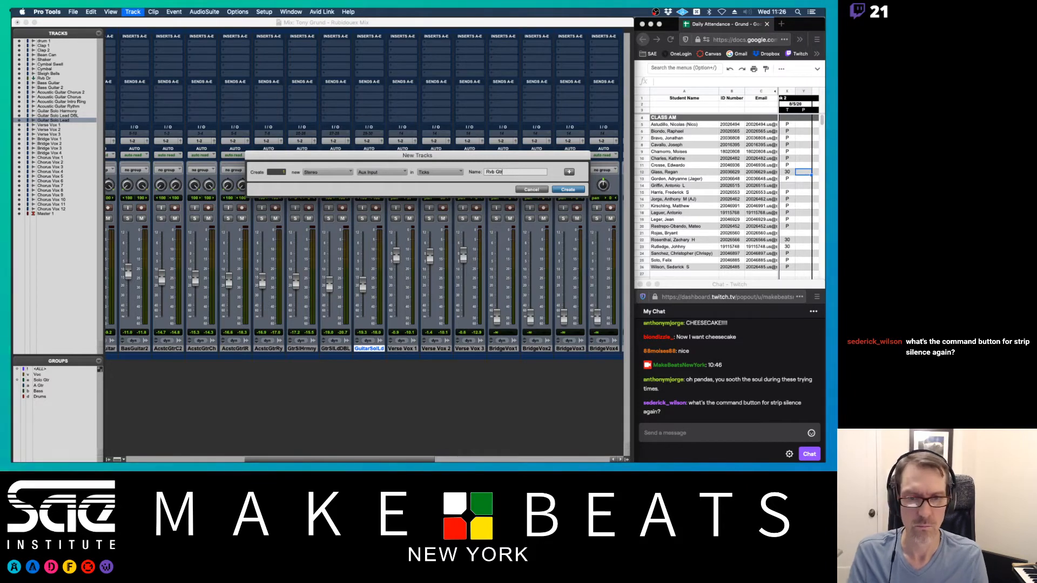
text(Rvb Gtr)
key(Return)
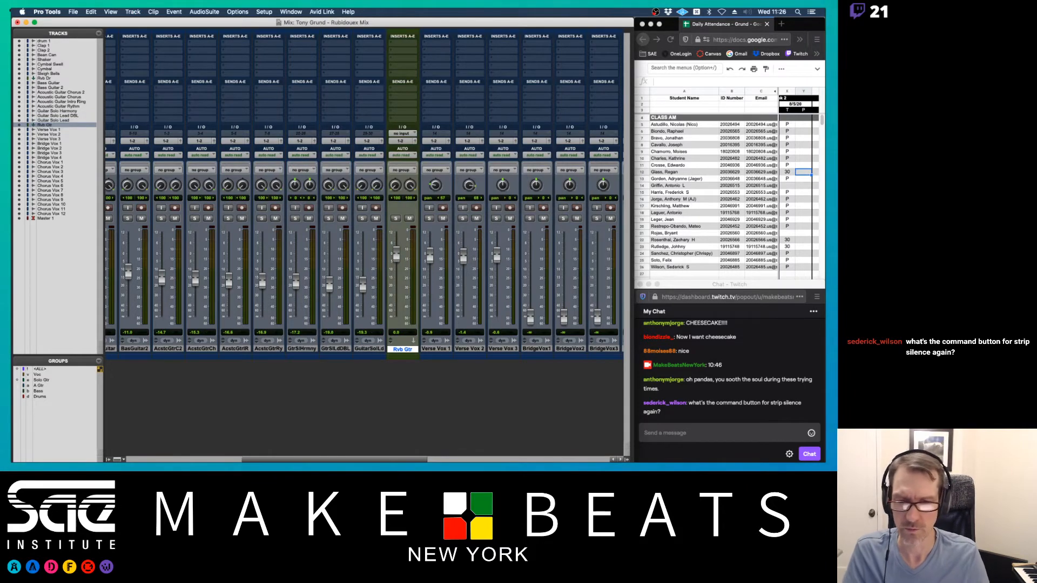
click(403, 134)
mouse_move(411, 141)
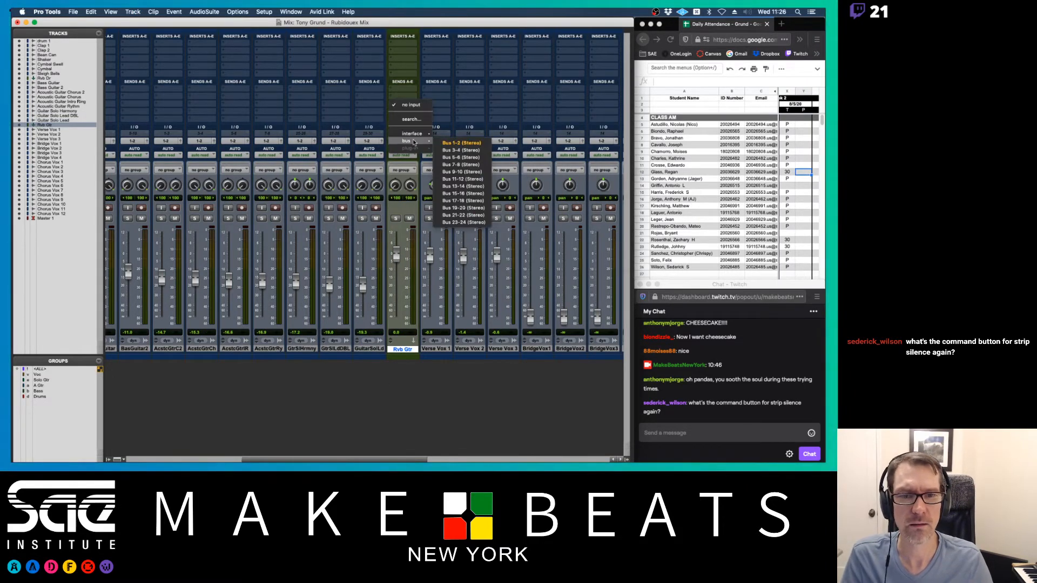
click(451, 150)
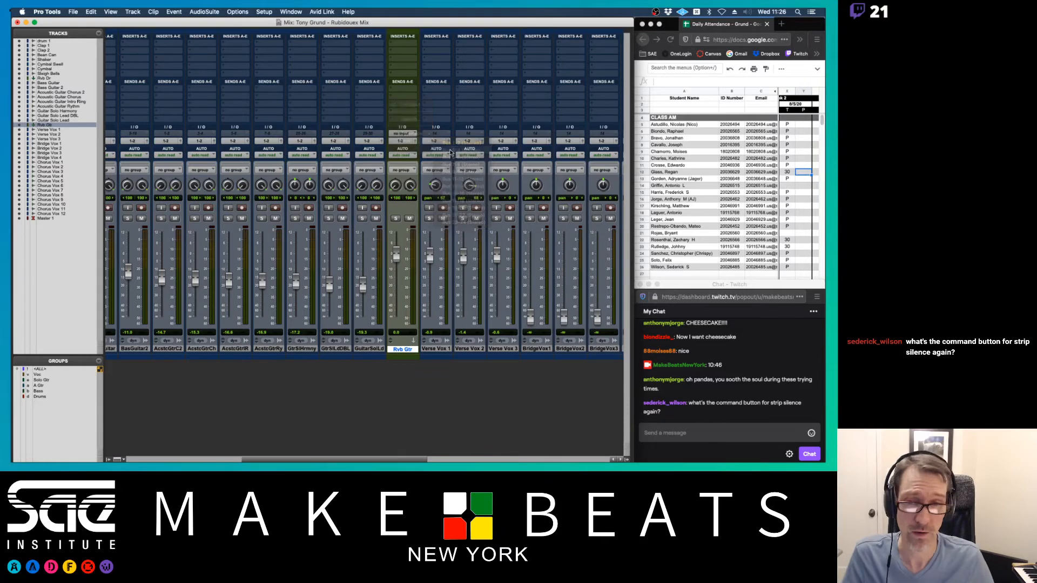
- Insert a D-Verb on Rvb Gtr and raise its input gain to 0 dB
click(407, 44)
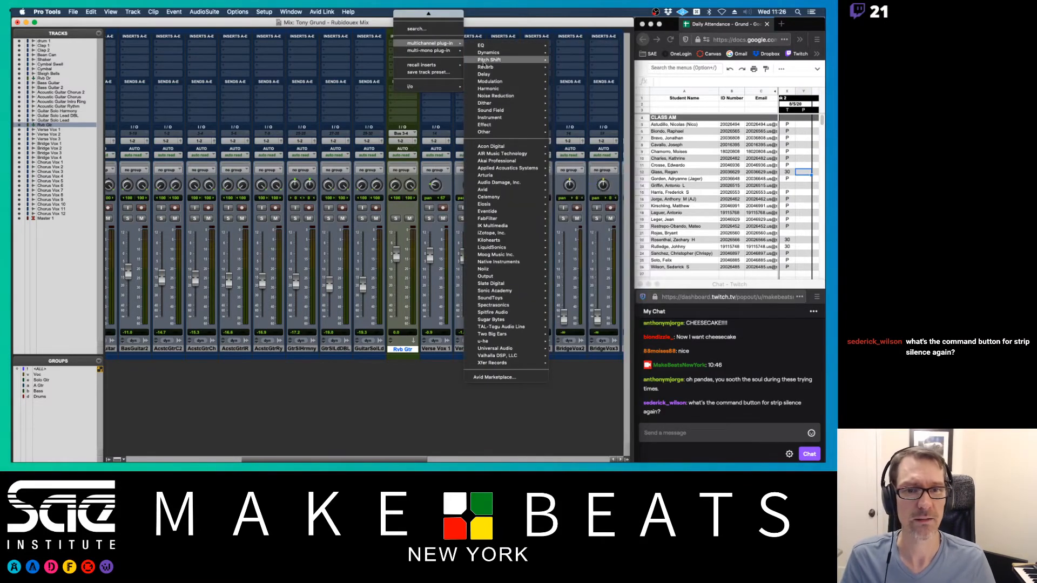
mouse_move(485, 67)
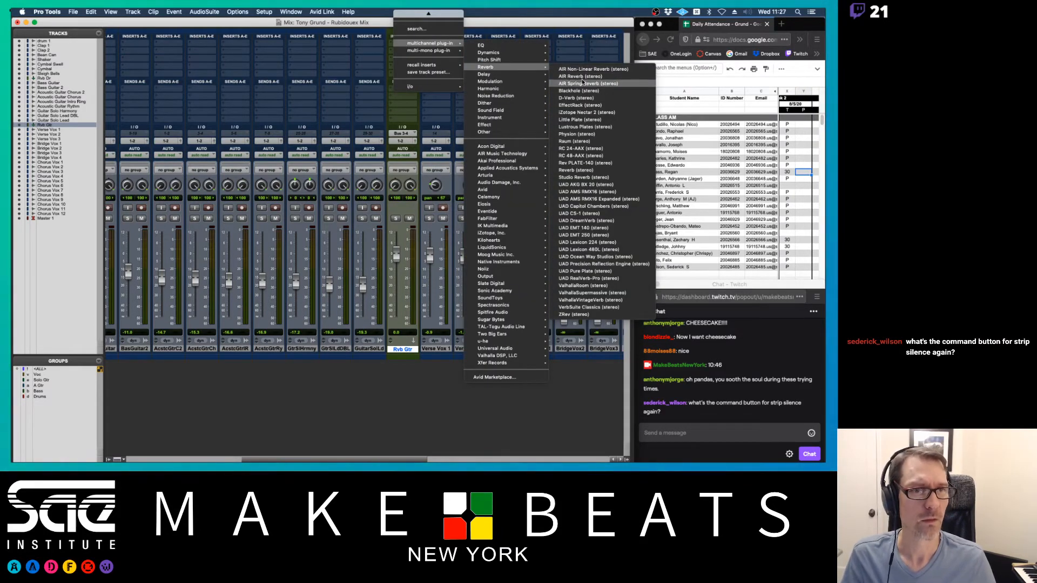
click(577, 99)
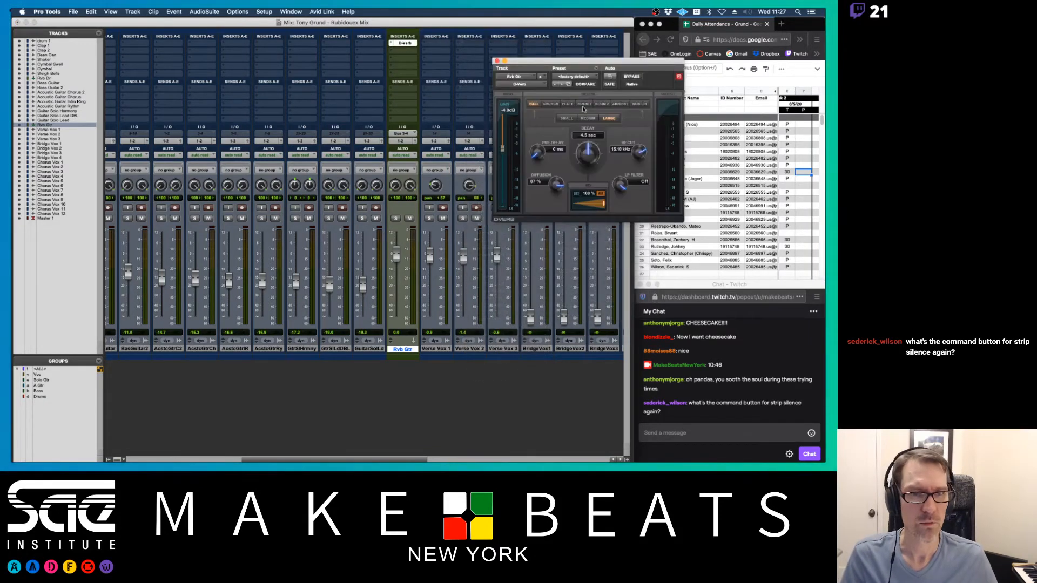
click(568, 104)
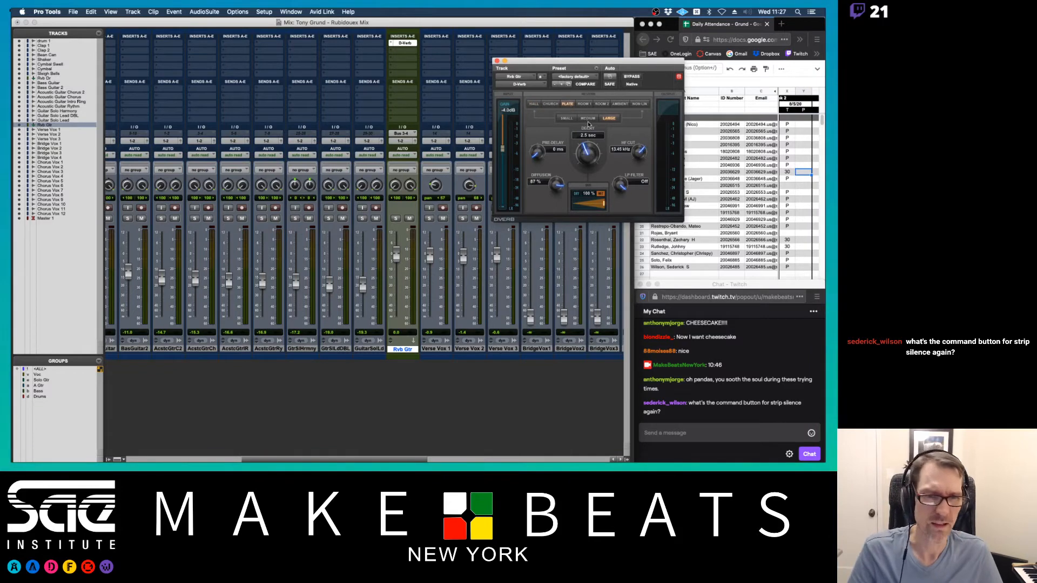
click(587, 119)
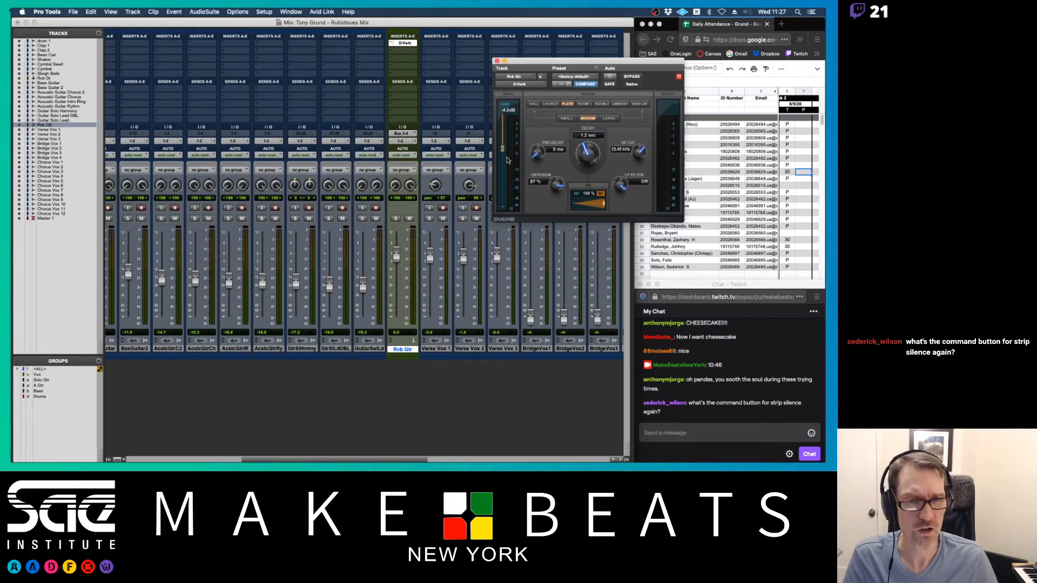
drag(503, 148, 499, 71)
click(497, 61)
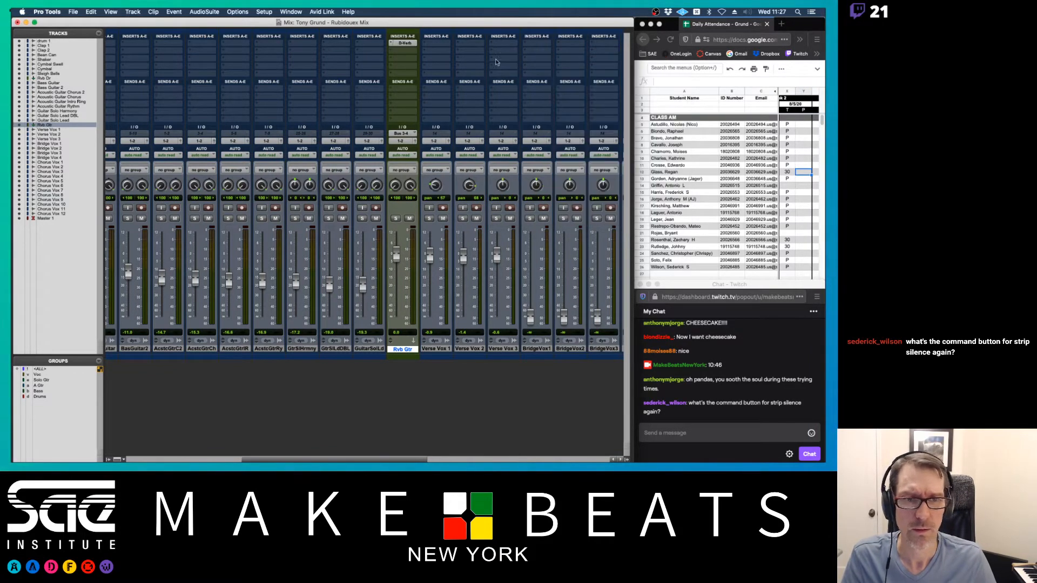
- Switch the Rvb Gtr D-Verb to the Room 1 algorithm with Small size
scroll(371, 242, left, 3)
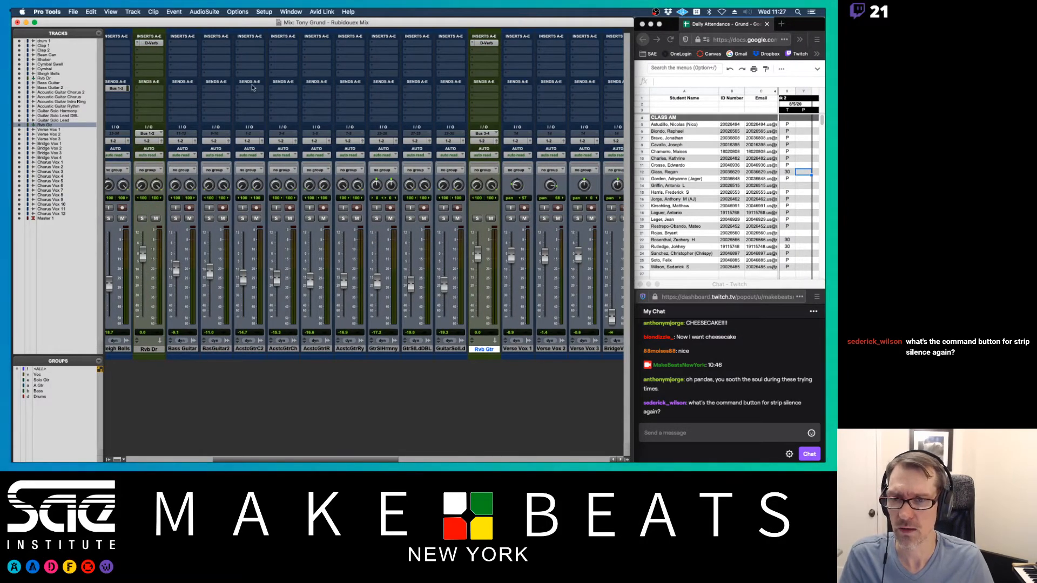
click(488, 43)
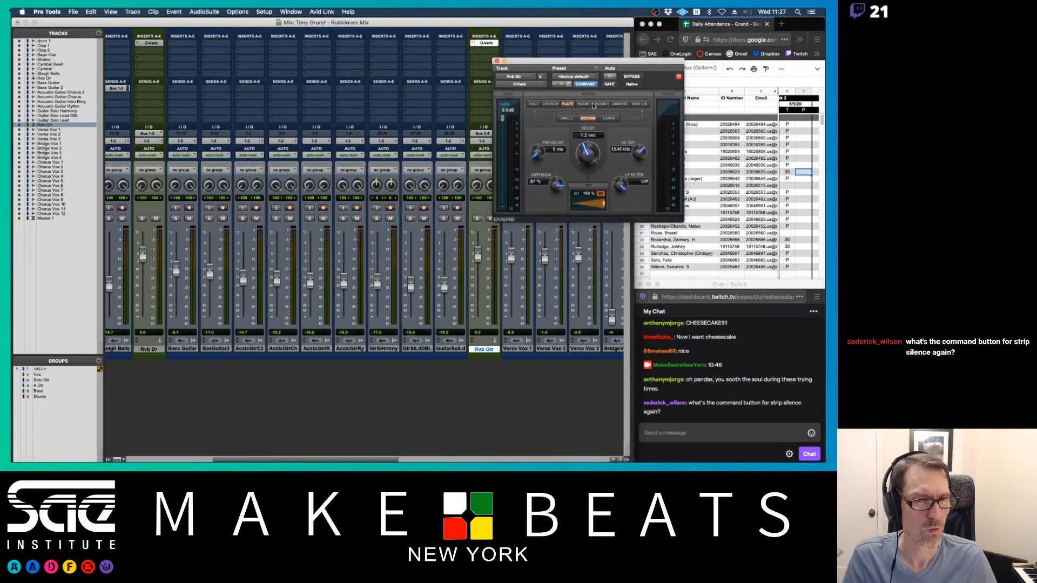
click(586, 104)
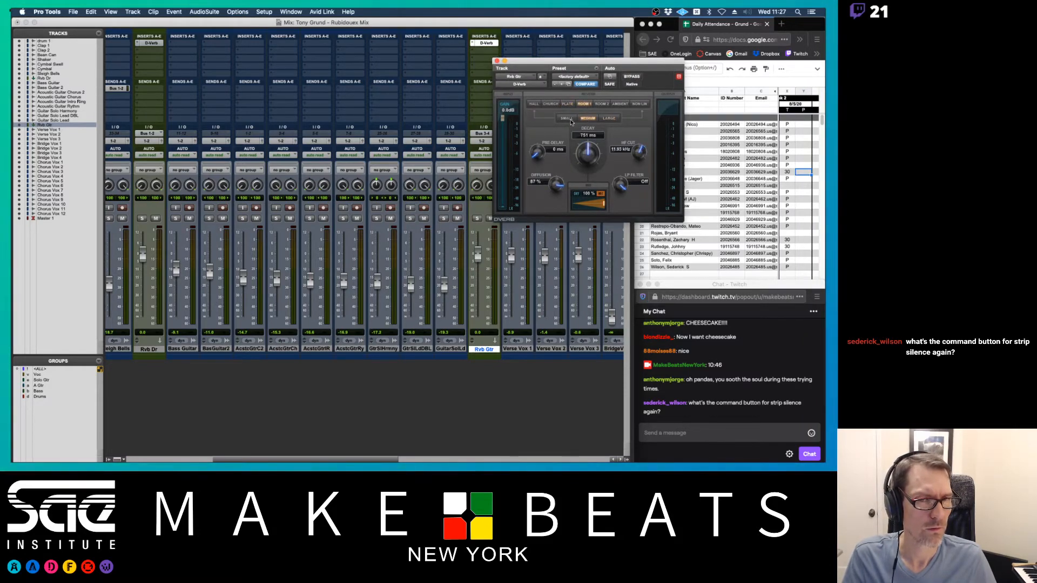
click(567, 118)
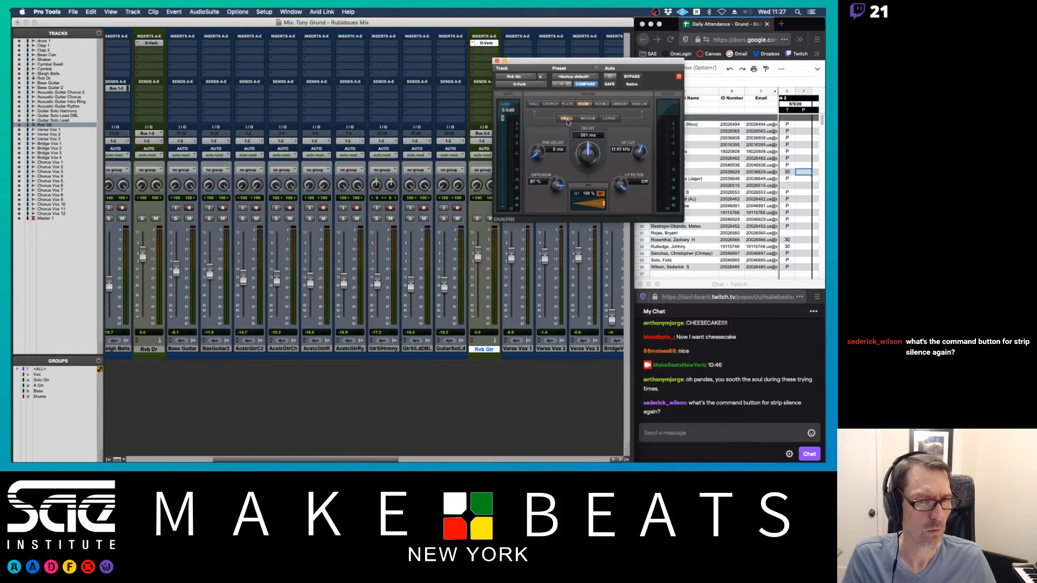
click(497, 61)
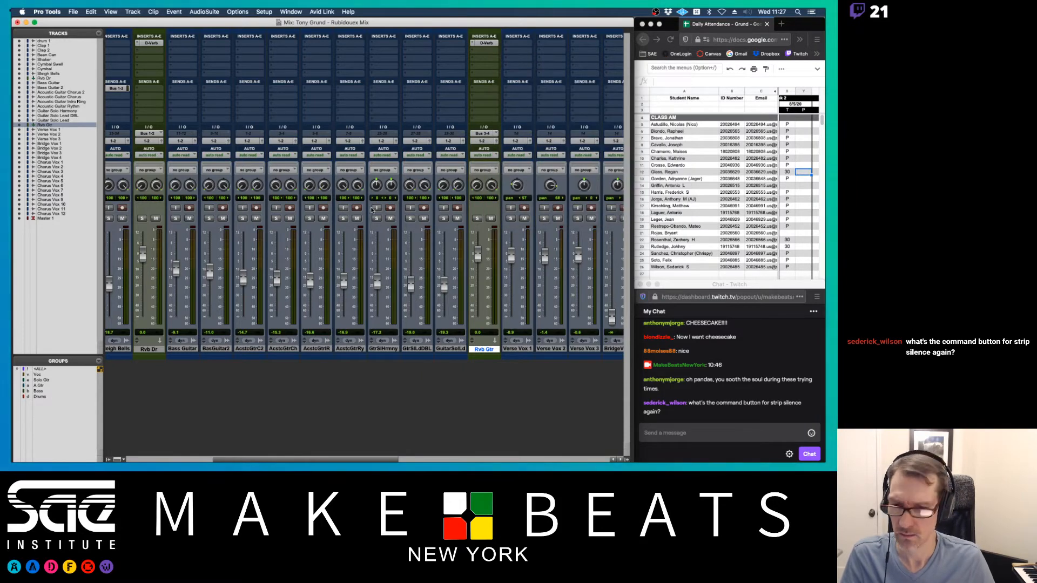
click(247, 348)
- Send AcstcGtrC2 to Bus 3-4 at -8.1 and solo it, keeping Rvb Dr and Rvb Gtr audible
click(248, 89)
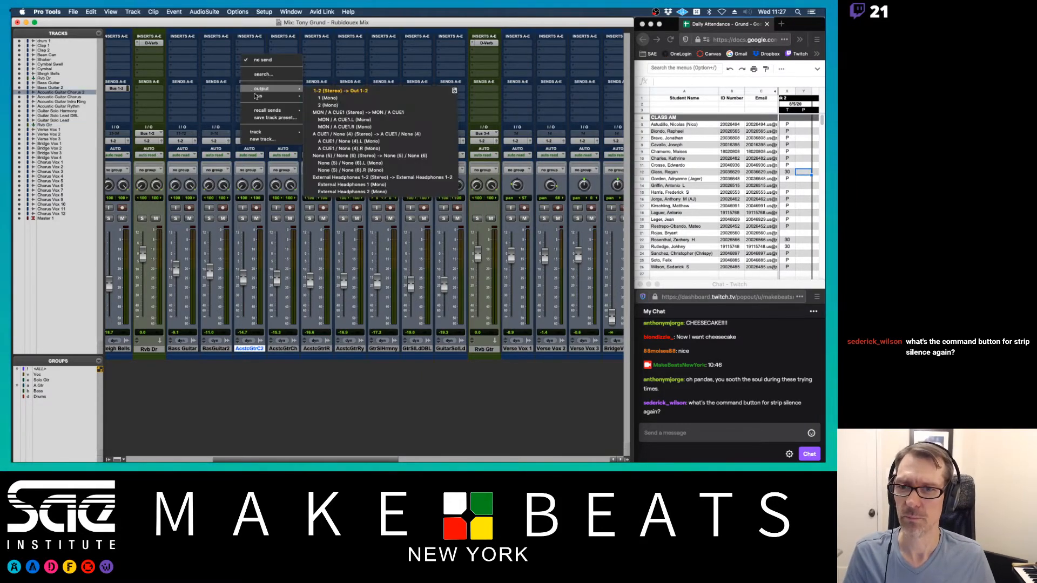
mouse_move(256, 95)
click(330, 120)
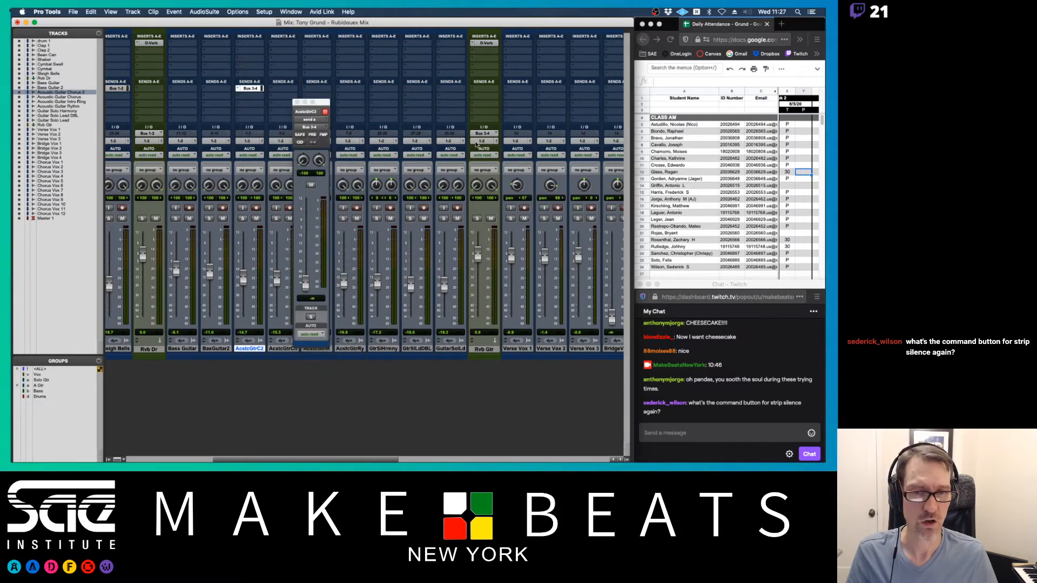
click(305, 282)
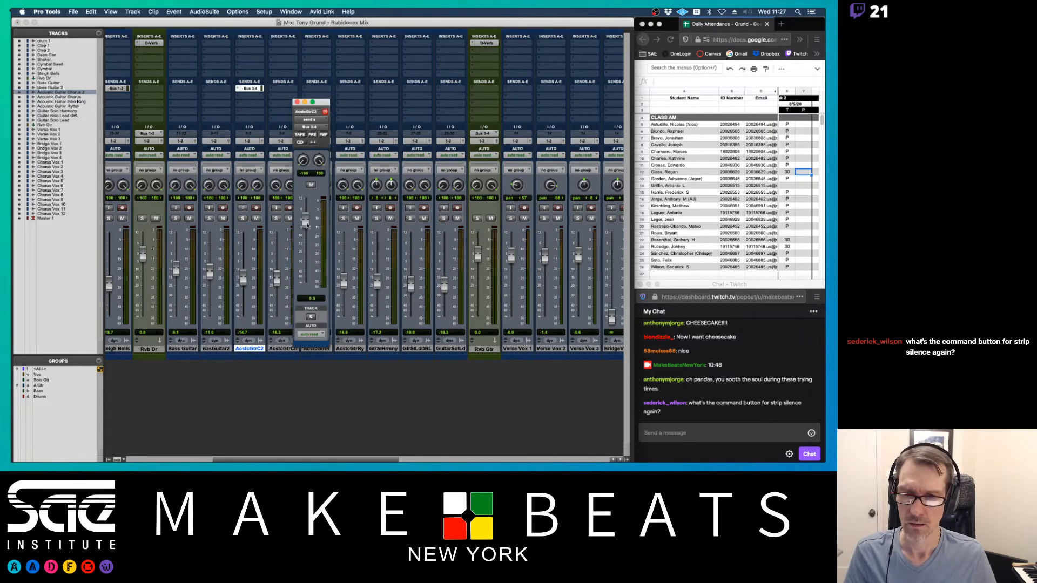
drag(305, 283, 308, 237)
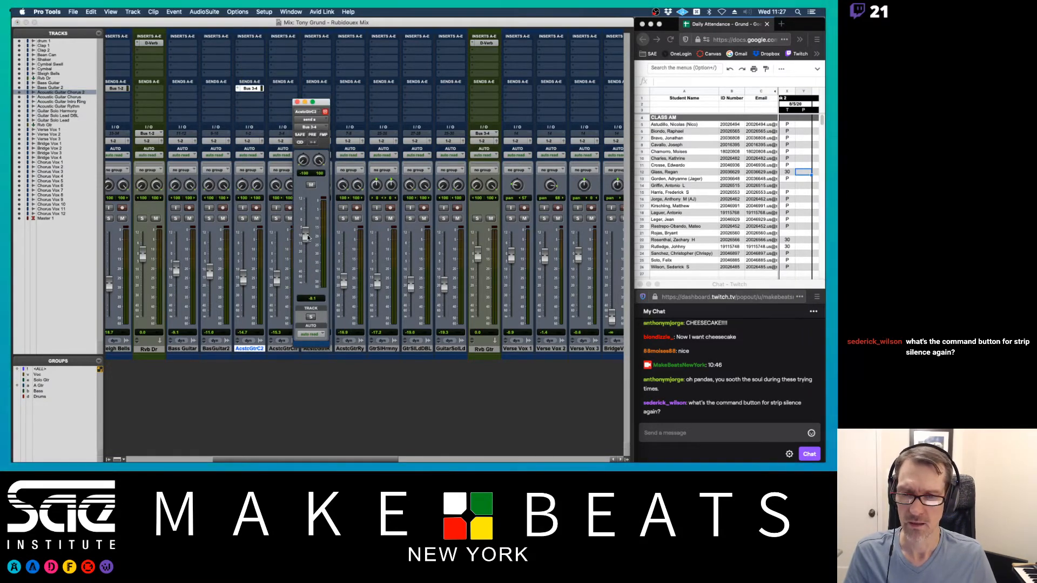
click(242, 218)
super+click(142, 219)
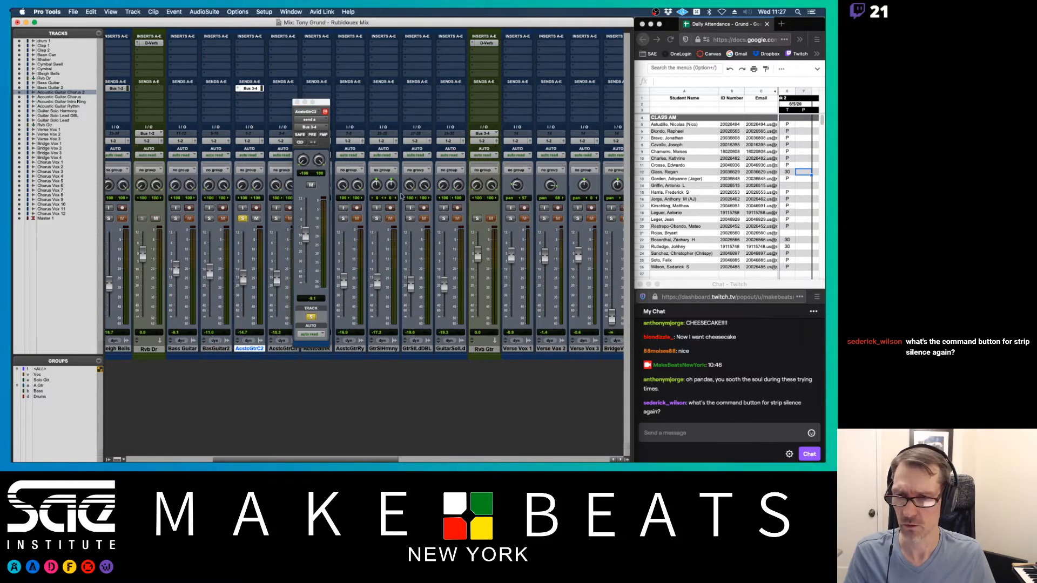
super+click(480, 219)
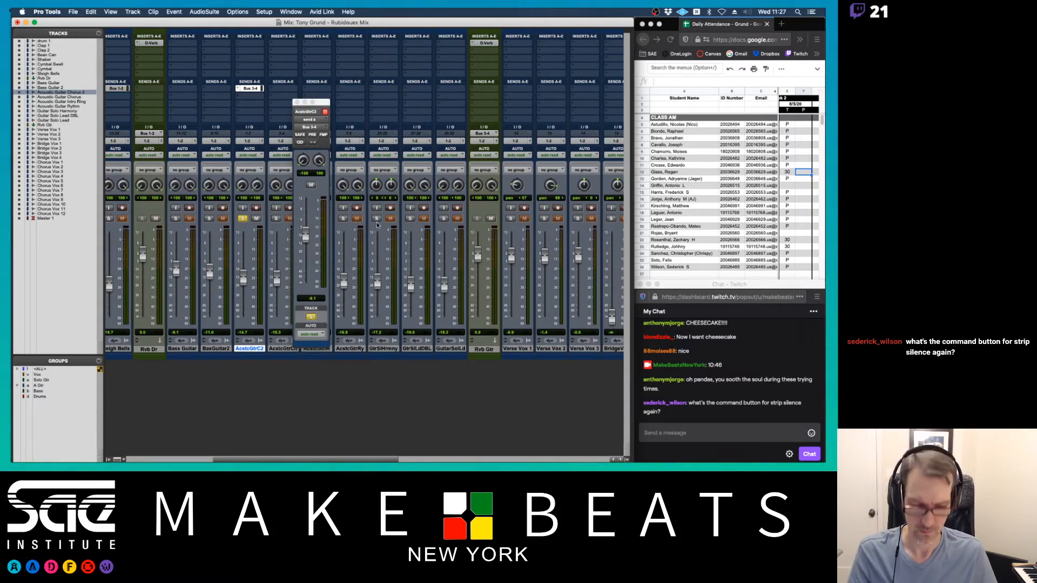
- Play the session back and raise the AcstcGtrC2 level to about -5.6
key(super+equal)
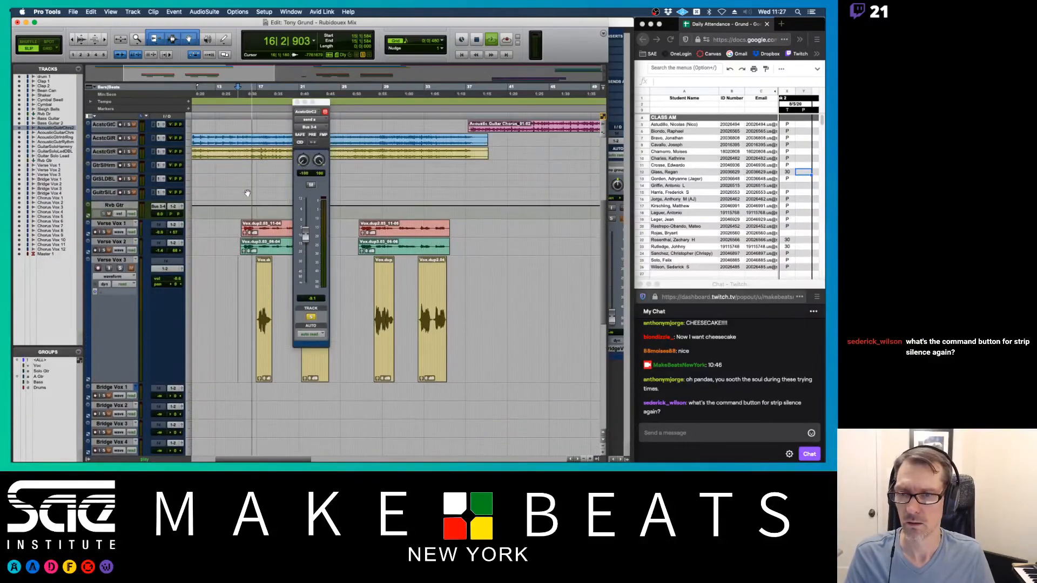
scroll(247, 194, up, 10)
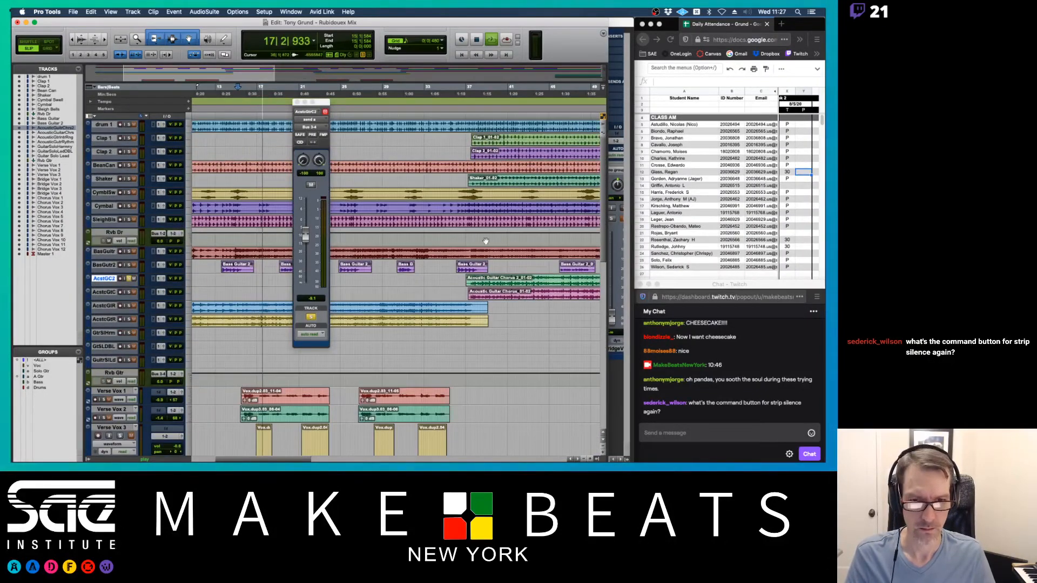
key(space)
key(space)
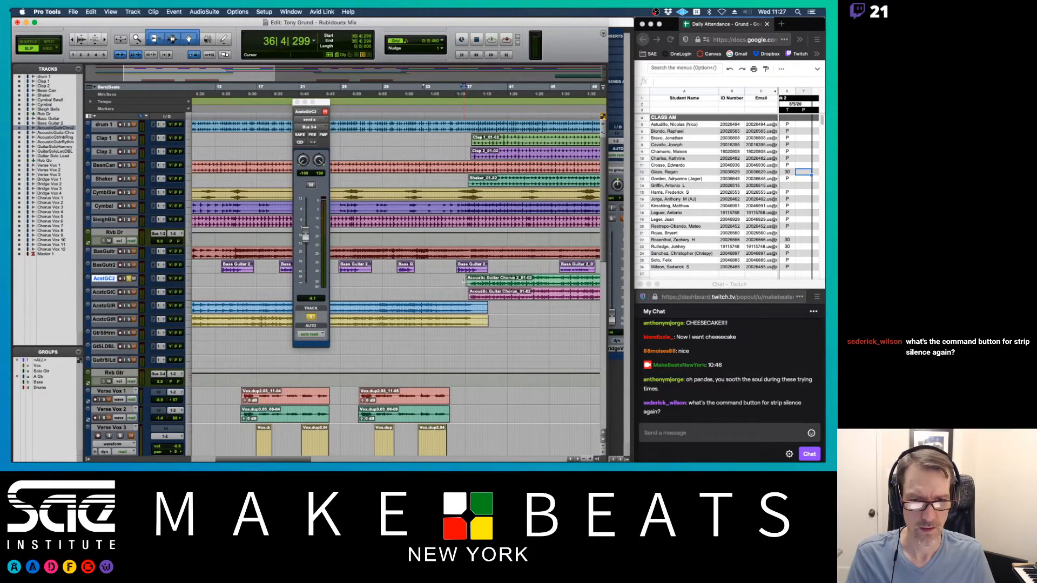
key(super+equal)
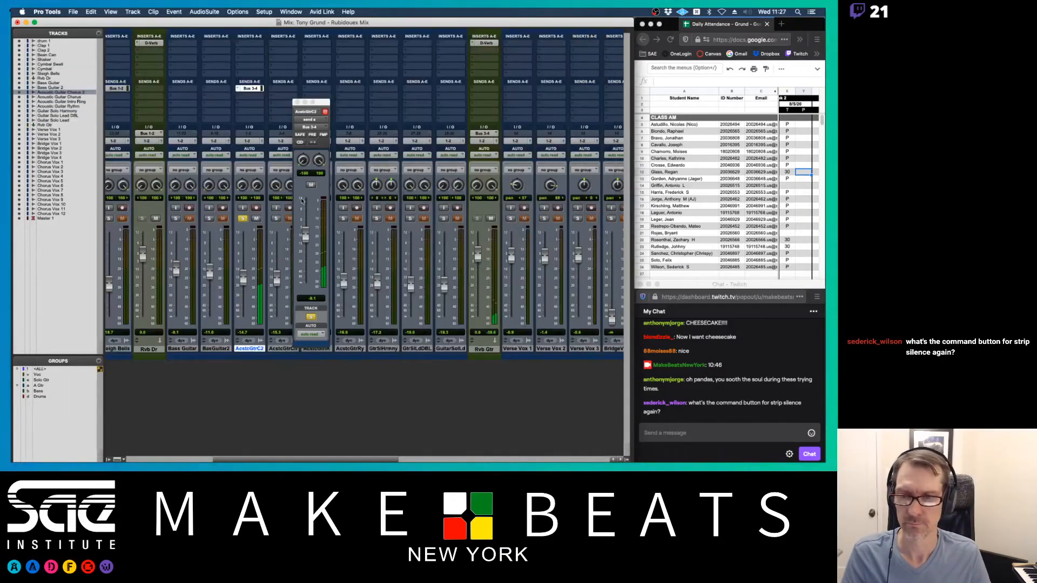
click(304, 233)
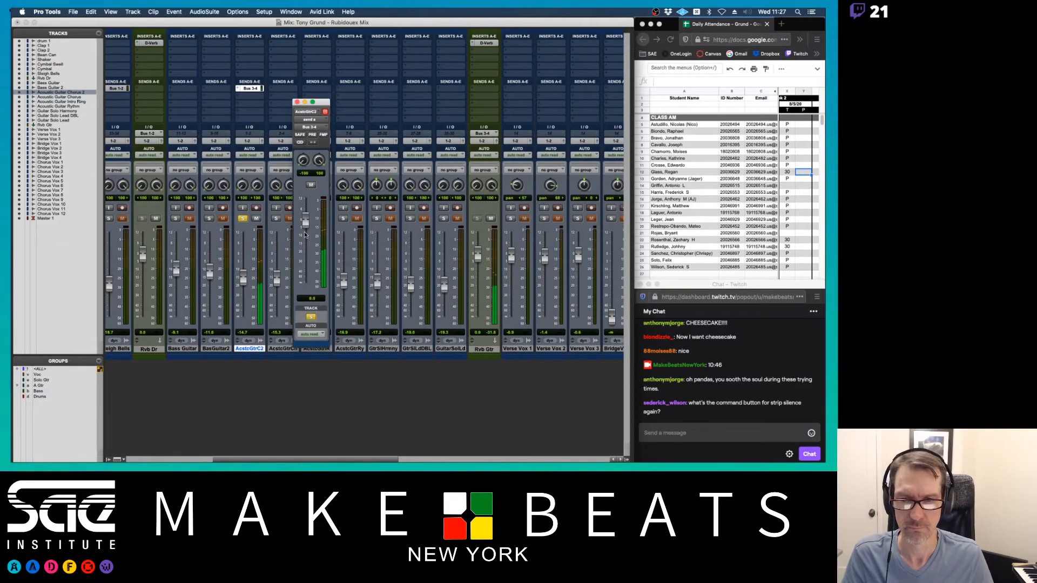
drag(303, 231, 305, 226)
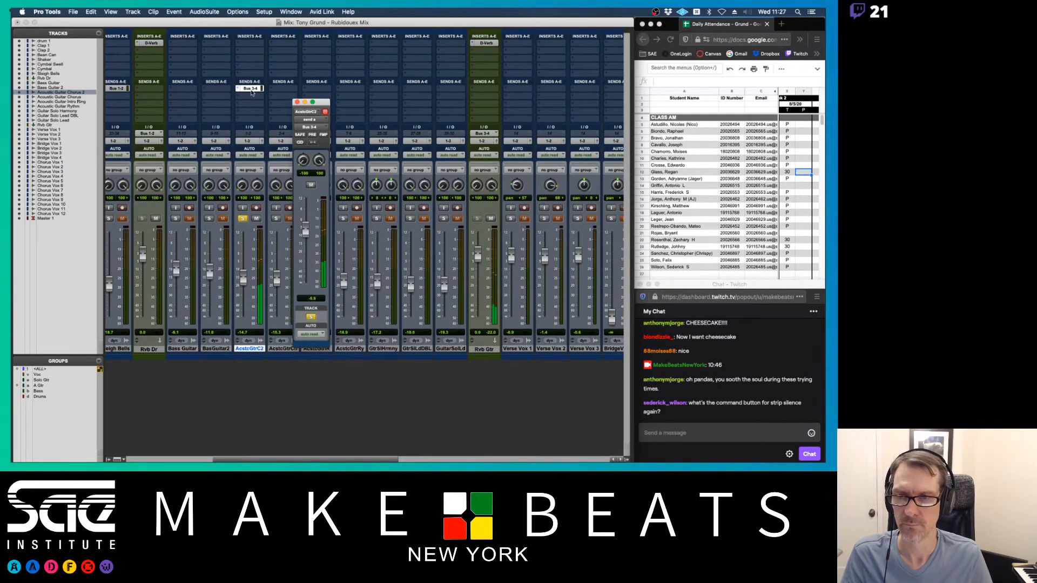
- Copy the Bus 3-4 send onto AcstcGtrCh, AcstcGtrR and three more guitar tracks
drag(250, 88, 284, 88)
click(277, 219)
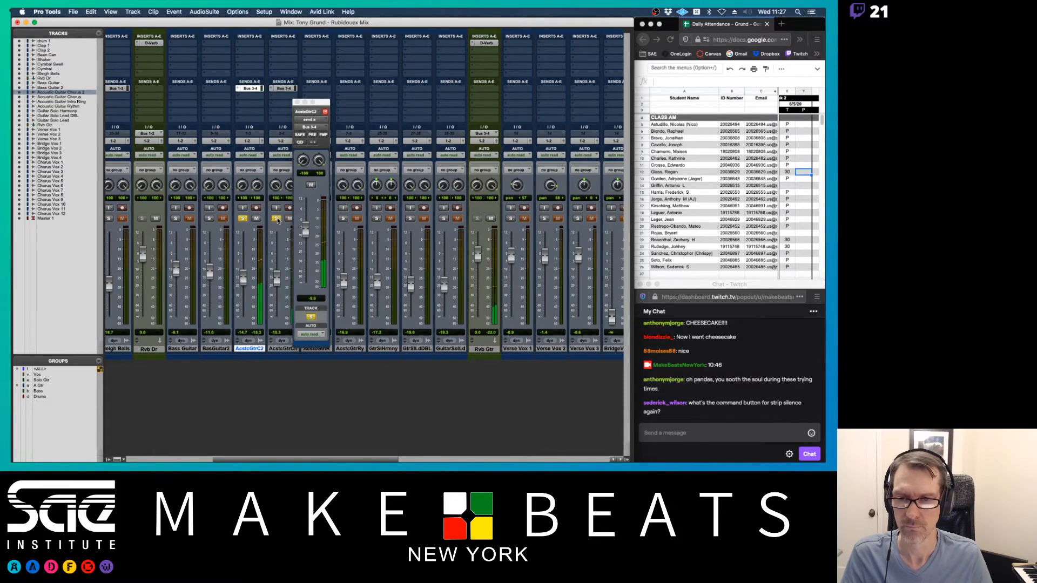
drag(326, 102, 223, 106)
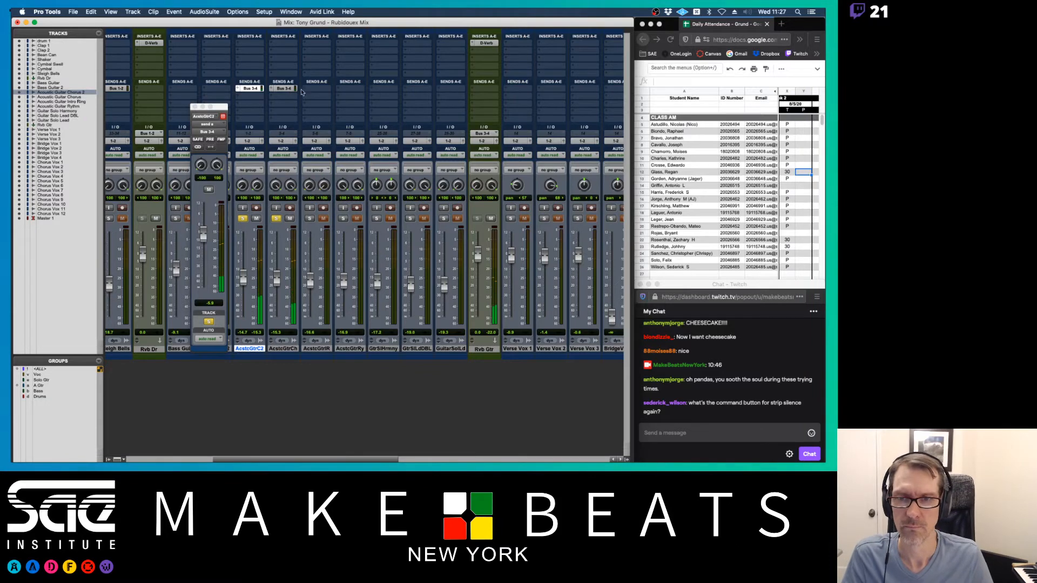
drag(284, 88, 317, 88)
click(309, 218)
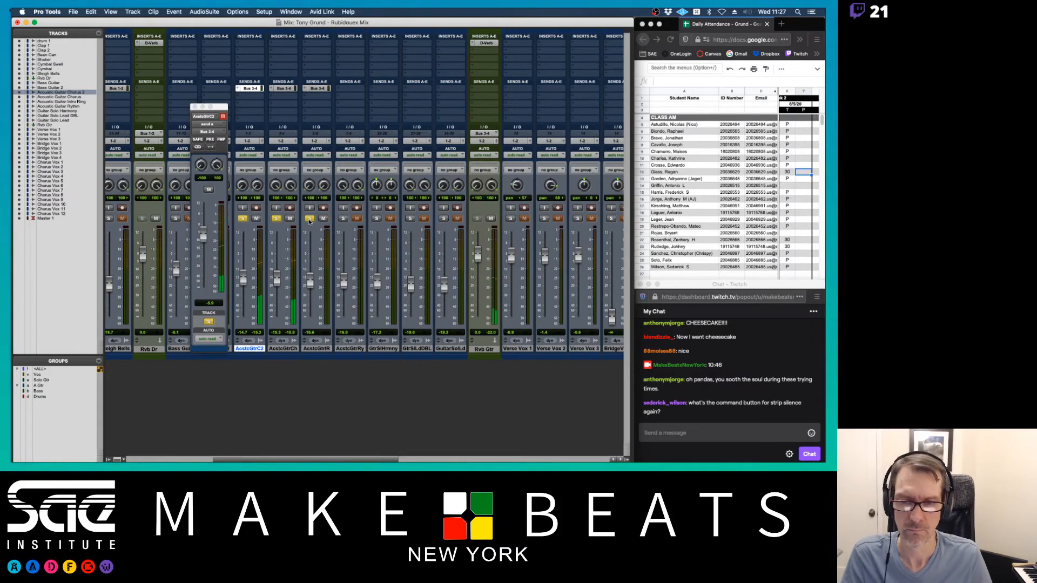
click(309, 218)
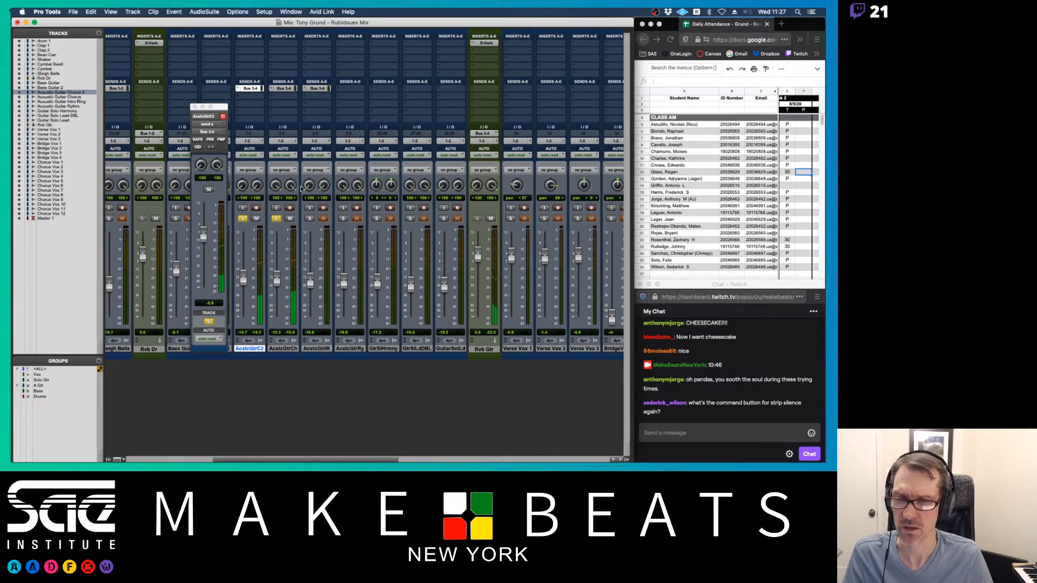
click(195, 107)
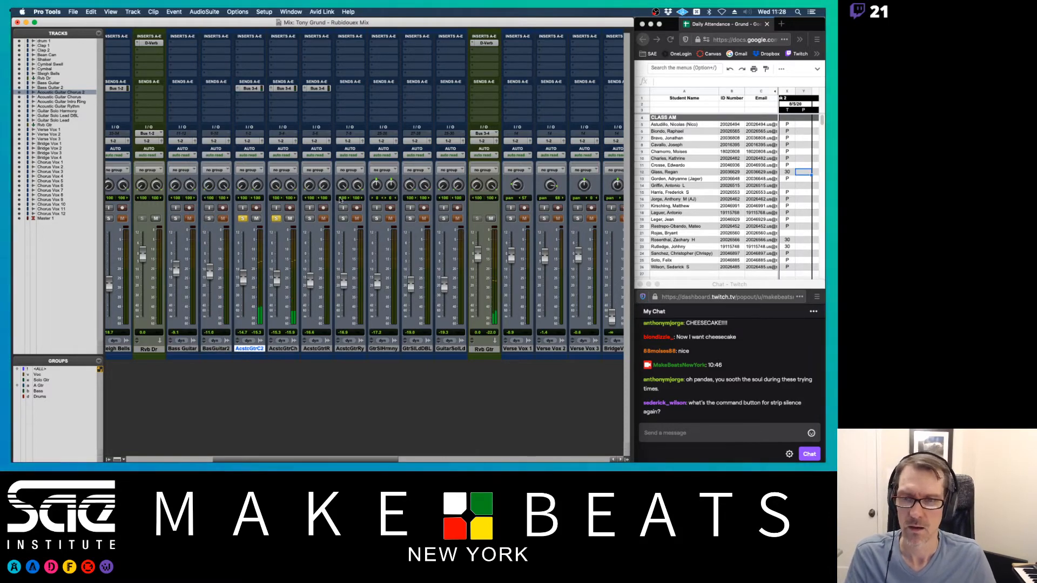
drag(344, 90, 451, 90)
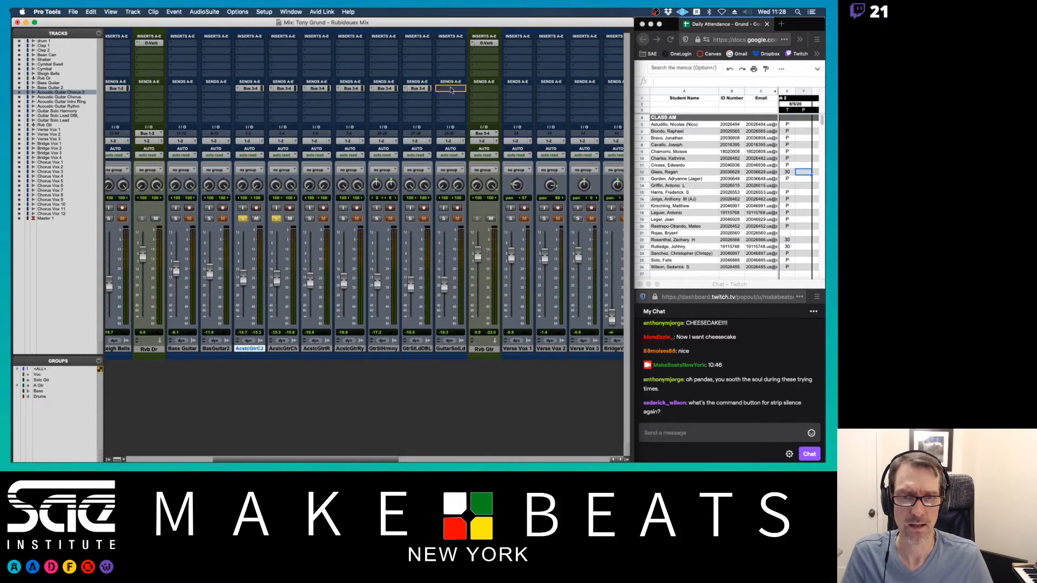
- Show expanded Send A levels in the mixer
click(110, 12)
click(127, 423)
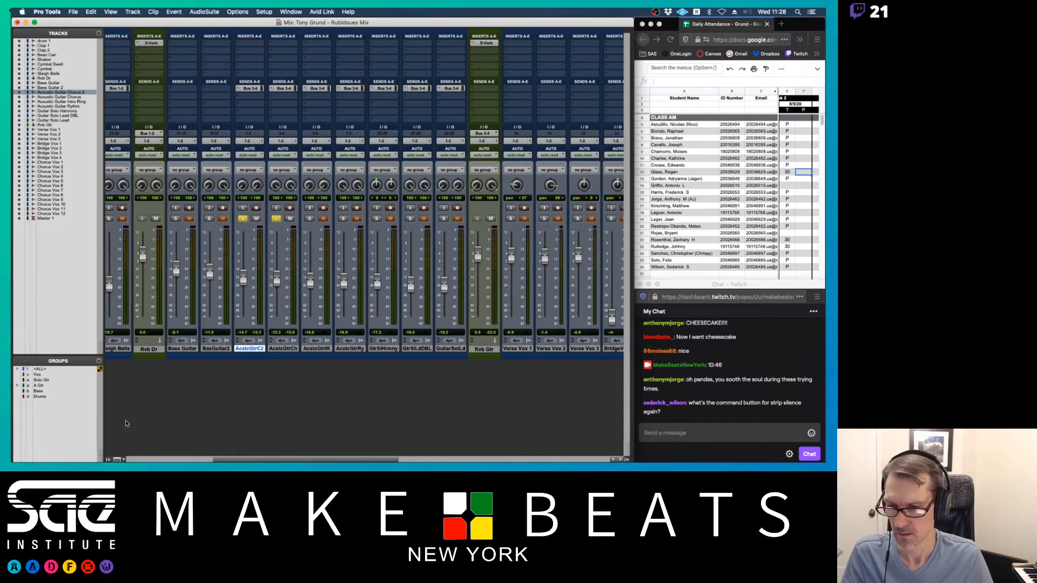
click(121, 460)
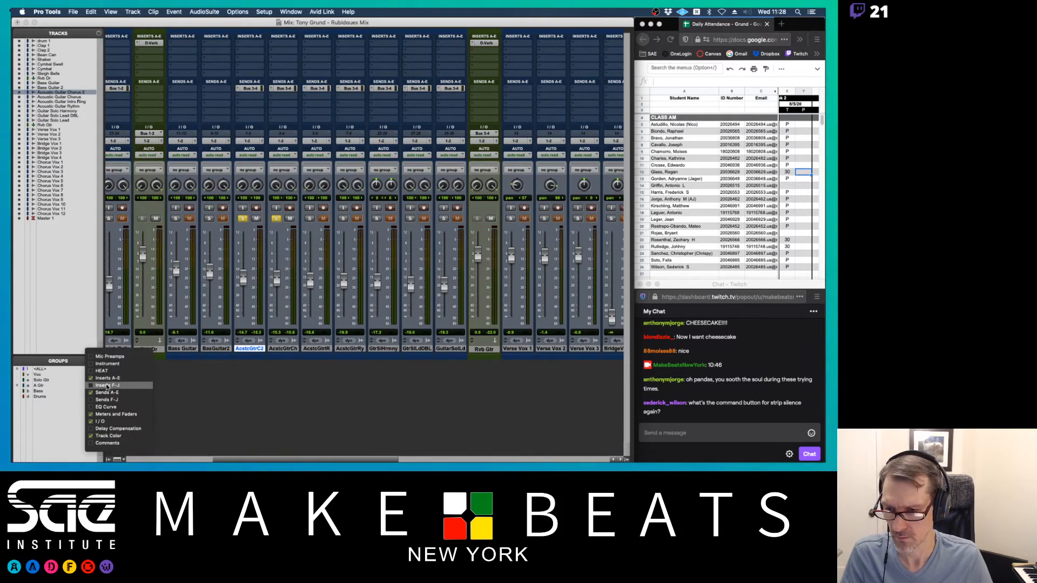
click(178, 383)
click(111, 11)
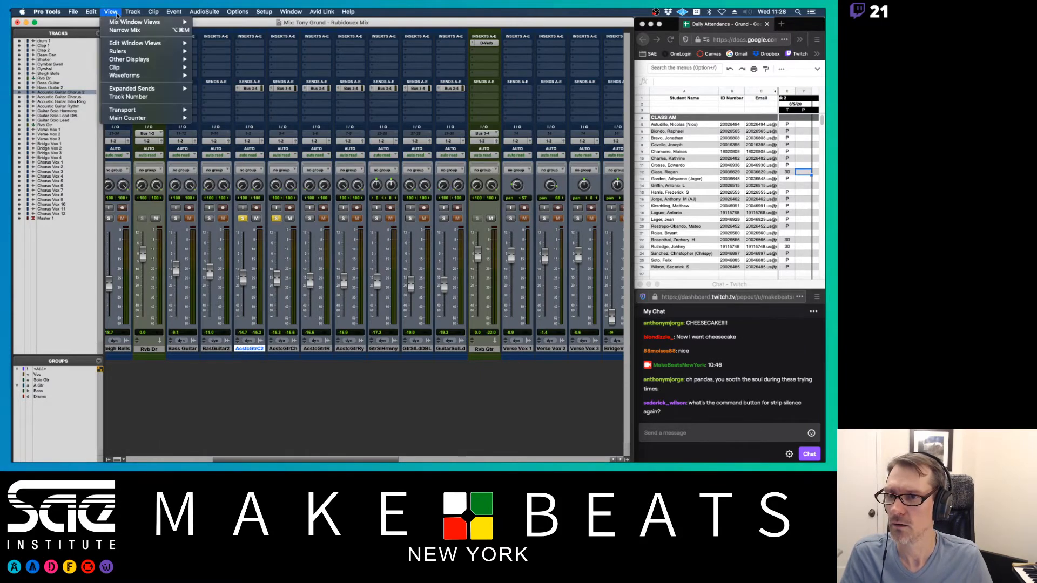
mouse_move(173, 89)
click(210, 110)
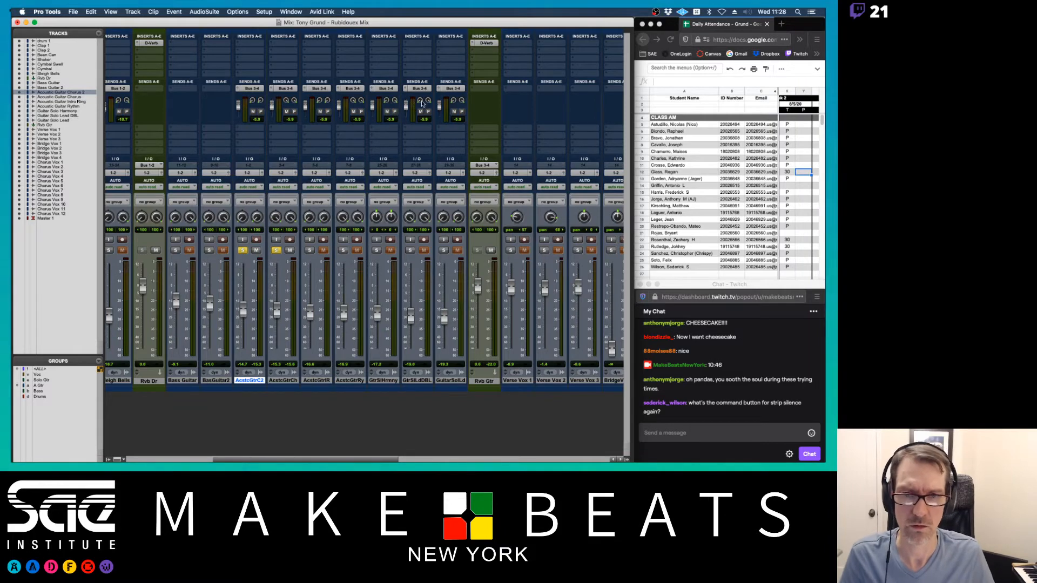
- Move the Guitar Solo Harmony strip to sit after the doubled lead guitar
drag(452, 380, 417, 382)
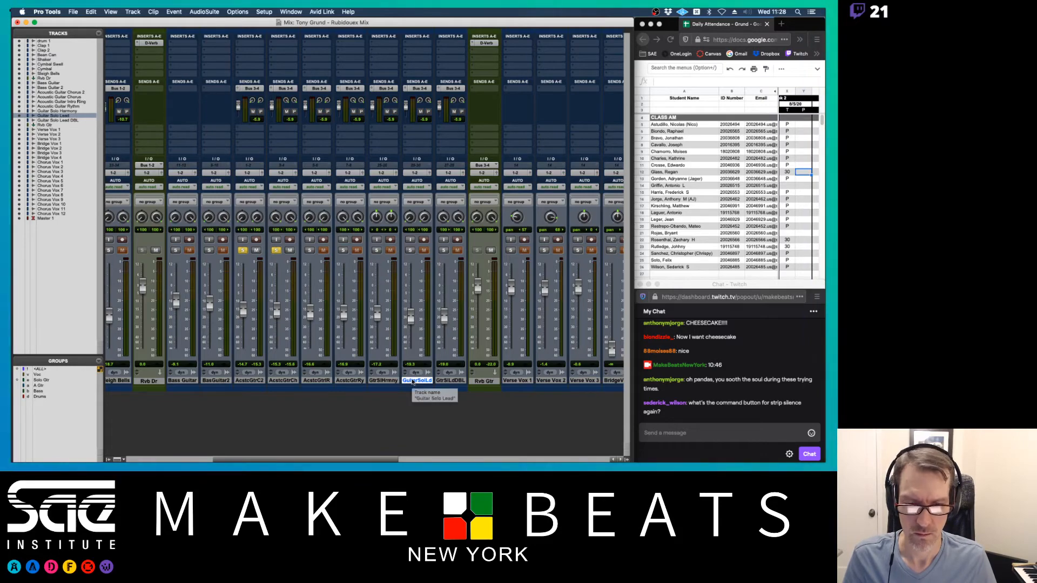
key(super+equal)
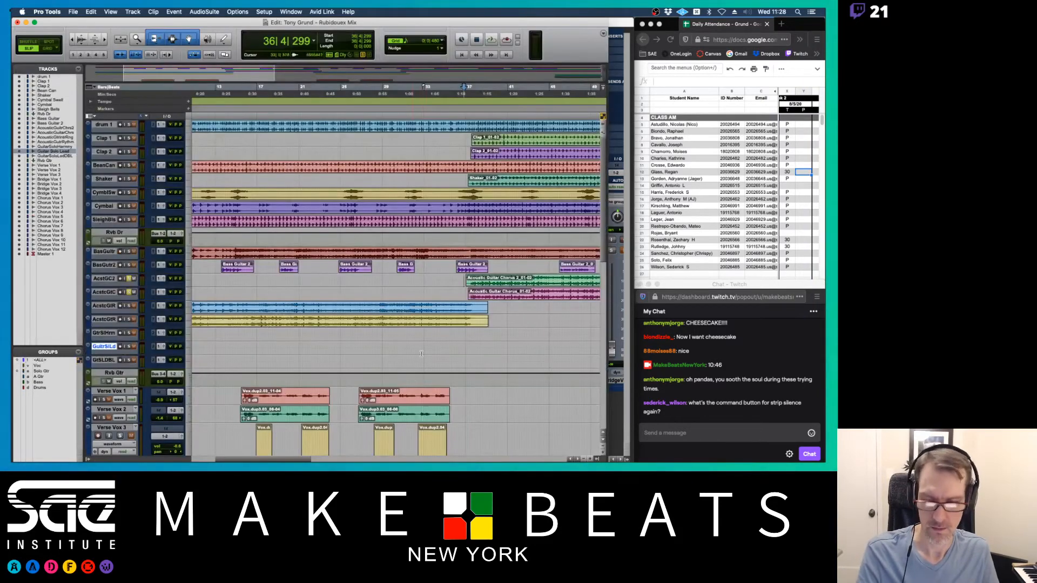
scroll(424, 321, right, 15)
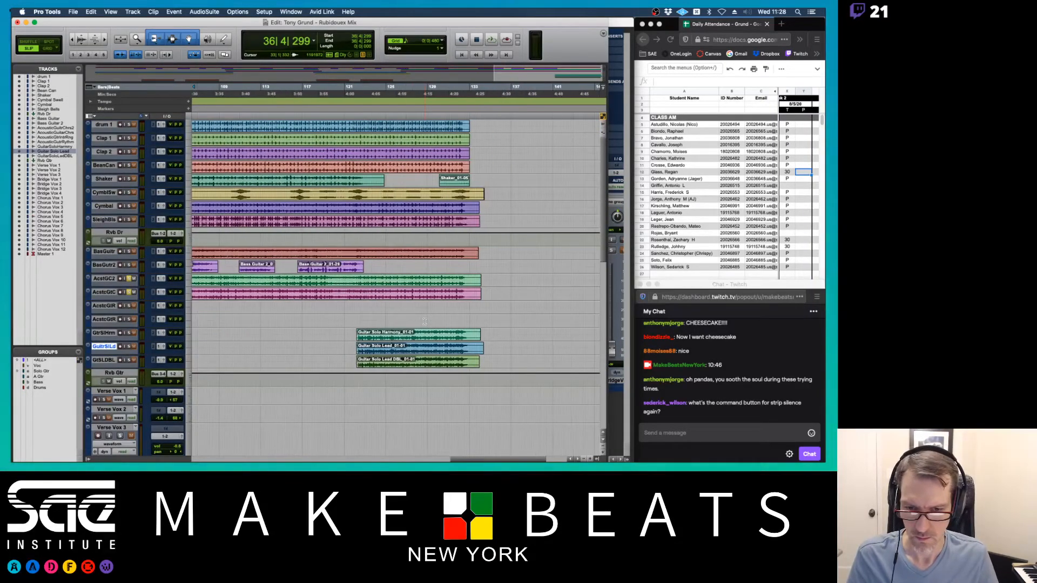
key(super+equal)
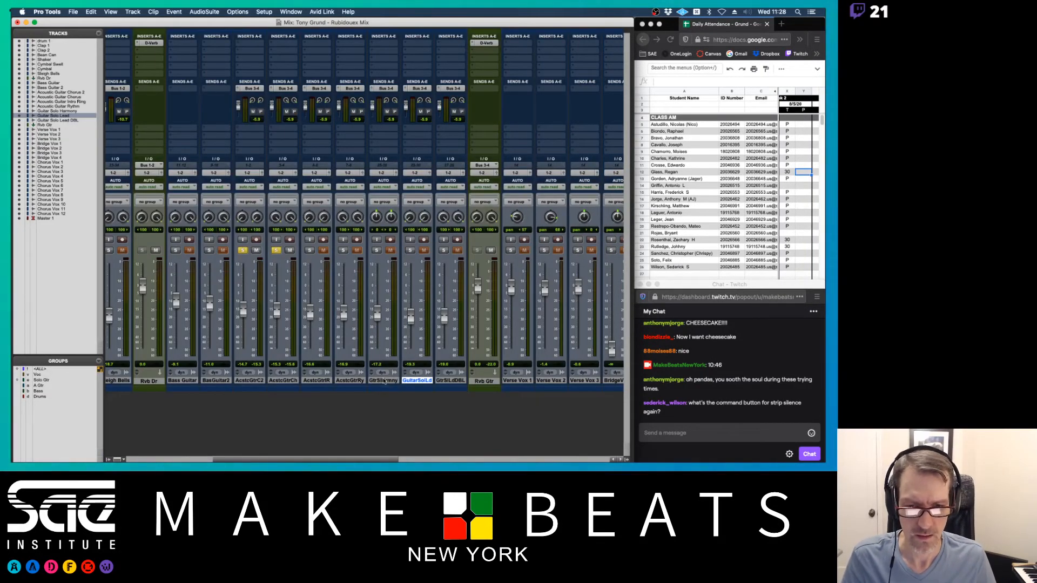
drag(384, 381, 451, 382)
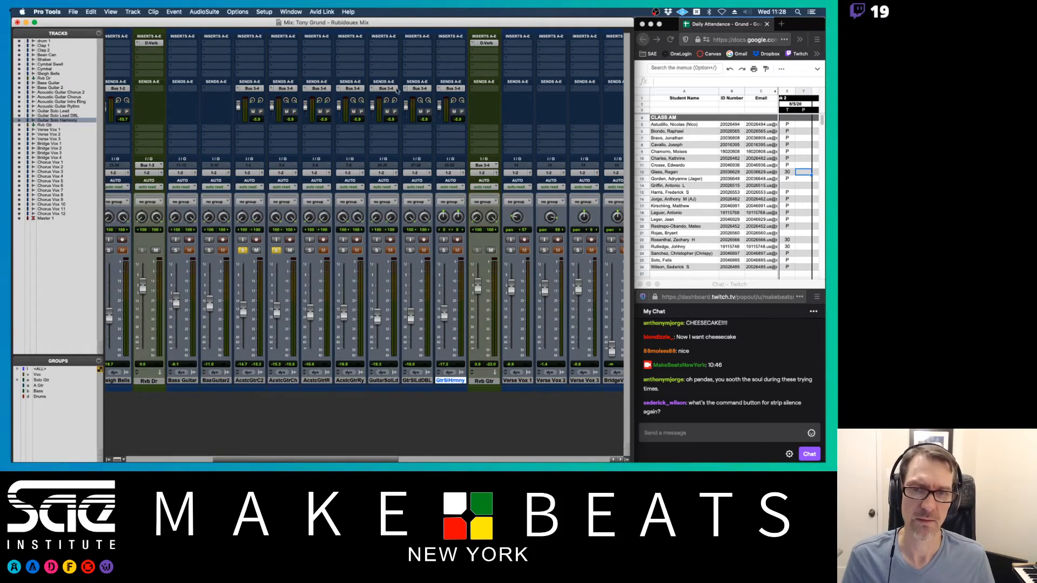
- Turn off the solos on the acoustic guitar tracks
scroll(408, 215, right, 3)
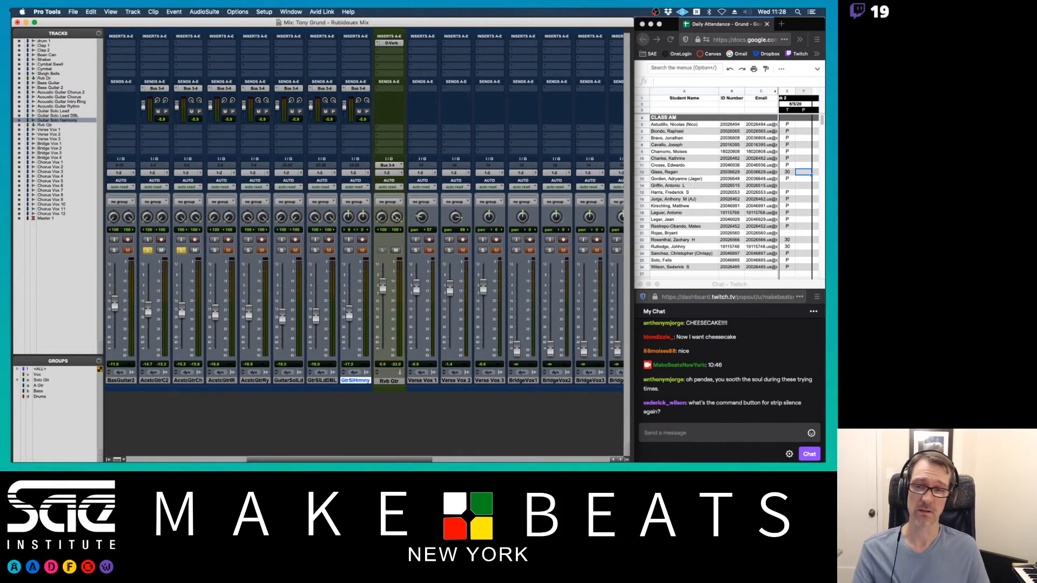
click(147, 251)
click(182, 250)
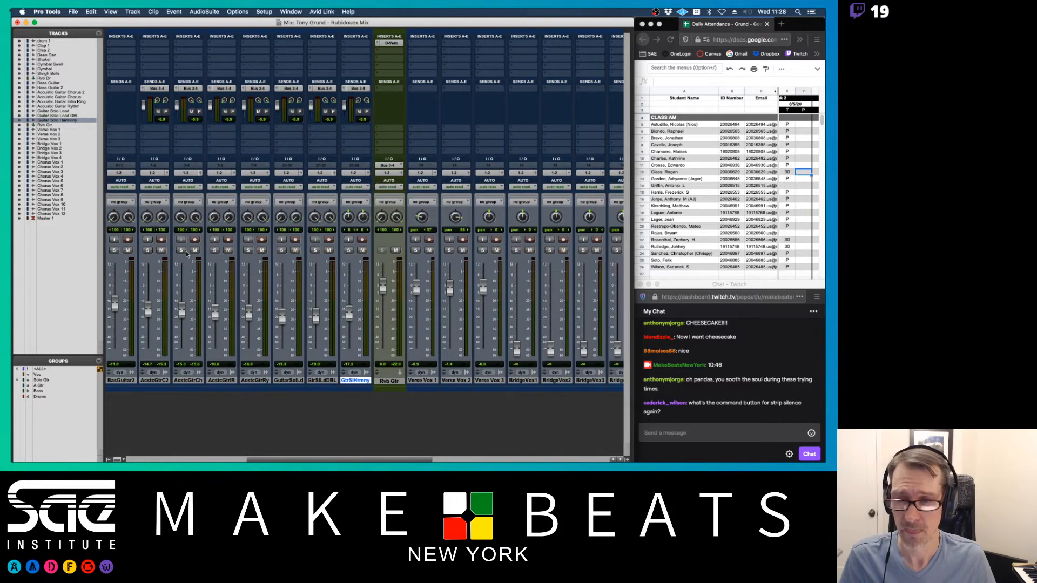
key(super+equal)
scroll(270, 278, left, 2)
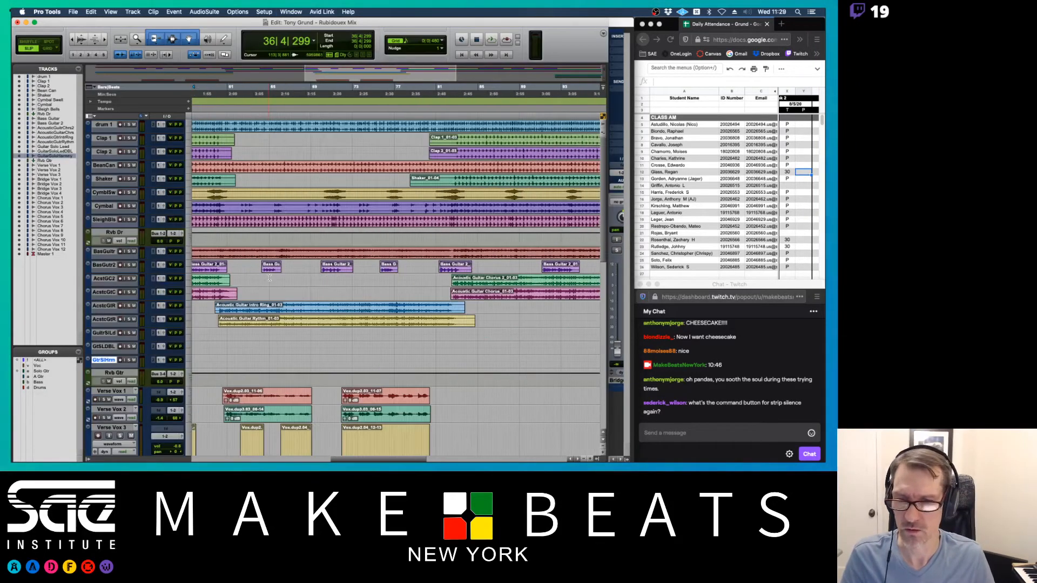
scroll(270, 278, left, 5)
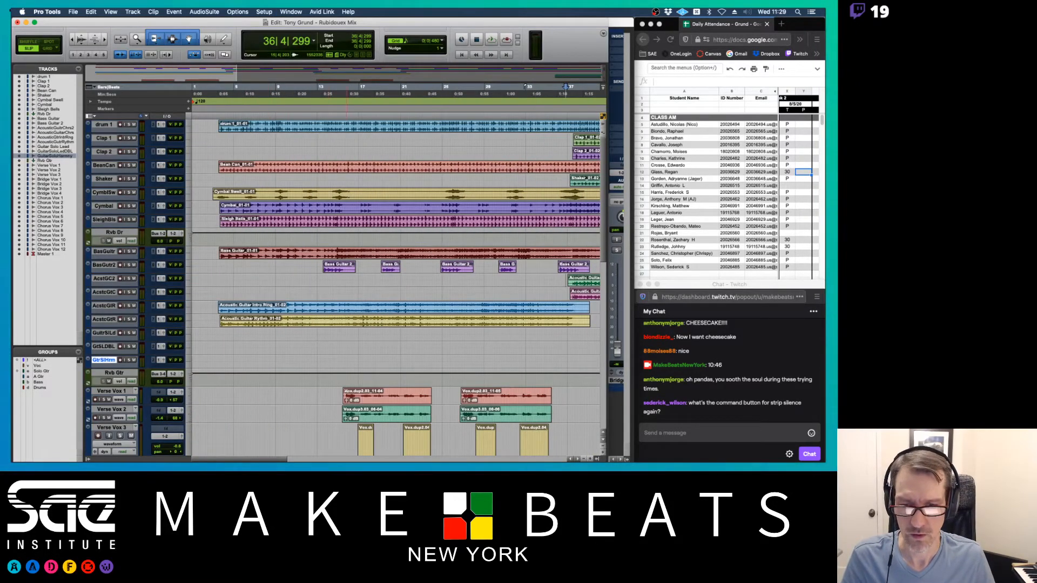
key(super+equal)
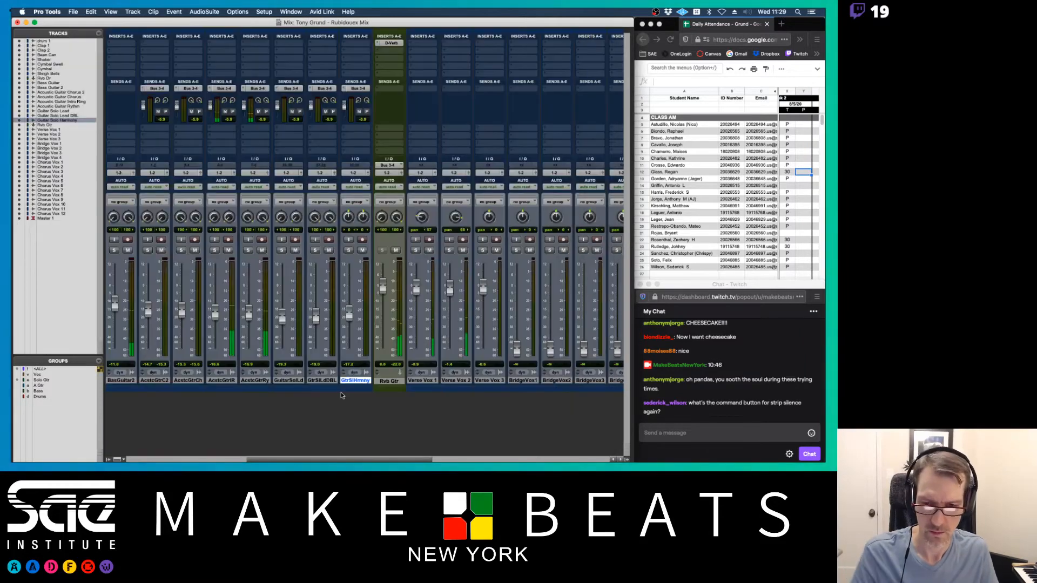
scroll(359, 343, right, 10)
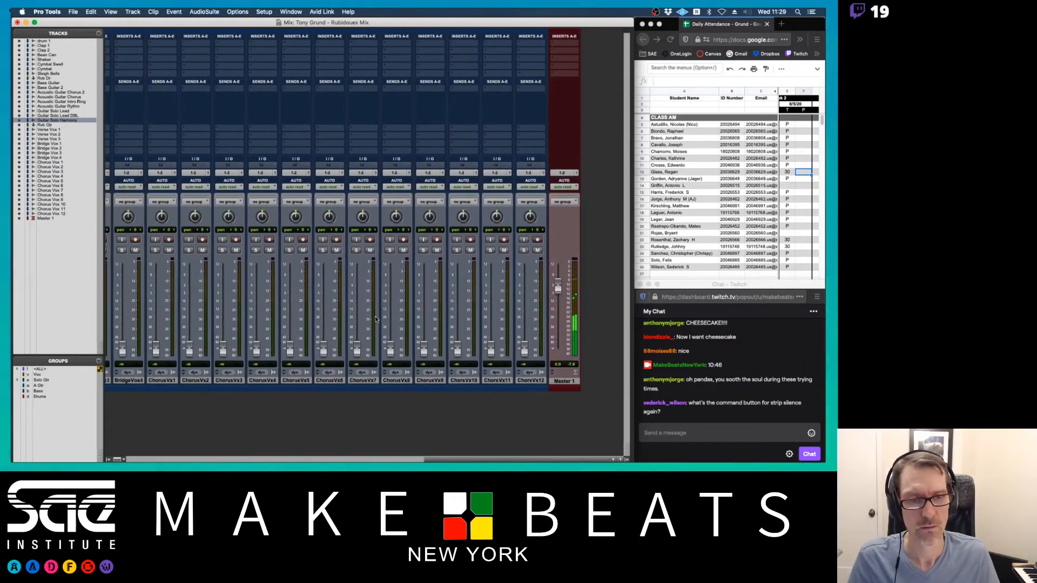
scroll(375, 319, left, 6)
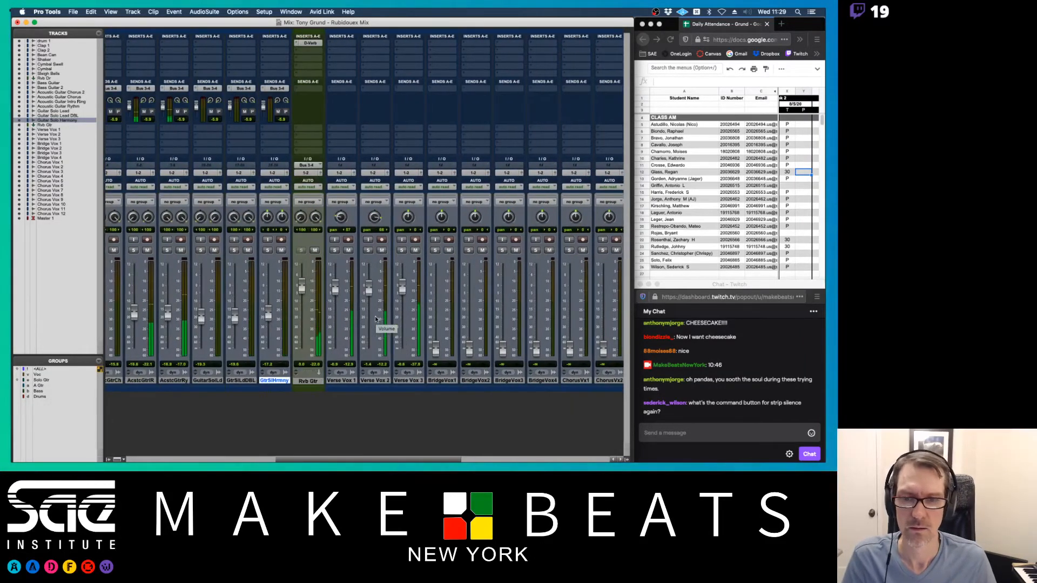
scroll(375, 319, right, 7)
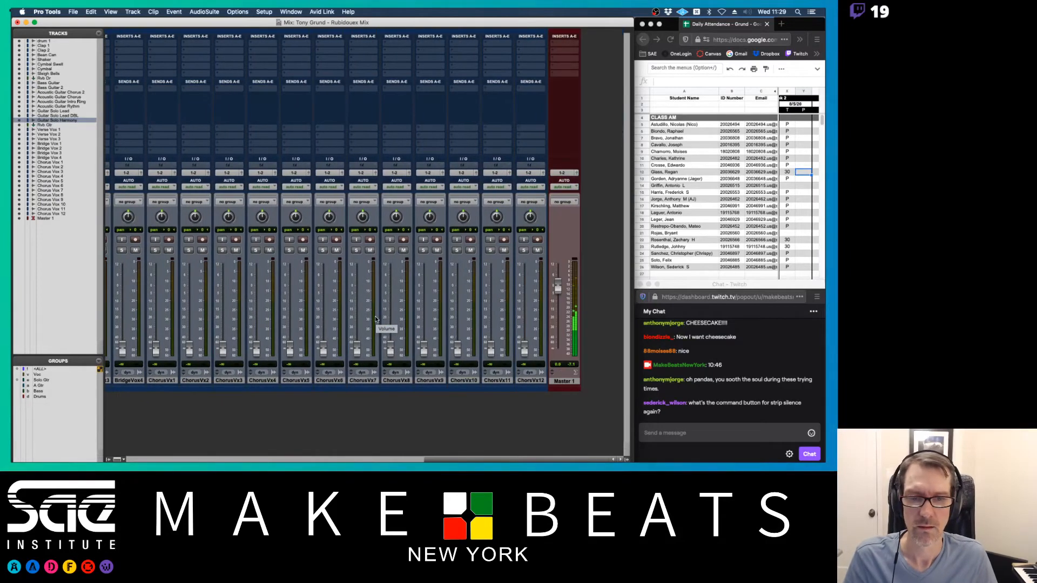
- Create two stereo Aux Input tracks, Aux 1 and Aux 2, right after Bridge Vox 4
click(531, 381)
key(super+shift+n)
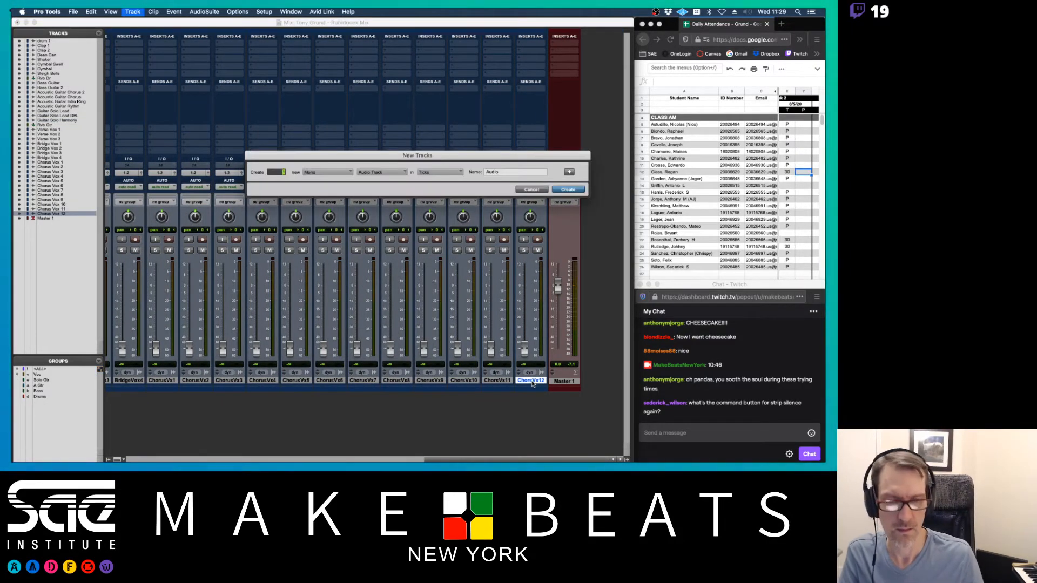
click(529, 190)
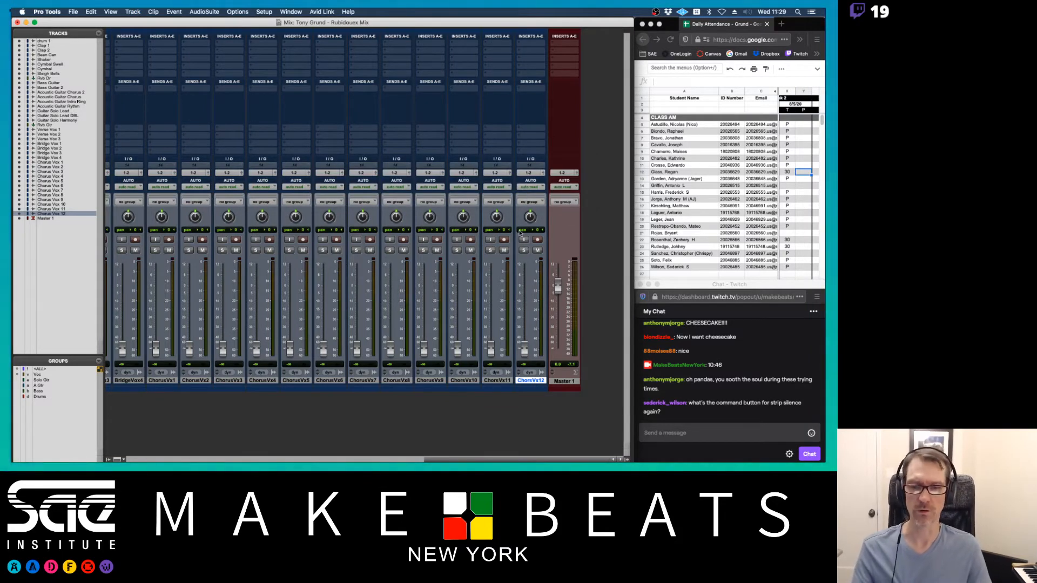
scroll(520, 233, left, 10)
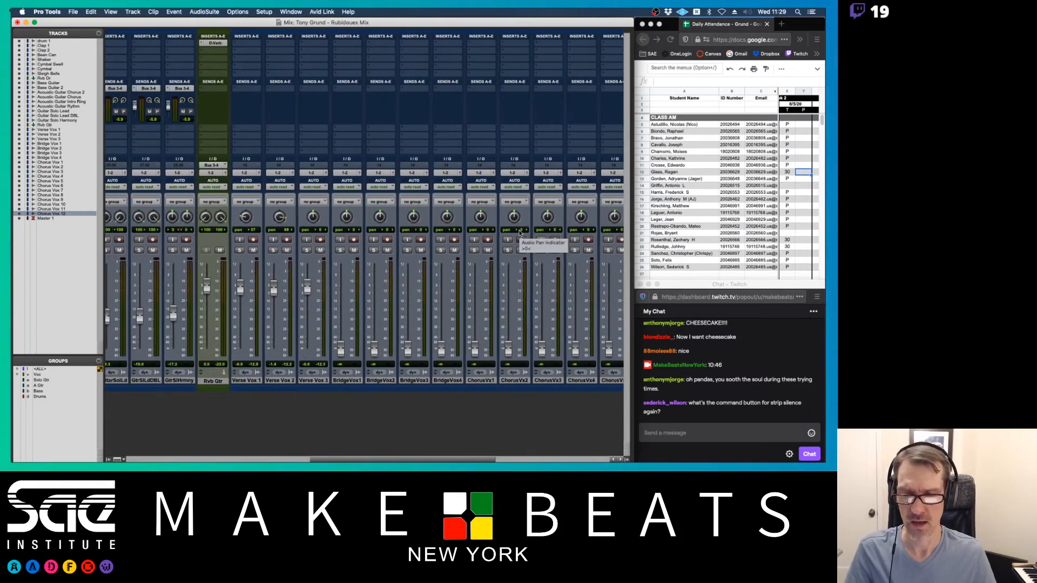
scroll(520, 233, right, 2)
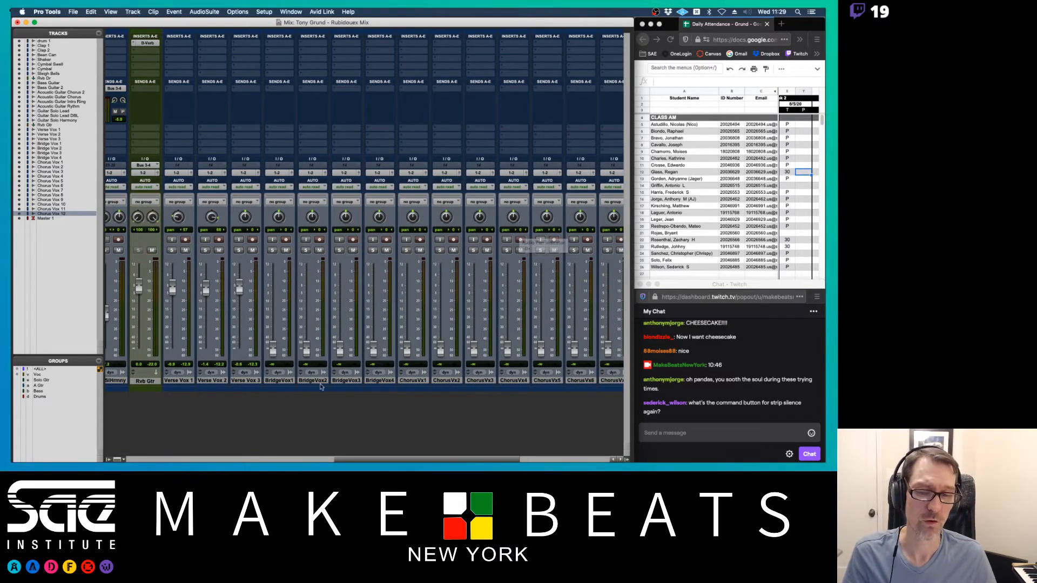
click(381, 380)
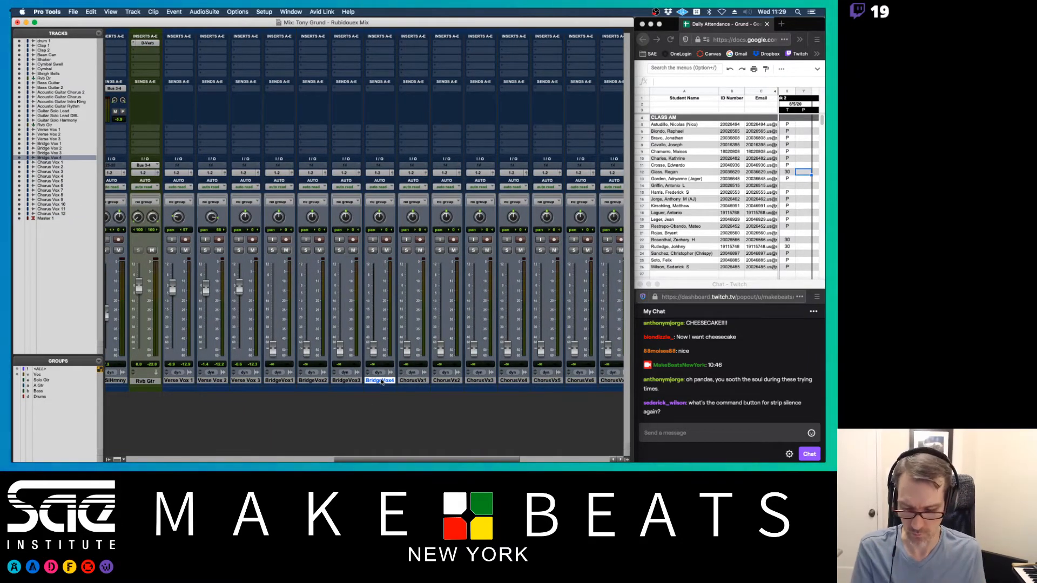
key(super+shift+n)
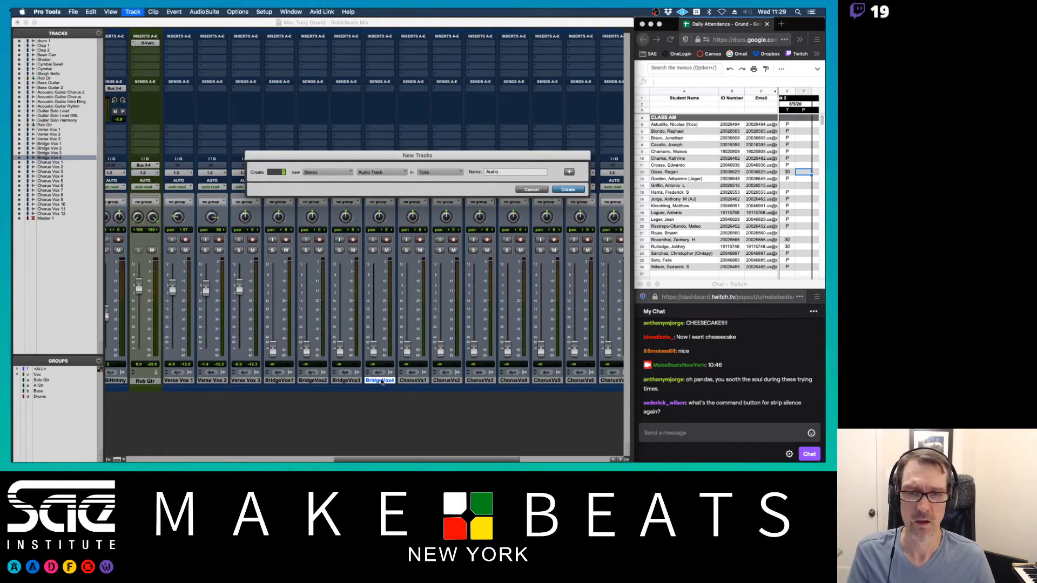
key(super+Down)
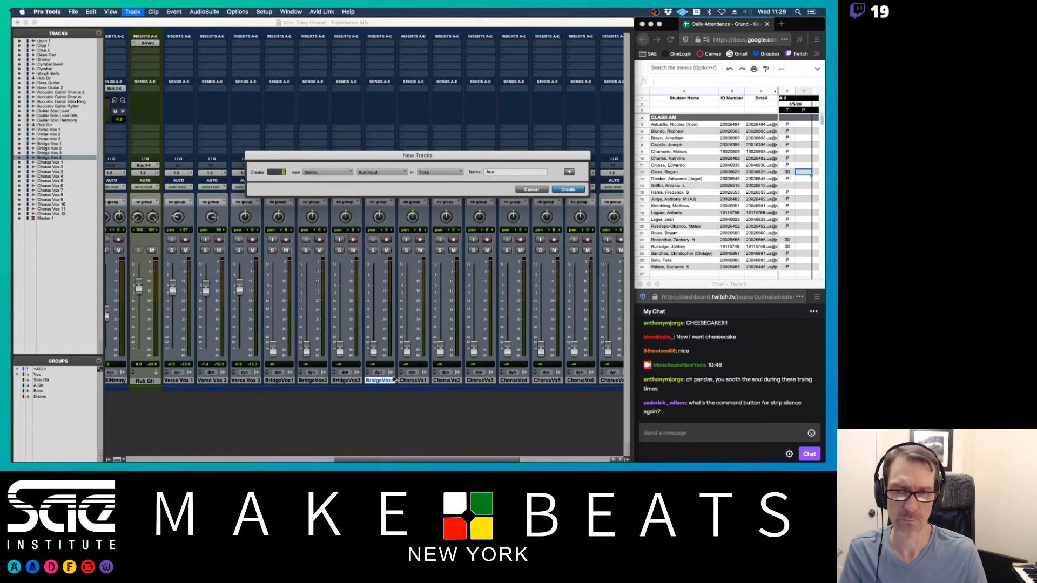
key(Return)
- Name the first new aux 'Rvb Voc Verse' and the second 'Rvb Voc Chor', then deselect them
double_click(410, 382)
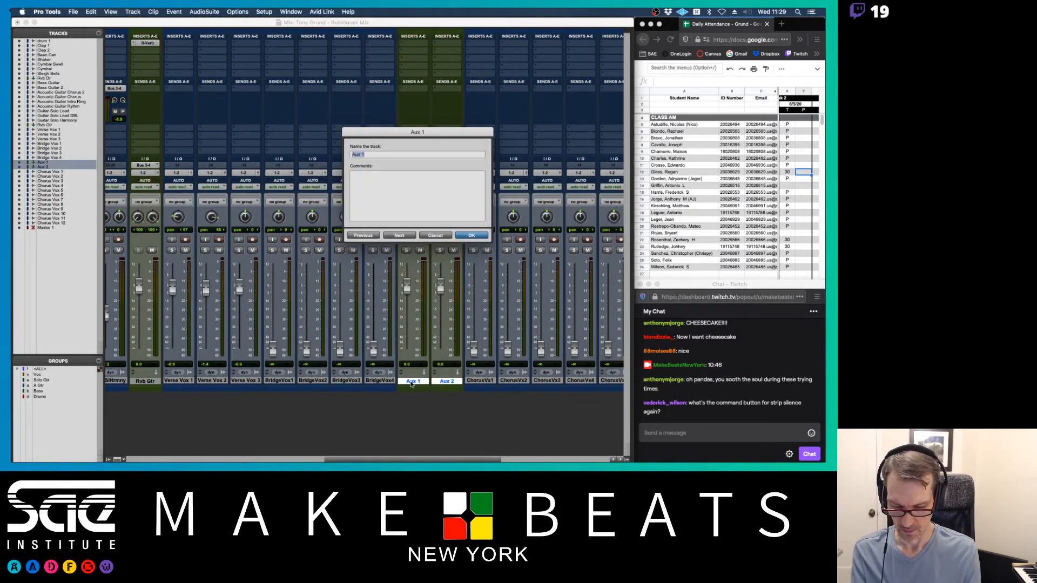
text(Voc Verse)
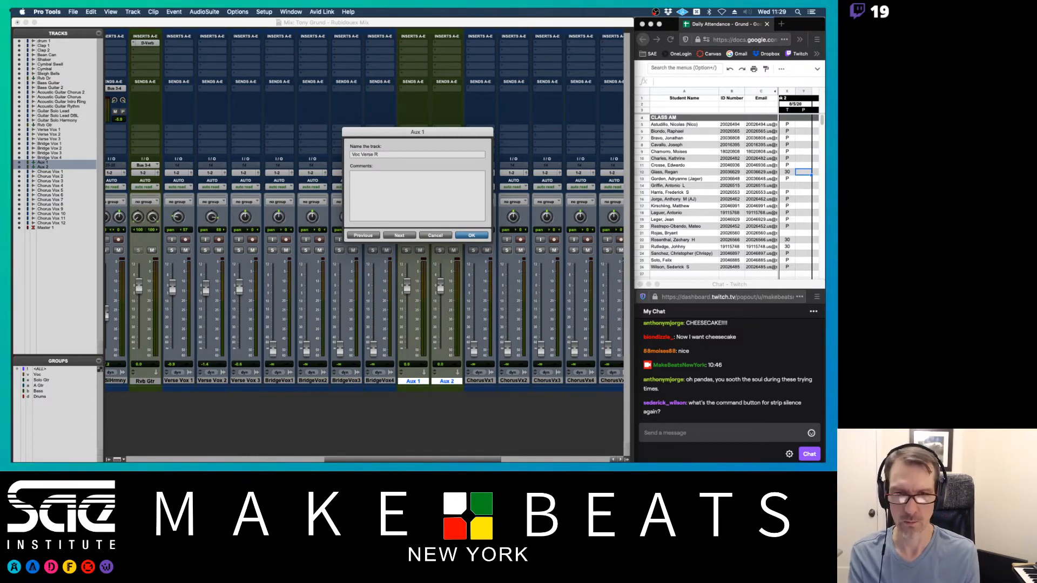
text(Rvb)
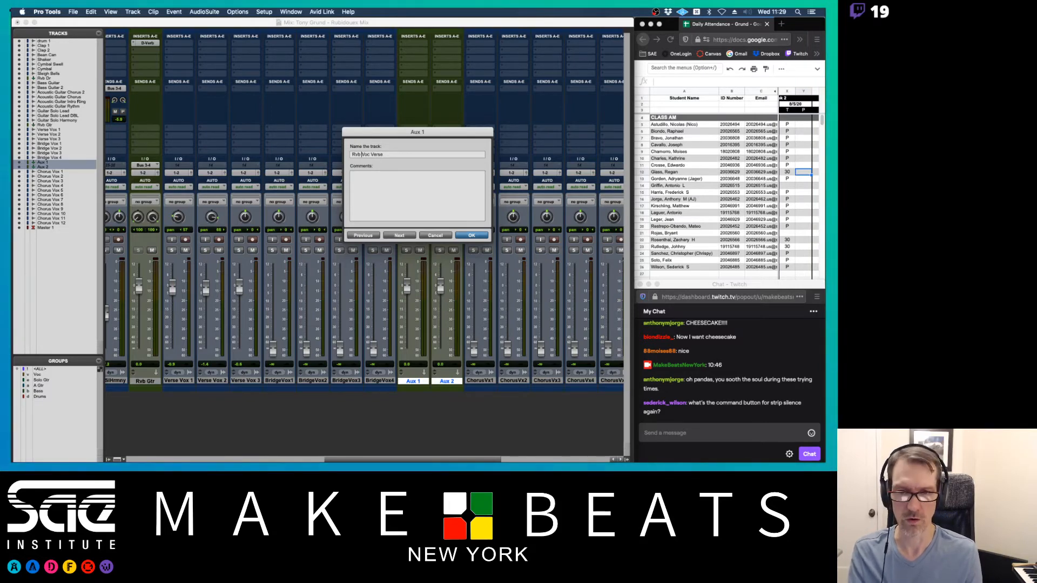
key(super+Right)
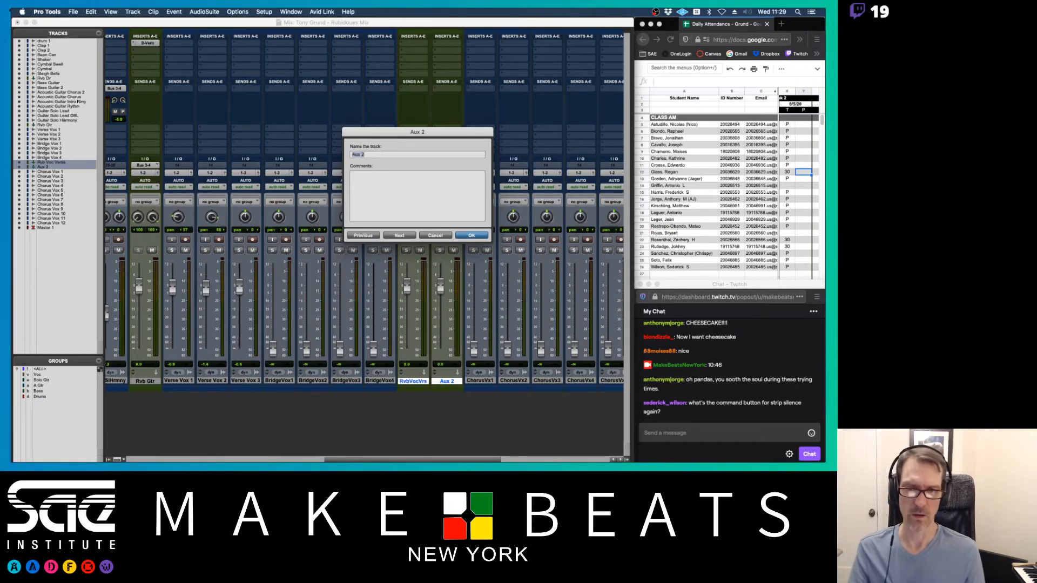
text(Rvb Voc)
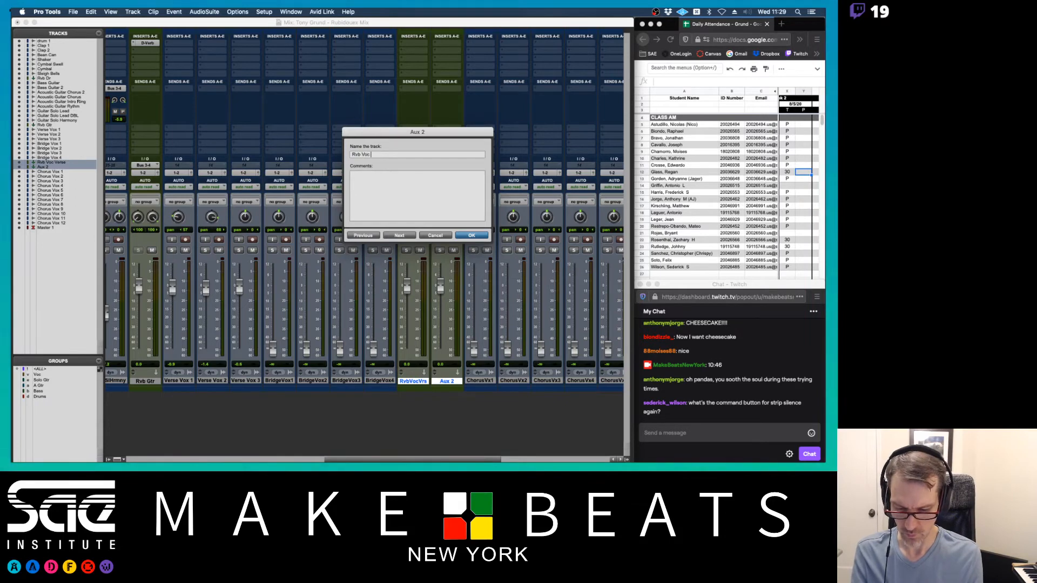
text( Chor)
key(Return)
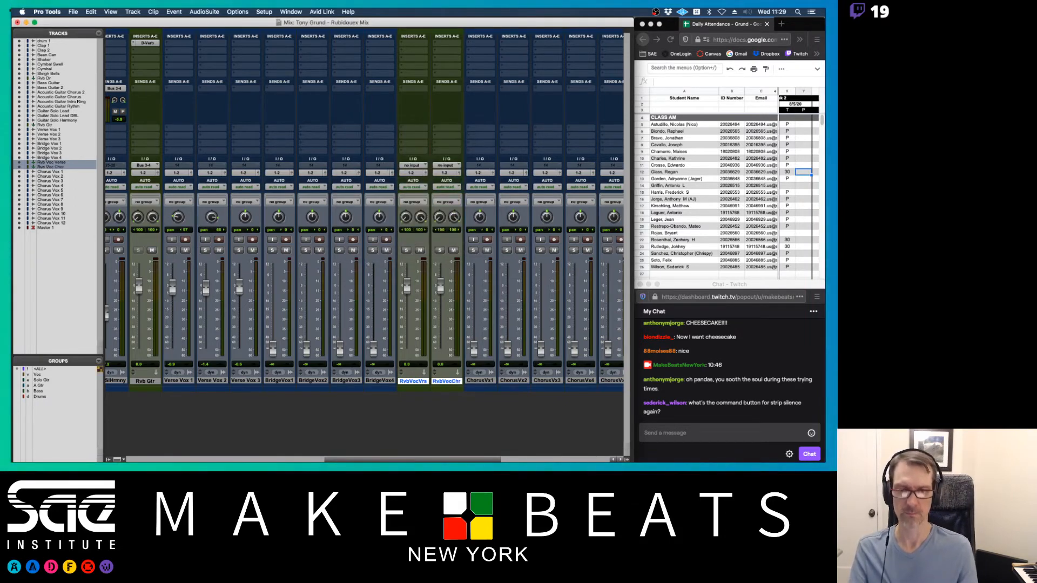
click(447, 384)
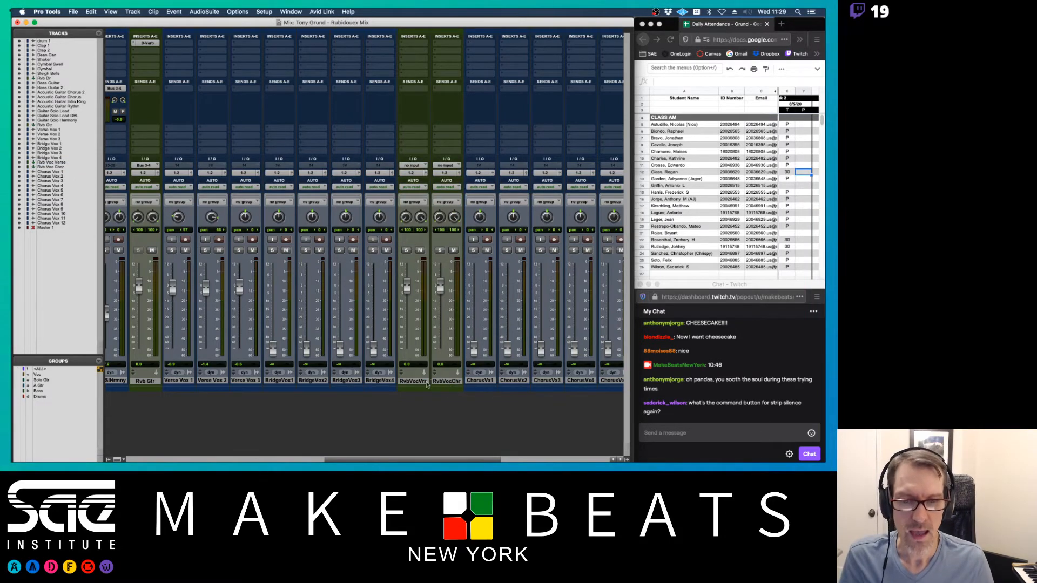
- Move Rvb Voc Chor after the last chorus vocal and set Rvb Voc Verse's input to Bus 5-6
drag(446, 381, 534, 376)
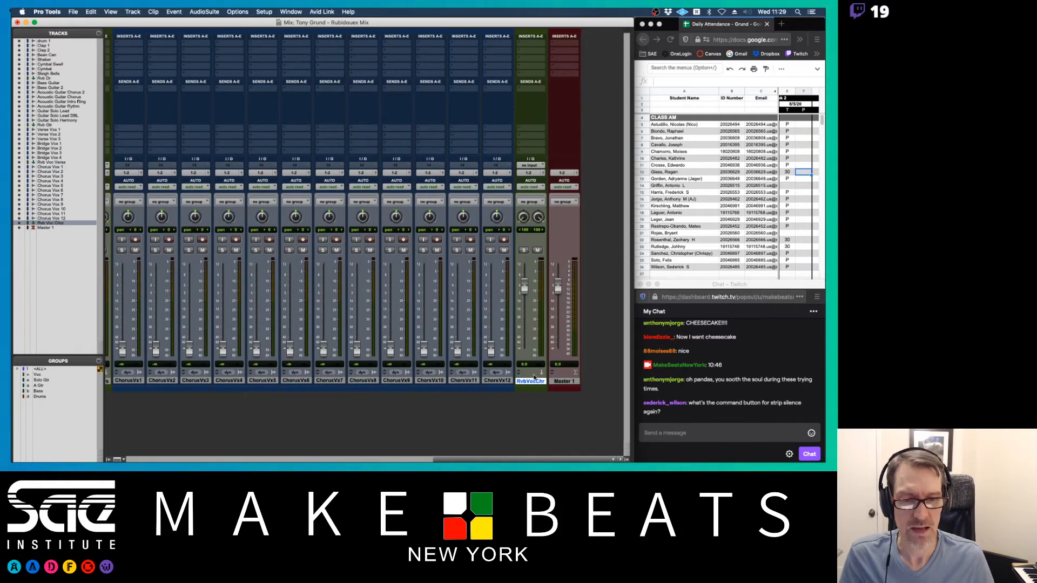
scroll(125, 283, left, 10)
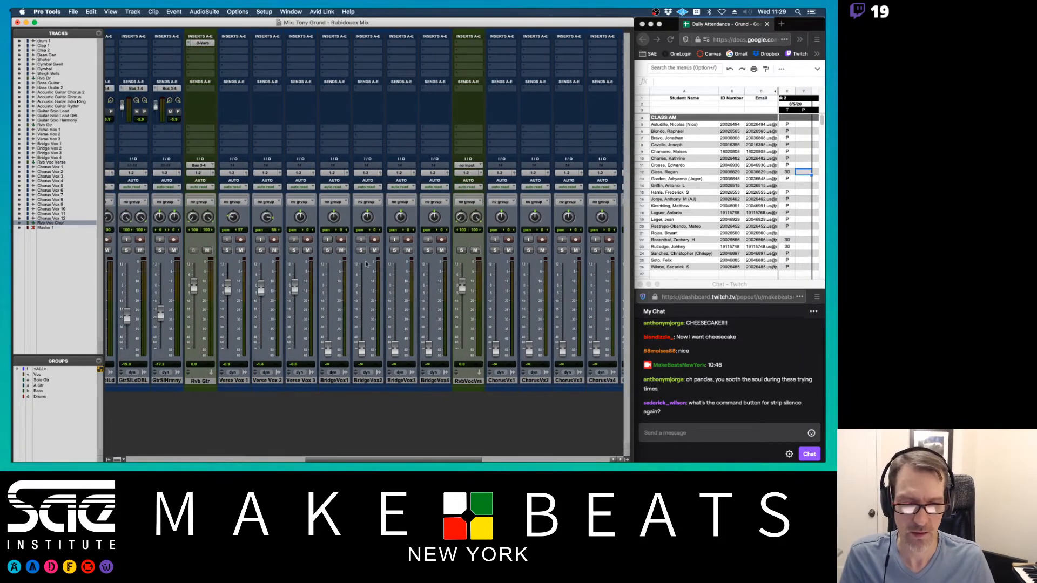
click(465, 166)
mouse_move(486, 173)
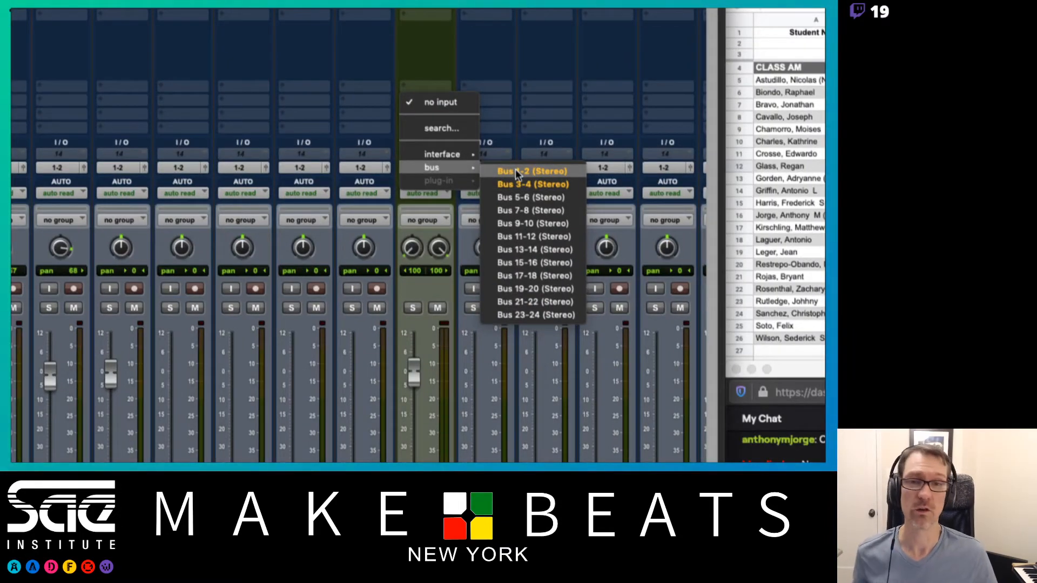
click(520, 196)
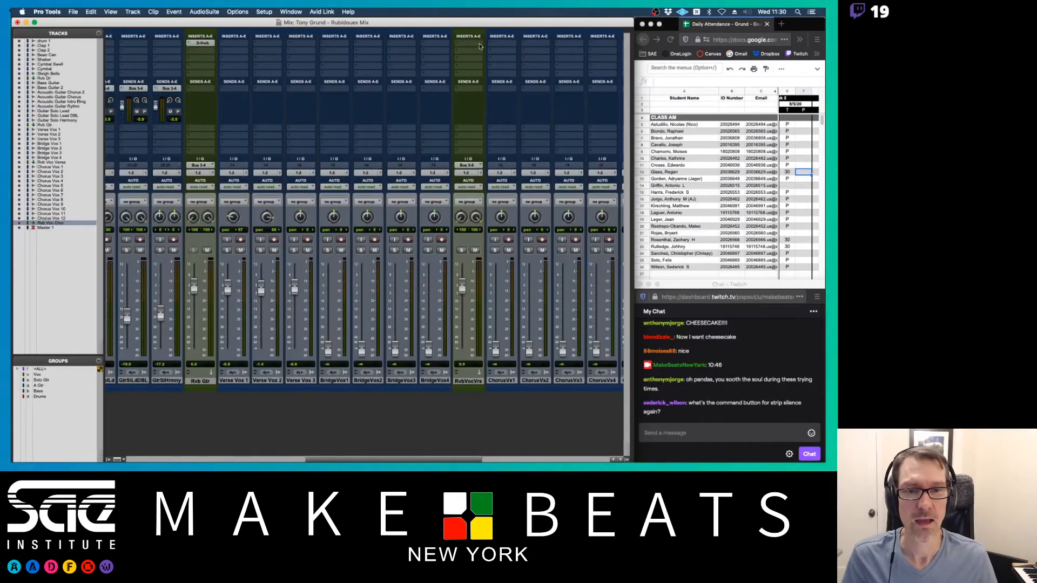
- Insert a D-Verb on Rvb Voc Verse set to Plate, Small, with about 931 ms decay
click(467, 43)
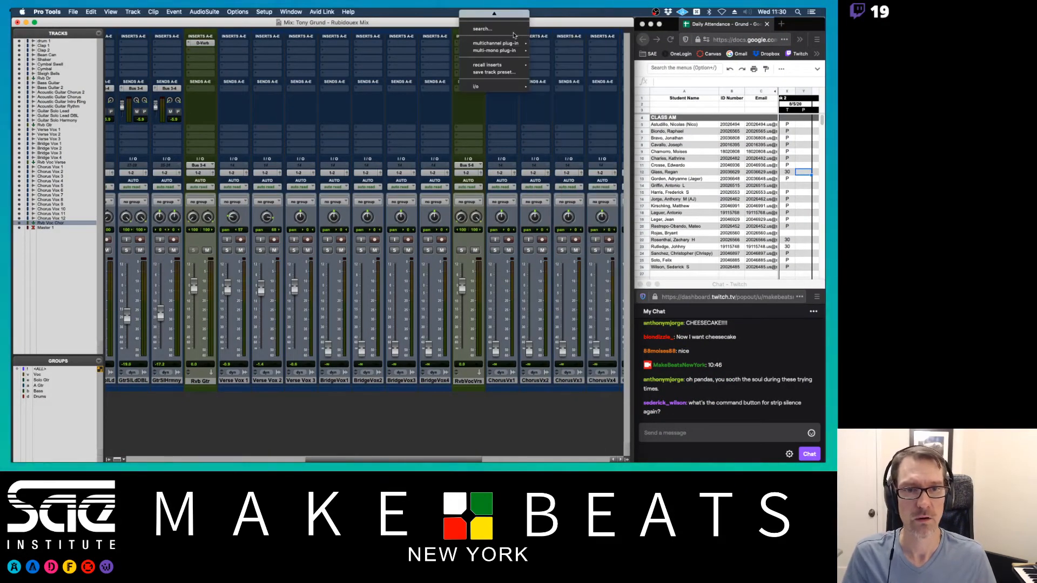
click(360, 34)
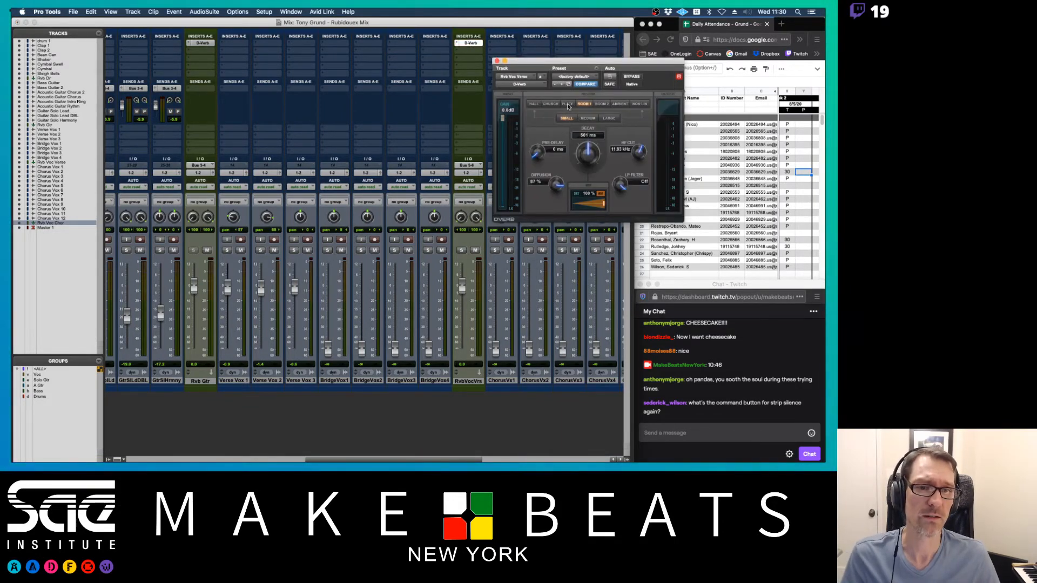
click(567, 104)
click(587, 119)
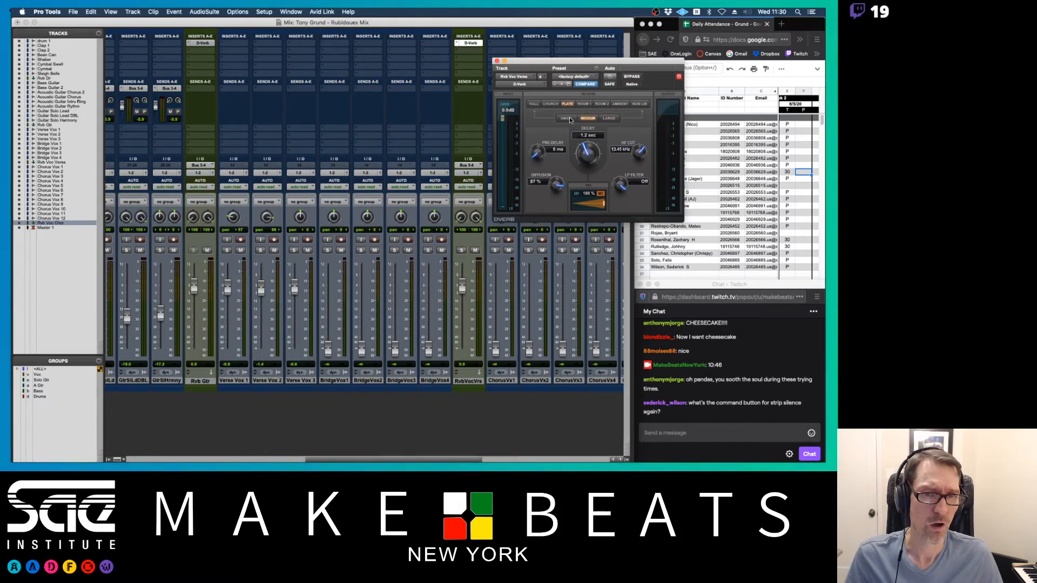
click(567, 119)
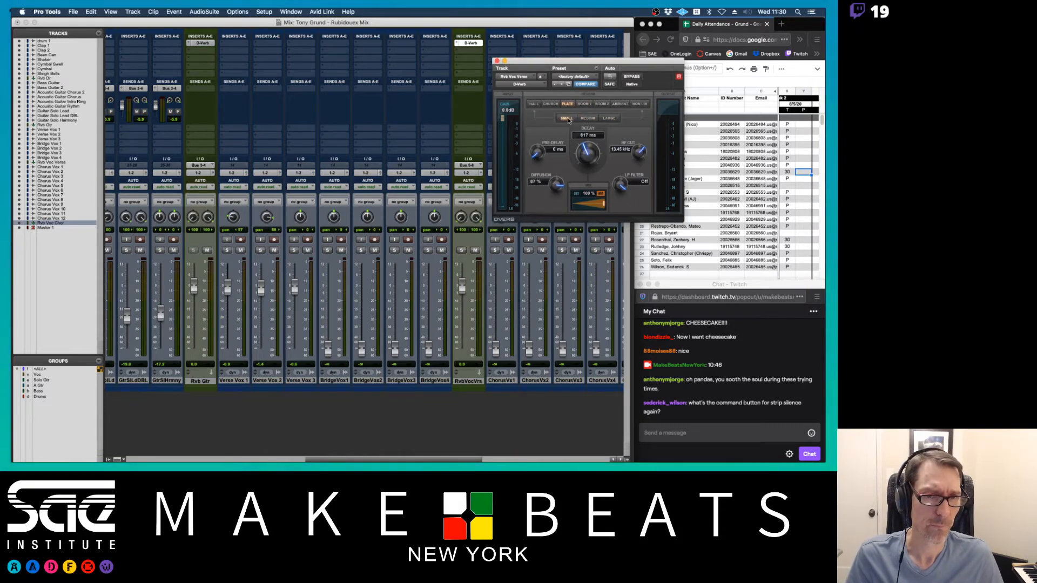
drag(588, 150, 587, 158)
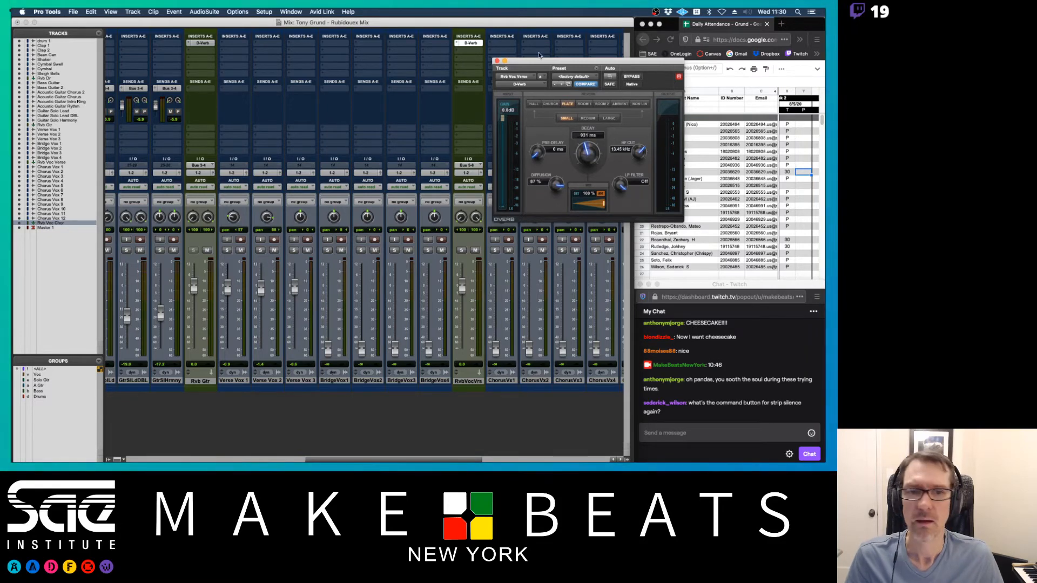
click(497, 60)
scroll(527, 119, right, 10)
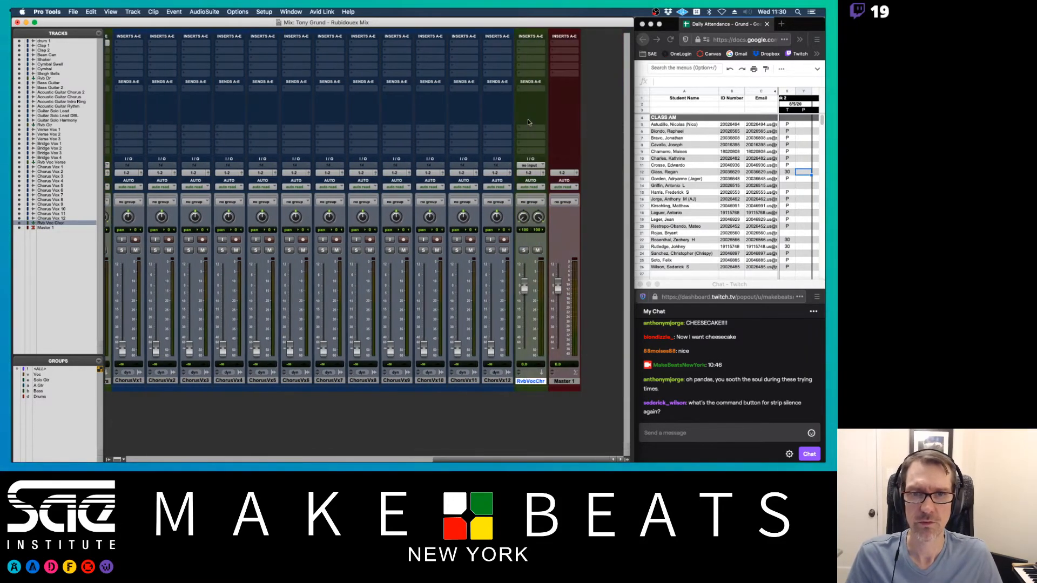
- Copy the D-Verb onto Rvb Voc Chor and change its size to Large
scroll(527, 119, left, 3)
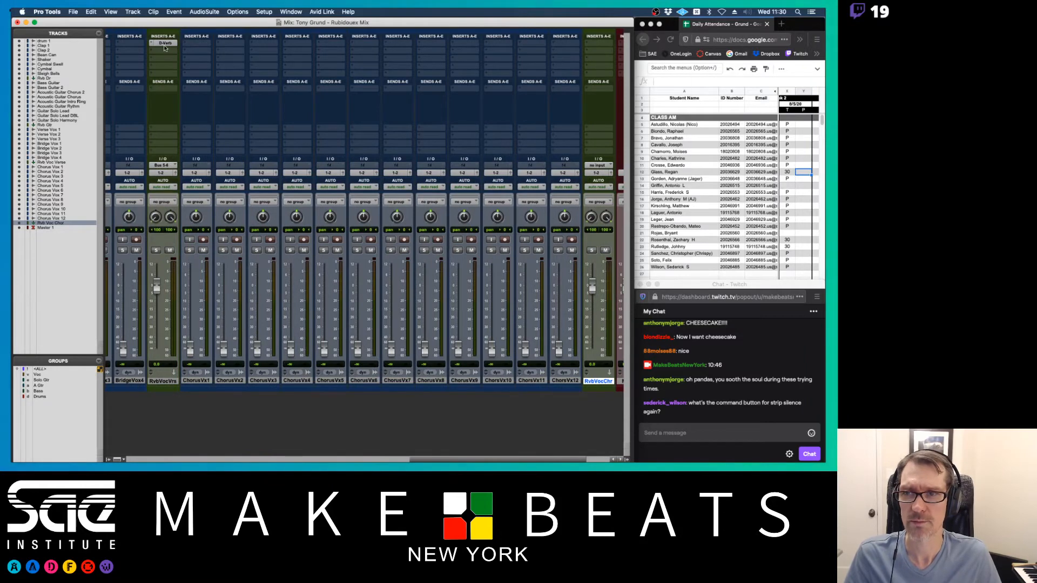
drag(166, 48, 598, 44)
scroll(596, 65, right, 2)
click(530, 42)
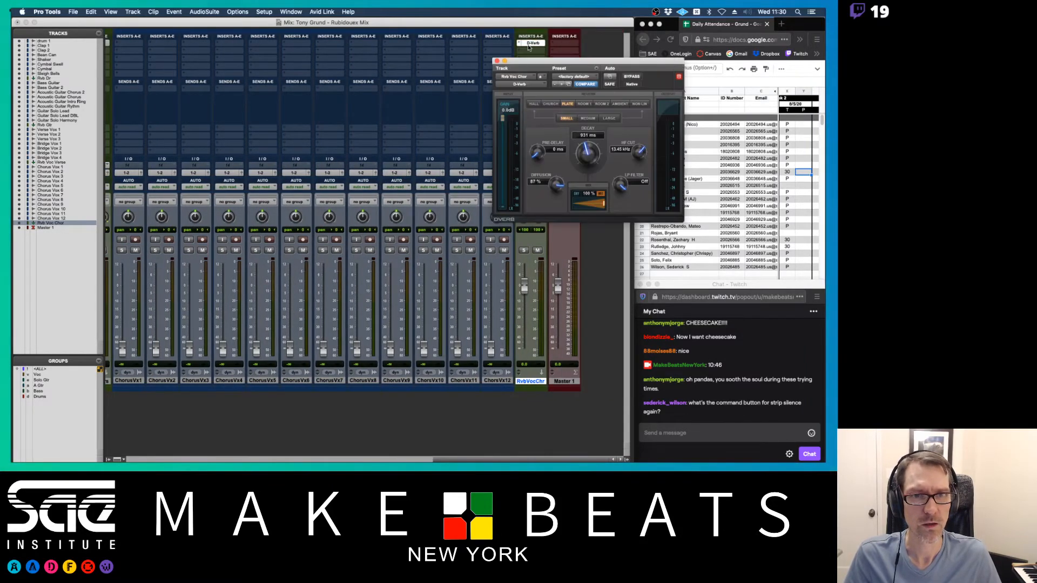
click(605, 119)
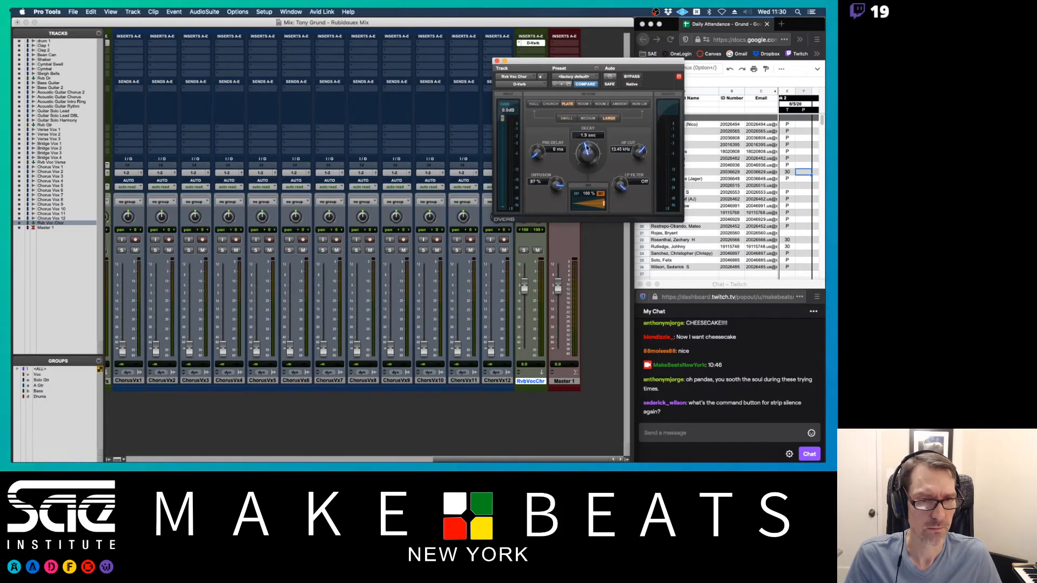
click(496, 61)
- Set Rvb Voc Chor's input to Bus 7-8
click(529, 165)
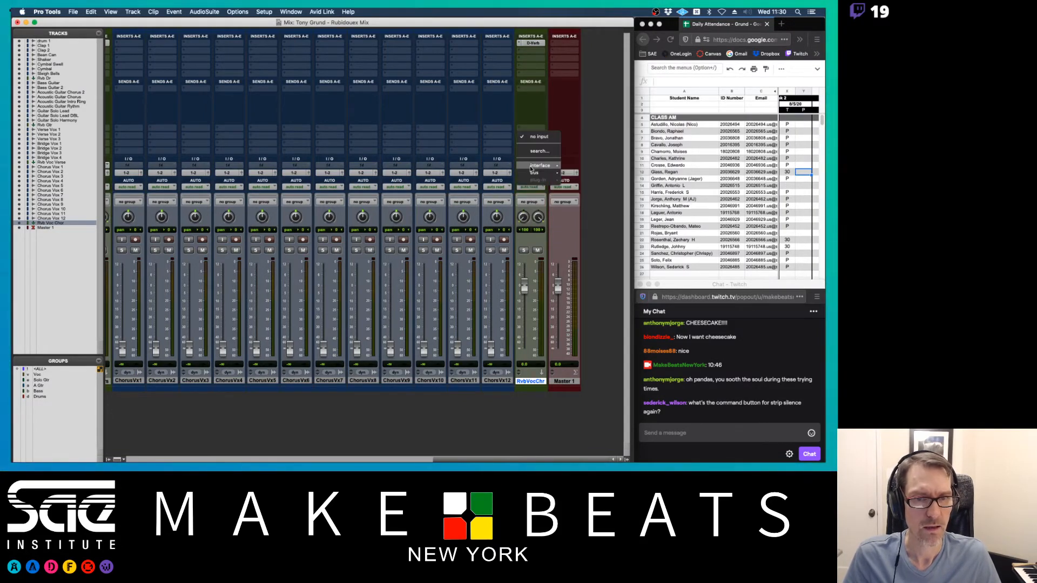
mouse_move(543, 173)
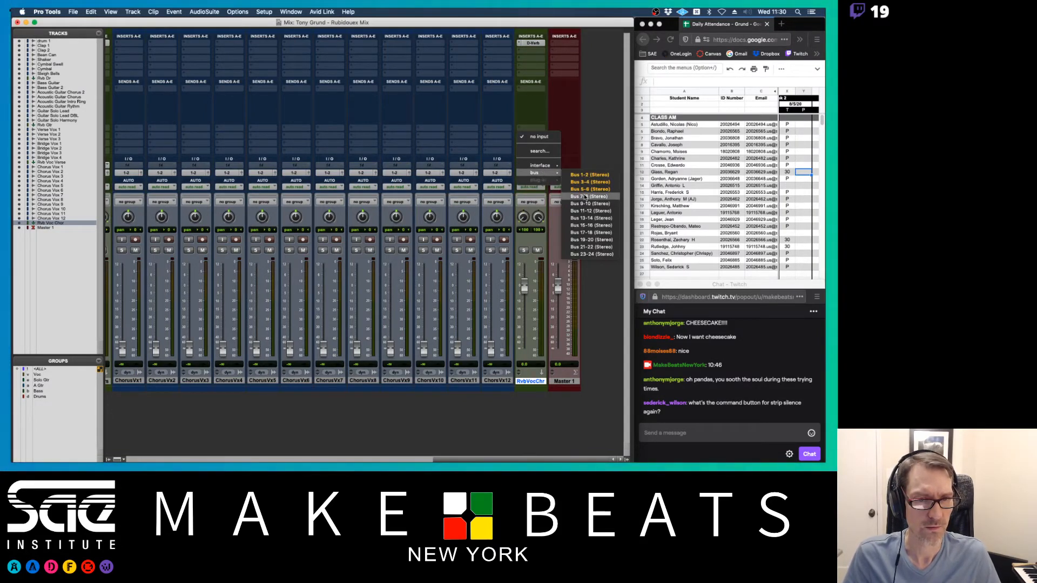
click(585, 198)
scroll(556, 129, left, 5)
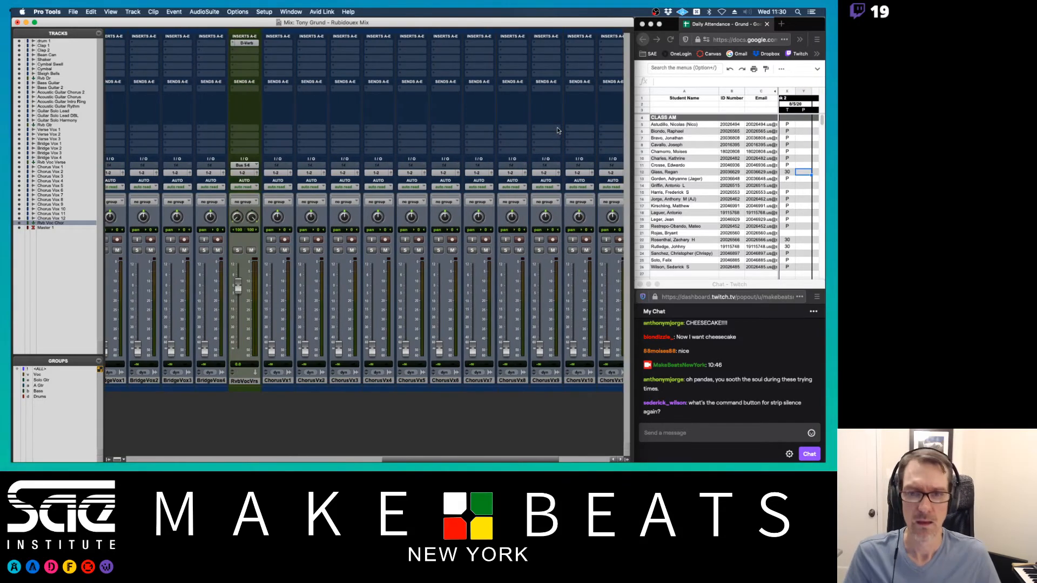
scroll(557, 130, left, 3)
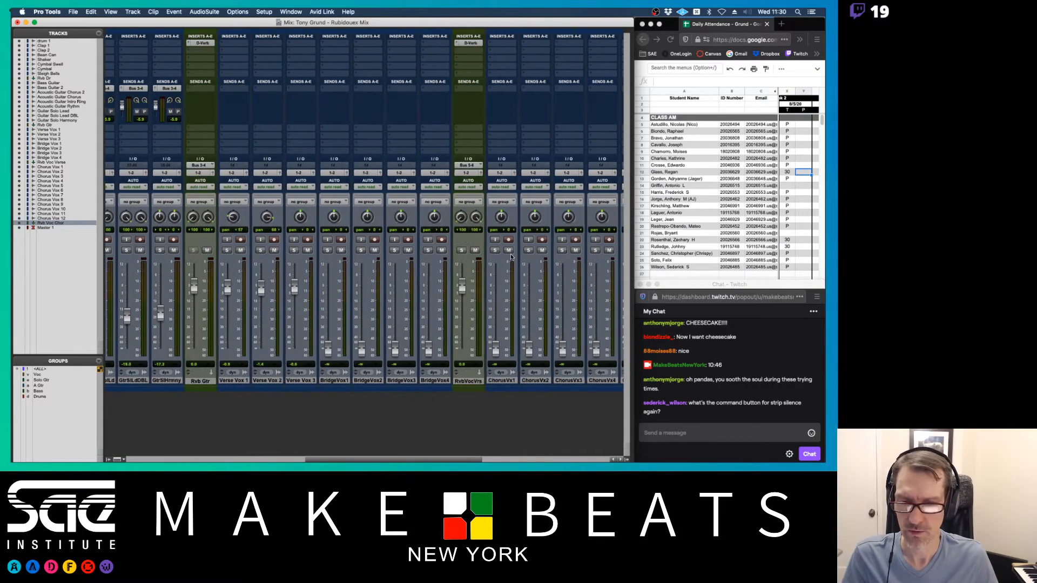
- Add a Bus 5-6 send on Verse Vox 1 and begin lowering its level
click(229, 90)
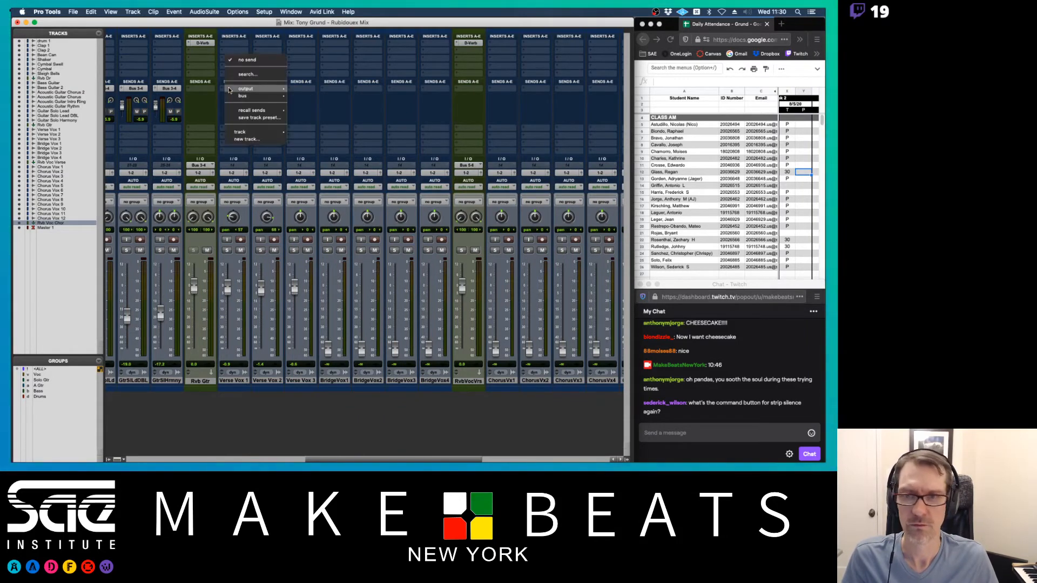
mouse_move(256, 96)
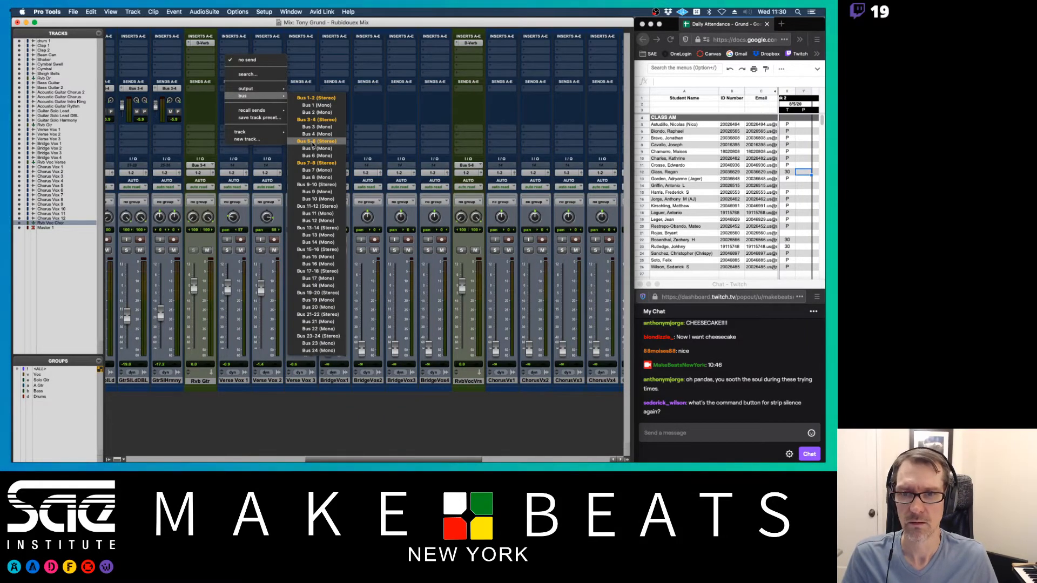
click(313, 142)
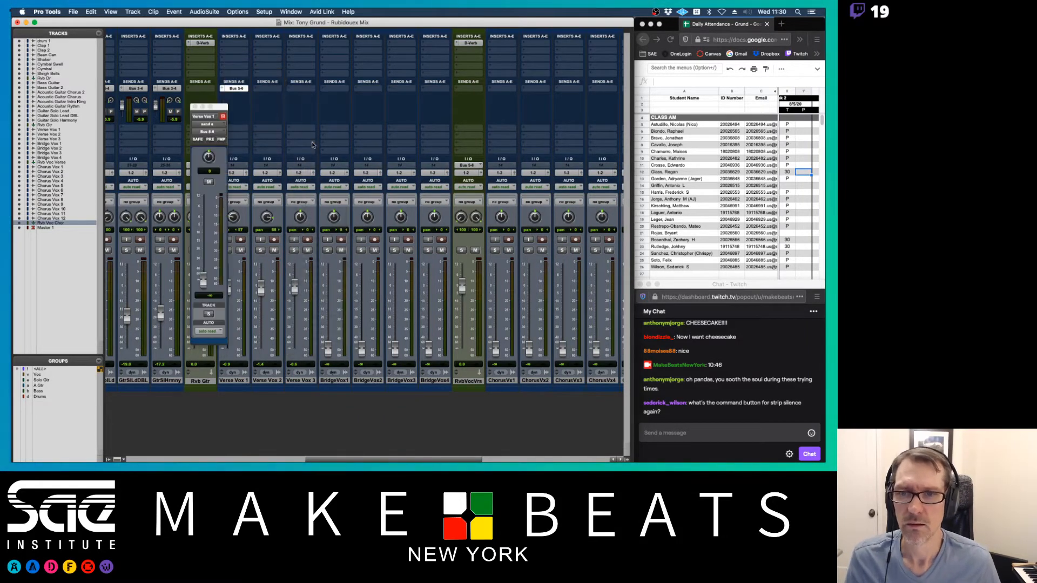
alt+click(203, 276)
drag(220, 112, 171, 114)
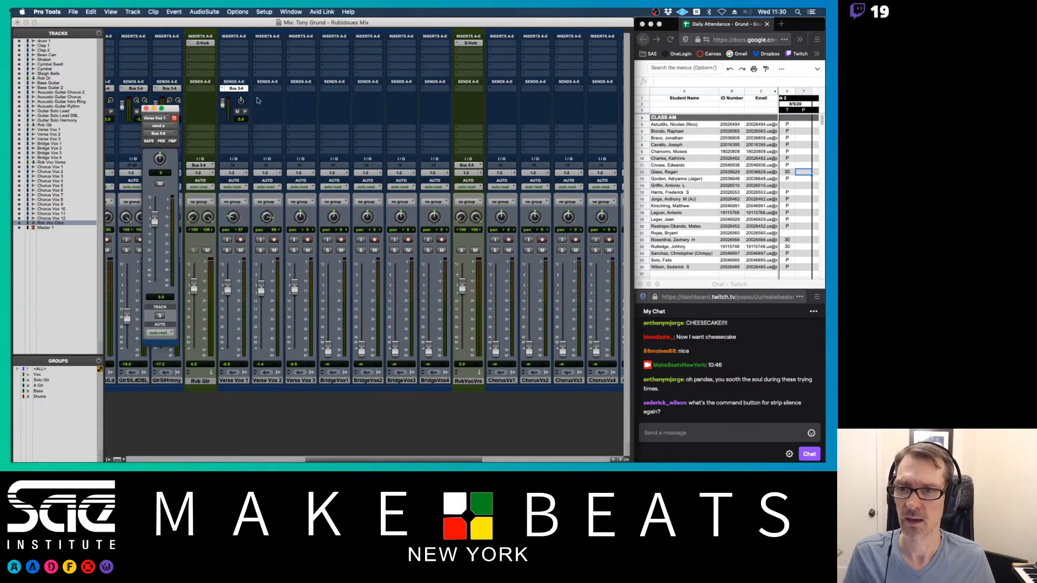
drag(164, 216, 163, 228)
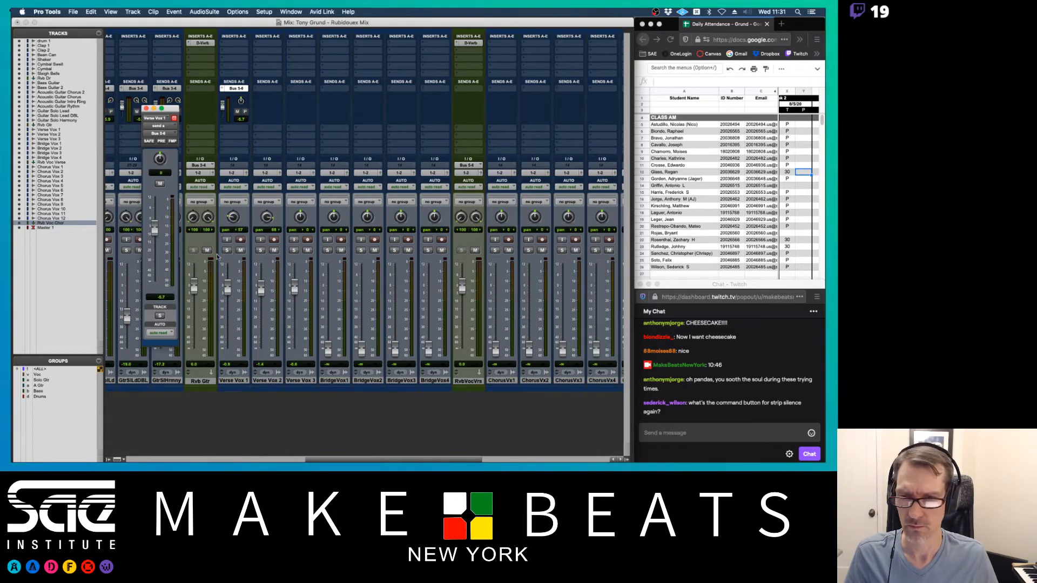
- Solo Verse Vox 1–3 and set the Verse Vox 1 send to -7.5 dB
click(226, 250)
click(260, 250)
click(294, 250)
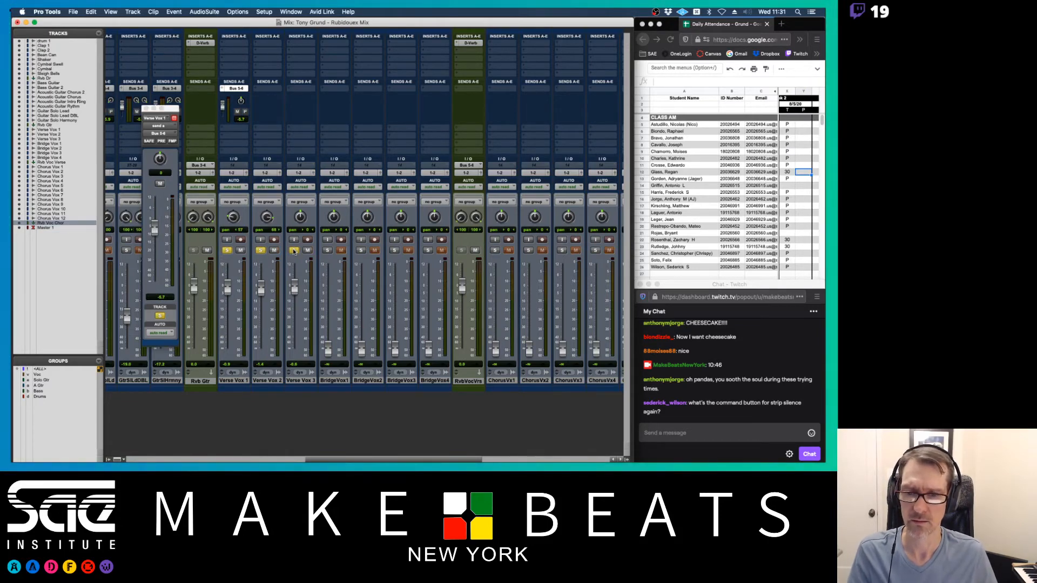
alt+click(153, 224)
drag(154, 225, 153, 227)
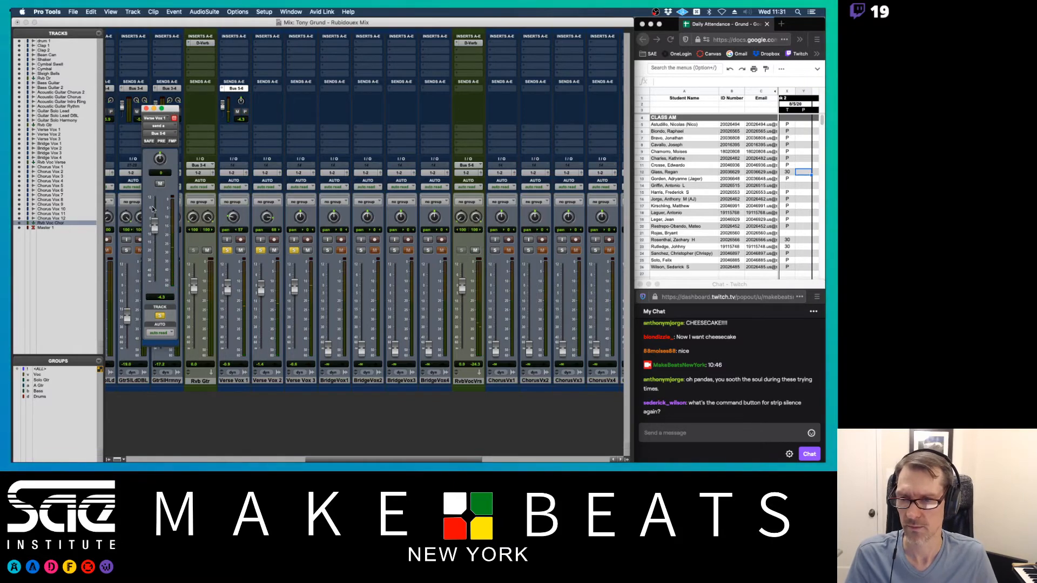
drag(154, 225, 154, 229)
click(248, 91)
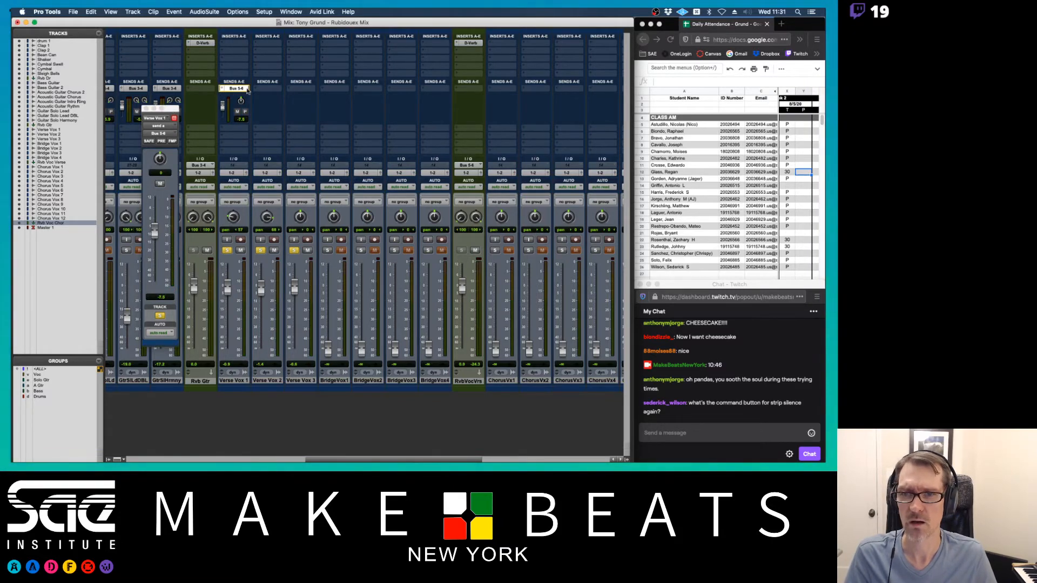
- Copy the Bus 5-6 send onto Verse Vox 2, 3 and all bridge vocals, then unsolo
drag(247, 91, 279, 86)
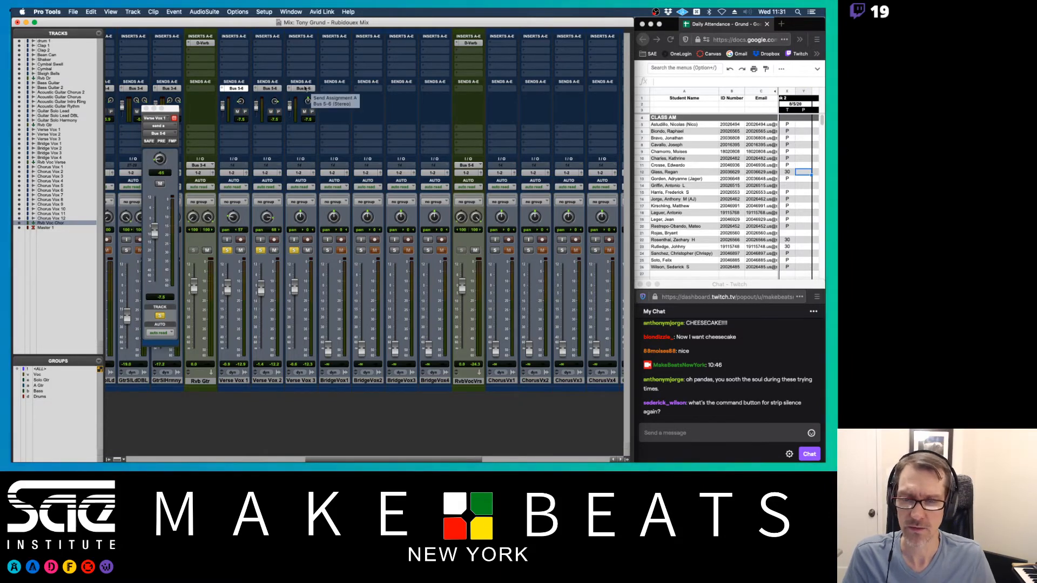
drag(297, 89, 337, 89)
drag(337, 89, 441, 90)
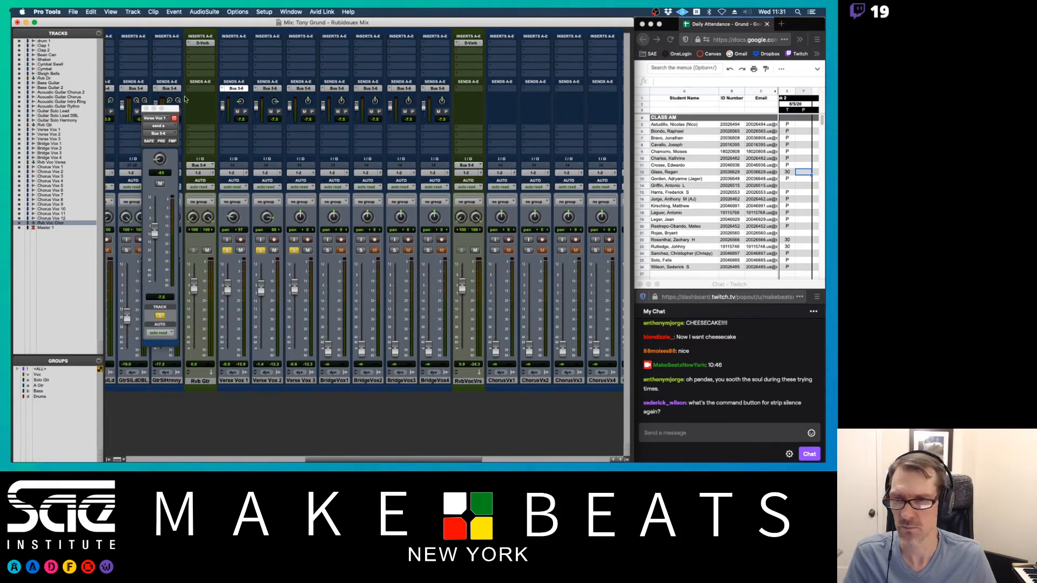
click(146, 109)
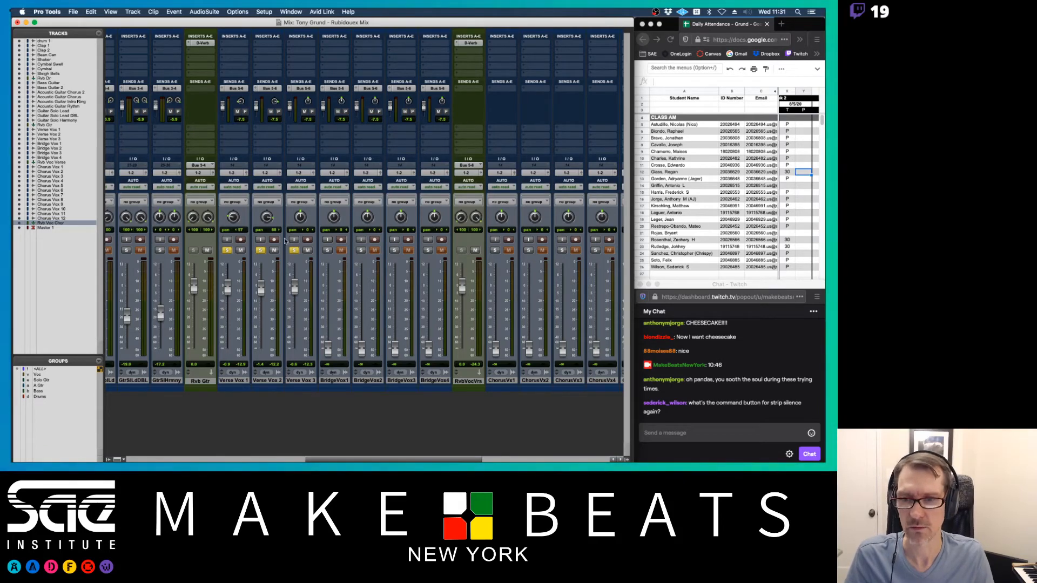
click(227, 251)
click(260, 250)
click(293, 251)
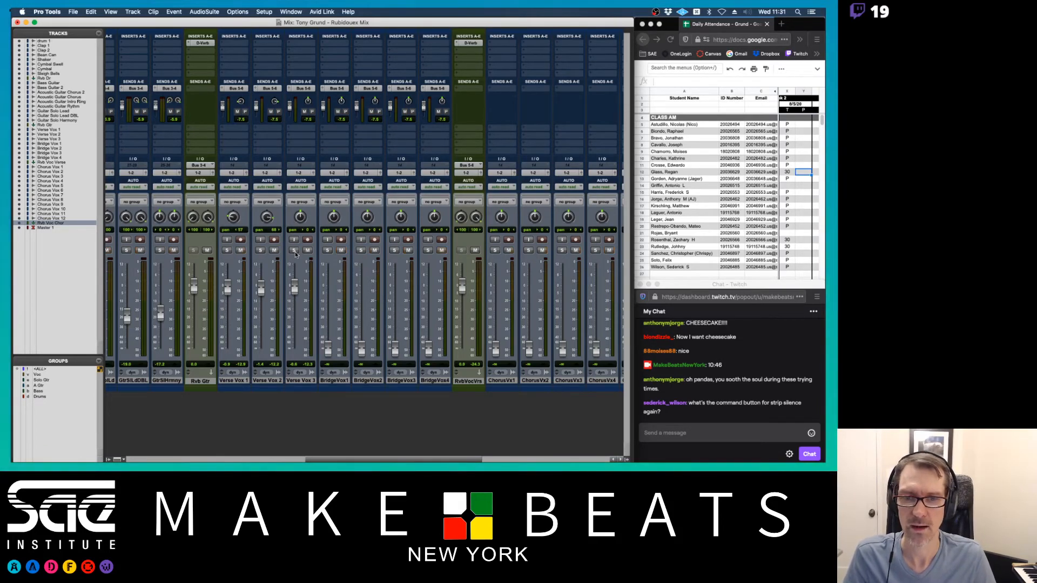
- Show the Edit window and resize the Verse Vox 3 track height
scroll(420, 239, right, 10)
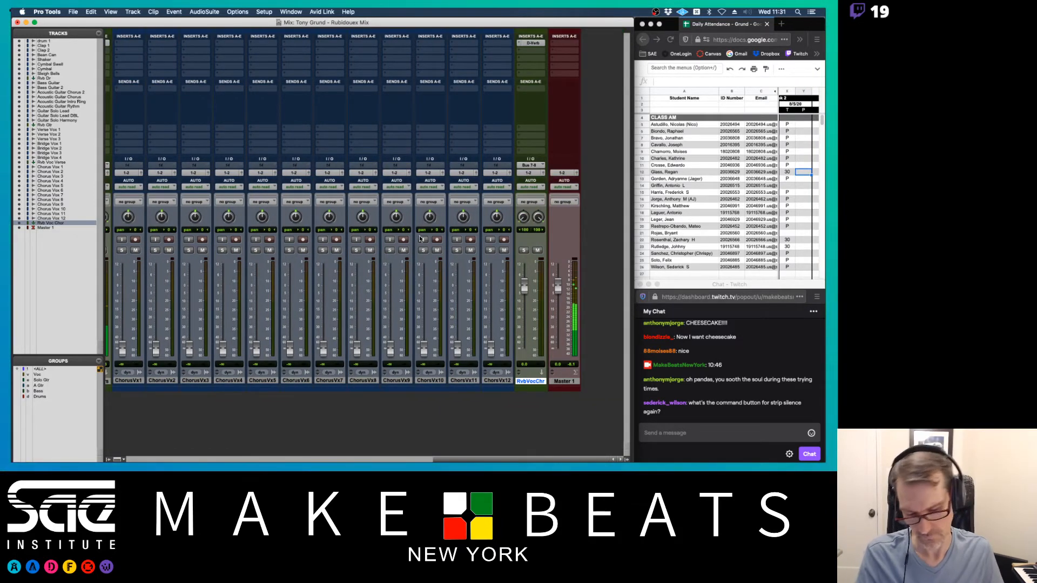
key(super+equal)
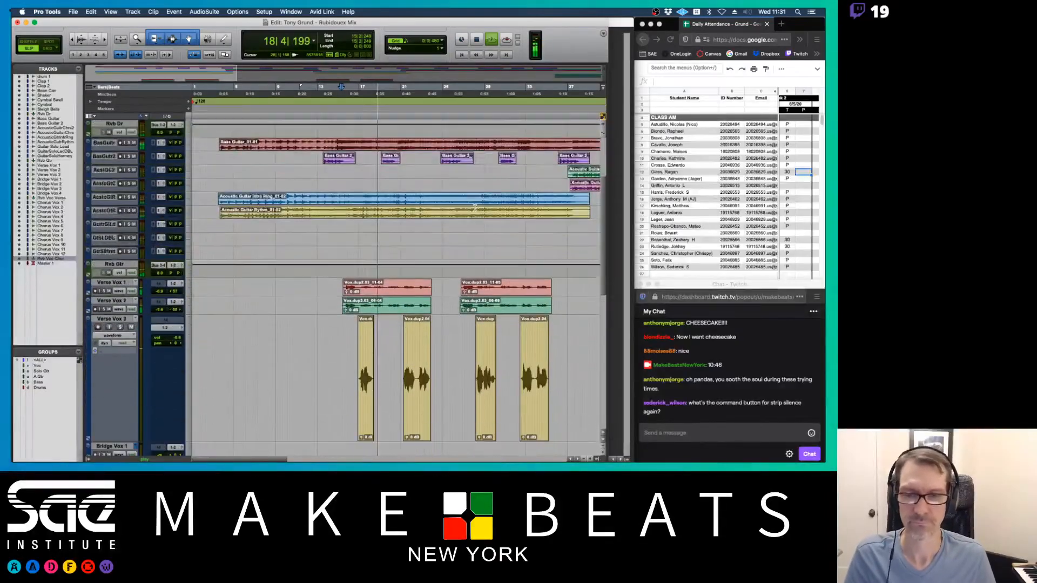
scroll(474, 206, down, 3)
click(189, 328)
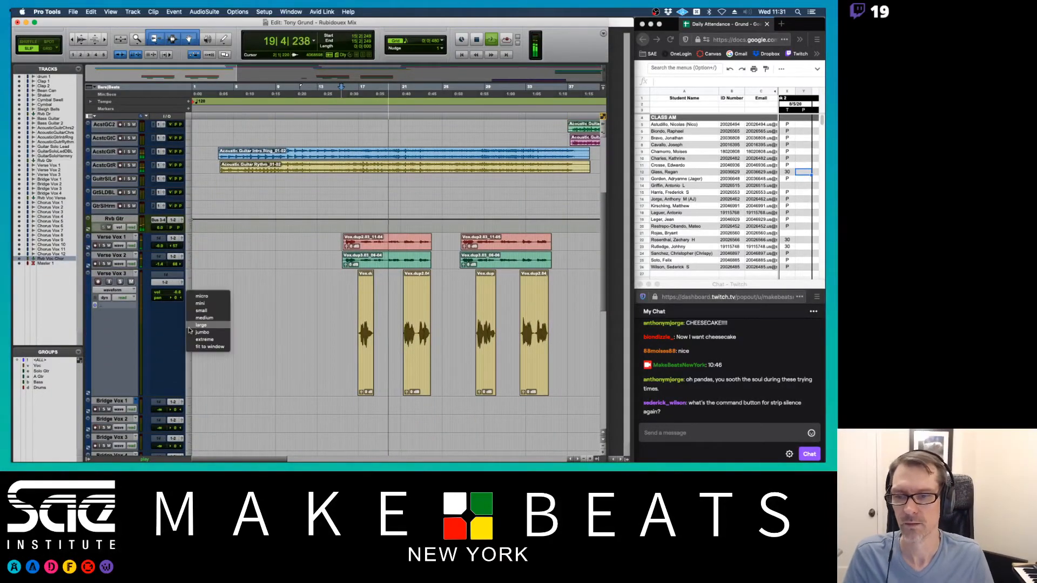
click(190, 326)
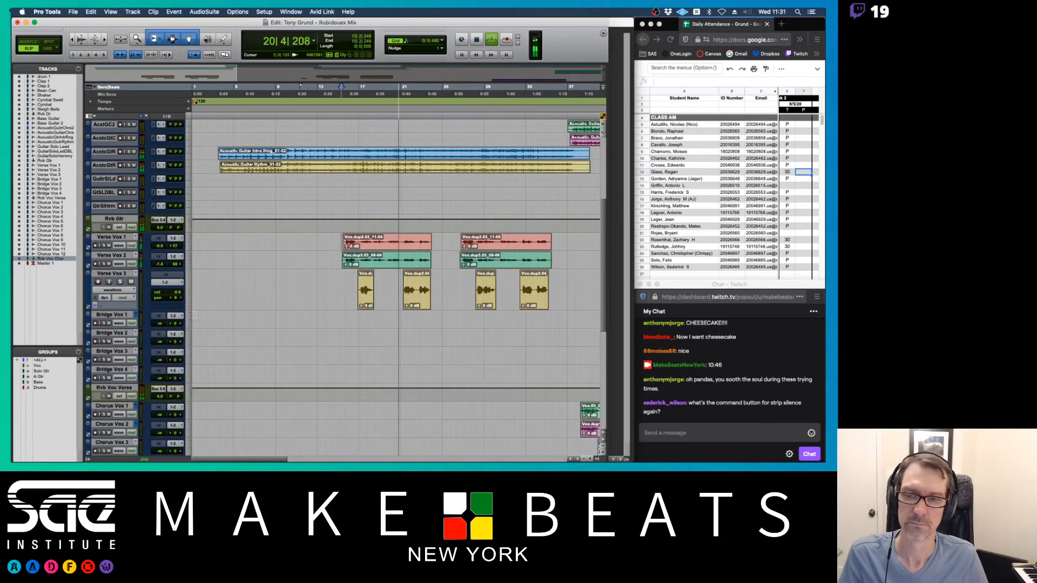
click(189, 276)
click(208, 305)
- Stop playback and place the play position at bar 105|3|681 on the Bridge Vox 1 clip
scroll(364, 276, down, 3)
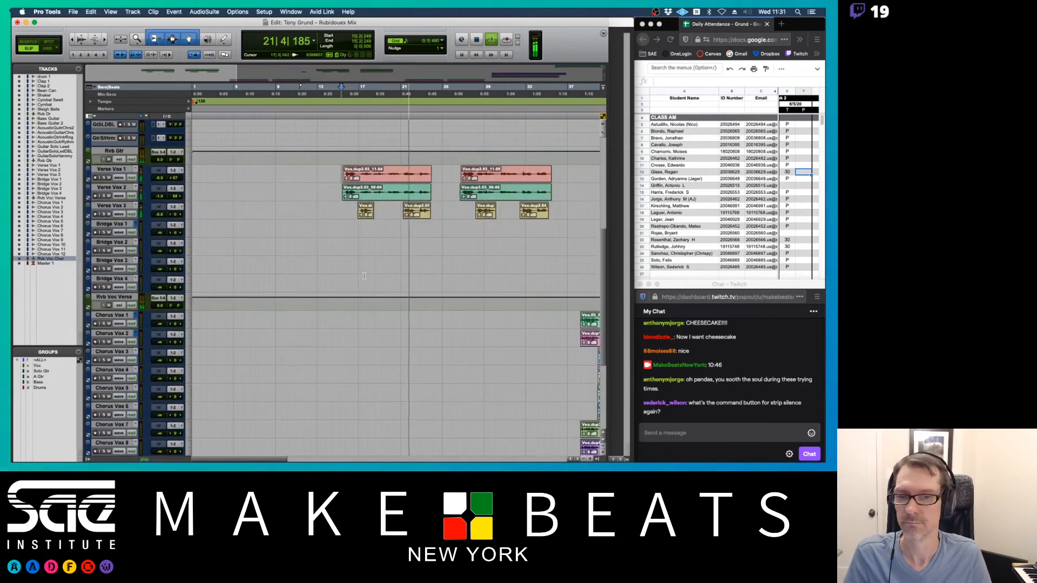
scroll(364, 276, right, 5)
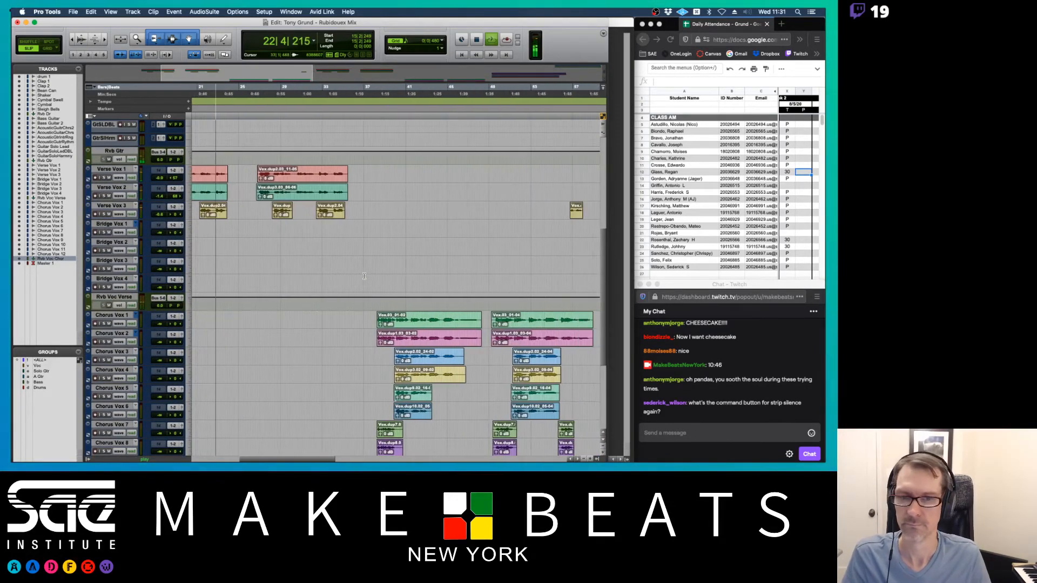
scroll(364, 276, right, 15)
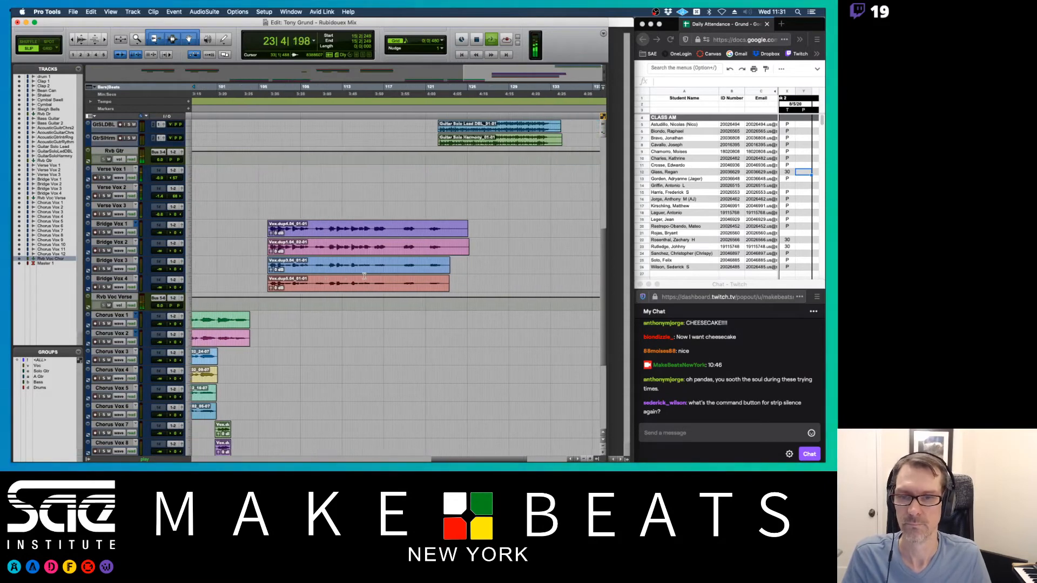
key(space)
click(265, 229)
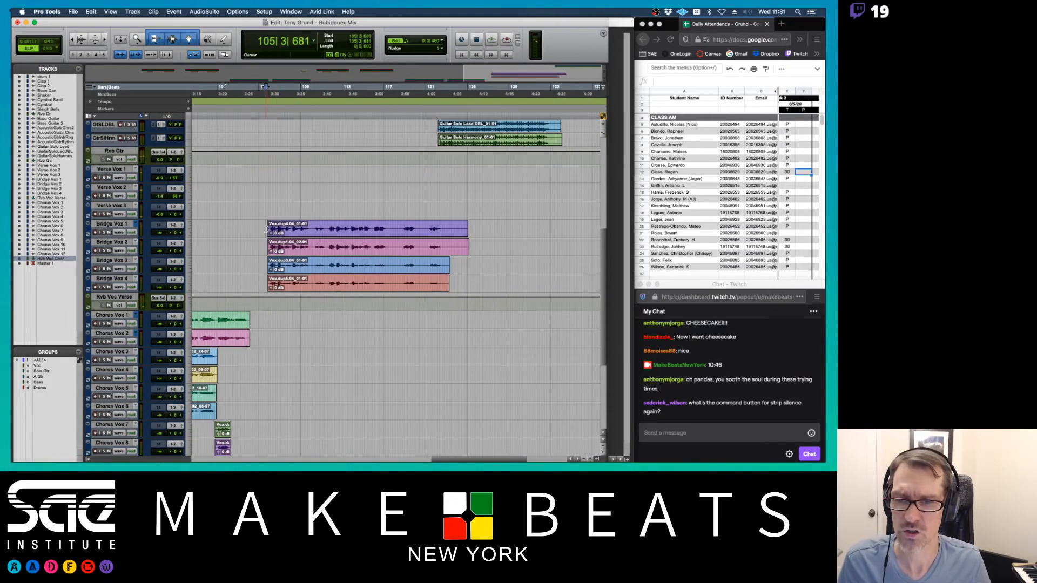
key(super+equal)
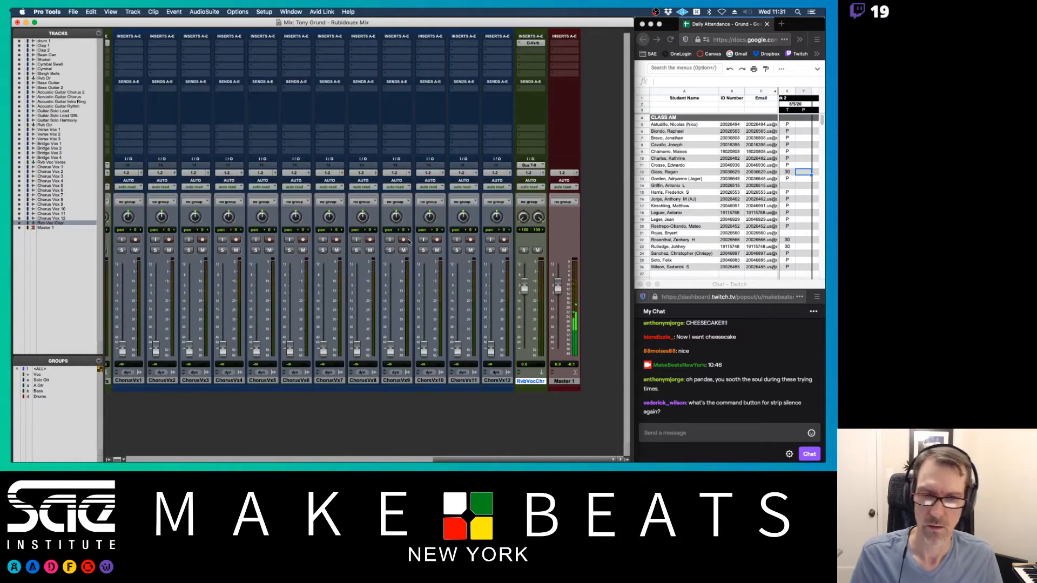
scroll(432, 244, left, 5)
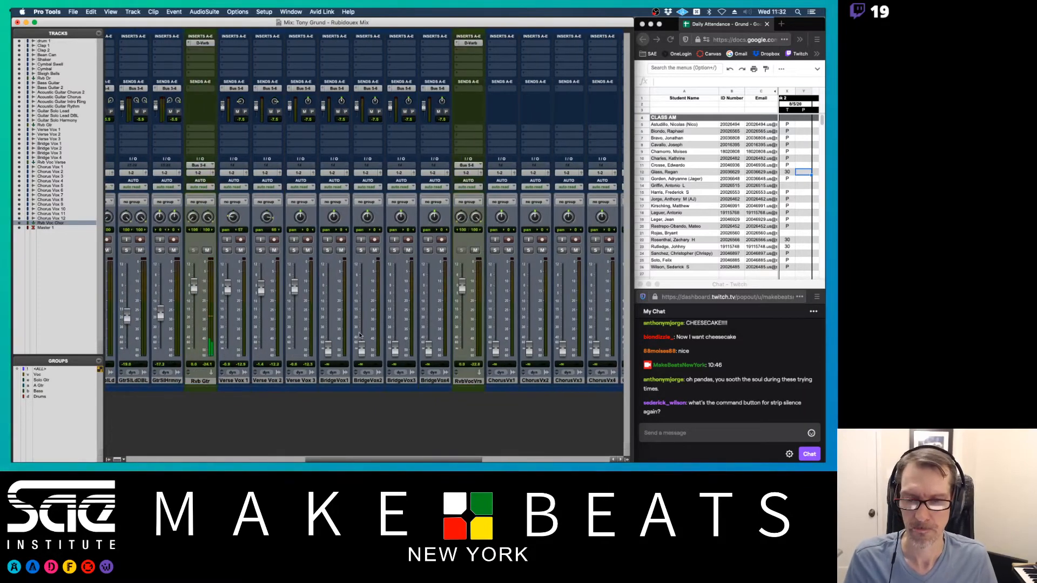
- Reset the BridgeVox1–4 faders to 0 dB
alt+click(329, 346)
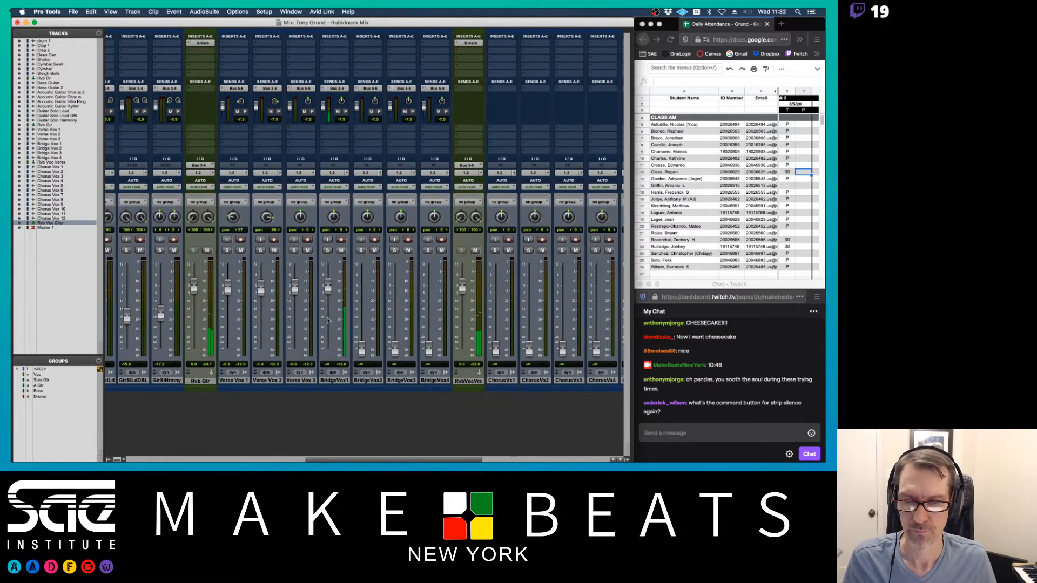
alt+click(363, 349)
alt+click(396, 348)
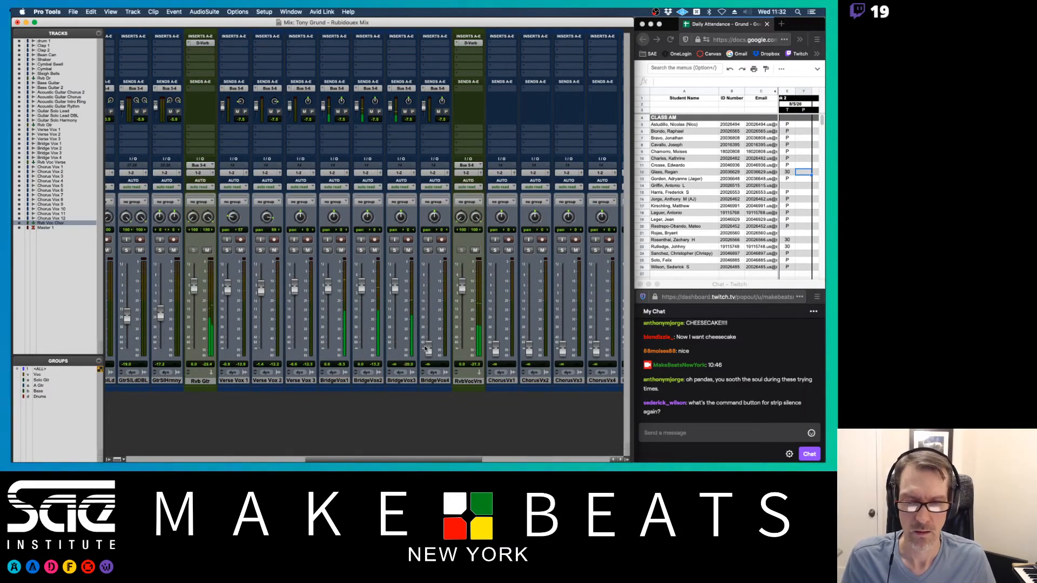
alt+click(428, 349)
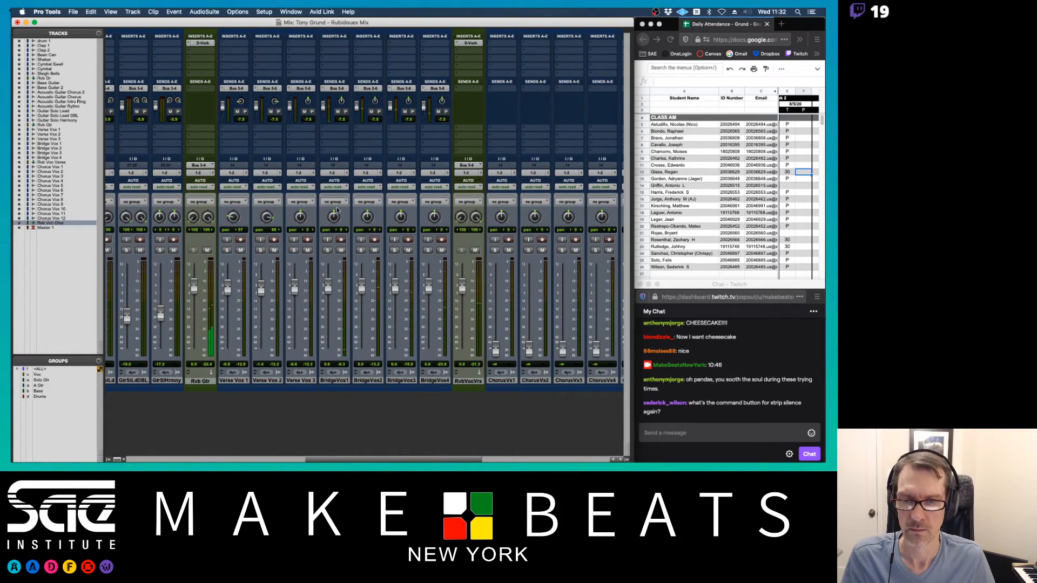
- Pan BridgeVox1 left and BridgeVox2 right, and lower BridgeVox3 and 4 to about -2 dB
drag(333, 217, 401, 252)
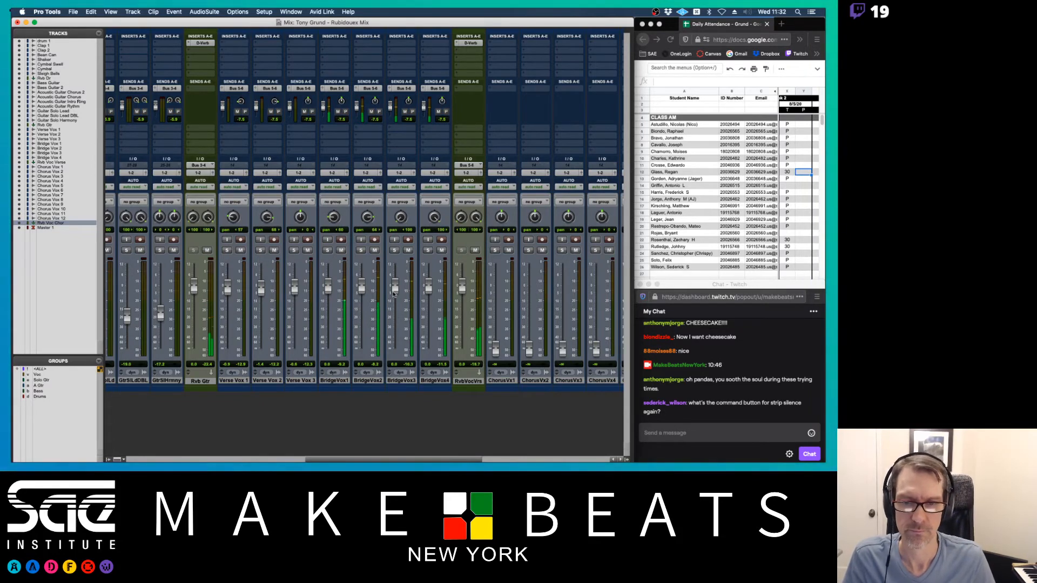
drag(395, 287, 430, 294)
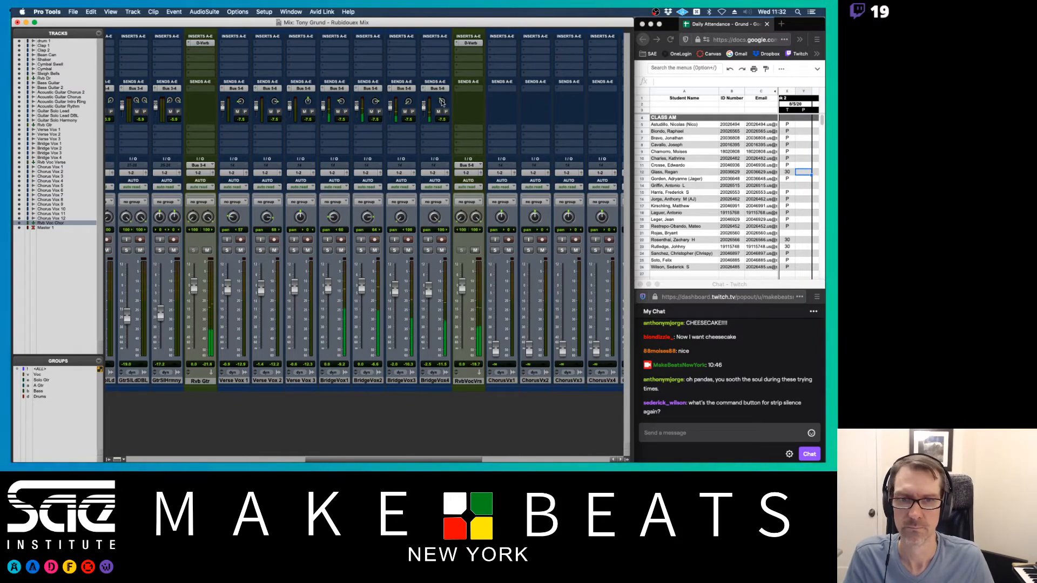
scroll(411, 216, left, 8)
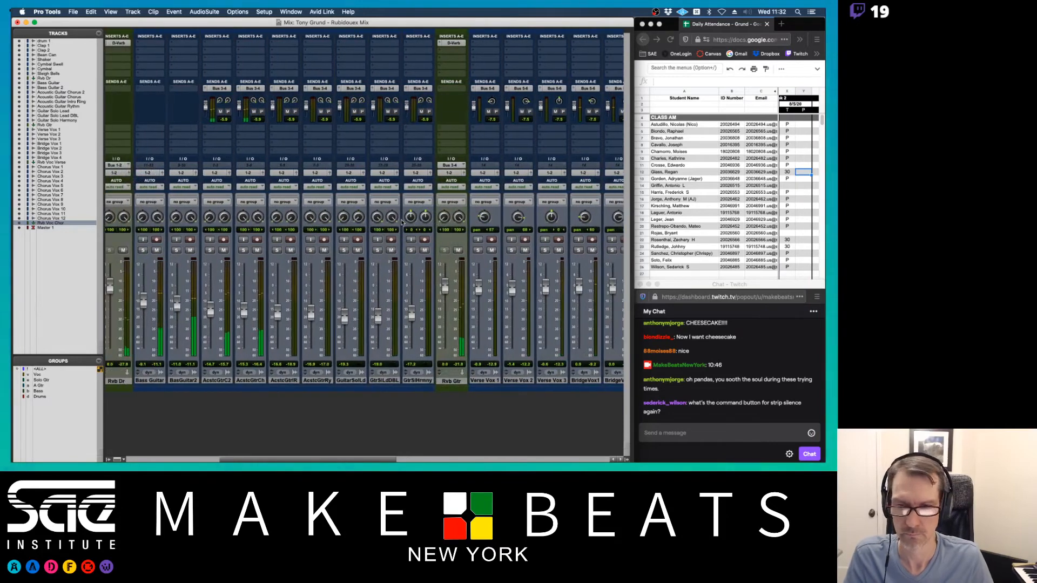
scroll(401, 222, left, 2)
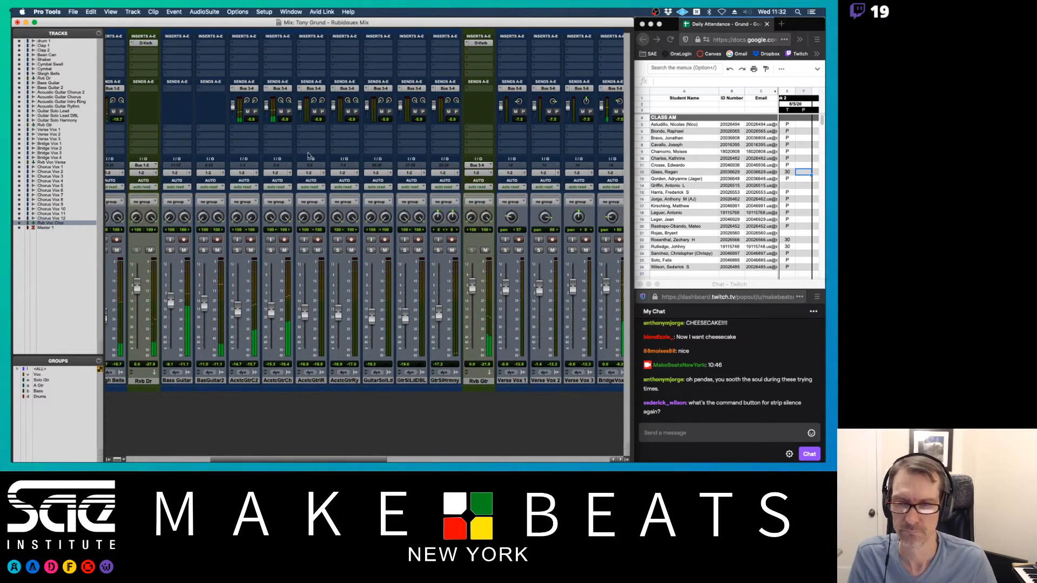
key(super+equal)
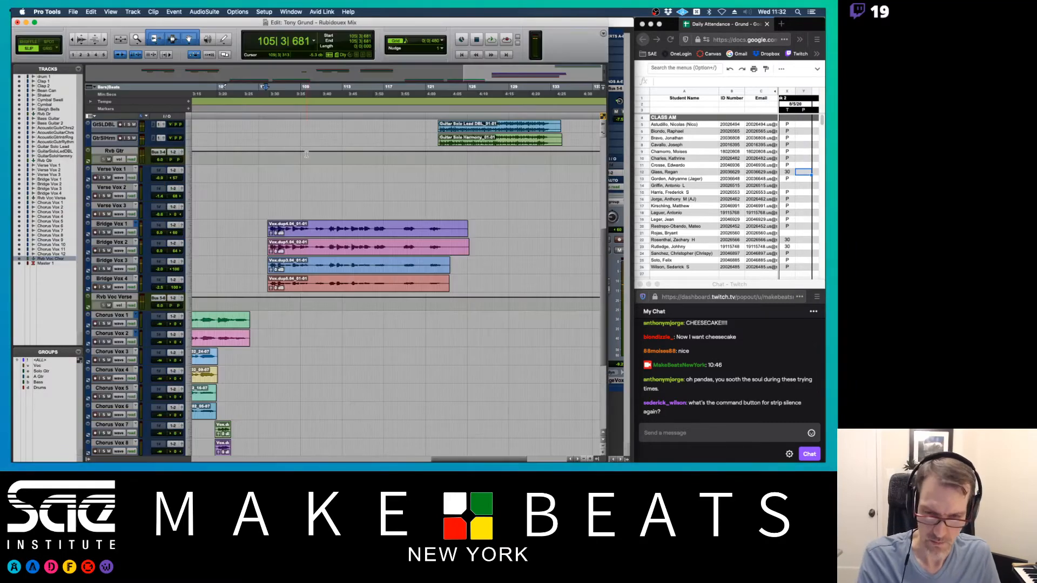
- Start playback of the song from bar 116
scroll(374, 191, up, 3)
scroll(374, 191, up, 2)
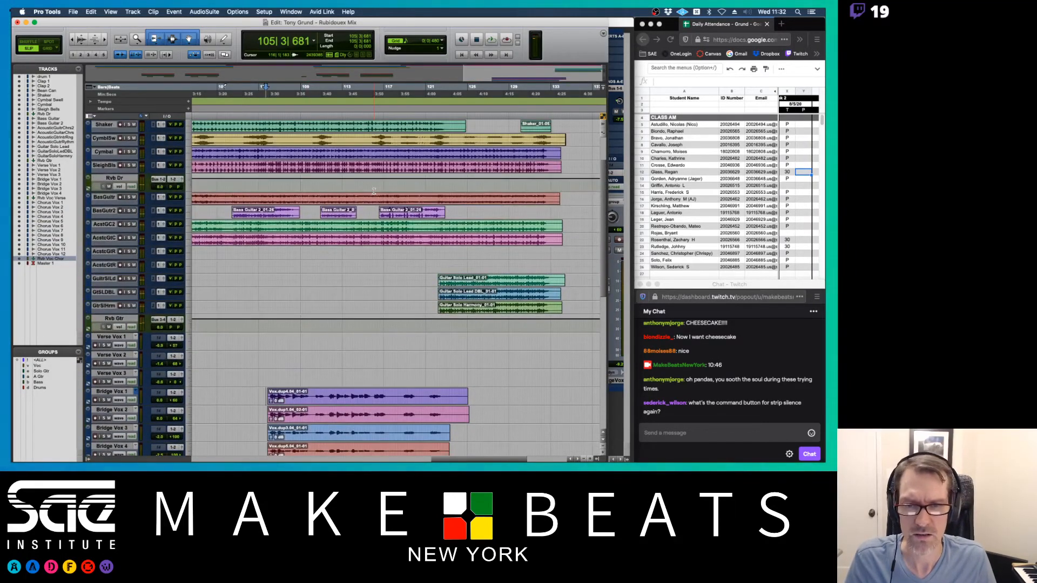
scroll(374, 191, down, 1)
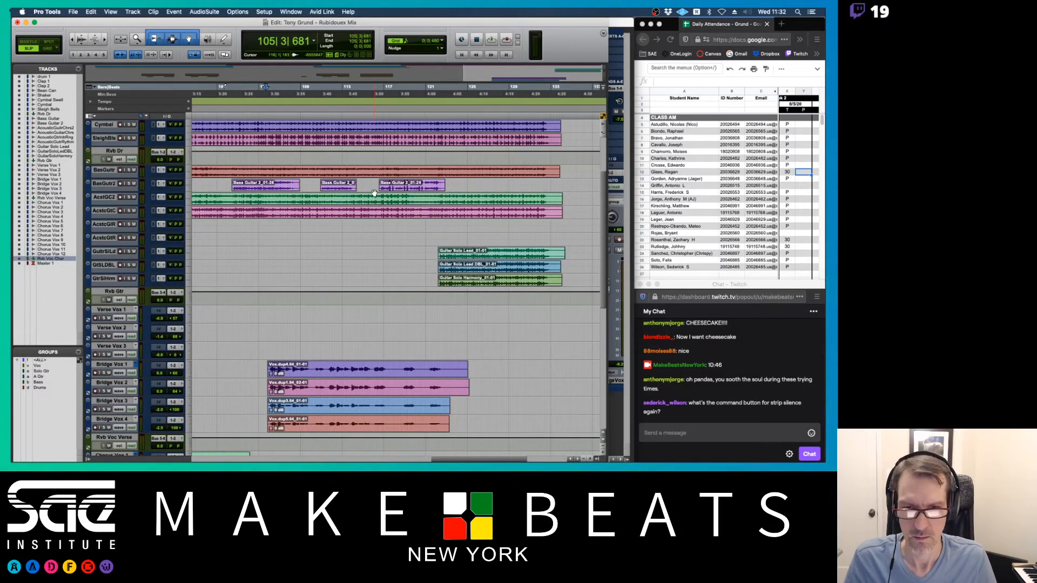
scroll(374, 193, down, 2)
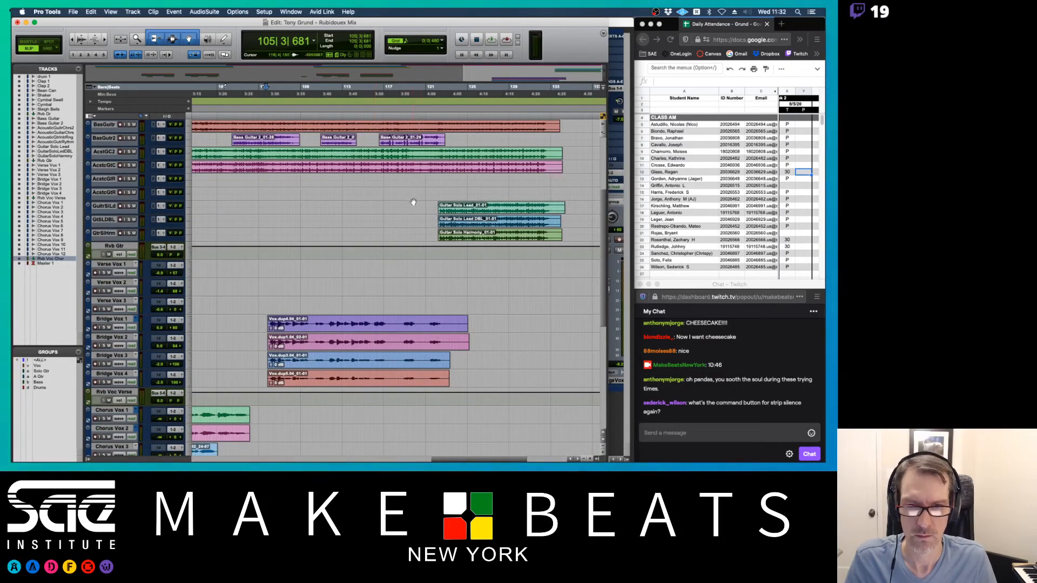
click(376, 178)
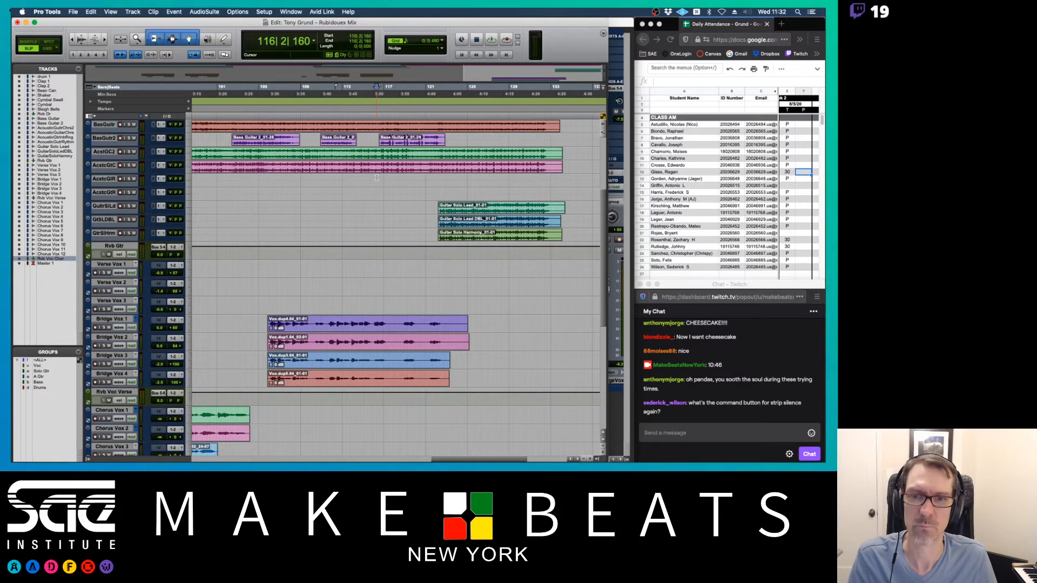
key(space)
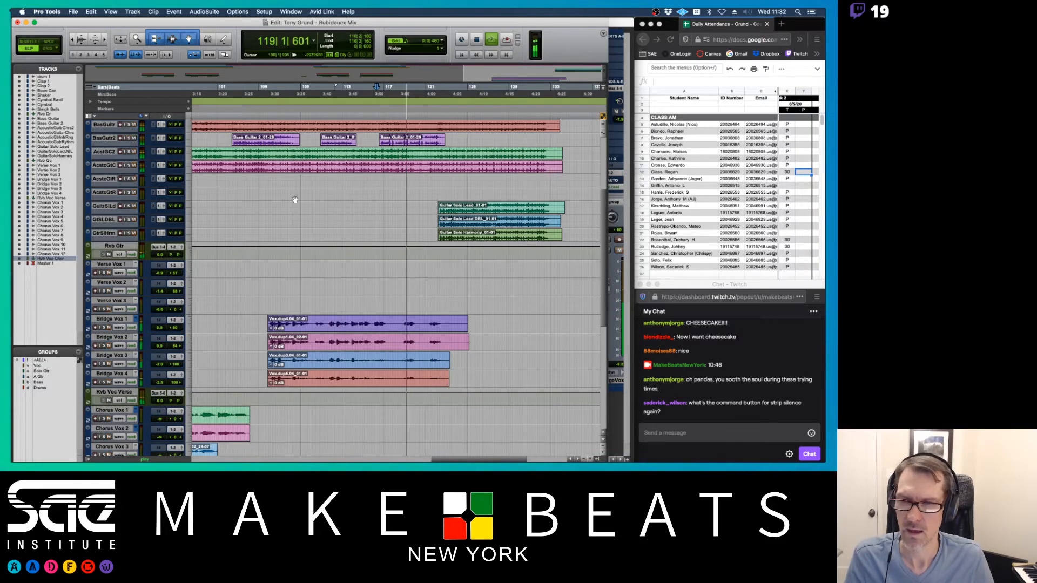
- Move the playback start to bar 83 and show the chorus vocal strips in the mixer
key(super+equal)
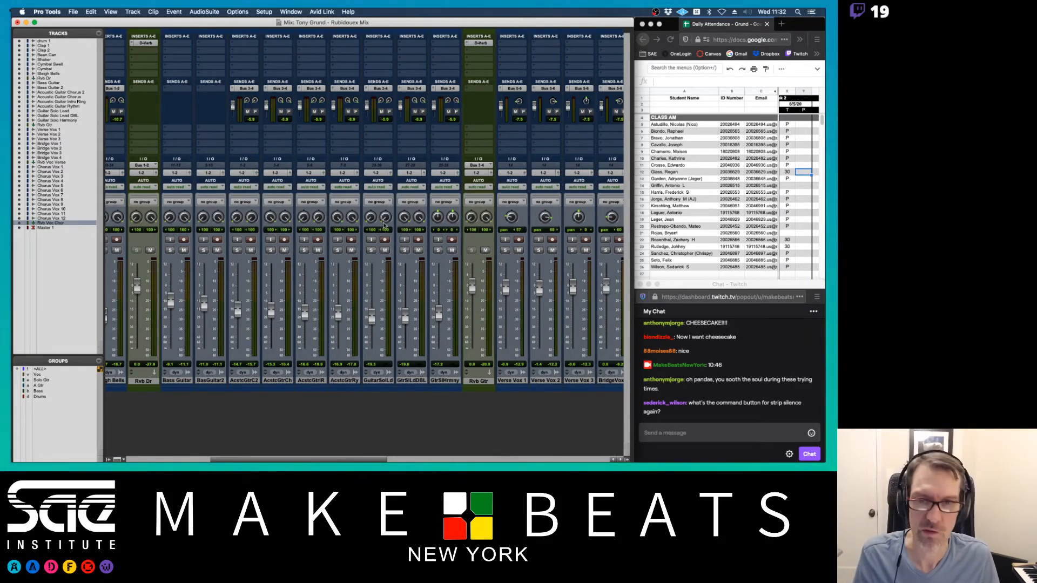
scroll(403, 162, right, 3)
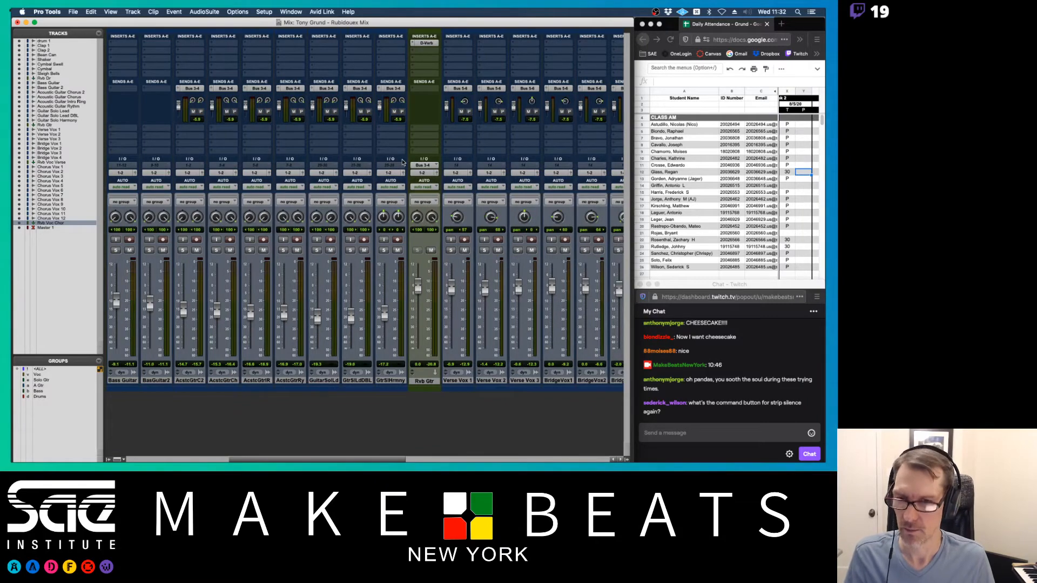
scroll(403, 162, right, 12)
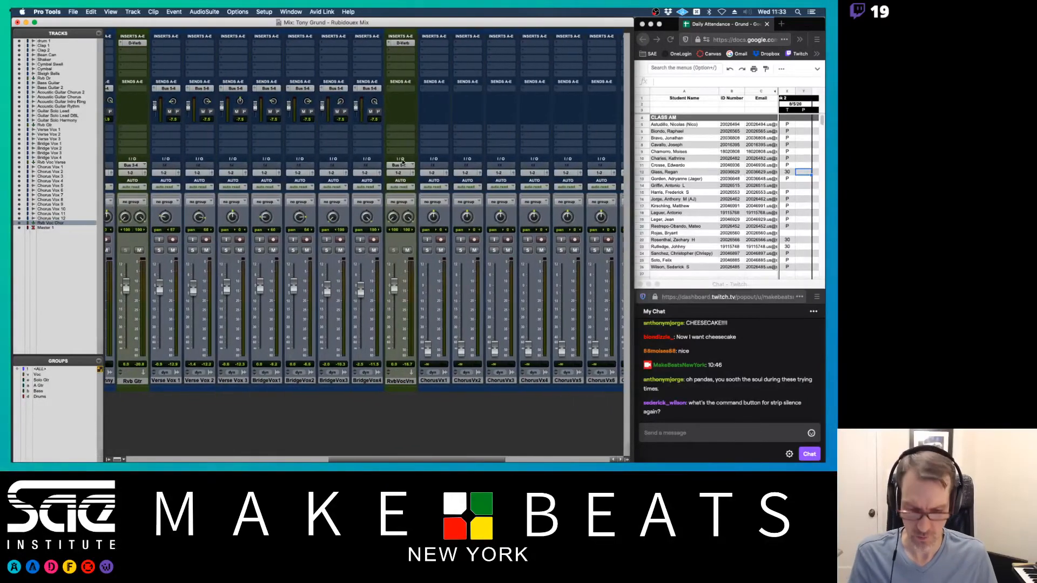
key(super+equal)
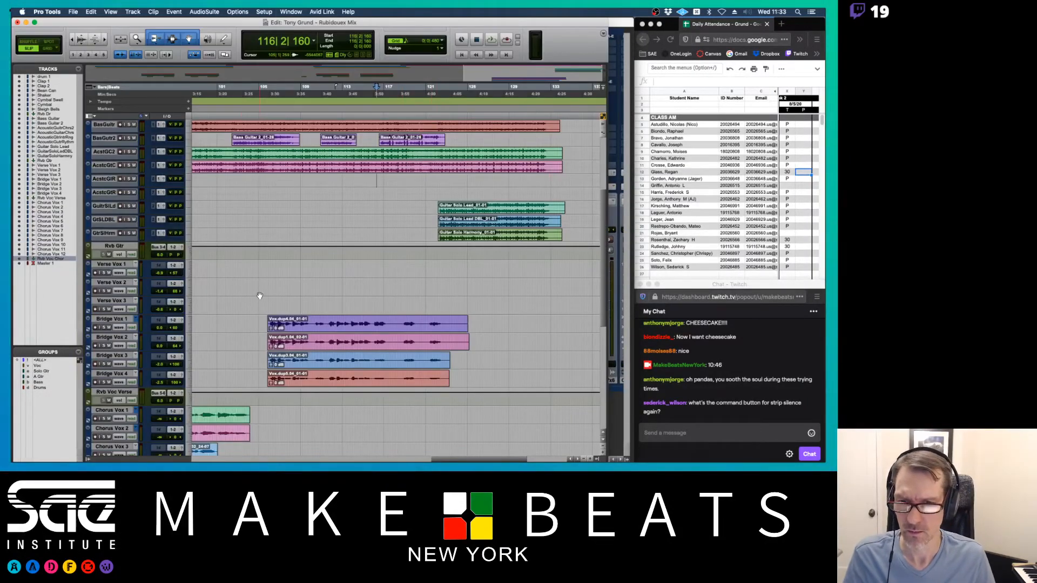
scroll(269, 310, left, 15)
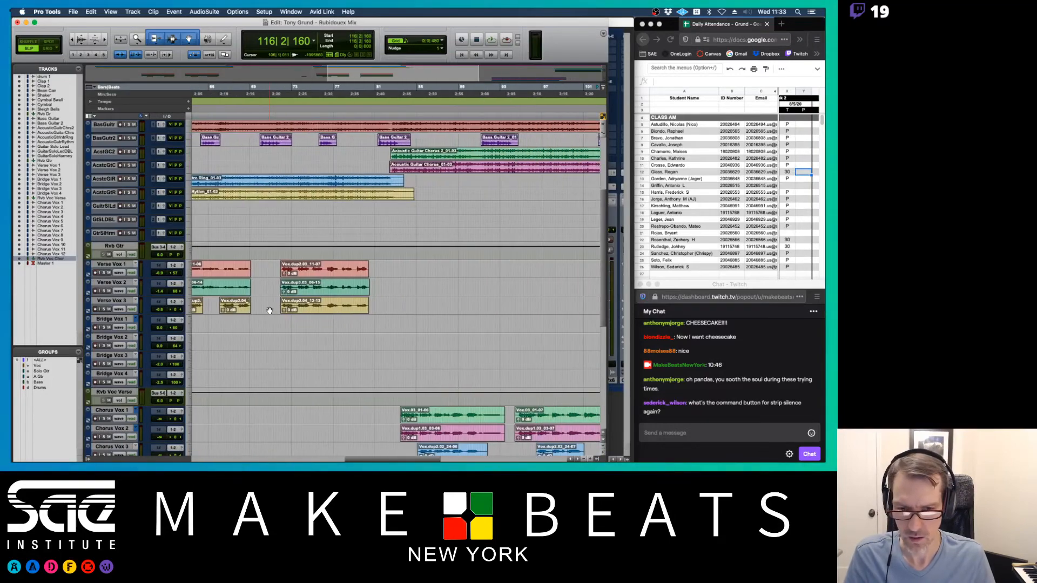
scroll(268, 310, right, 5)
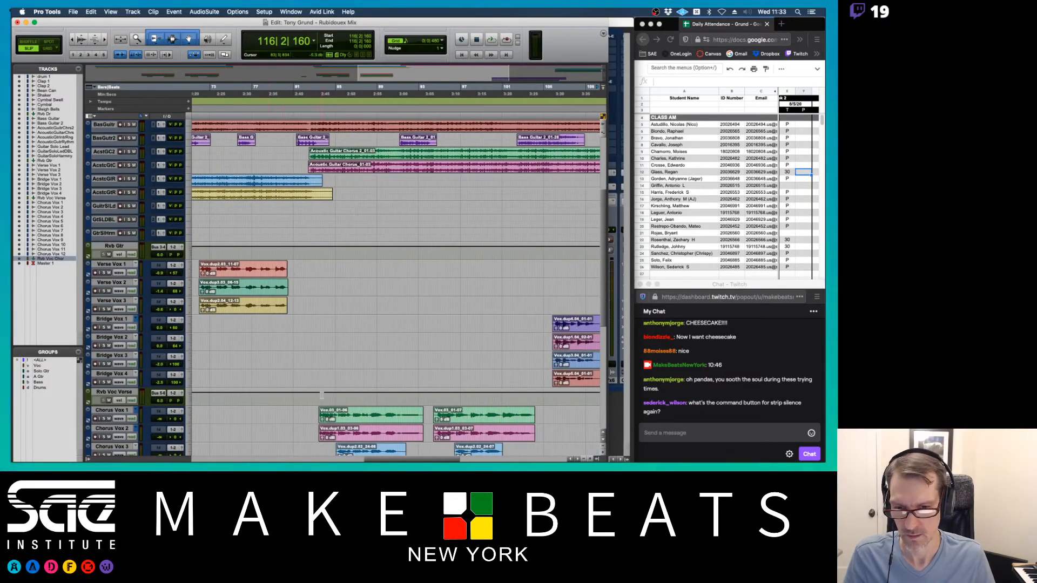
click(319, 413)
key(super+equal)
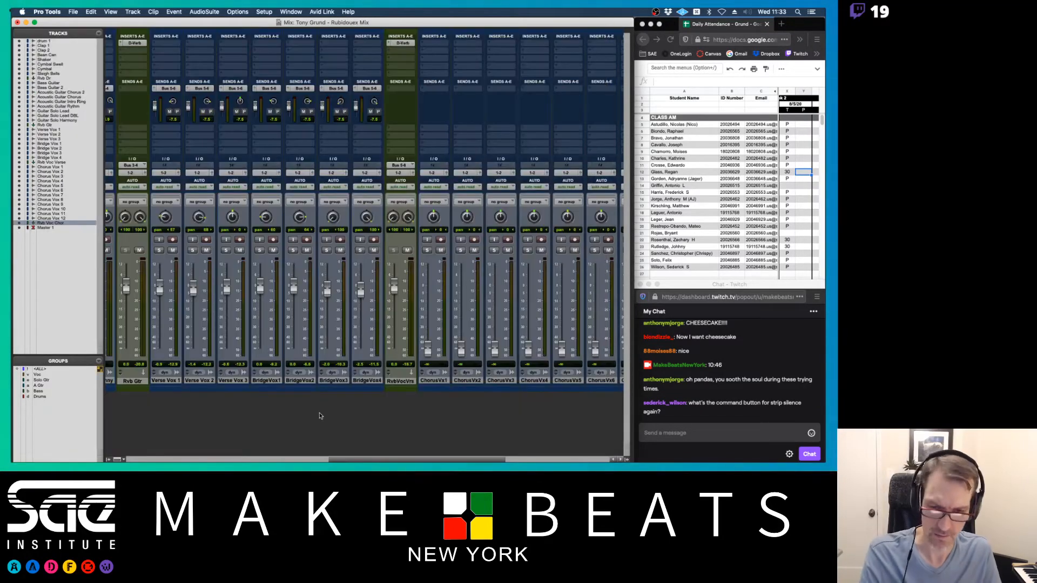
scroll(438, 271, right, 7)
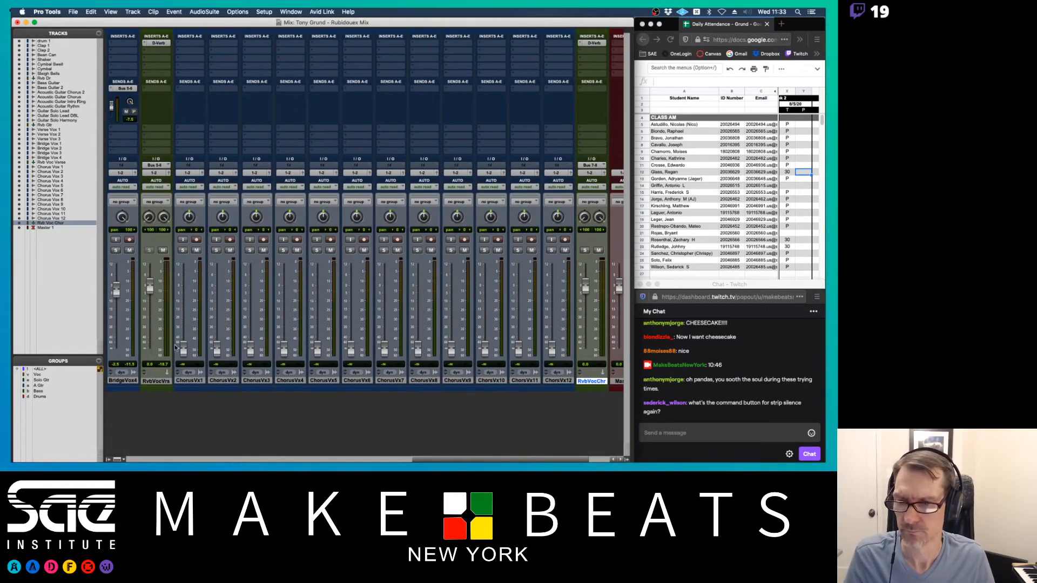
- Bring ChorusVx1 to about -0.4 dB and ChorusVx2–6 to 0 dB, panning ChorusVx1 and 2 apart
drag(183, 348, 188, 285)
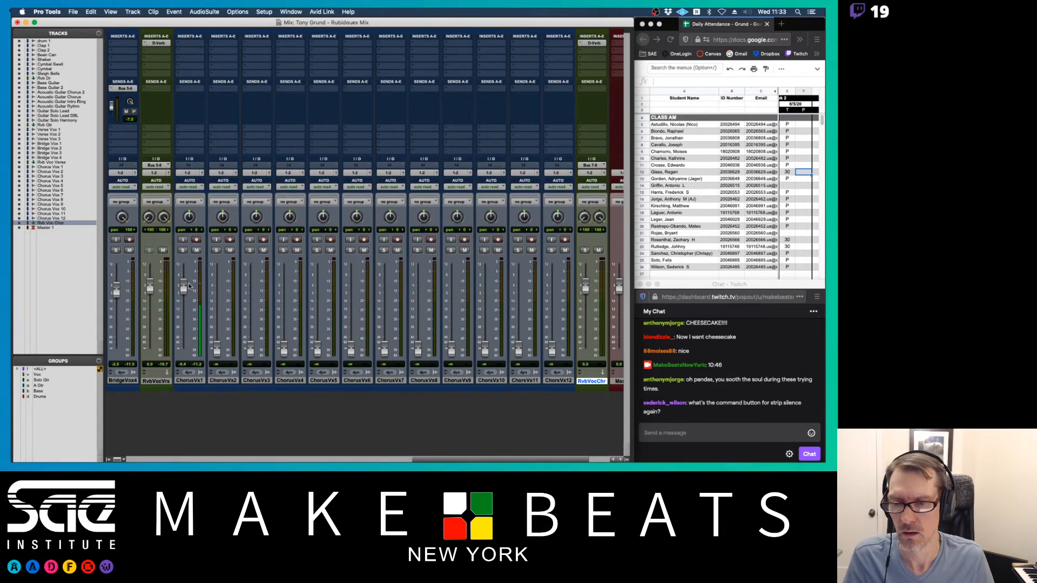
alt+click(216, 348)
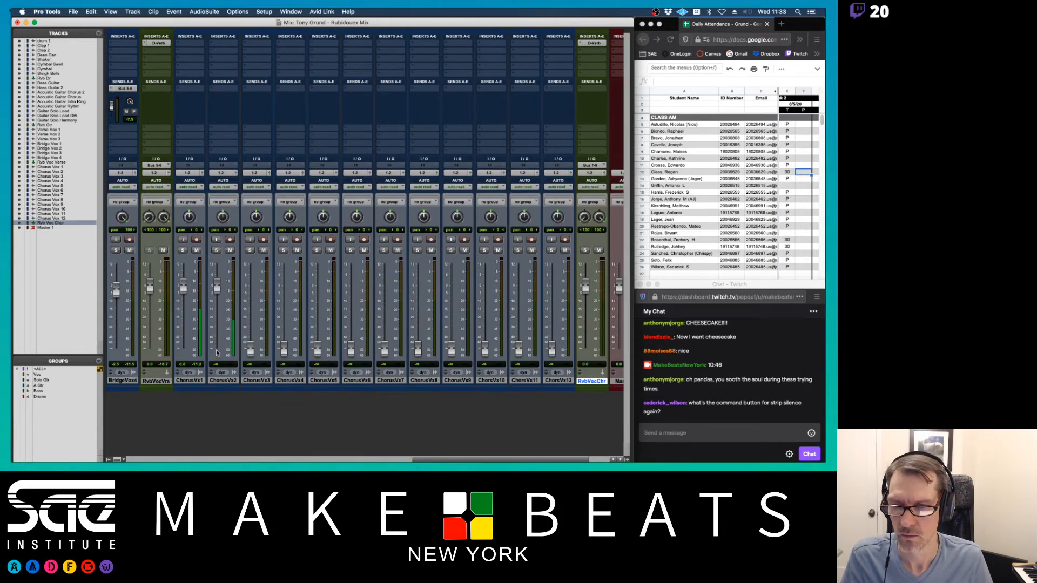
drag(186, 216, 290, 143)
alt+click(249, 348)
alt+click(284, 348)
alt+click(316, 348)
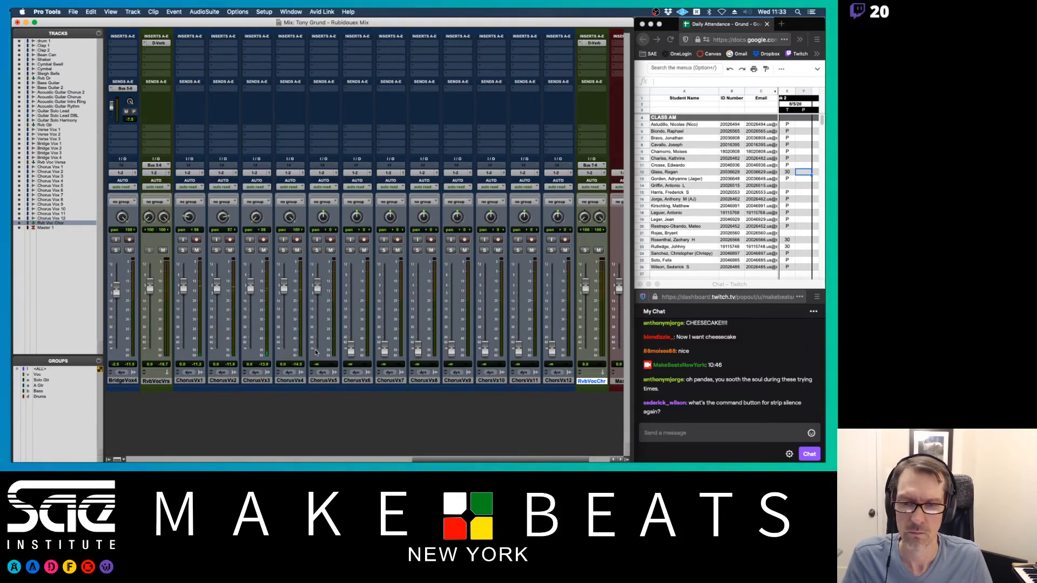
alt+click(351, 349)
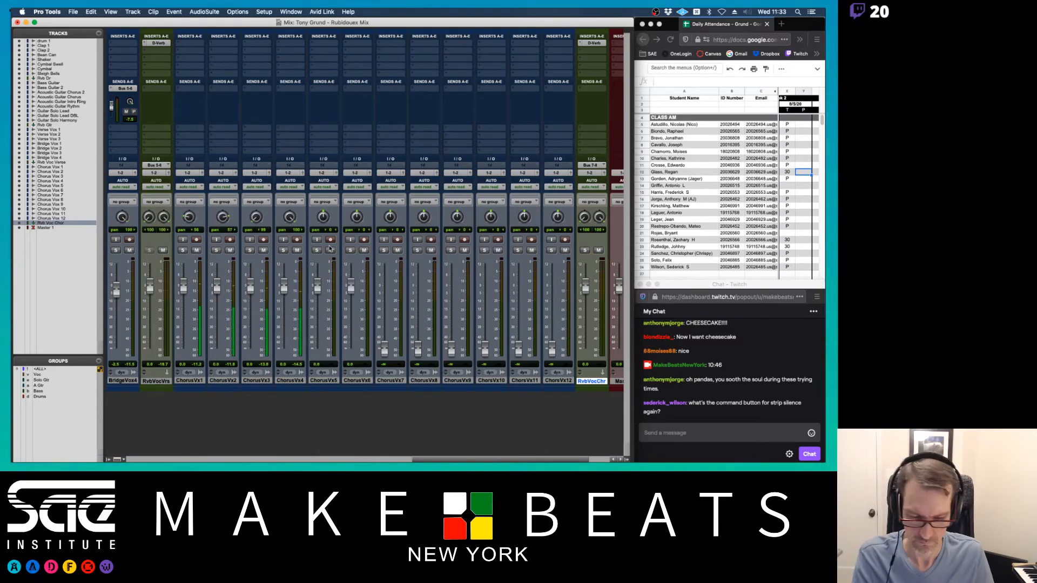
- Check the chorus clips on the timeline, then raise ChorusVx7 and ChorusVx8 to 0 dB
key(super+equal)
scroll(318, 292, down, 5)
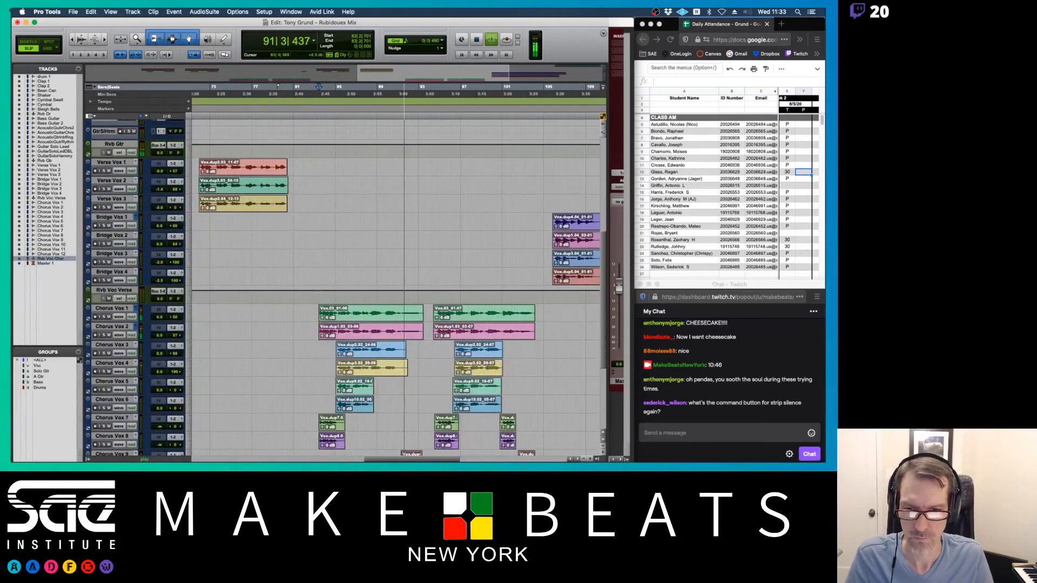
key(super+equal)
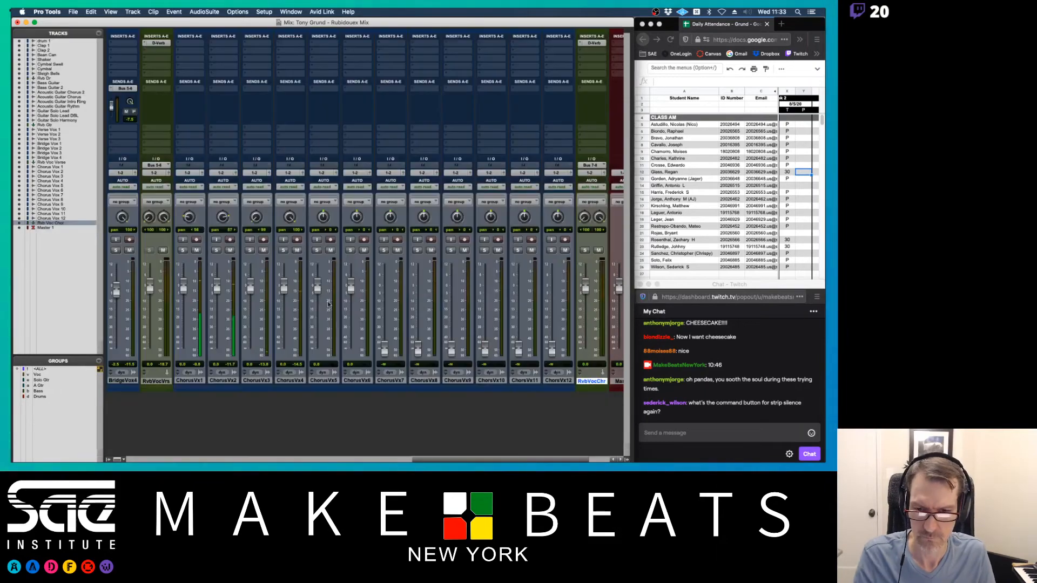
scroll(394, 310, right, 2)
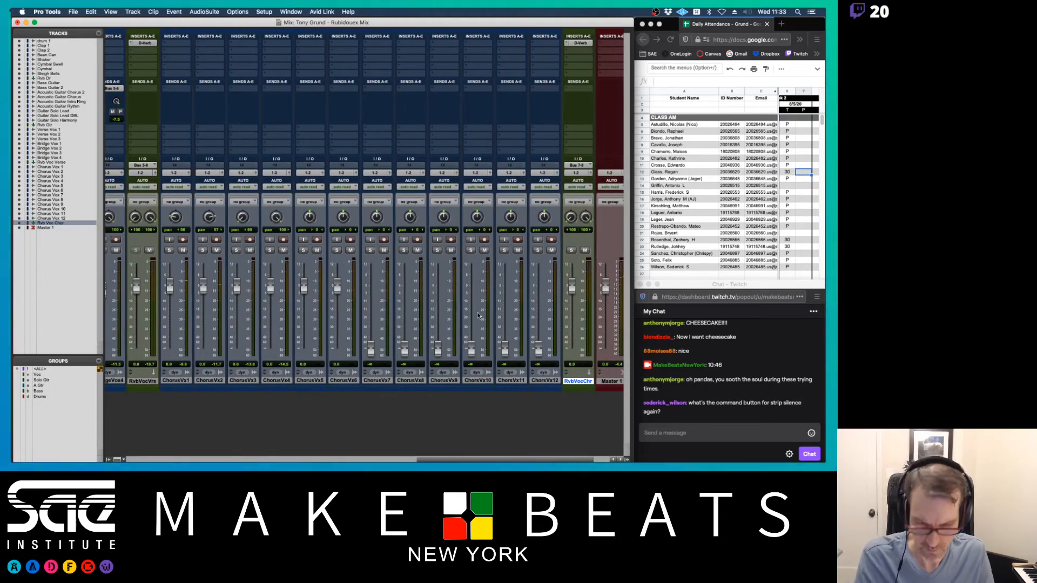
key(super+equal)
scroll(478, 316, up, 3)
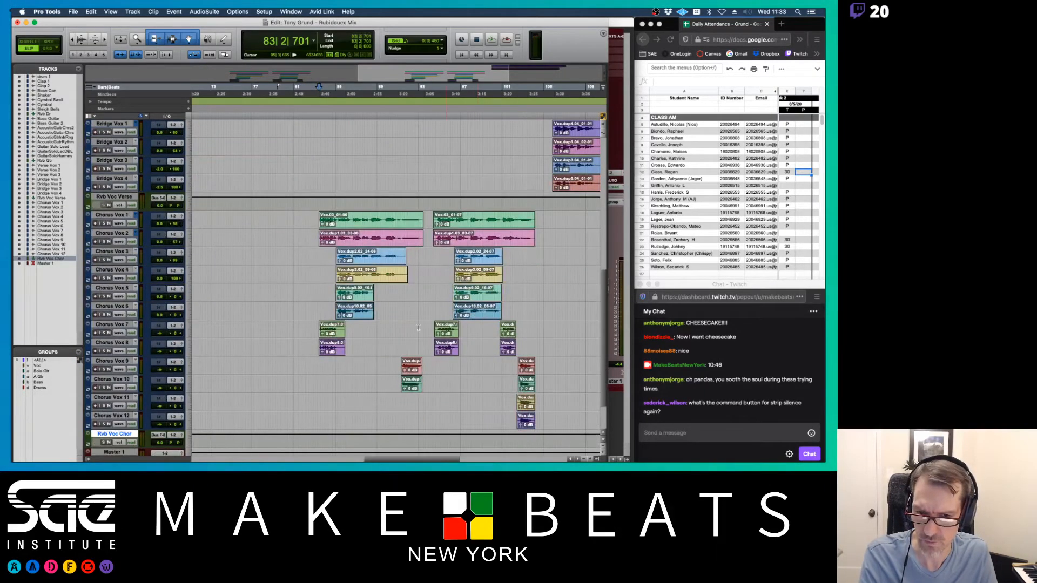
key(super+equal)
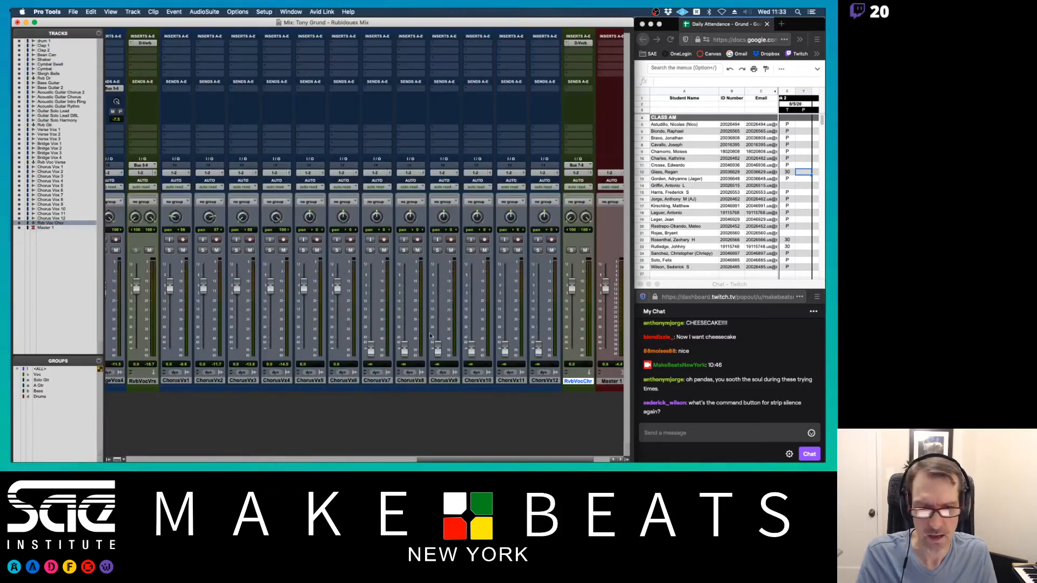
alt+click(372, 347)
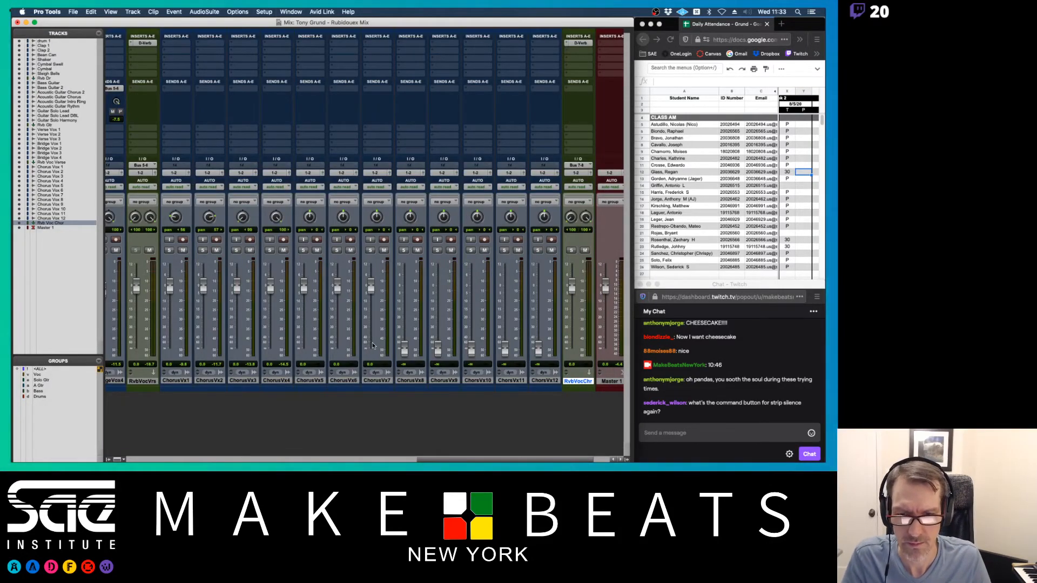
alt+click(403, 349)
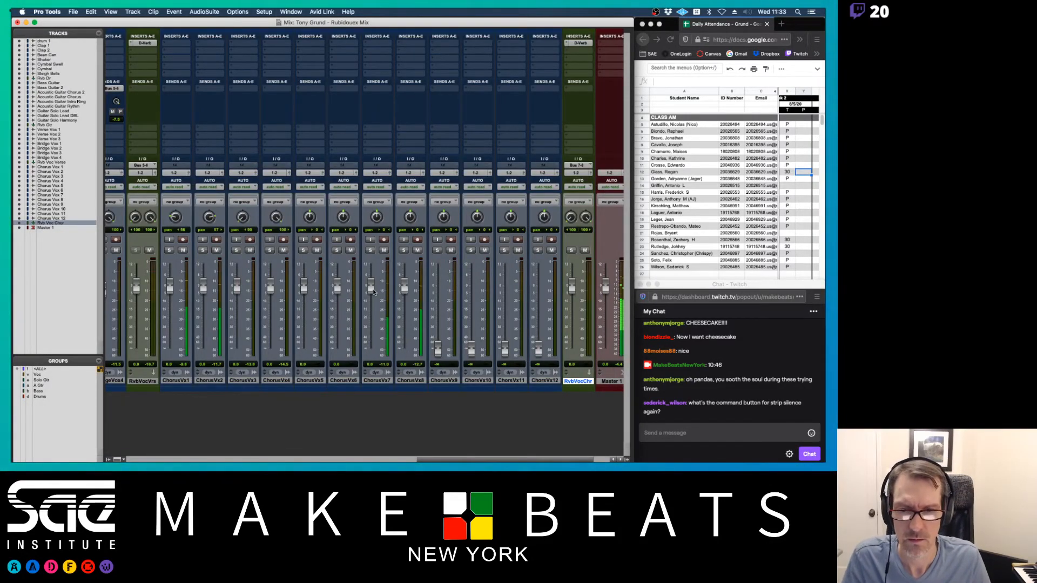
- Trim ChorusVx7 to -2 dB, pan ChorusVx5–8 left and right, and lower ChorusVx5 and 6
drag(372, 288, 372, 282)
drag(376, 216, 413, 219)
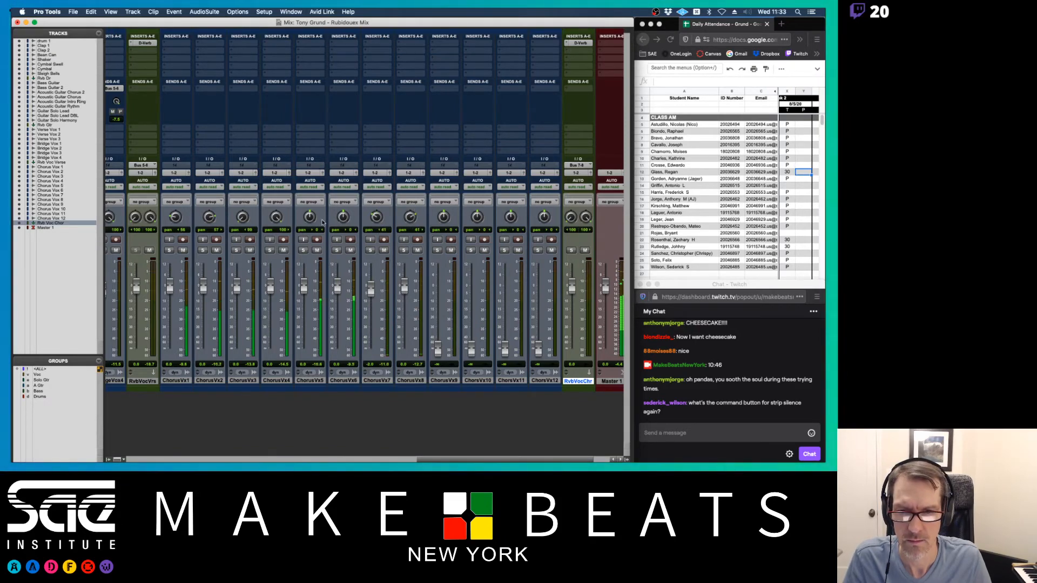
drag(309, 217, 346, 184)
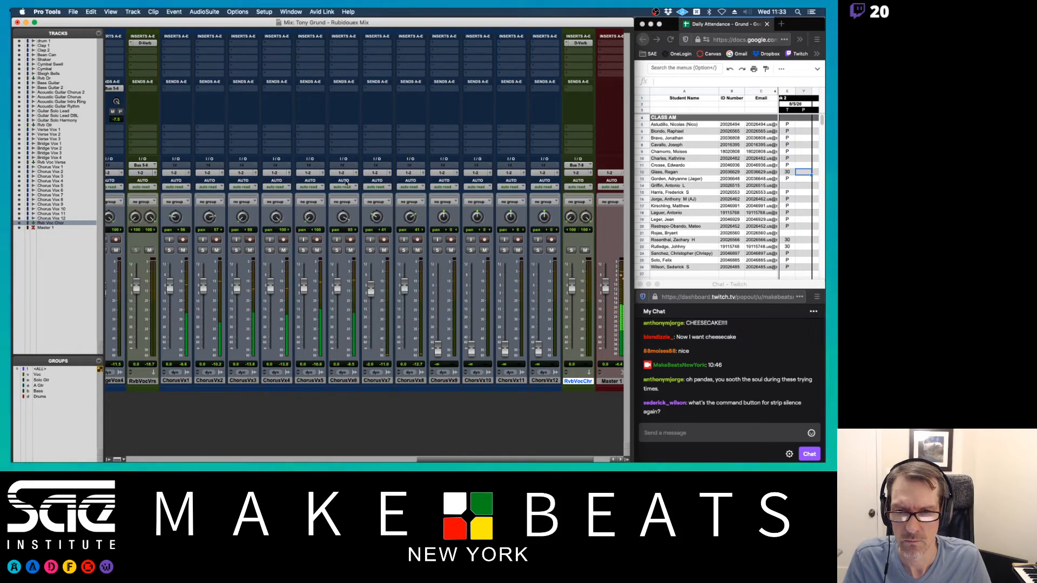
drag(304, 286, 337, 306)
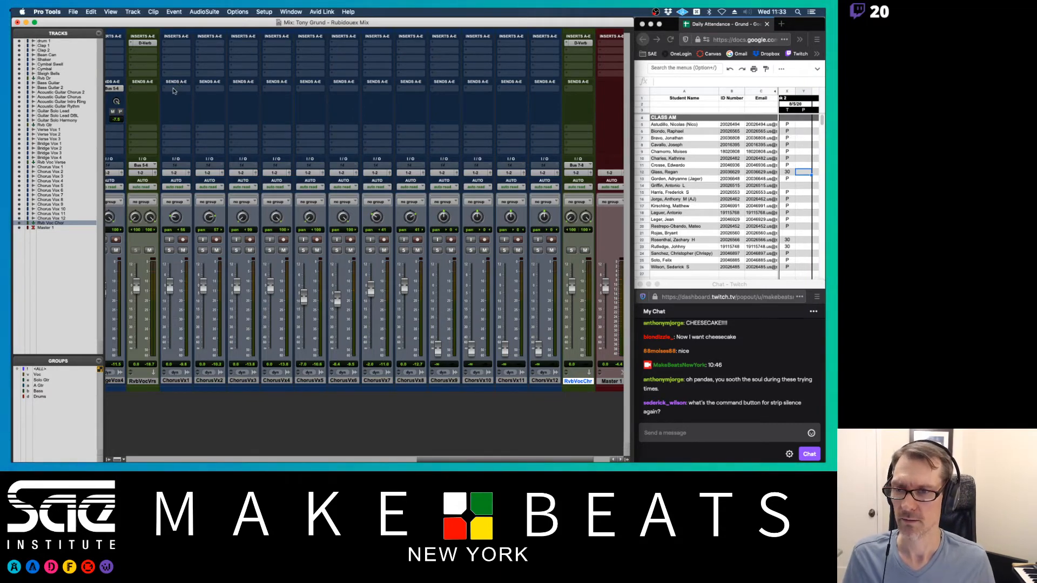
- Add a Bus 7-8 send on ChorusVx1 at about -5.9 dB and copy it to ChorusVx2, 4, 5, 6
click(173, 91)
mouse_move(205, 96)
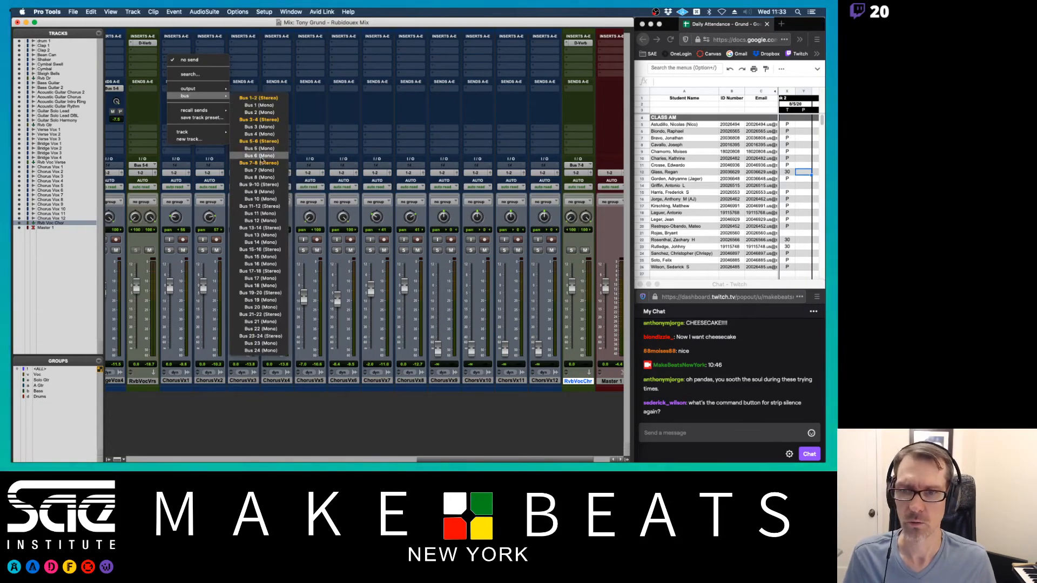
click(260, 163)
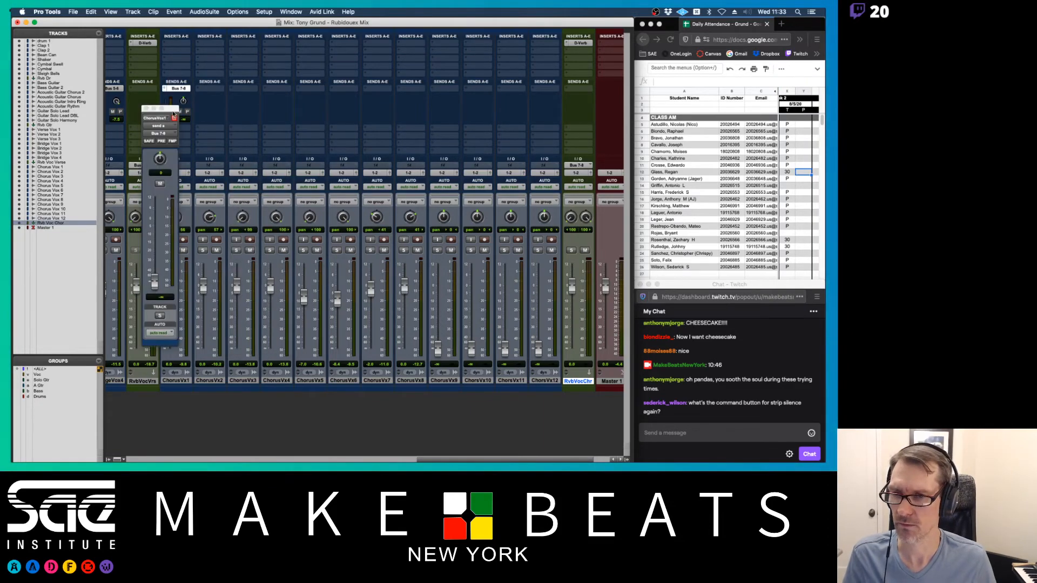
drag(173, 114, 155, 118)
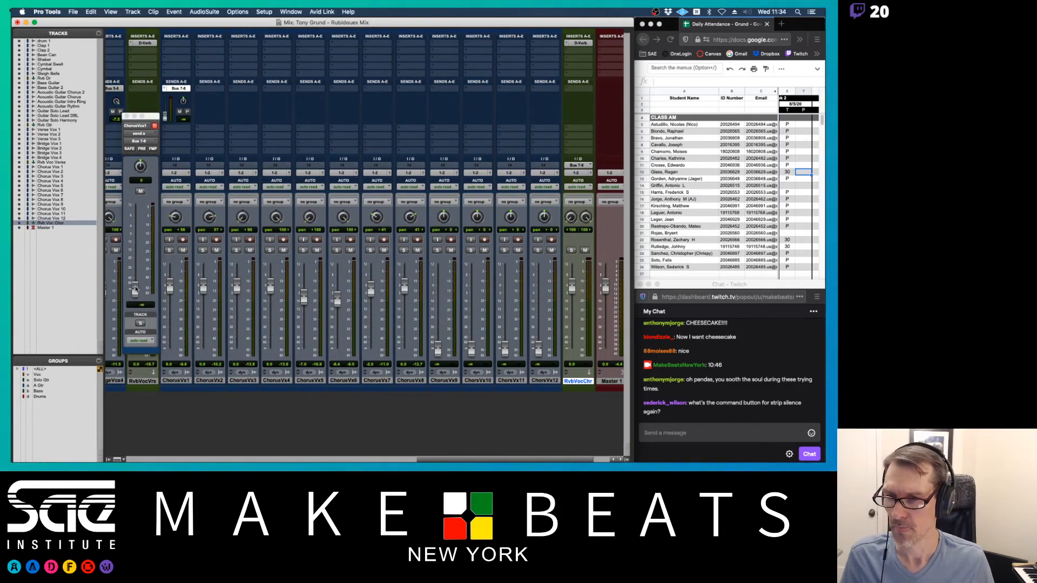
drag(135, 290, 138, 238)
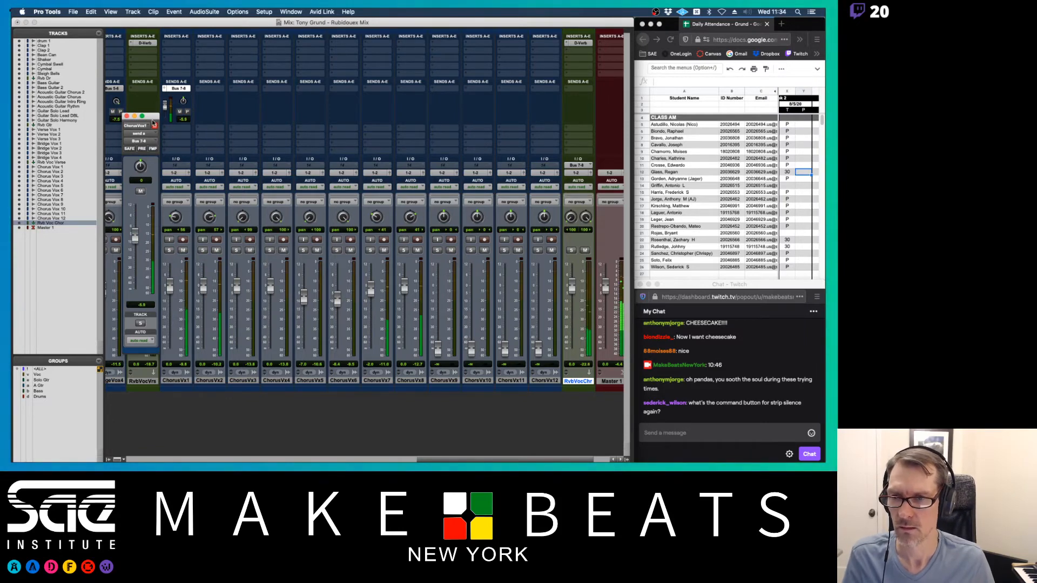
drag(179, 88, 310, 90)
drag(313, 89, 340, 90)
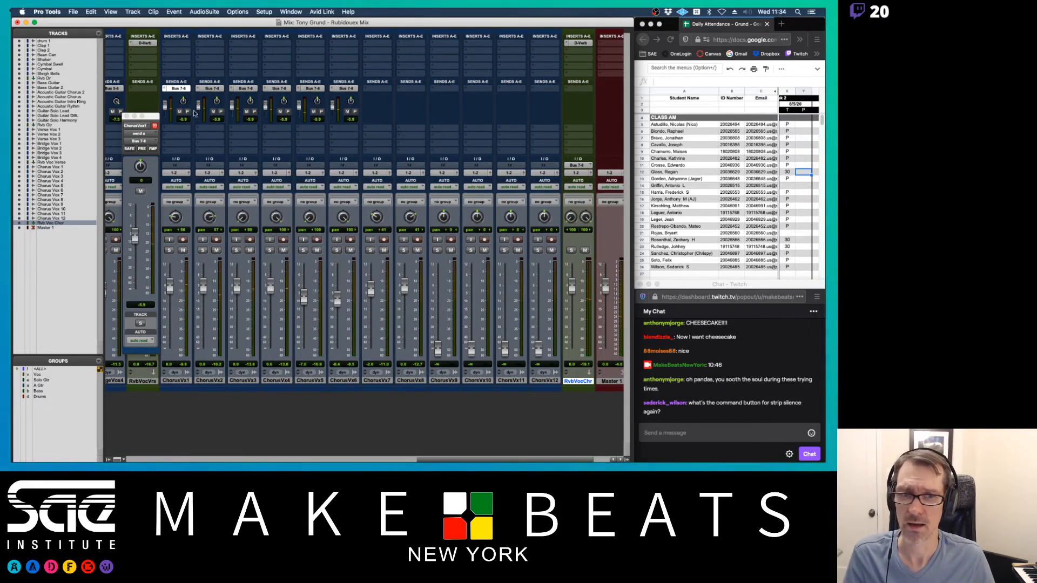
- Set the chorus D-Verb to Small size with about 851 ms decay and close its windows
click(580, 43)
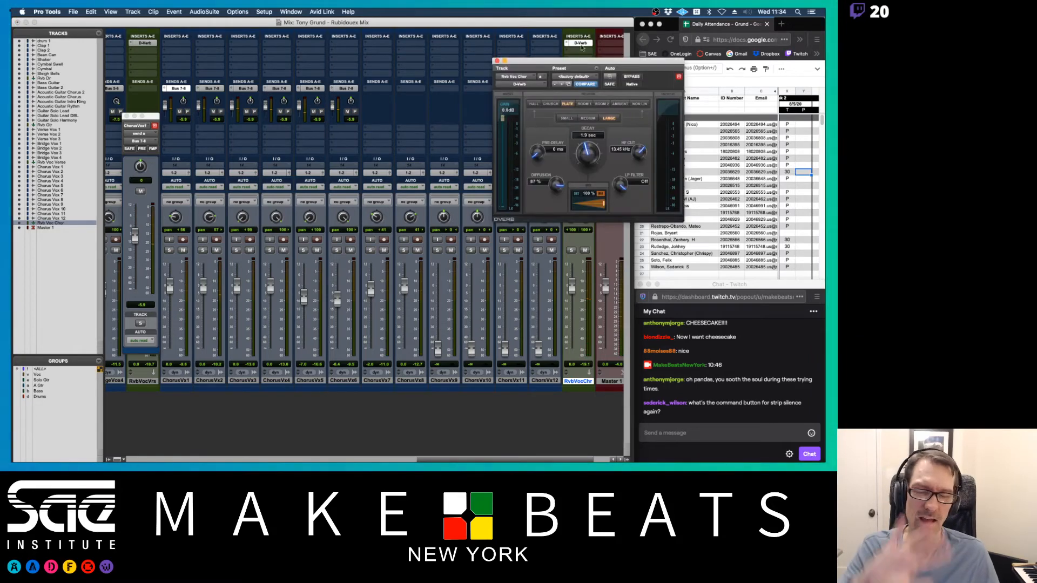
click(582, 118)
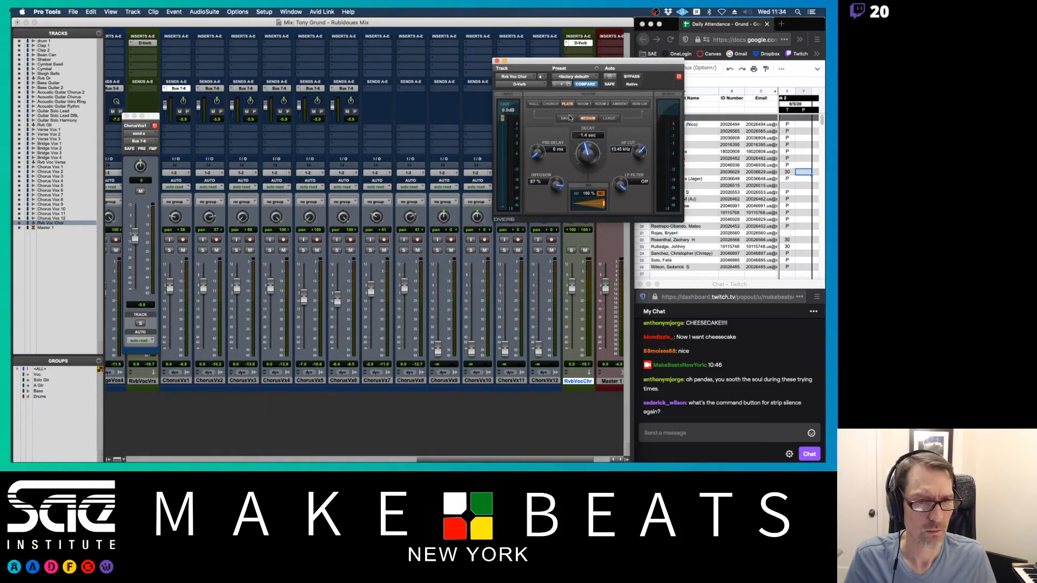
click(572, 119)
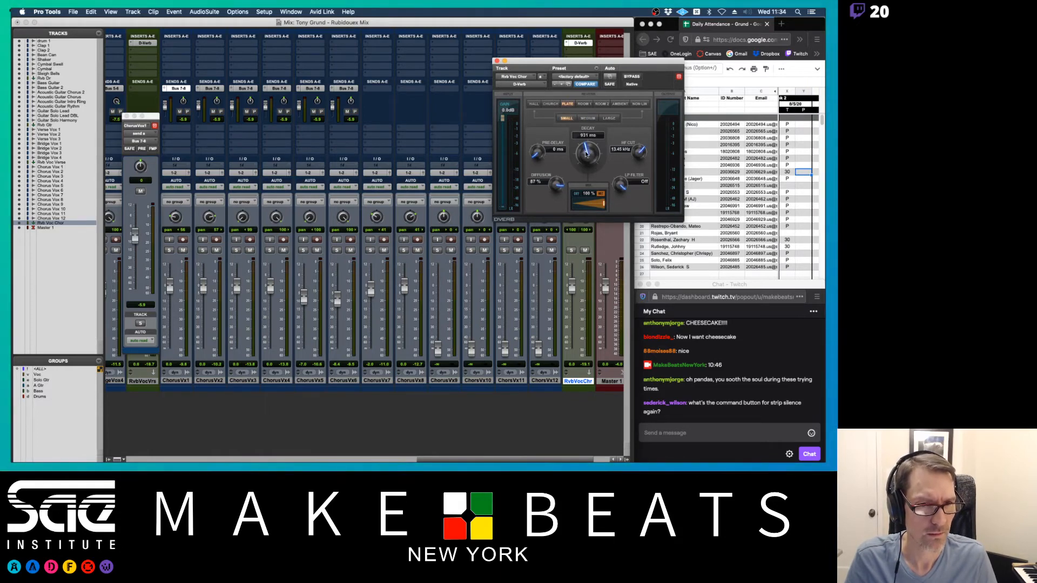
drag(587, 164, 588, 168)
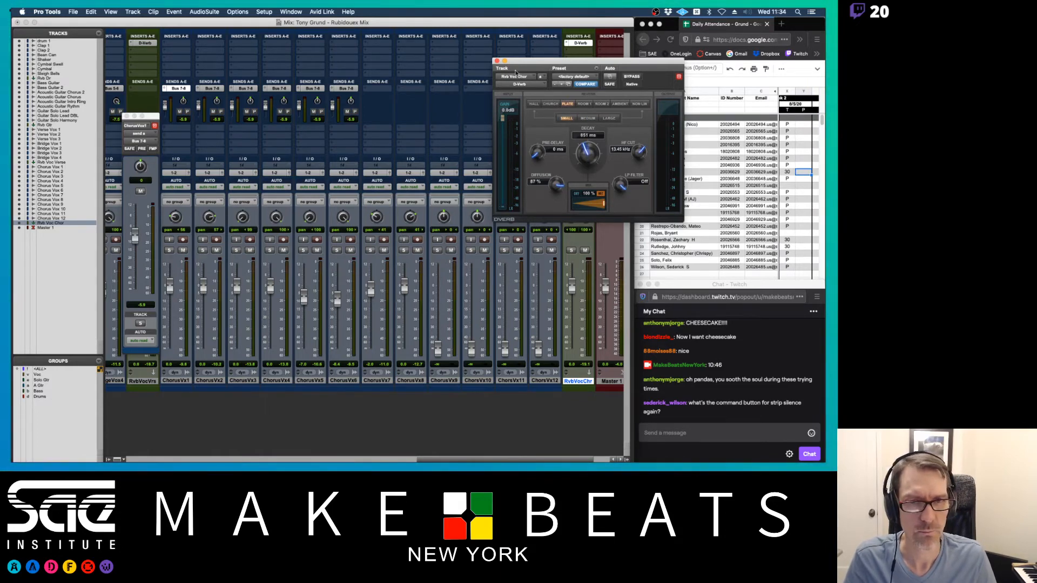
click(496, 61)
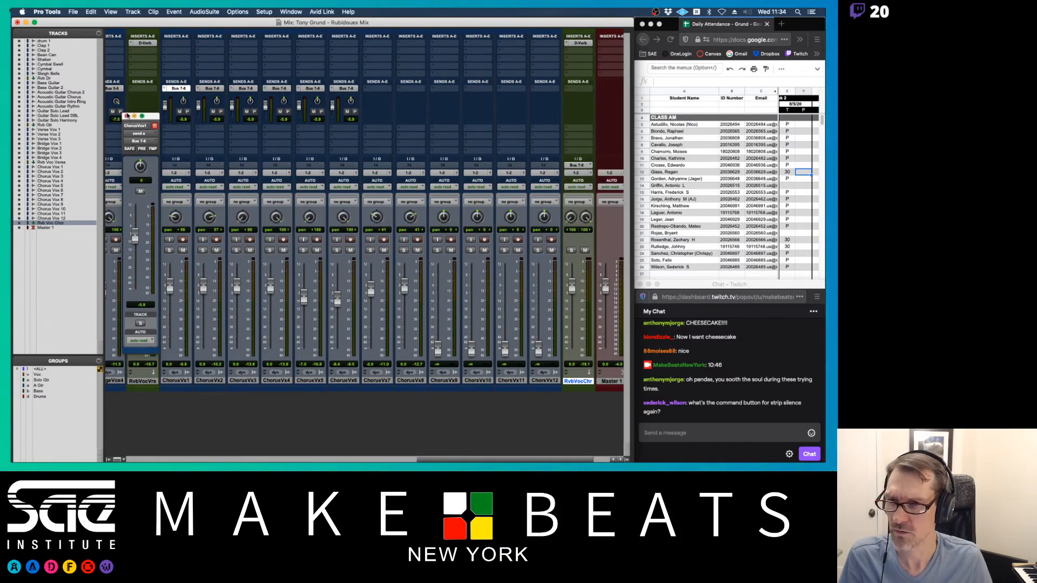
click(127, 116)
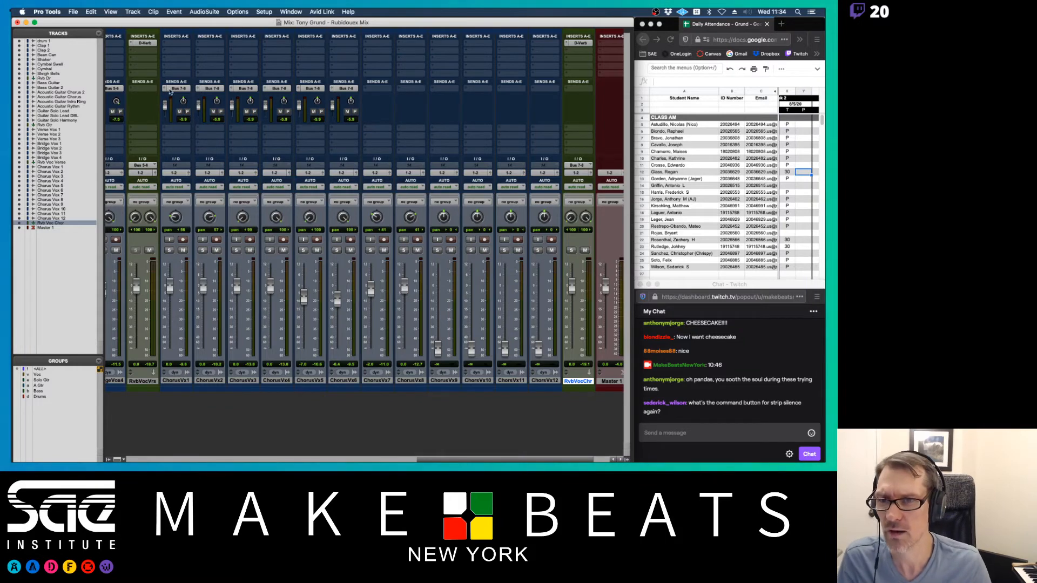
- Remove the Bus 7-8 sends from ChorusVx1–6
click(178, 382)
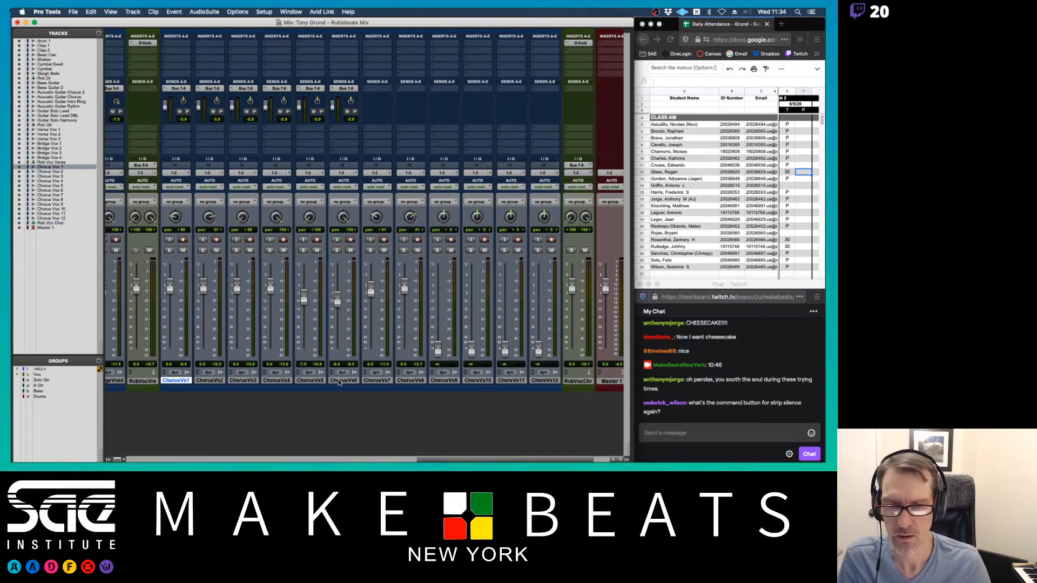
shift+click(339, 381)
click(163, 88)
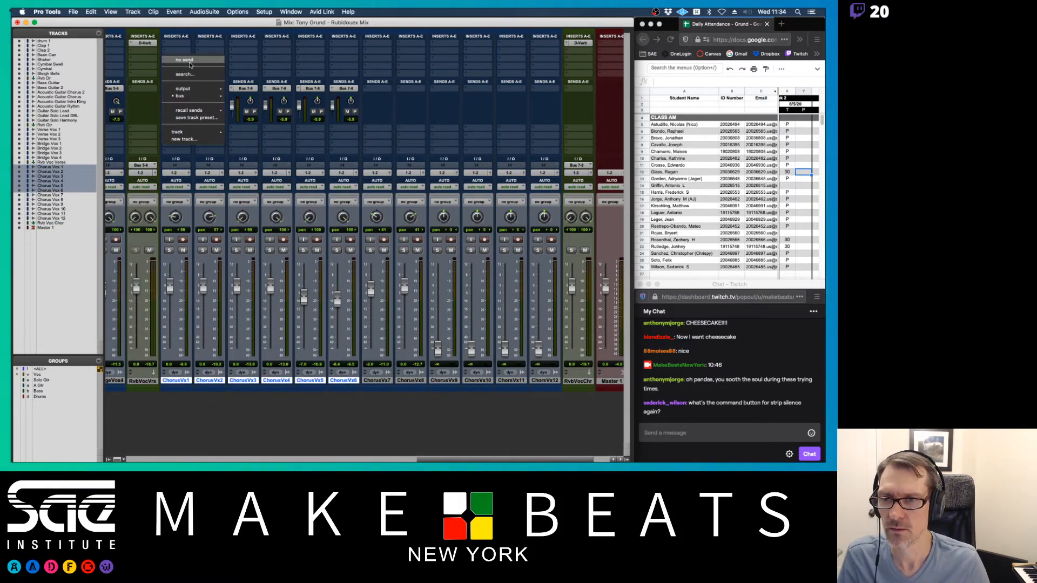
alt+shift+click(191, 64)
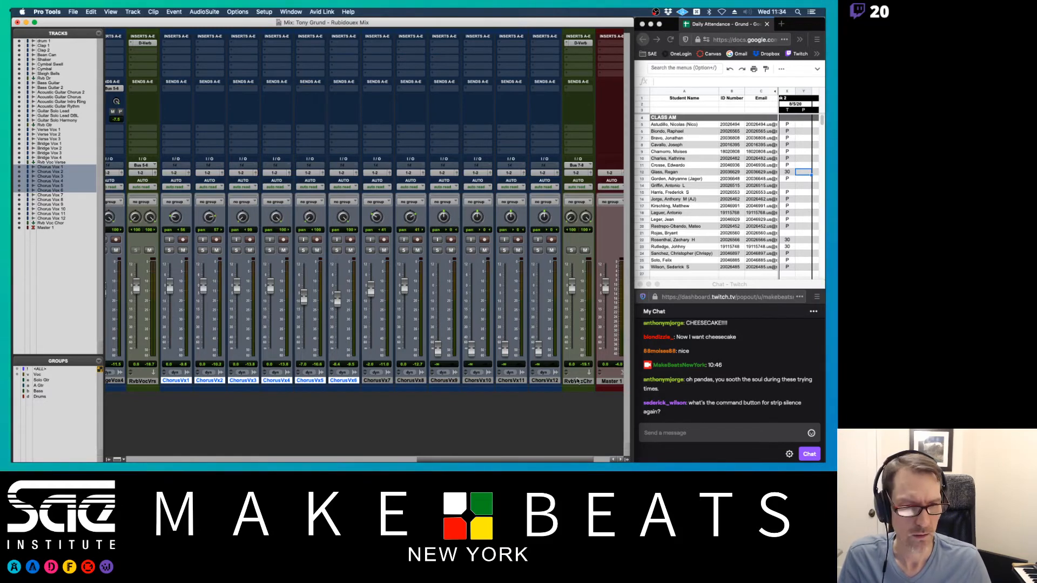
- Delete the RvbVocChr track, move RvbVocVrs before Master 1 and rename it Rvb Voc
right_click(577, 382)
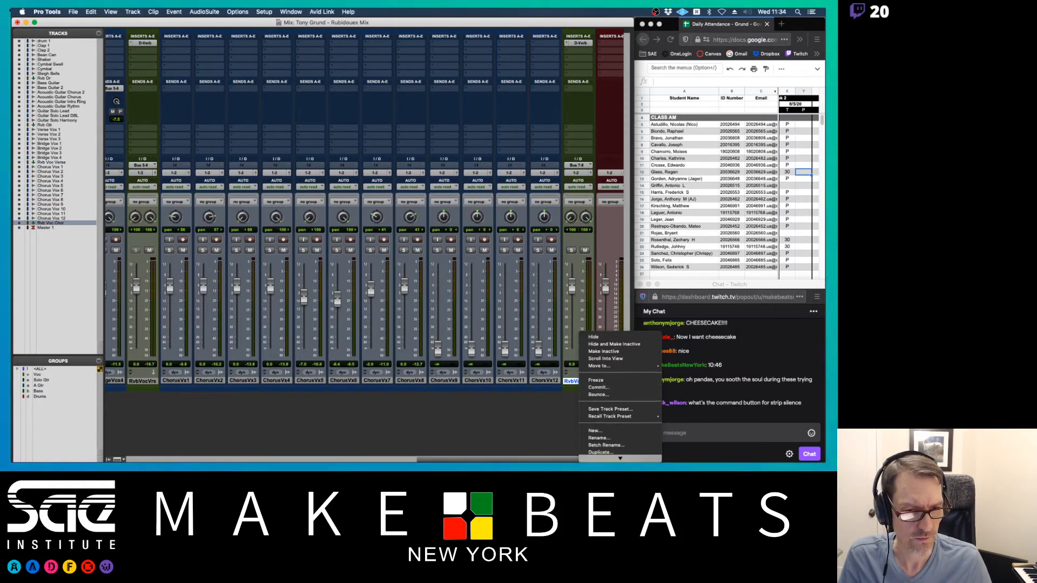
click(593, 336)
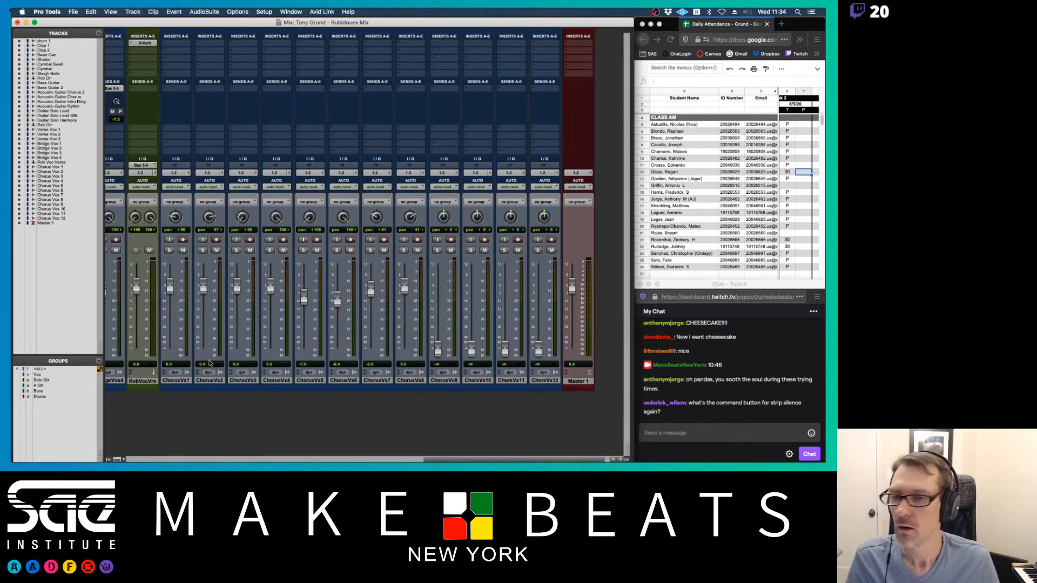
drag(135, 383, 555, 389)
double_click(545, 382)
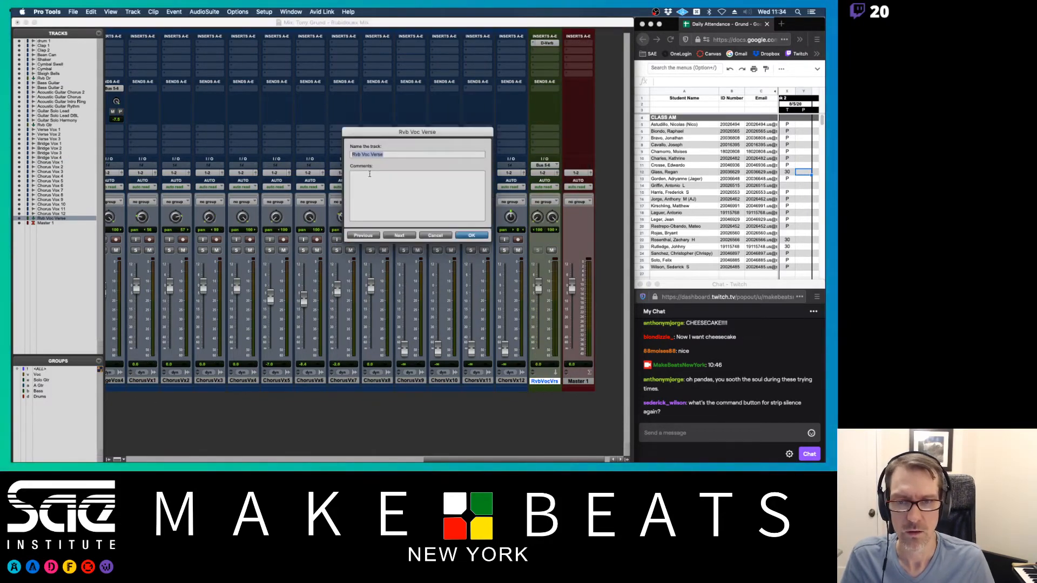
double_click(378, 154)
key(BackSpace)
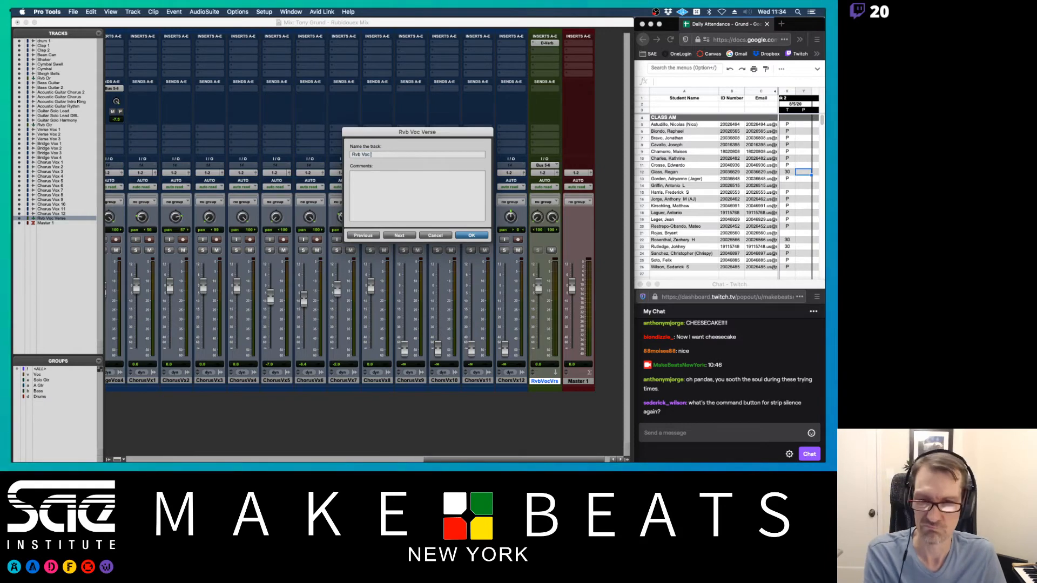
key(Return)
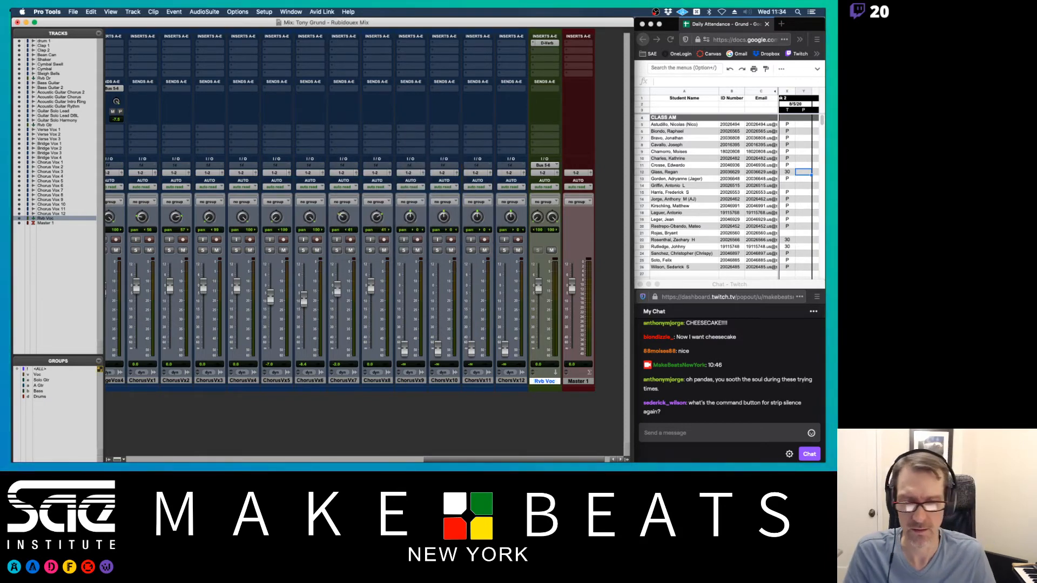
- Copy the Bus 5-6 reverb send onto the other chorus vocal tracks
scroll(199, 118, left, 3)
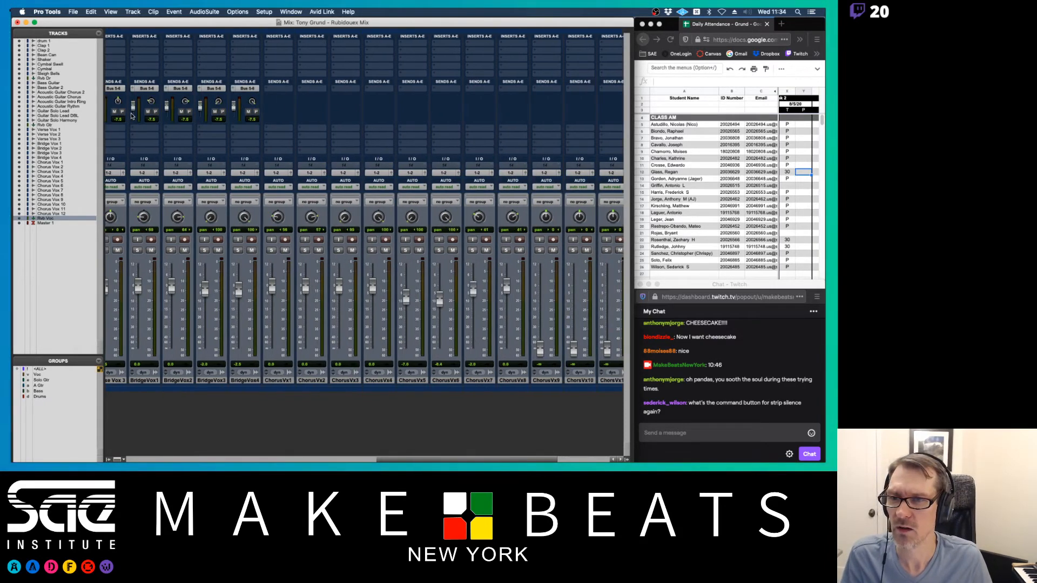
scroll(266, 84, left, 10)
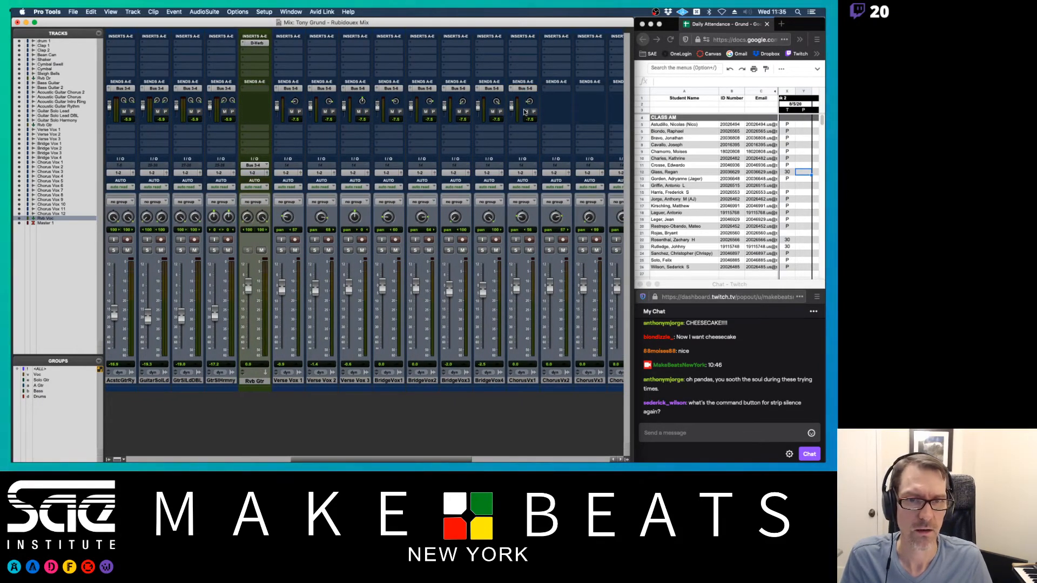
scroll(524, 113, right, 4)
scroll(523, 112, right, 5)
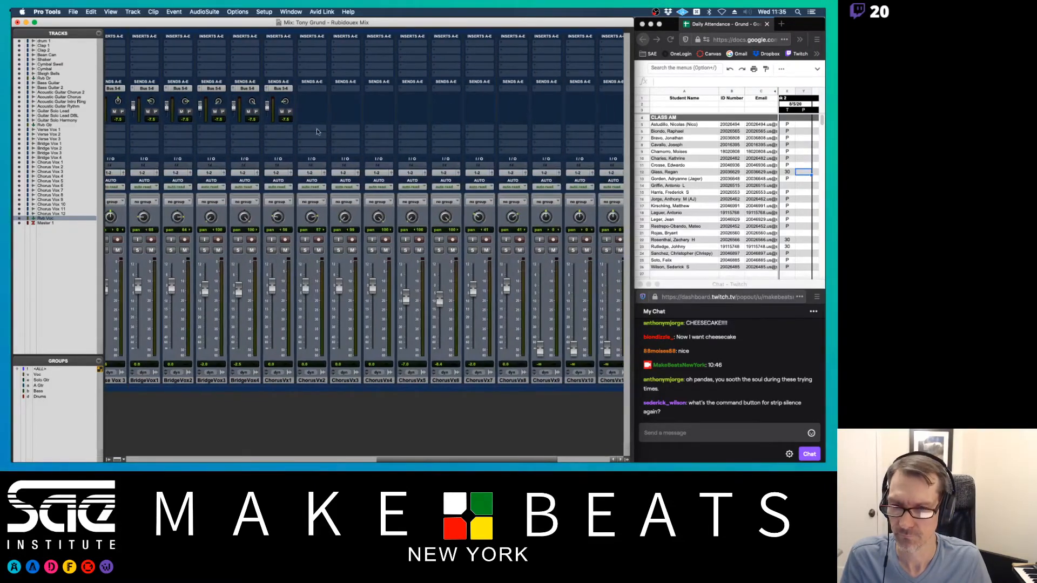
drag(283, 91, 512, 91)
scroll(517, 114, right, 5)
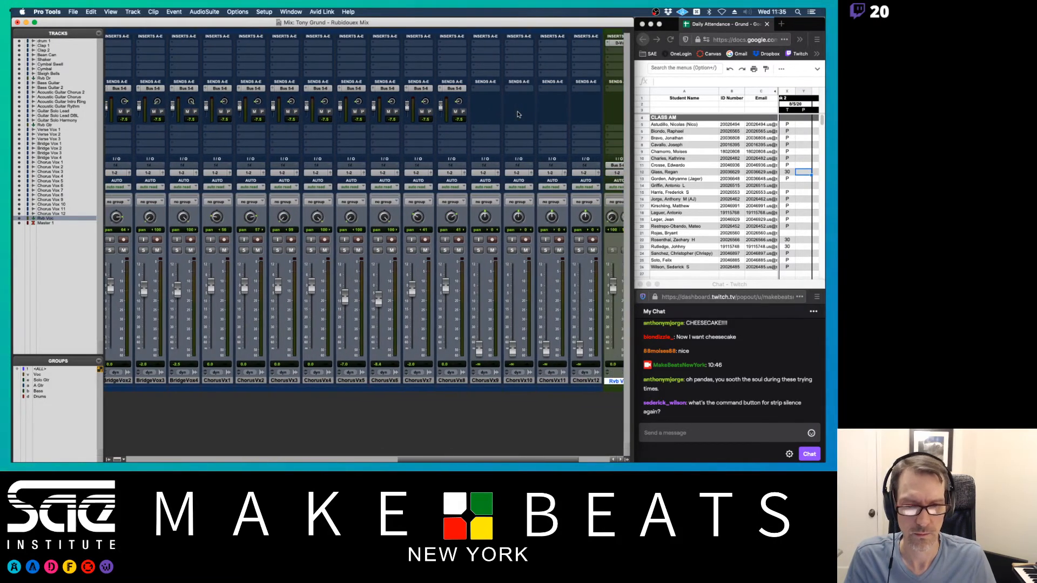
drag(391, 90, 518, 90)
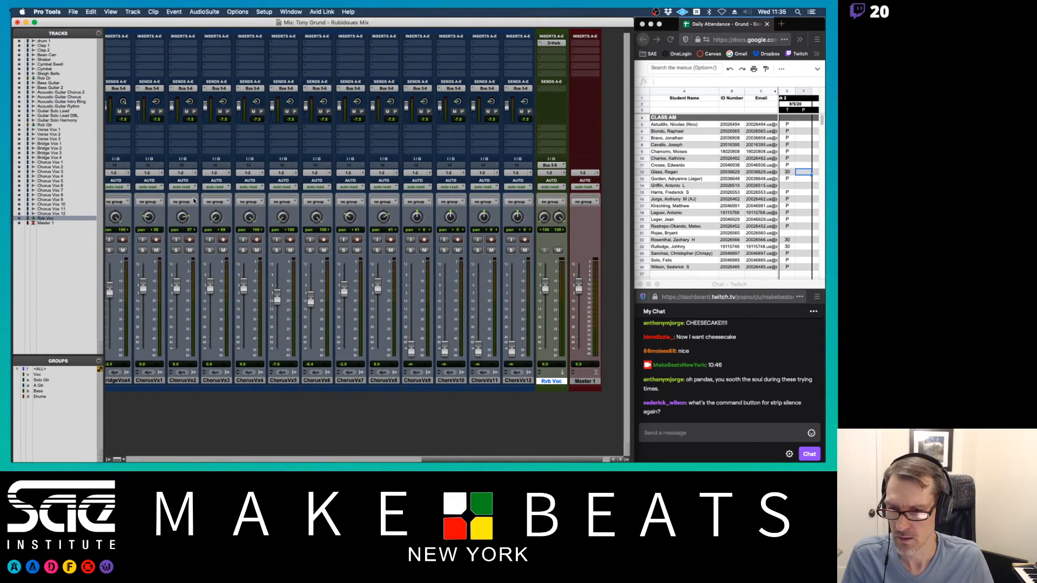
scroll(183, 178, left, 3)
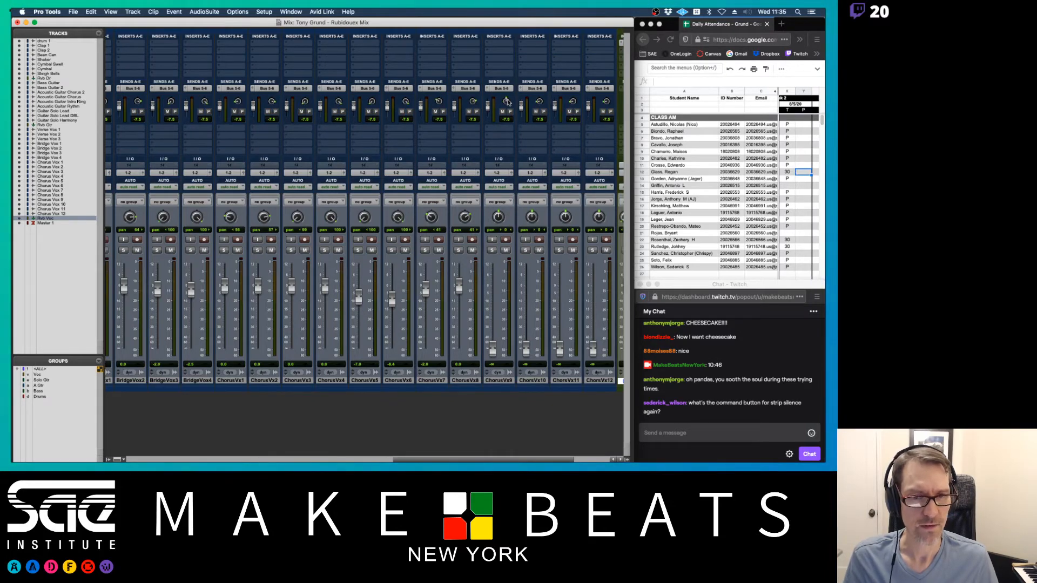
scroll(508, 102, right, 3)
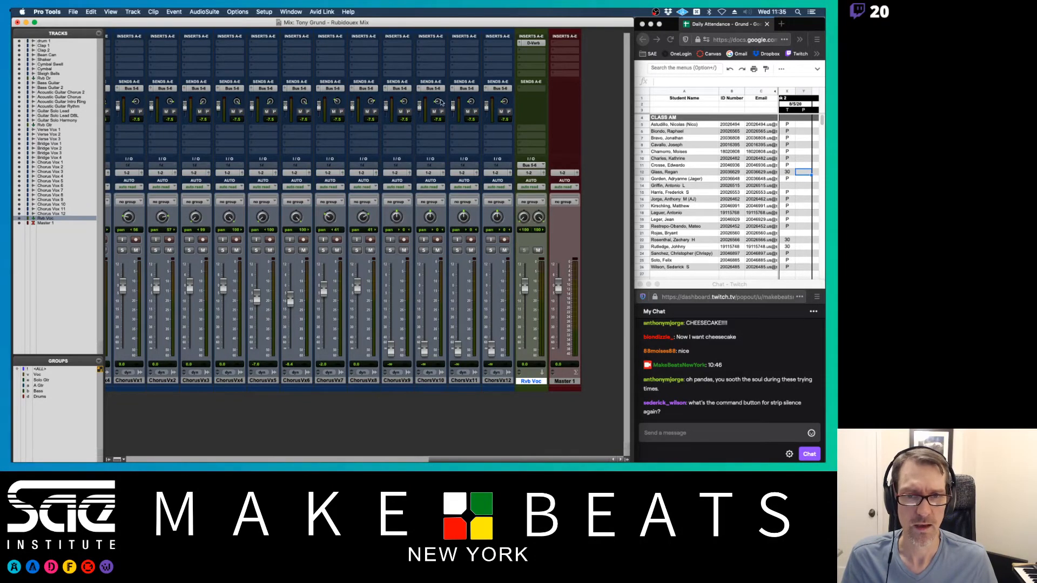
- Set ChorusVx9 and ChorsVx10 to 0 dB, then bring up the Edit window
drag(391, 347, 393, 310)
alt+click(391, 310)
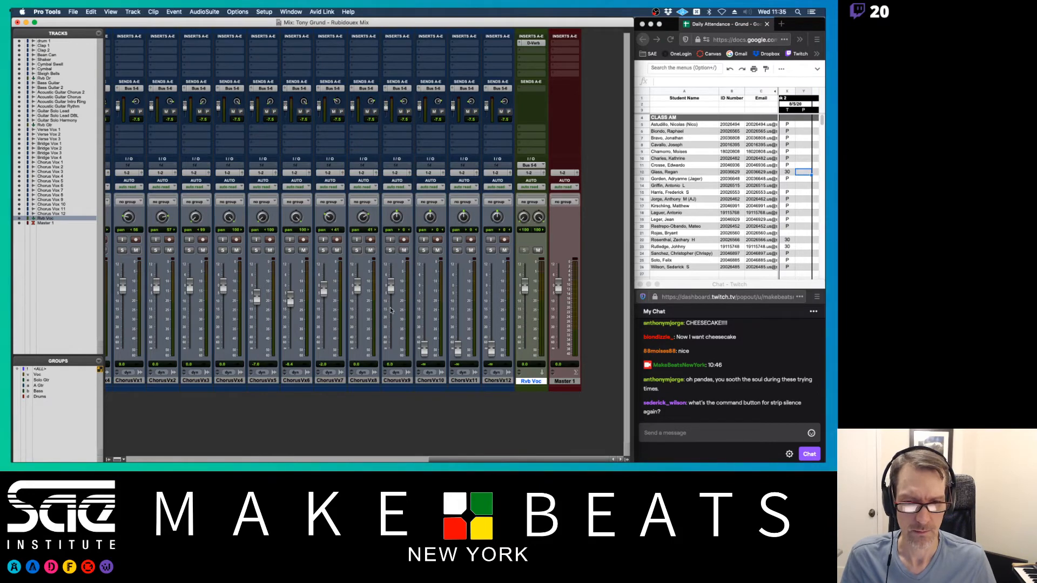
alt+click(424, 348)
key(super+equal)
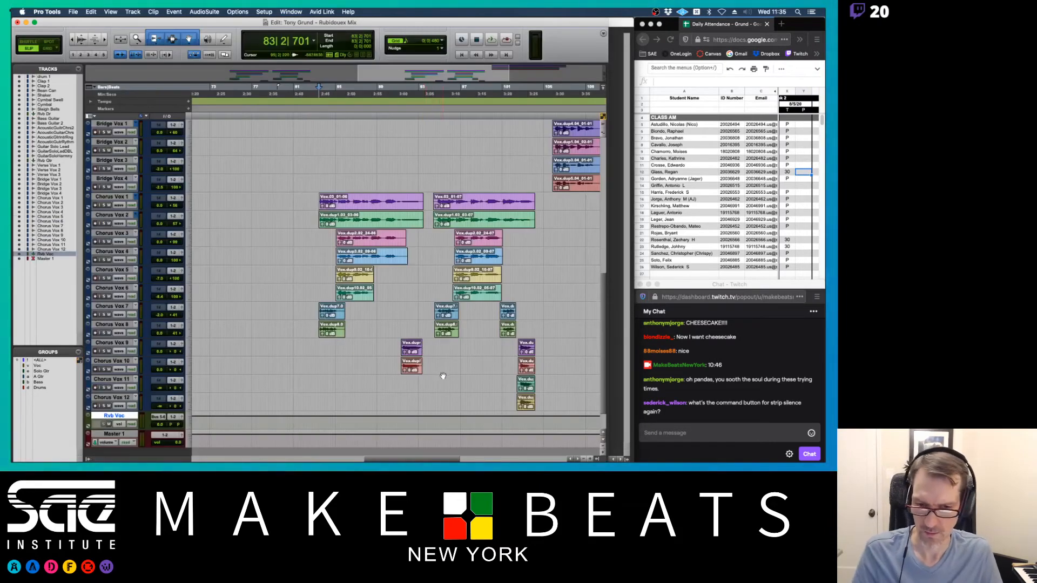
scroll(441, 374, down, 1)
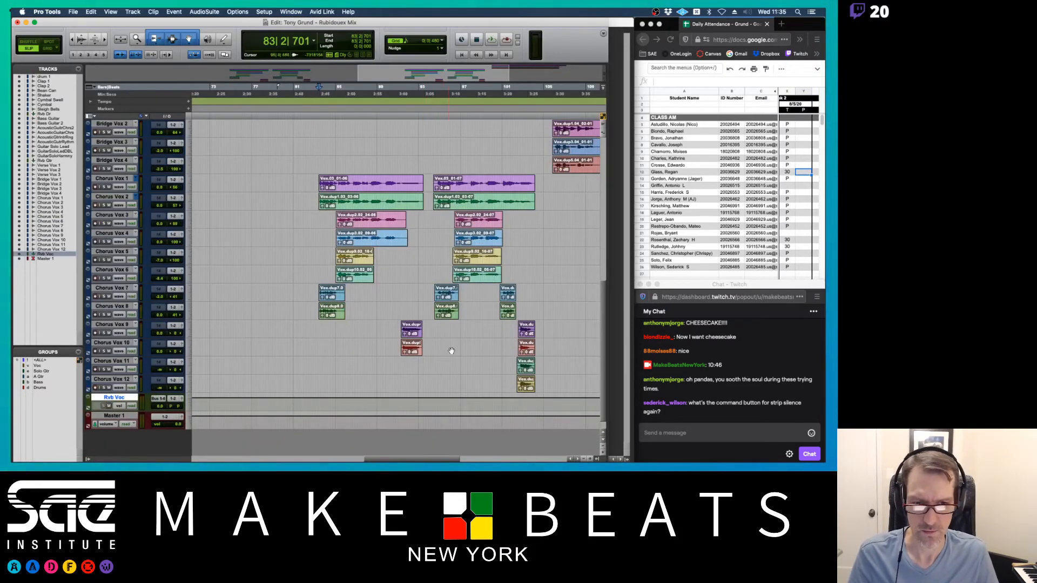
- Place the play position near bar 101 and bring ChorsVx11 and ChorsVx12 up to 0 dB
click(502, 92)
key(super+equal)
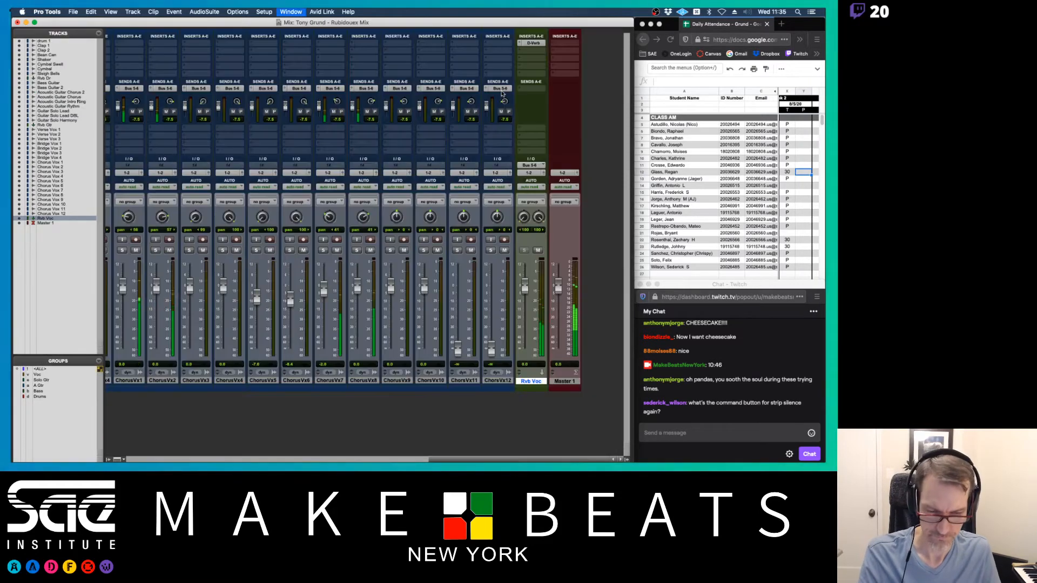
alt+click(458, 350)
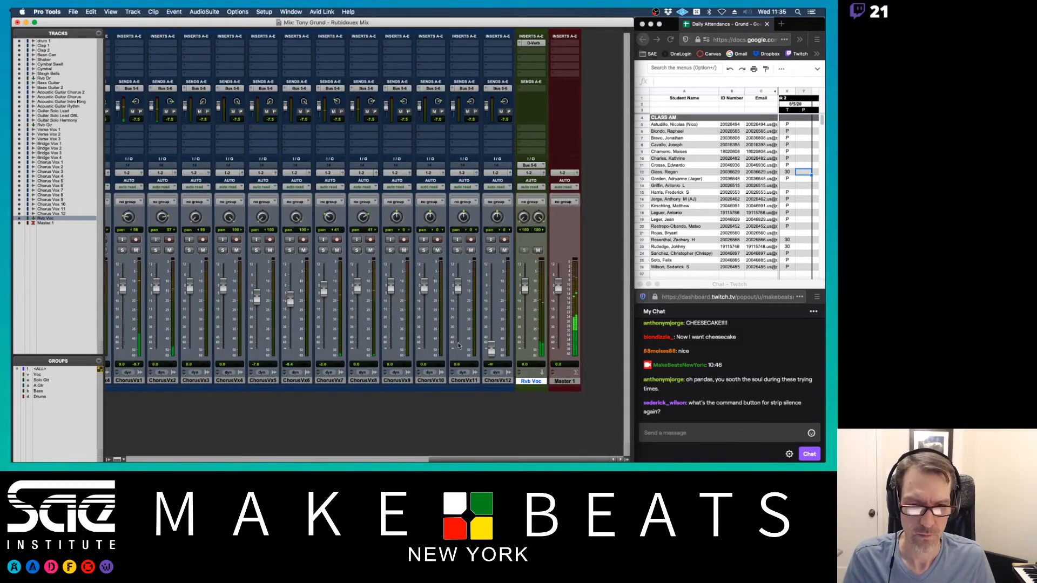
alt+click(491, 339)
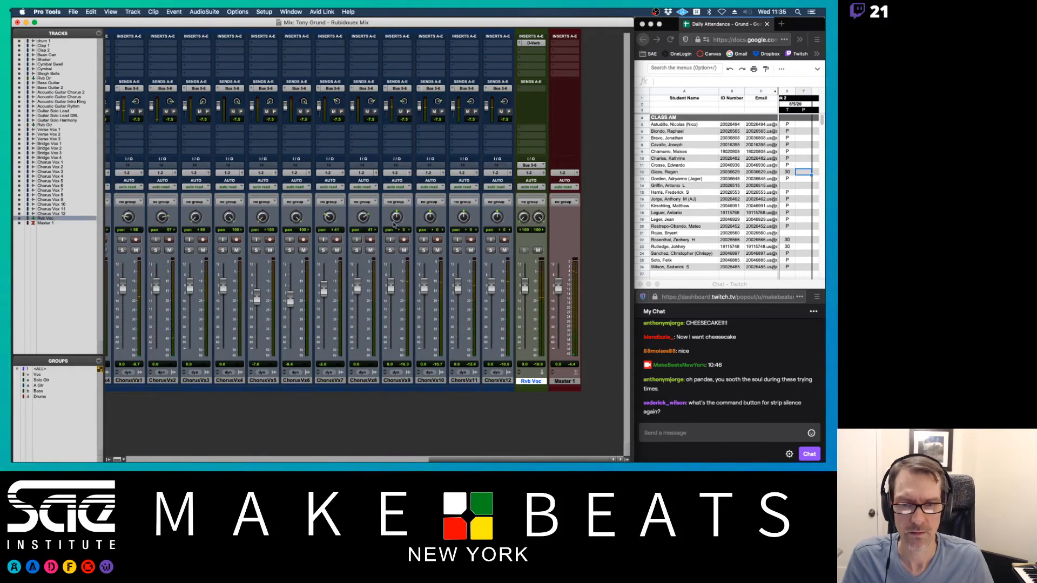
- Pan ChorusVx9 hard left and ChorsVx10 hard right, trimming ChorusVx9 and 10 to about -3.7 dB
drag(395, 242, 394, 264)
drag(429, 219, 429, 124)
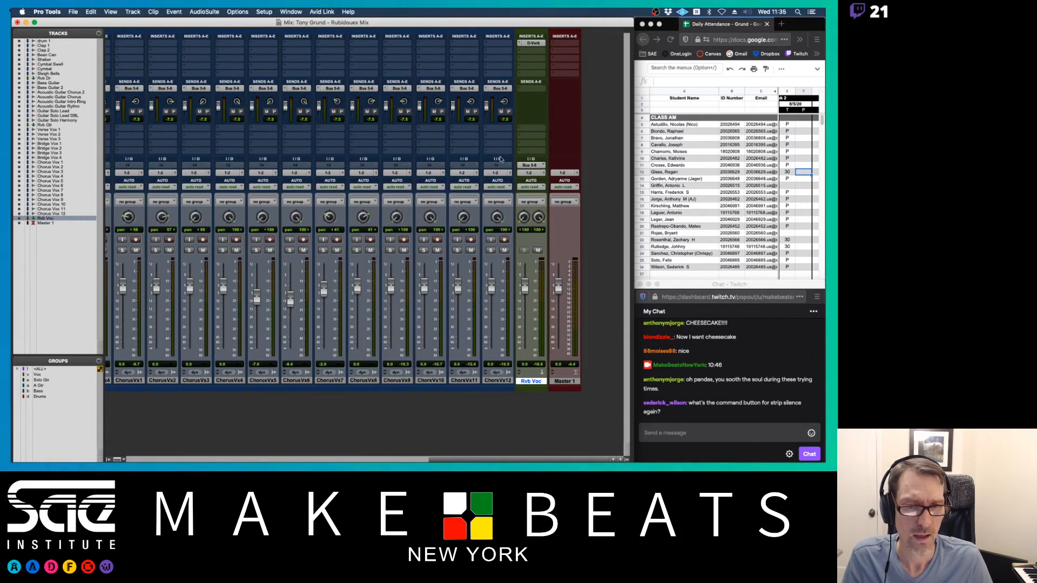
drag(391, 285, 392, 306)
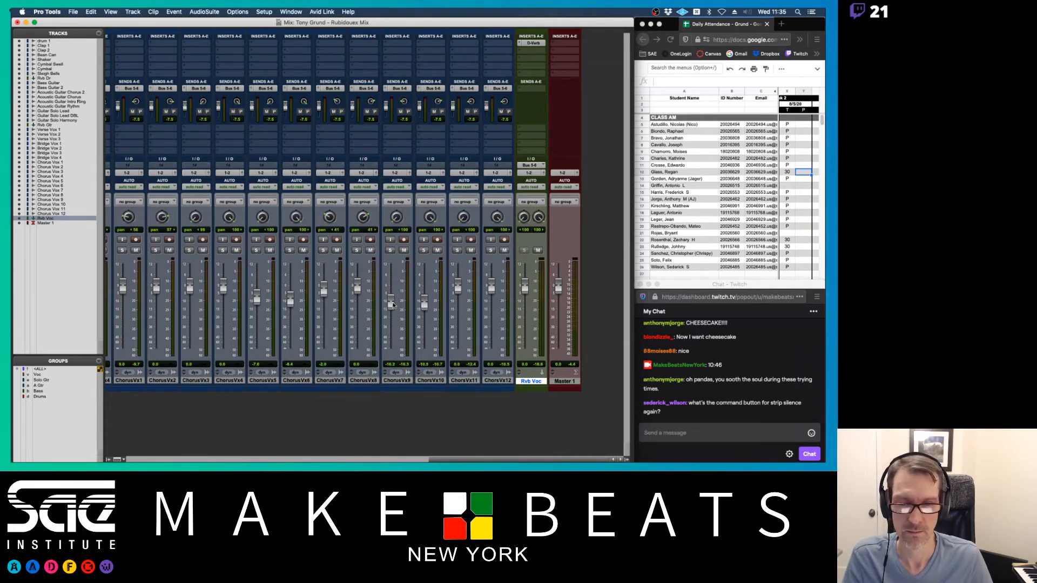
drag(458, 286, 491, 303)
drag(389, 306, 424, 298)
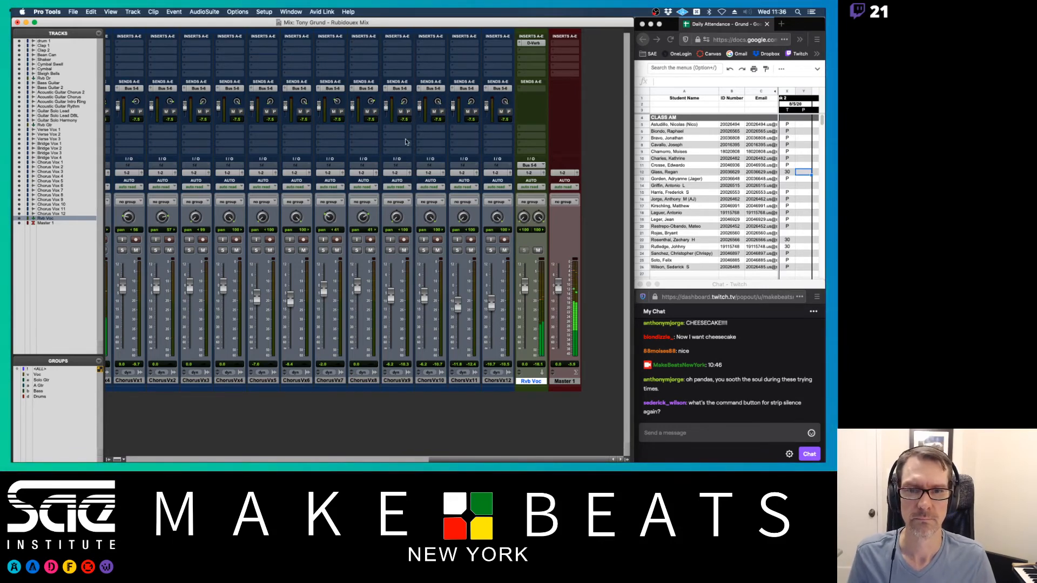
drag(392, 291, 493, 306)
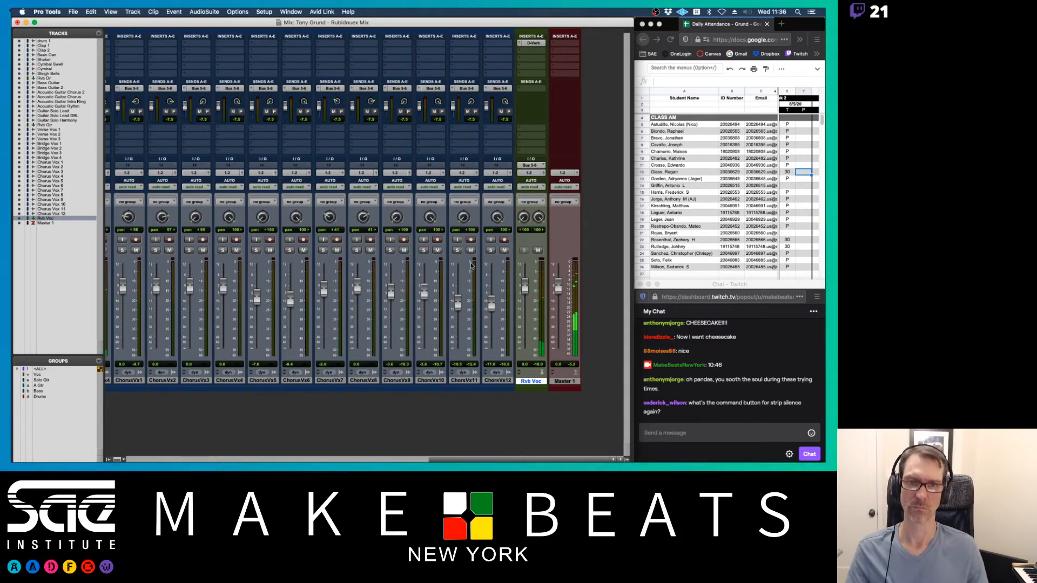
- Hide the Tracks/Groups column so the mixer strips fill the Mix window, then review the strips
scroll(406, 202, left, 5)
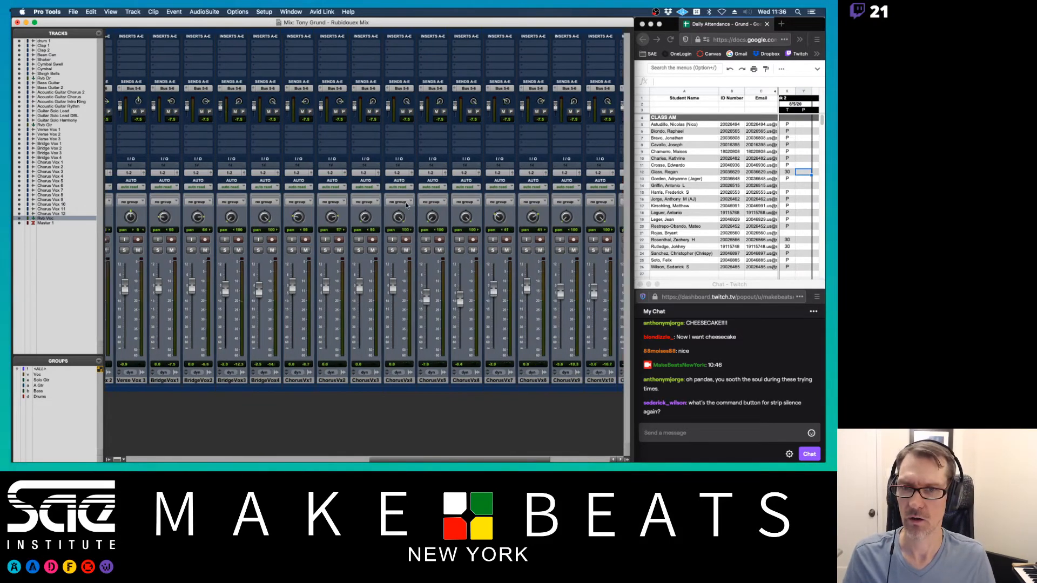
scroll(406, 201, left, 12)
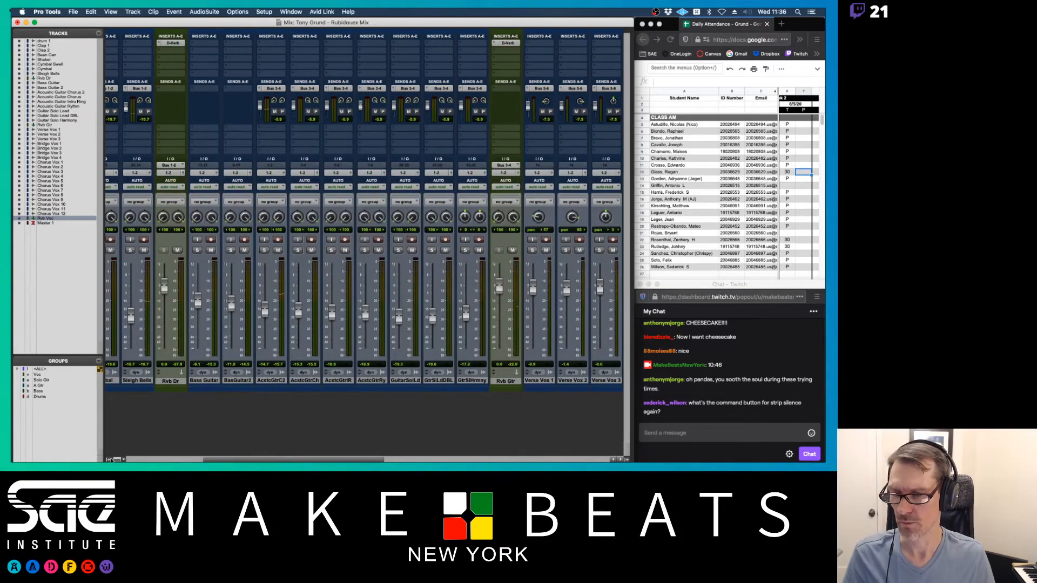
click(110, 460)
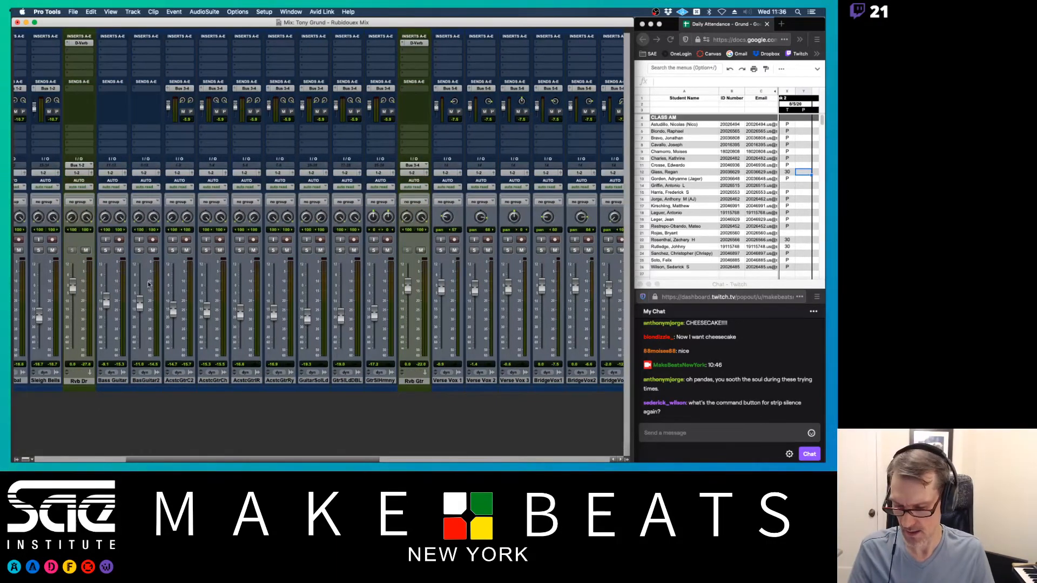
scroll(149, 285, left, 7)
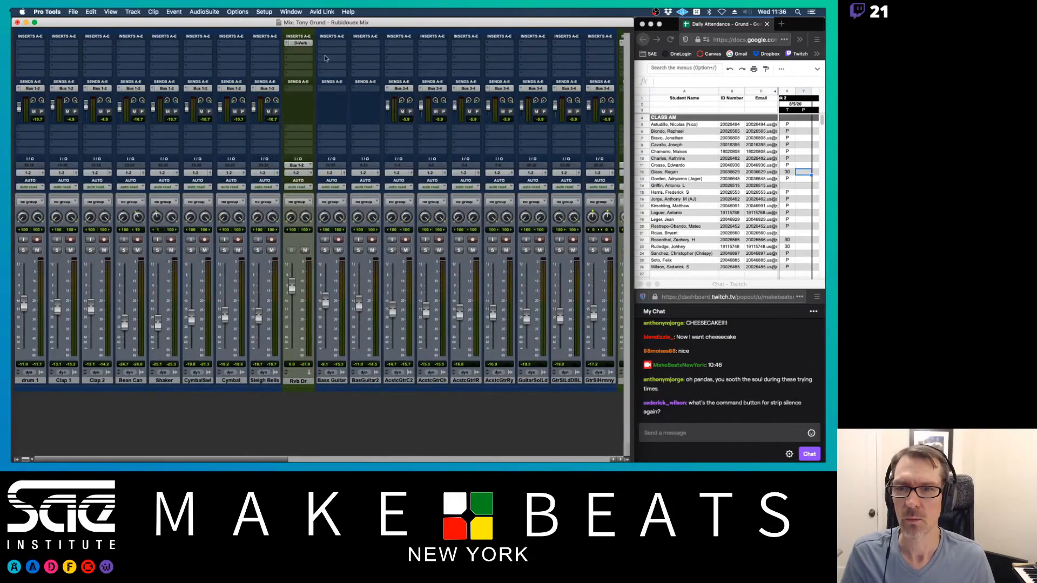
scroll(378, 172, right, 5)
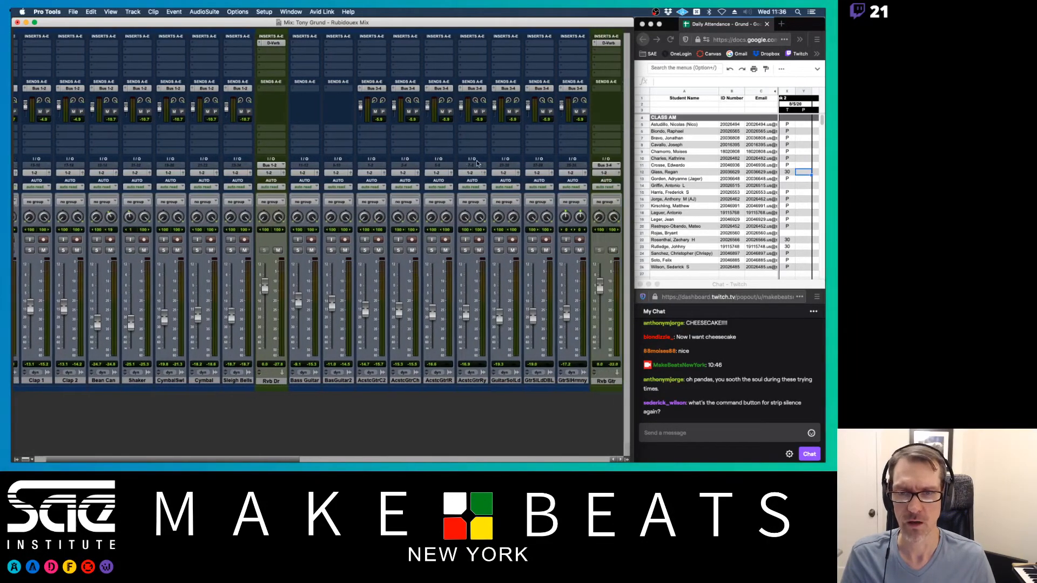
scroll(477, 163, left, 5)
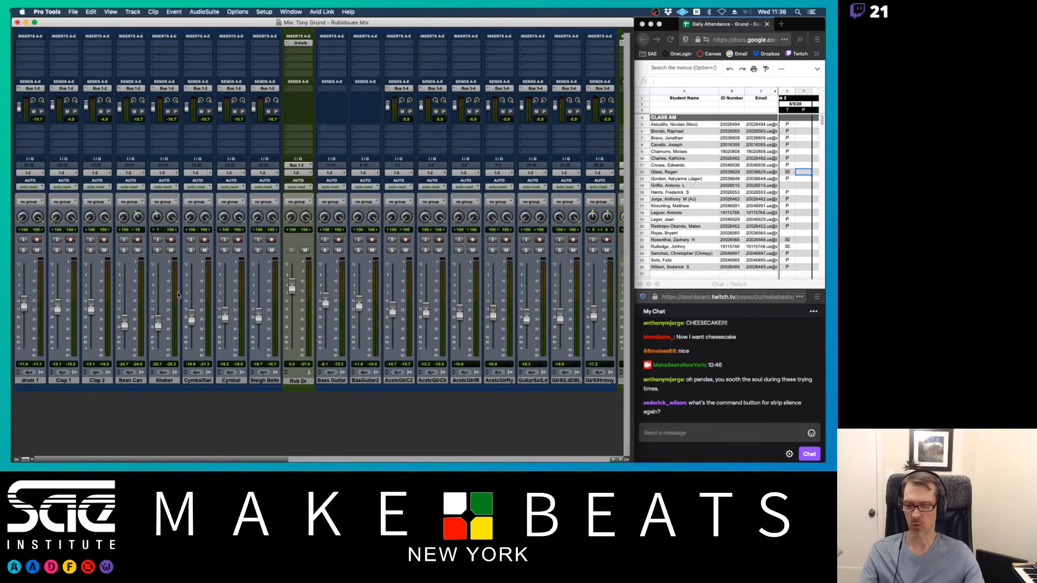
scroll(182, 291, right, 5)
scroll(182, 291, right, 5)
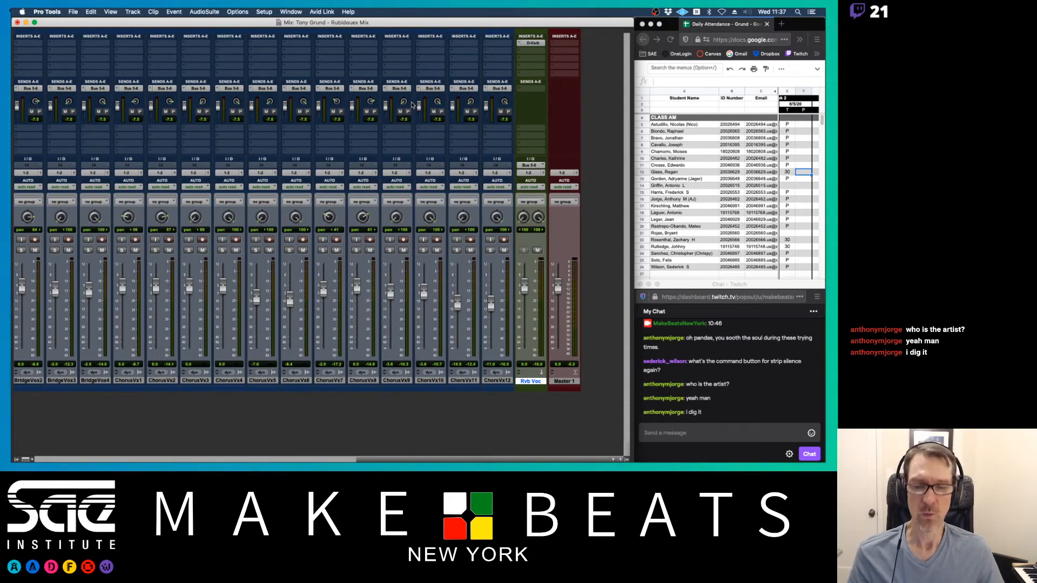
key(super+Tab)
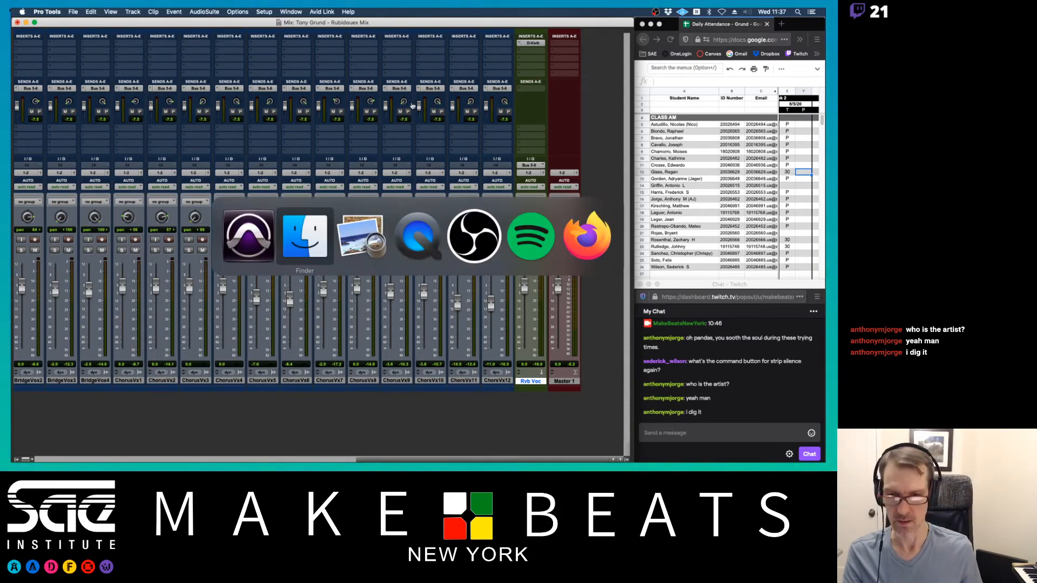
- Turn the Preview notes to page 5, 'Aux Tracks', and come back to Pro Tools
key(super+Tab)
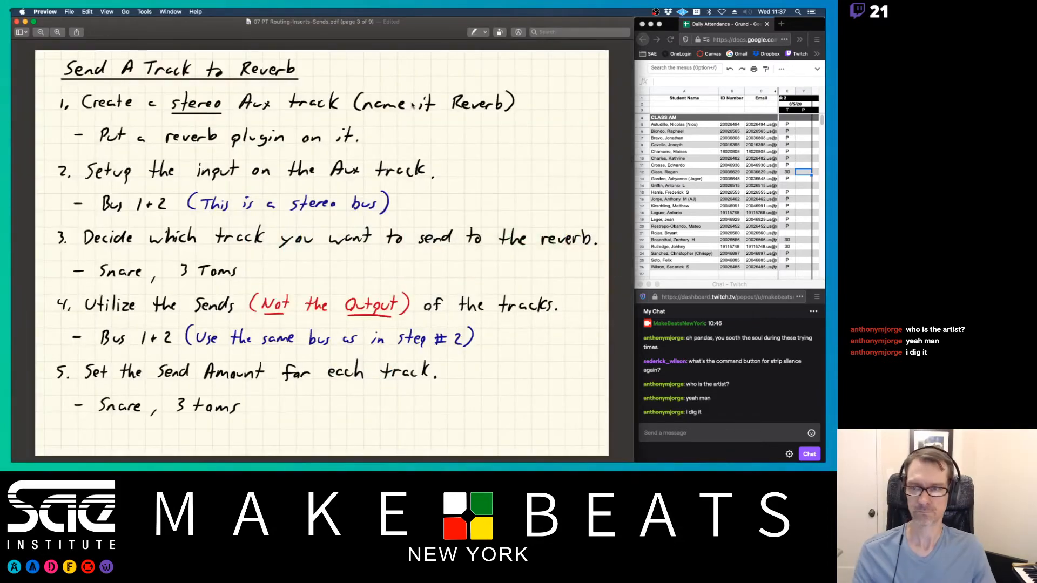
key(Down)
key(Down)
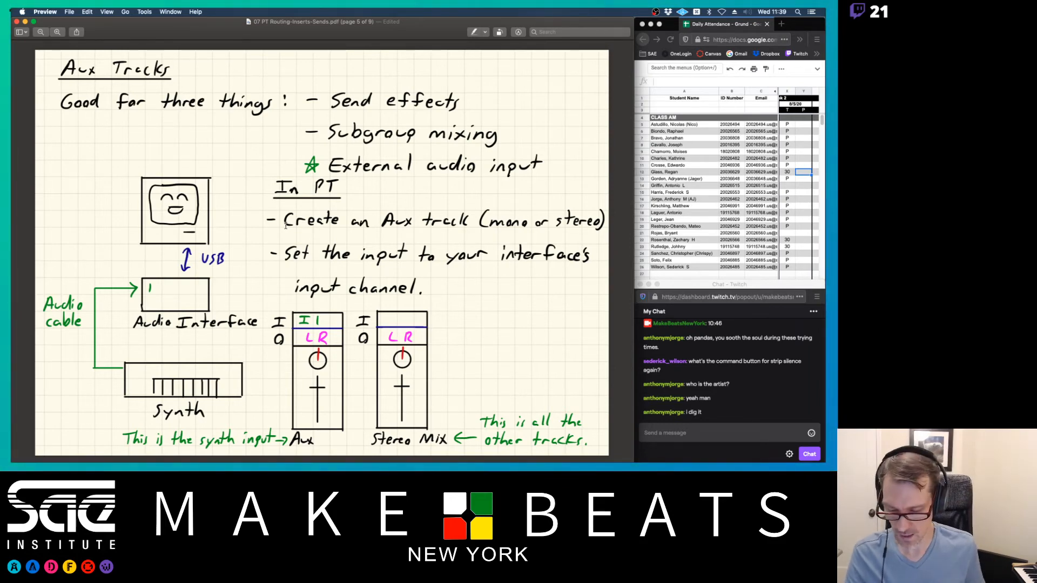
key(super+Tab)
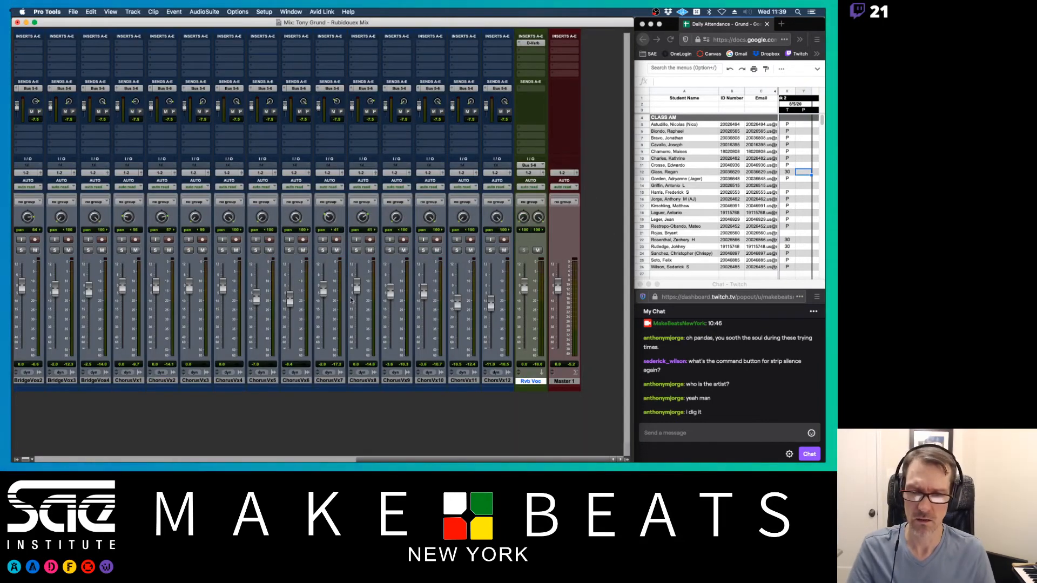
- Create a mono Aux Input track called 'Moog In' directly after the selected Rvb Gtr track
scroll(336, 295, left, 10)
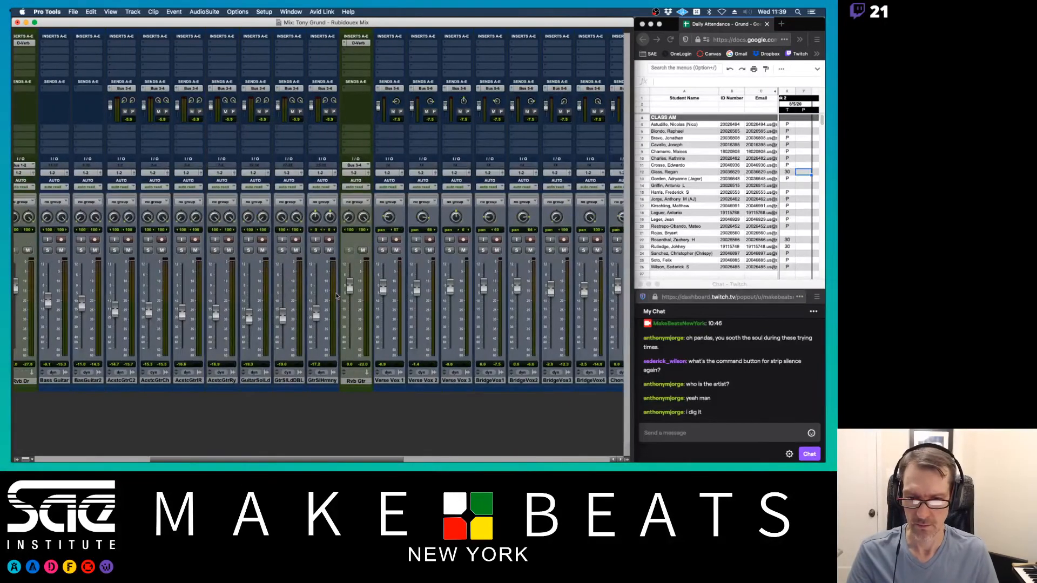
click(357, 382)
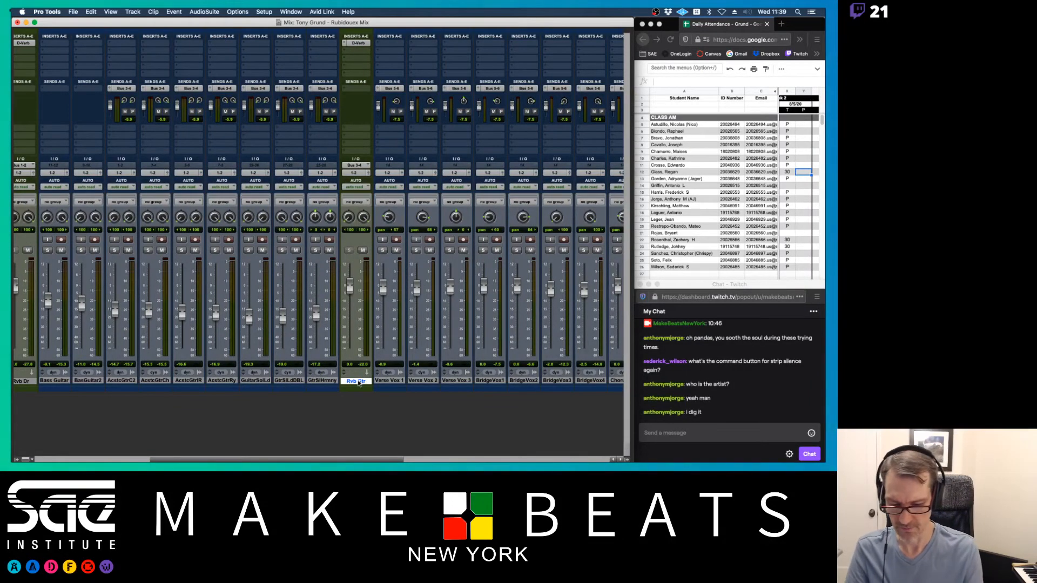
key(super+shift+n)
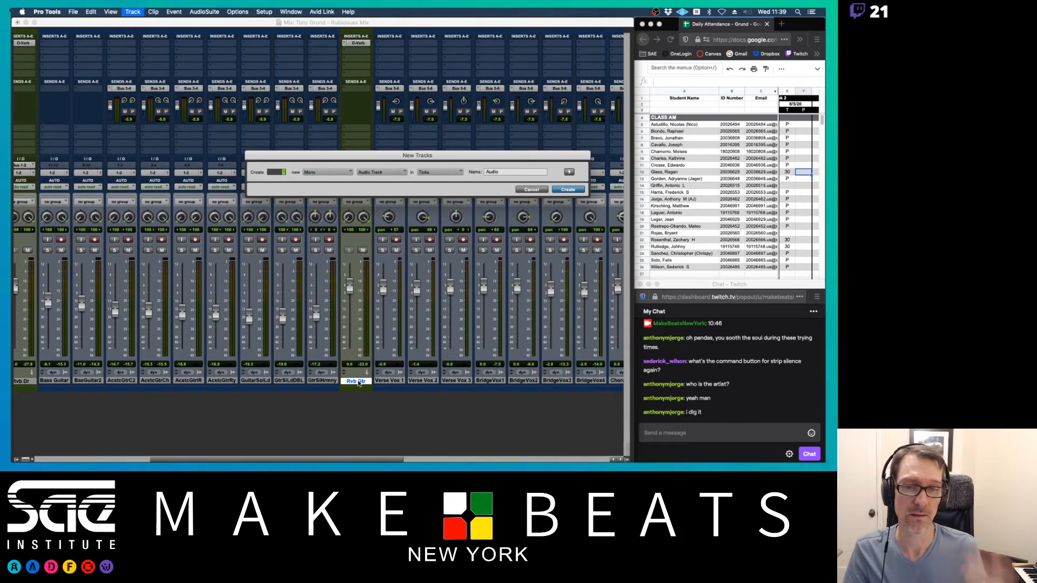
key(super+Down)
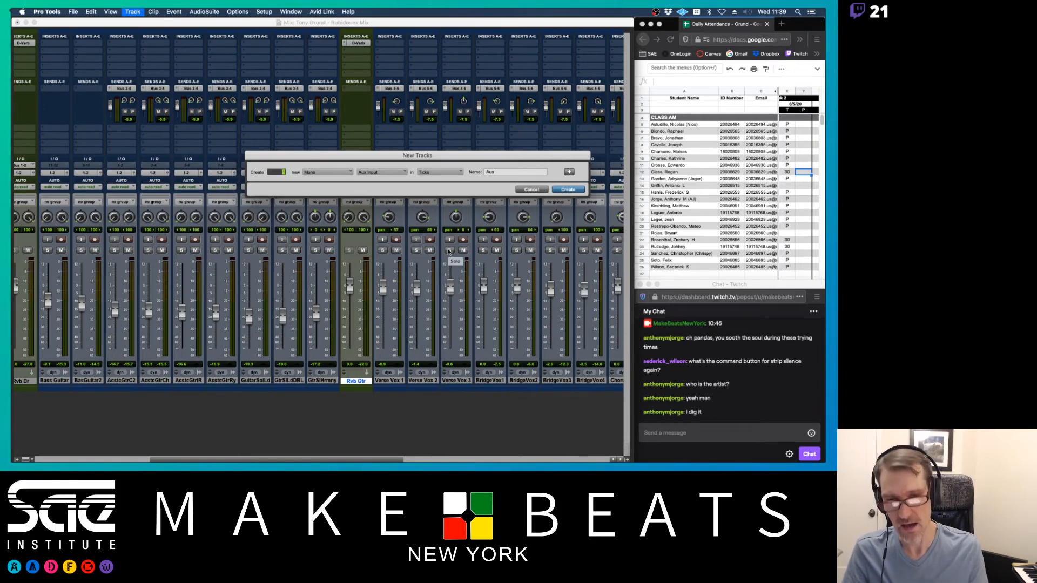
key(Tab)
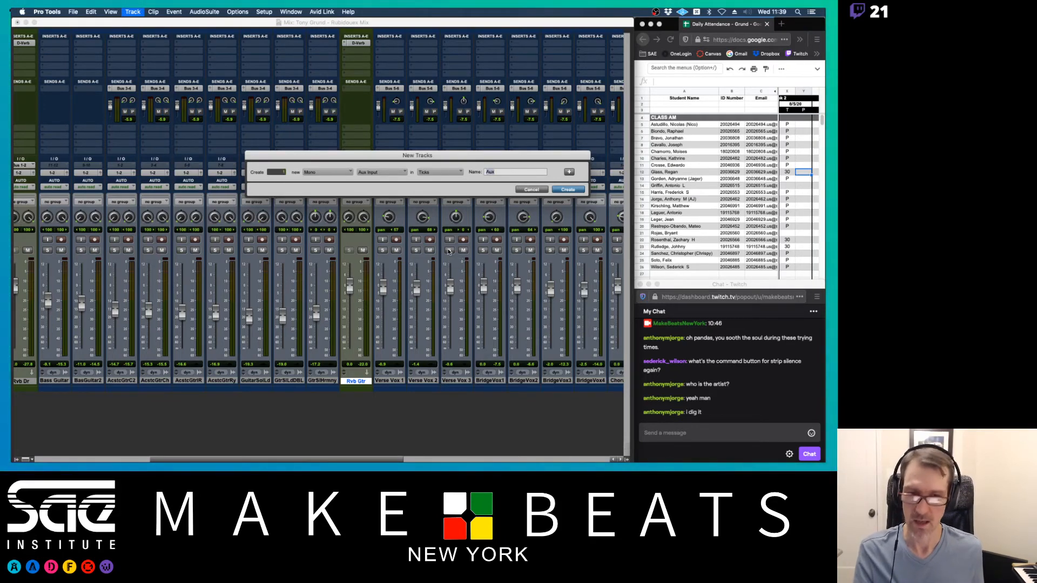
text(Mo)
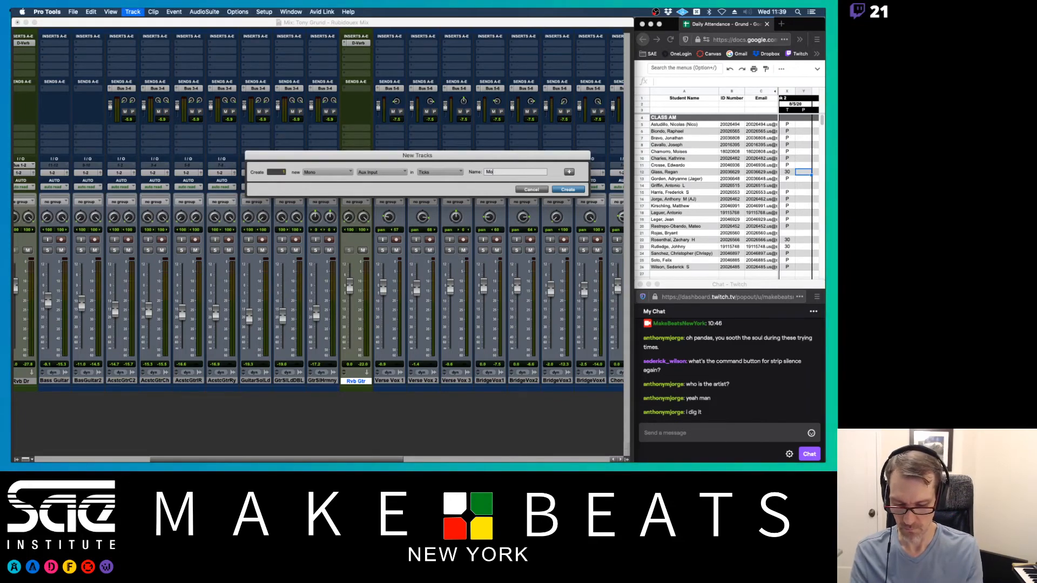
text(og In)
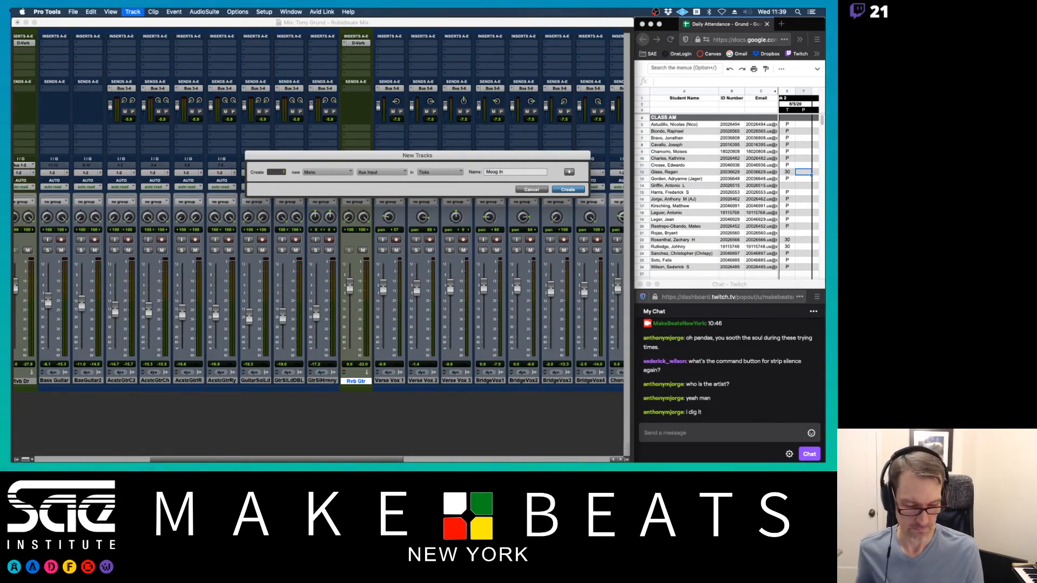
key(Return)
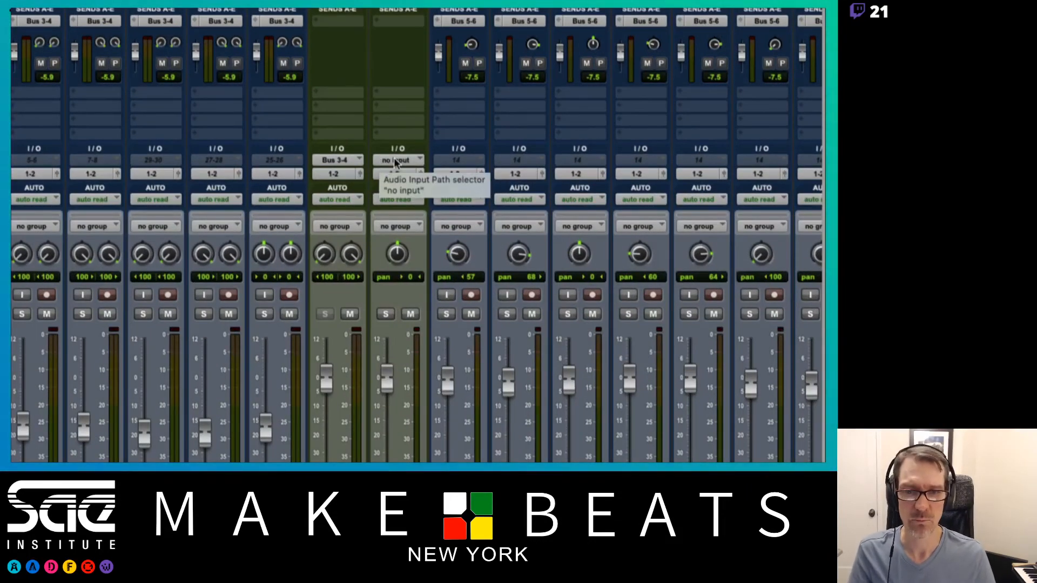
- Set Moog In's input to interface In 1 (Mono), then switch over to Firefox
click(394, 161)
mouse_move(425, 160)
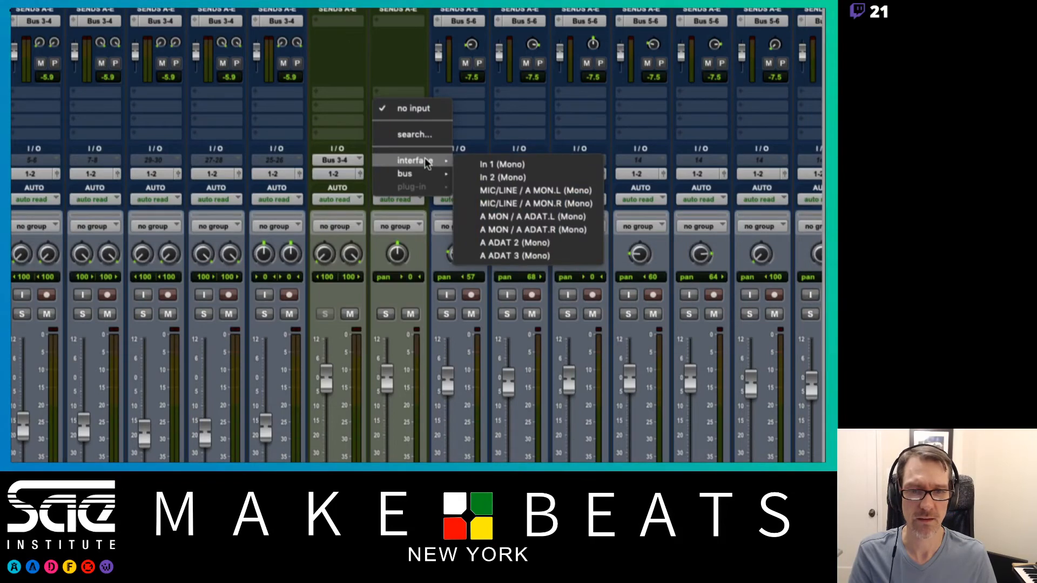
click(501, 163)
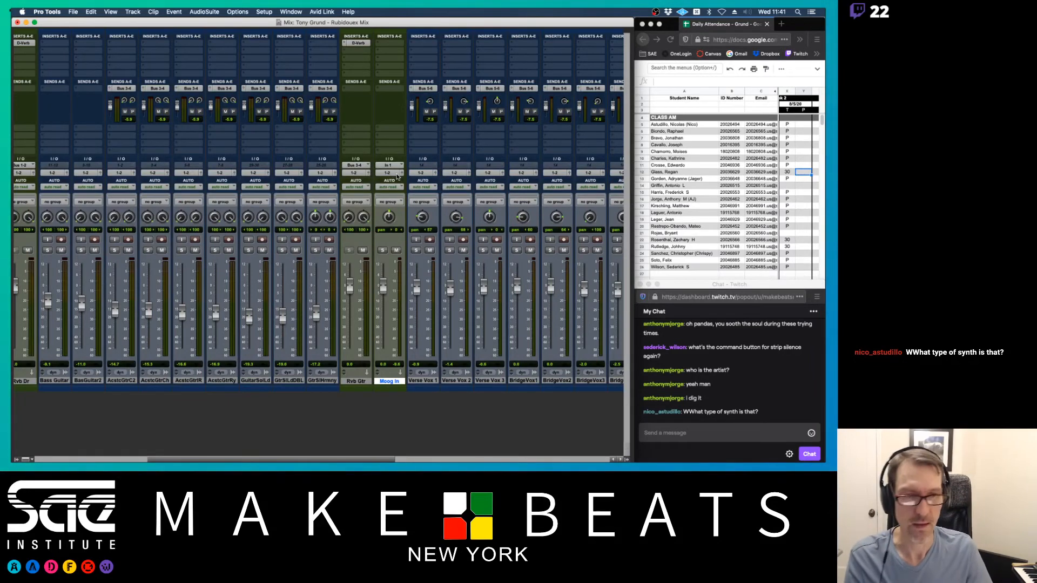
key(super+Tab)
key(super+Tab)
key(super+Tab)
key(super+Tab)
key(super+Tab)
key(super+Tab)
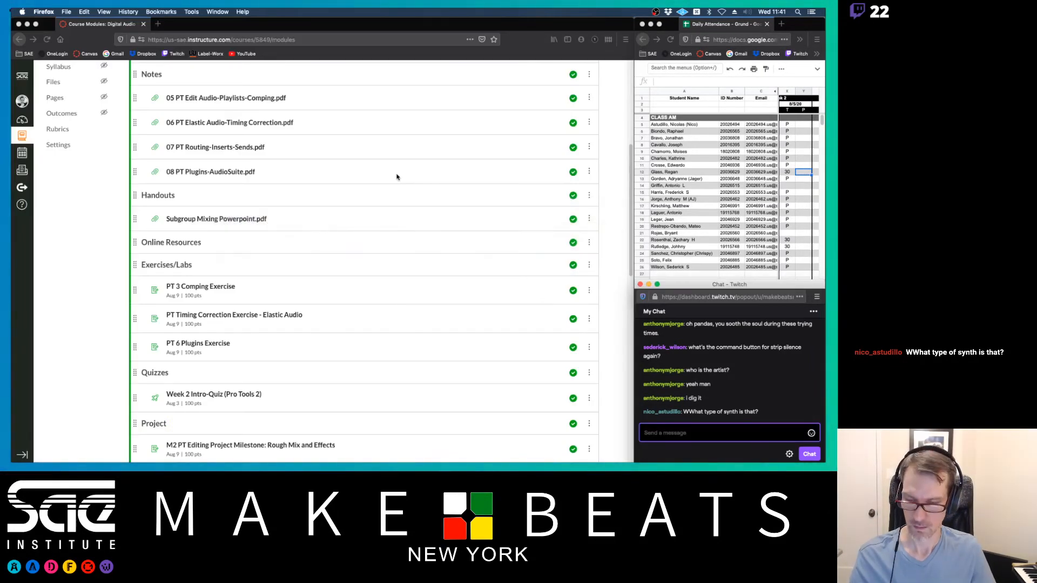
- Open a new tab in the course window and search the web for 'moog sub37'
key(super+t)
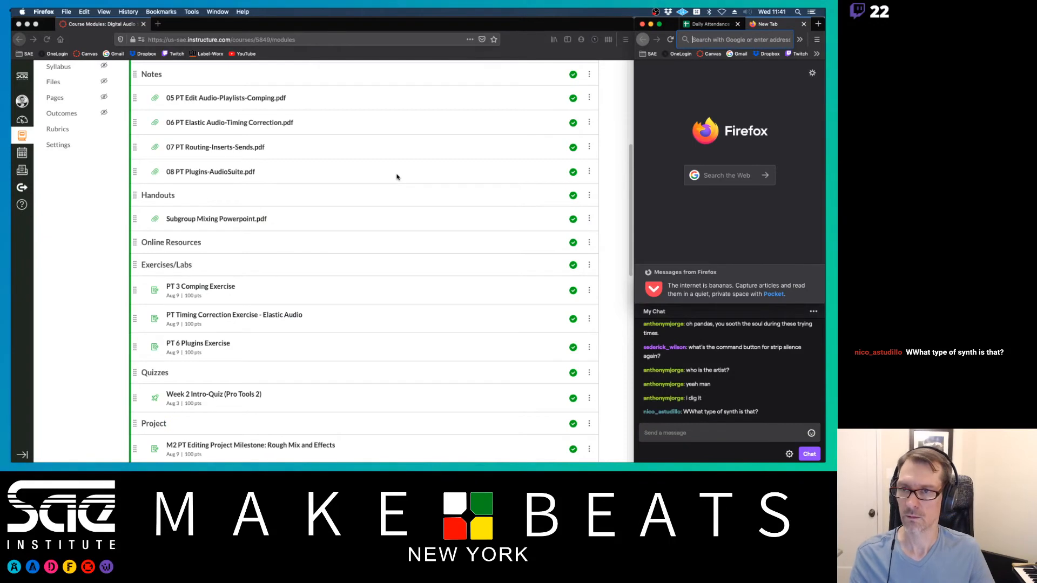
click(804, 23)
click(528, 28)
key(super+t)
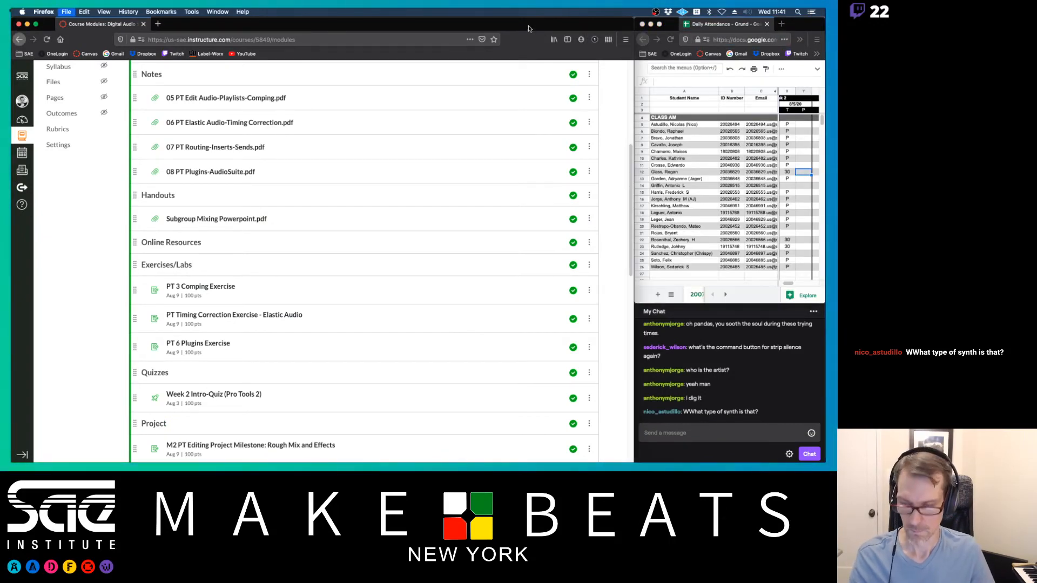
click(180, 39)
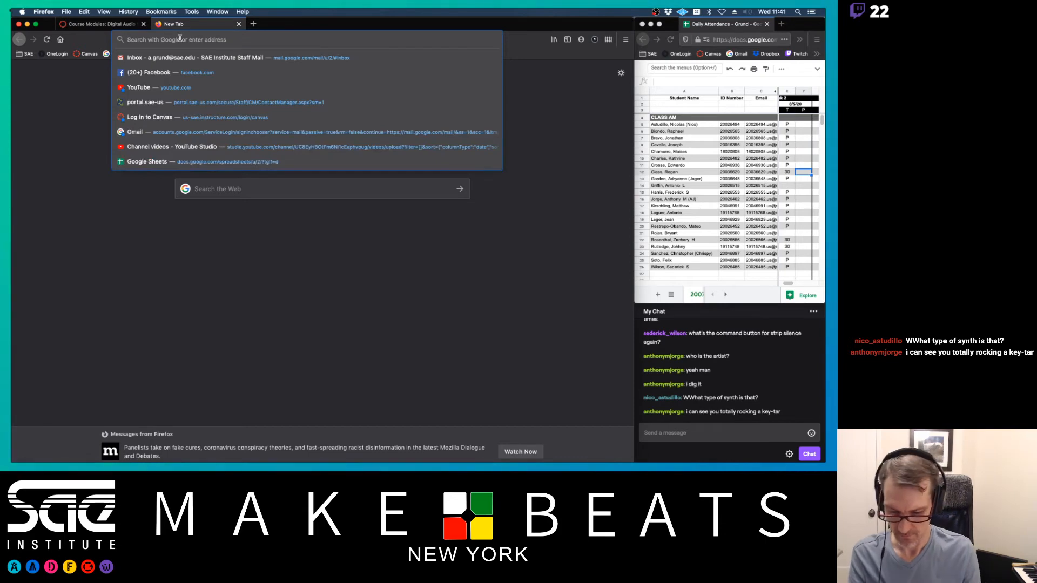
text(moog sub)
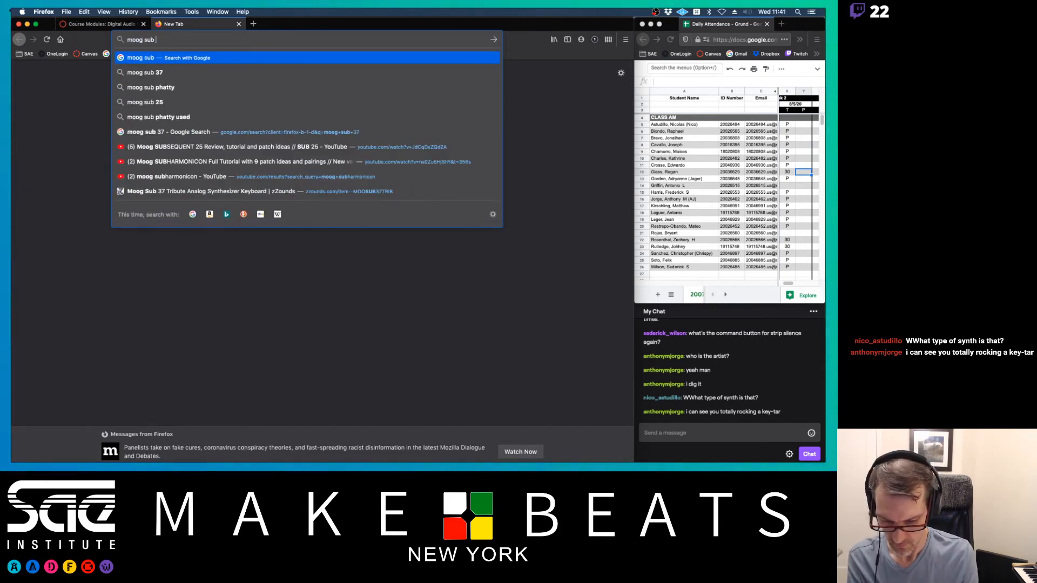
key(BackSpace)
text(37)
key(Return)
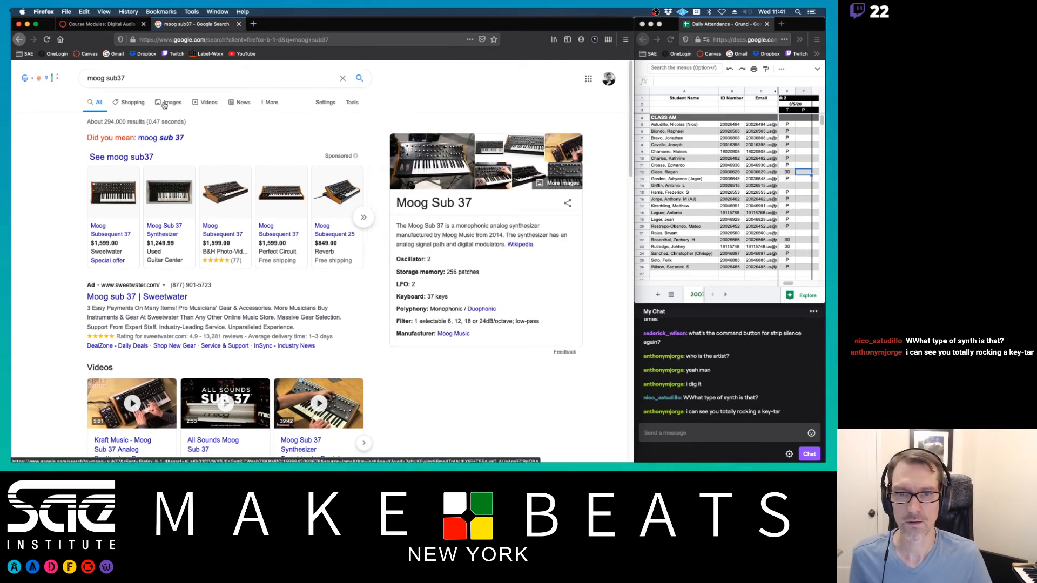
- View the Moog Subsequent 37 image results, preview the first image, then close the tab
click(163, 104)
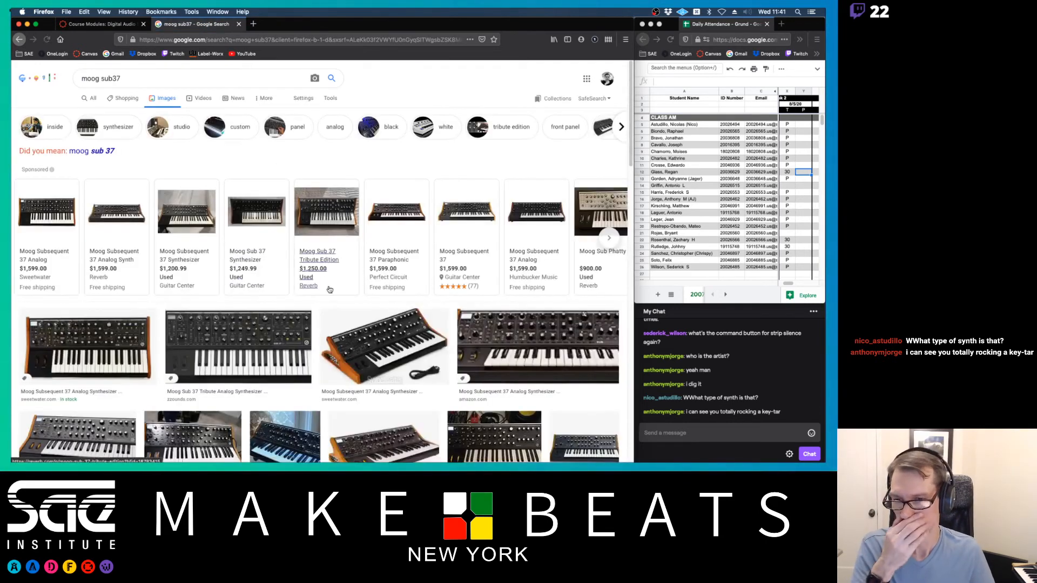
click(120, 326)
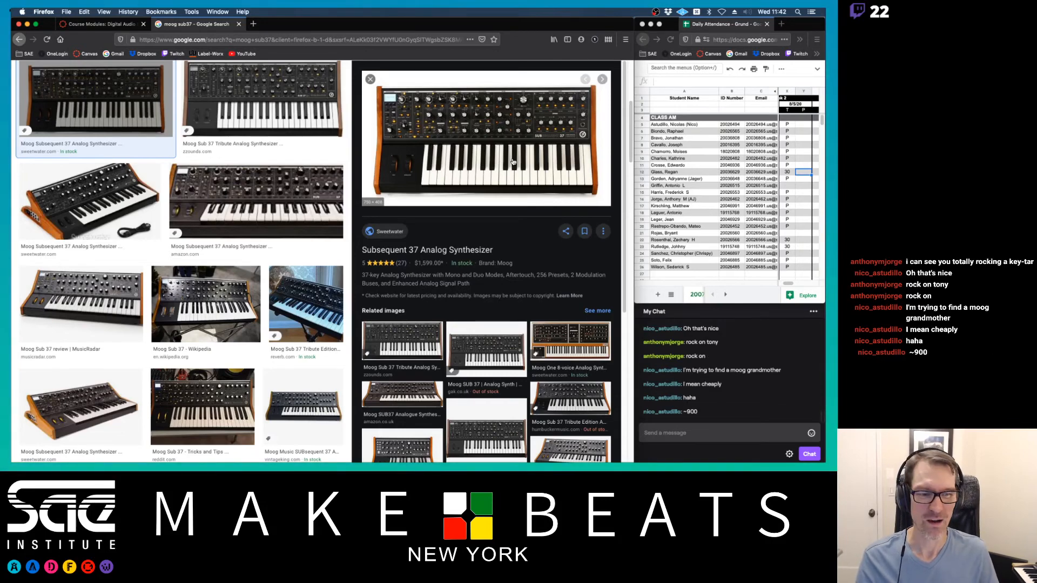
key(super+w)
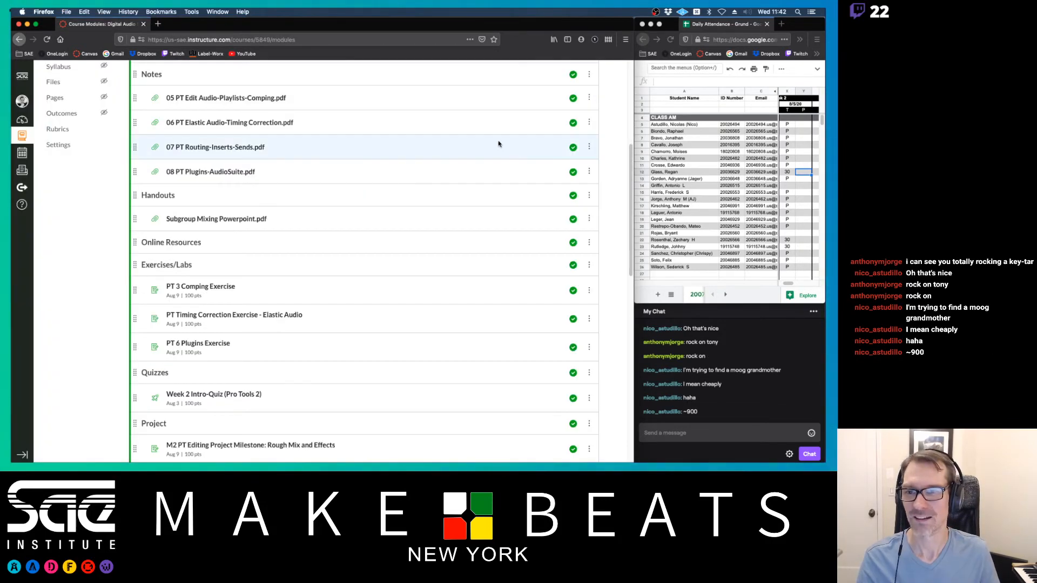
- Switch back to Pro Tools and its Rubidoux mixer
key(super+Tab)
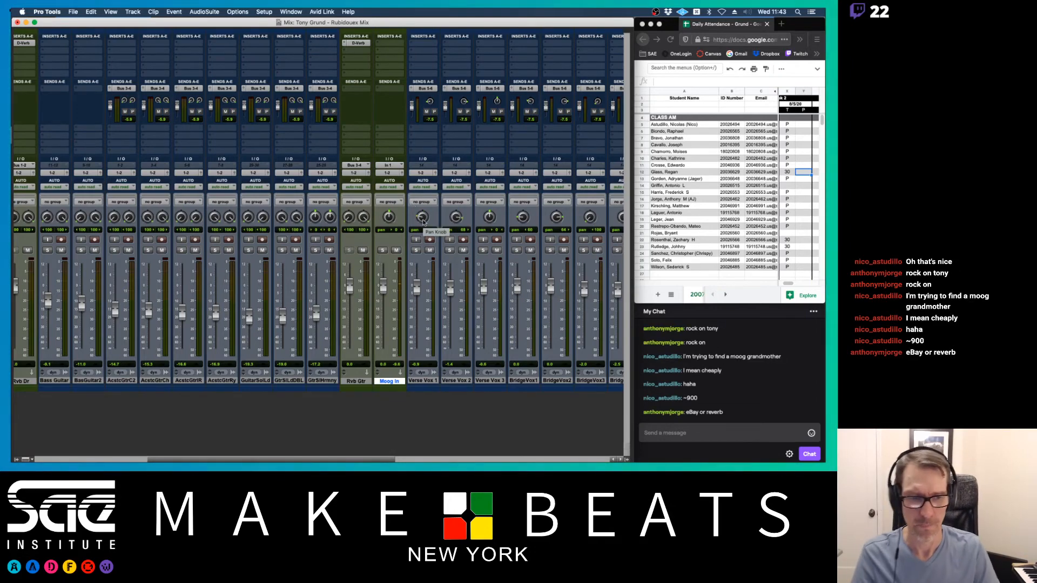
- Create a stereo Aux Input track named 'Rvb Synth' following Moog In
key(super+shift+n)
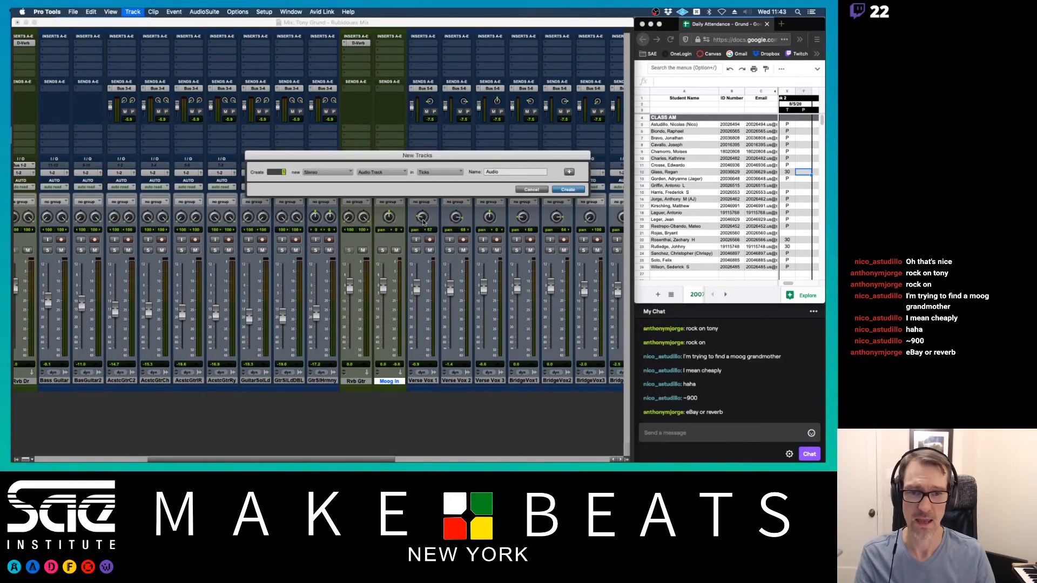
key(super+Down)
key(Tab)
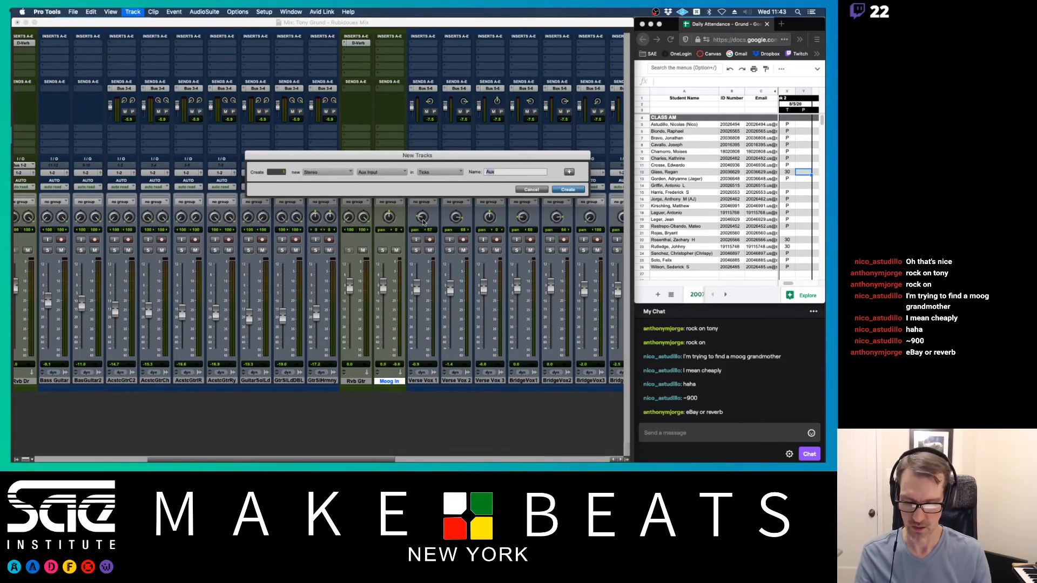
text(Rvb Synth)
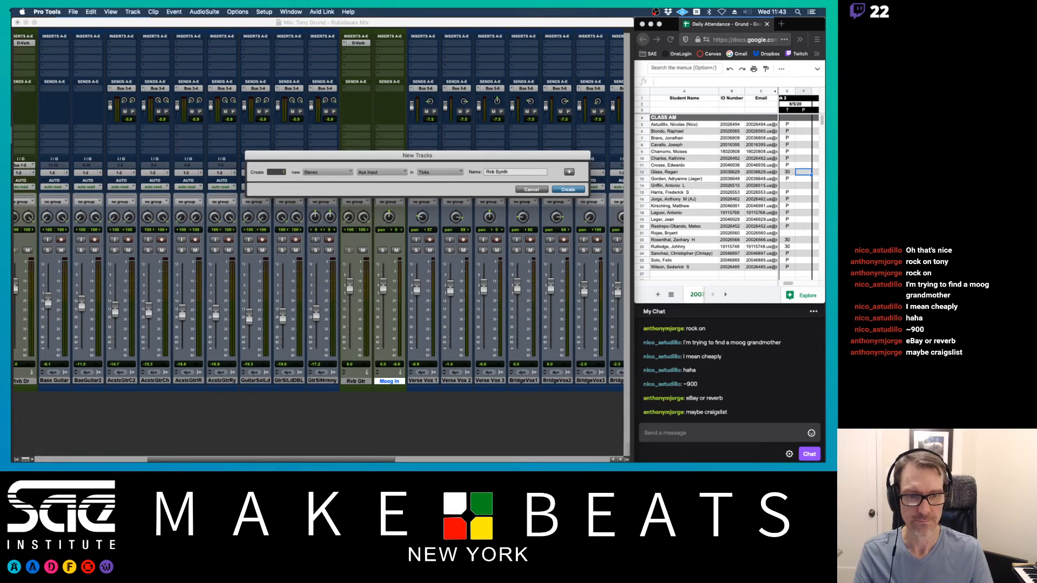
key(Return)
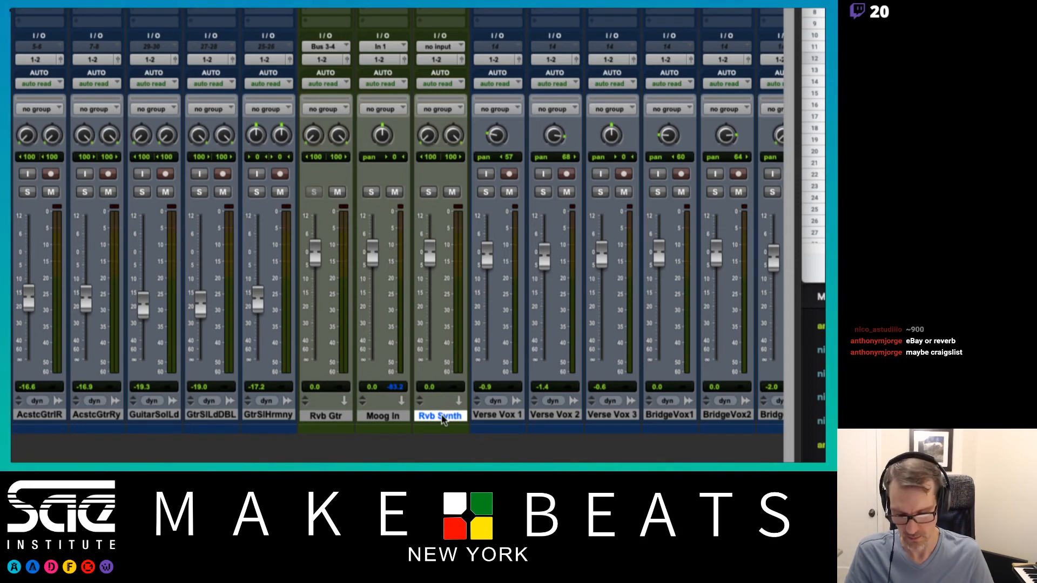
- Create a mono Aux Input track named 'Dly Synth' after Rvb Synth
key(super+shift+n)
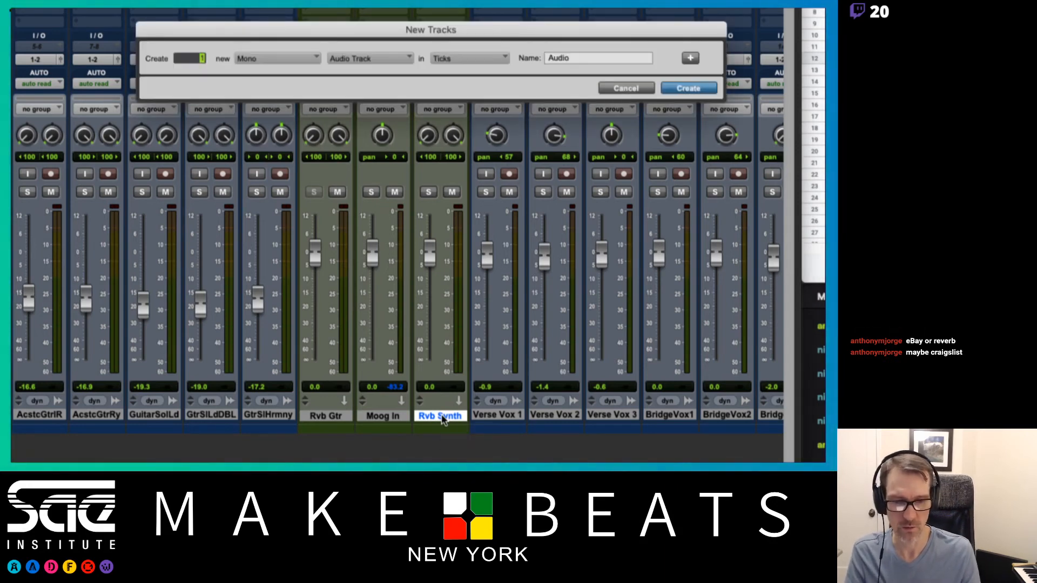
key(super+Right)
key(super+Down)
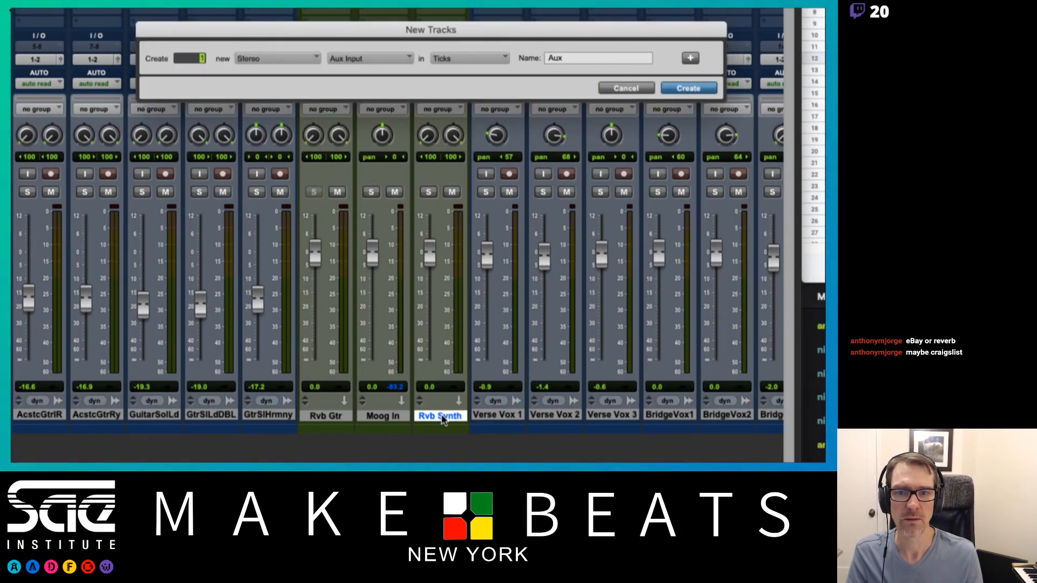
key(super+Left)
key(Tab)
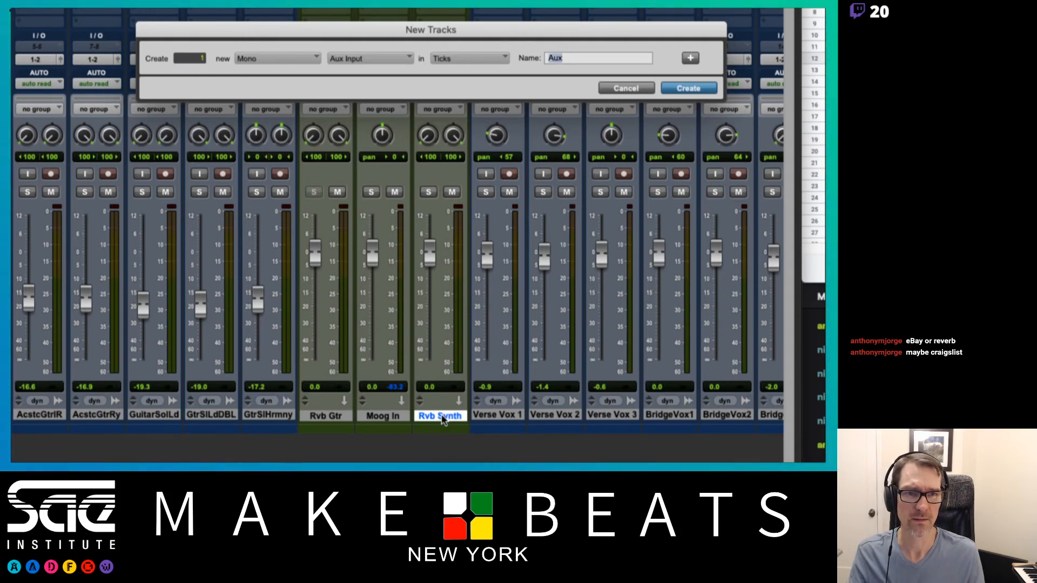
text(Dly Synth)
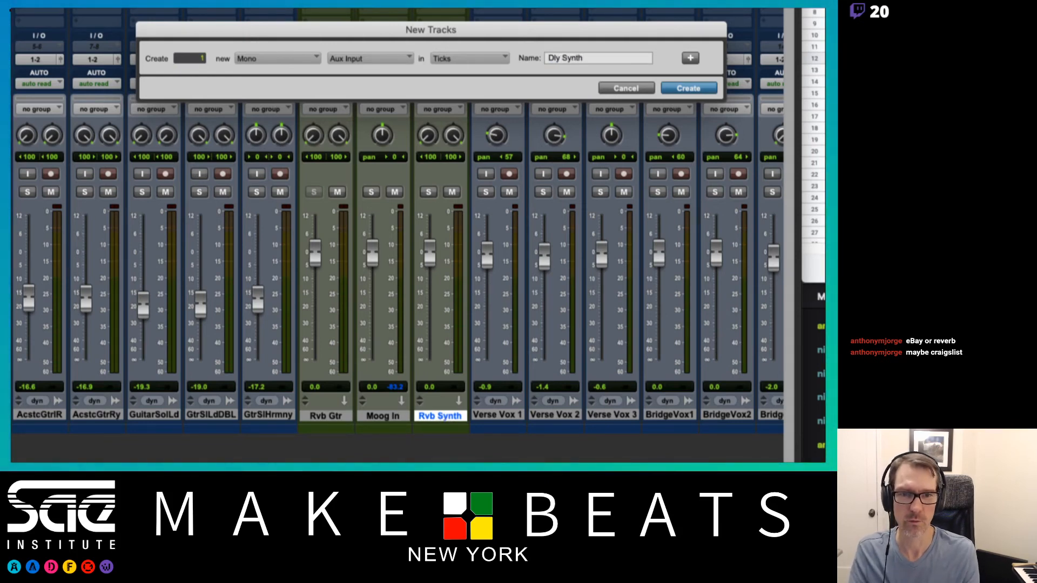
key(Return)
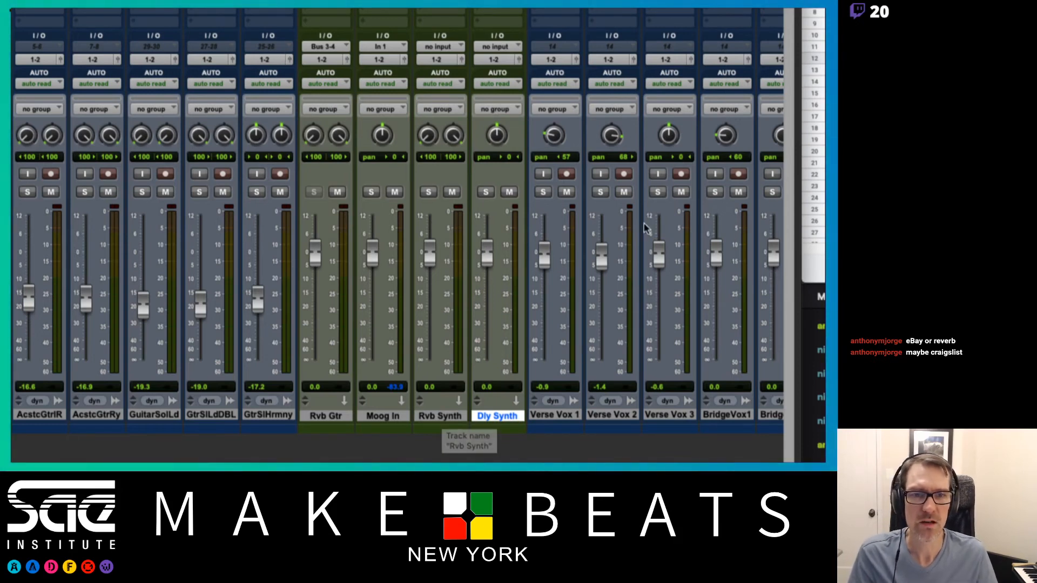
- Select both the Rvb Synth and Dly Synth tracks together
click(453, 416)
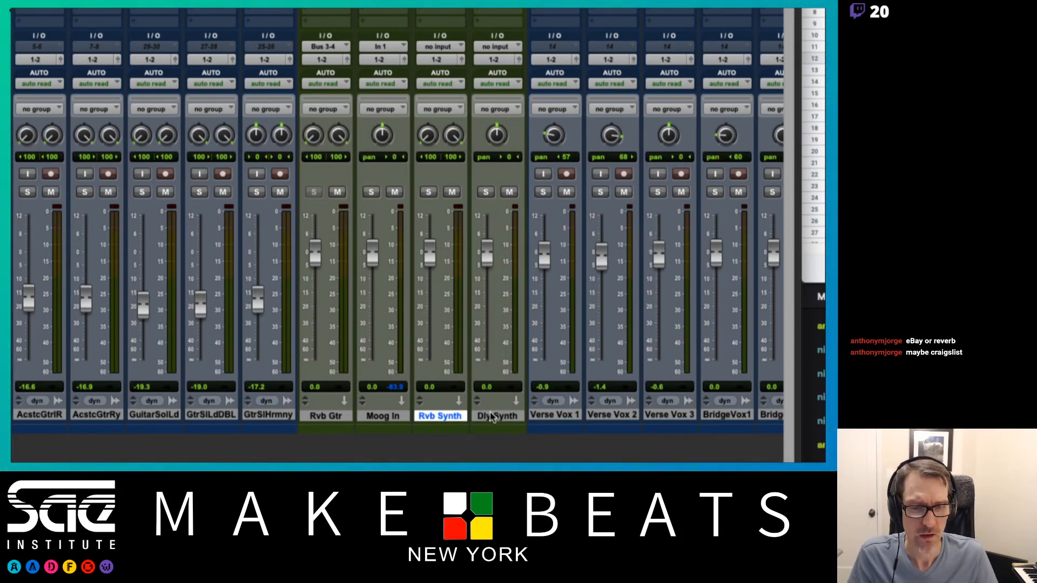
shift+click(497, 416)
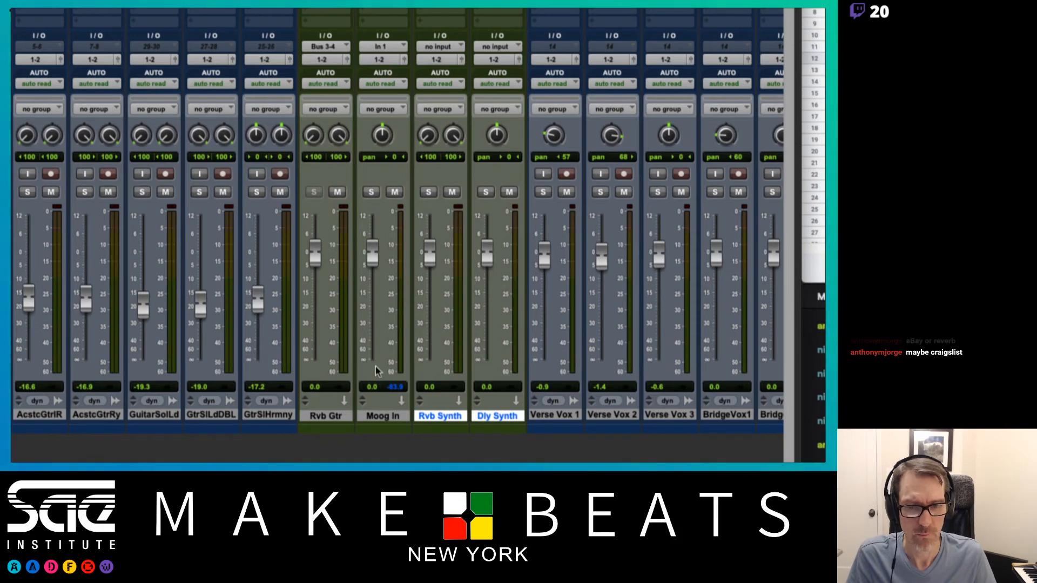
scroll(392, 12, up, 2)
scroll(392, 13, up, 4)
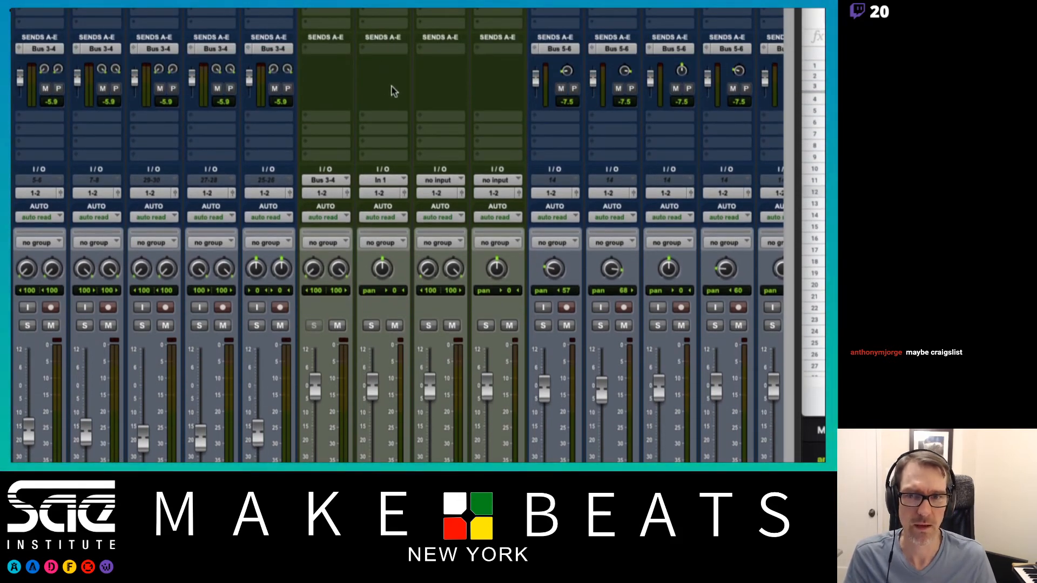
- Insert the Eventide Blackhole stereo reverb on Rvb Synth and move its window over the mixer's left side
scroll(515, 14, up, 4)
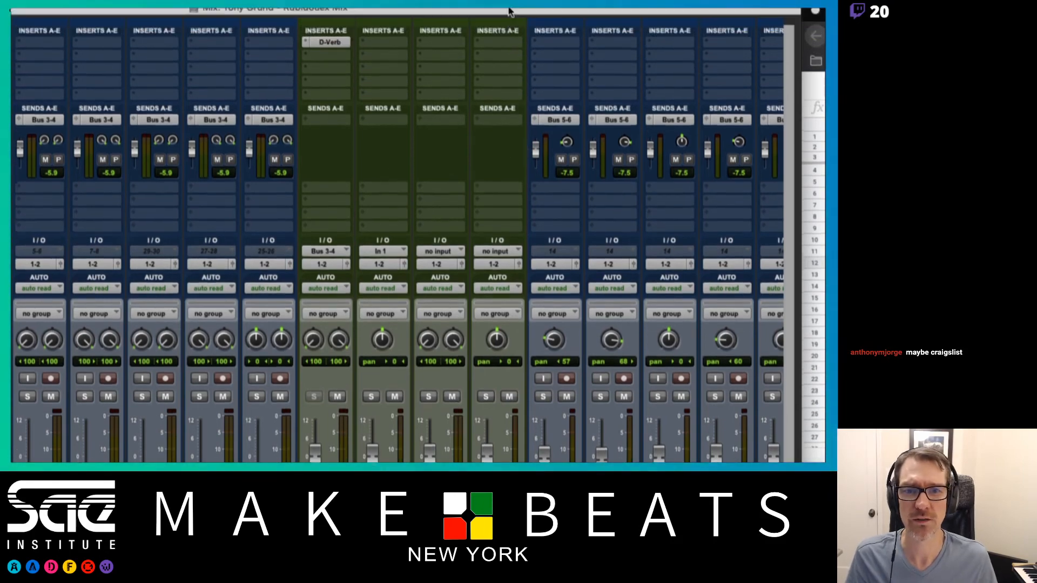
click(439, 60)
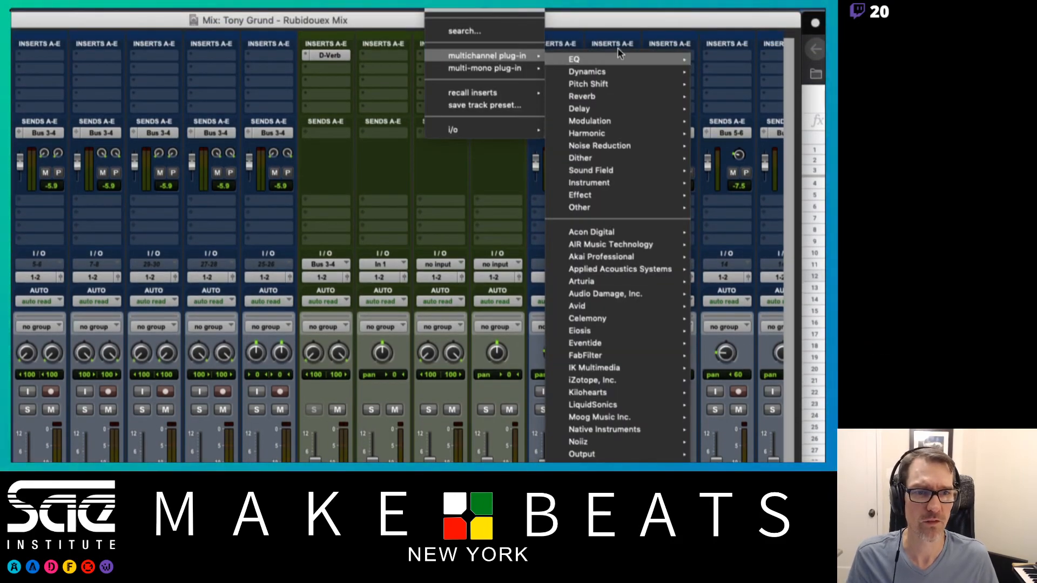
mouse_move(619, 74)
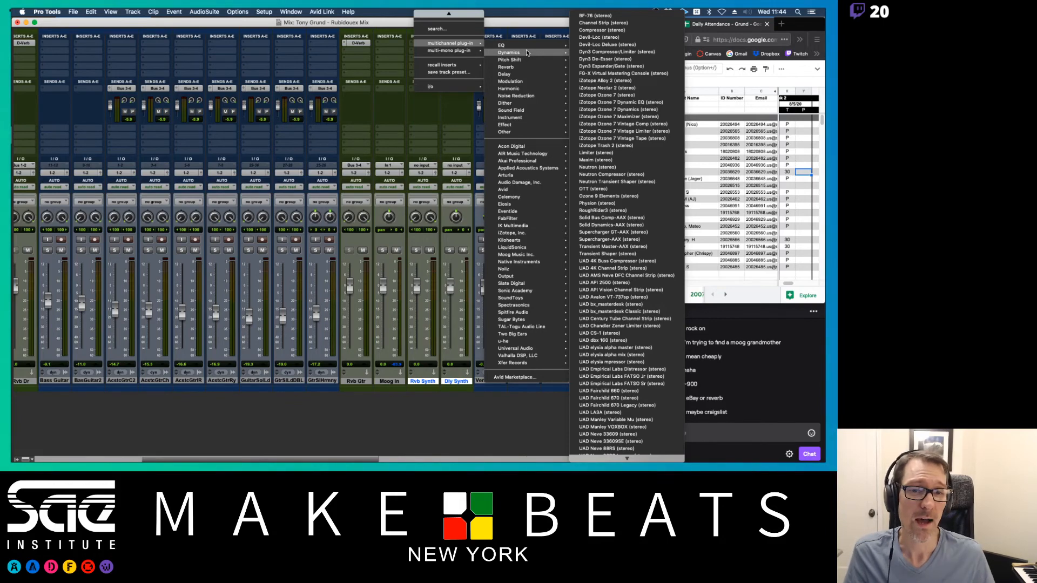
mouse_move(535, 67)
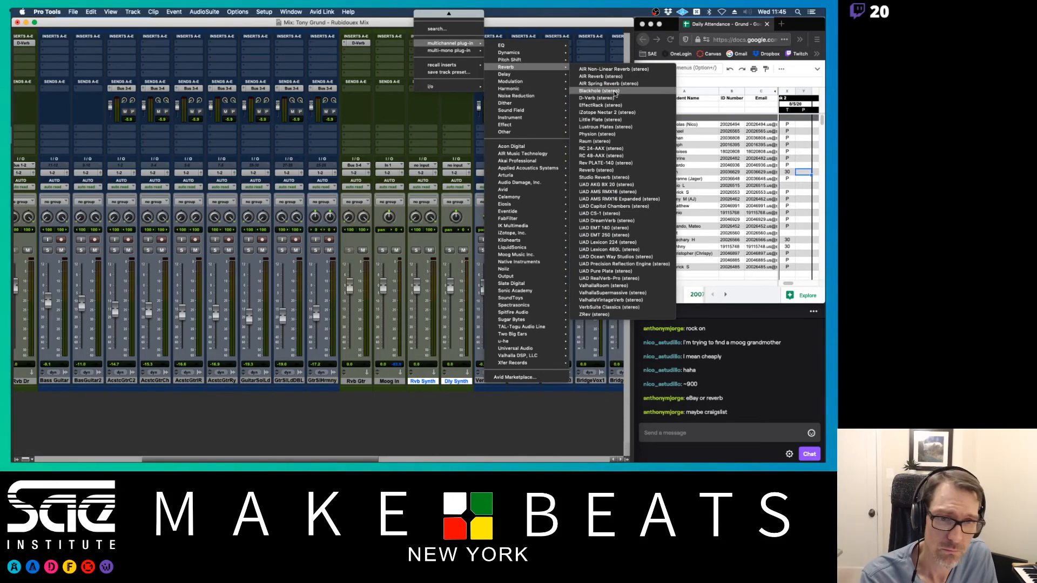
click(615, 92)
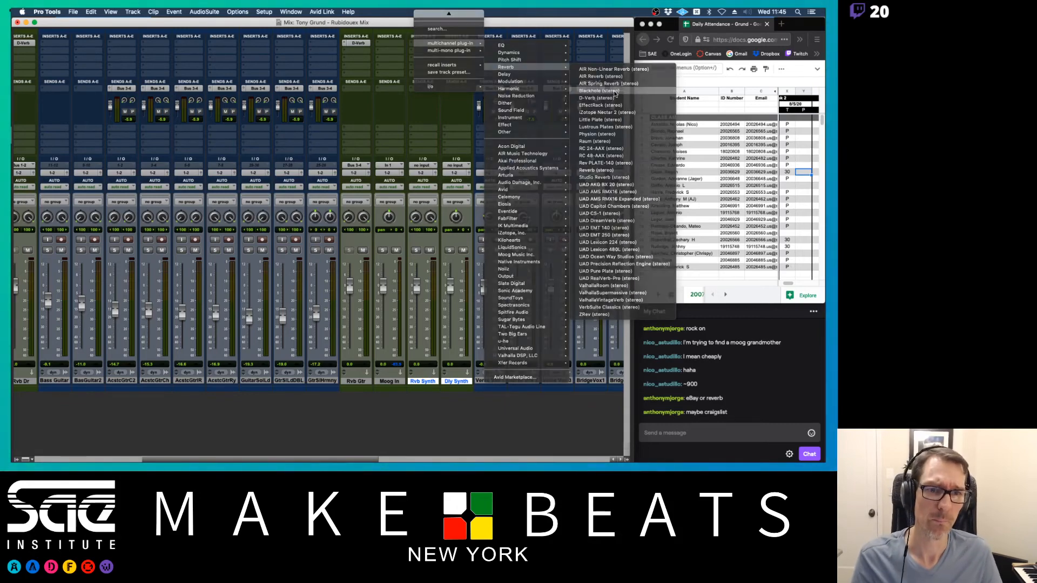
drag(607, 63, 225, 102)
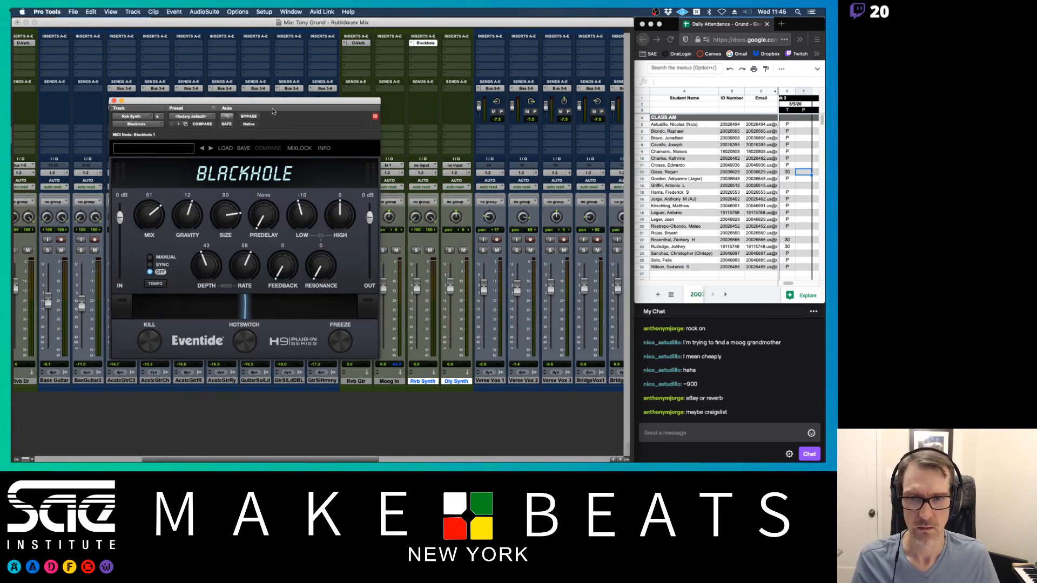
- Set the Rvb Synth track's input to Bus 7-8
drag(278, 100, 225, 102)
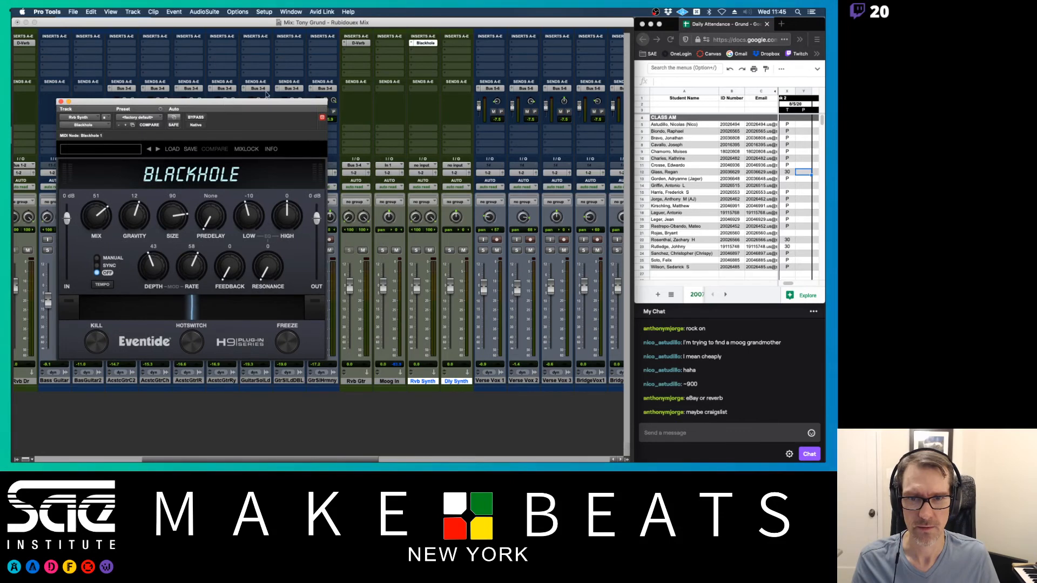
click(422, 165)
mouse_move(432, 173)
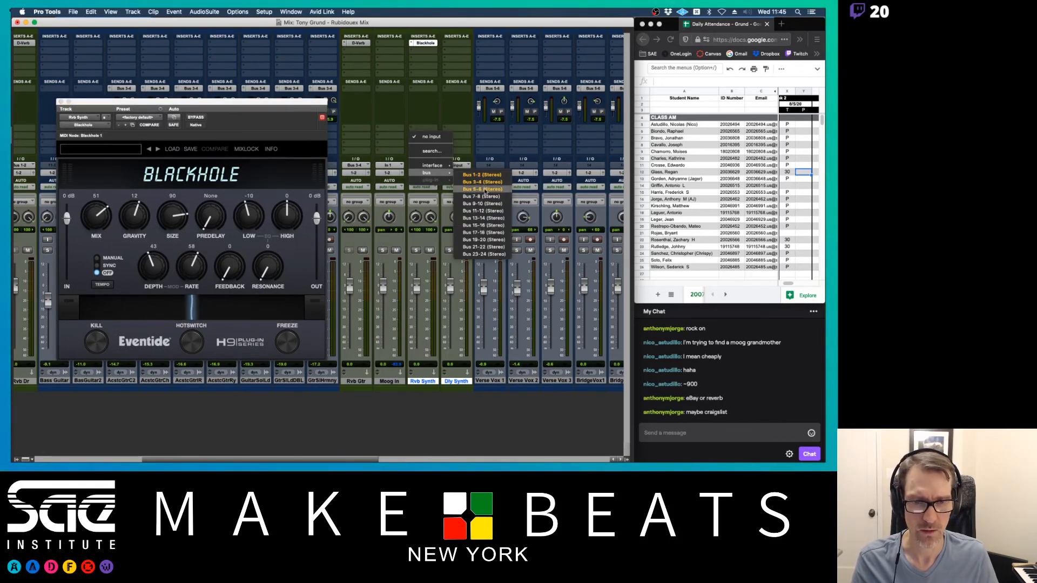
click(488, 197)
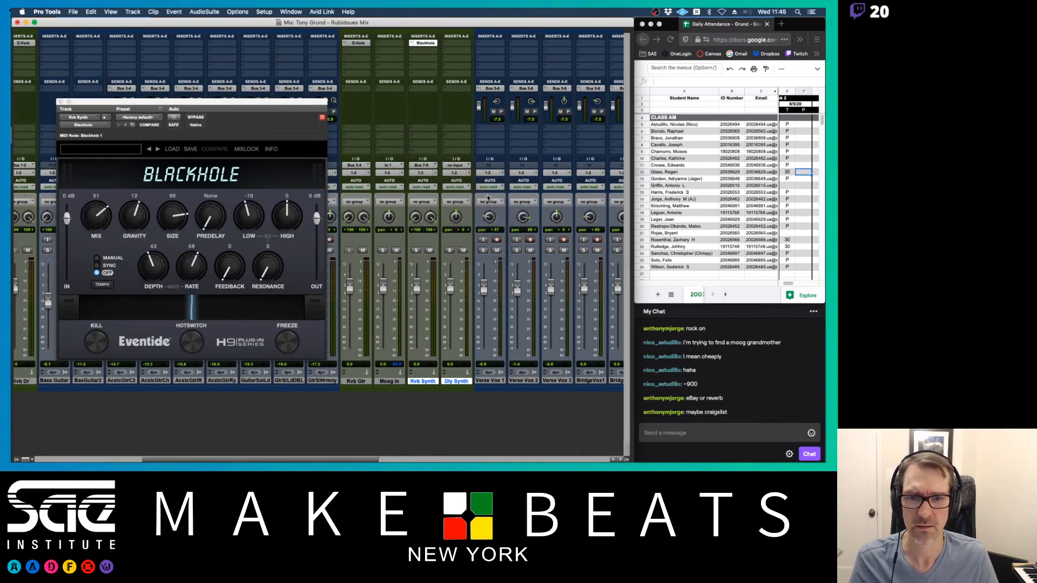
- Add a Moog In send to Bus 7-8 and raise its send level
click(396, 89)
mouse_move(413, 96)
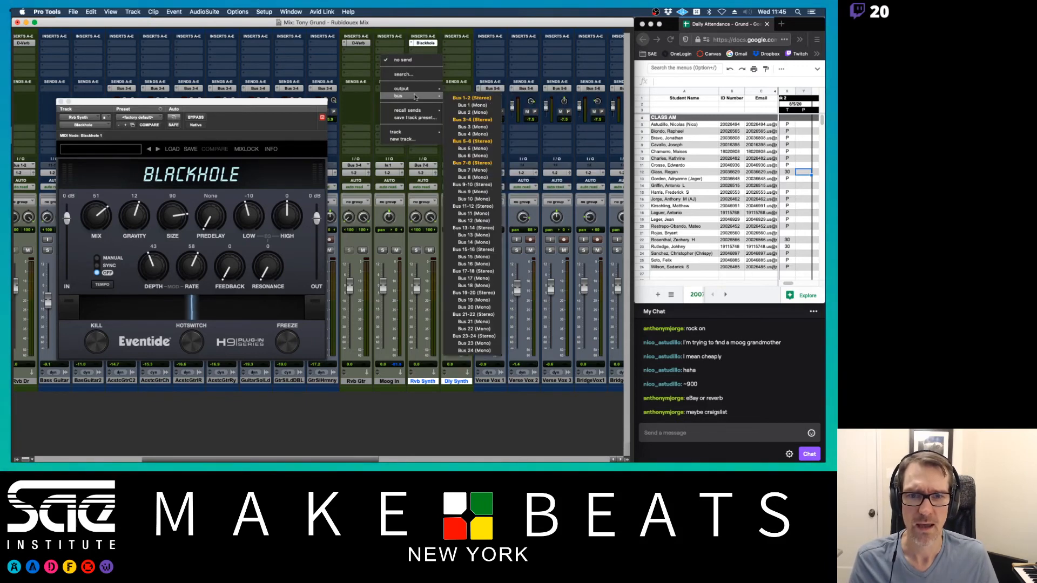
click(491, 163)
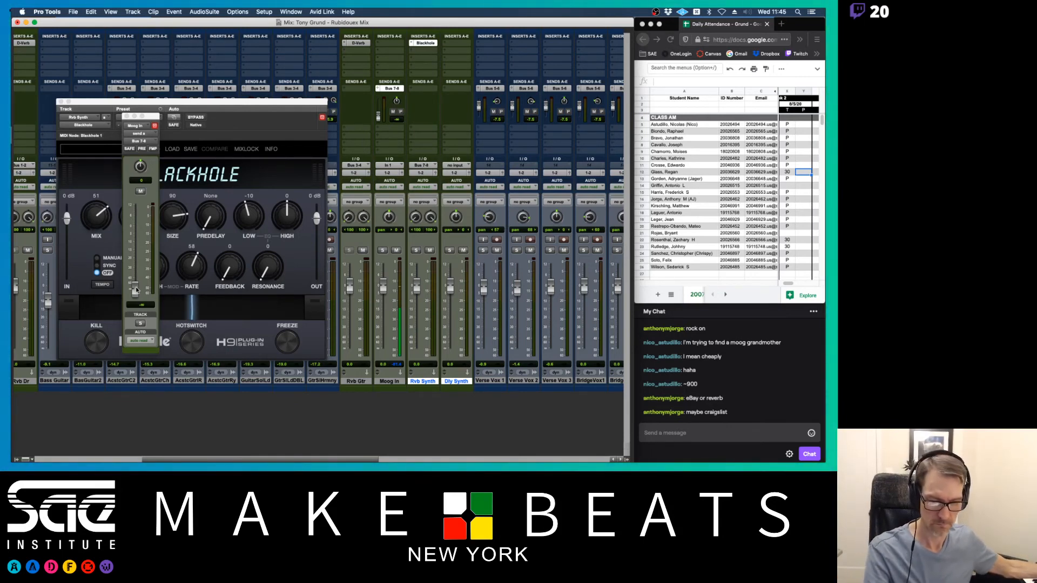
drag(136, 290, 140, 228)
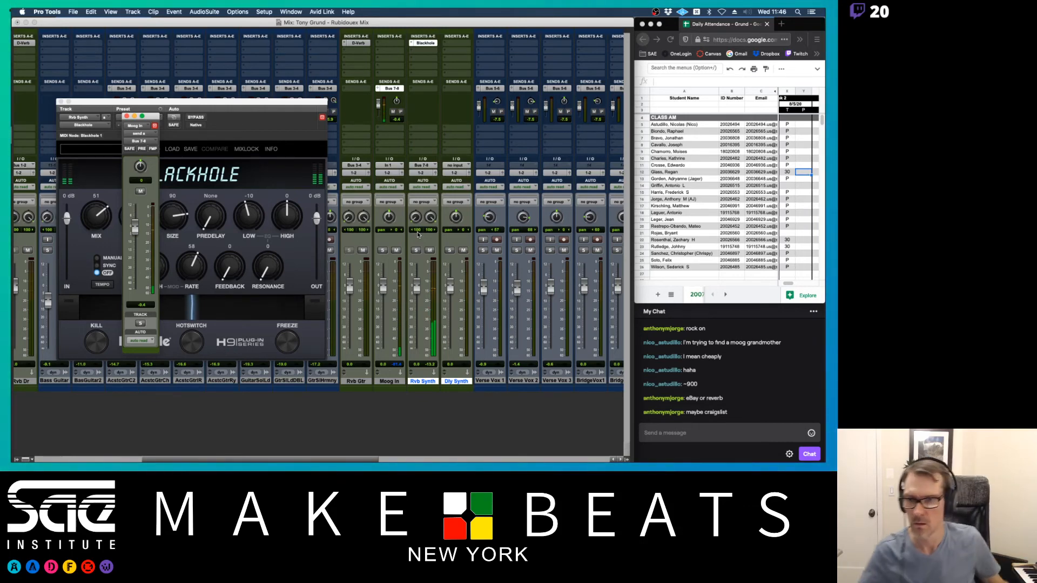
- Audition Blackhole presets: Biggest Reverb Ever, Blackhole, then Dark Matter
click(126, 116)
click(94, 150)
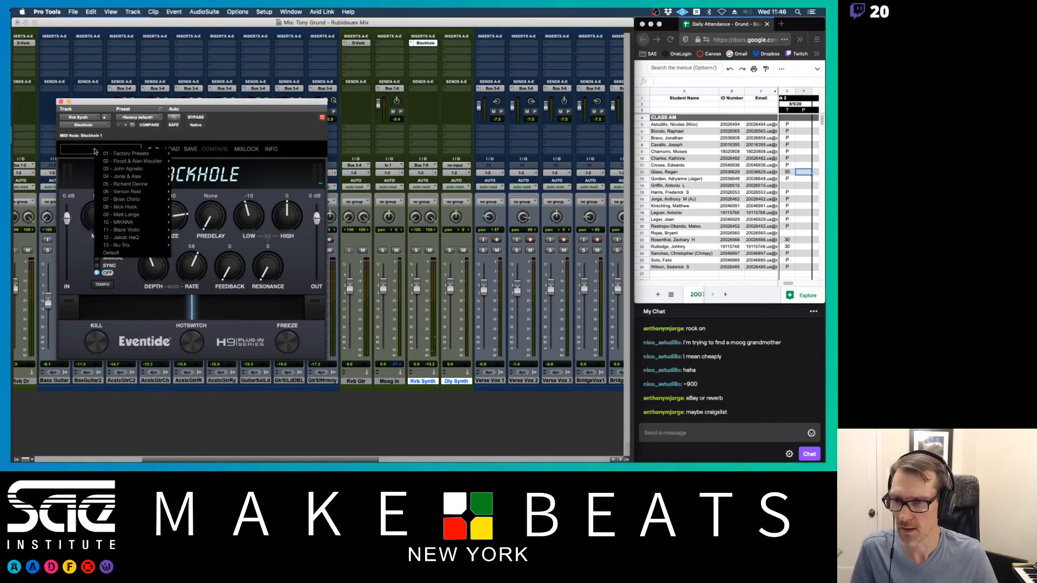
mouse_move(118, 155)
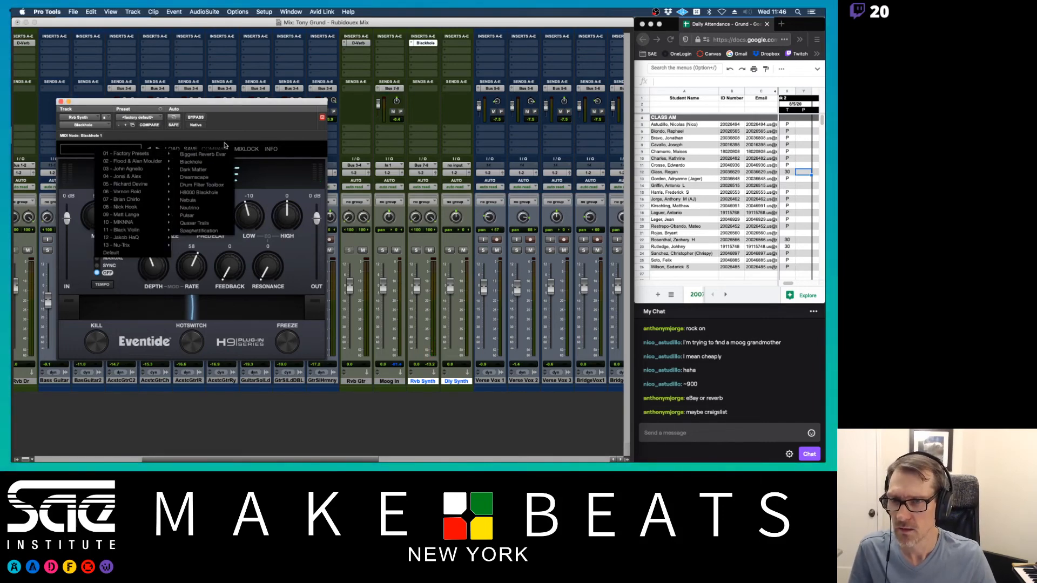
click(195, 155)
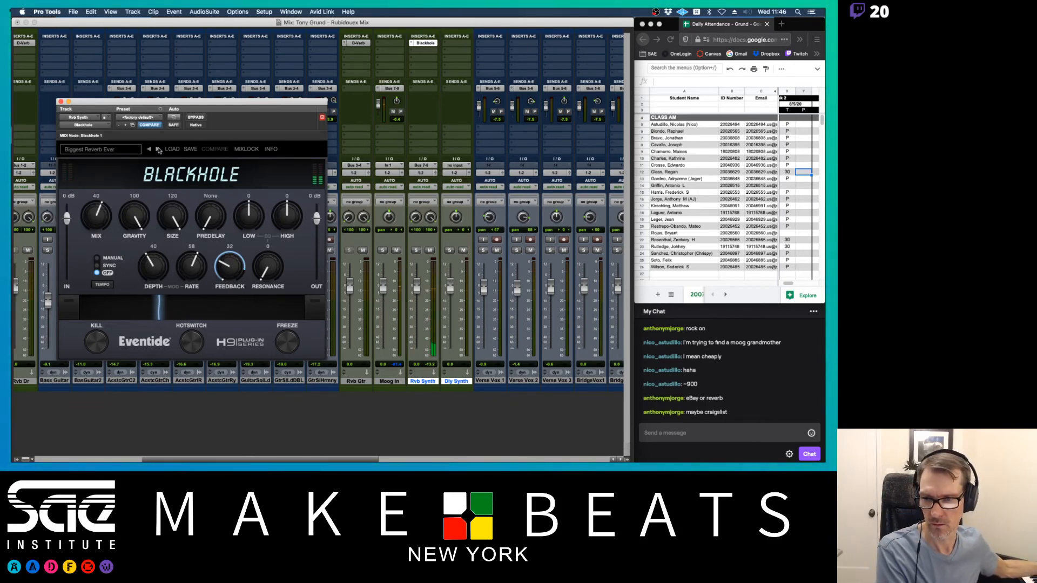
click(159, 150)
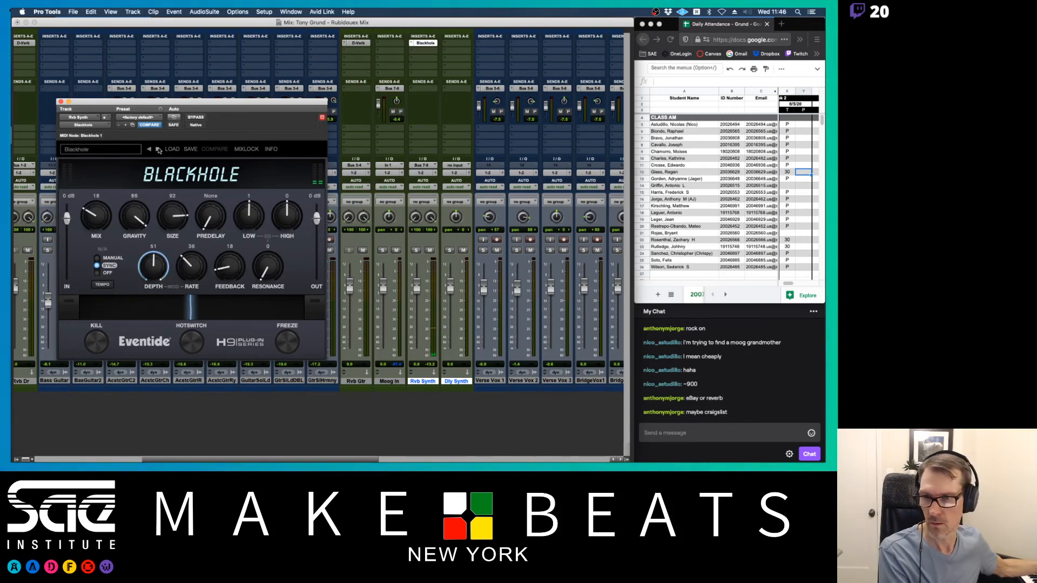
click(158, 149)
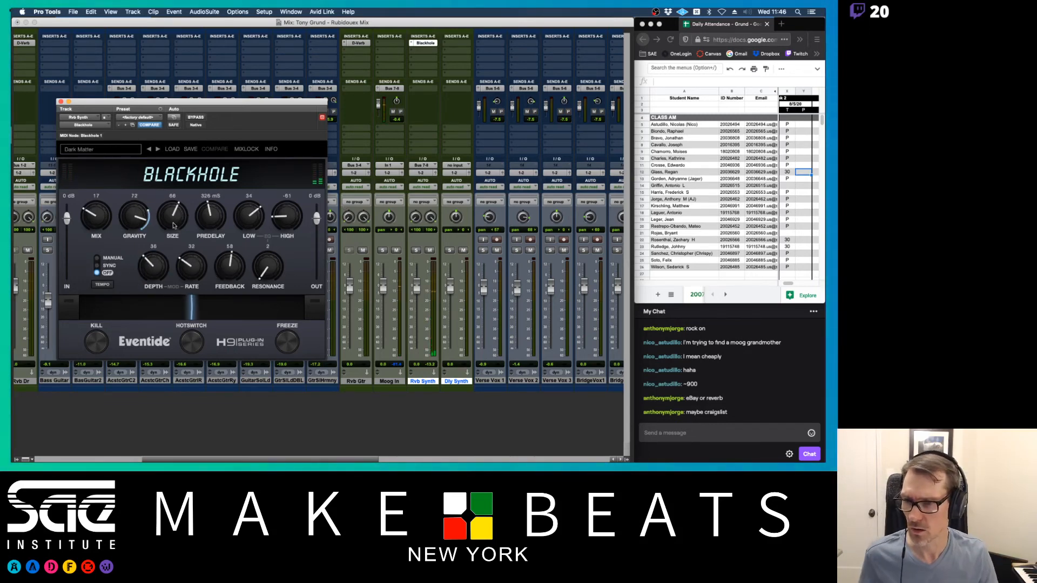
- Load the Dreamscape preset and turn the Mix knob fully wet to 100
drag(91, 218, 102, 216)
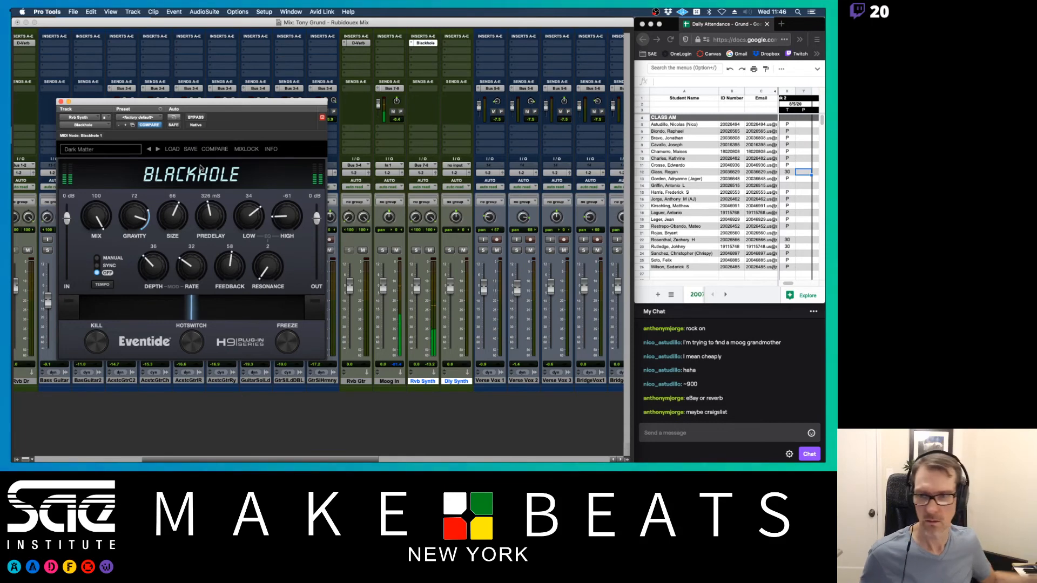
click(157, 150)
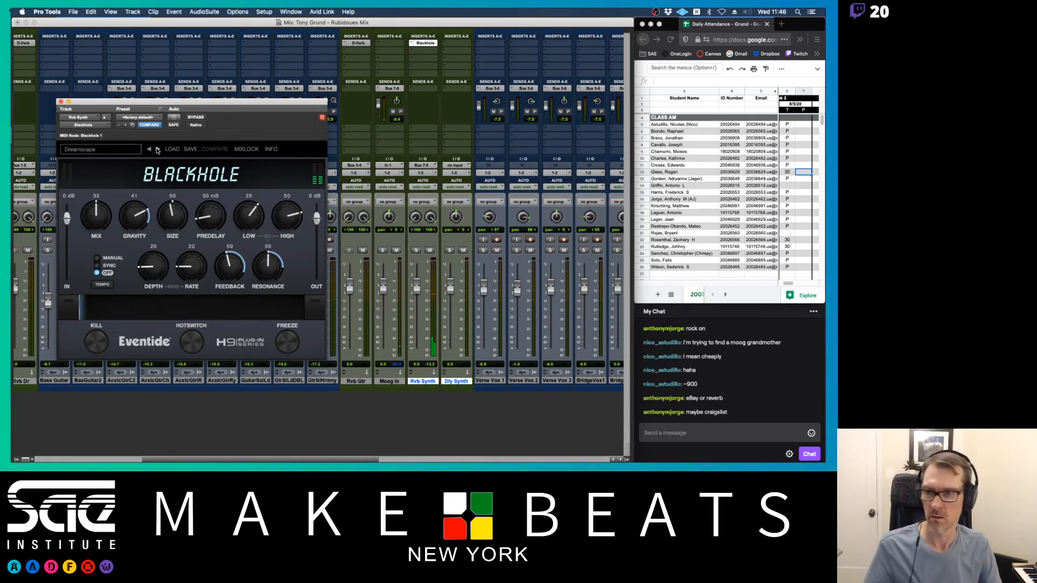
drag(103, 217, 88, 110)
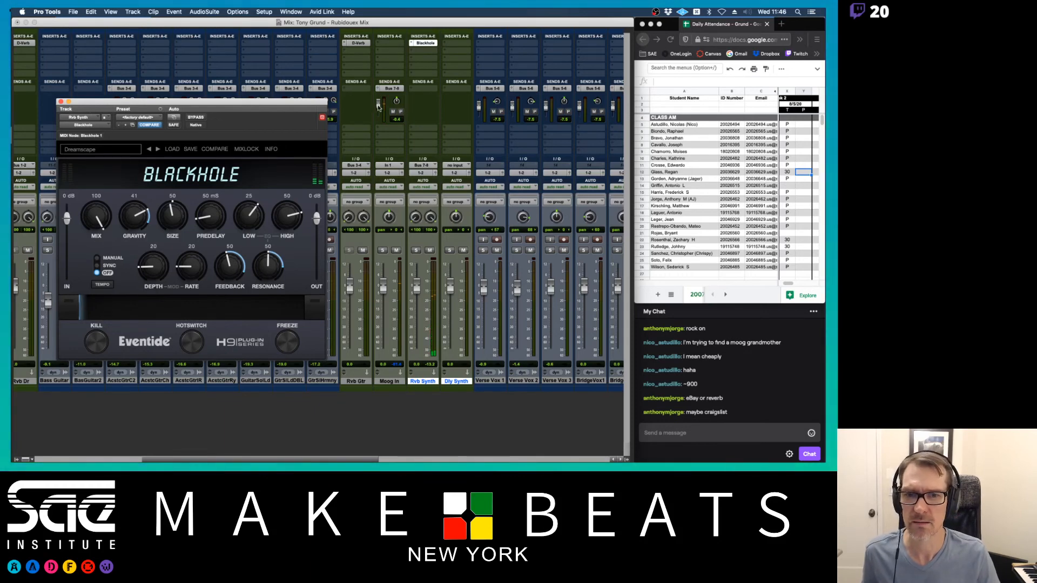
- Set the Moog In send to -11.2 and its fader to -4.8, then close the Blackhole window
drag(378, 103, 380, 110)
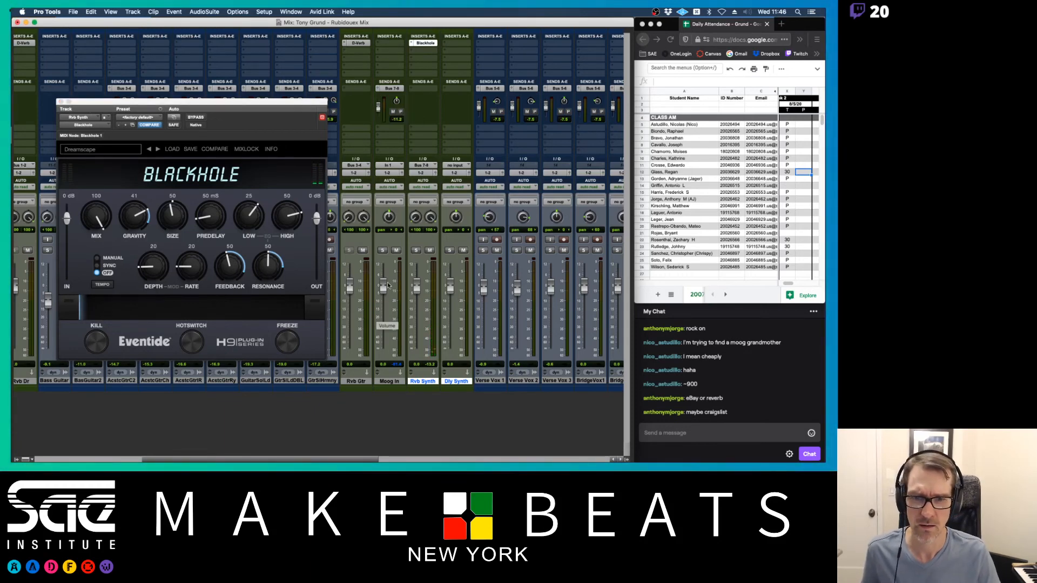
drag(385, 286, 385, 299)
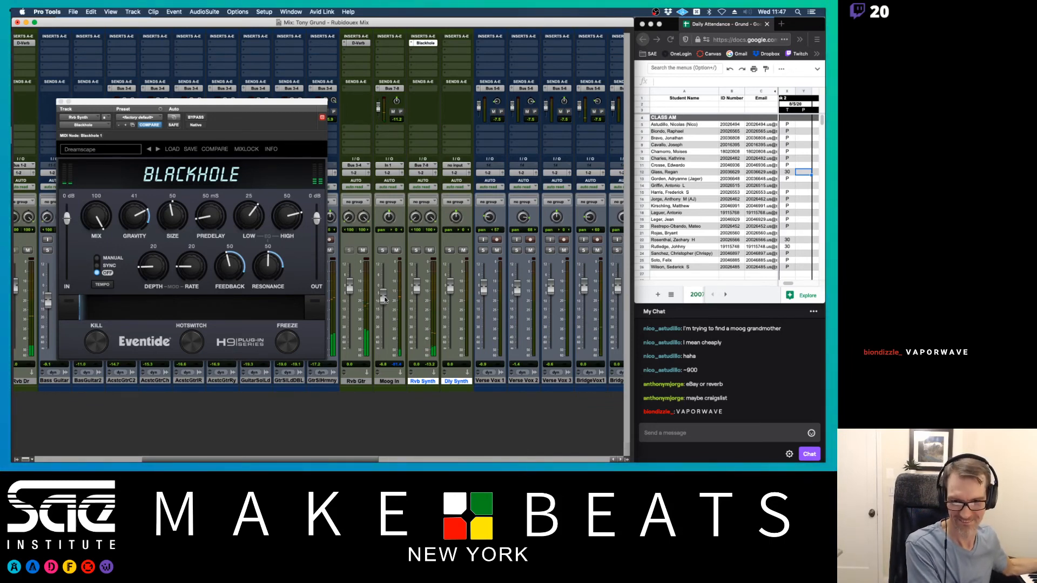
drag(384, 298, 384, 296)
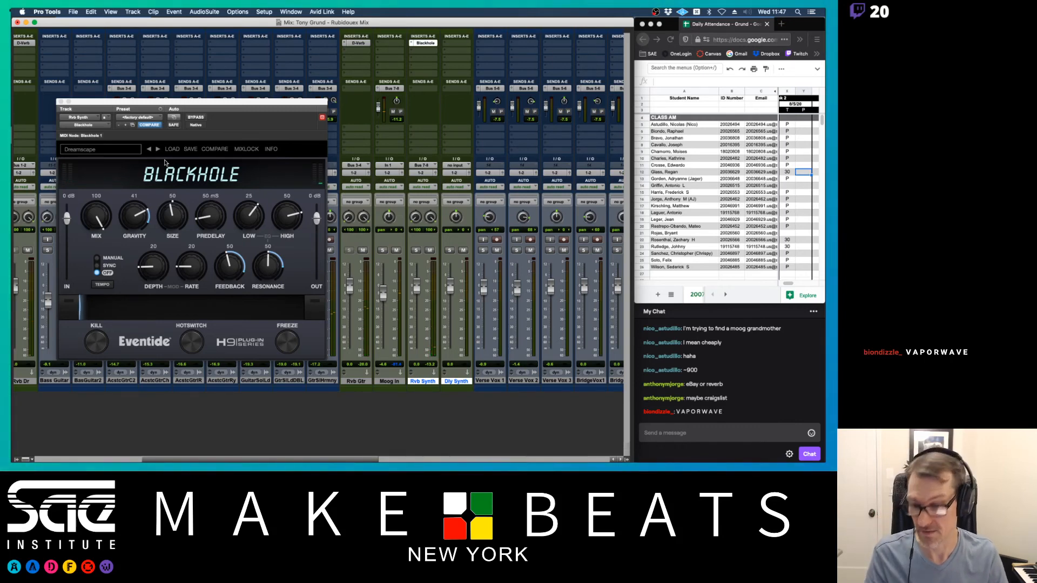
click(62, 101)
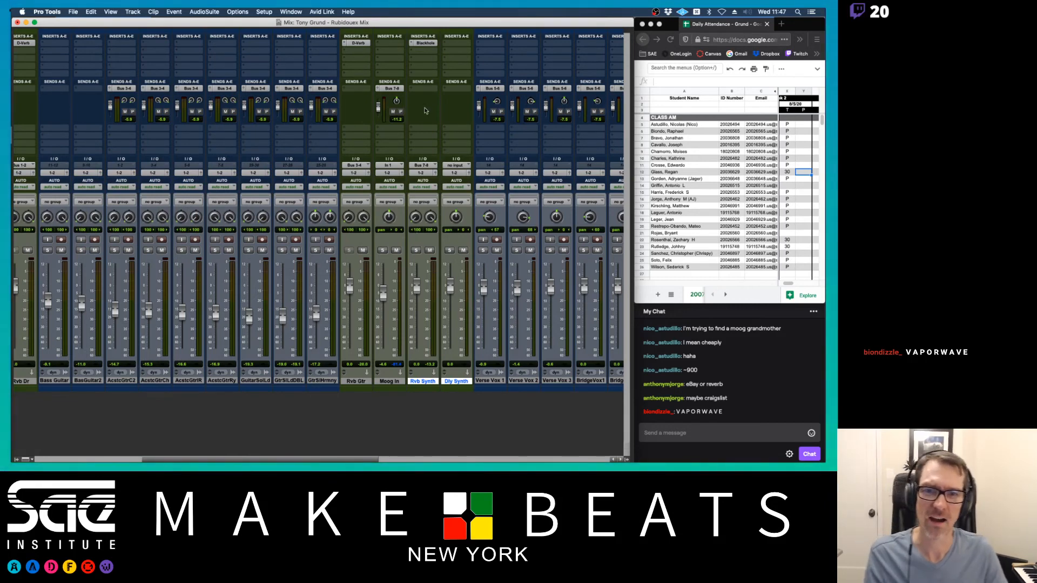
- Set the Dly Synth aux track's input to Bus 9 (Mono)
click(458, 167)
mouse_move(461, 172)
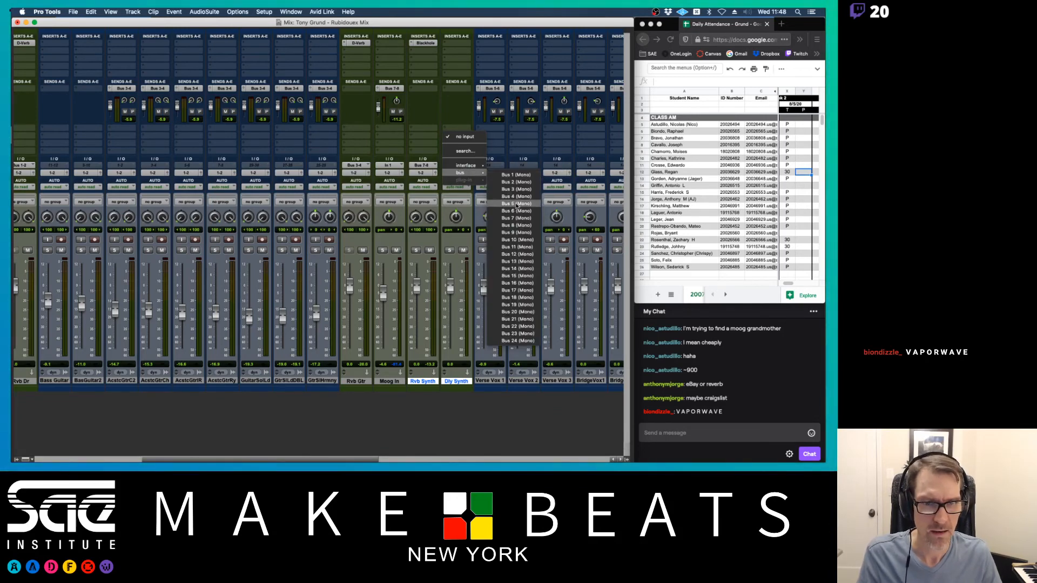
click(515, 134)
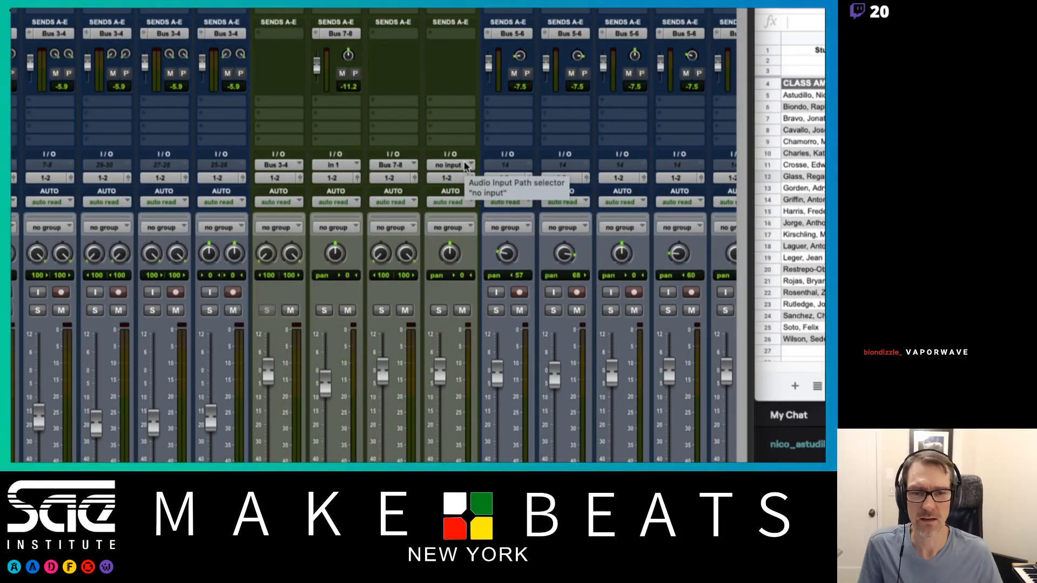
click(466, 166)
mouse_move(459, 176)
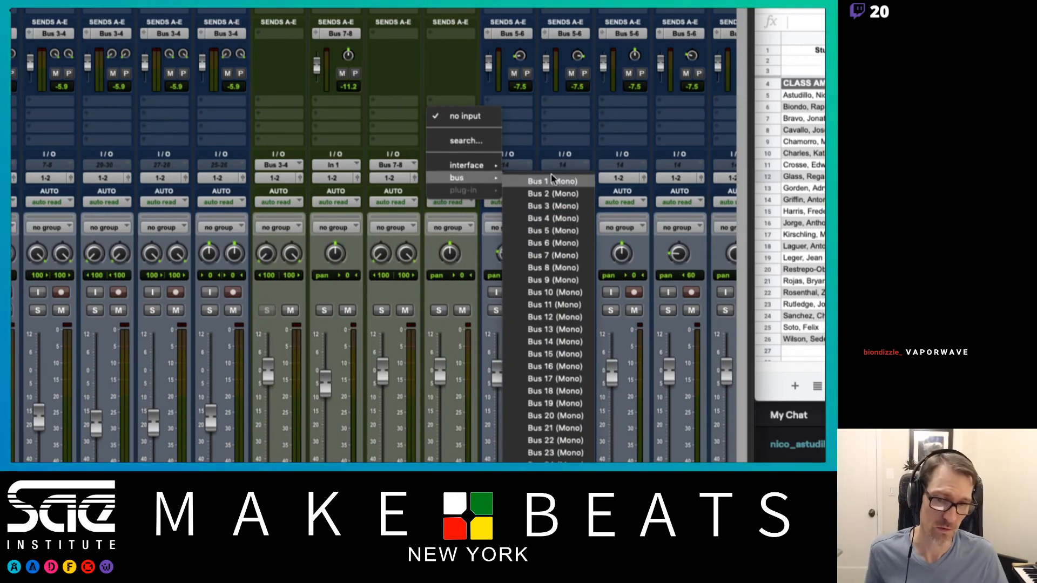
click(546, 280)
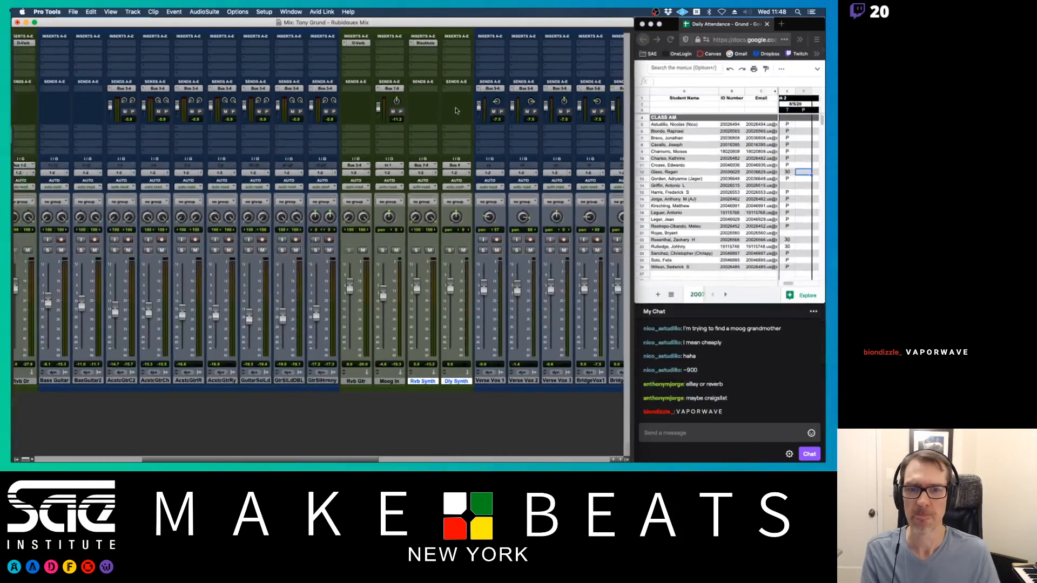
click(457, 43)
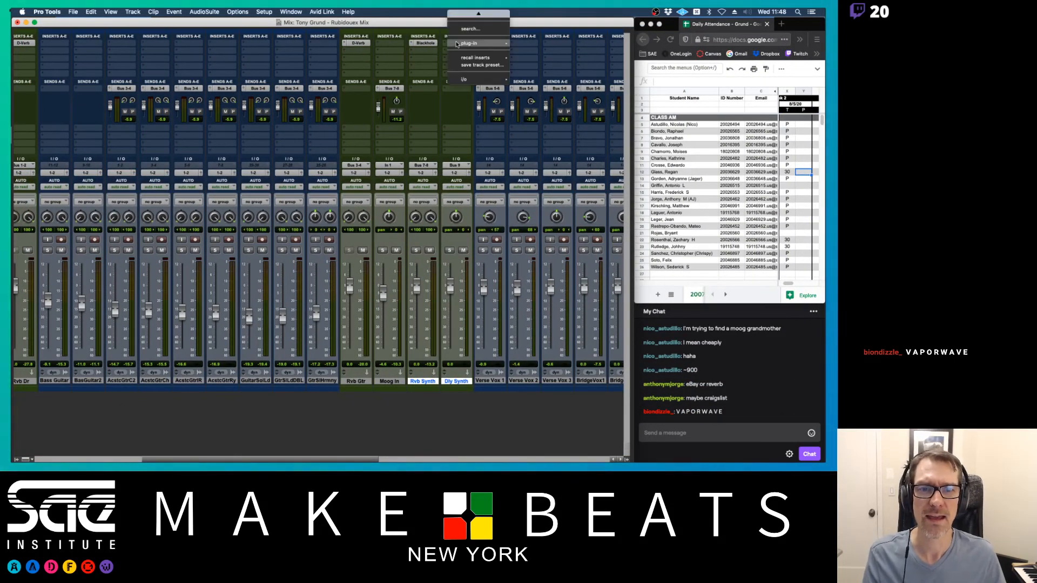
- Insert the Soundtoys EchoBoy (mono) delay on Dly Synth's first insert slot
mouse_move(458, 43)
mouse_move(534, 44)
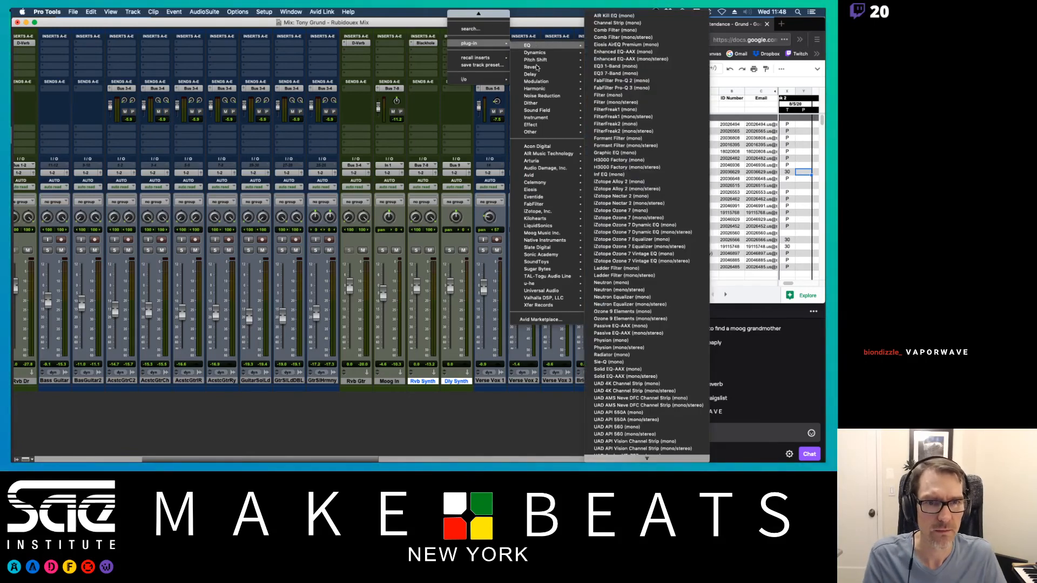
mouse_move(536, 76)
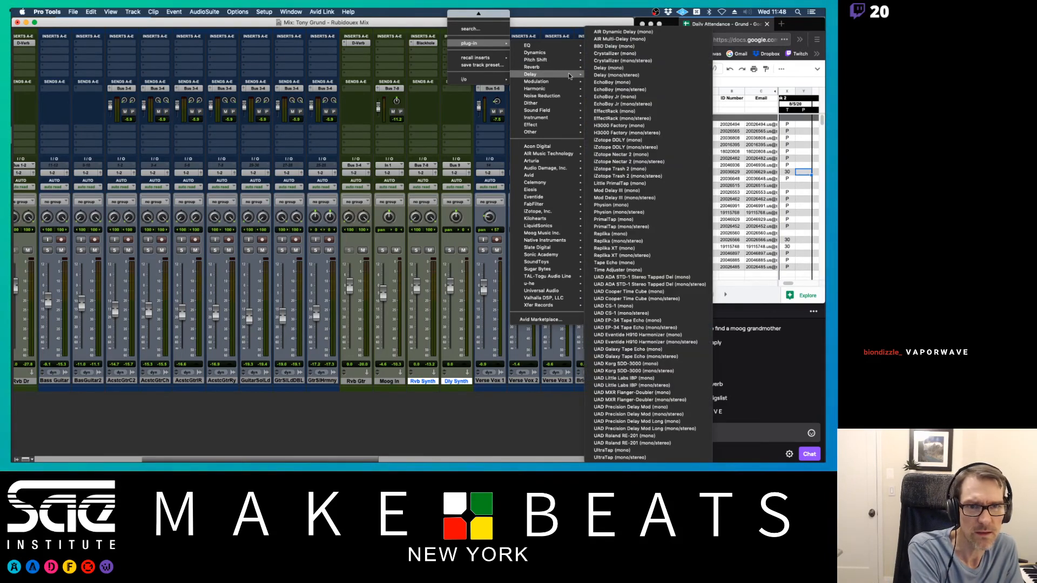
click(612, 82)
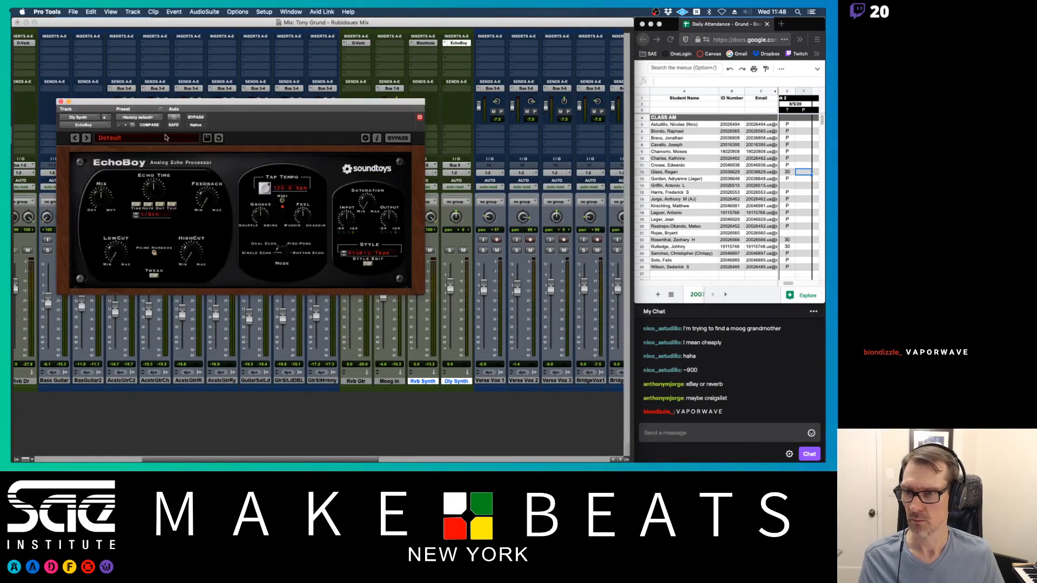
- Load EchoBoy's 01 Classics > Space Echo preset and reposition the plugin window
click(118, 140)
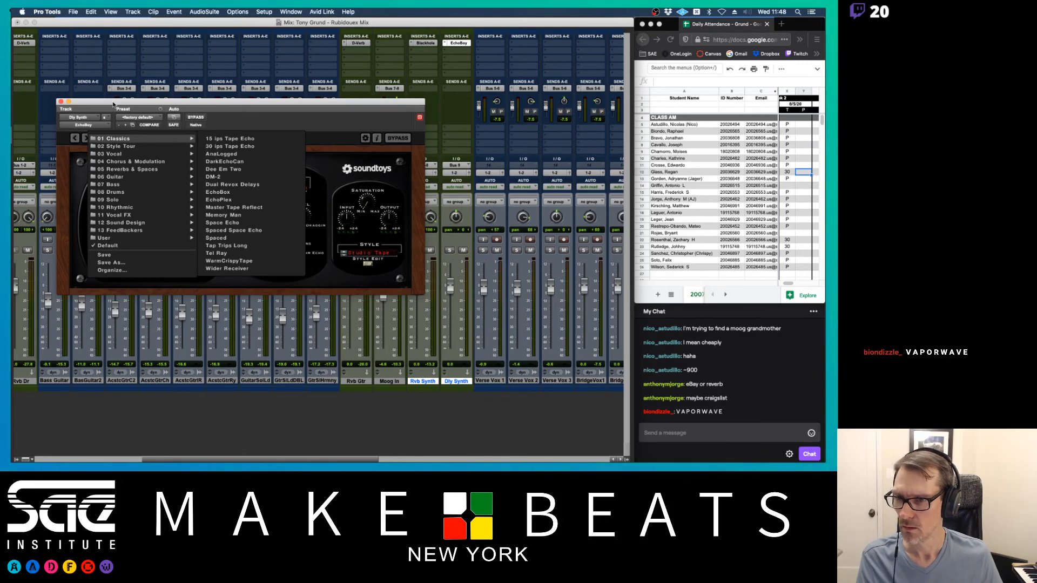
drag(113, 105, 155, 190)
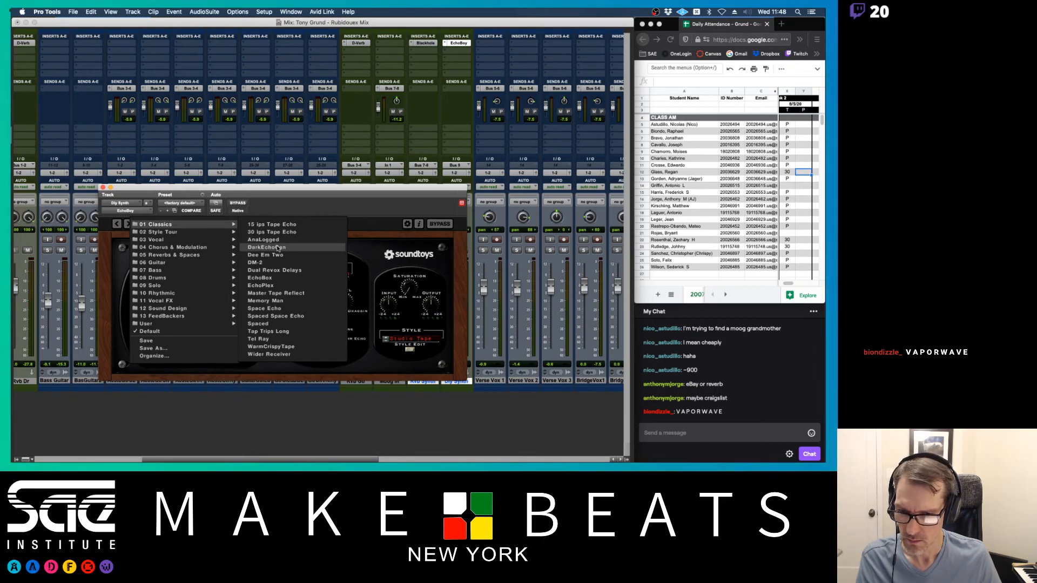
click(267, 310)
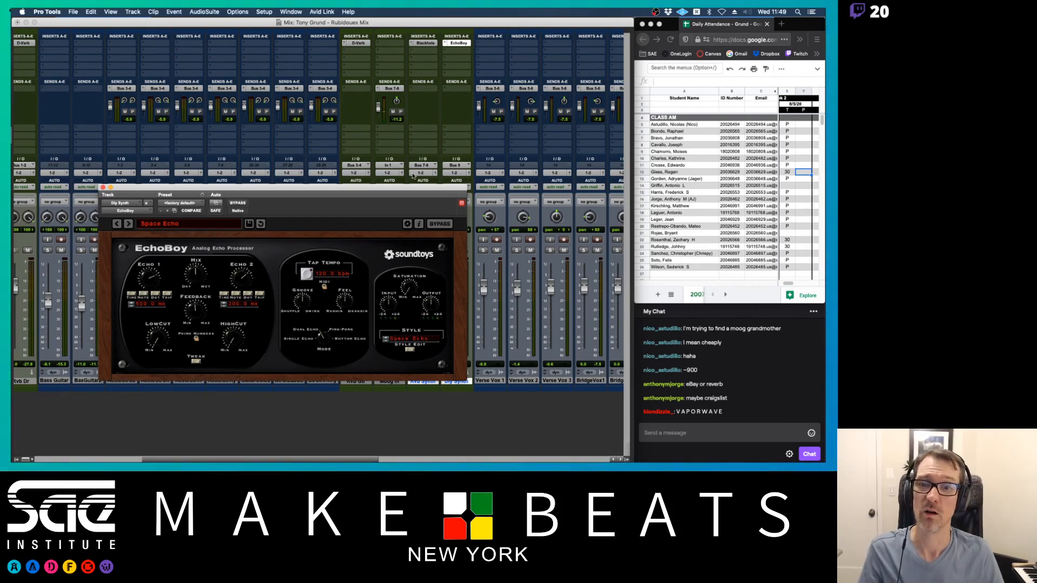
drag(419, 187, 344, 187)
- Add a second Moog In send to Bus 9 (Mono) at 0 dB
click(378, 130)
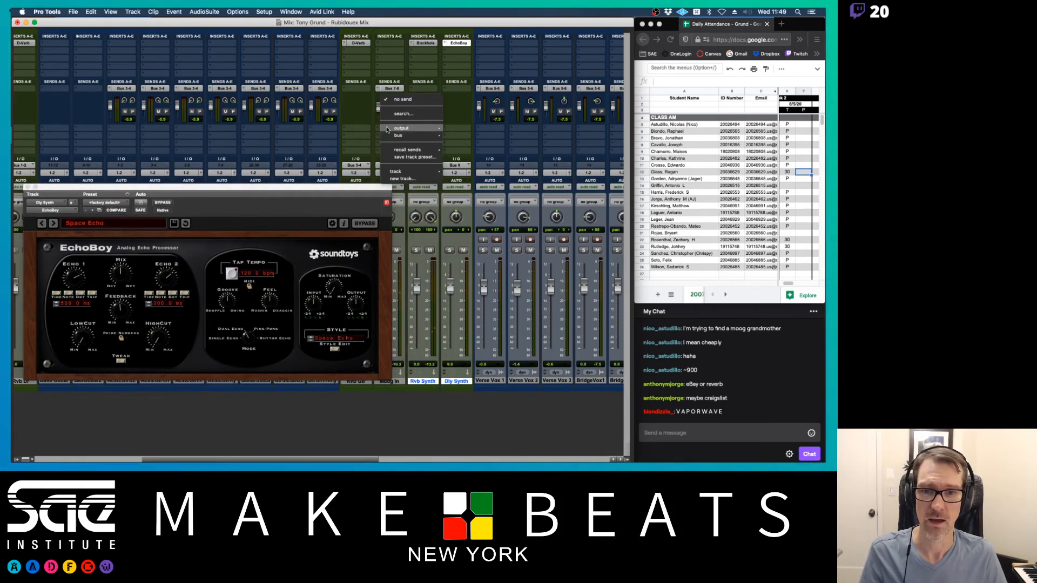
mouse_move(402, 136)
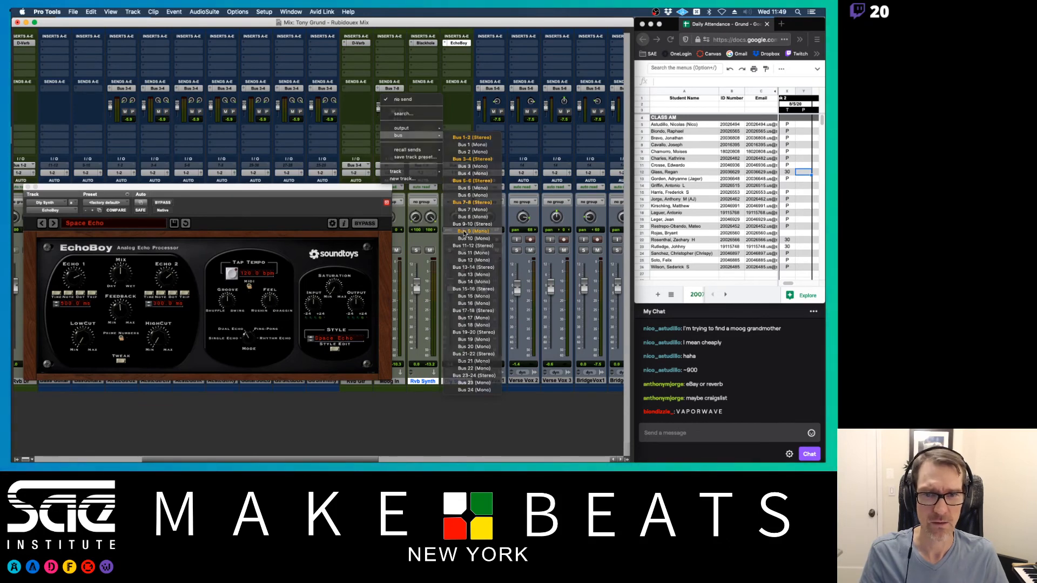
click(464, 233)
alt+click(135, 259)
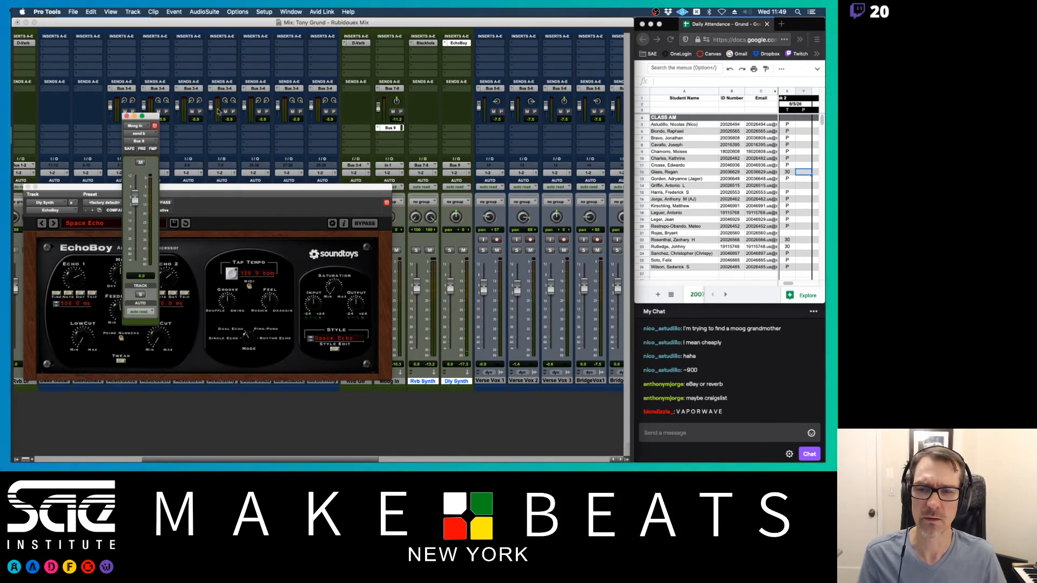
click(127, 116)
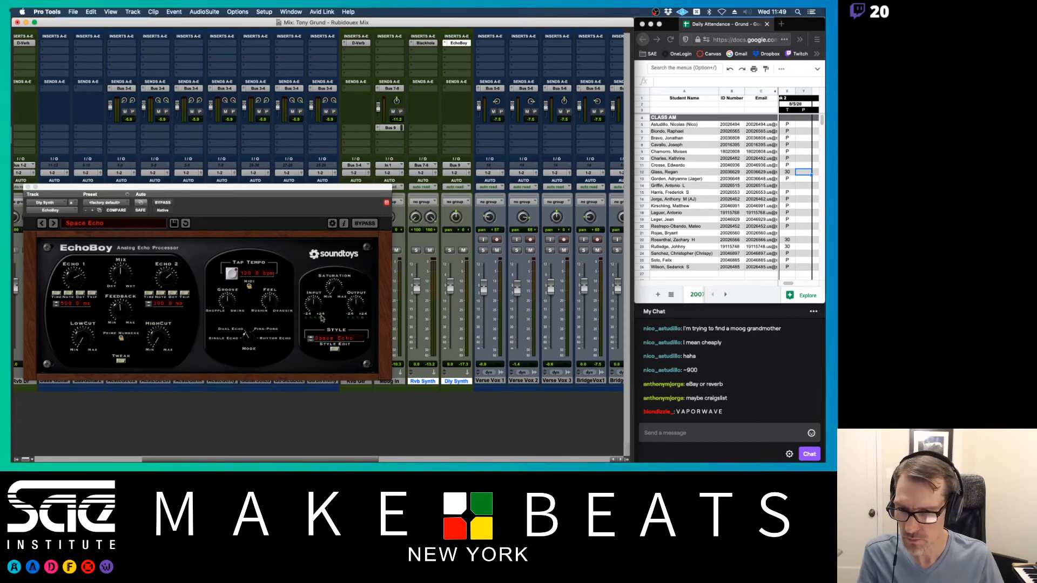
click(119, 278)
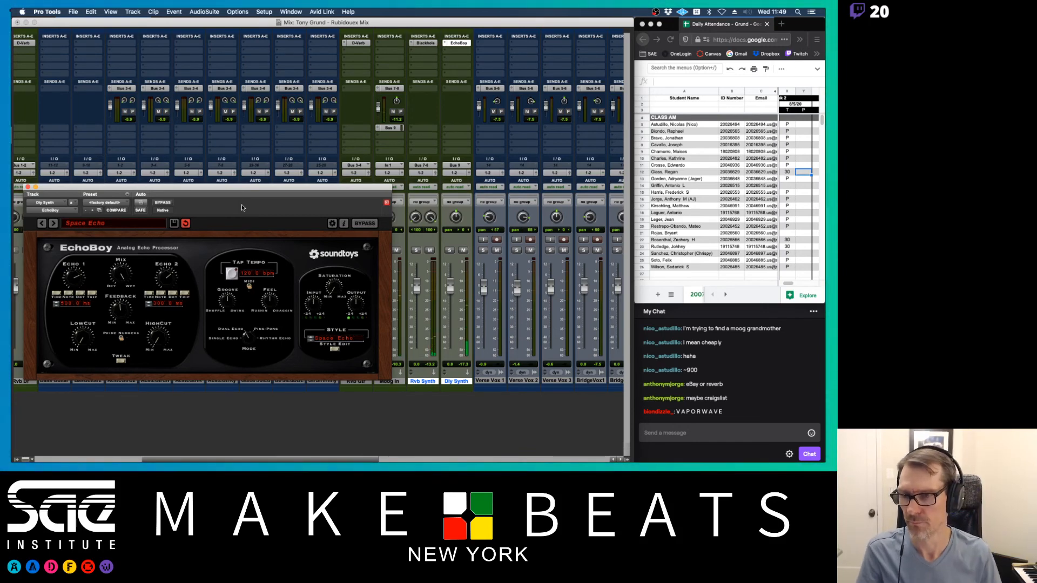
- Close EchoBoy and copy Moog In's Bus 7-8 reverb send onto Dly Synth, toggling its mute to compare
click(28, 187)
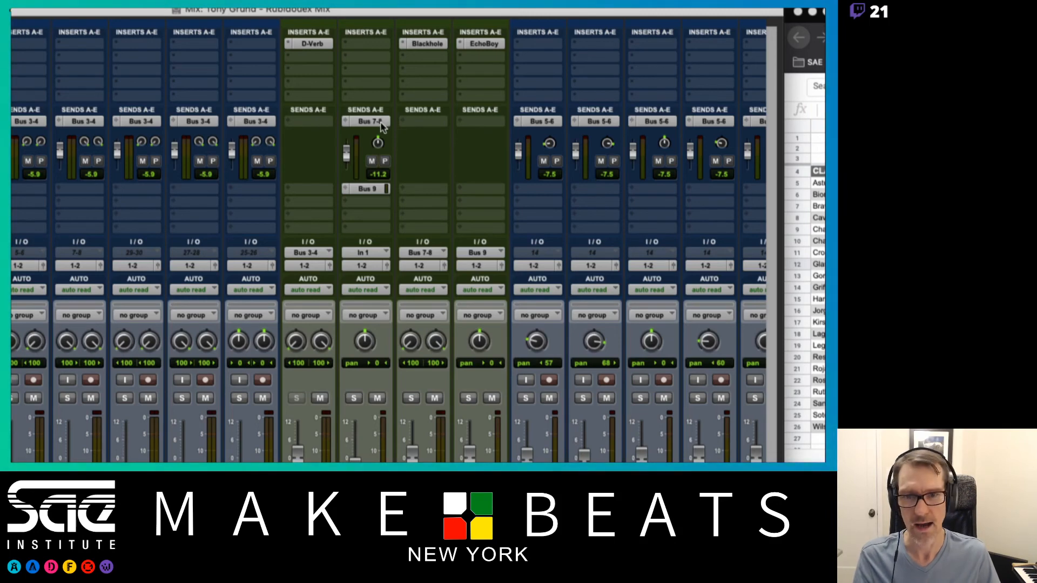
drag(381, 126, 475, 125)
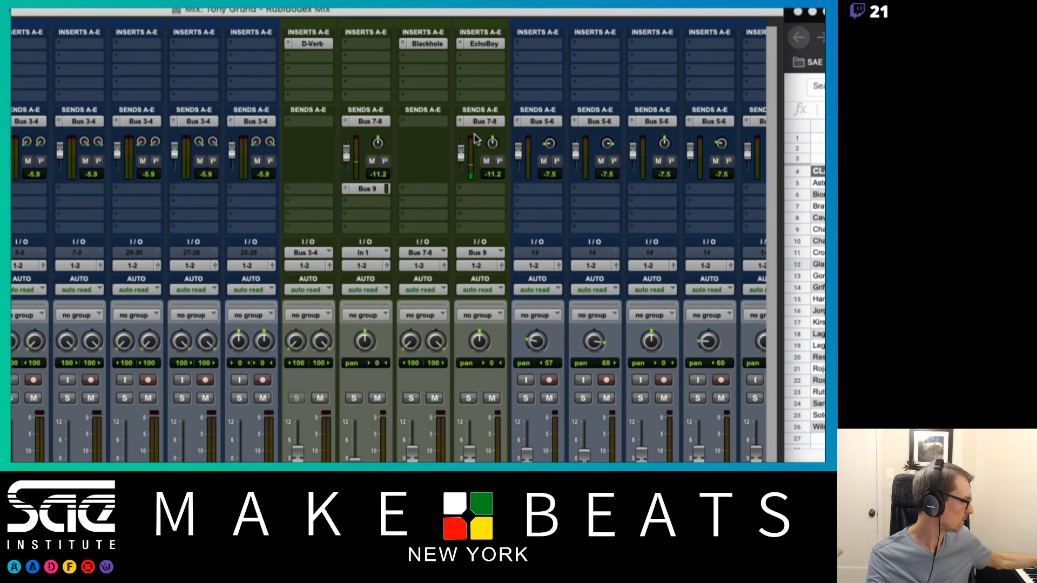
click(486, 162)
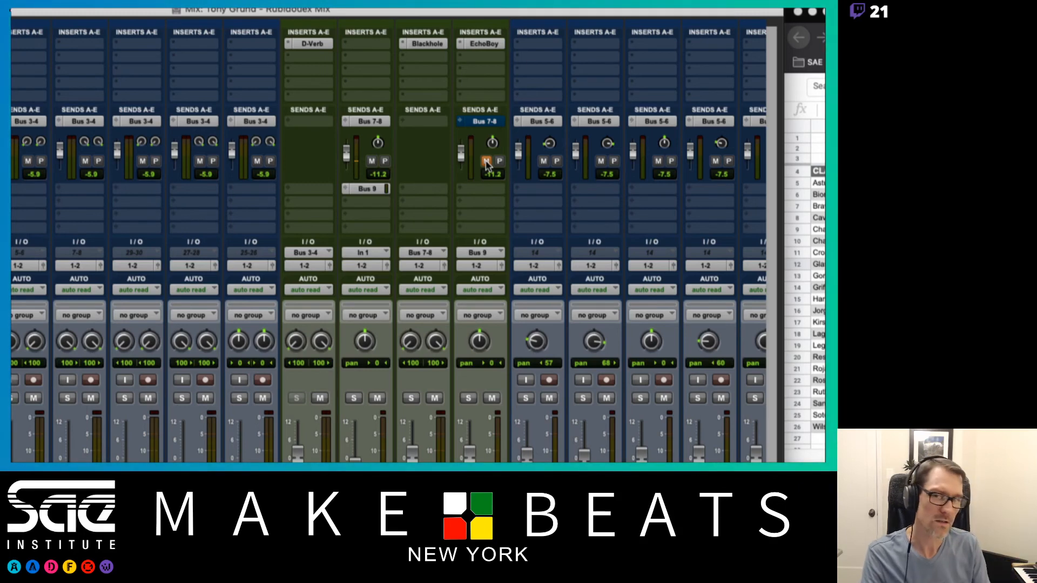
click(486, 161)
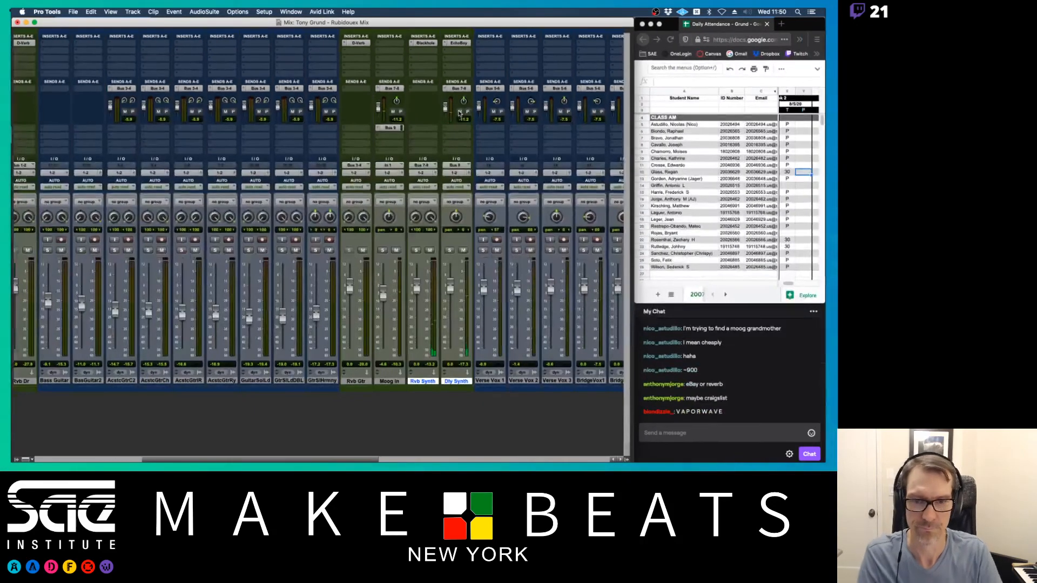
- Lower the Dly Synth fader to -7.0 dB and return to the Edit timeline
drag(450, 286, 450, 298)
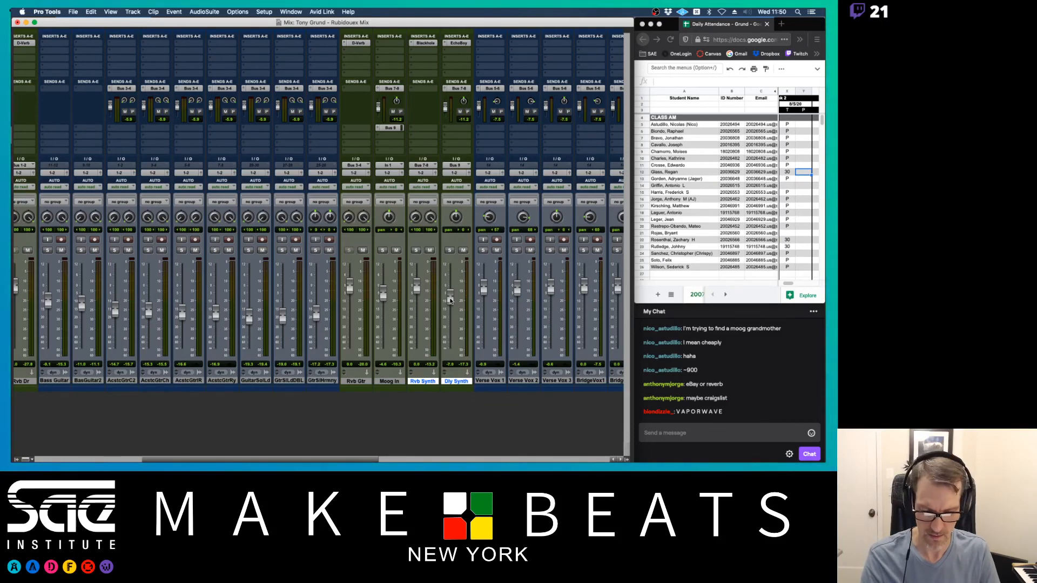
key(super+equal)
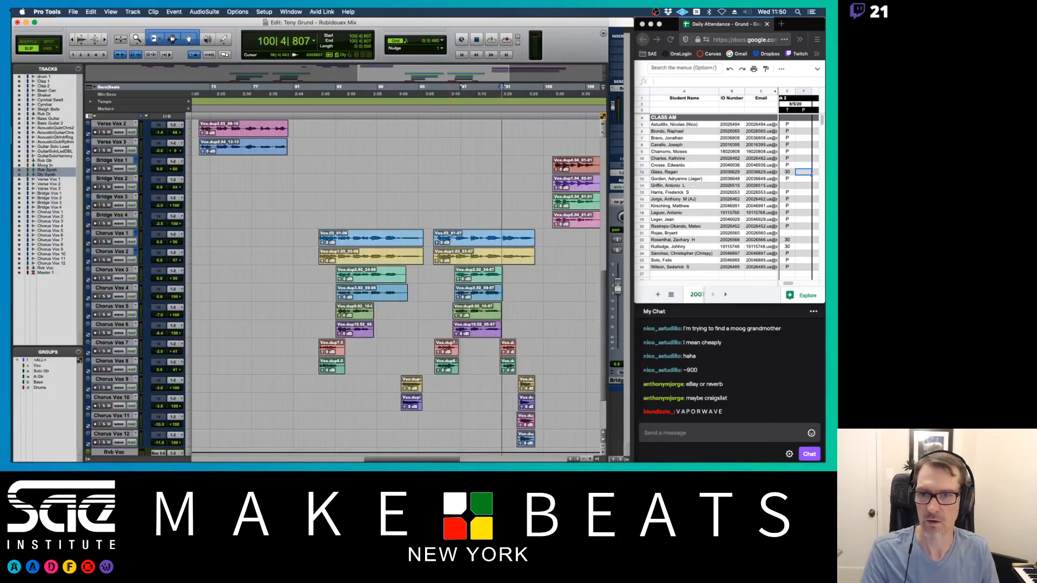
scroll(419, 170, left, 10)
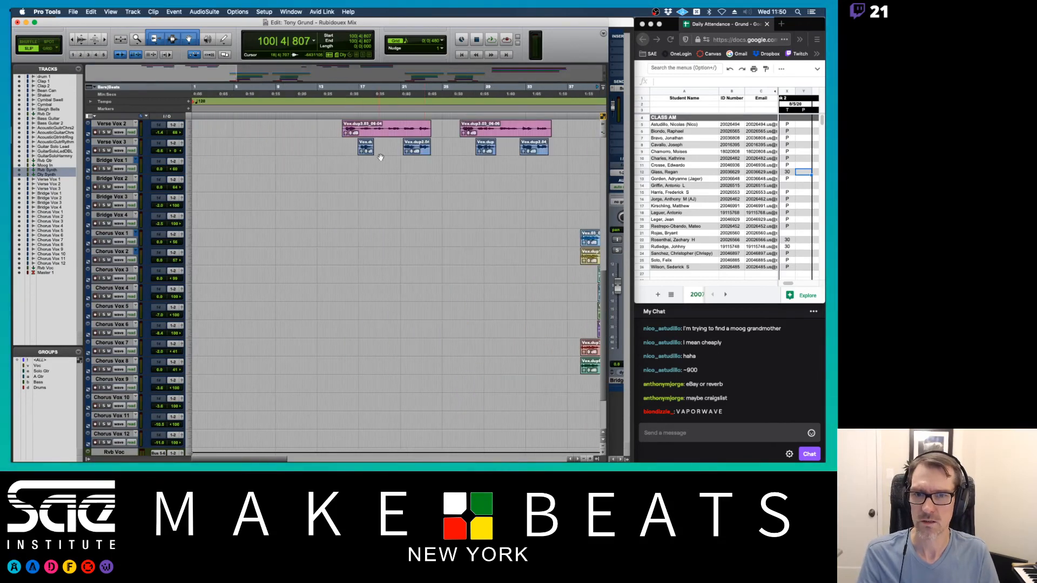
scroll(382, 157, up, 10)
- Play the Rubidoux mix from bar 3, stop, and return to the Mix window
click(215, 89)
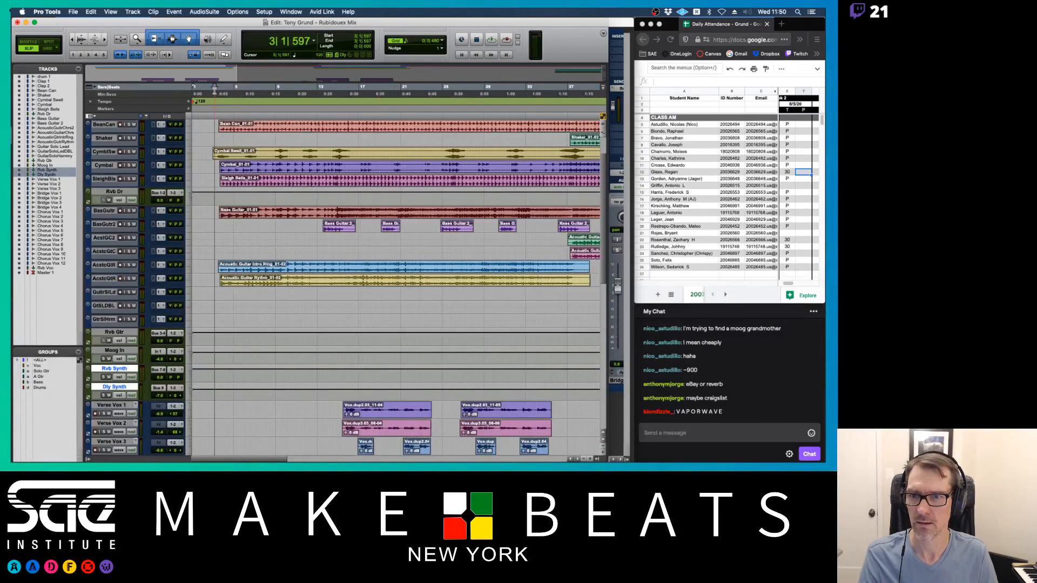
key(space)
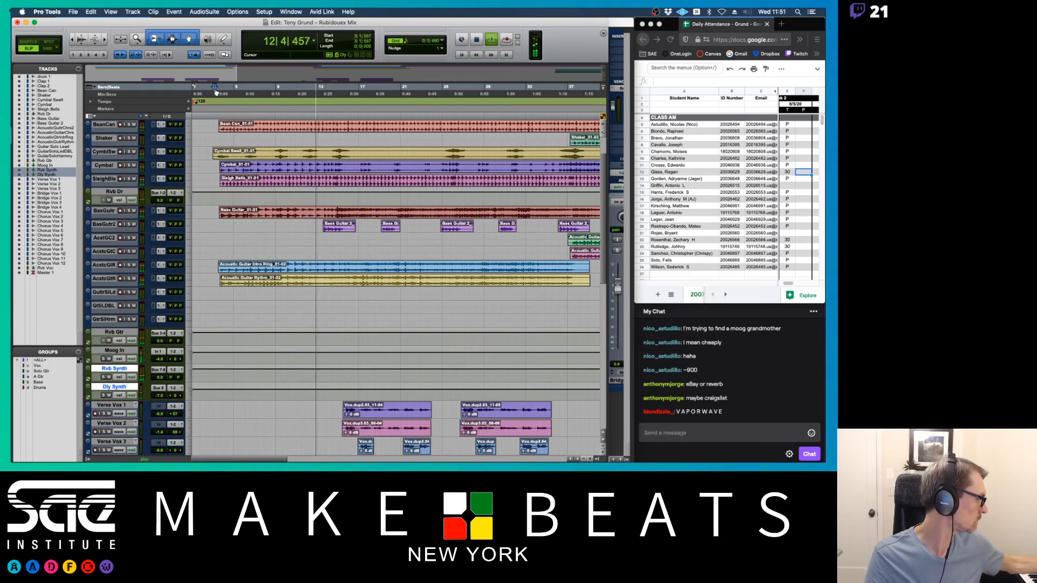
key(space)
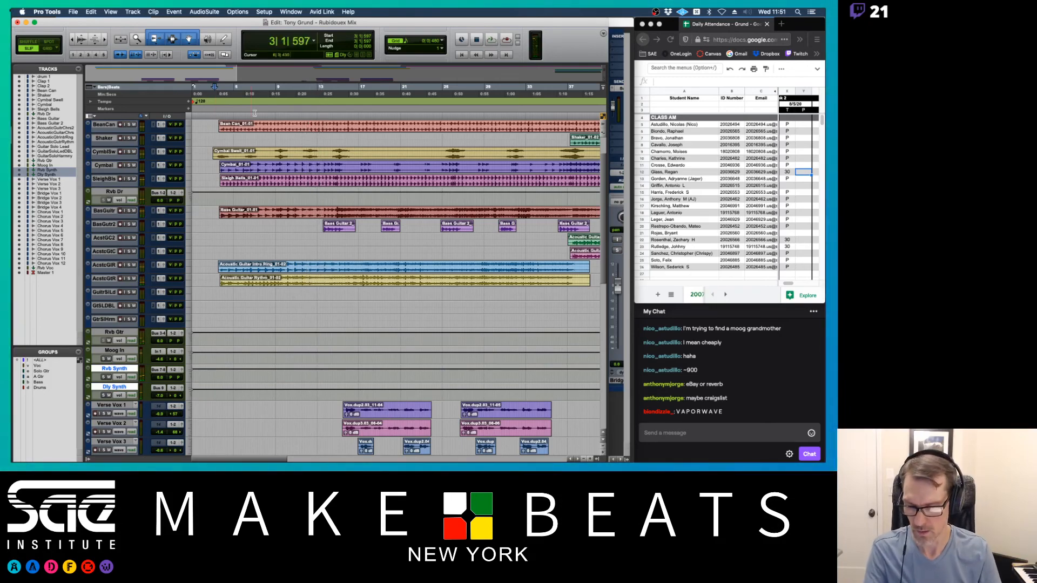
key(super+equal)
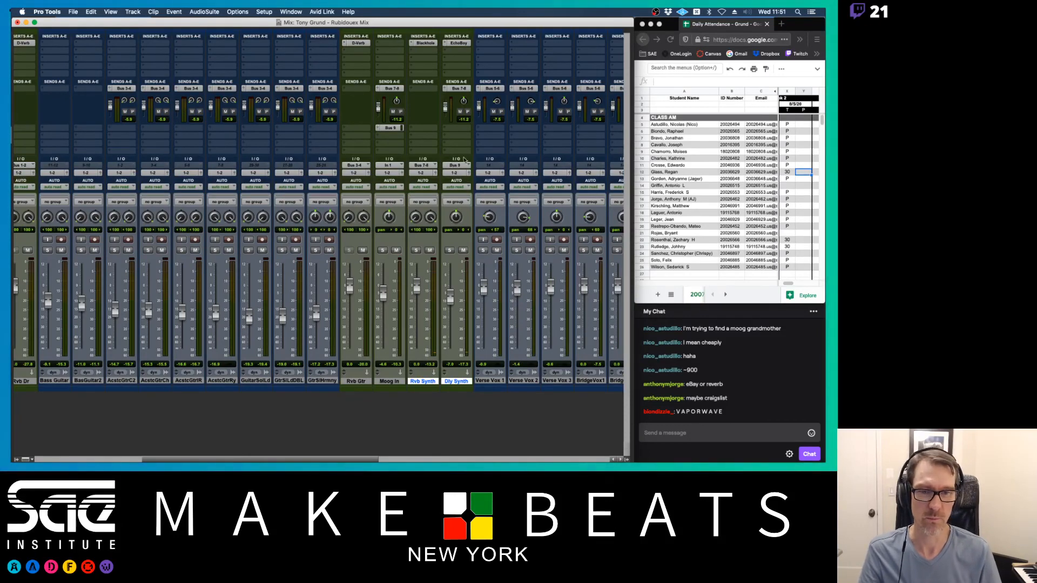
- Switch Dly Synth's EchoBoy to the AnaLogged preset with Mix fully wet, then close the plugin
click(457, 43)
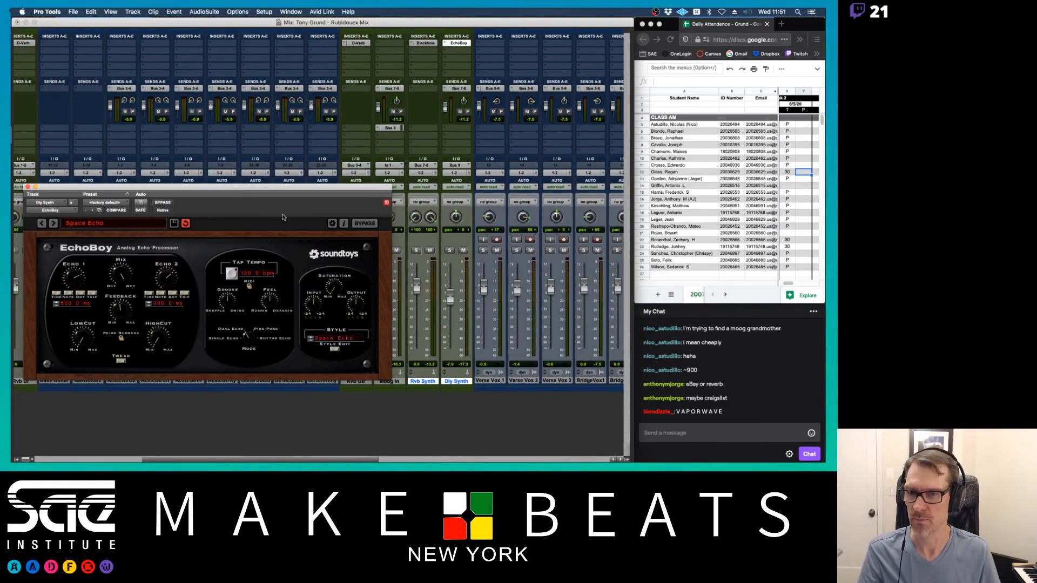
click(90, 223)
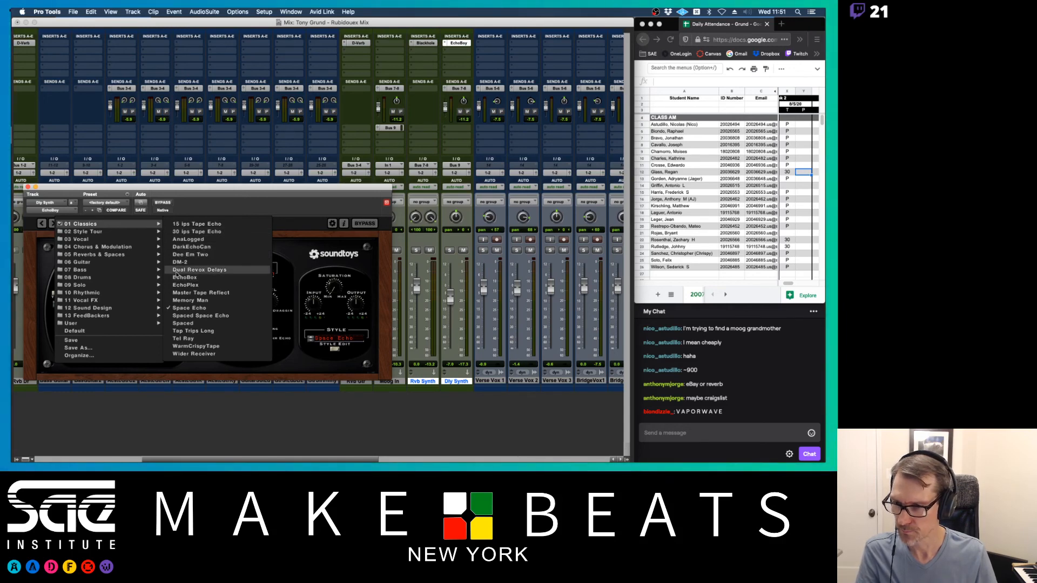
click(196, 240)
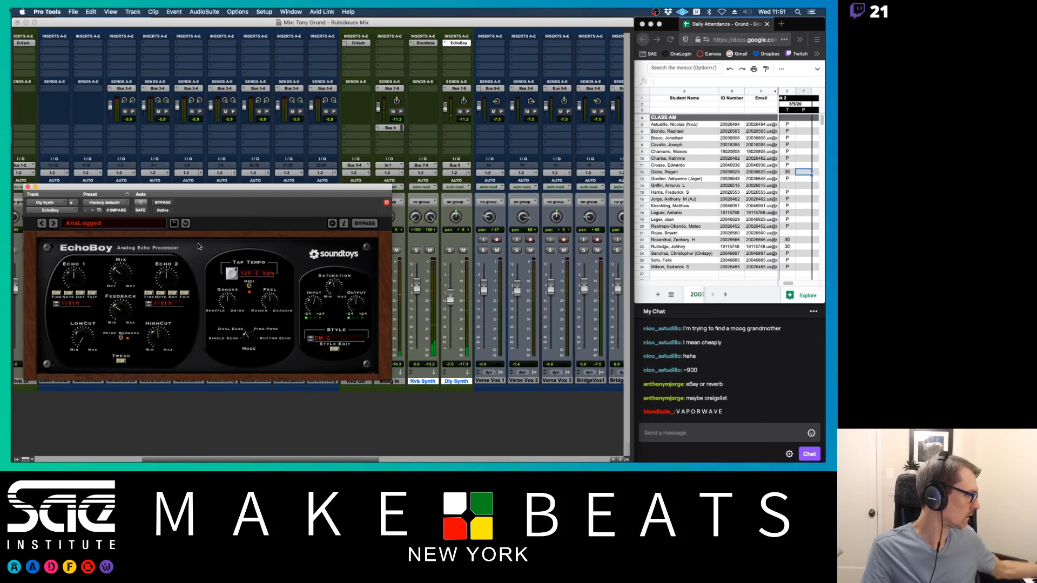
drag(124, 270, 87, 117)
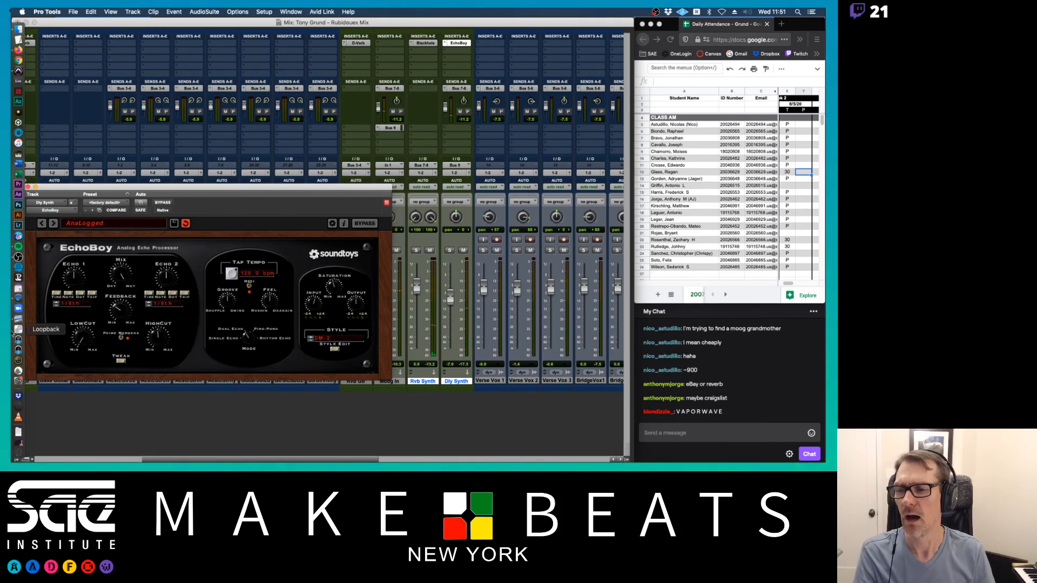
drag(79, 187, 190, 173)
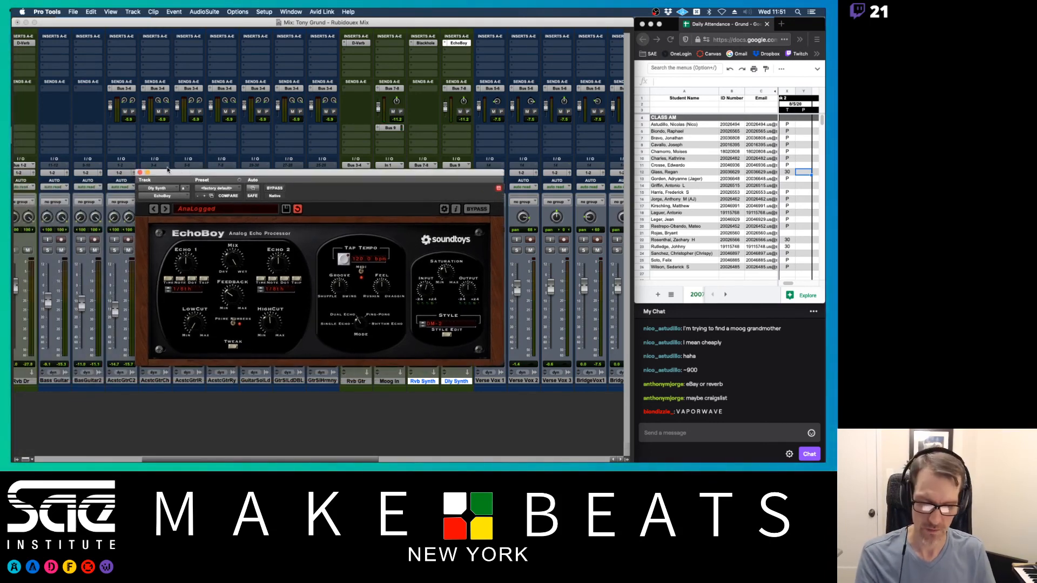
key(super+equal)
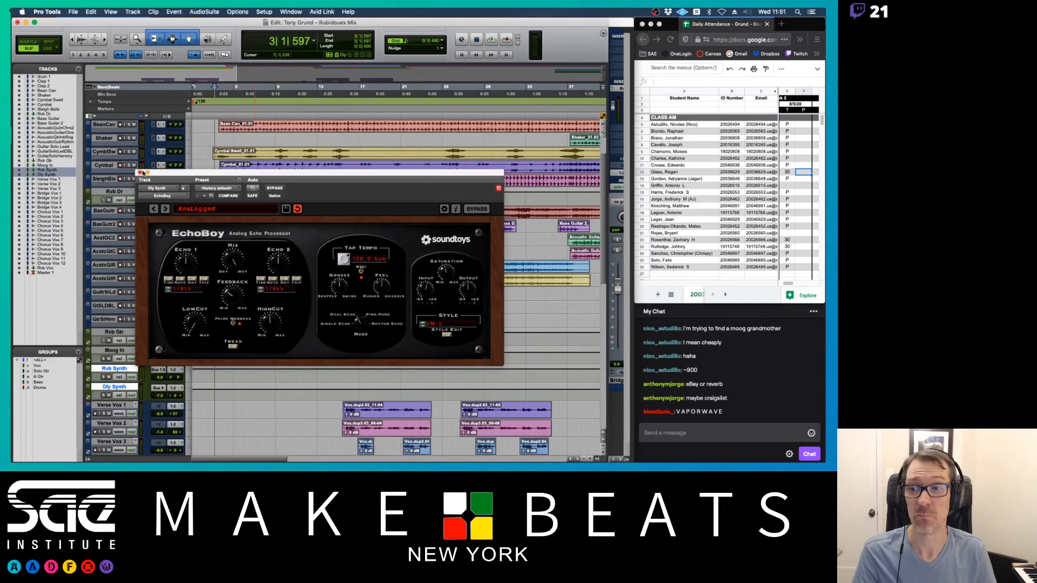
click(139, 173)
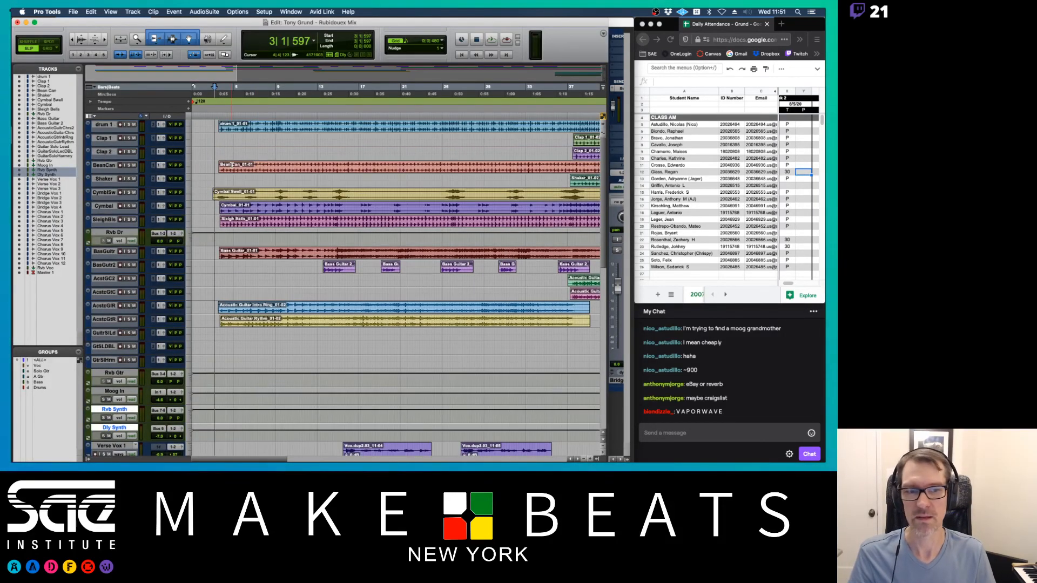
scroll(234, 165, up, 3)
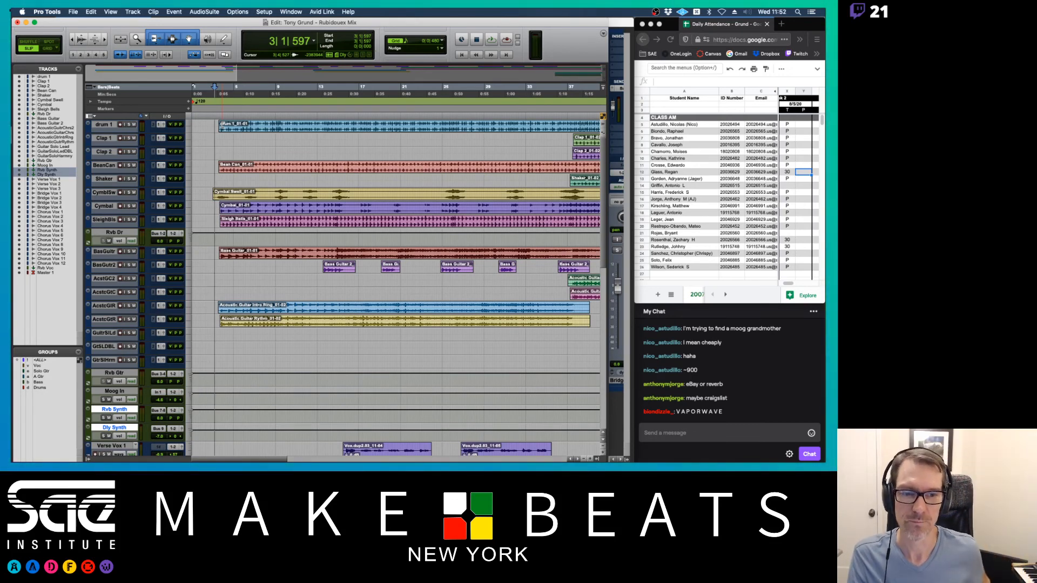
key(super+Tab)
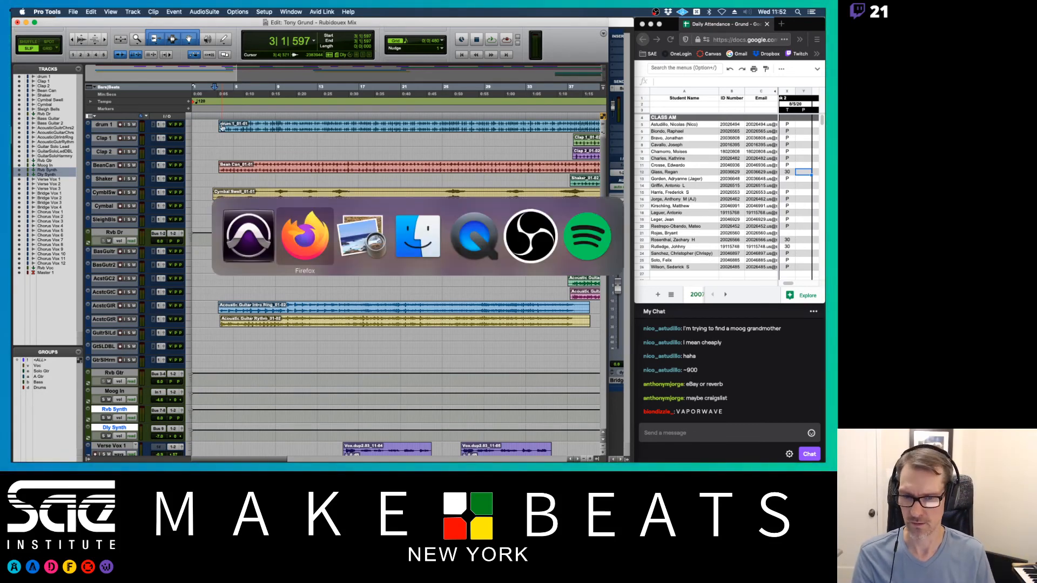
key(super+Tab)
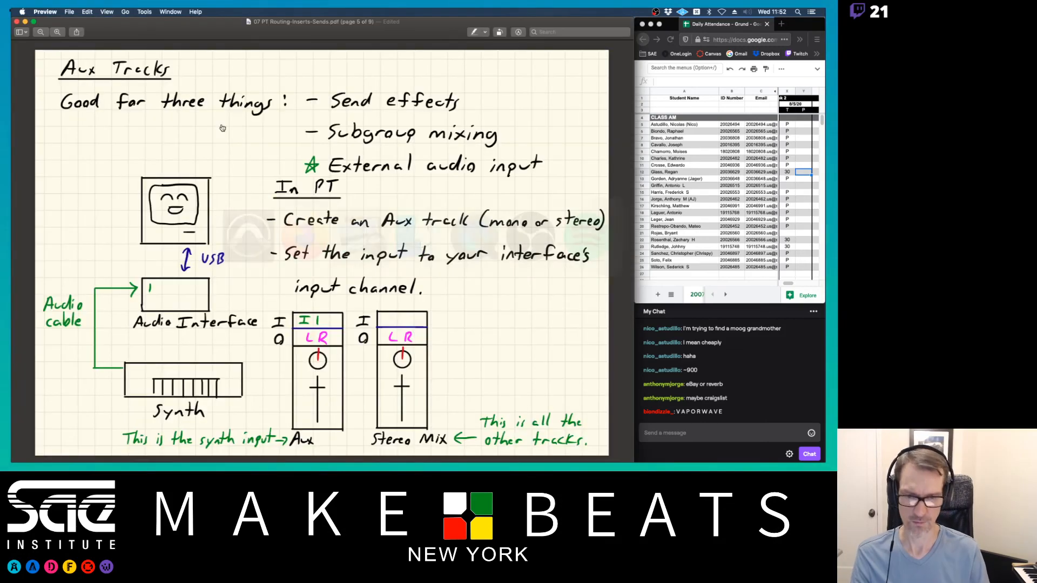
key(Down)
key(Down)
key(Down)
key(Down)
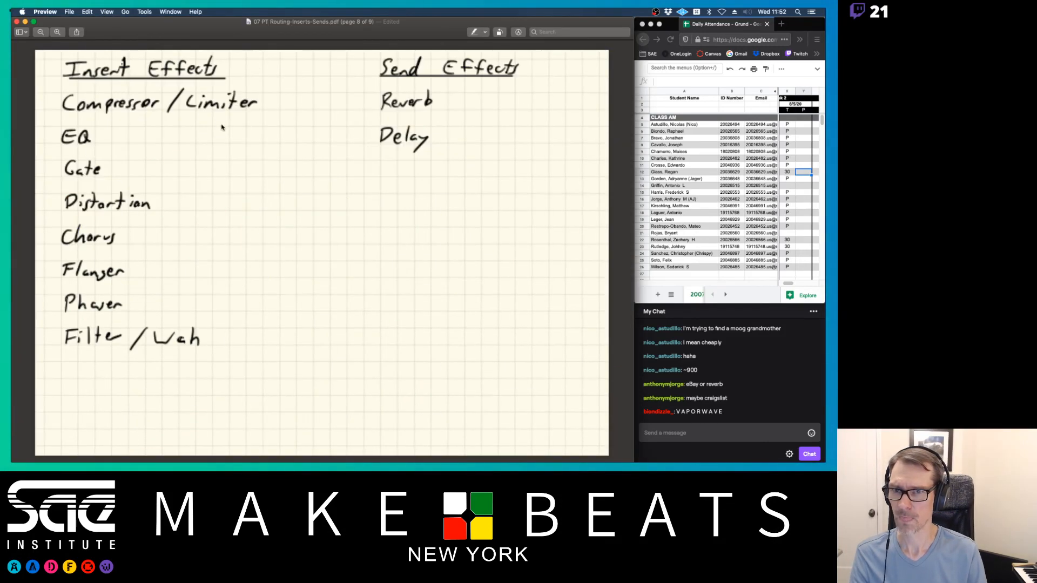
key(Up)
key(Up)
key(Up)
key(Up)
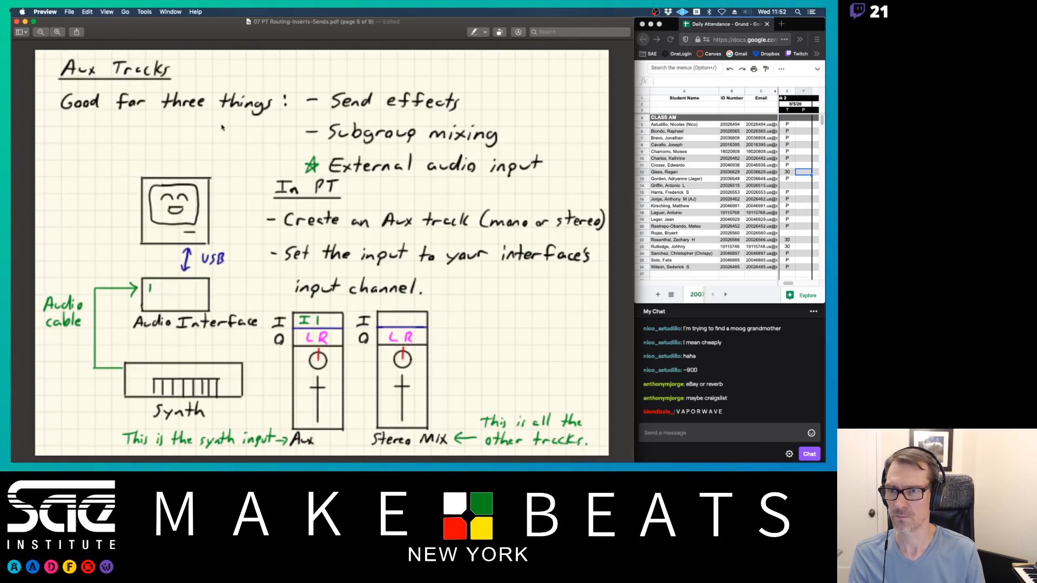
key(Down)
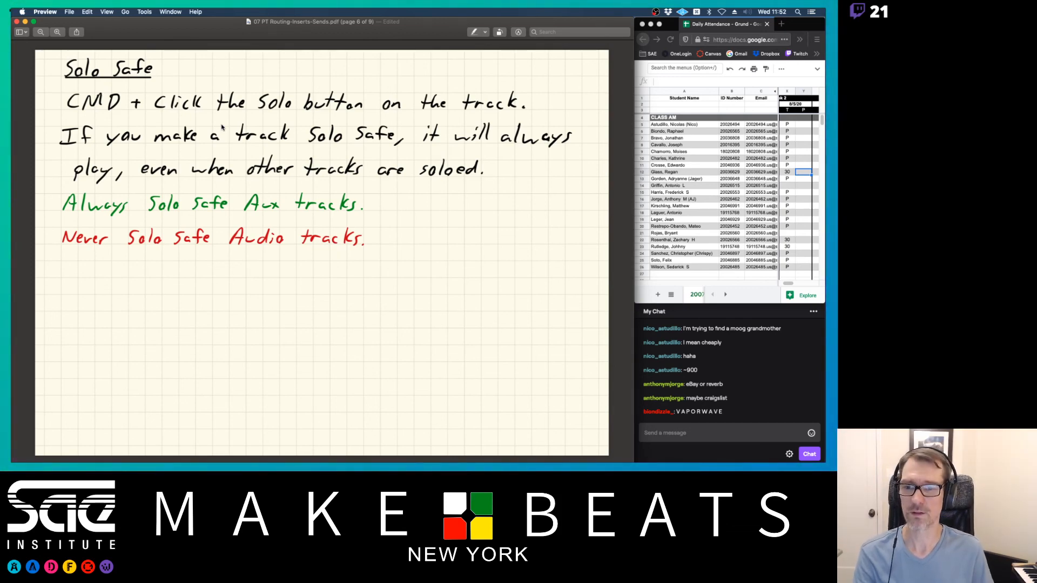
key(super+Tab)
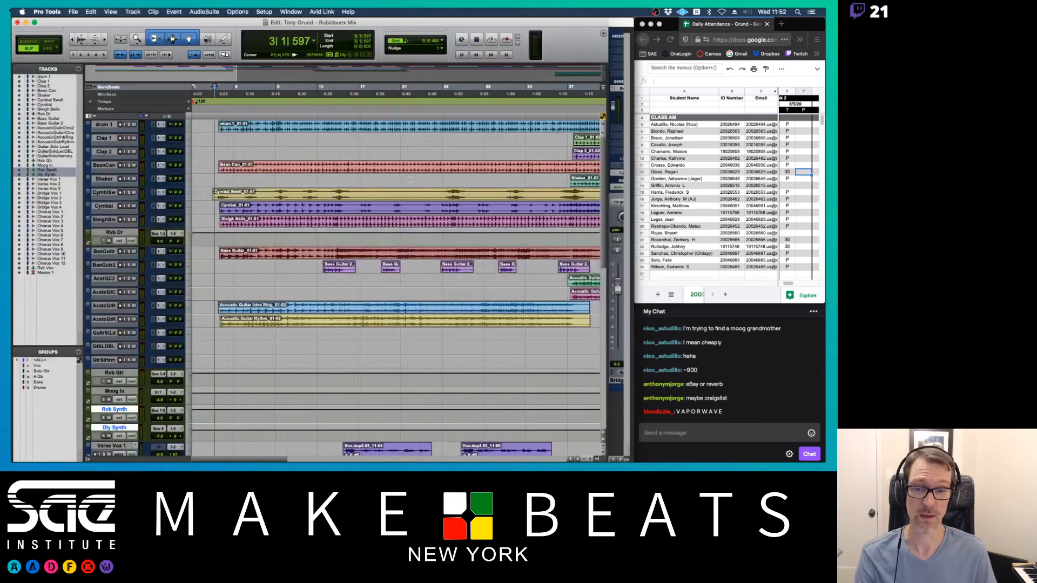
- Show the Mix window, review the Aux Tracks notes slide in Preview, then return to Pro Tools
key(super+equal)
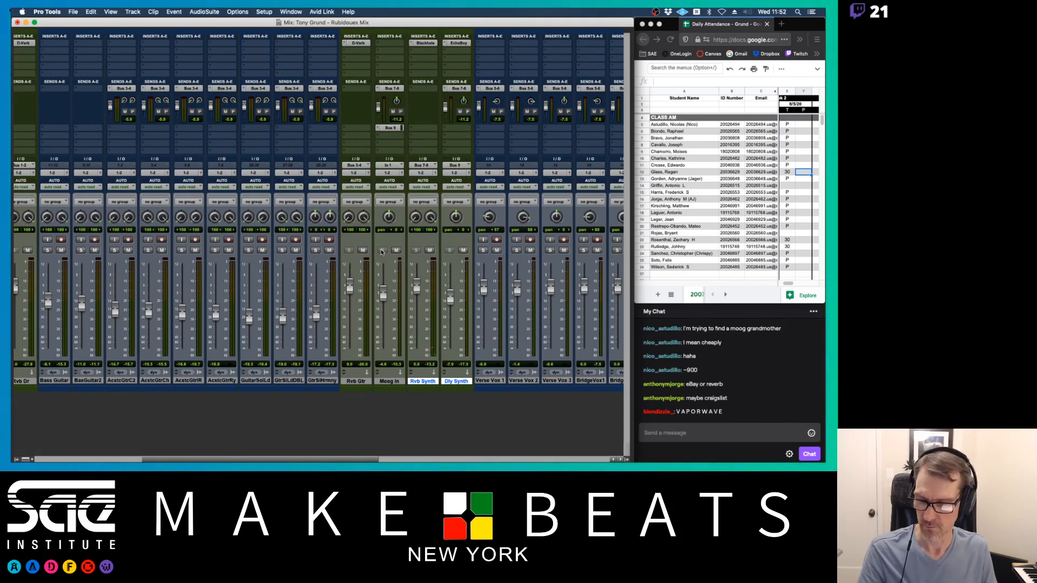
key(super+Tab)
key(Up)
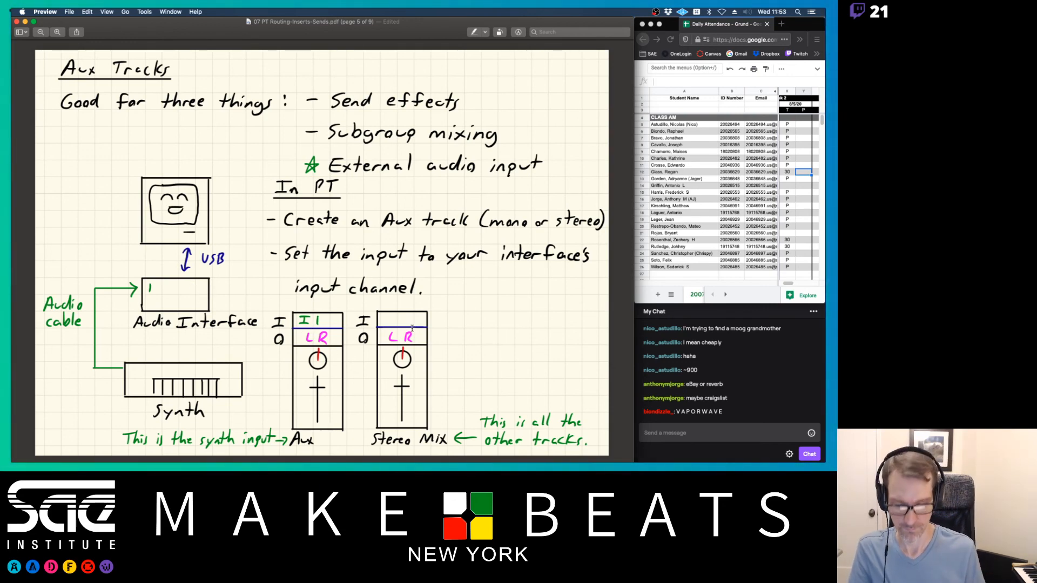
key(super+Tab)
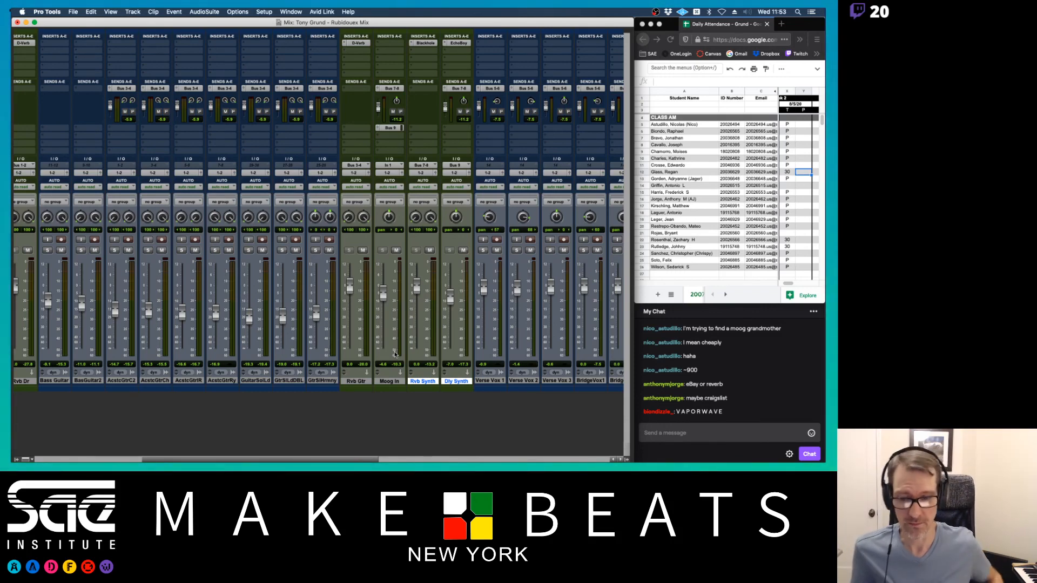
- Create a new mono audio track beside Moog In and name it MOOG
click(377, 382)
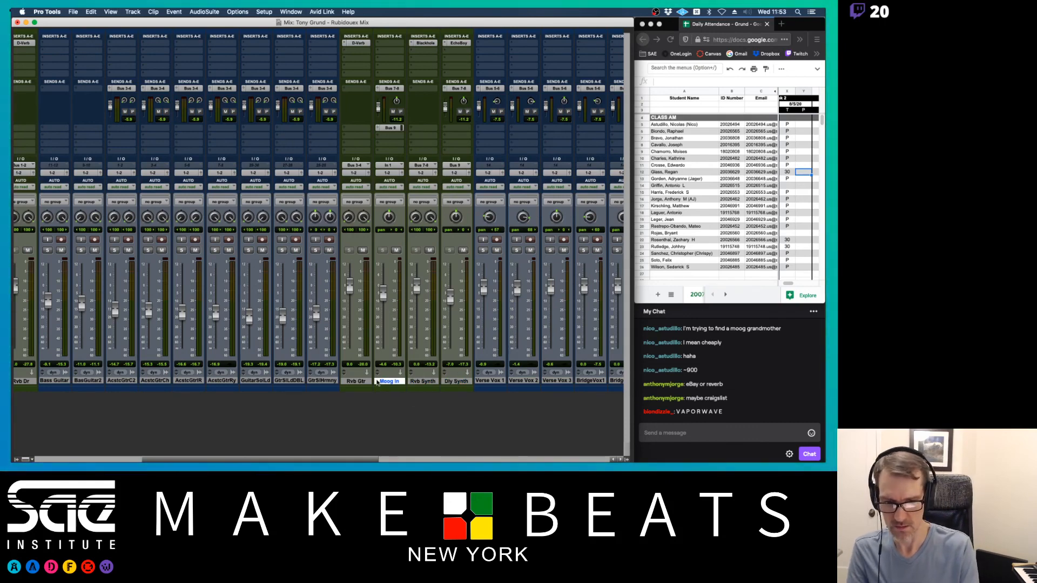
key(shift+super+n)
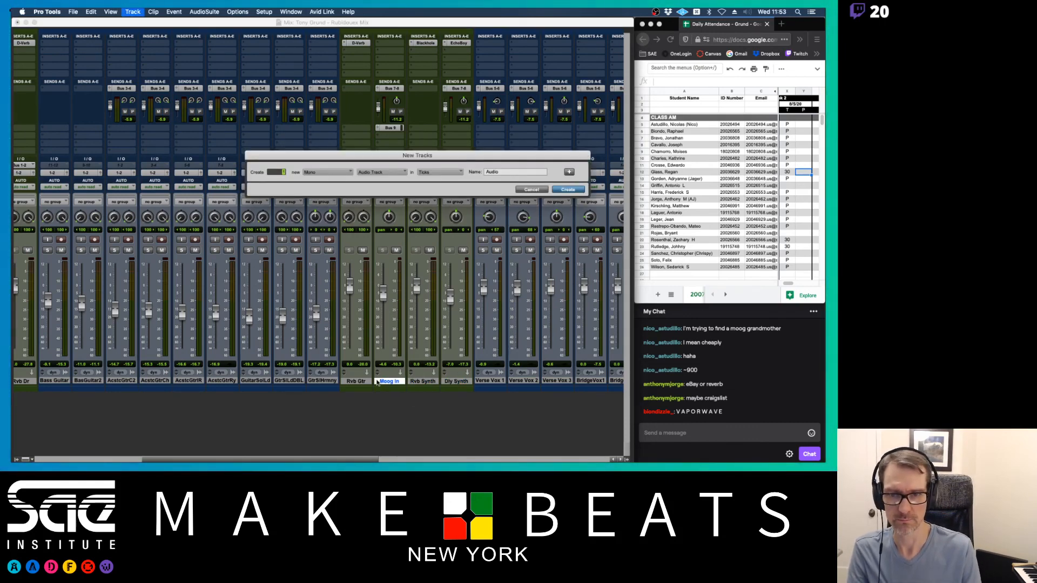
key(Return)
double_click(423, 382)
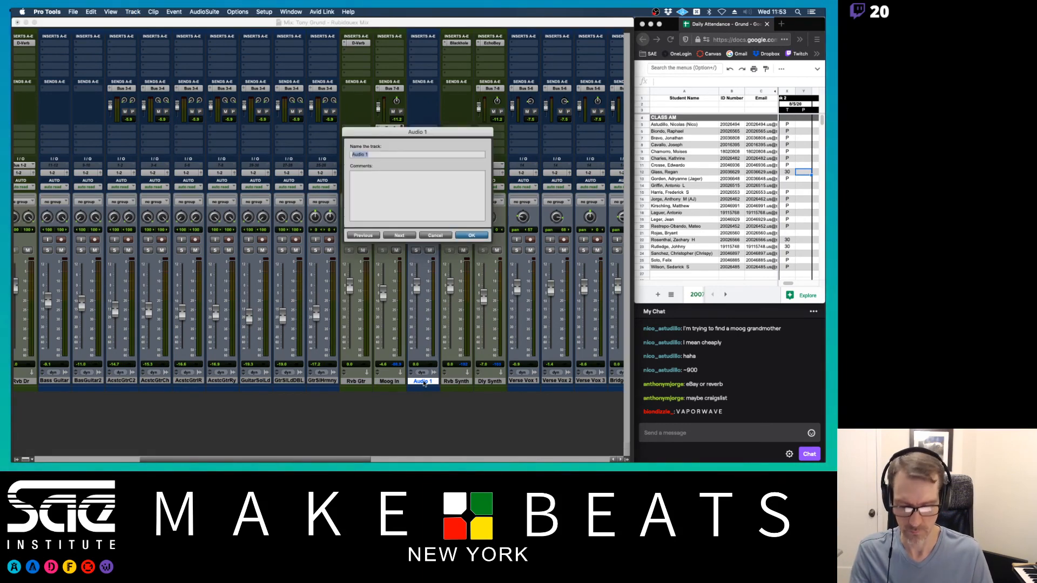
text(MOOG PLUCK)
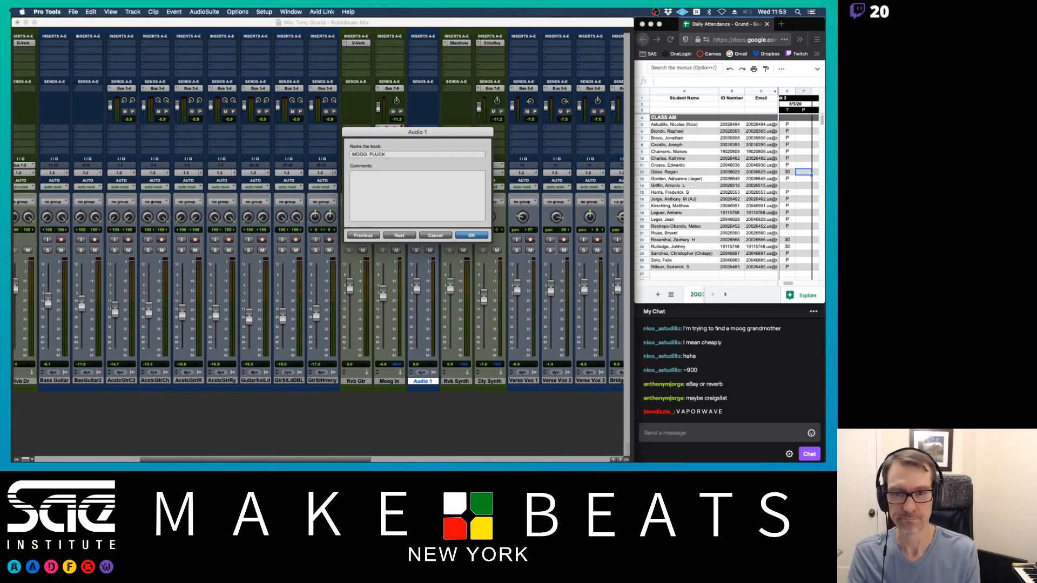
key(Return)
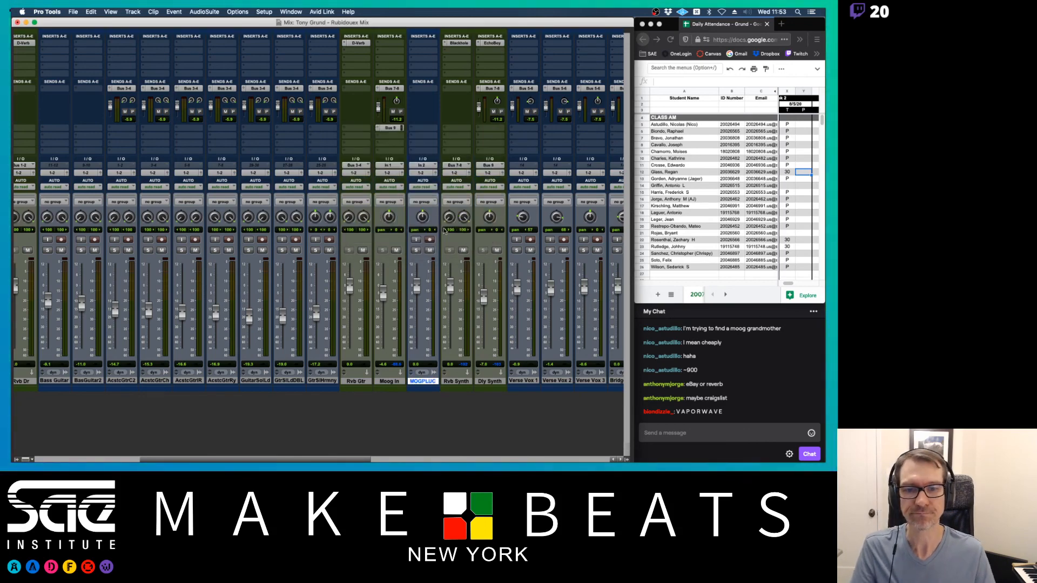
- Copy Moog In's Bus 7-8 and Bus 9 sends to the new track, then mute and record-arm it
click(424, 166)
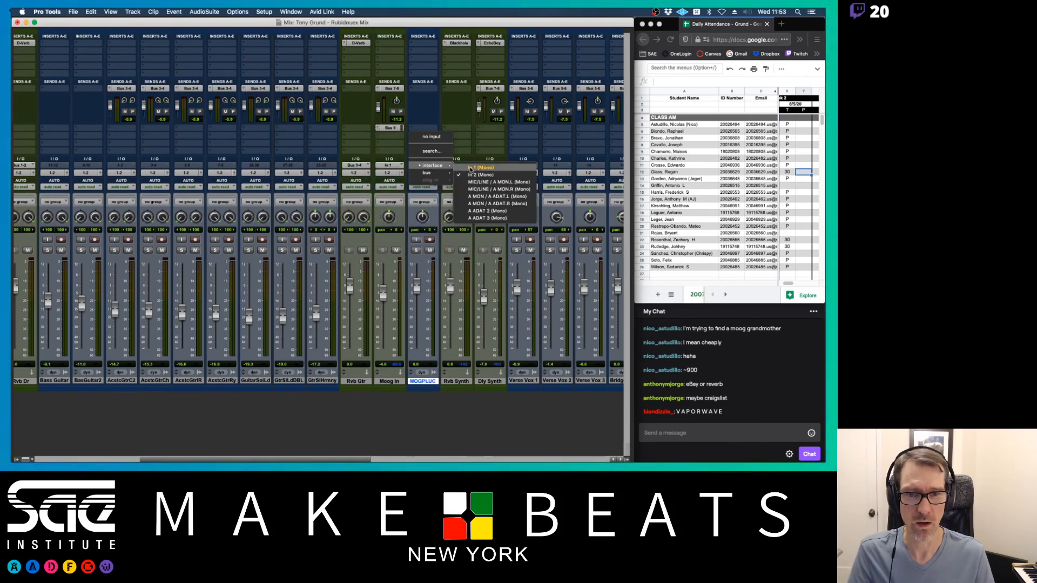
click(470, 170)
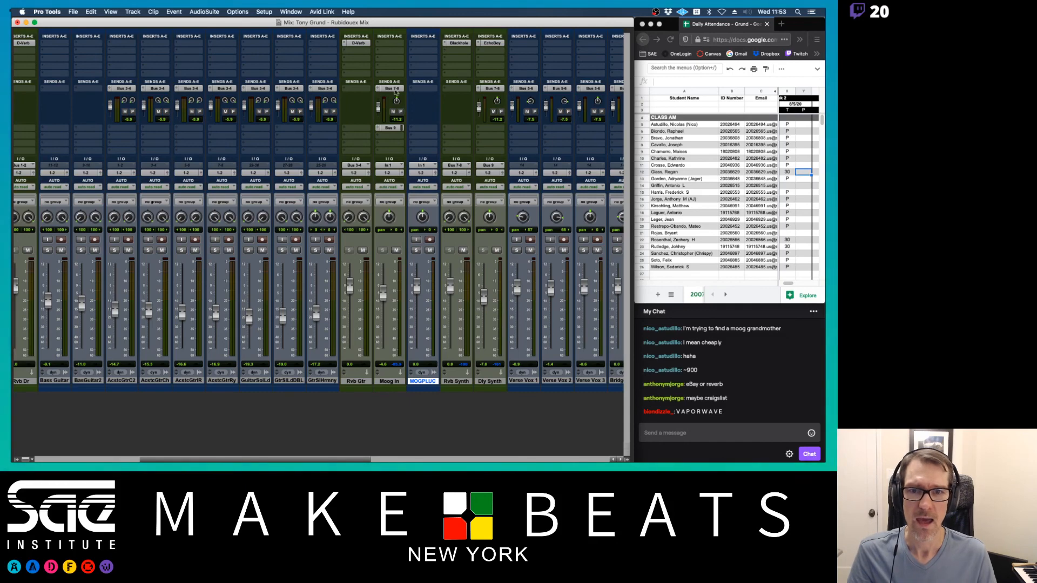
drag(406, 90, 424, 88)
drag(393, 128, 416, 130)
click(430, 250)
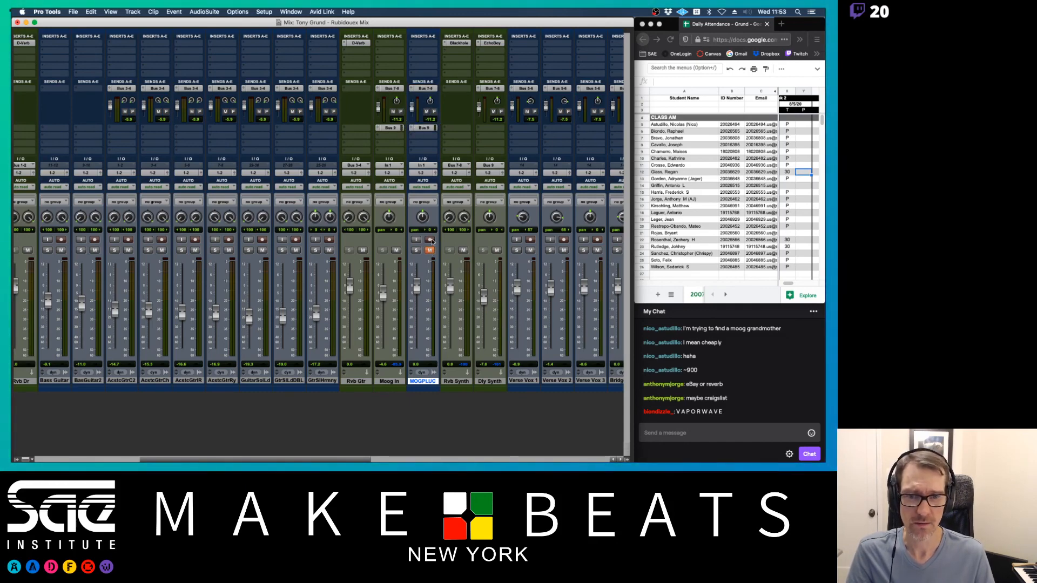
click(430, 240)
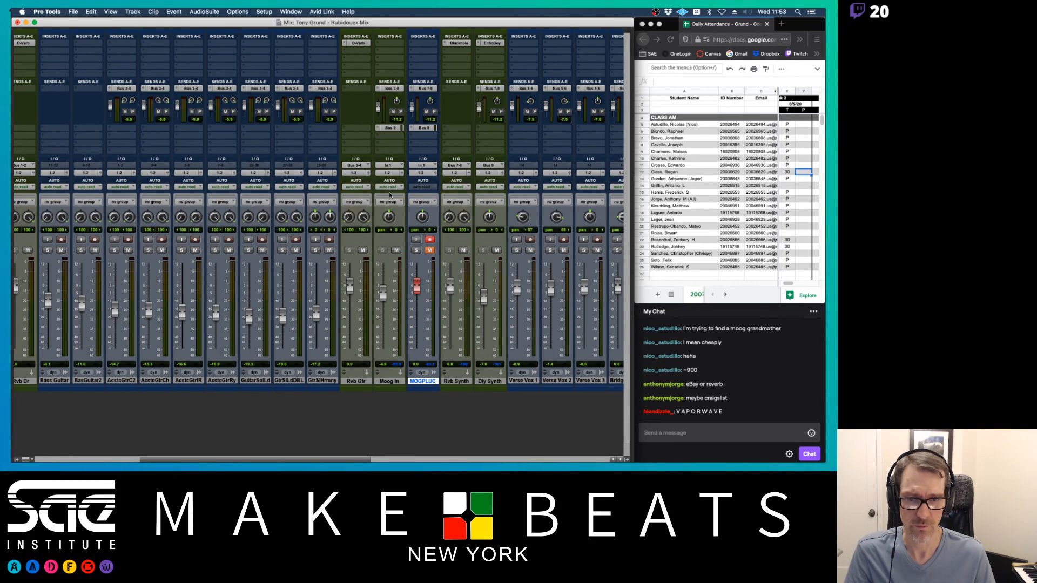
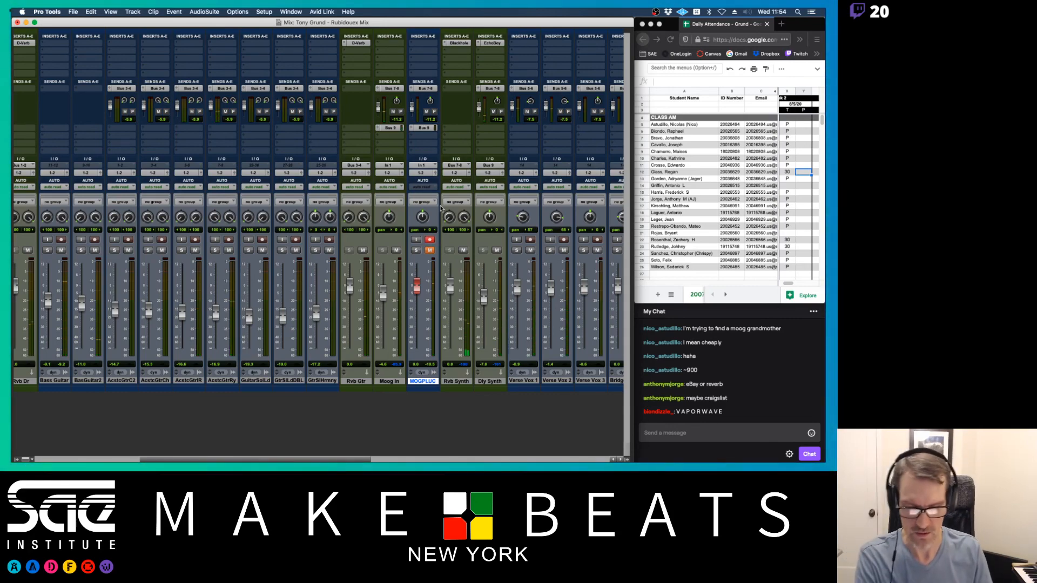
- Set MOOG PLUCK's track height to Medium and zoom in horizontally, then return to the Mix window
key(super+equal)
scroll(438, 216, down, 2)
scroll(438, 216, down, 3)
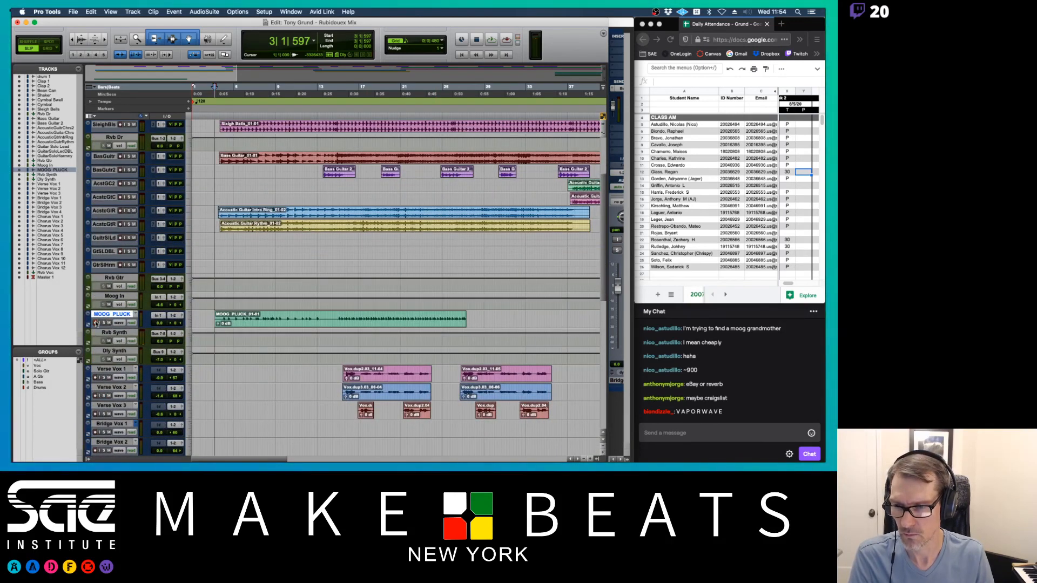
click(189, 323)
click(197, 333)
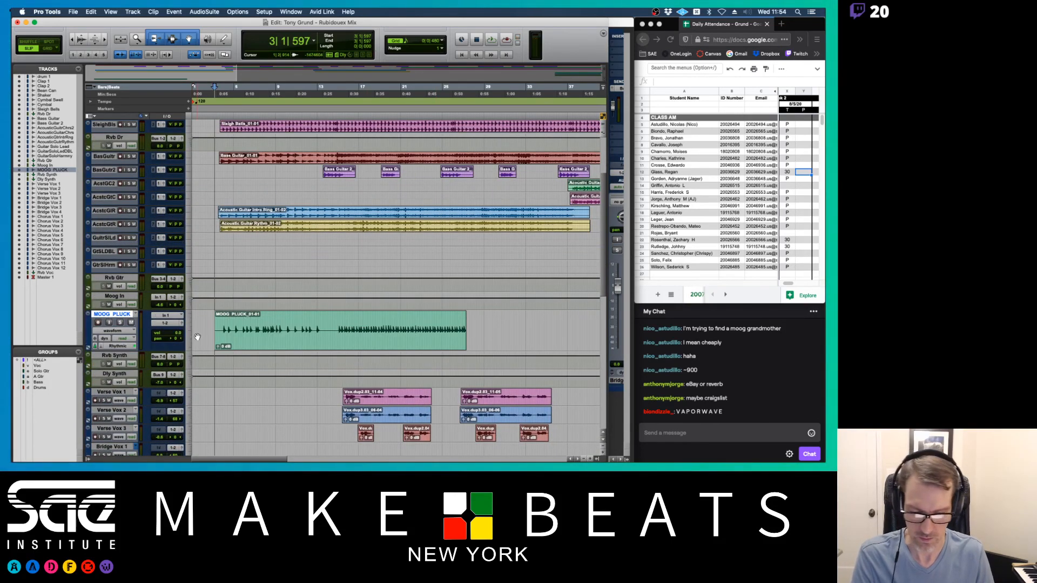
key(super+bracketright)
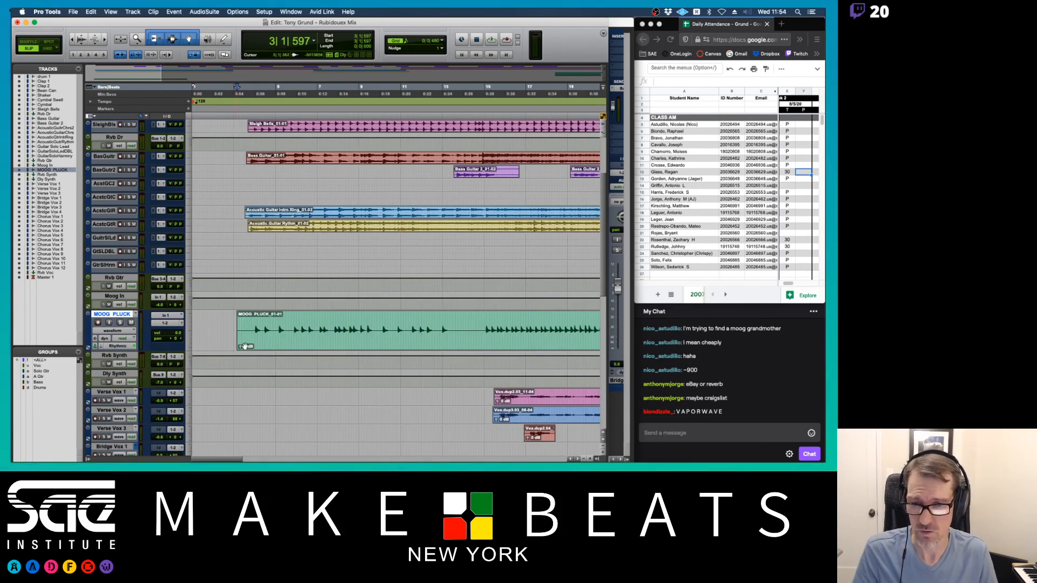
key(super+equal)
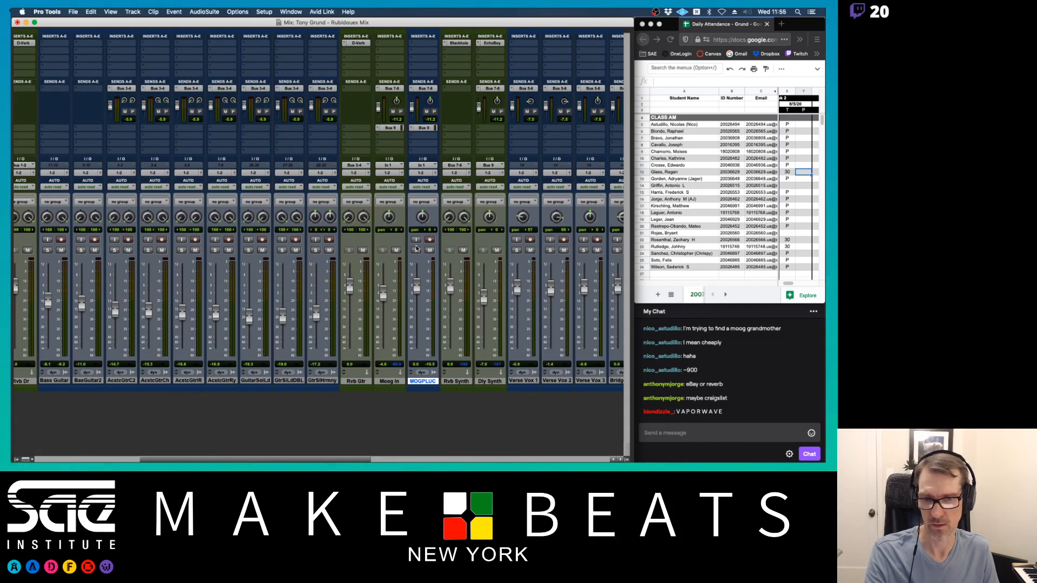
- During playback, pull the MOOG PLUCK volume fader down to about -7.9 dB, then stop and return to the mixer
key(super+equal)
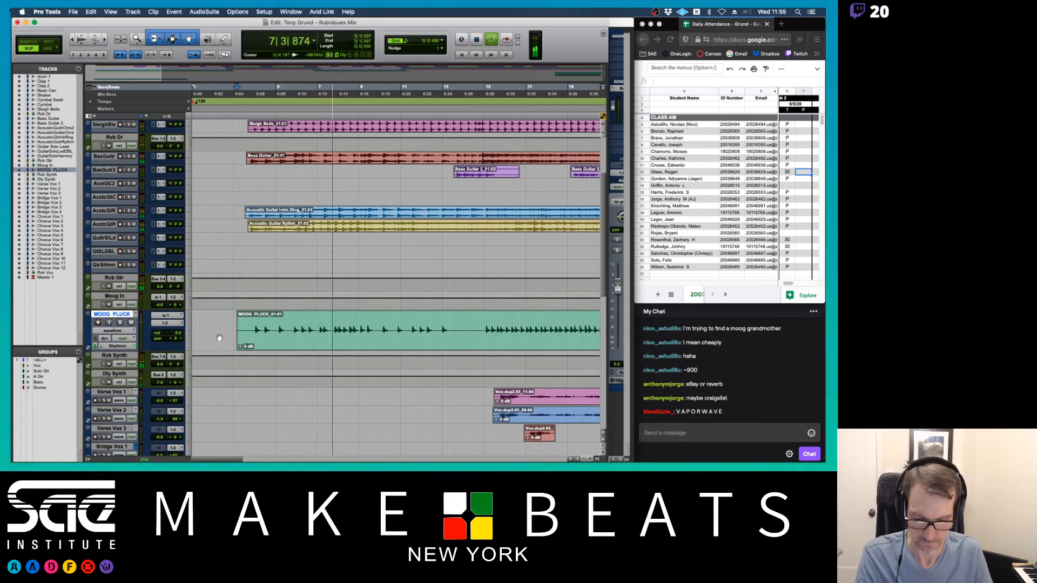
key(super+bracketright)
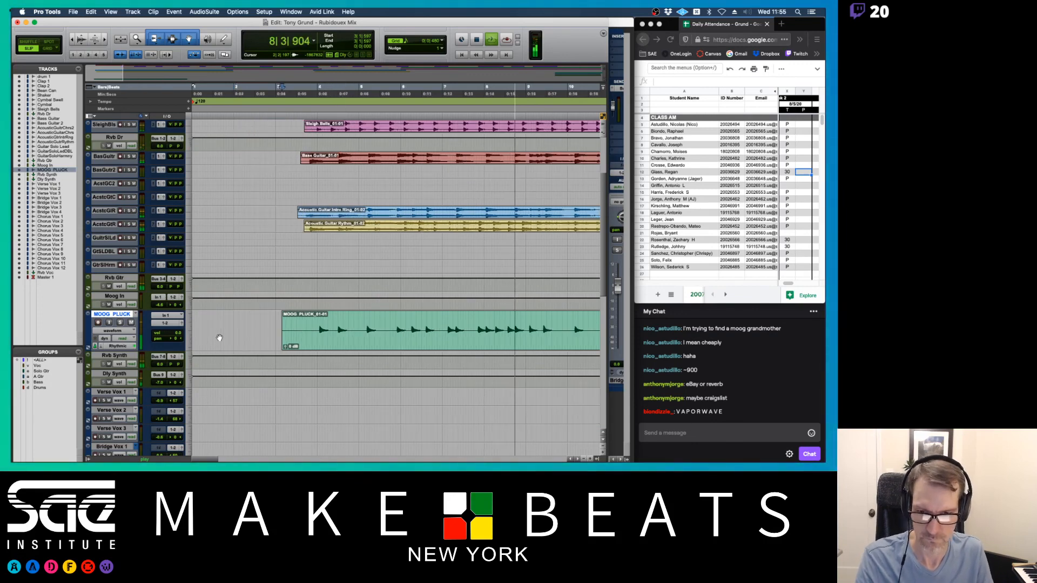
scroll(372, 338, right, 3)
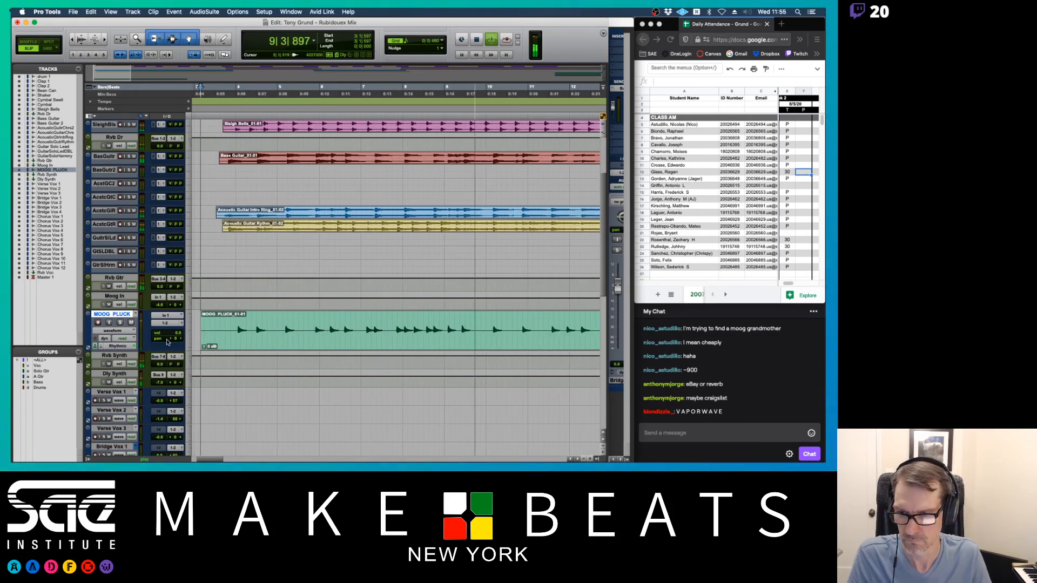
drag(177, 333, 177, 337)
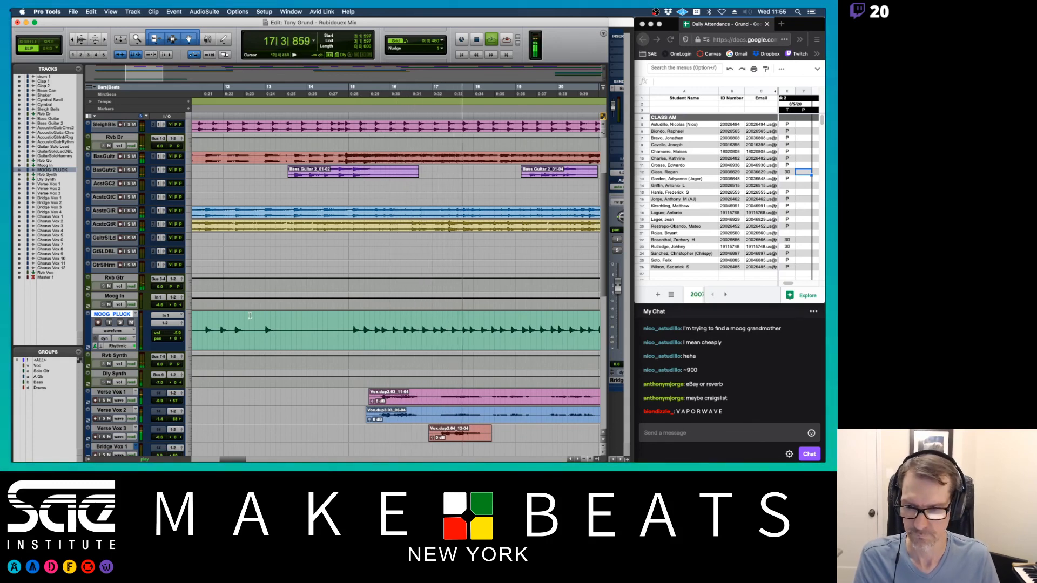
drag(175, 332, 176, 337)
key(space)
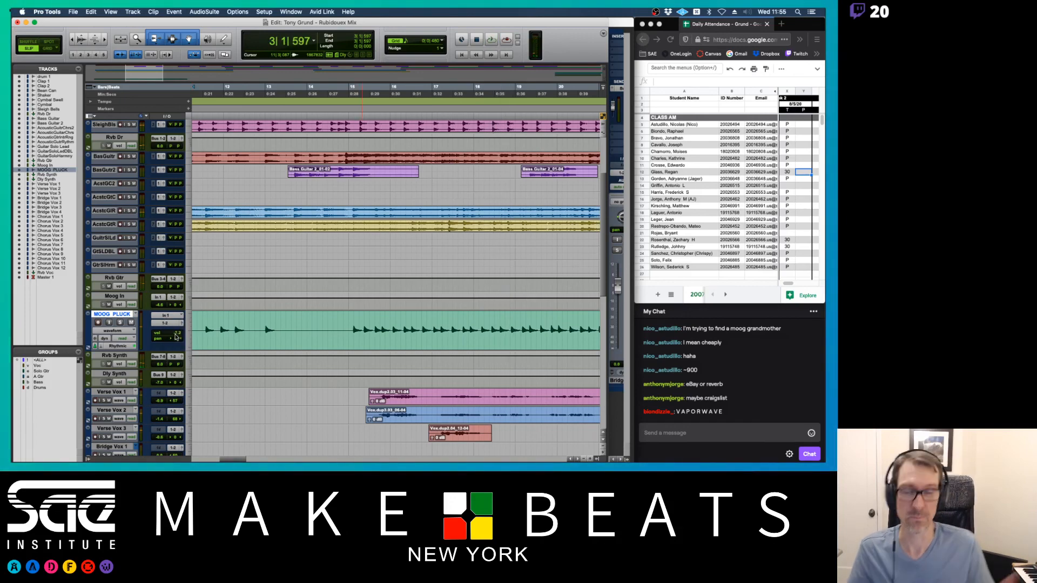
key(super+equal)
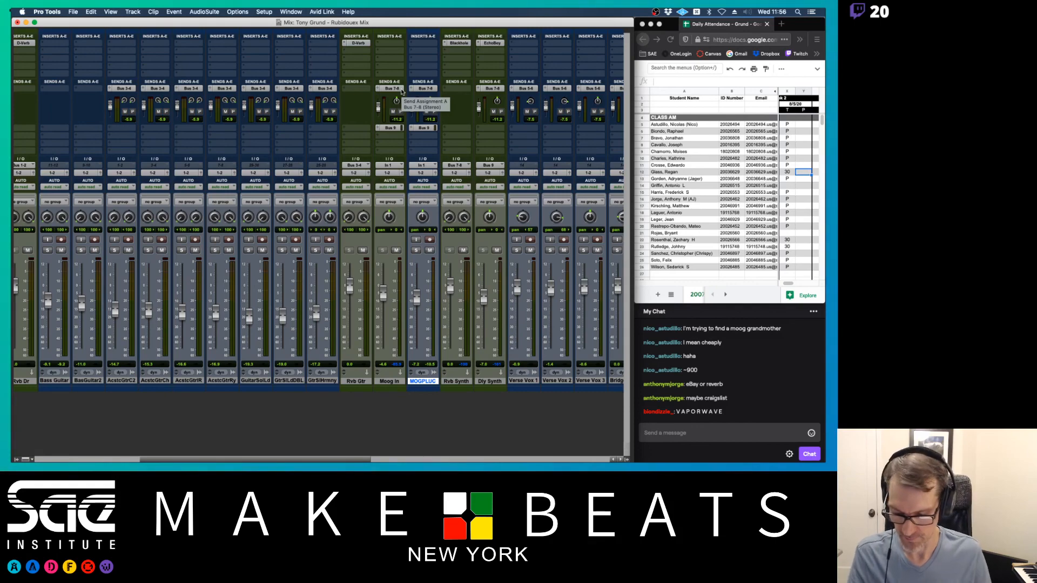
- Page the lecture PDF back to its 'Pro Tools Routing, Inserts, Sends' title page, then switch to OBS
key(super+Tab)
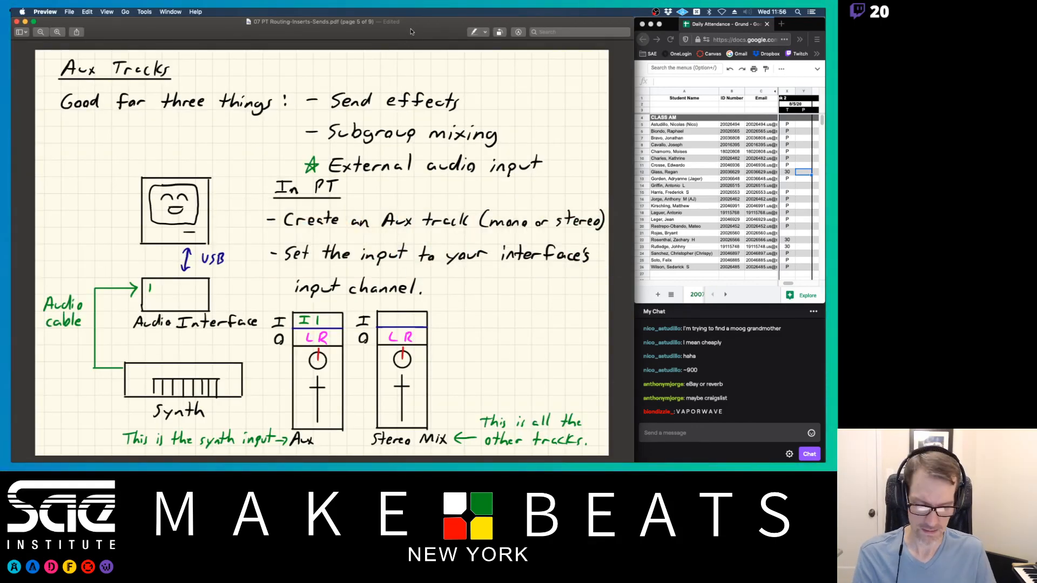
key(Up)
key(Up)
key(Up)
key(Up)
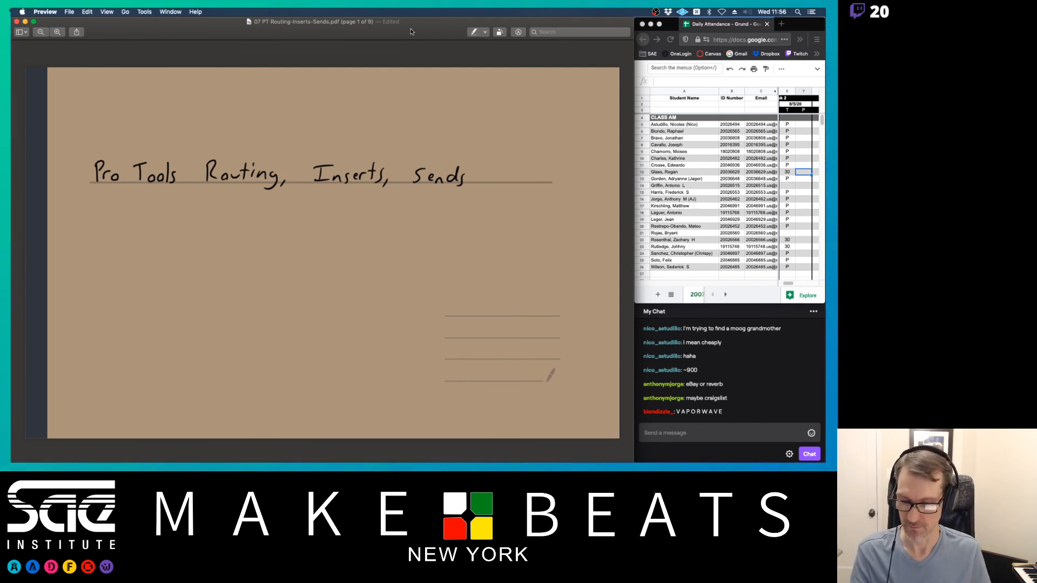
key(super+Tab)
key(super+Tab)
key(super+Tab)
key(super+Tab)
key(super+Tab)
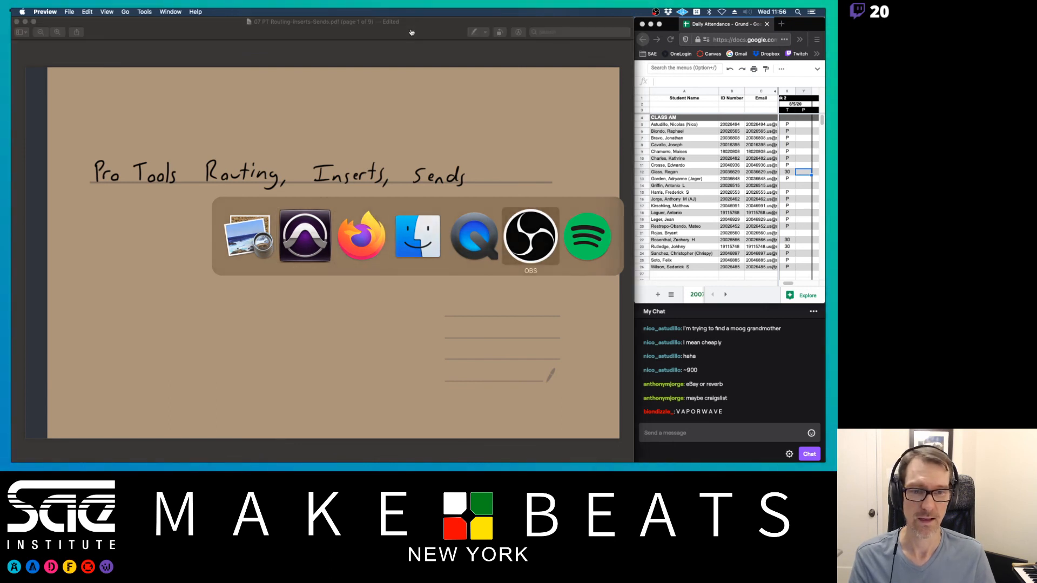